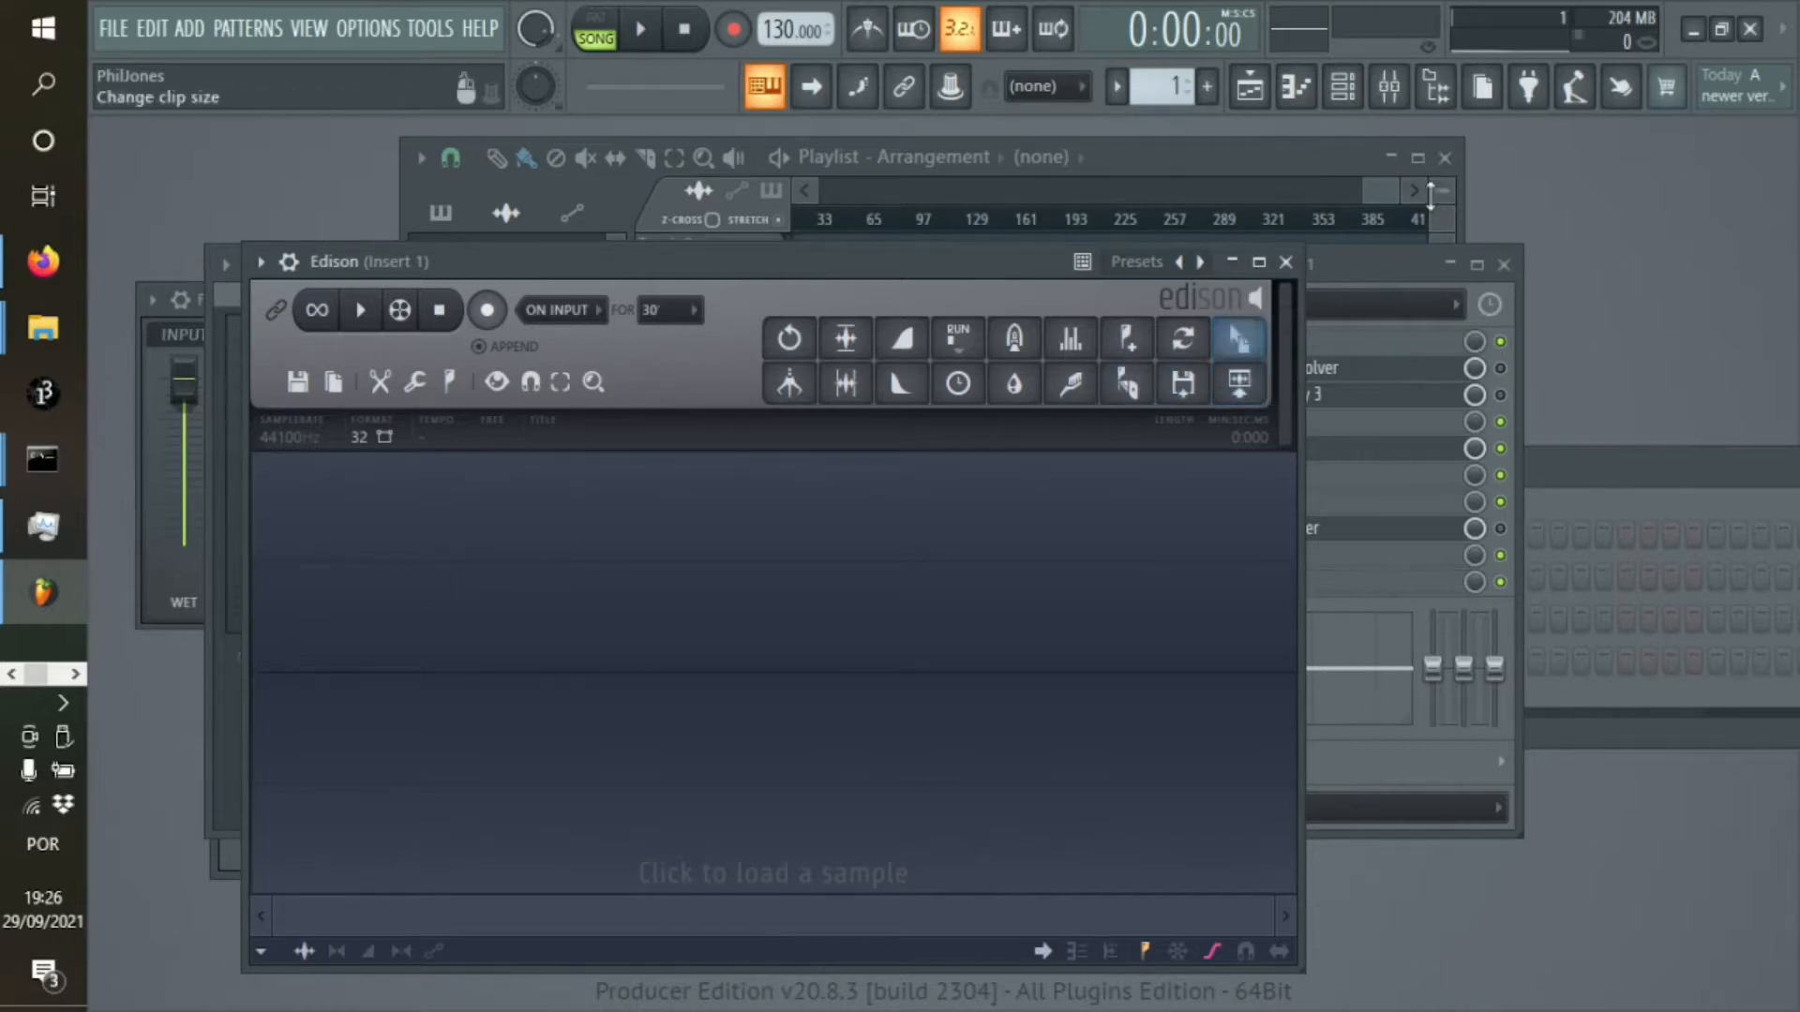
Open Edison on mixer Insert 1, arm it for recording, and set the track's audio input to In 1 - In 2
{"action": "left_click", "coordinate": [1312, 272]}
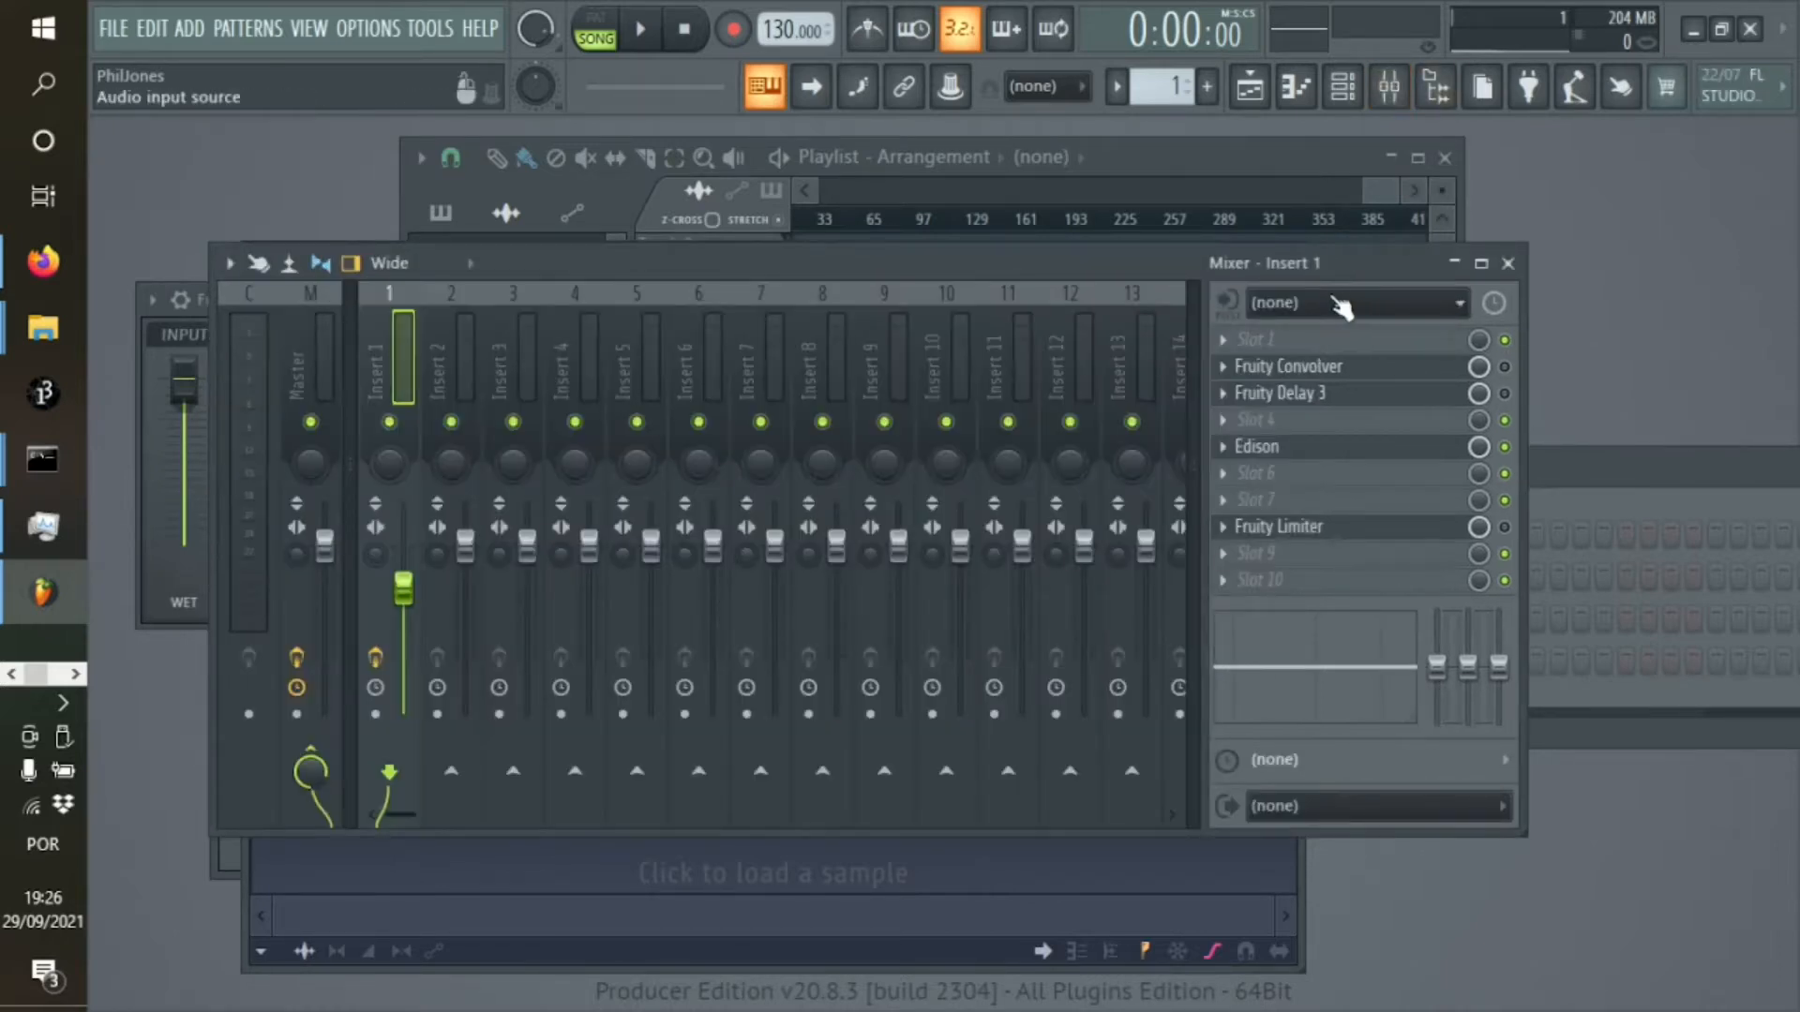
{"action": "left_click_drag", "start_coordinate": [583, 265], "coordinate": [755, 253]}
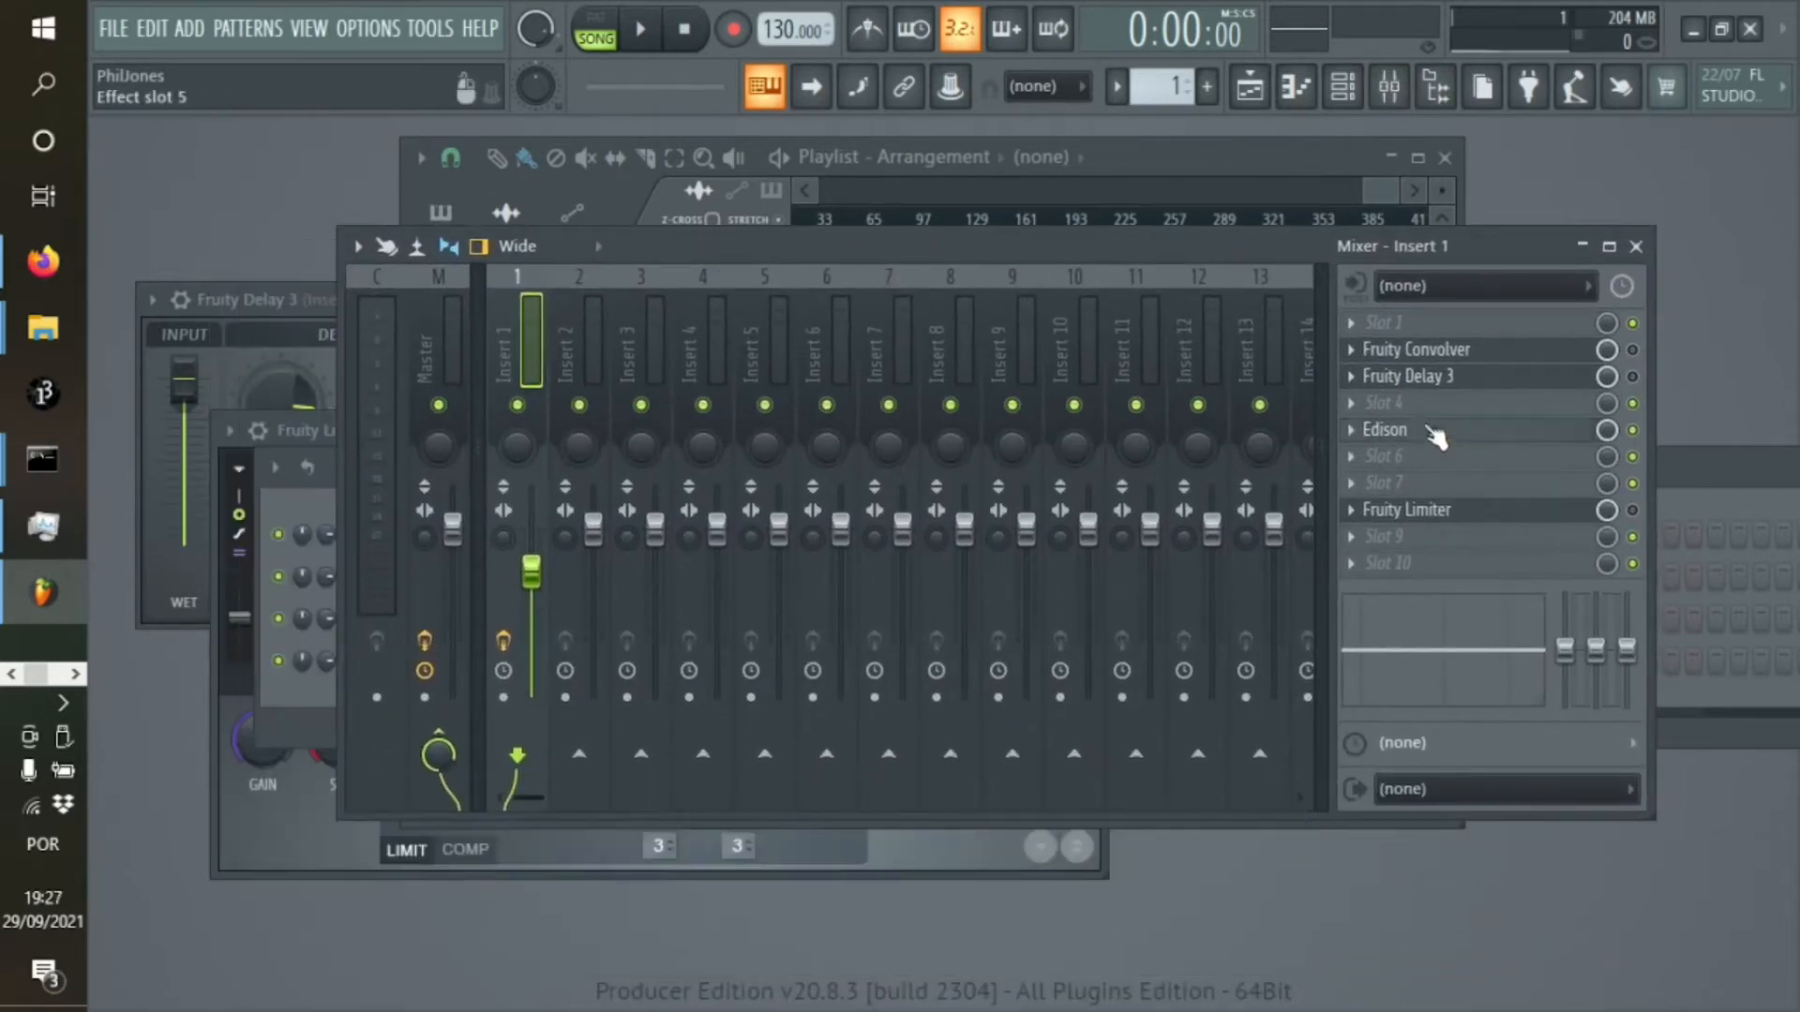
{"action": "left_click", "coordinate": [1420, 433]}
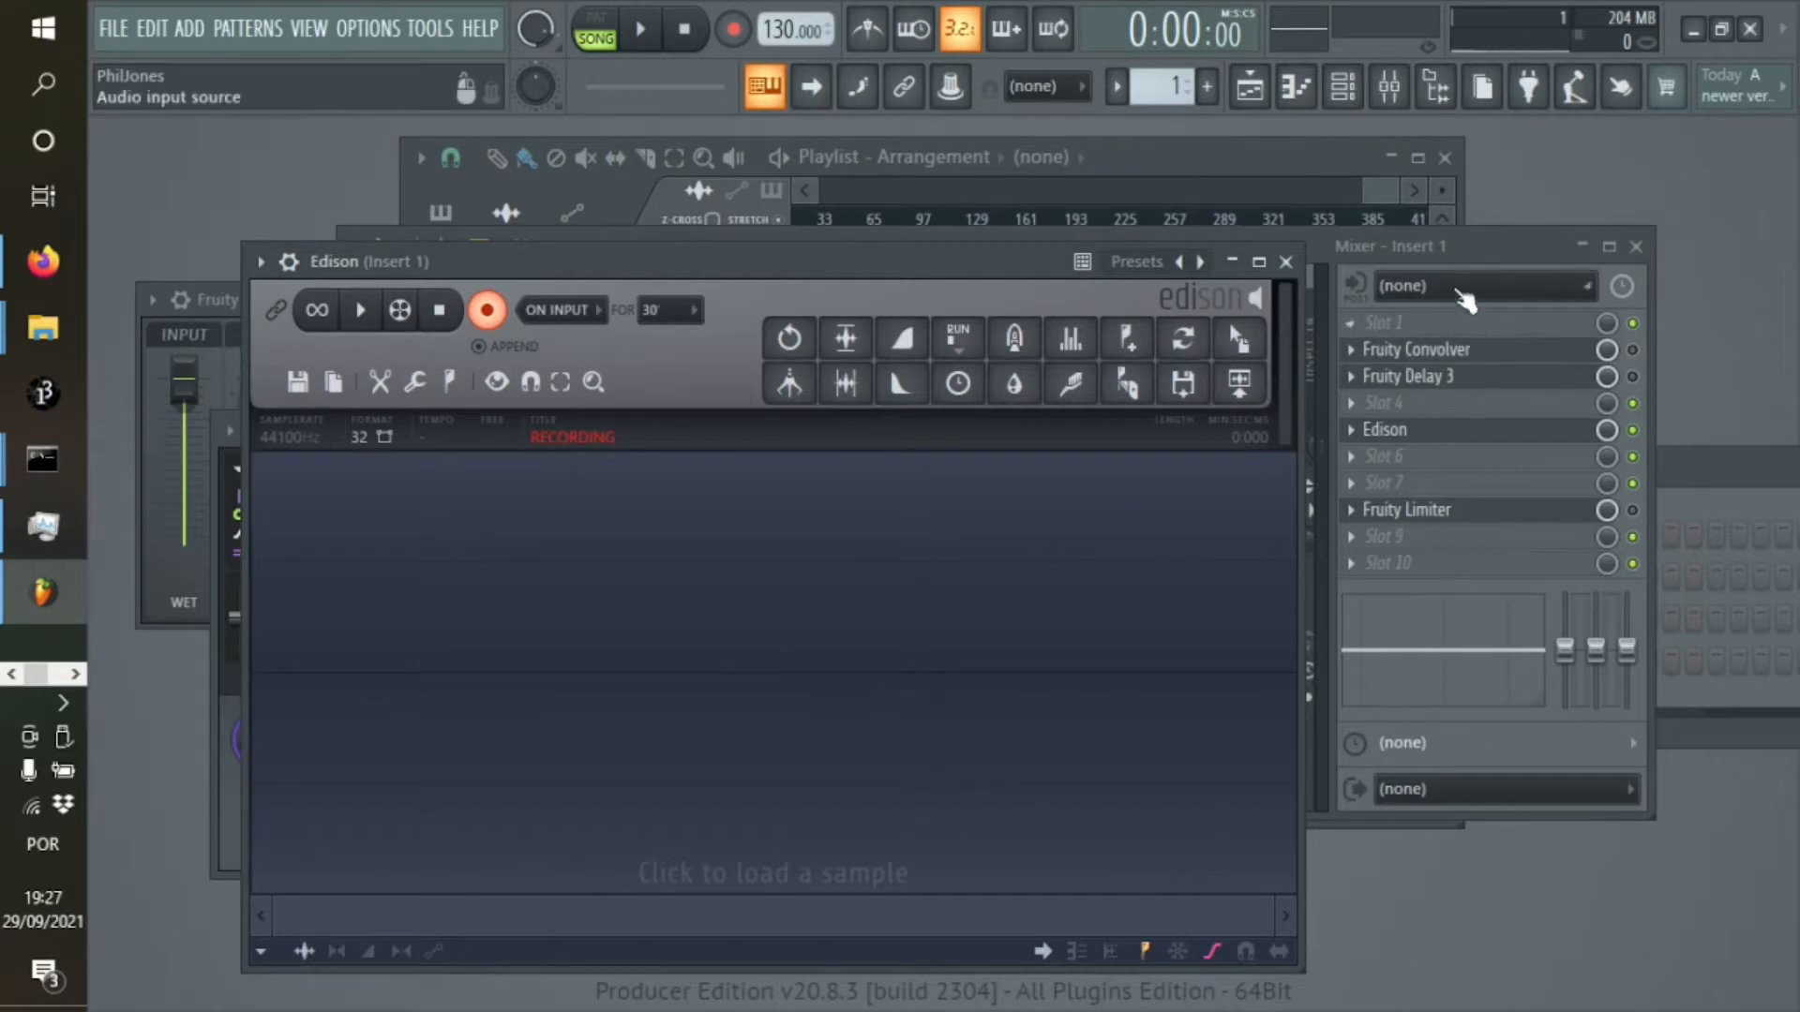
{"action": "left_click", "coordinate": [1464, 287]}
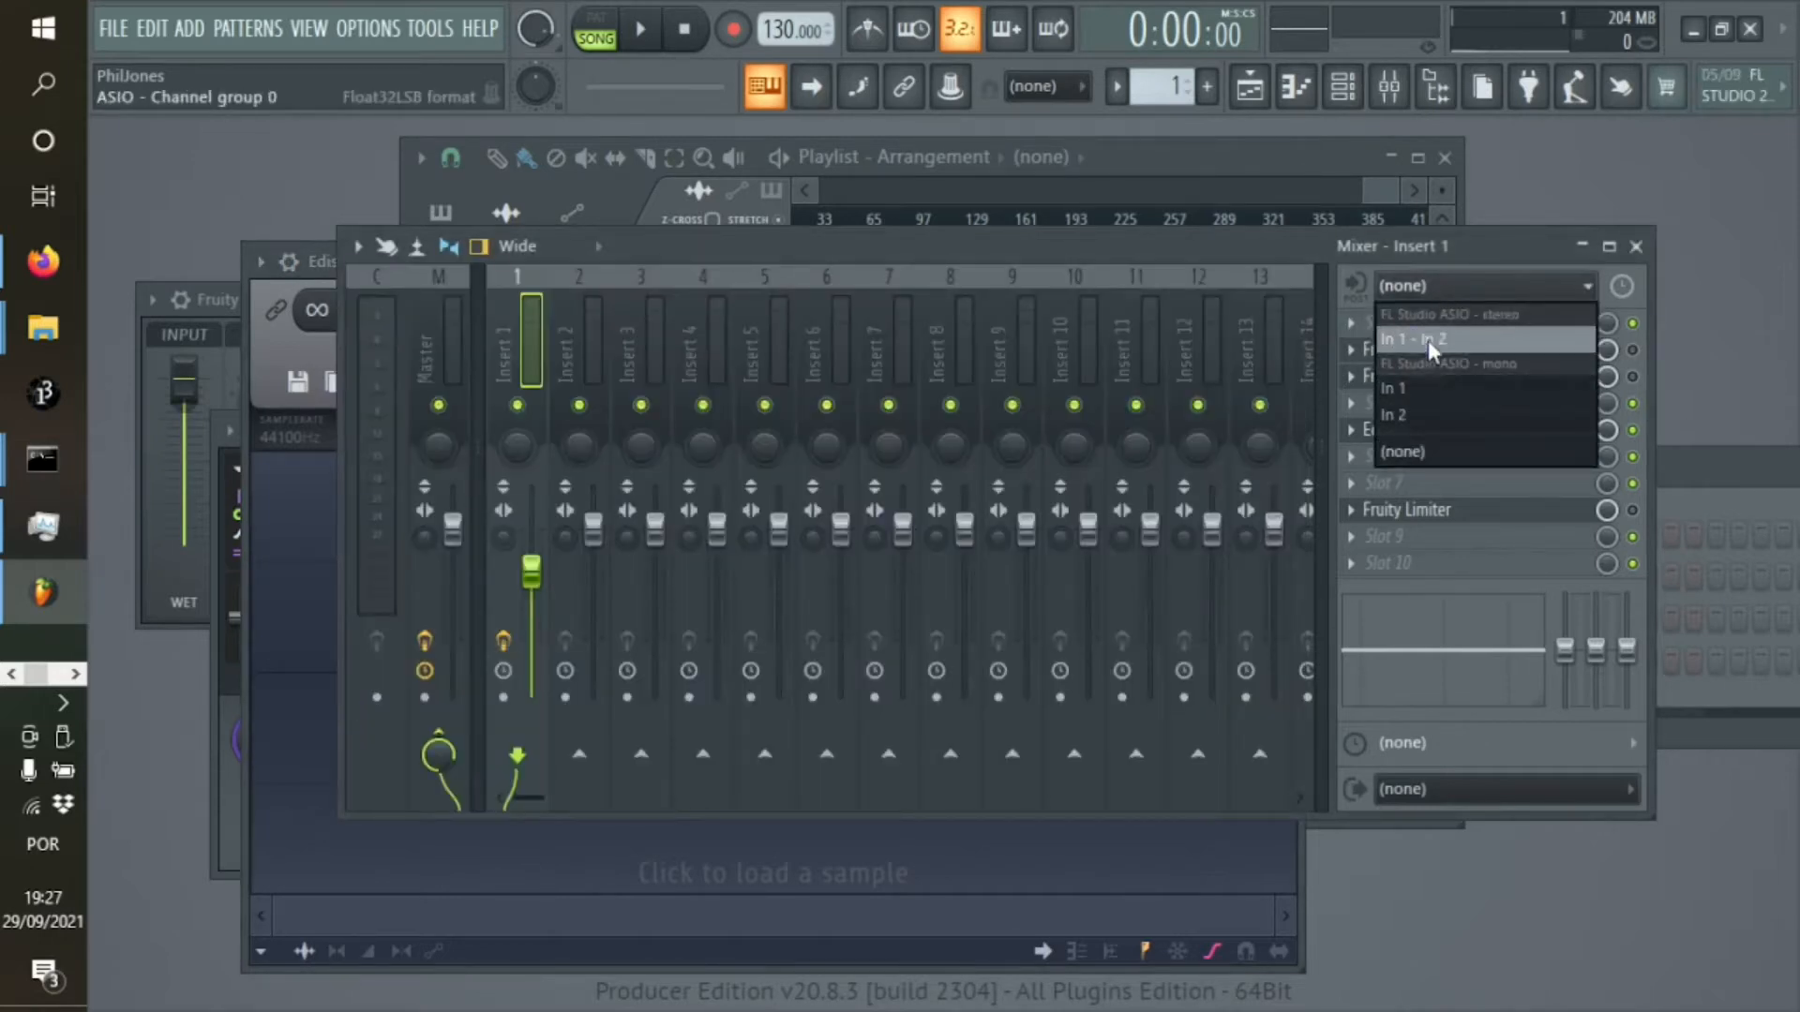
{"action": "left_click", "coordinate": [1426, 340]}
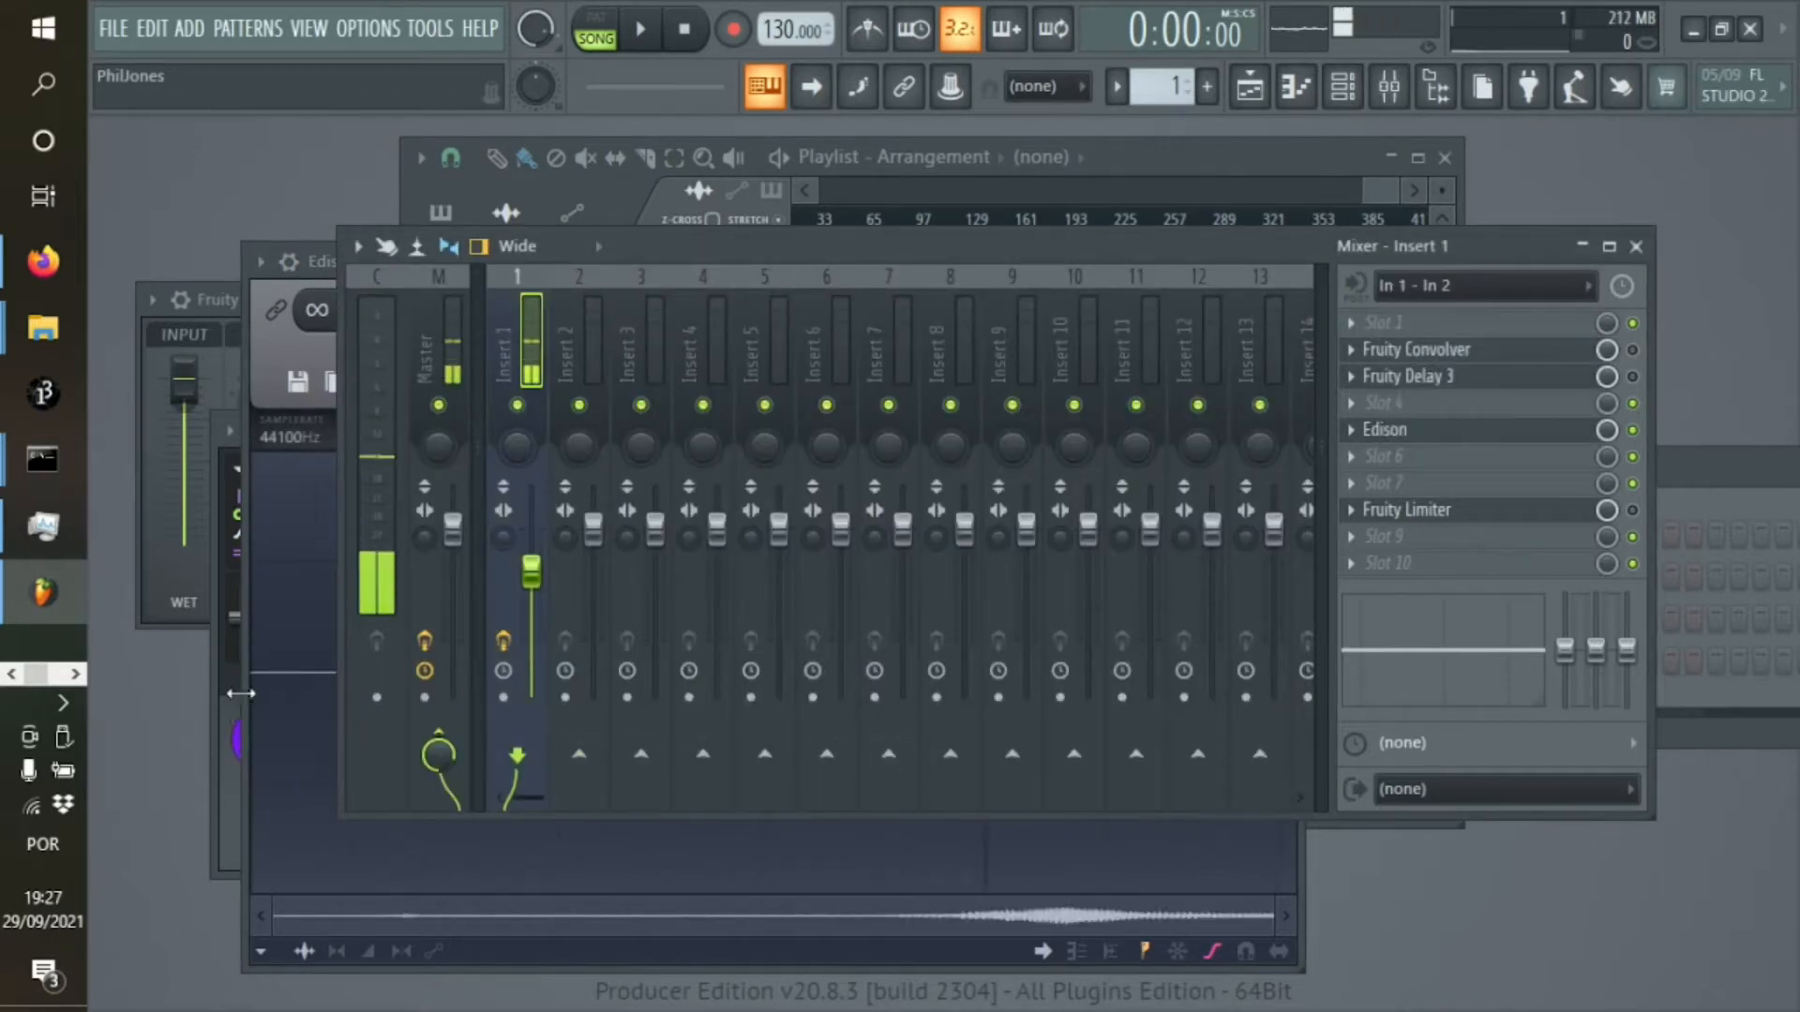
Stop the Edison recording and set the audio input of mixer Insert 1 back to (none)
{"action": "left_click", "coordinate": [243, 694]}
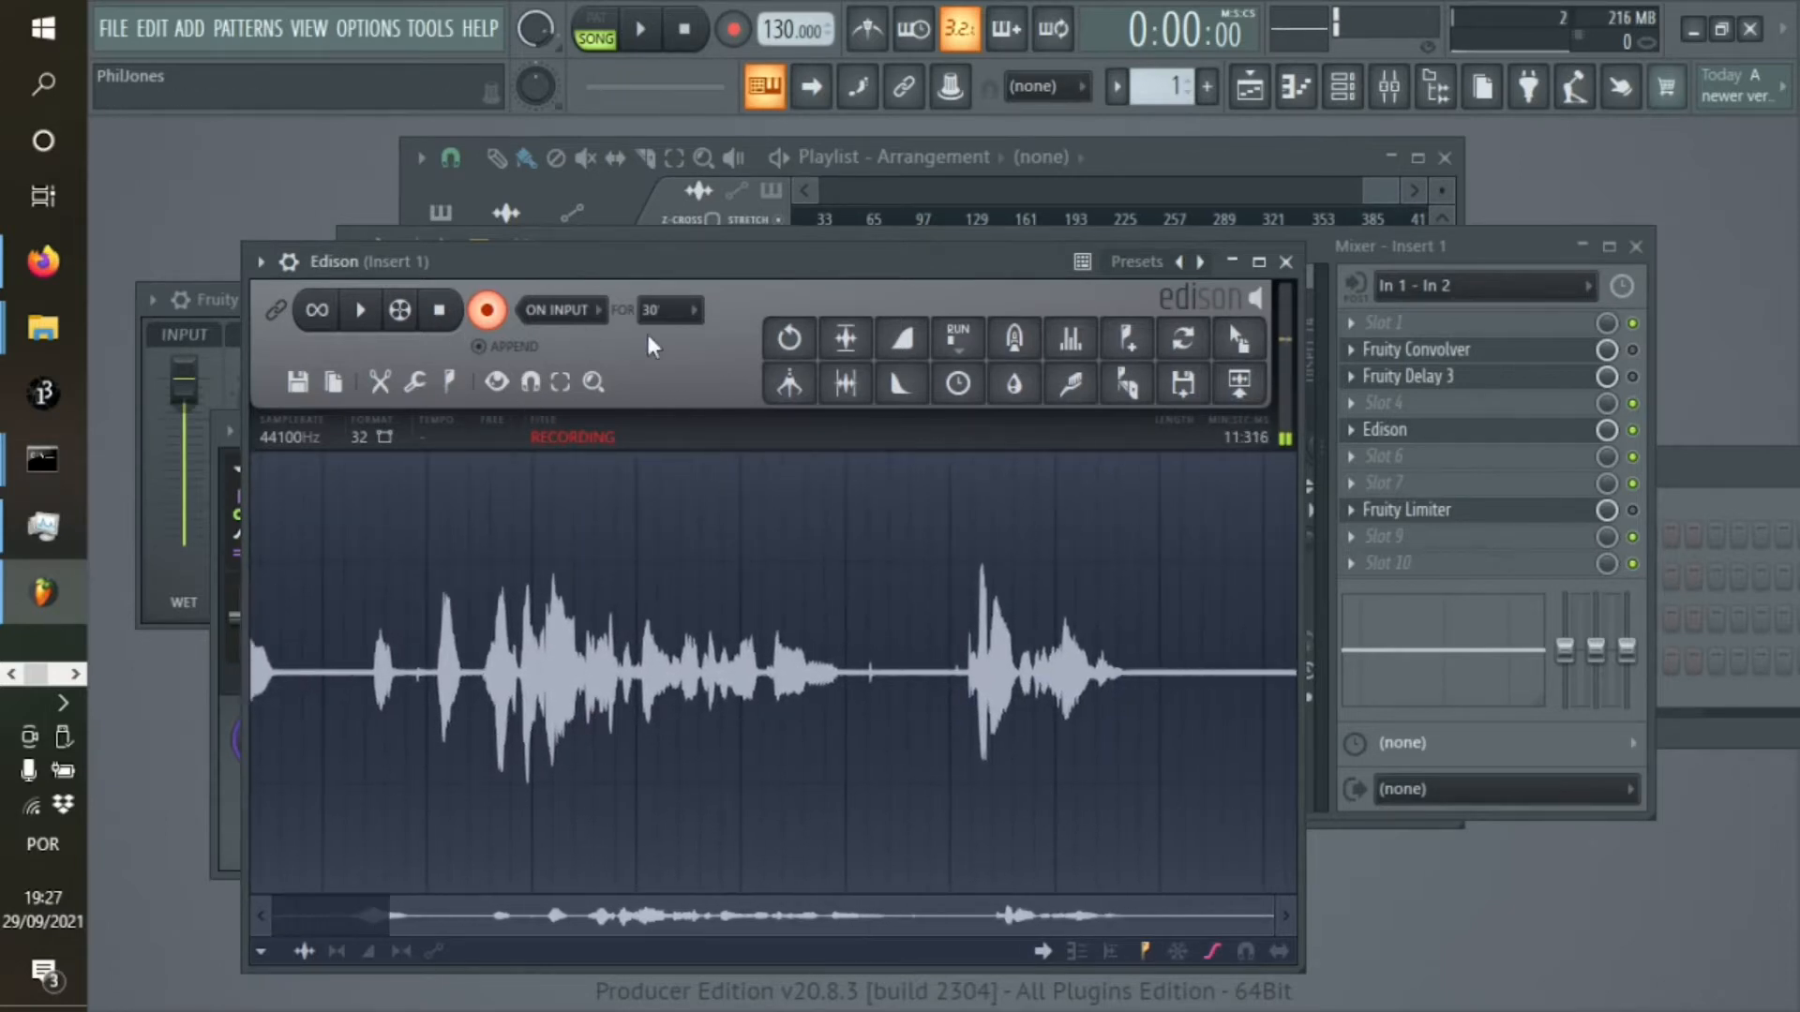
{"action": "left_click", "coordinate": [445, 317]}
{"action": "left_click", "coordinate": [1405, 286]}
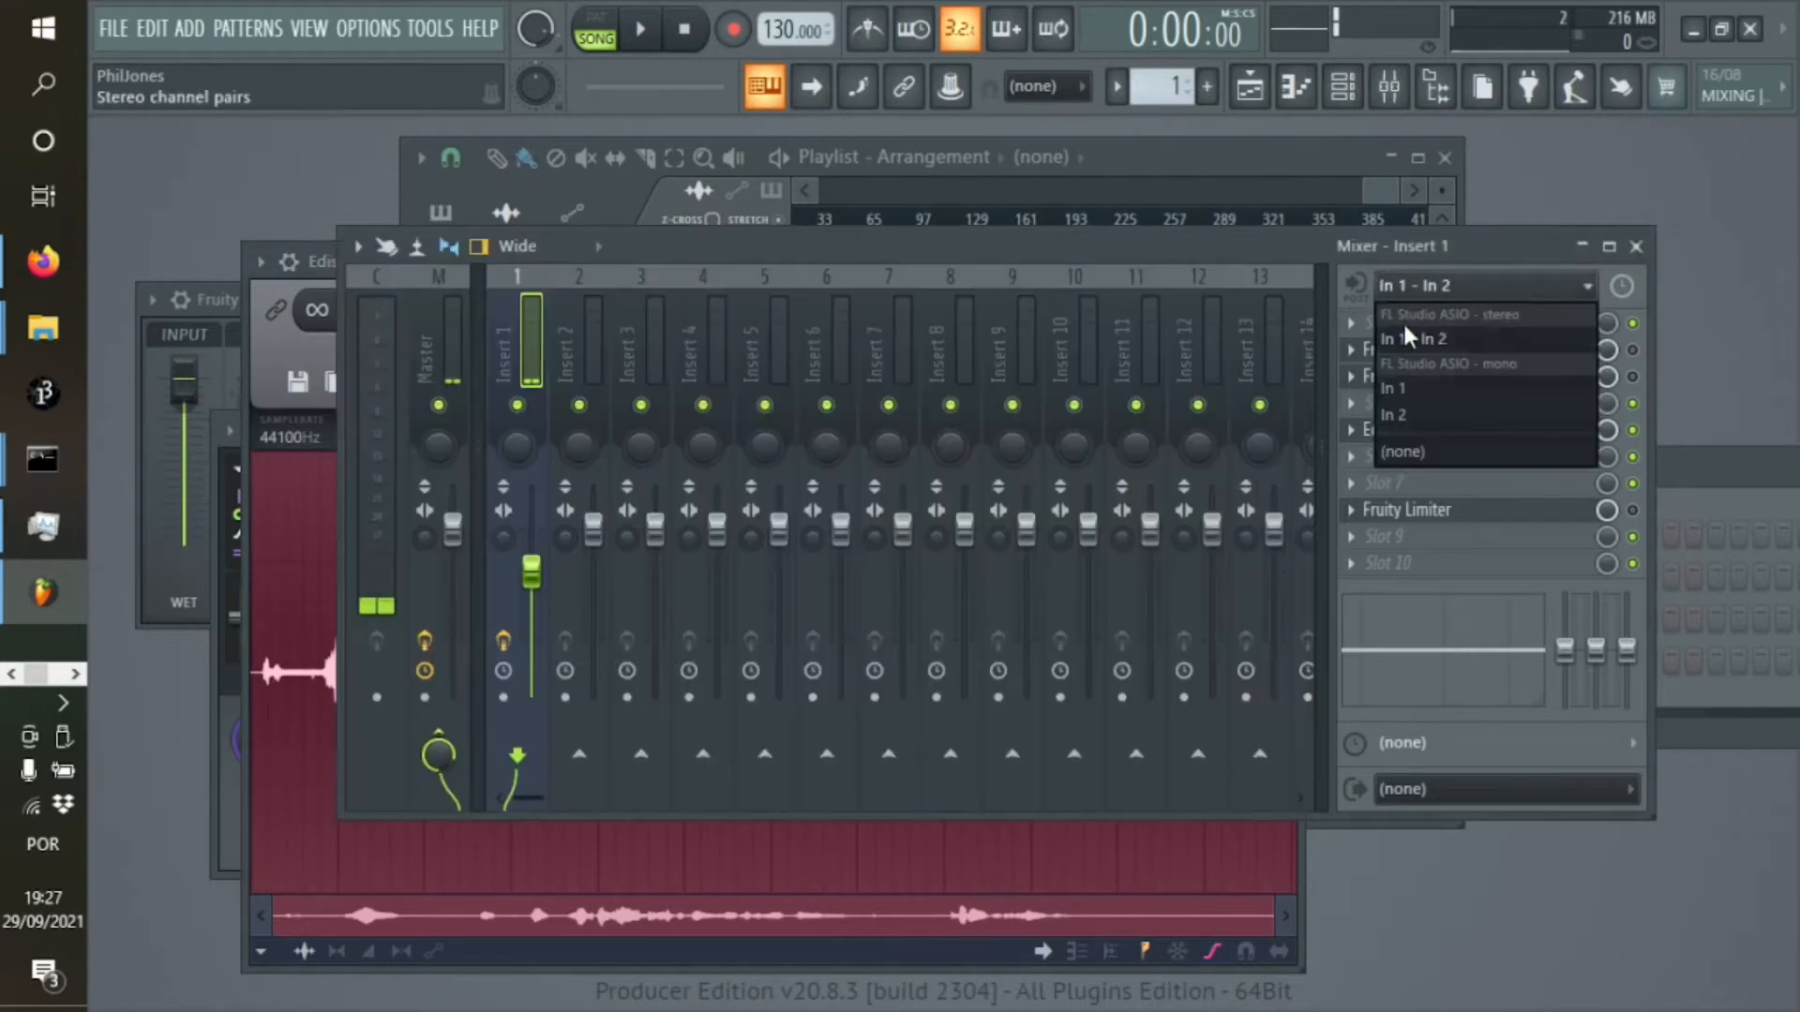
{"action": "left_click", "coordinate": [1403, 452]}
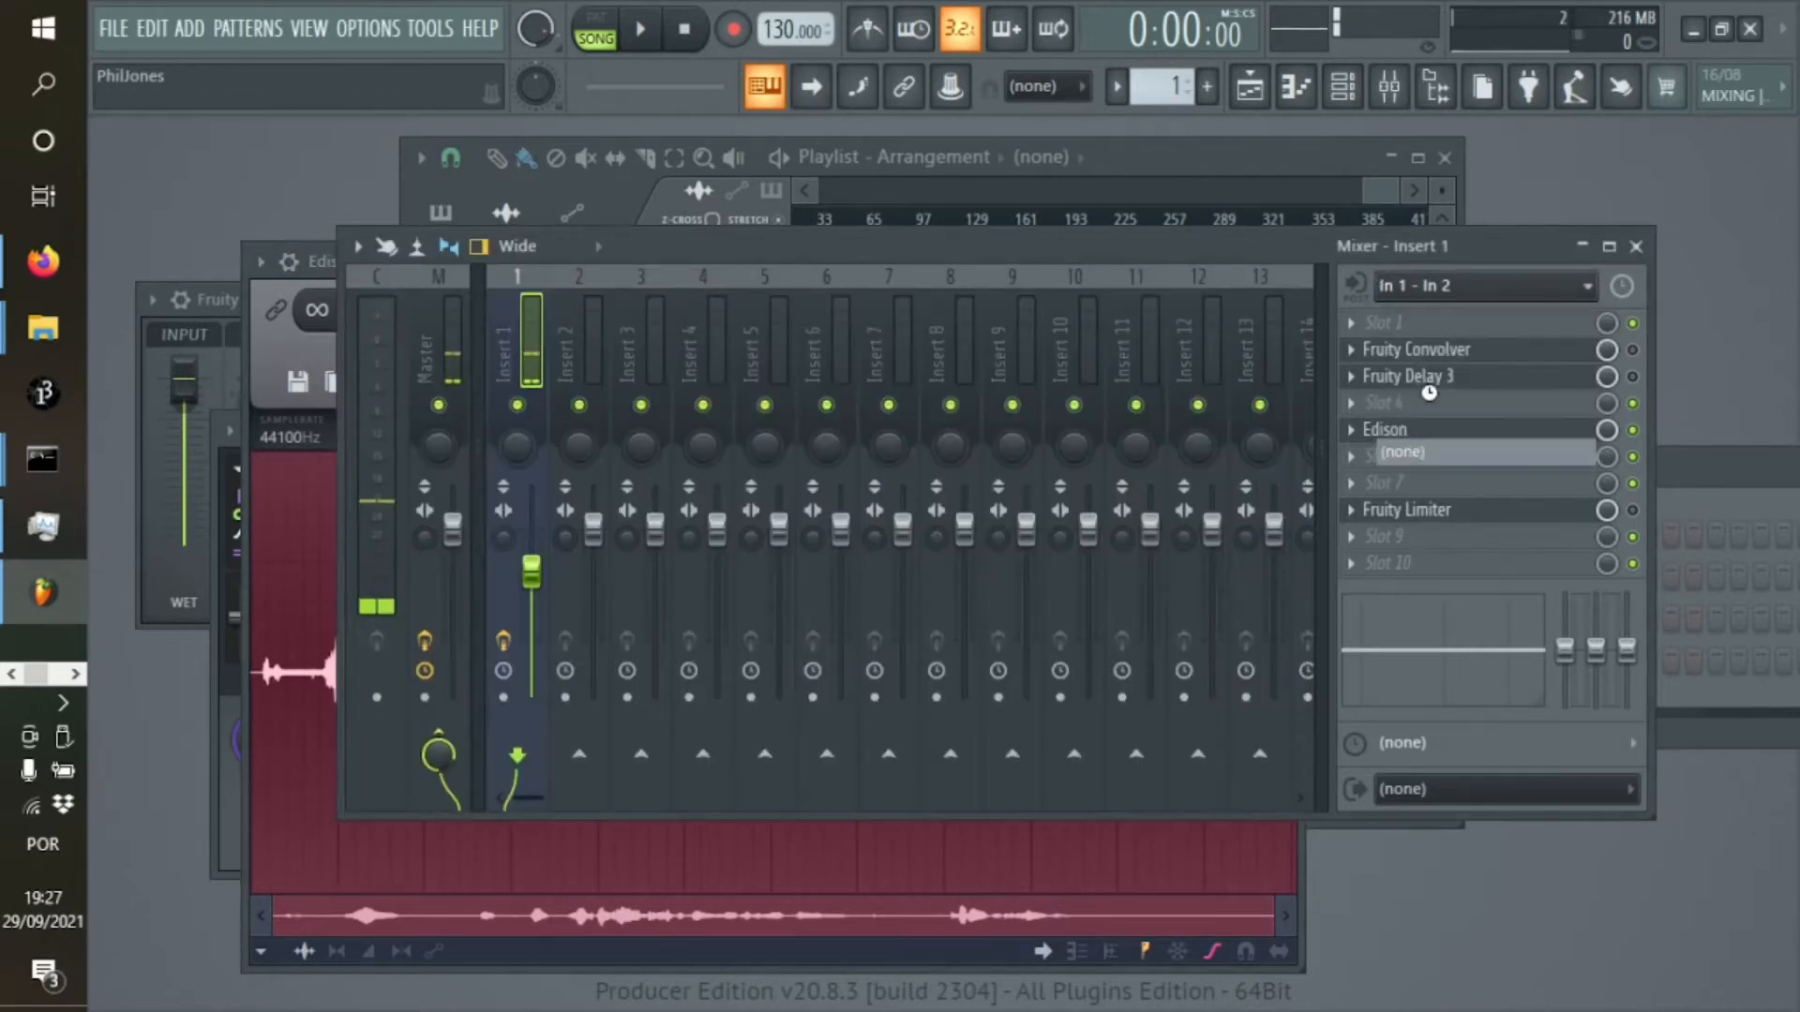
Play back the Edison recording with the section from 3:180 to the end selected
{"action": "left_click", "coordinate": [262, 358]}
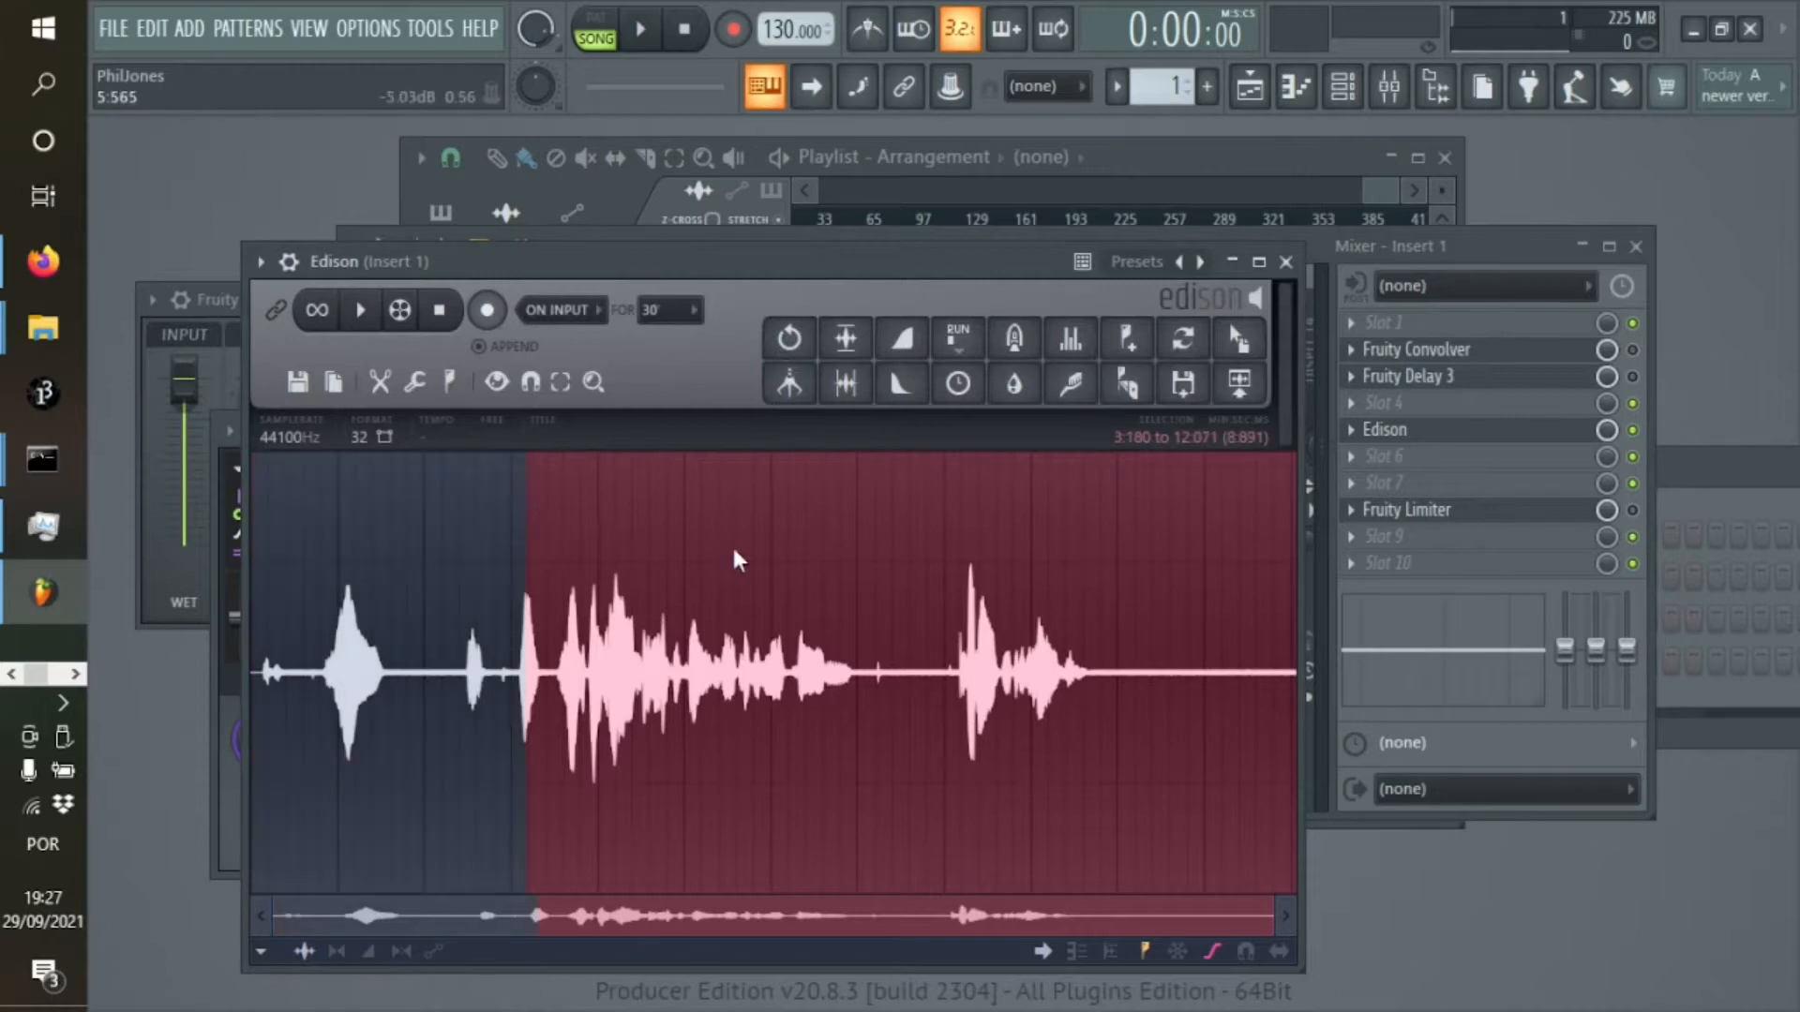
{"action": "key", "text": "space"}
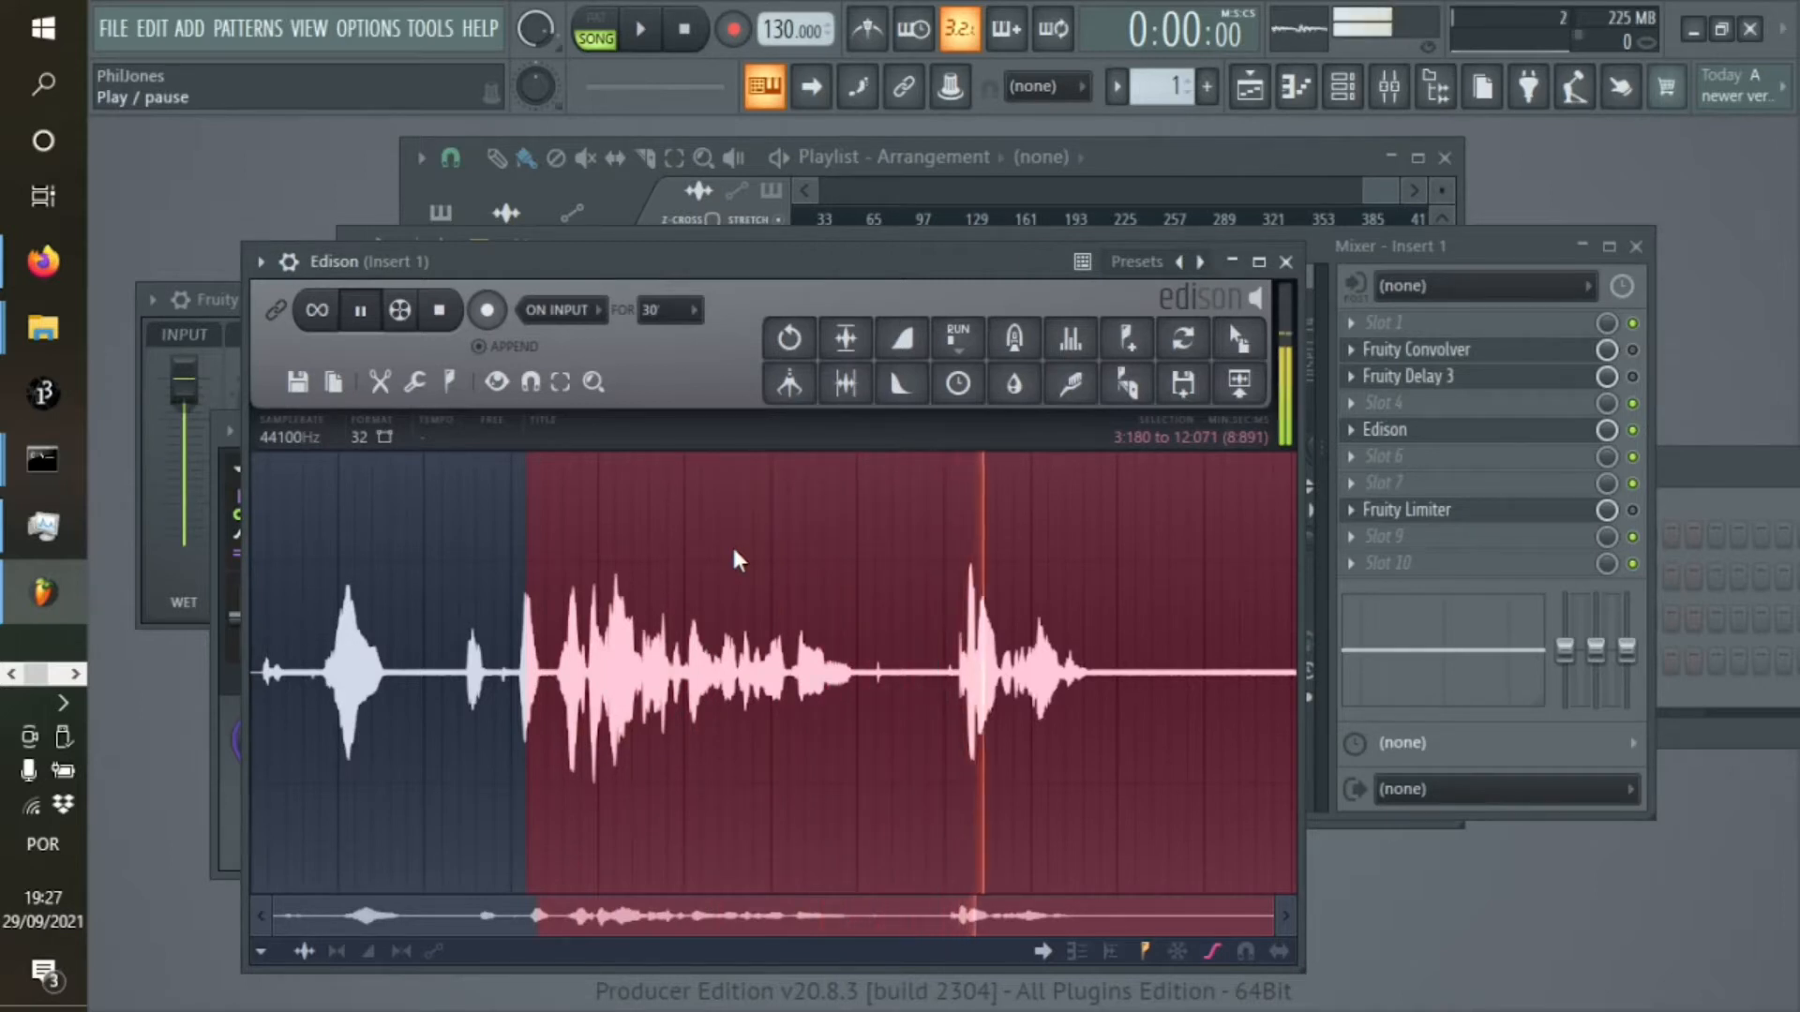
{"action": "key", "text": "space"}
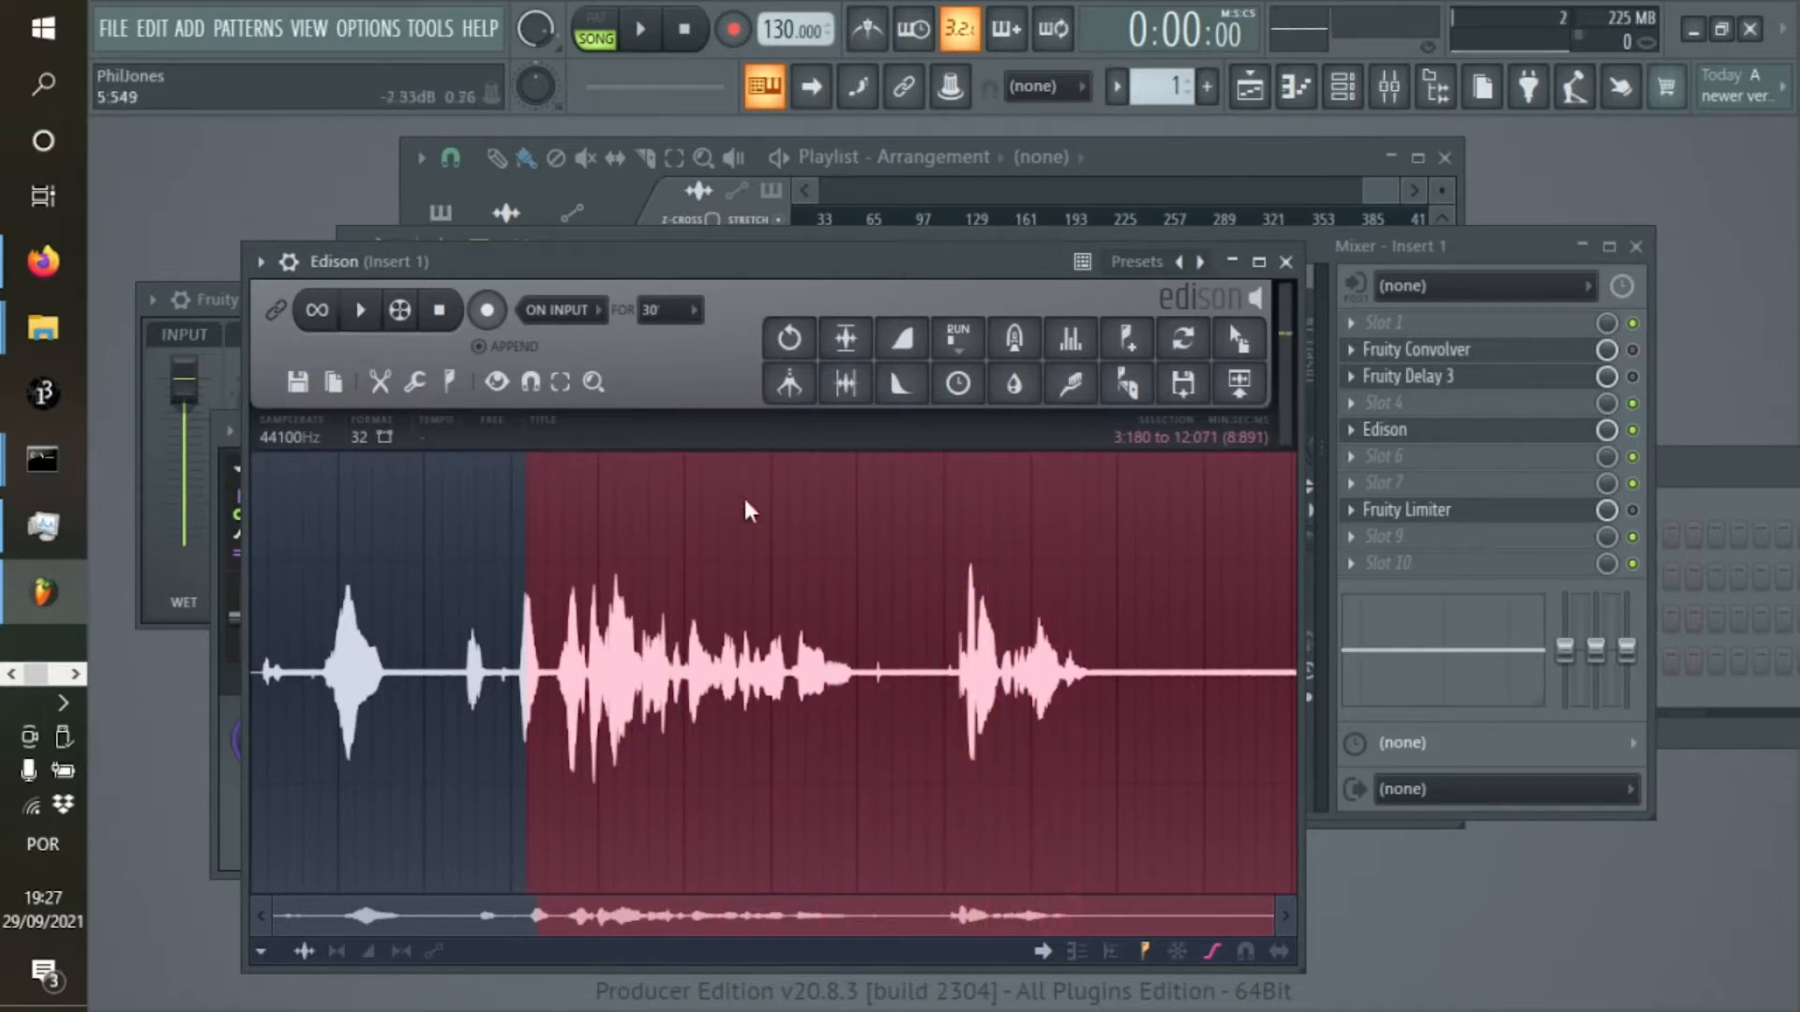
Trim the recording by deleting everything before 8:031 and about two seconds of silence at the end, and play the remaining phrase
{"action": "left_click", "coordinate": [937, 675], "text": "shift"}
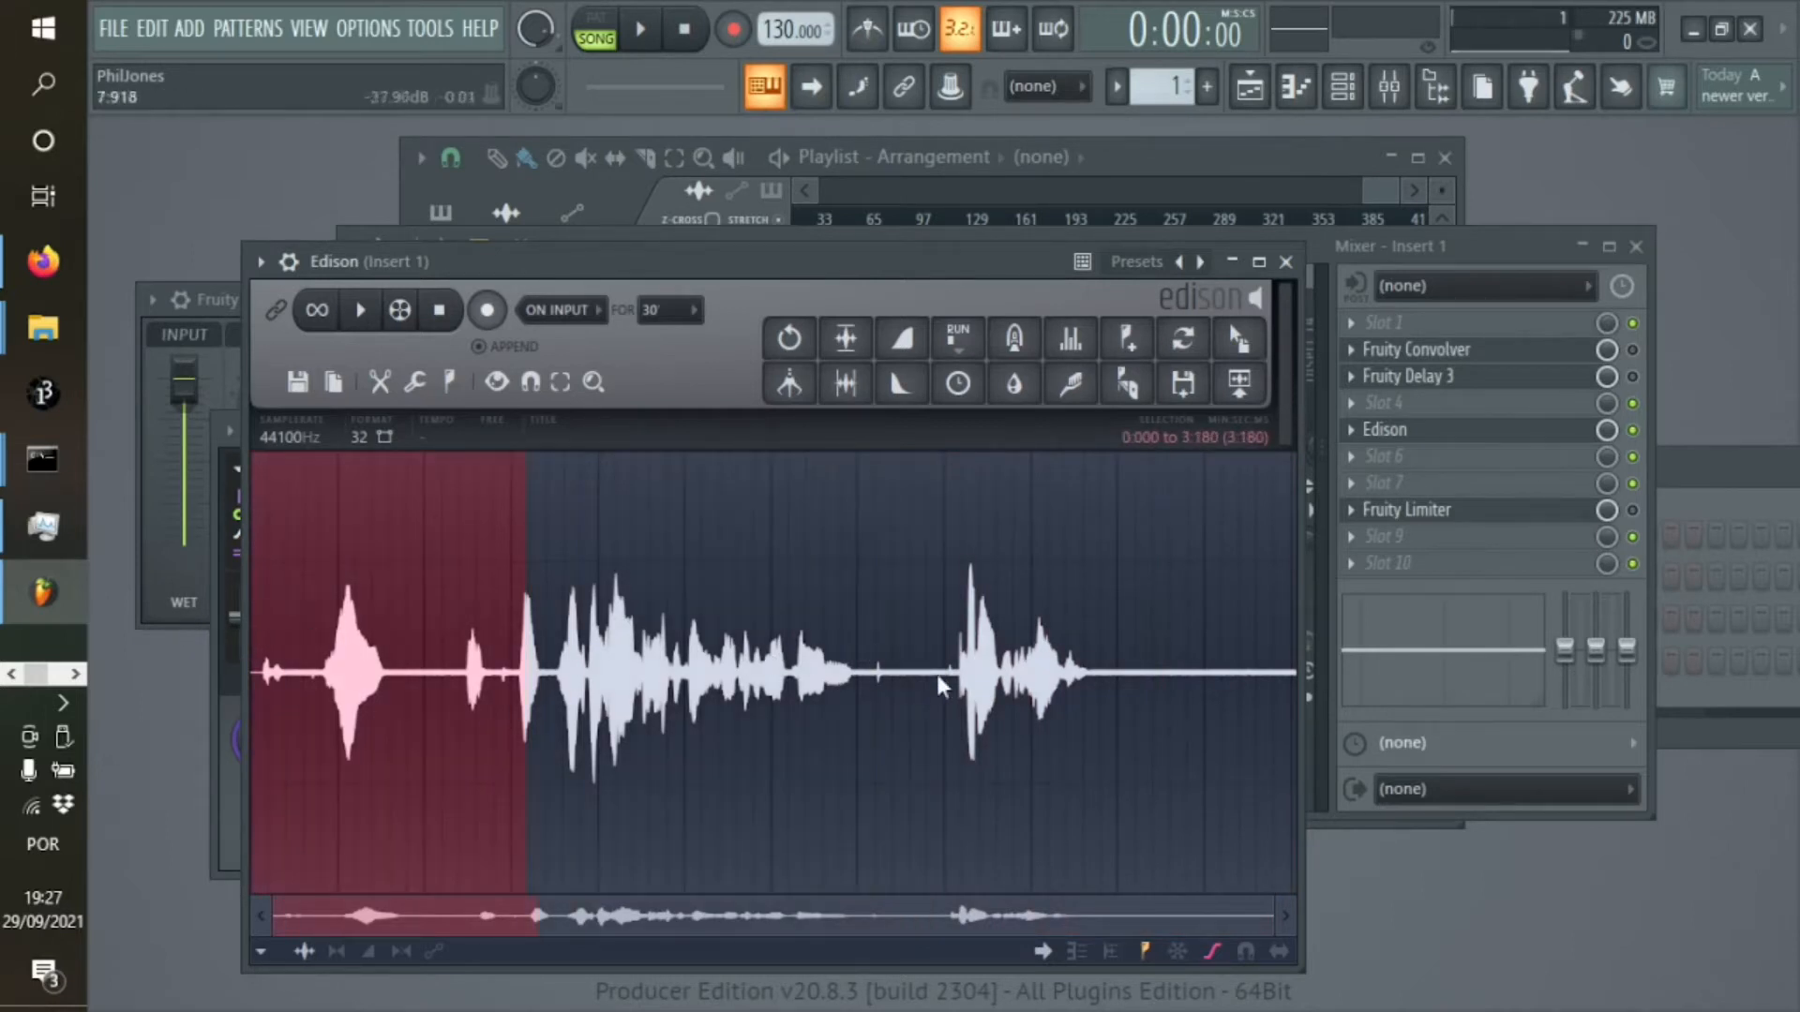
{"action": "left_click_drag", "start_coordinate": [664, 708], "coordinate": [633, 761]}
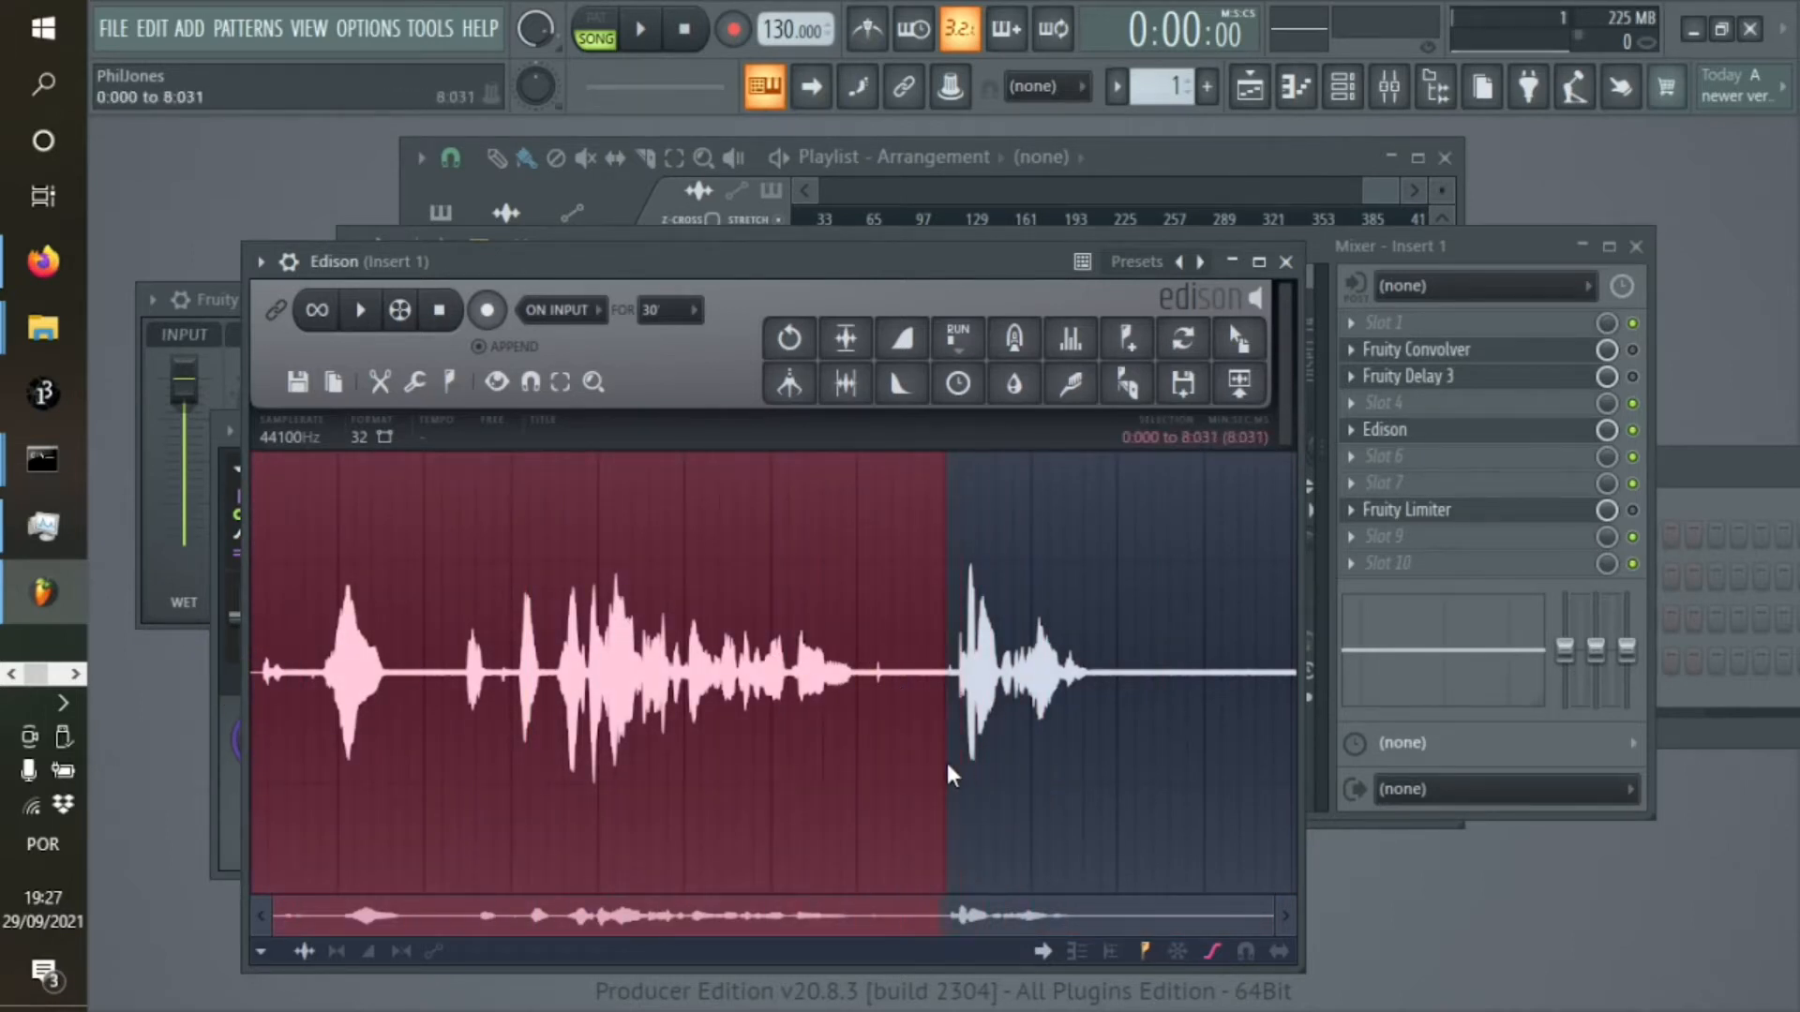
{"action": "key", "text": "Delete"}
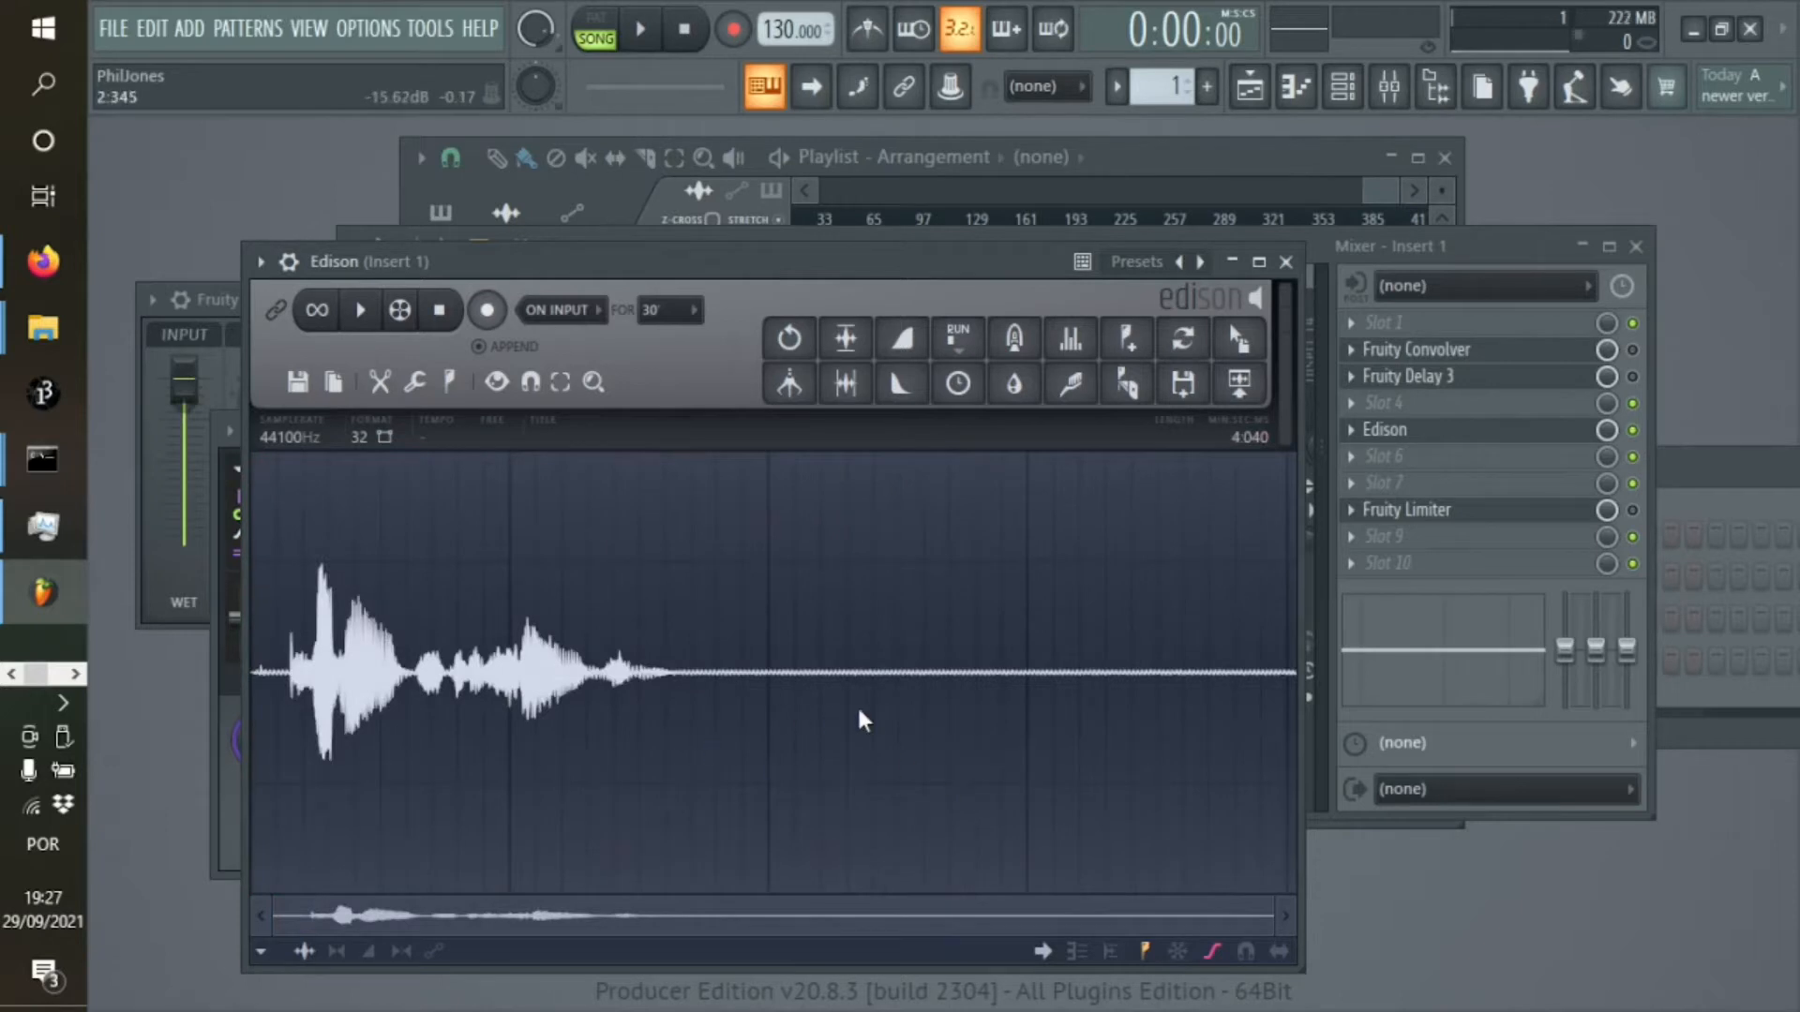
{"action": "left_click_drag", "start_coordinate": [789, 722], "coordinate": [1352, 730]}
{"action": "key", "text": "Delete"}
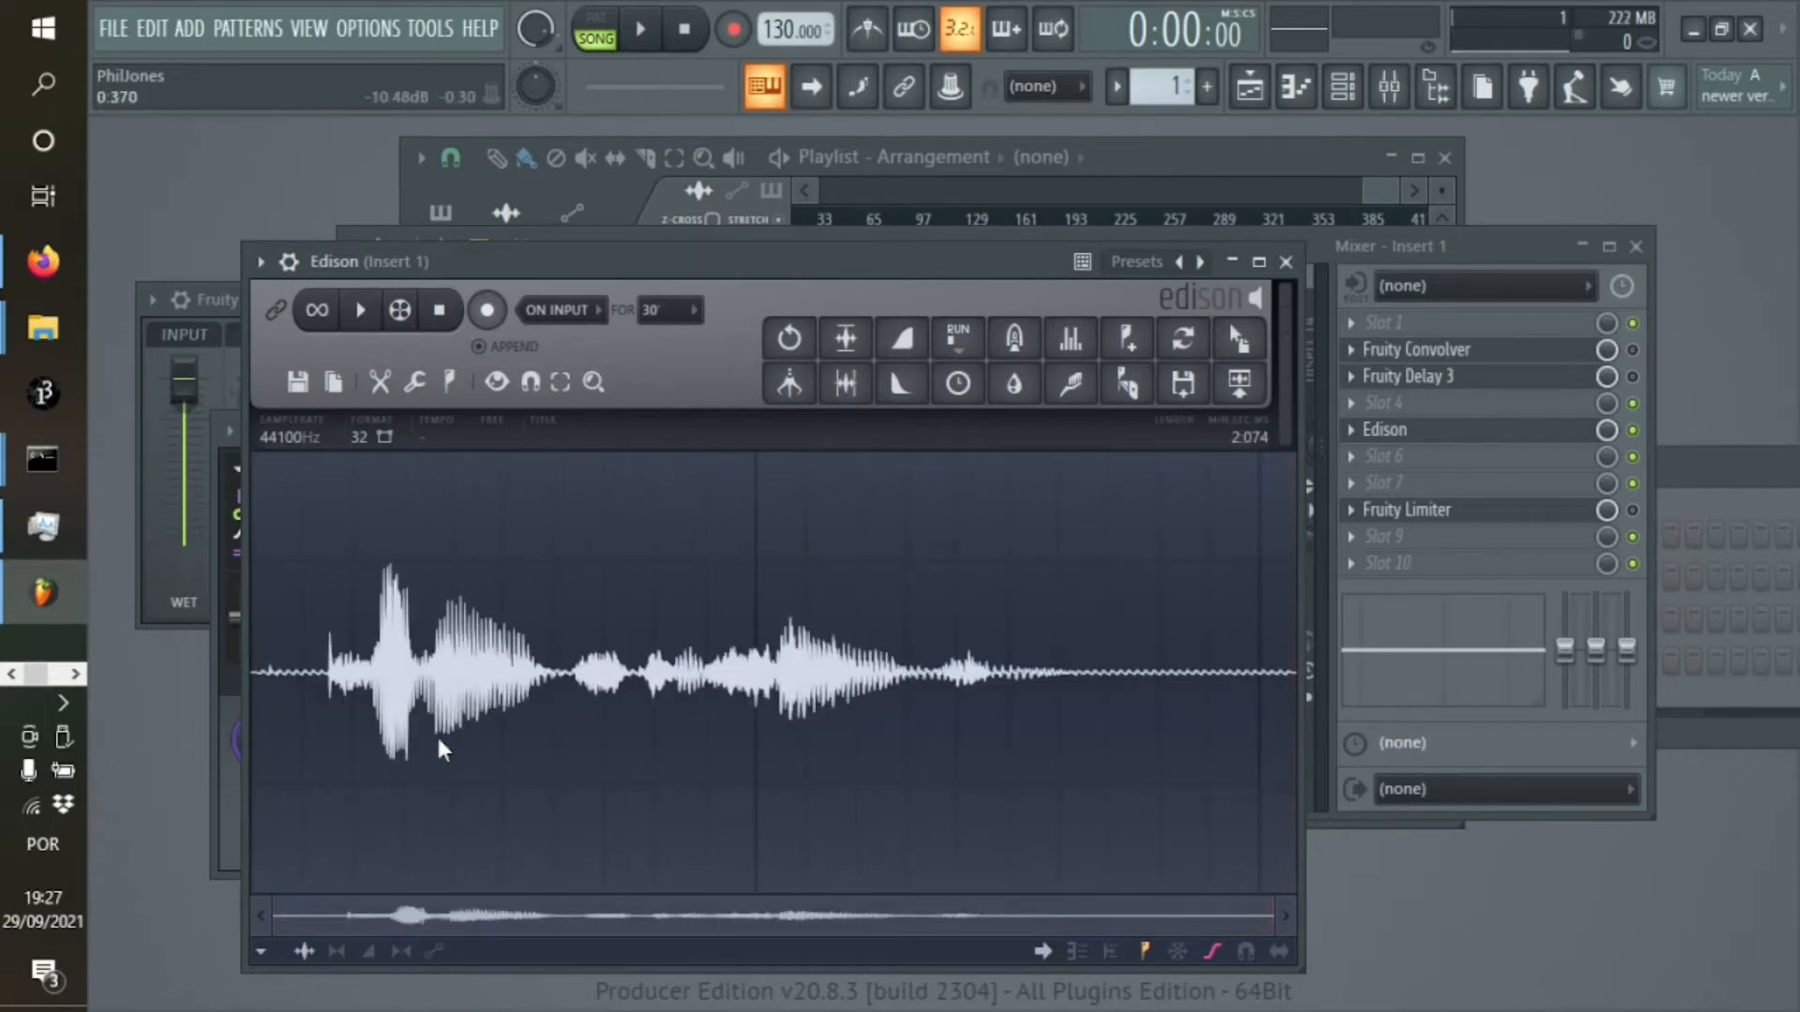
{"action": "left_click", "coordinate": [360, 310]}
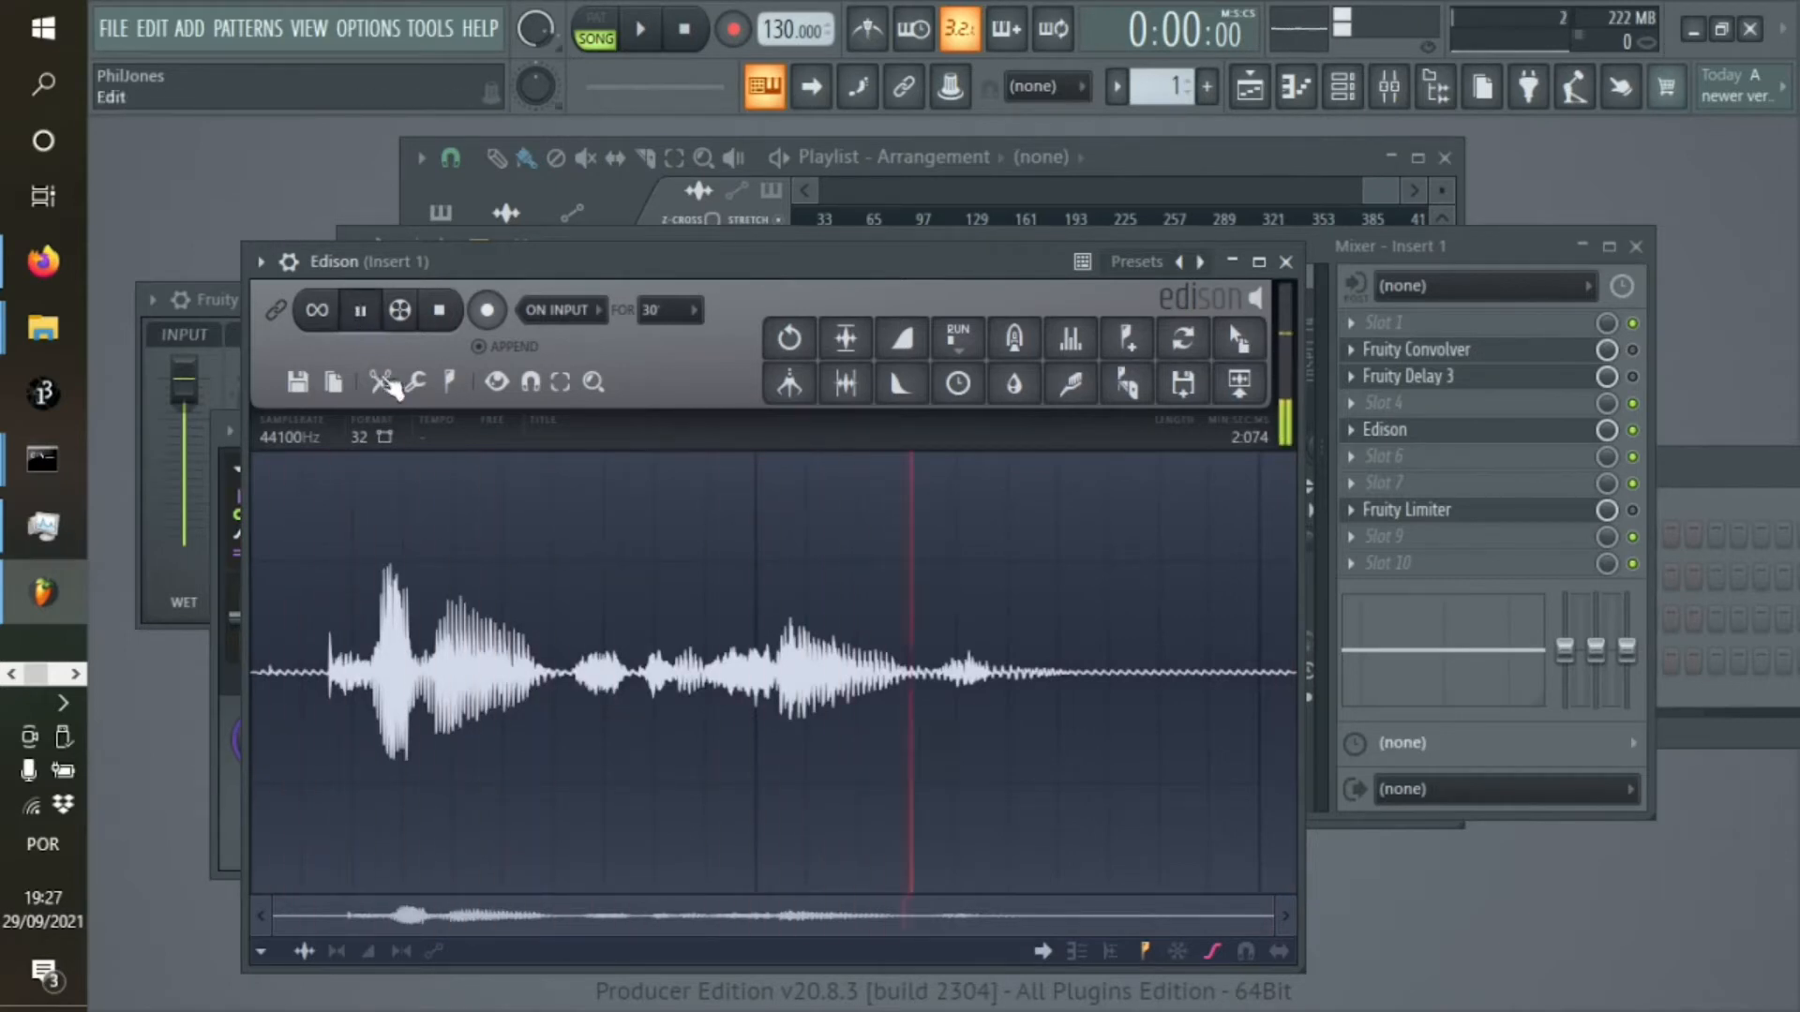
{"action": "left_click", "coordinate": [438, 314]}
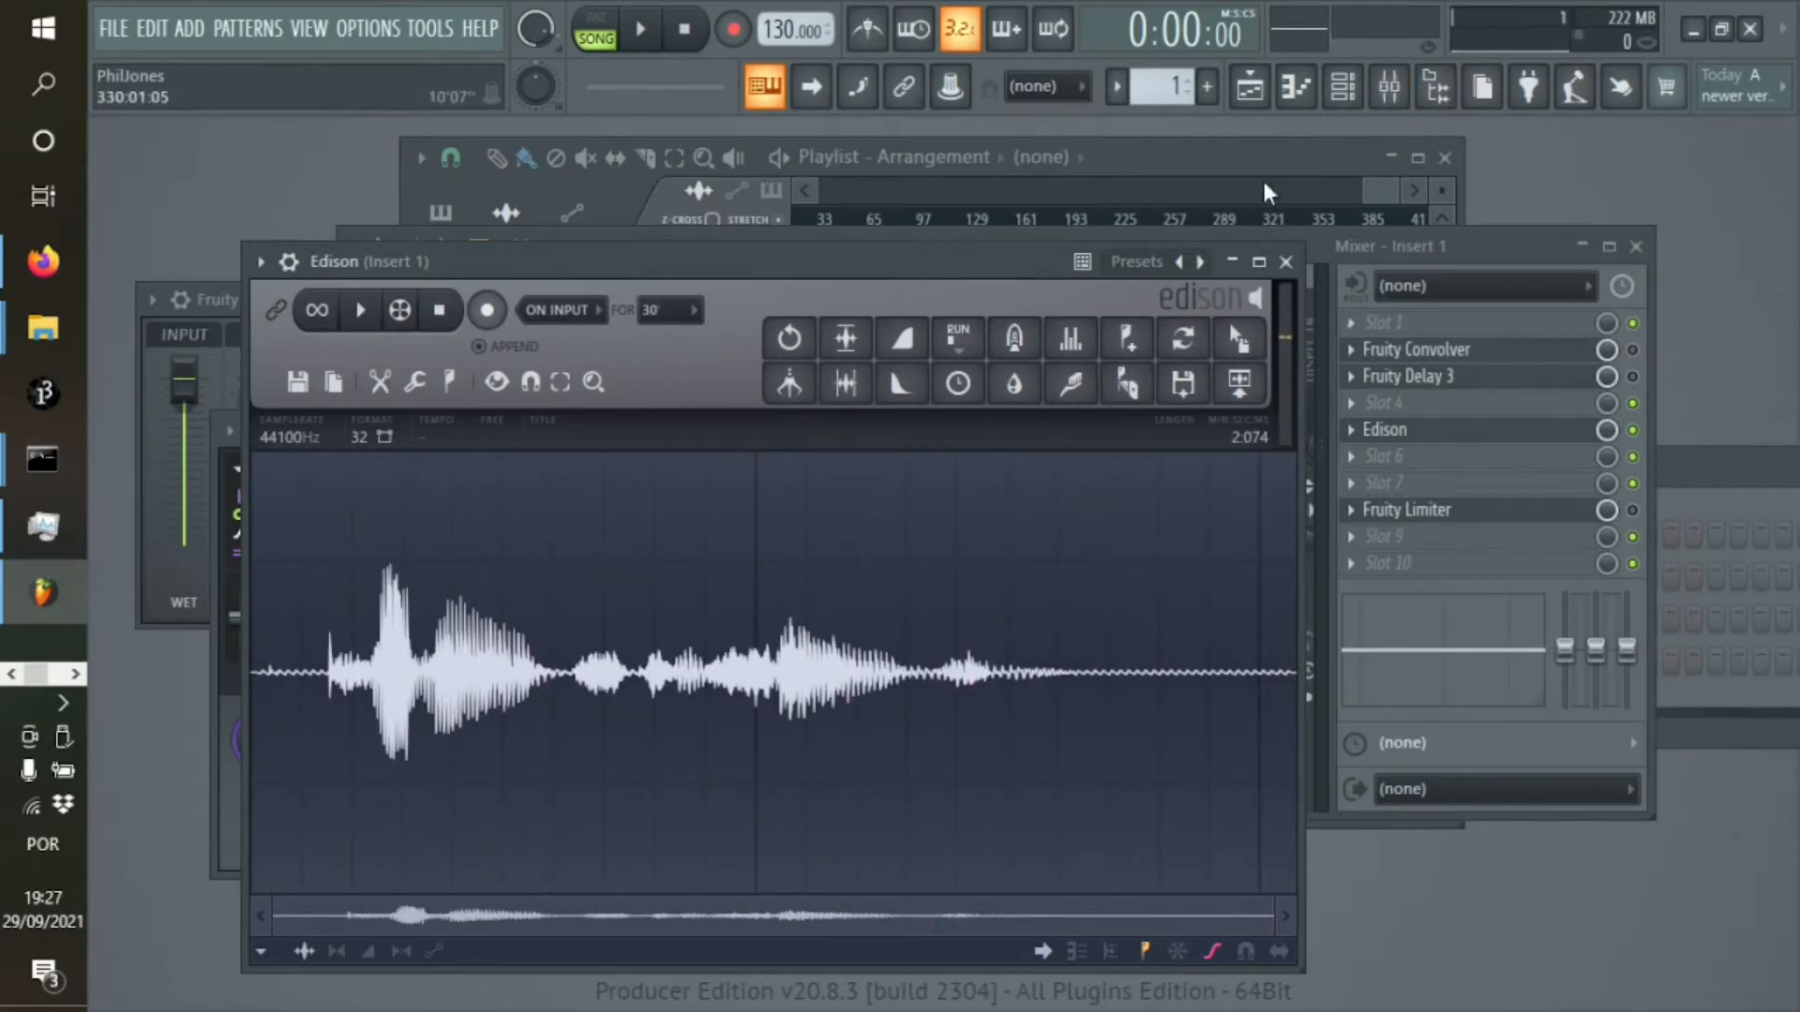
Bring the playlist back to its first bars and move the Edison window clear of the tracks
{"action": "left_click", "coordinate": [1039, 142]}
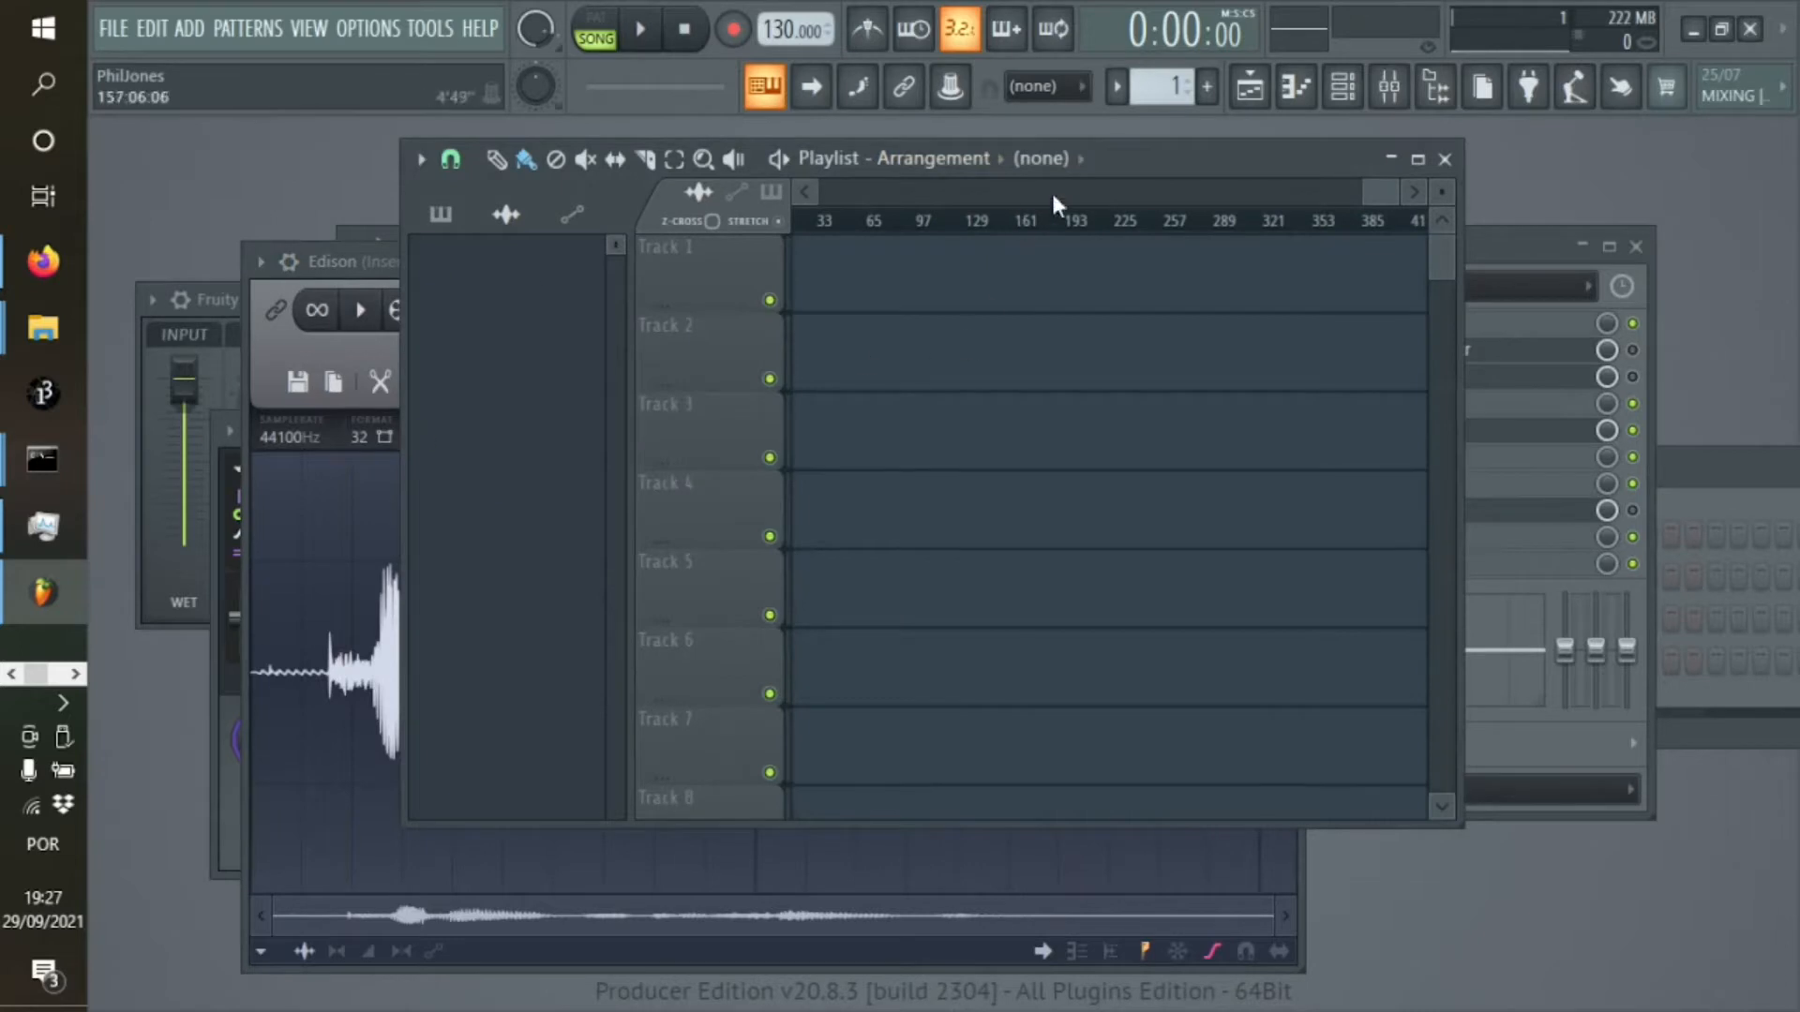
{"action": "left_click_drag", "start_coordinate": [1395, 190], "coordinate": [435, 244]}
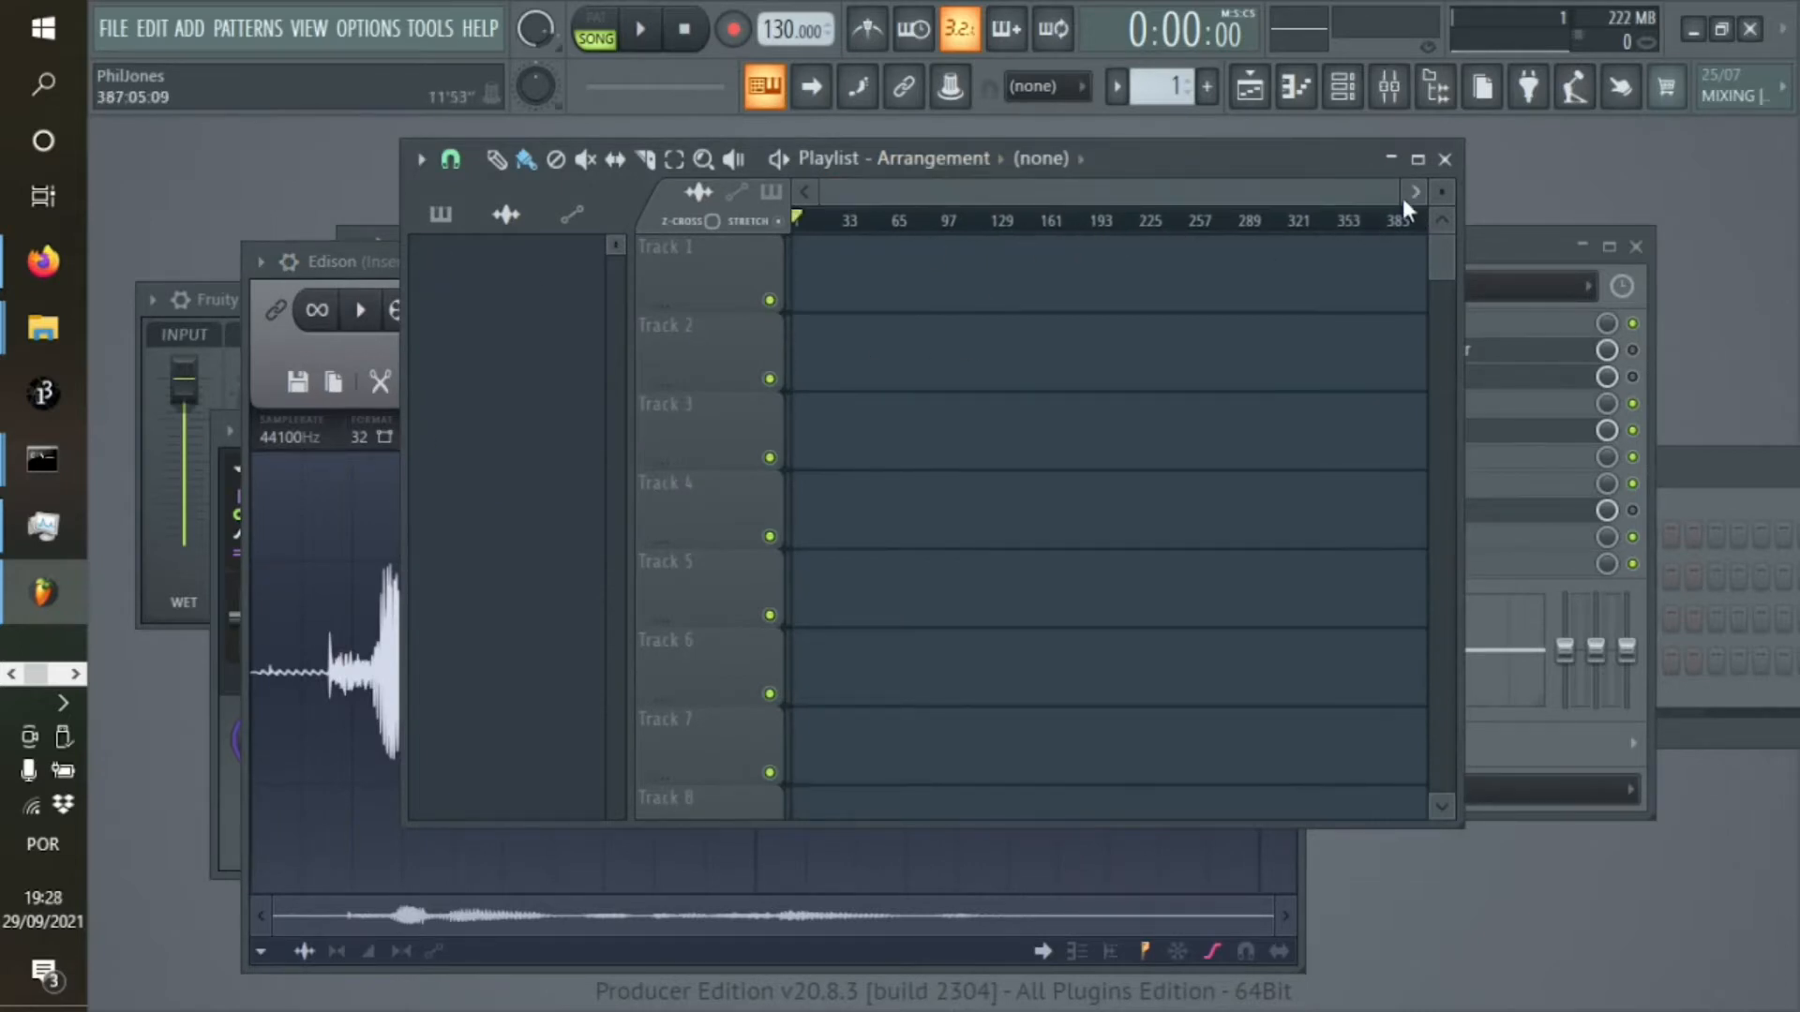
{"action": "left_click", "coordinate": [246, 343]}
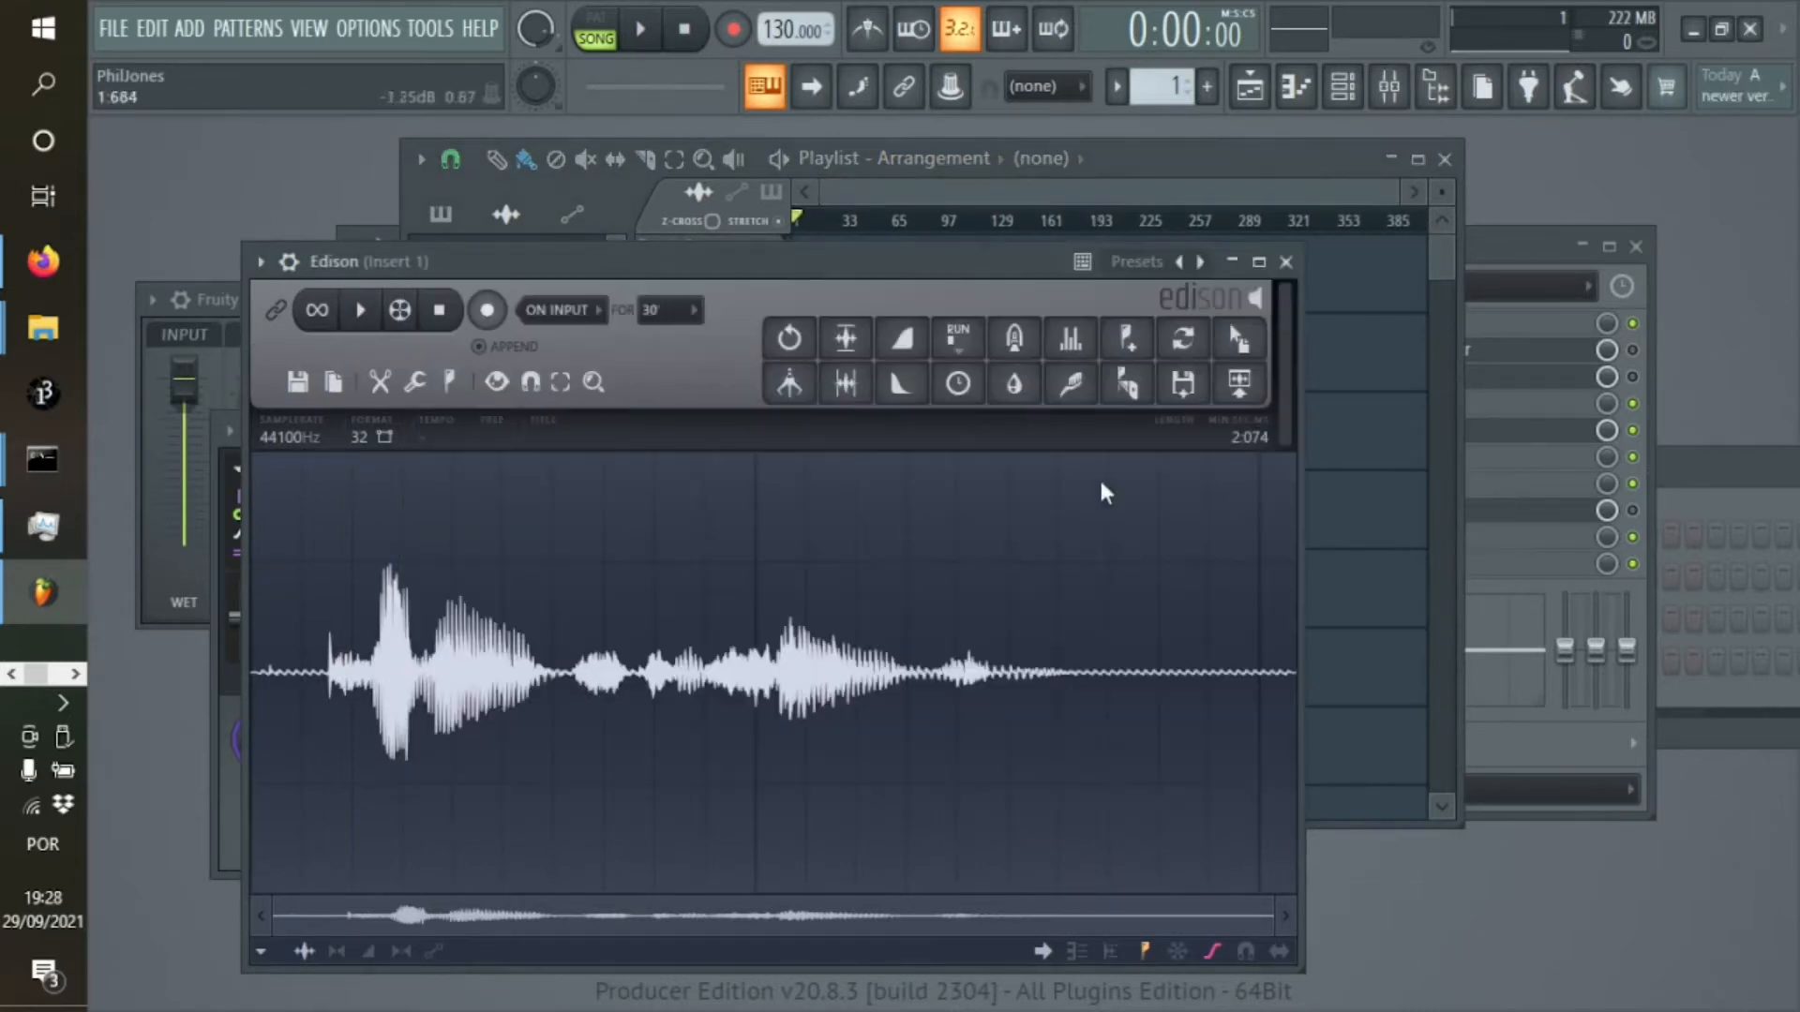
{"action": "left_click_drag", "start_coordinate": [1042, 294], "coordinate": [499, 495]}
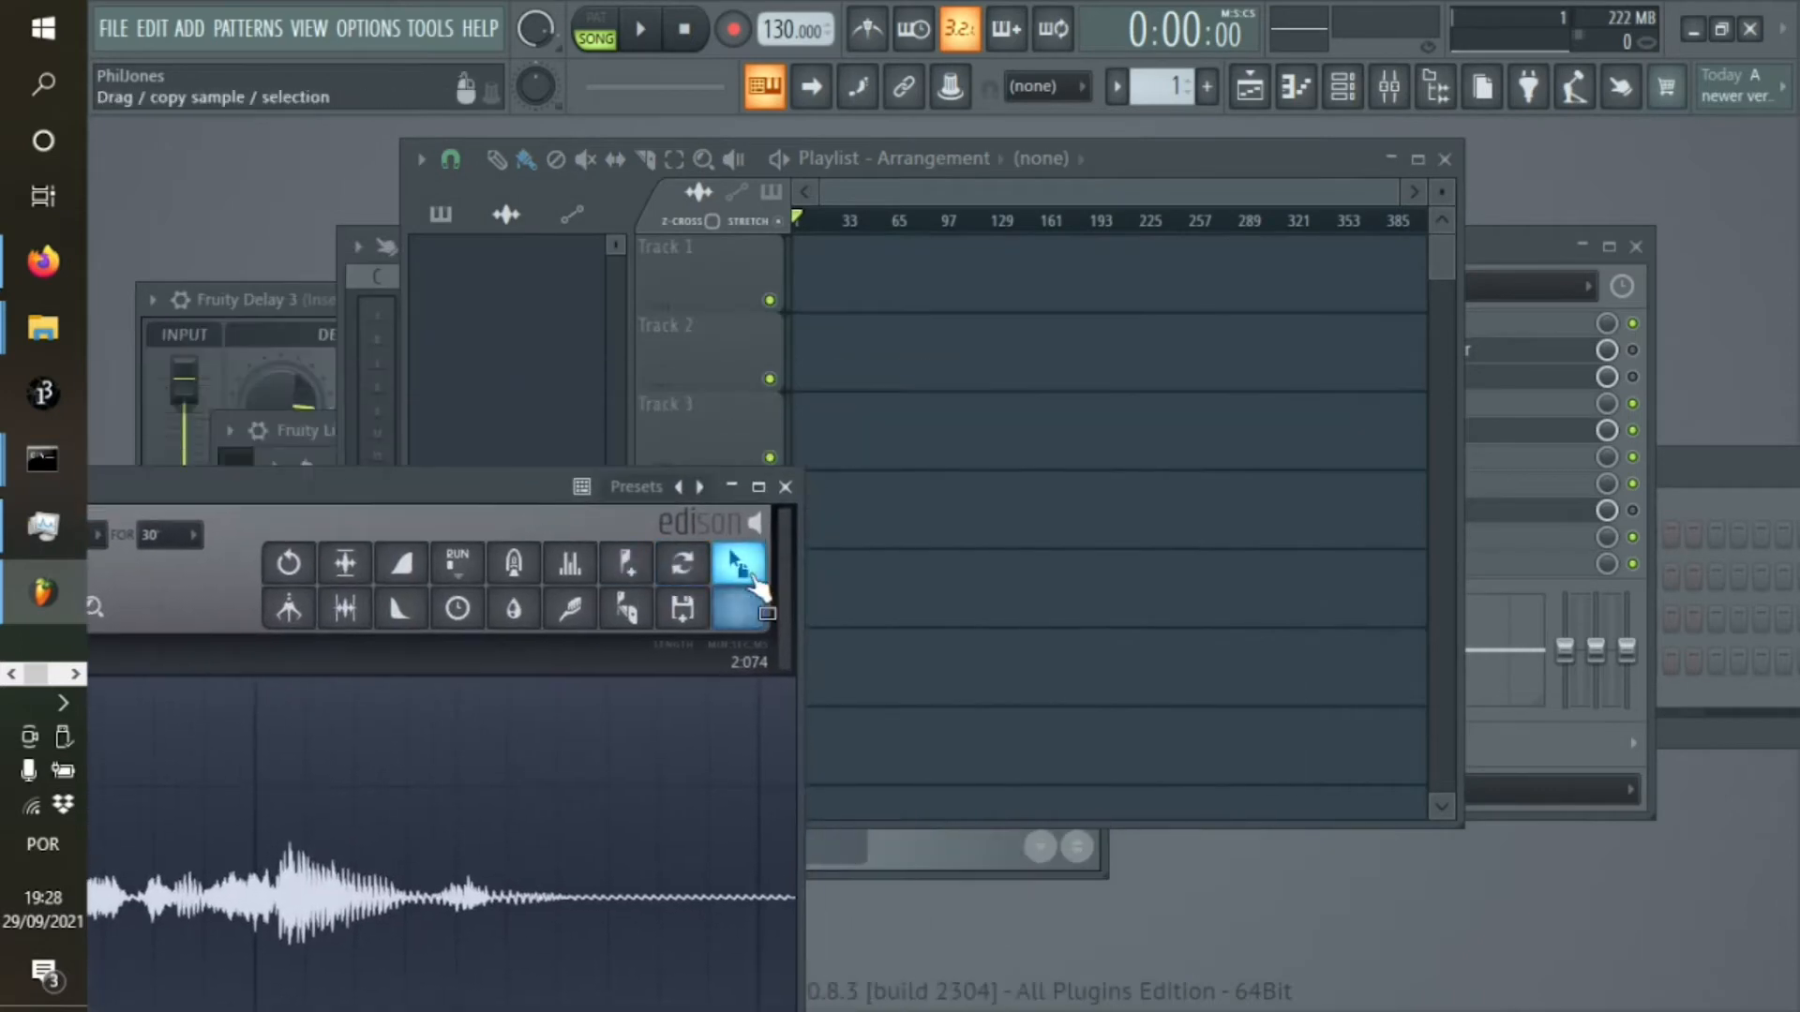
Try placing the Edison sample on Track 1 of the zoomed-out playlist, and delete that clip
{"action": "left_click_drag", "start_coordinate": [741, 568], "coordinate": [844, 281]}
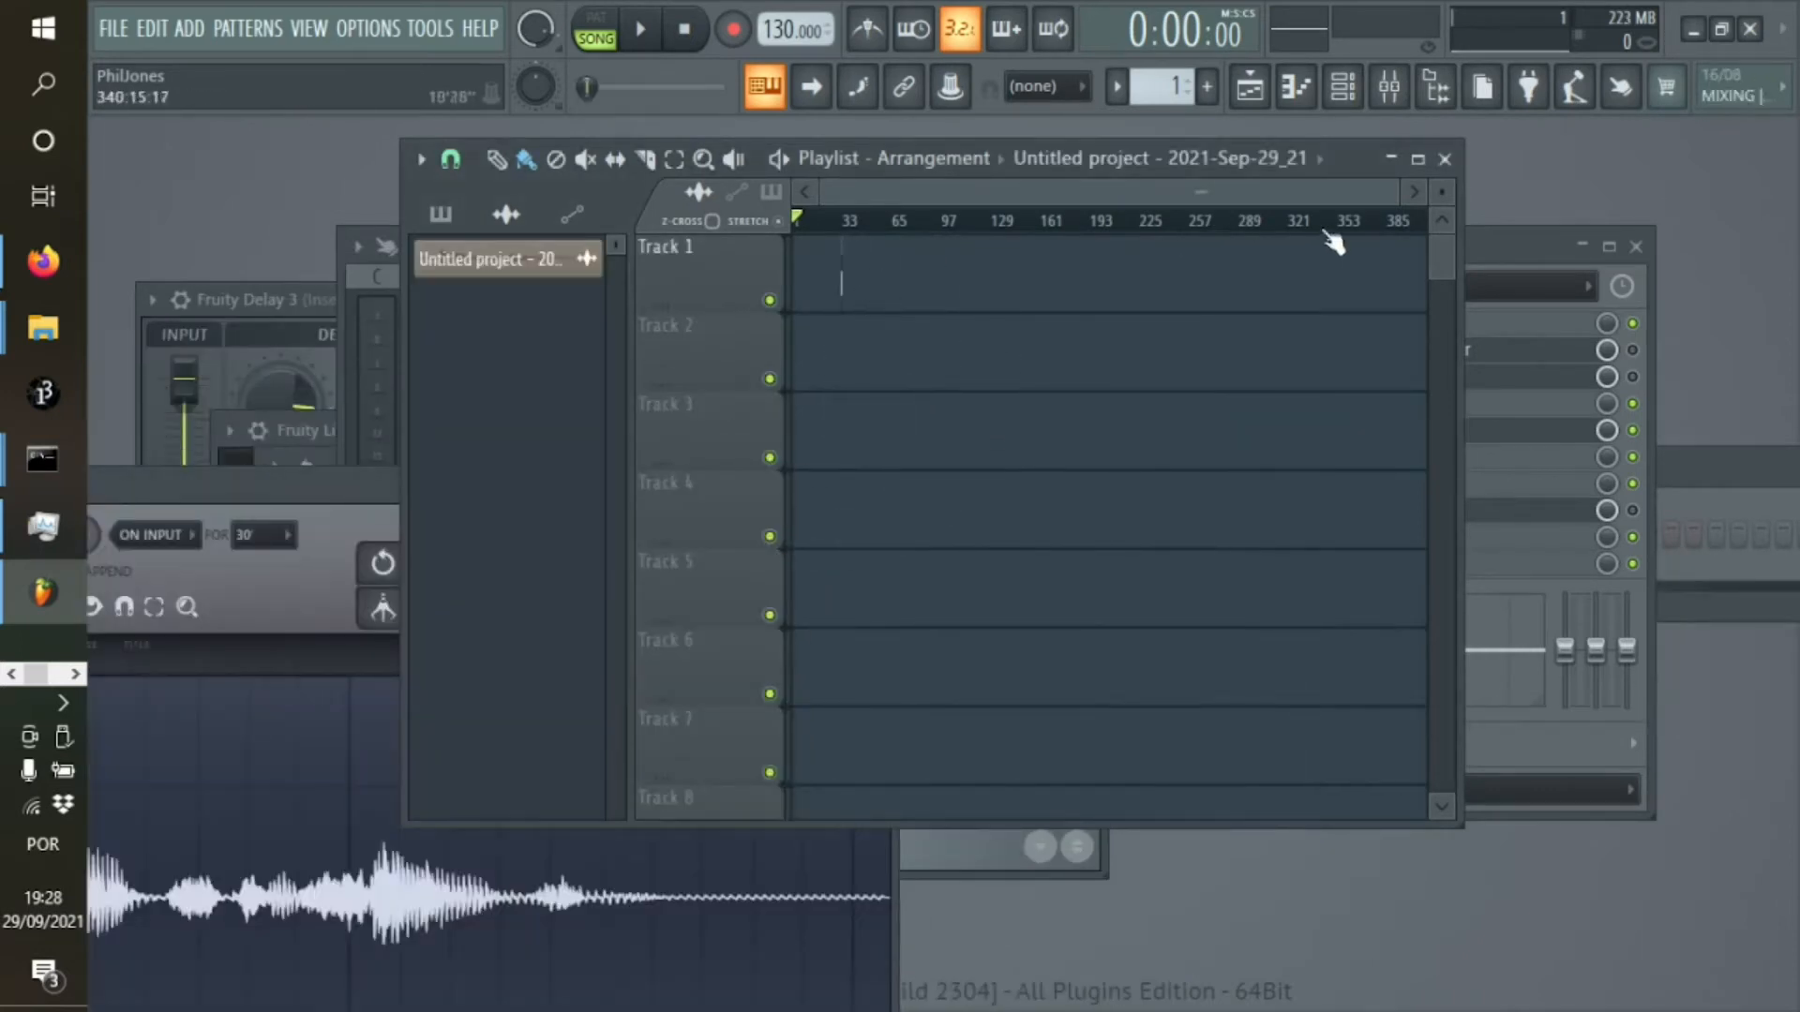
{"action": "right_click", "coordinate": [842, 284]}
Place the trimmed Edison sample on Track 1, move the clip to the start of bar 1, and play the arrangement
{"action": "left_click_drag", "start_coordinate": [1394, 190], "coordinate": [1083, 191]}
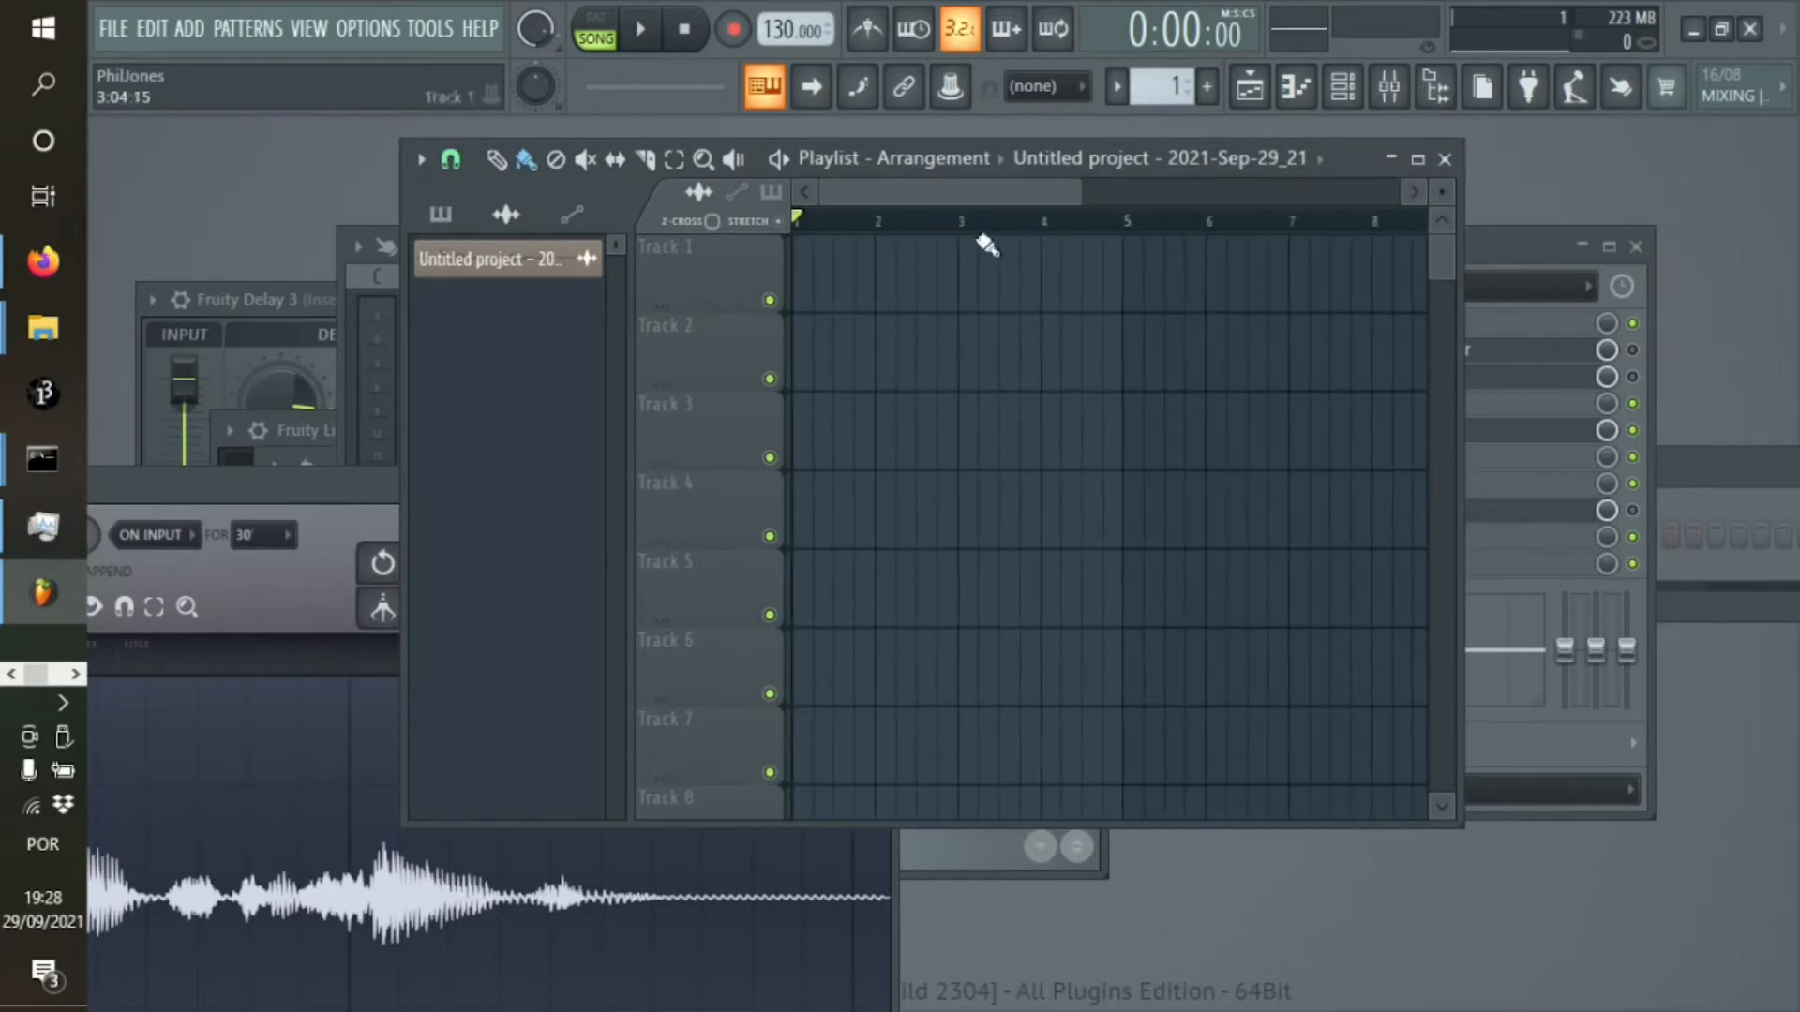
{"action": "left_click", "coordinate": [324, 527]}
{"action": "left_click_drag", "start_coordinate": [817, 573], "coordinate": [831, 266]}
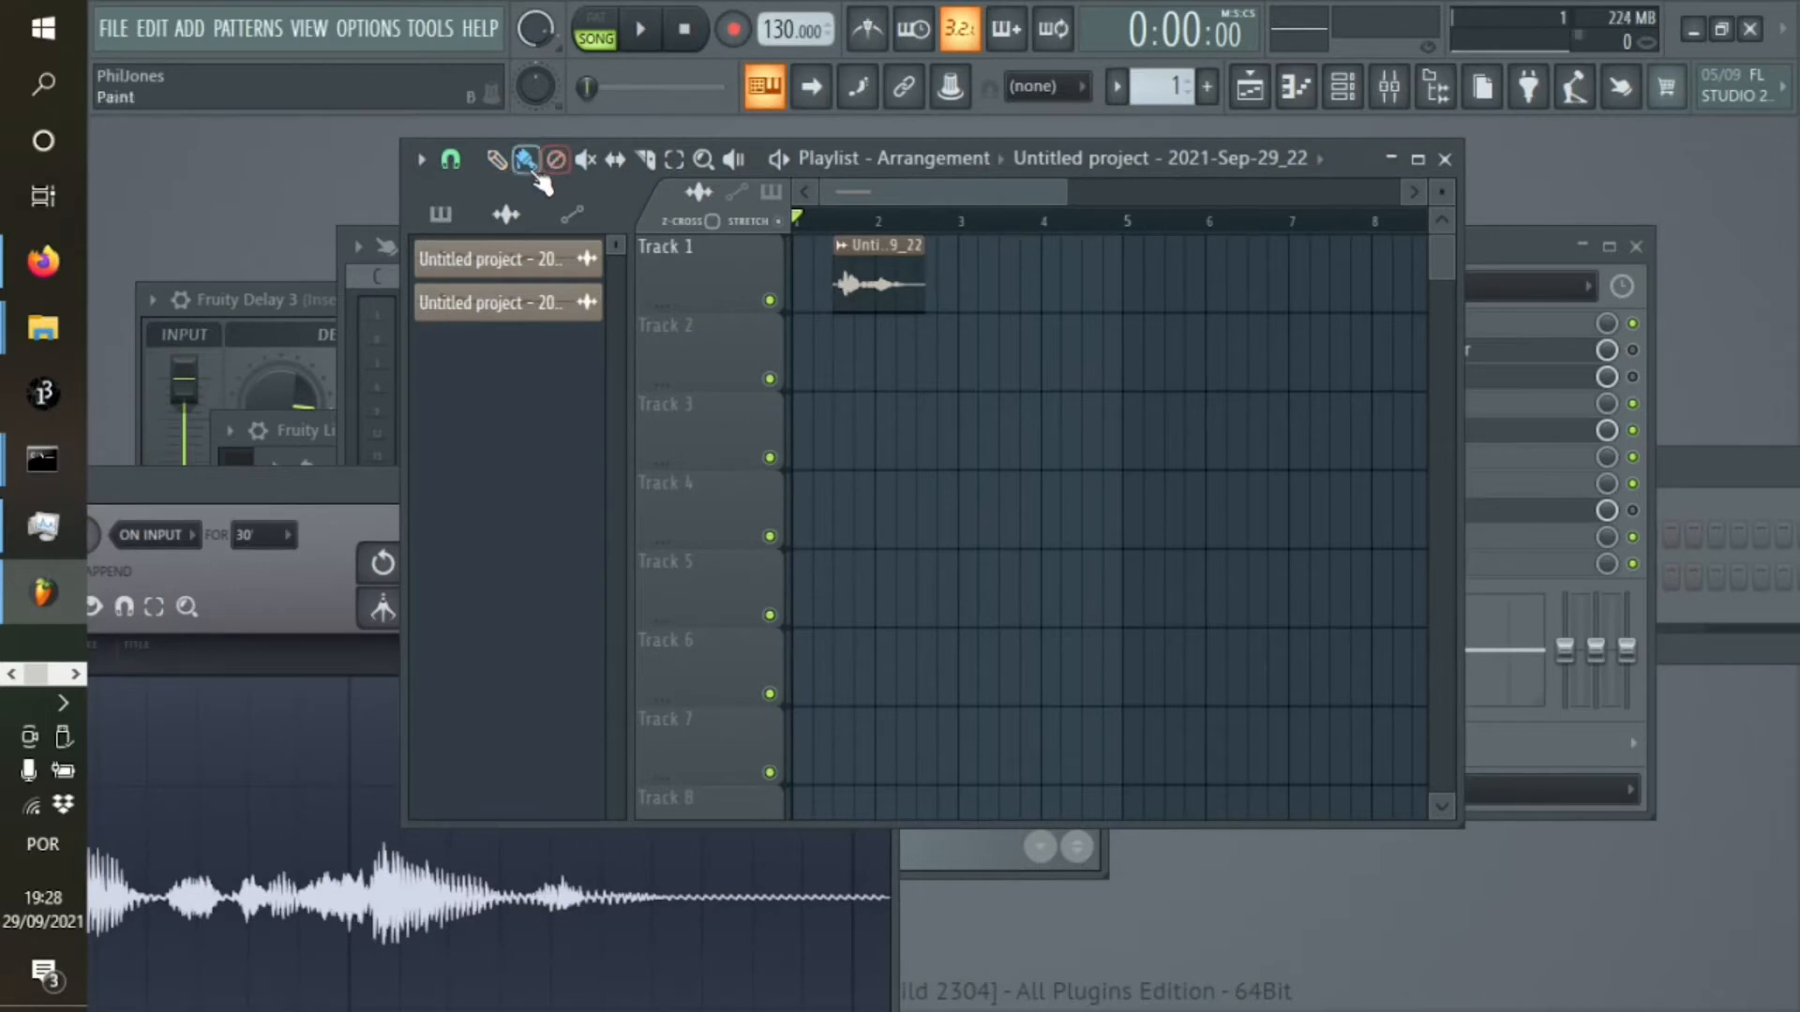
{"action": "left_click_drag", "start_coordinate": [856, 293], "coordinate": [707, 297]}
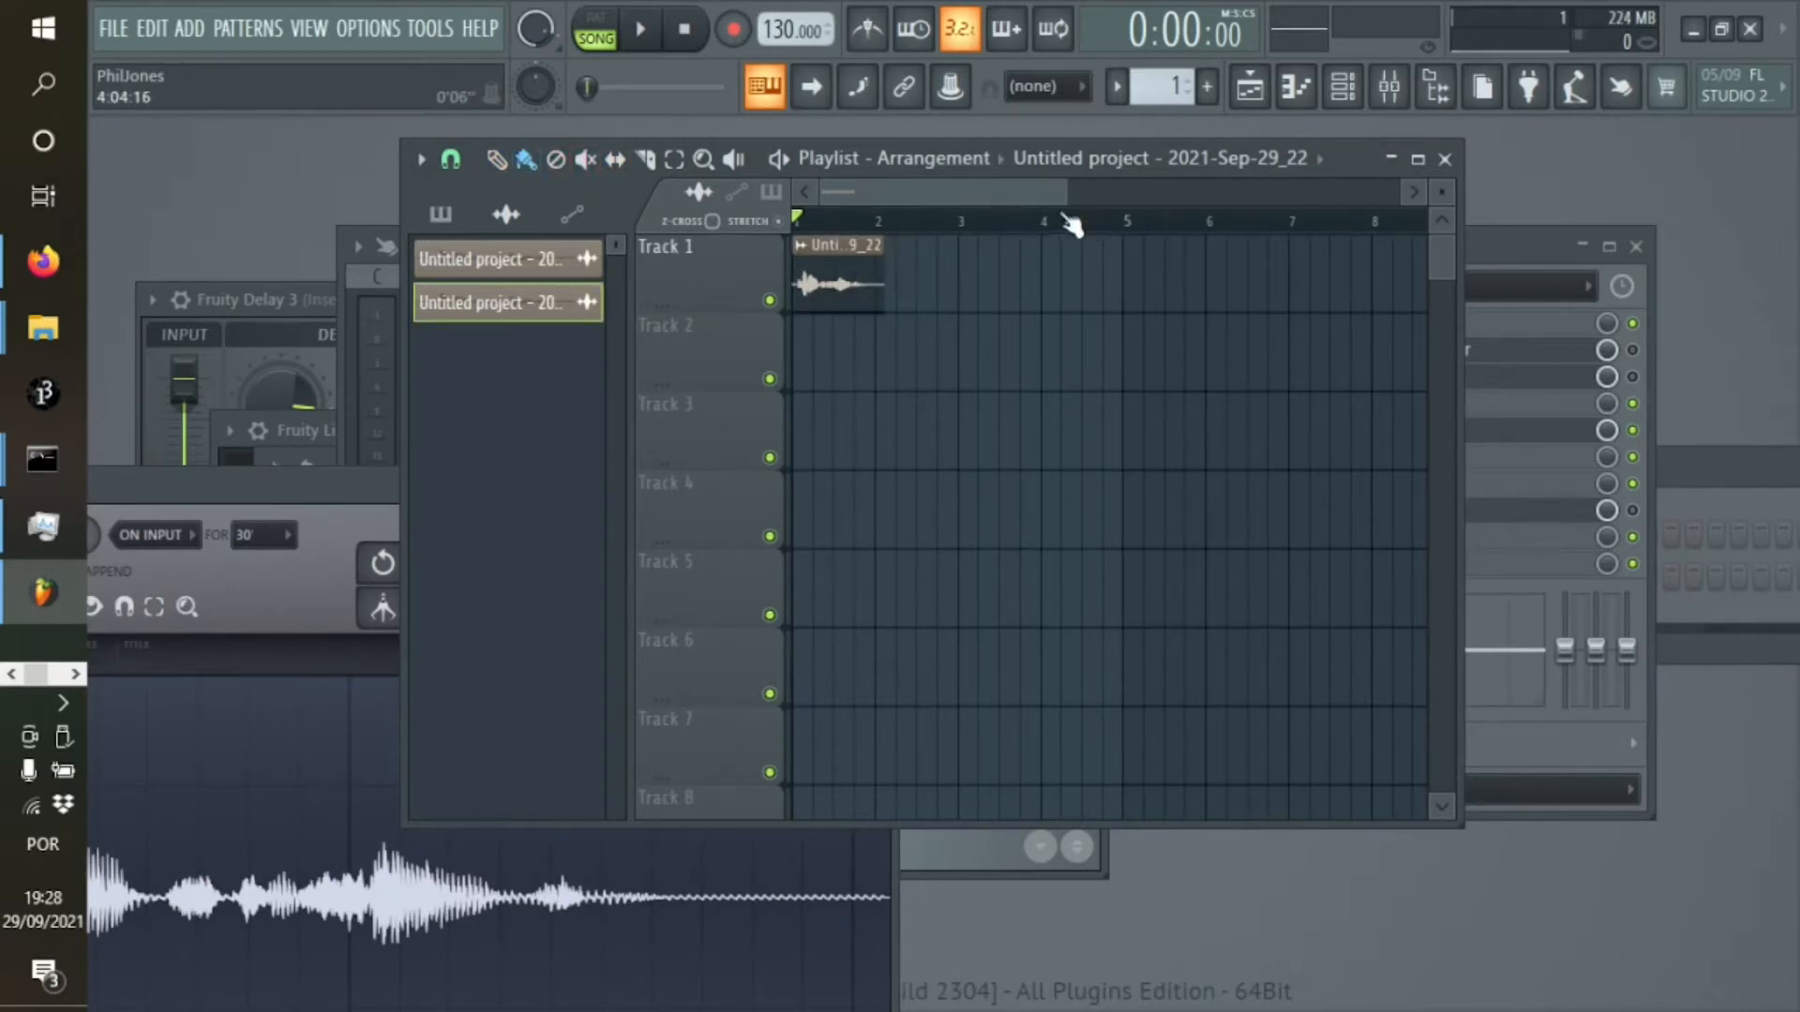
{"action": "left_click_drag", "start_coordinate": [1069, 194], "coordinate": [1001, 187]}
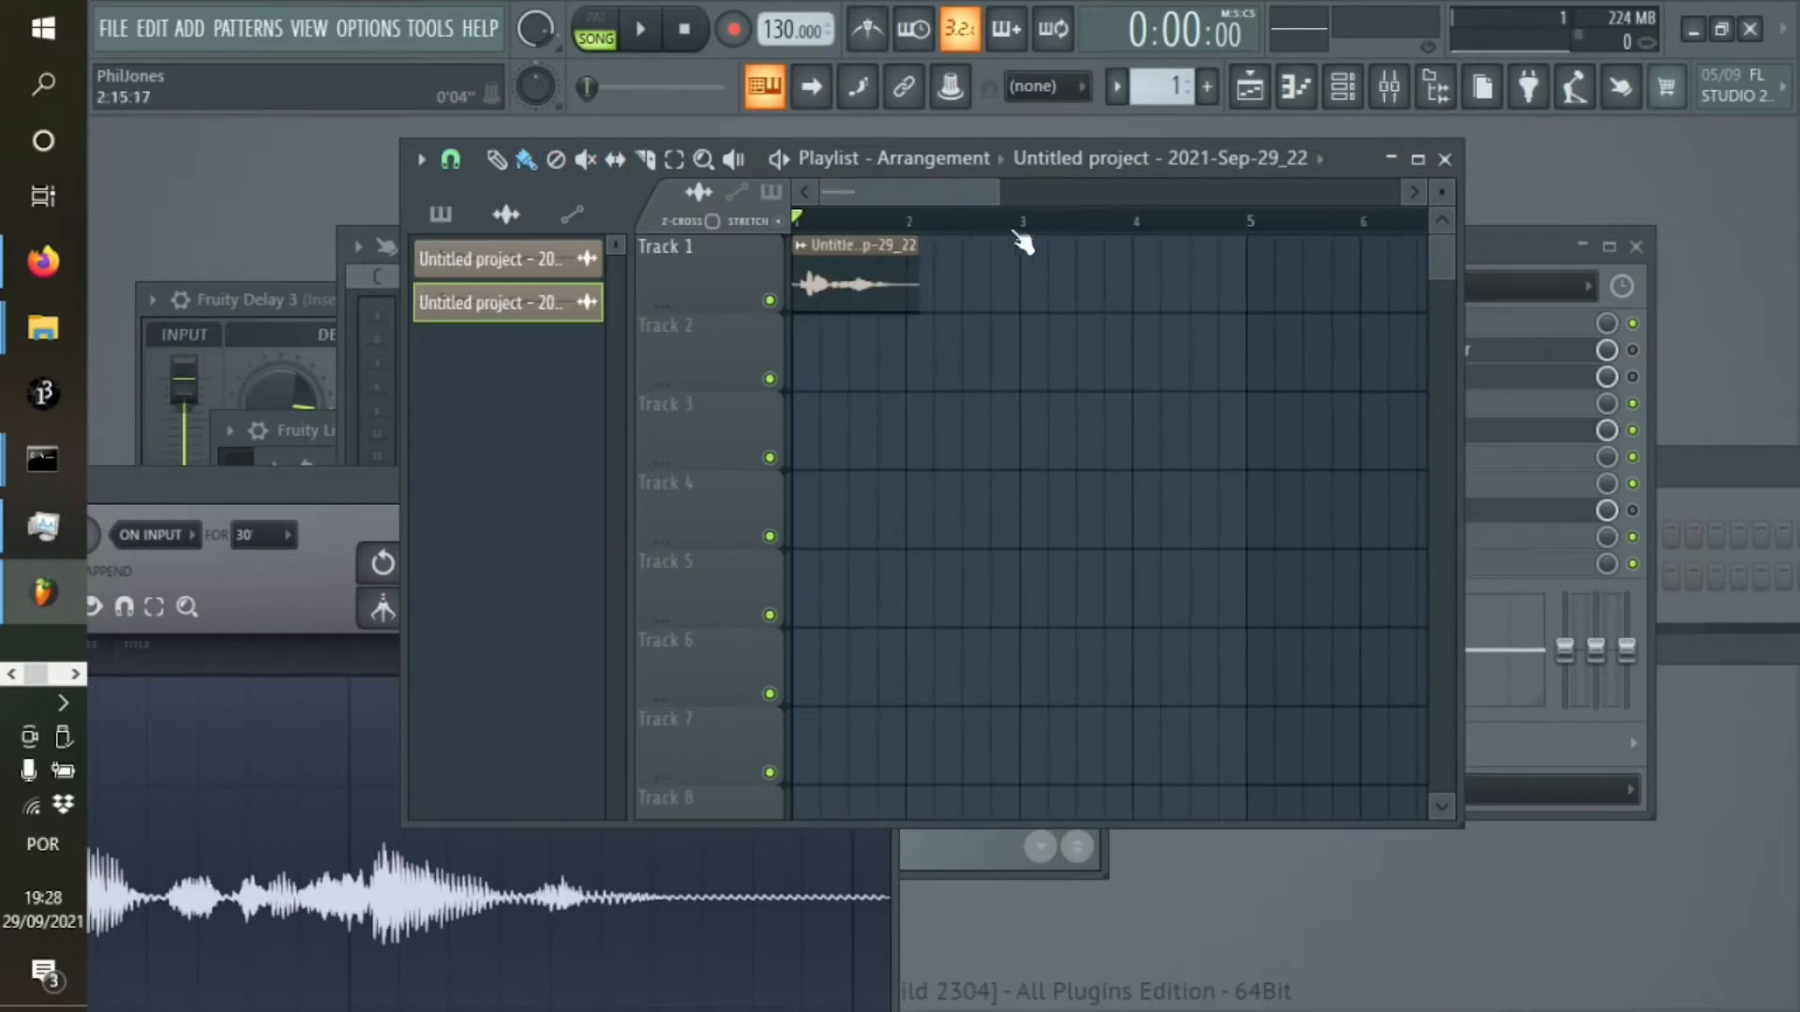
{"action": "left_click", "coordinate": [641, 30]}
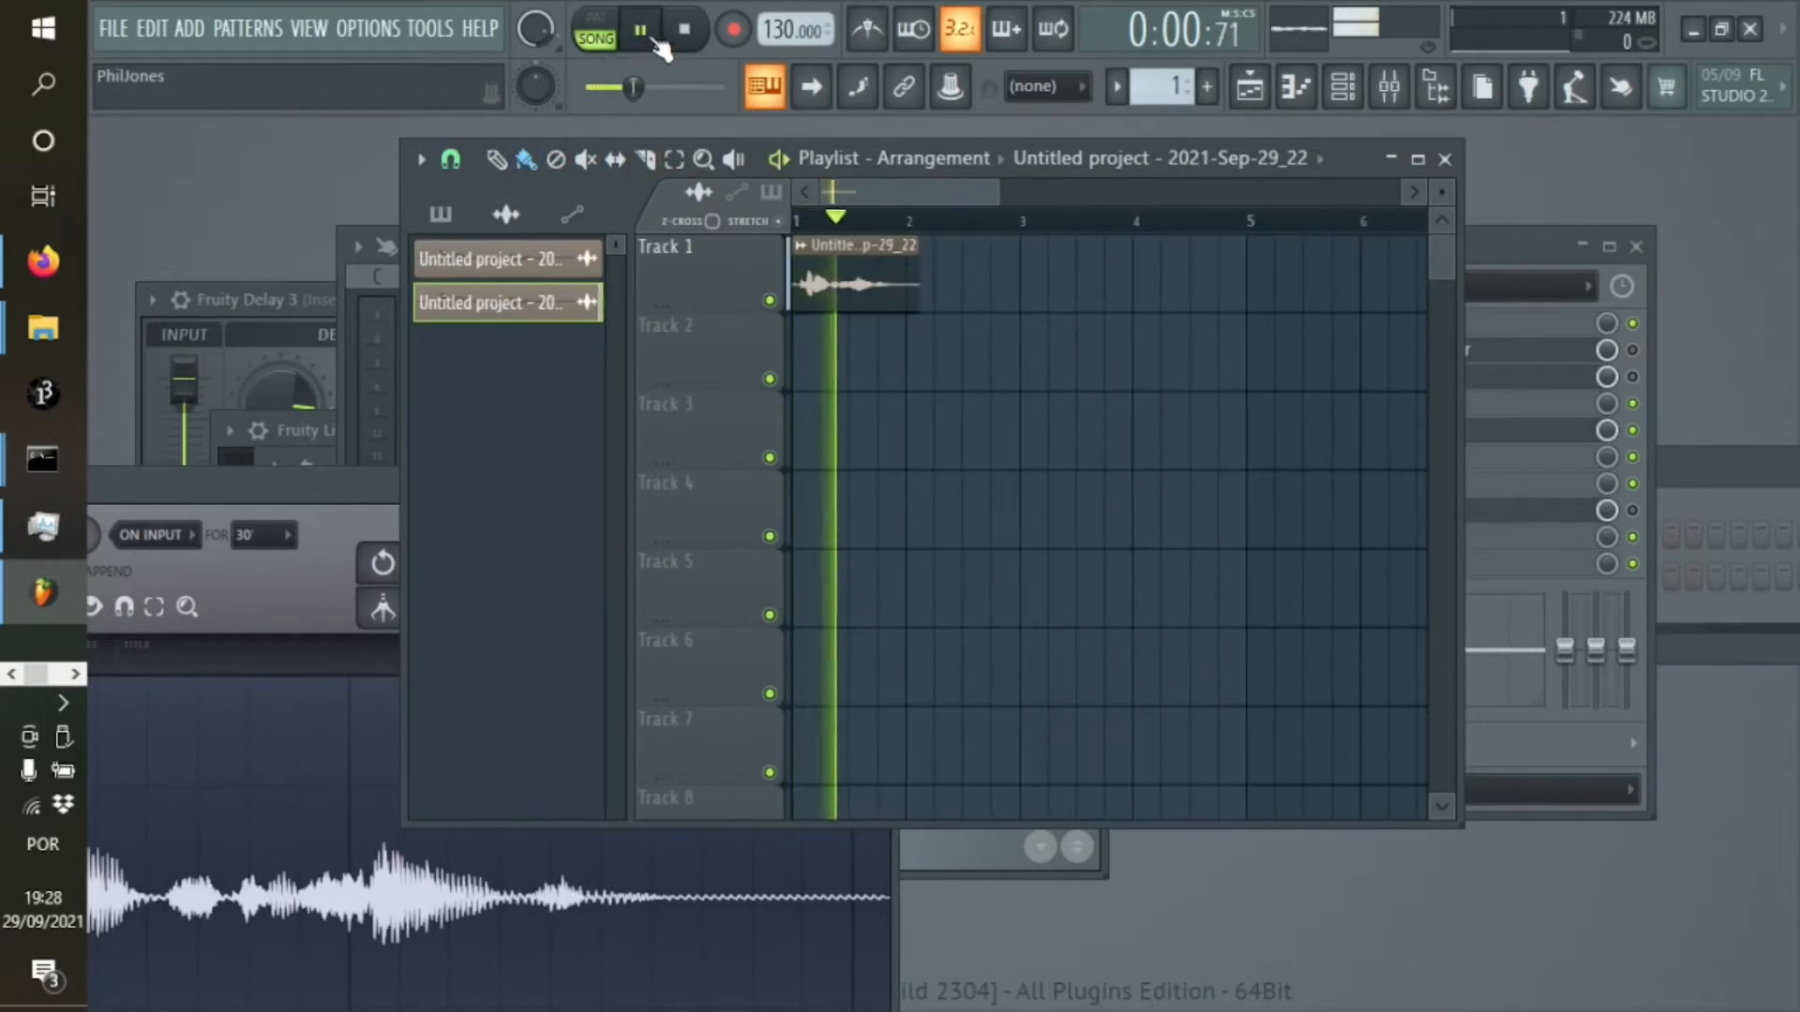
{"action": "left_click", "coordinate": [684, 30]}
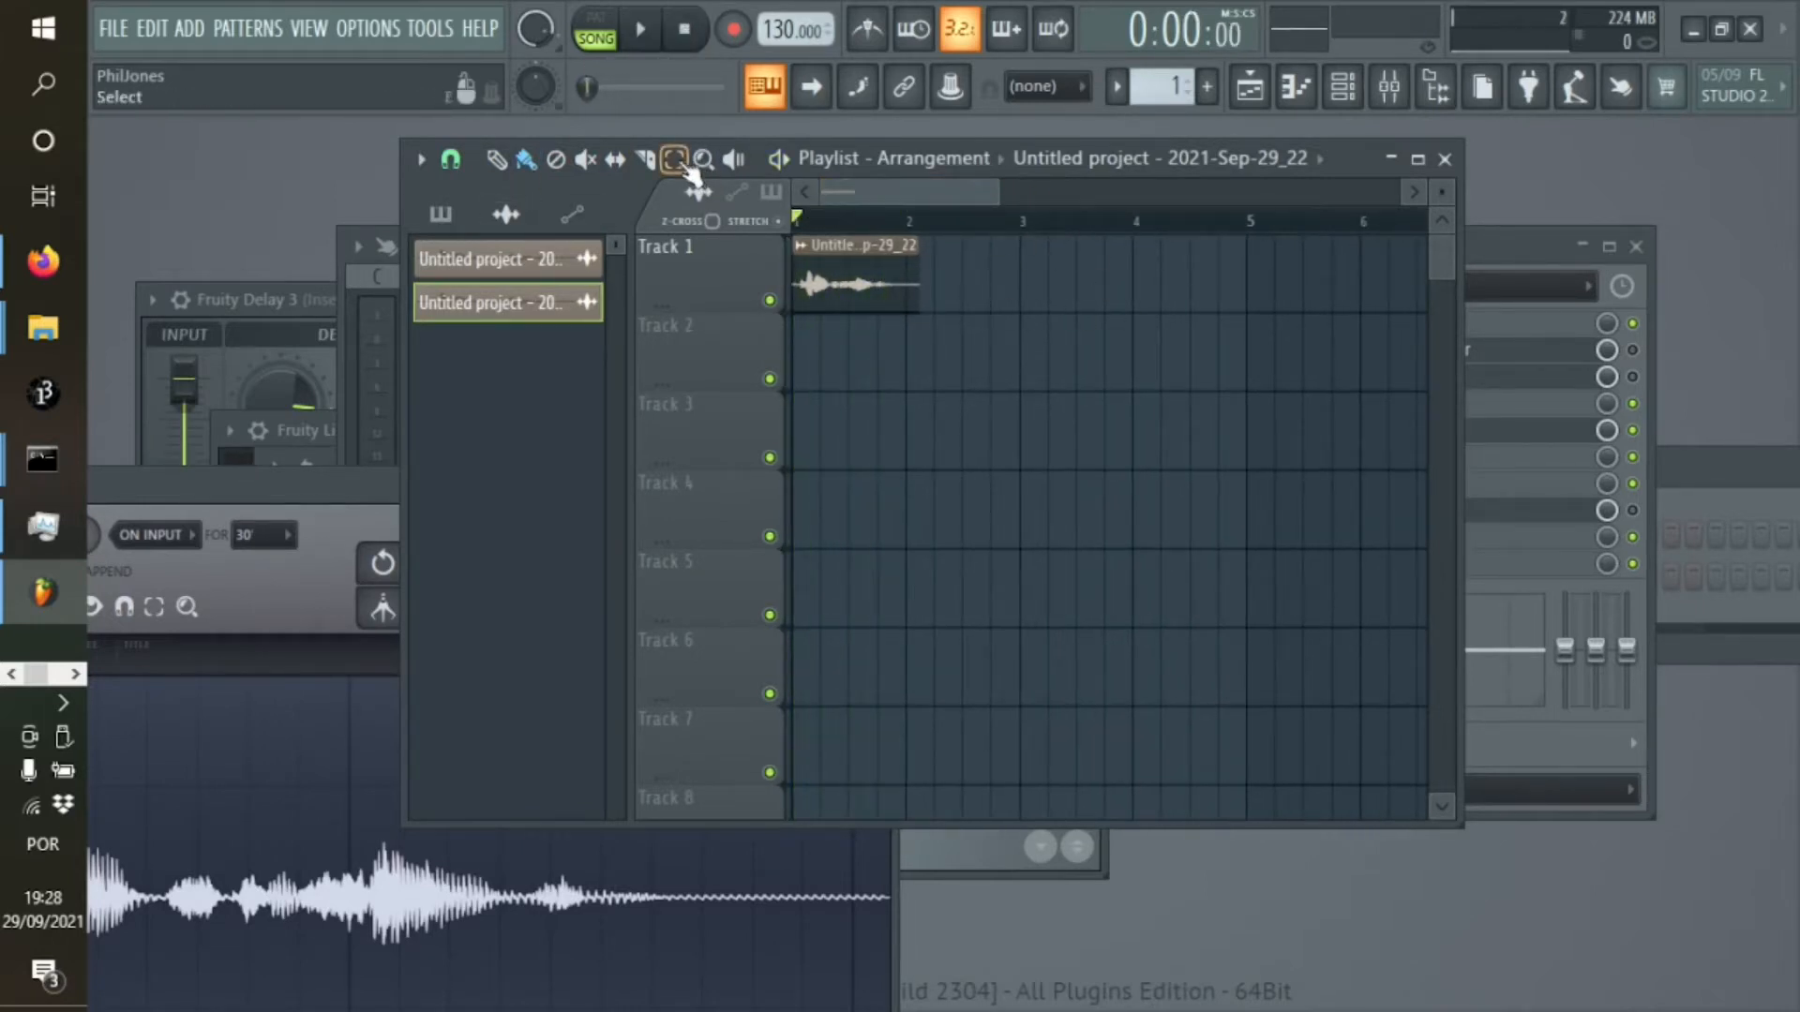
Select the vocal clip on Track 1 and duplicate it once directly after the original
{"action": "left_click", "coordinate": [848, 298]}
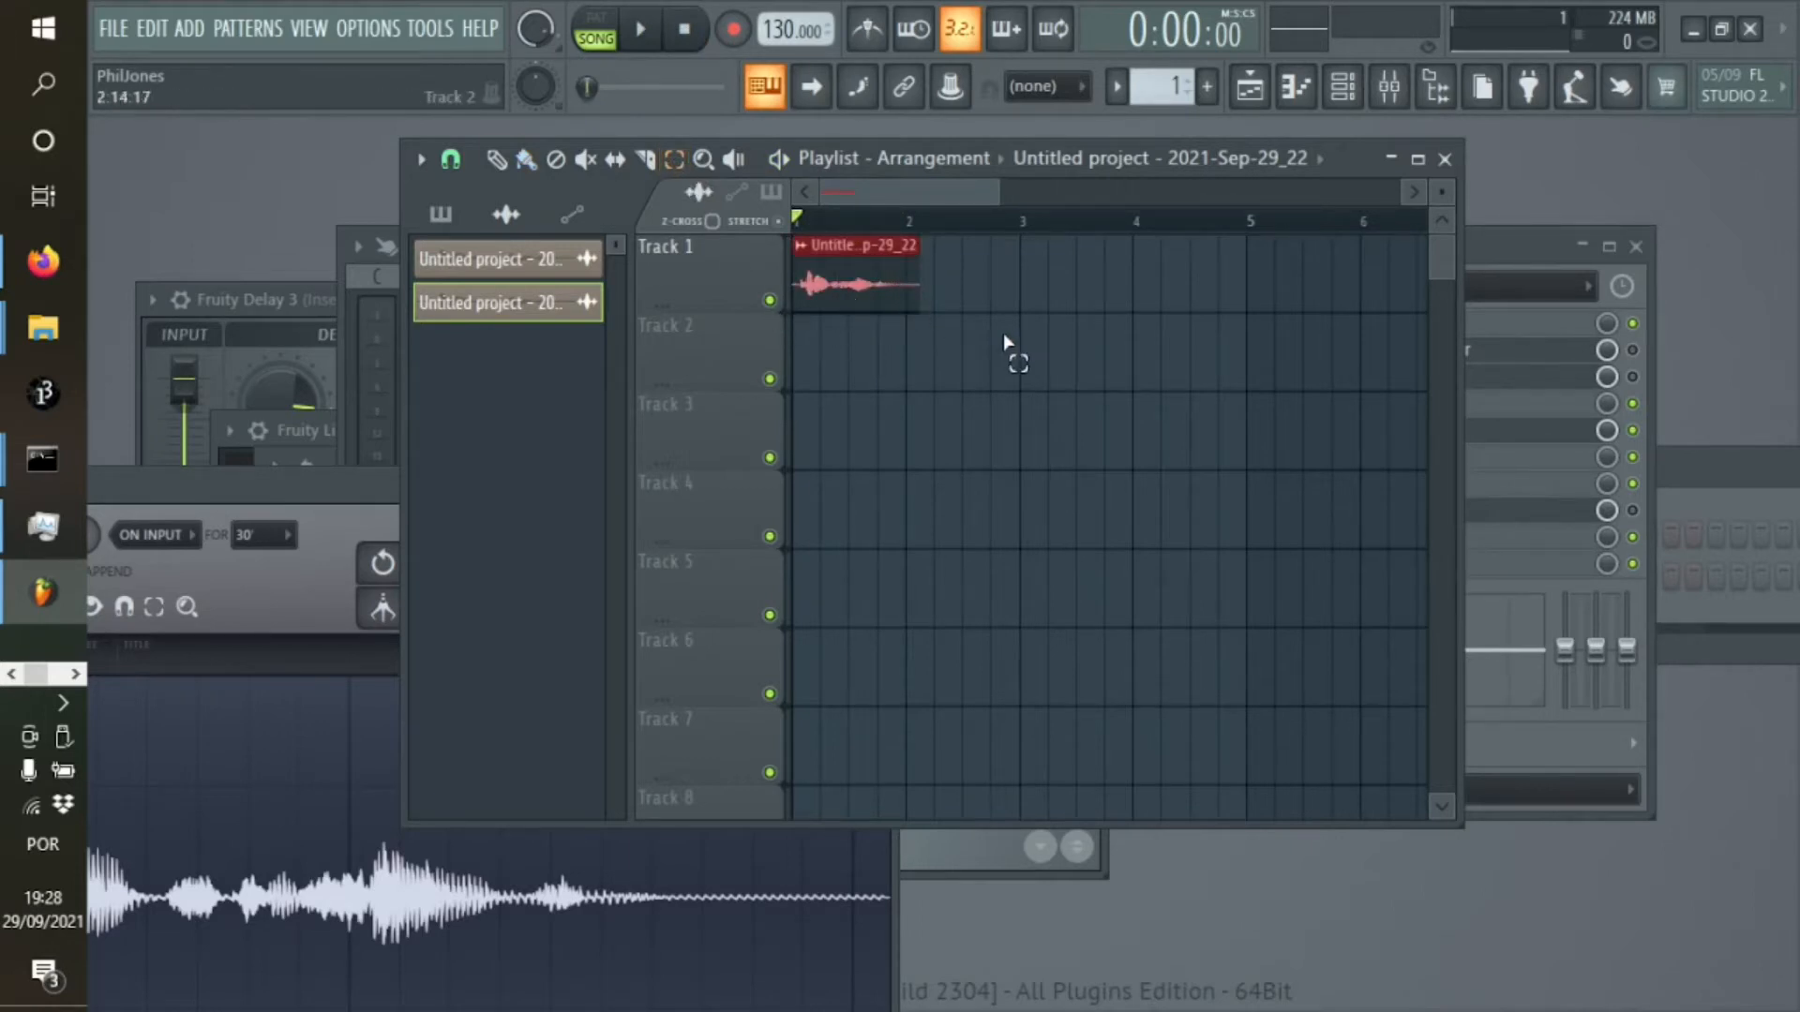
{"action": "key", "text": "b"}
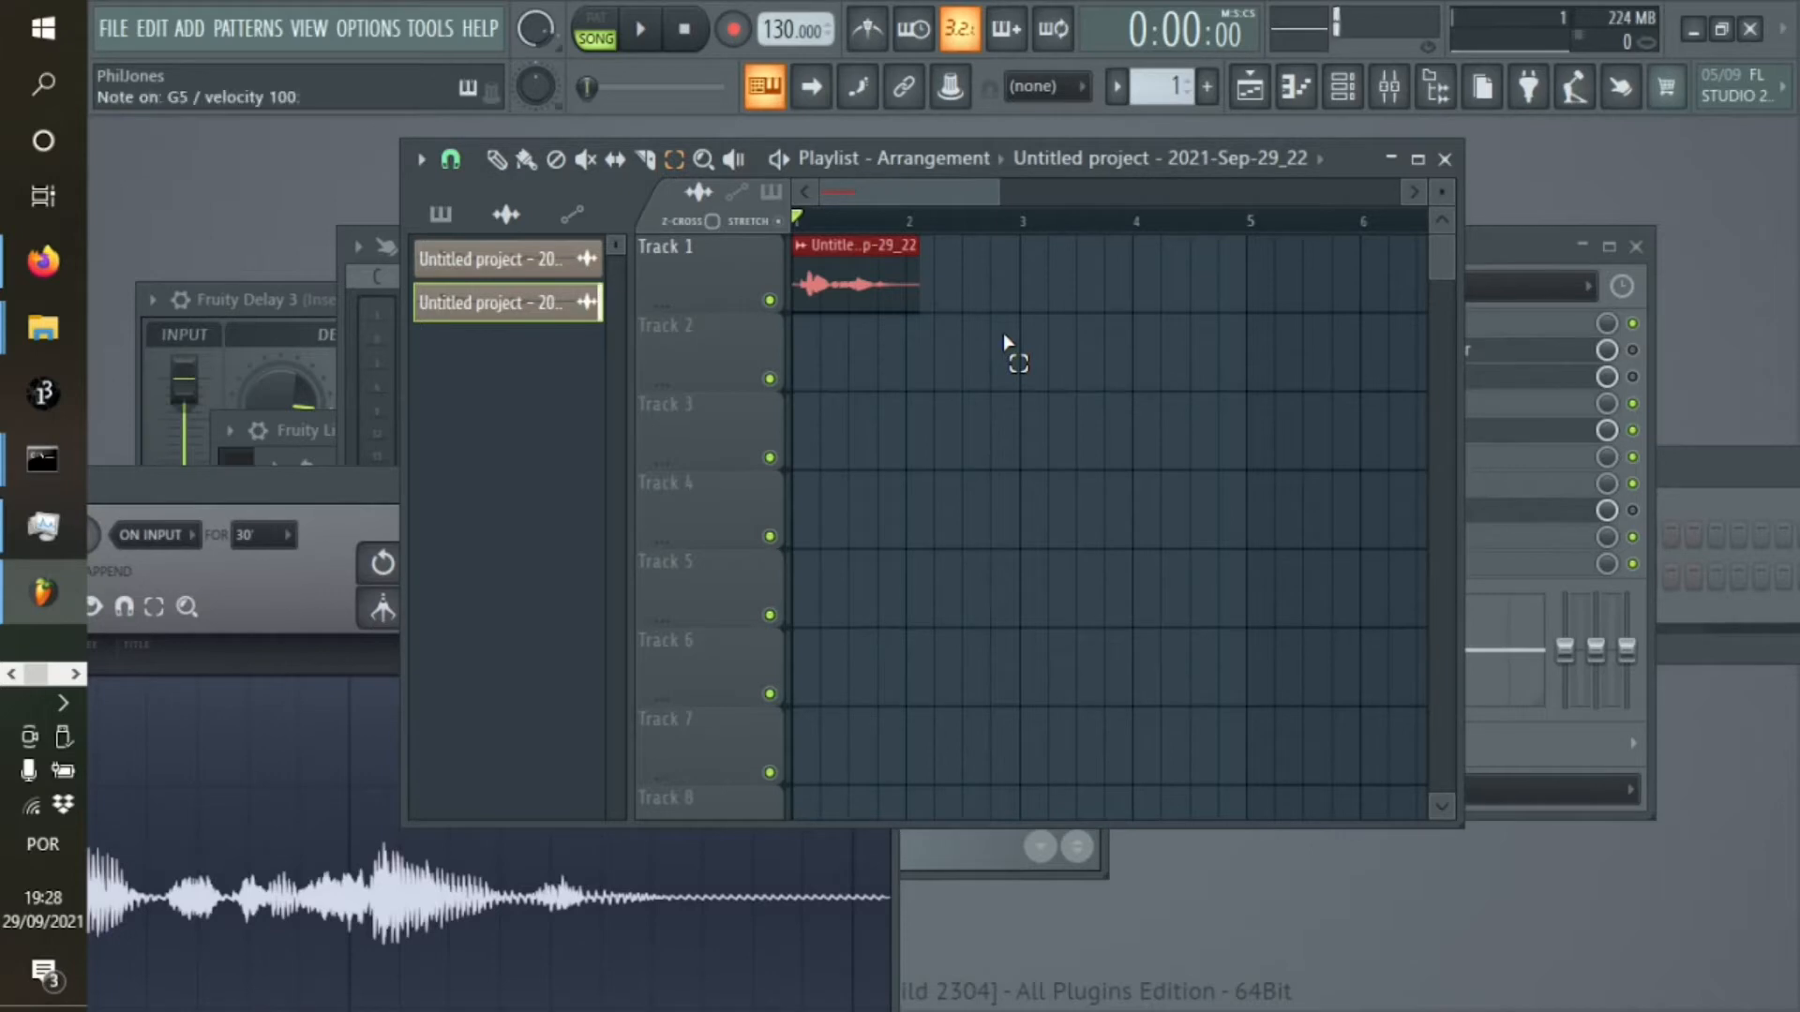
{"action": "key", "text": "ctrl+b"}
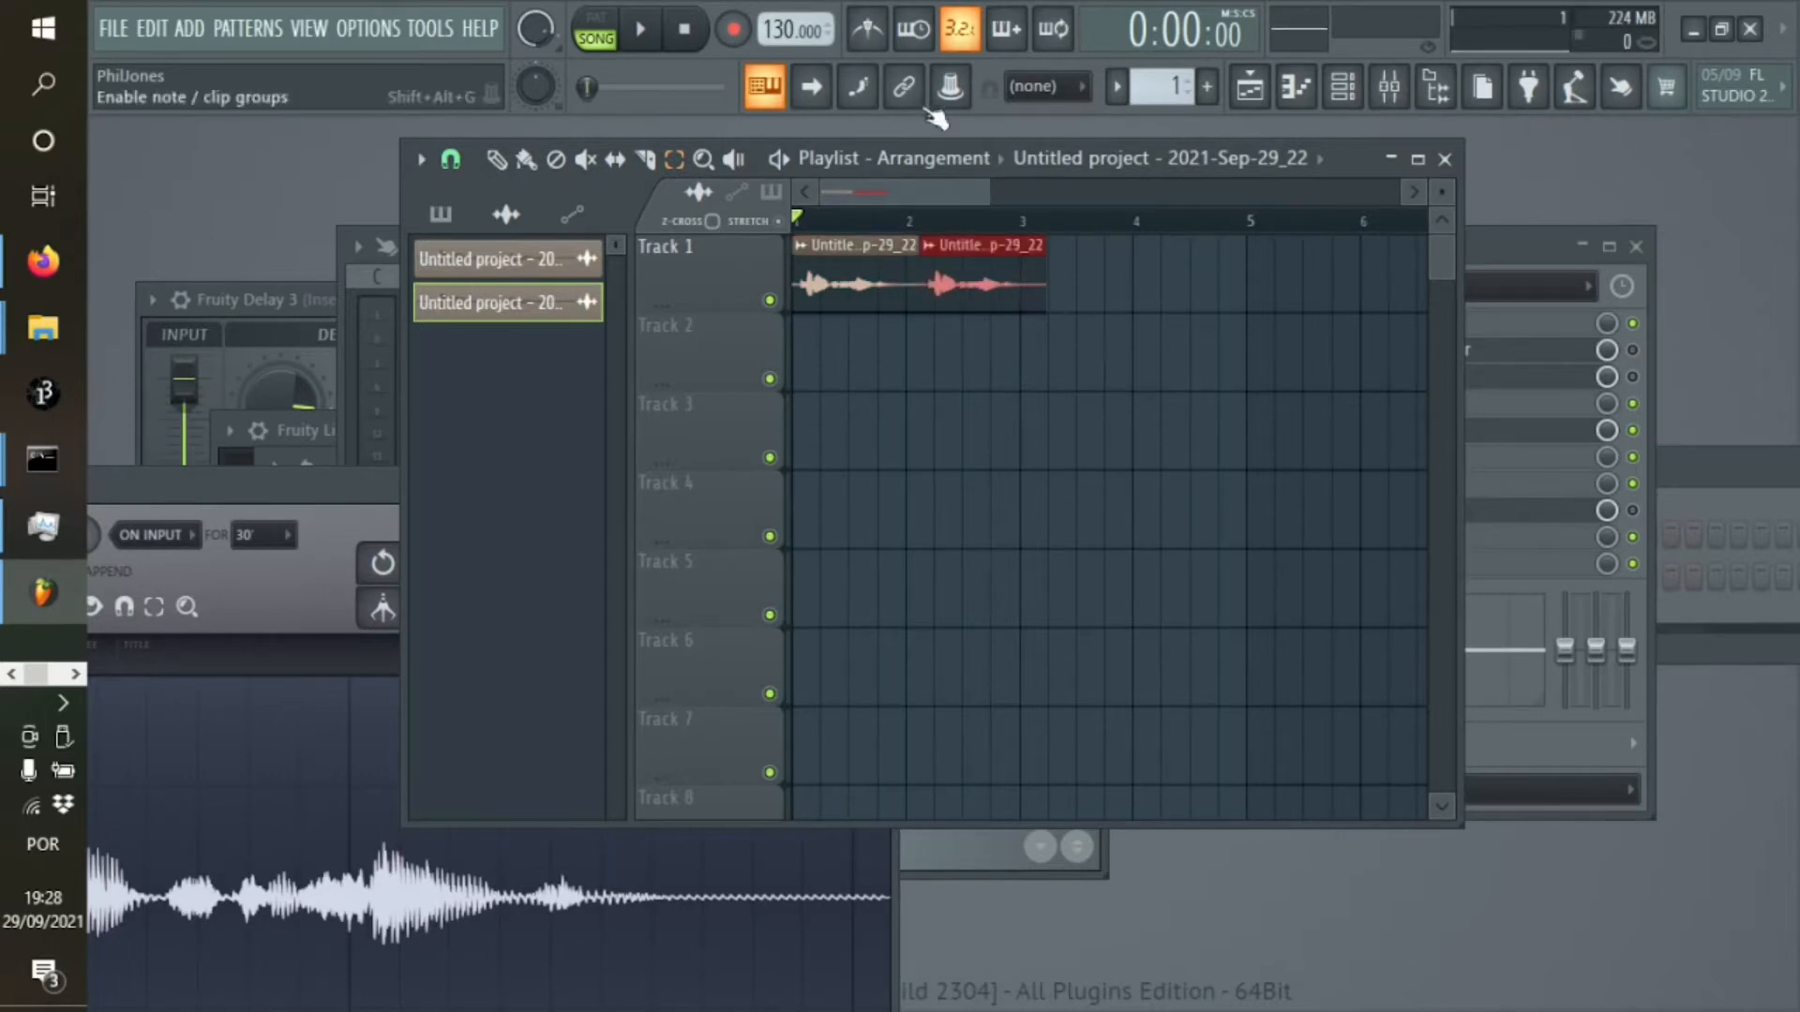
Duplicate the selected clip repeatedly end to end along Track 1 until the copies reach about bar 63
{"action": "left_click_drag", "start_coordinate": [992, 192], "coordinate": [889, 198]}
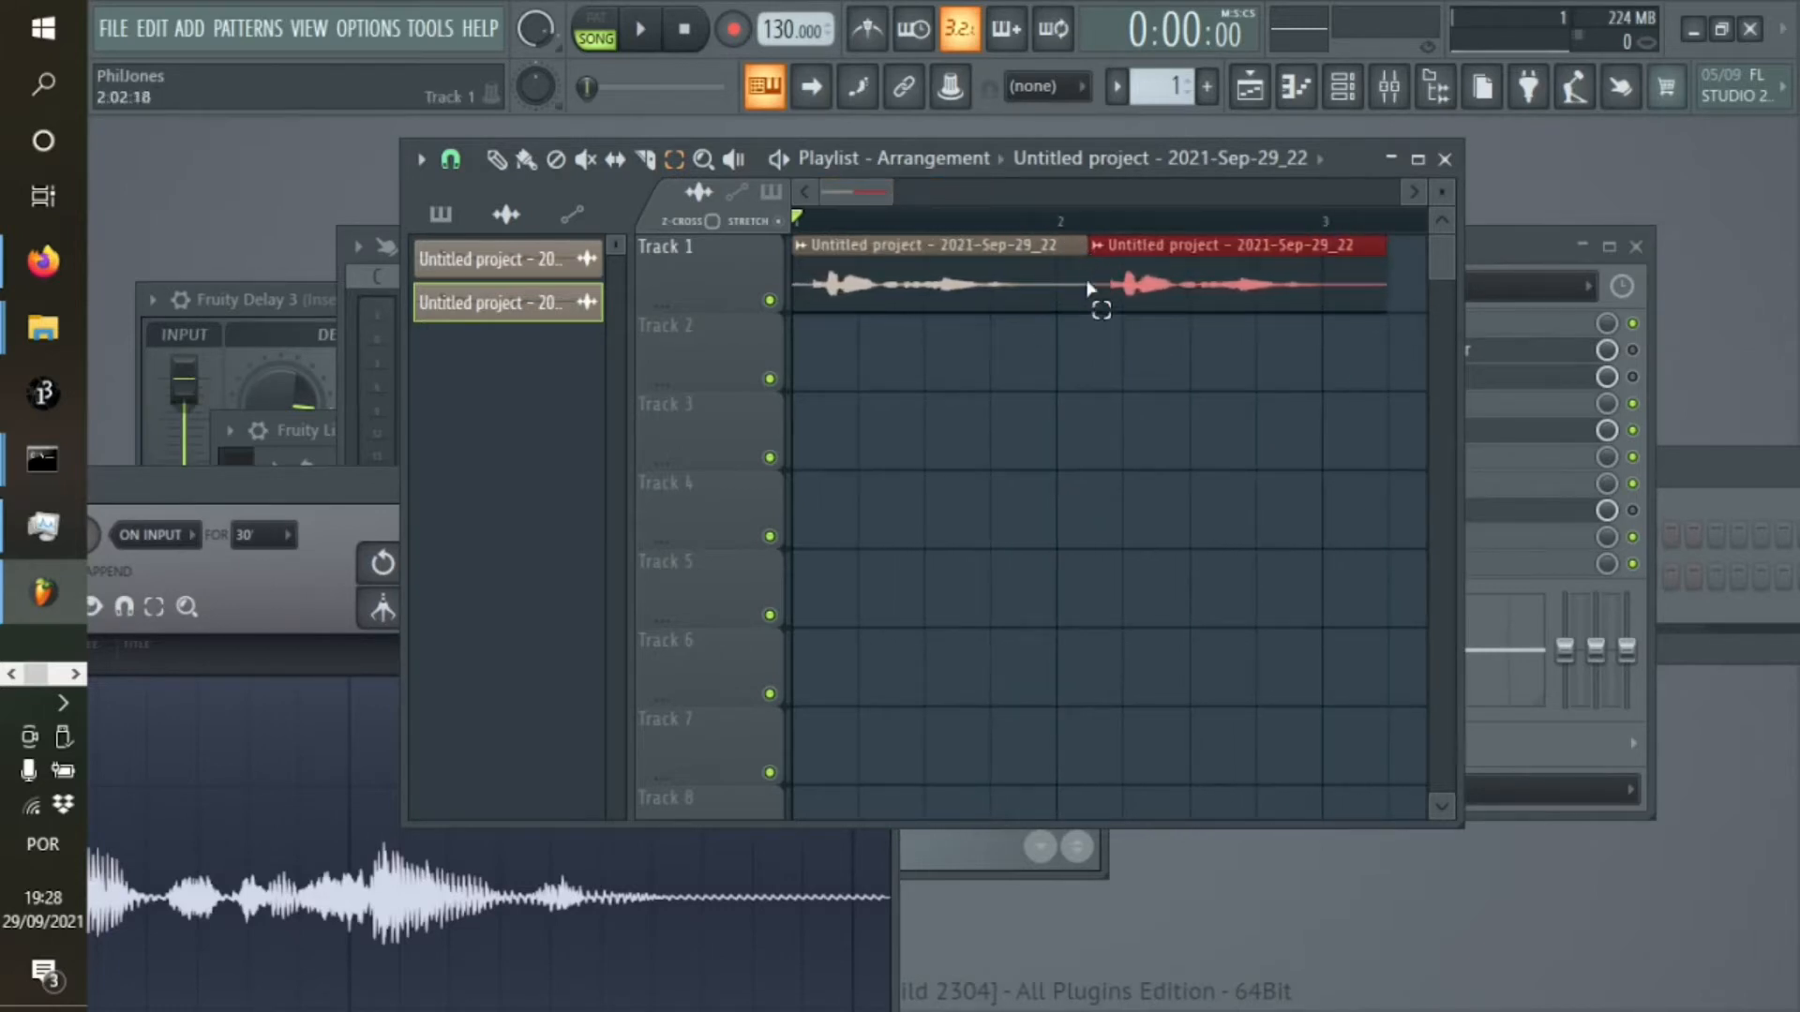
{"action": "left_click_drag", "start_coordinate": [885, 194], "coordinate": [1192, 191]}
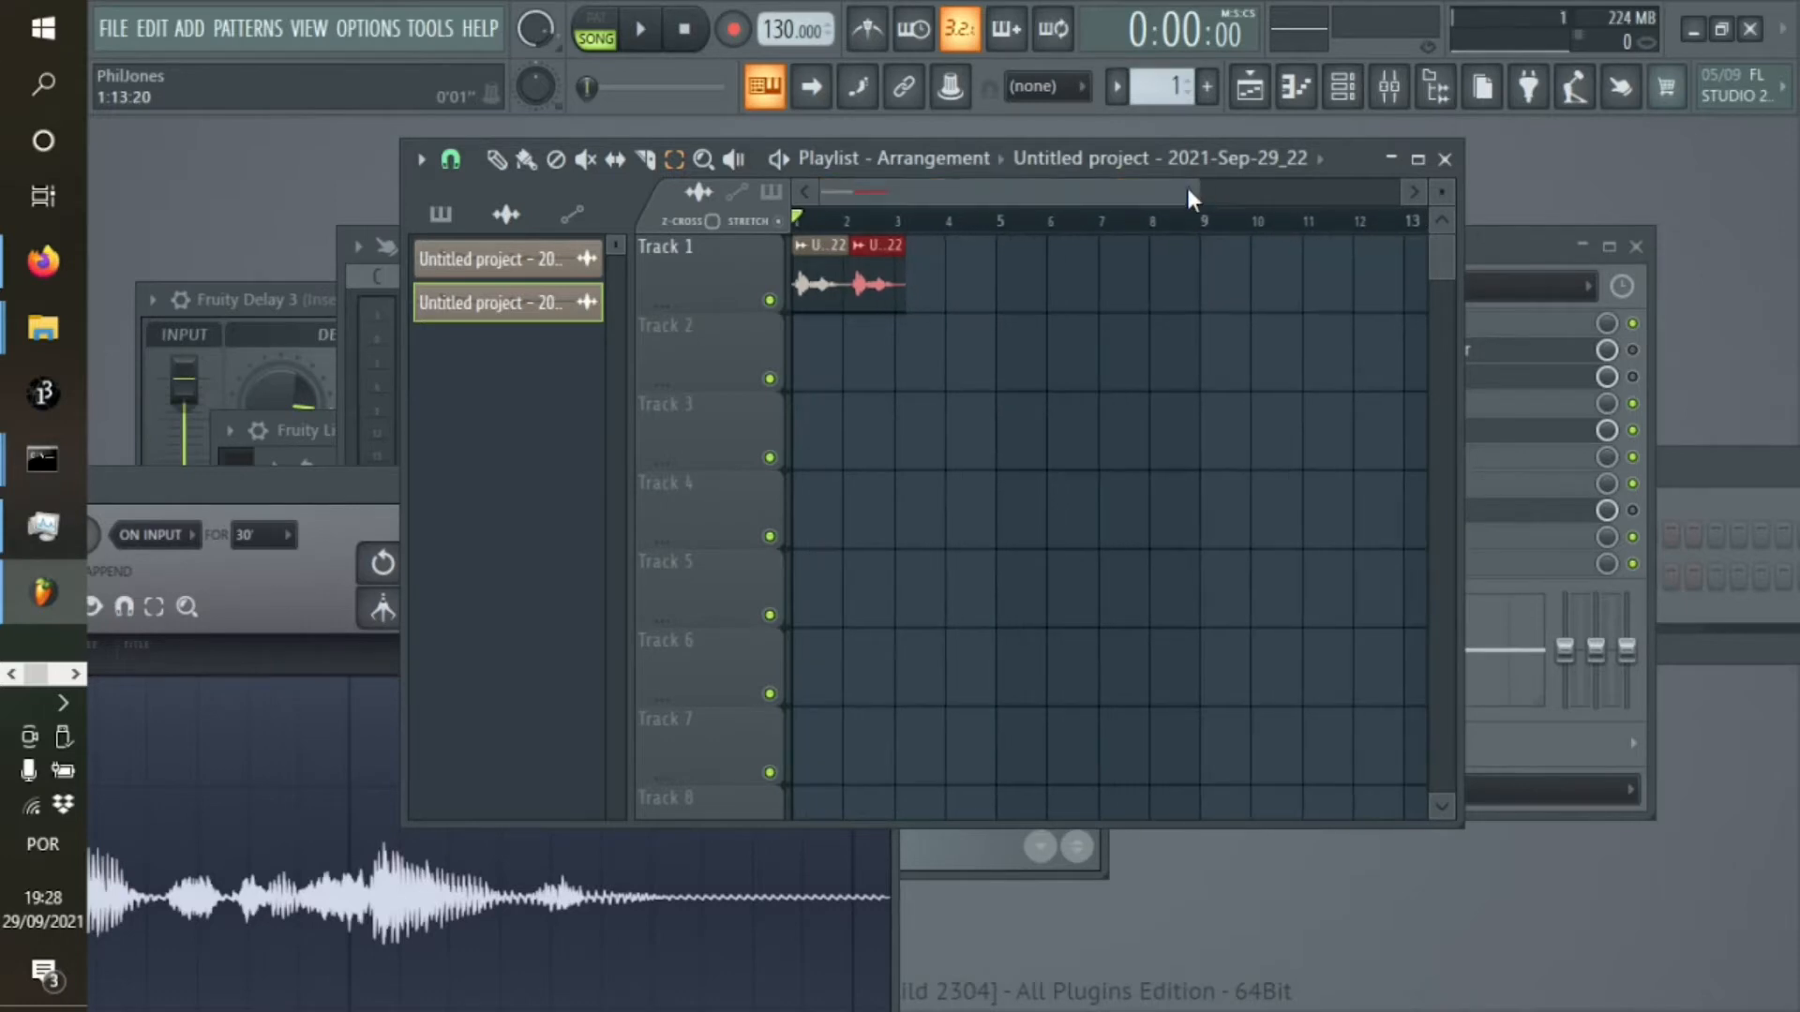
{"action": "key", "text": "ctrl+b"}
{"action": "key", "text": "ctrl+b"}
{"action": "key", "text": "ctrl+b"}
{"action": "key", "text": "ctrl+b"}
{"action": "key", "text": "ctrl+b"}
{"action": "key", "text": "ctrl+b"}
{"action": "key", "text": "ctrl+b"}
{"action": "key", "text": "ctrl+b"}
{"action": "key", "text": "ctrl+b"}
{"action": "key", "text": "ctrl+b"}
{"action": "key", "text": "ctrl+b"}
{"action": "key", "text": "ctrl+b"}
{"action": "key", "text": "ctrl+b"}
{"action": "key", "text": "ctrl+b"}
{"action": "key", "text": "ctrl+b"}
{"action": "key", "text": "ctrl+b"}
{"action": "key", "text": "ctrl+b"}
{"action": "key", "text": "ctrl+b"}
{"action": "key", "text": "ctrl+b"}
{"action": "key", "text": "ctrl+b"}
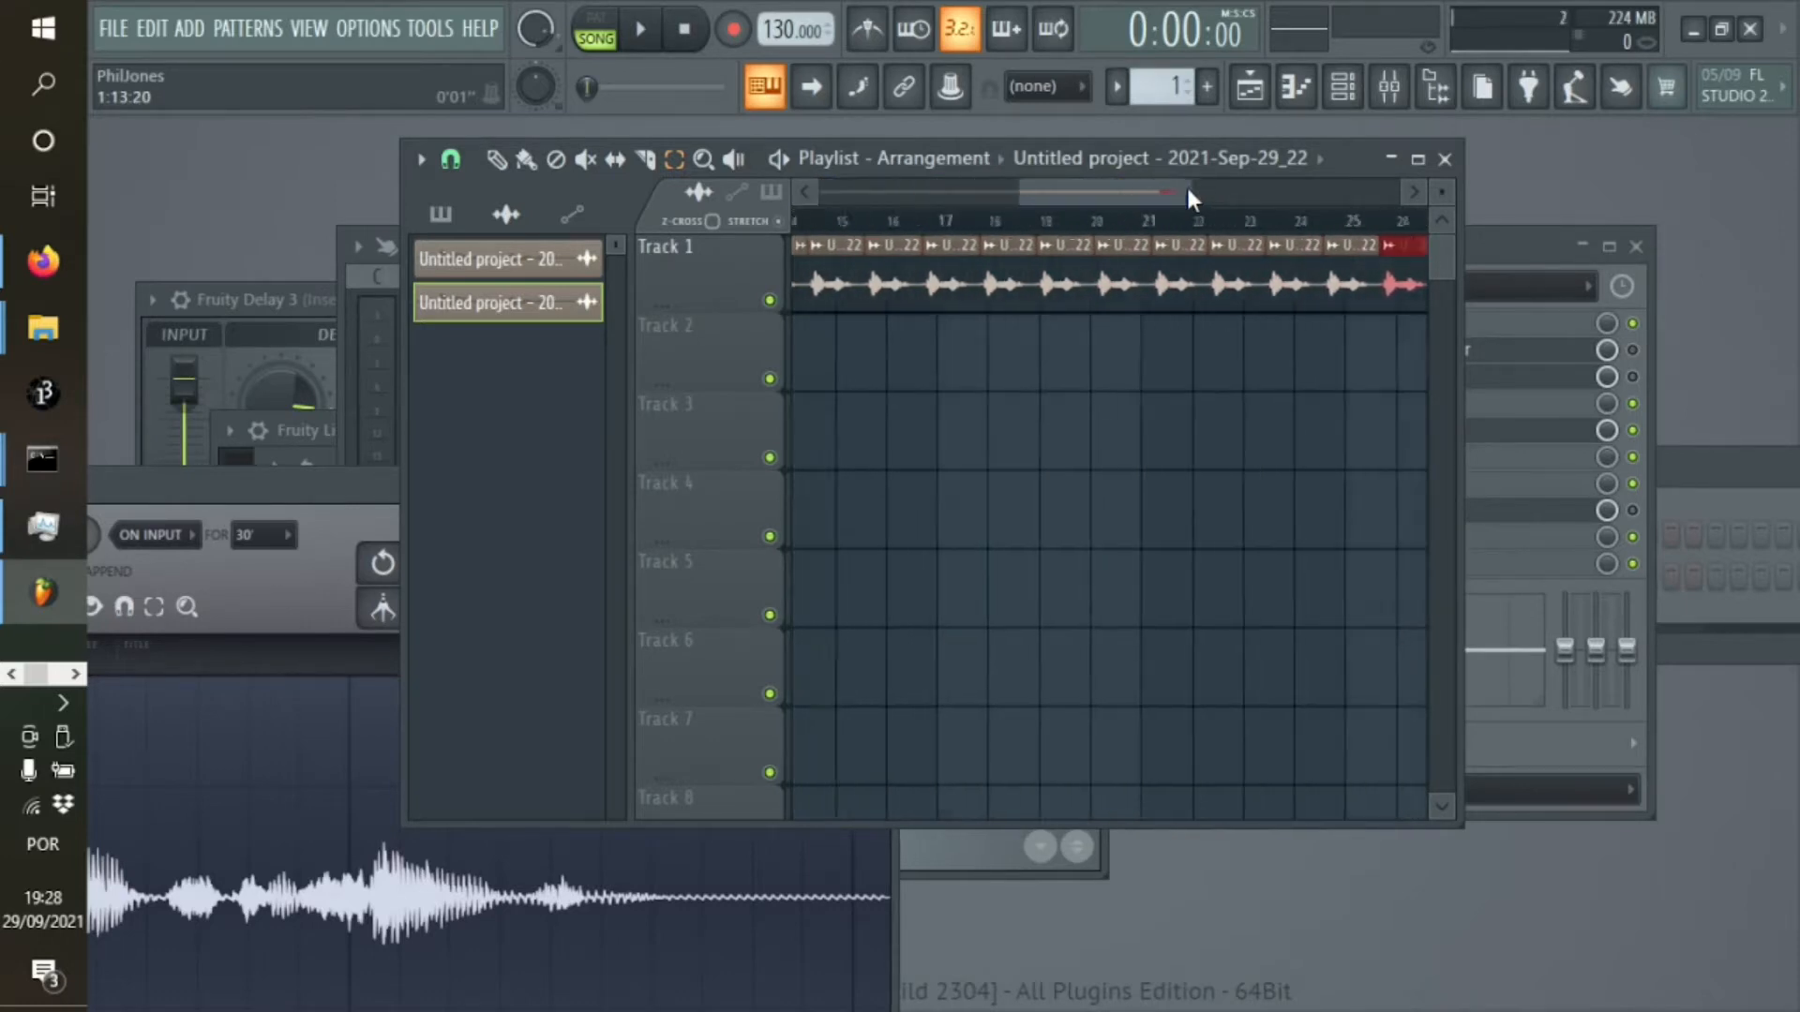
{"action": "key", "text": "ctrl+b"}
{"action": "key", "text": "ctrl+b"}
{"action": "key", "text": "ctrl+b"}
{"action": "key", "text": "ctrl+b"}
{"action": "key", "text": "ctrl+b"}
{"action": "key", "text": "ctrl+b"}
{"action": "key", "text": "ctrl+b"}
{"action": "key", "text": "ctrl+b"}
{"action": "key", "text": "ctrl+b"}
{"action": "key", "text": "ctrl+b"}
{"action": "key", "text": "ctrl+b"}
{"action": "key", "text": "ctrl+b"}
{"action": "key", "text": "ctrl+b"}
{"action": "key", "text": "ctrl+b"}
{"action": "key", "text": "ctrl+b"}
{"action": "key", "text": "ctrl+b"}
{"action": "key", "text": "ctrl+b"}
{"action": "key", "text": "ctrl+b"}
{"action": "key", "text": "ctrl+b"}
{"action": "key", "text": "ctrl+b"}
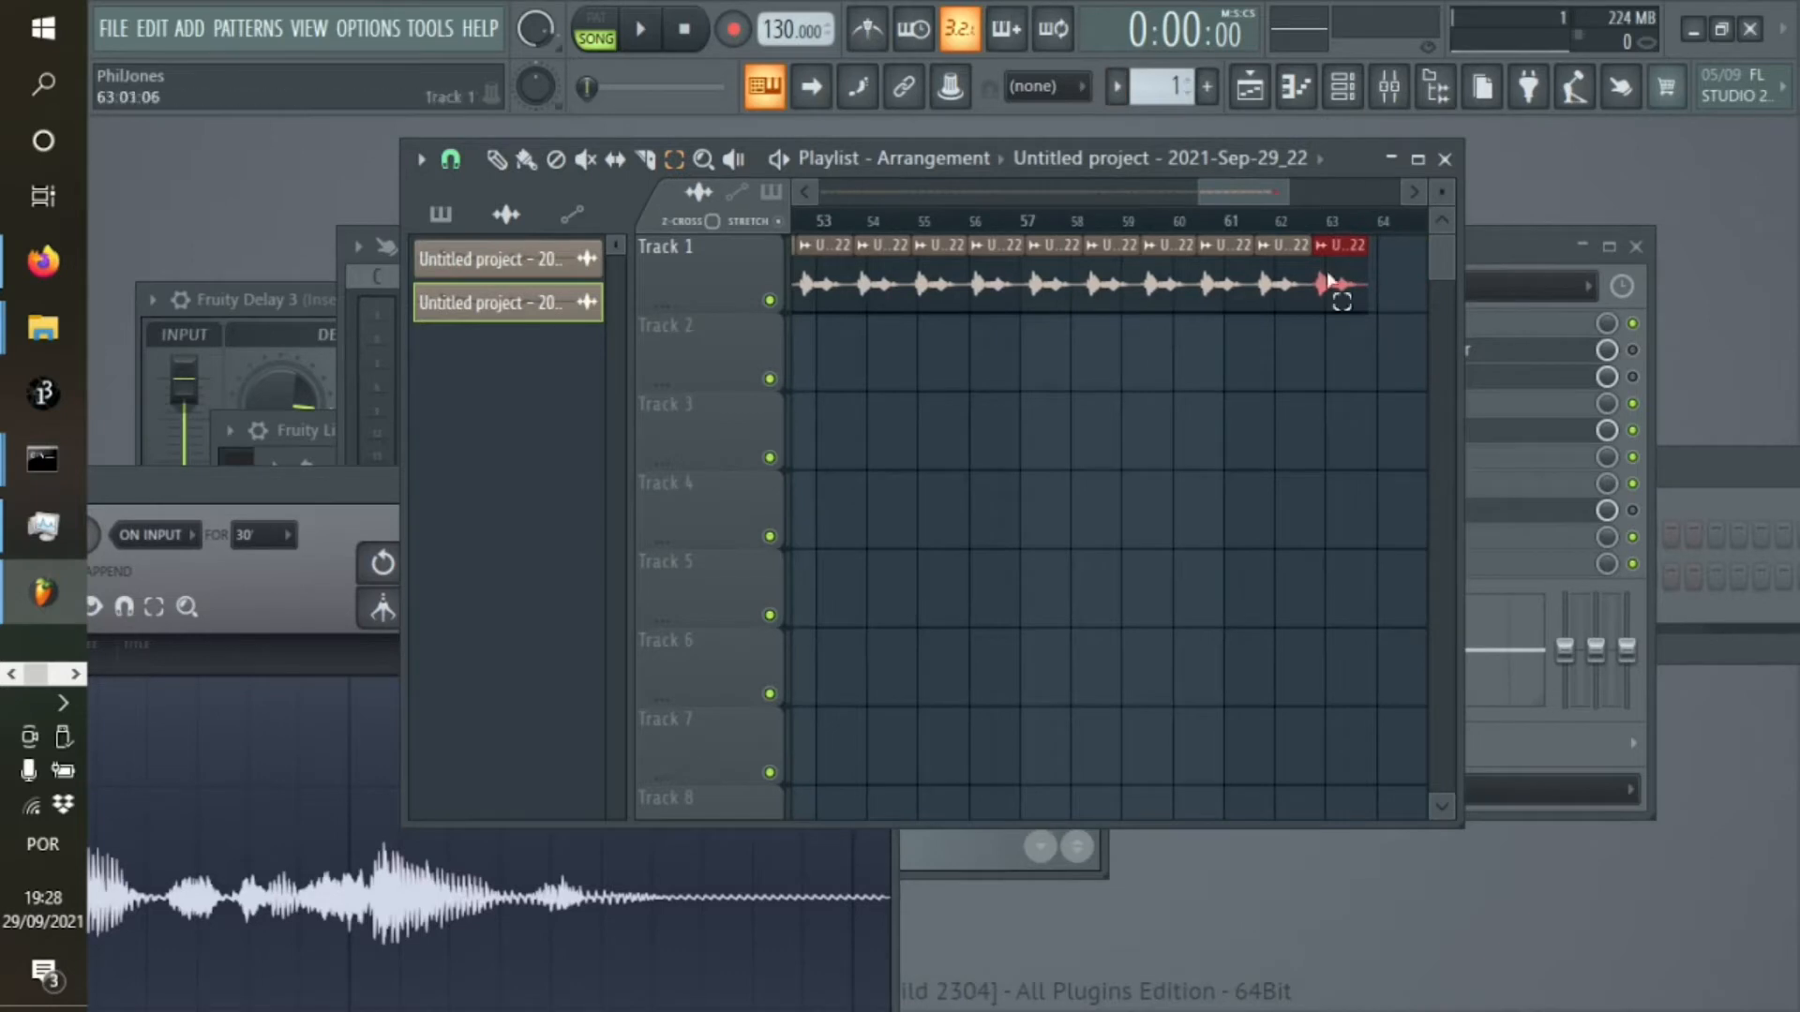
Trim the tail off the Edison recording, keeping only the range from 0:000 to 2:035
{"action": "left_click_drag", "start_coordinate": [1245, 192], "coordinate": [1354, 195]}
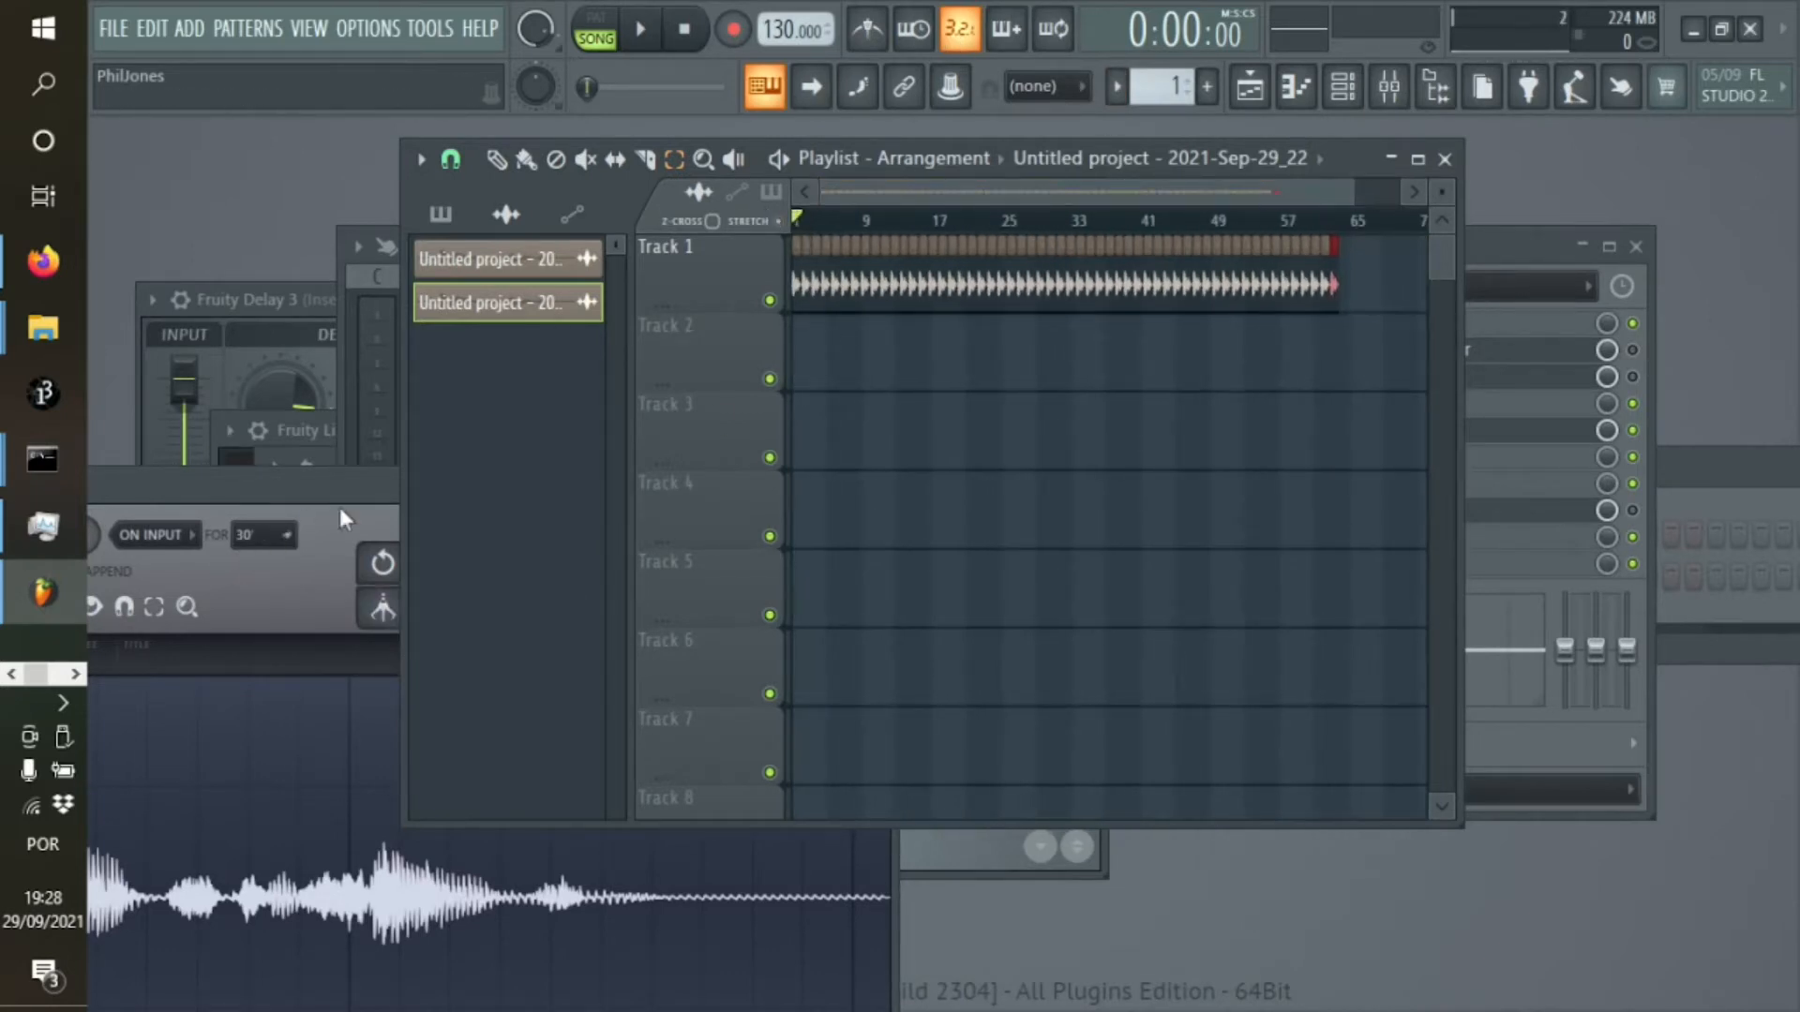
{"action": "left_click_drag", "start_coordinate": [340, 514], "coordinate": [925, 247]}
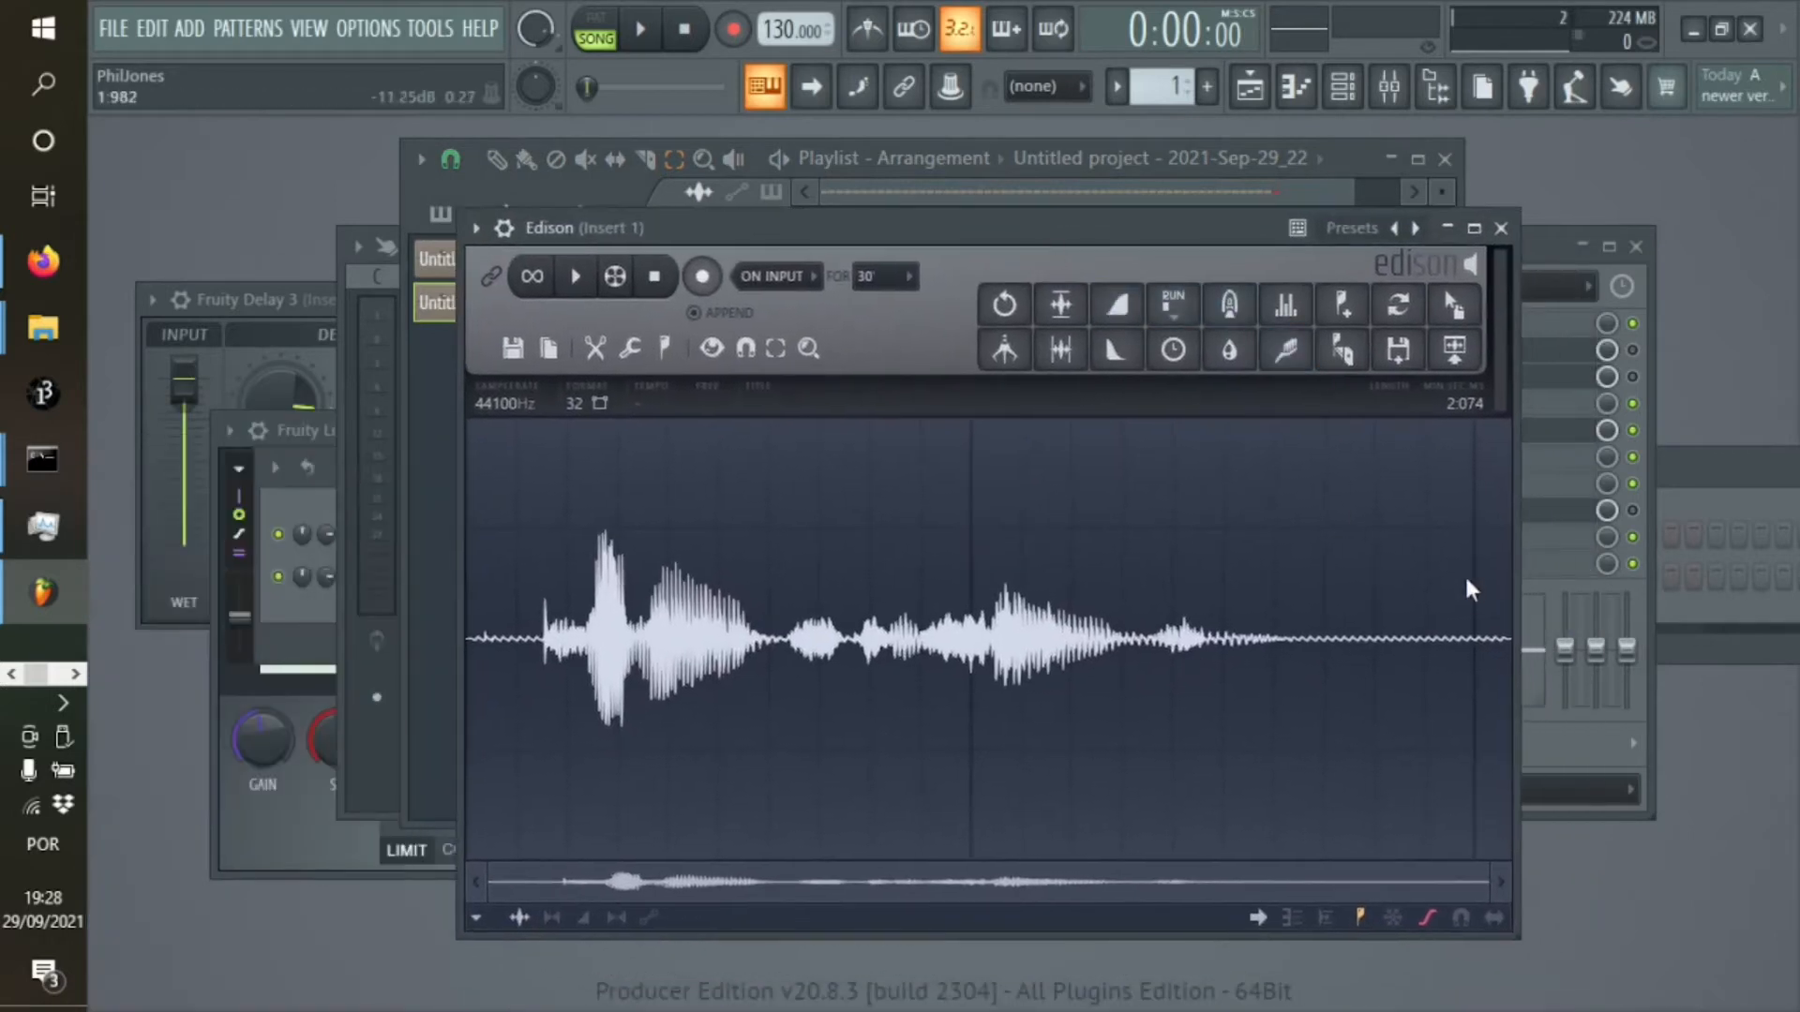
{"action": "left_click_drag", "start_coordinate": [1487, 583], "coordinate": [1091, 582]}
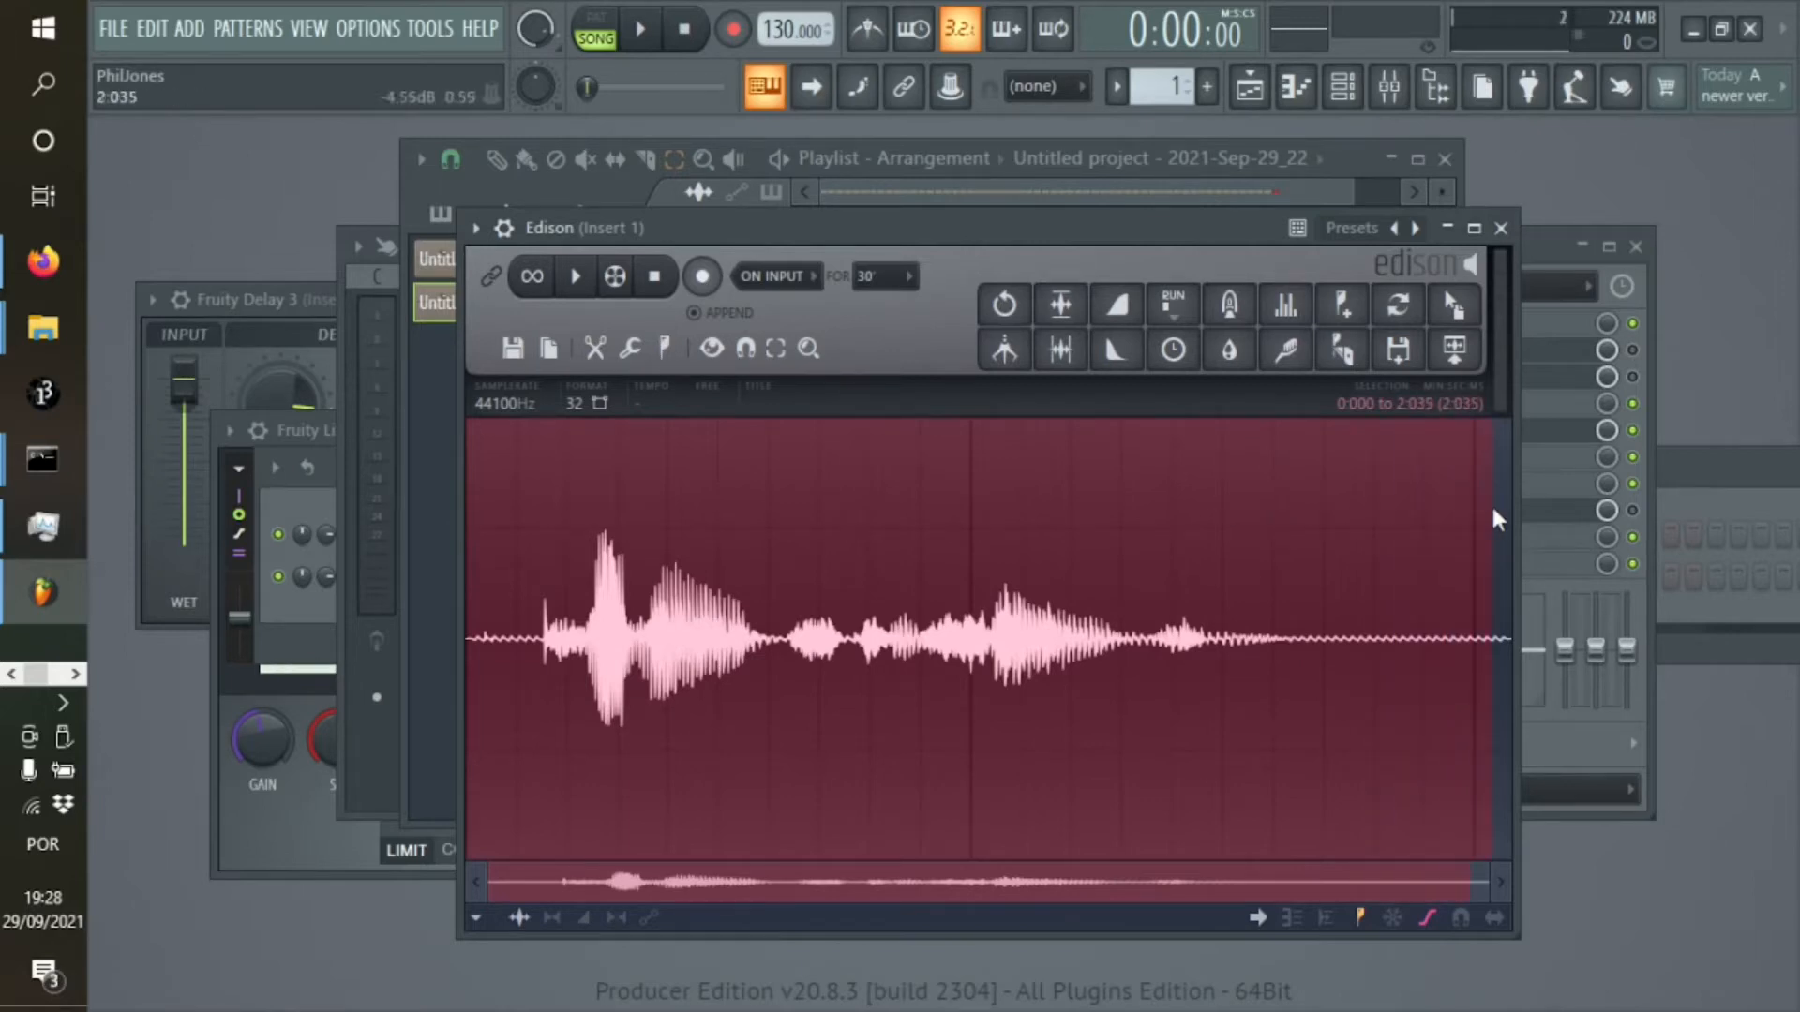
{"action": "left_click", "coordinate": [594, 356]}
{"action": "left_click", "coordinate": [549, 354]}
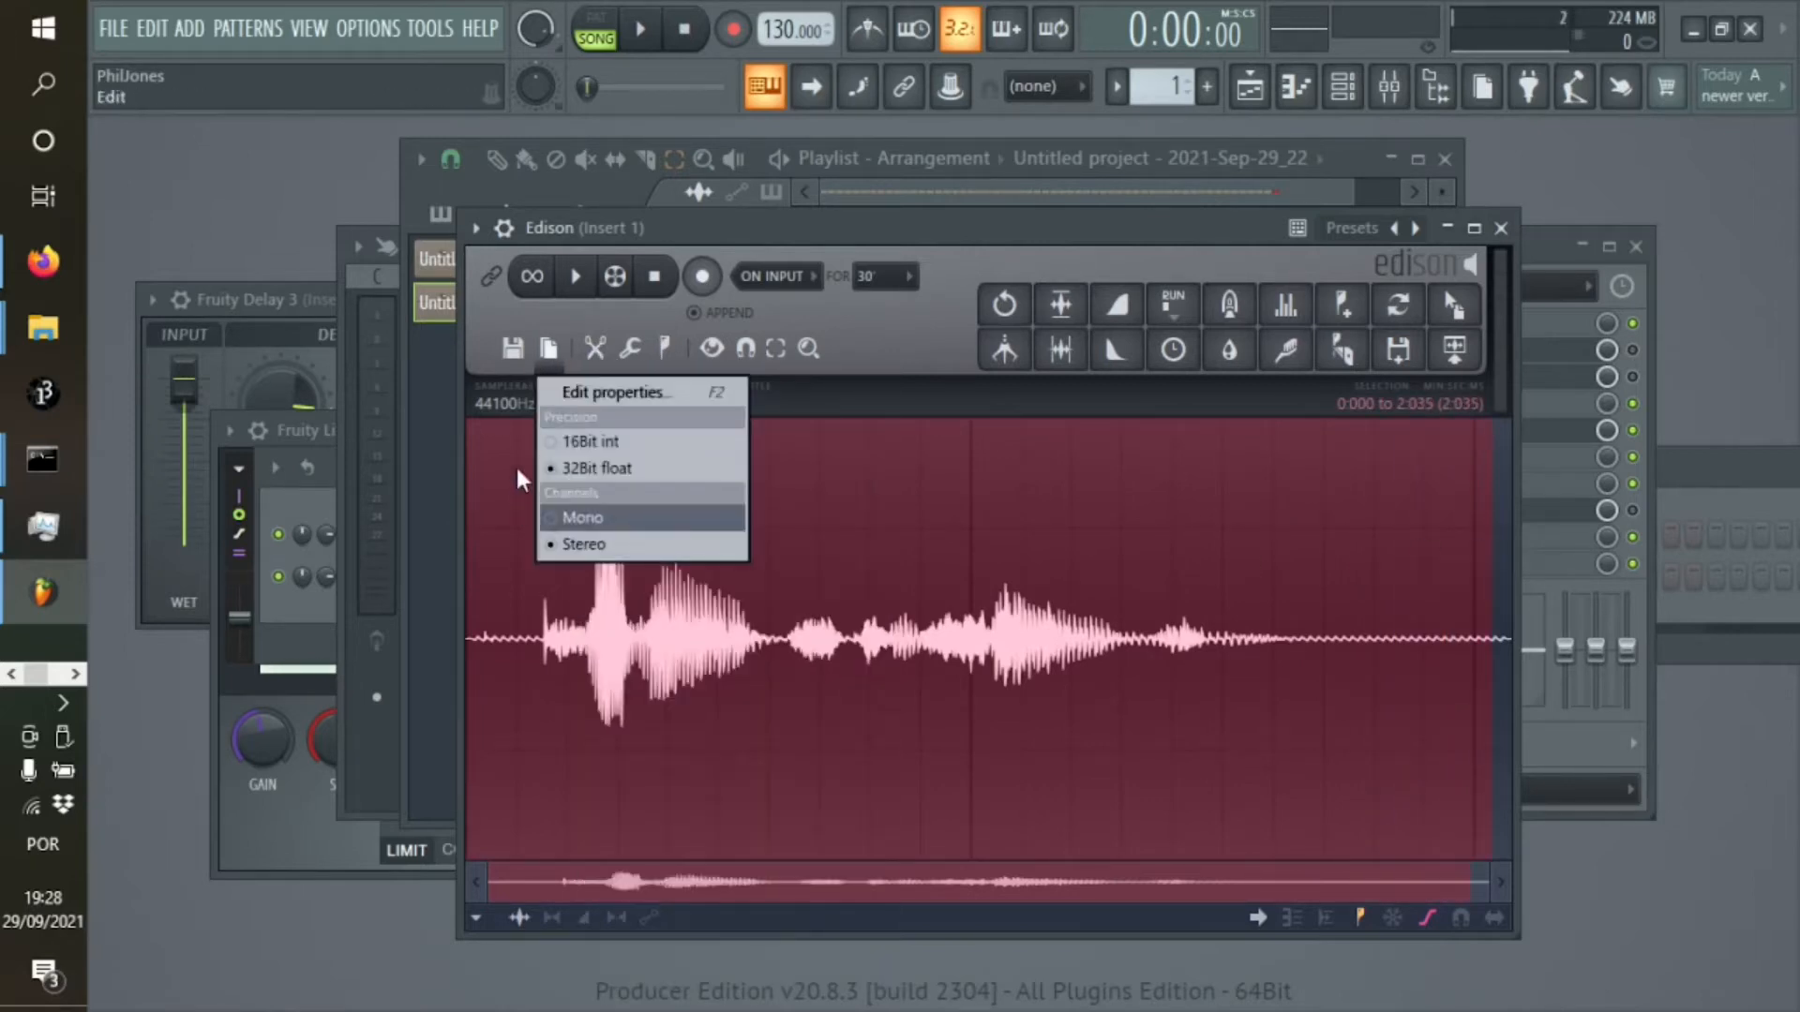
{"action": "left_click", "coordinate": [592, 364]}
{"action": "left_click", "coordinate": [652, 849]}
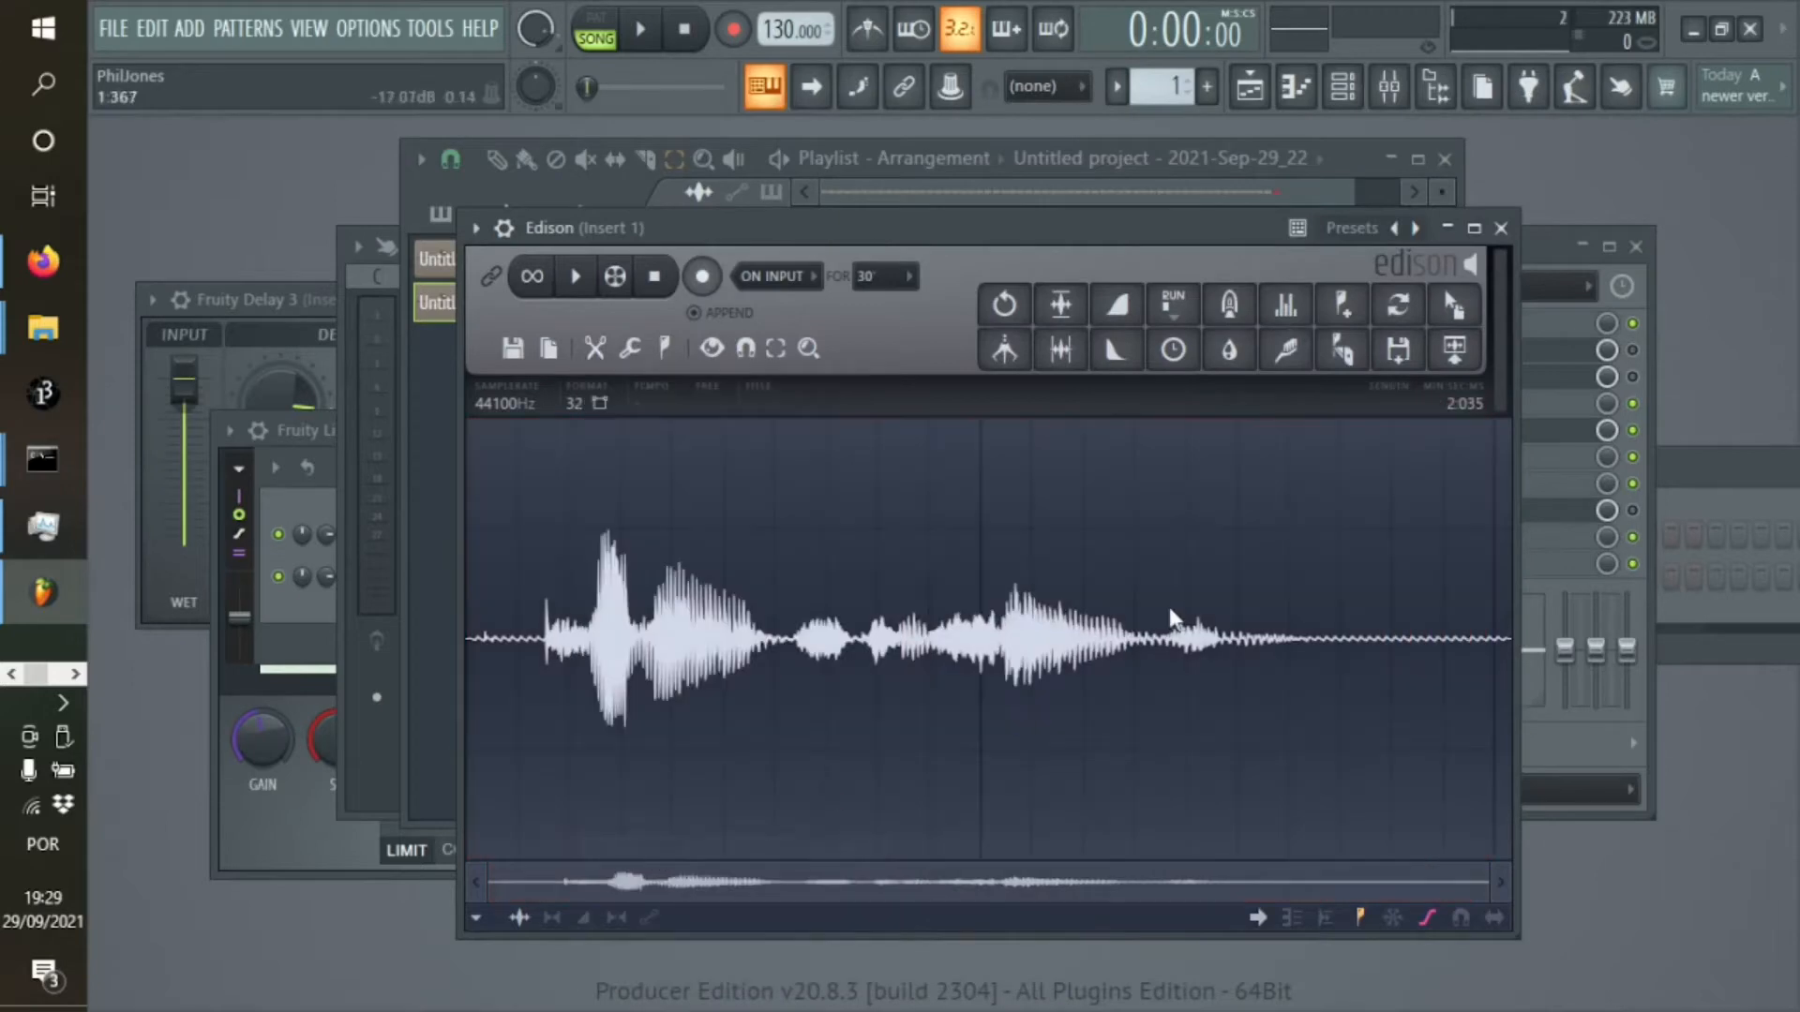
Place the shortened Edison sample on Track 2 of the playlist and move the clip to the start of bar 1
{"action": "left_click_drag", "start_coordinate": [1155, 231], "coordinate": [742, 538]}
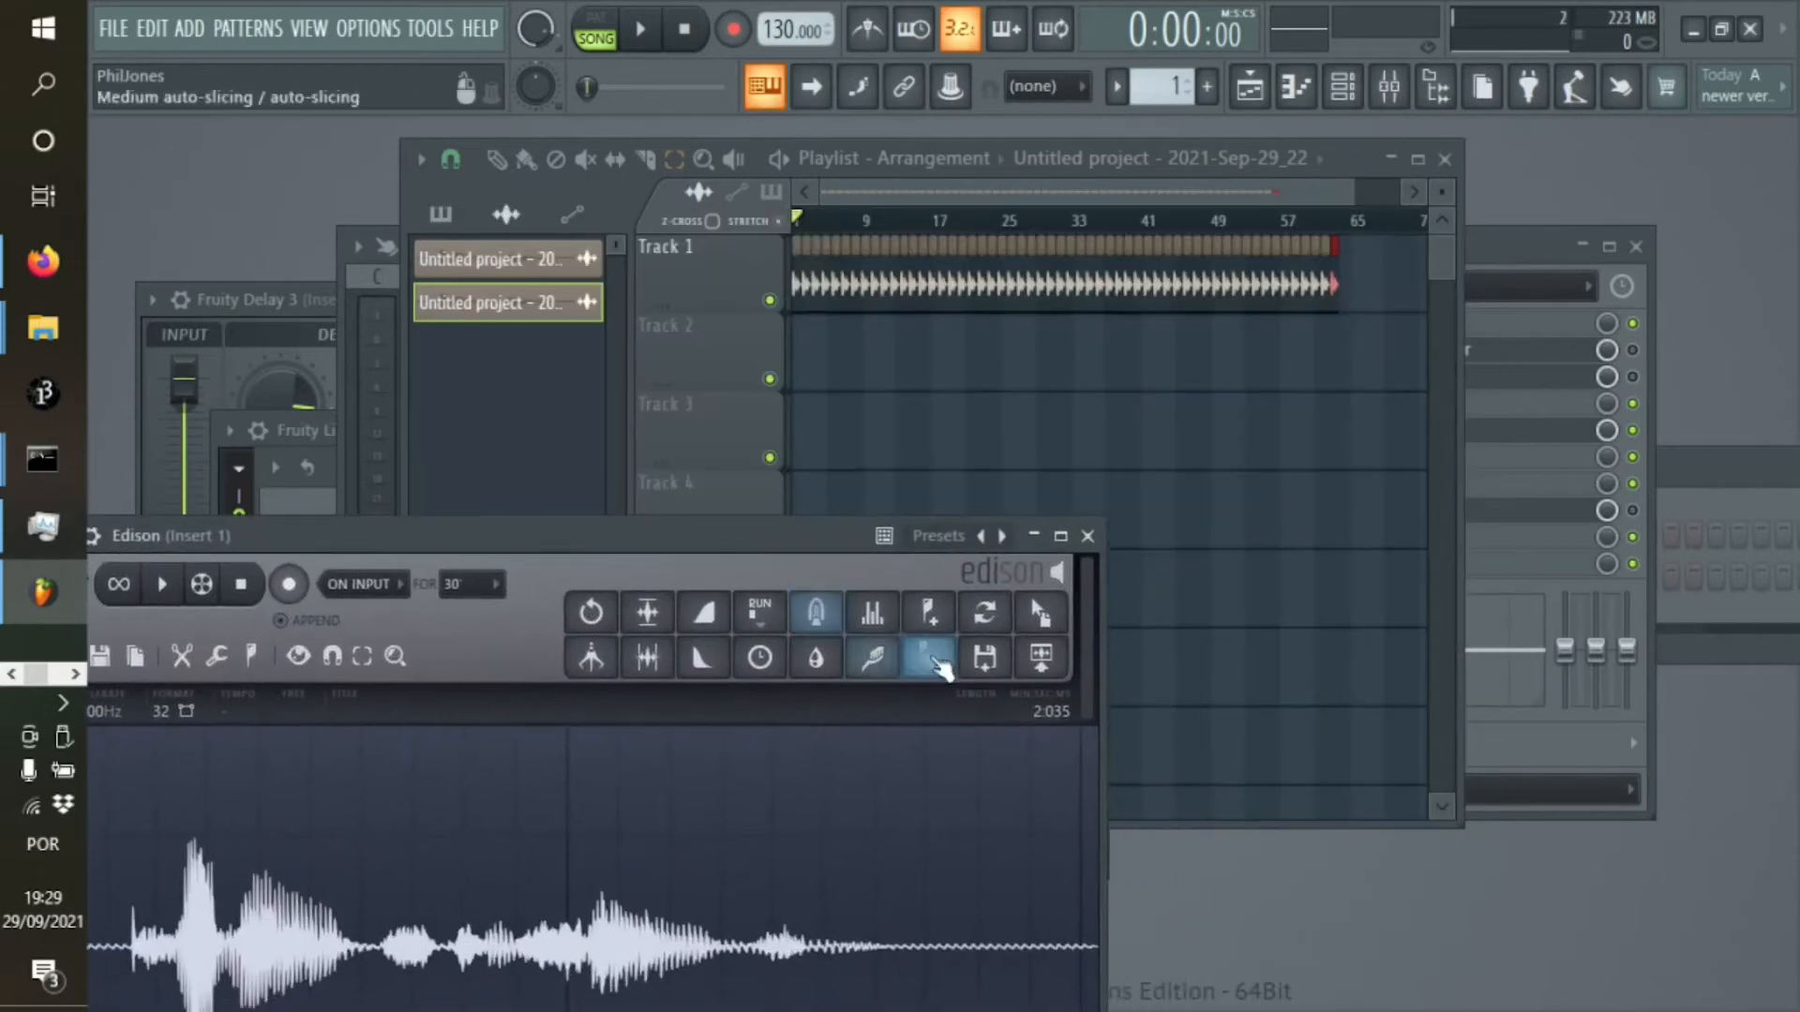
{"action": "left_click_drag", "start_coordinate": [1048, 633], "coordinate": [808, 371]}
{"action": "mouse_move", "coordinate": [1346, 190]}
{"action": "left_mouse_down"}
{"action": "mouse_move", "coordinate": [1194, 177]}
{"action": "mouse_move", "coordinate": [983, 201]}
{"action": "left_mouse_up"}
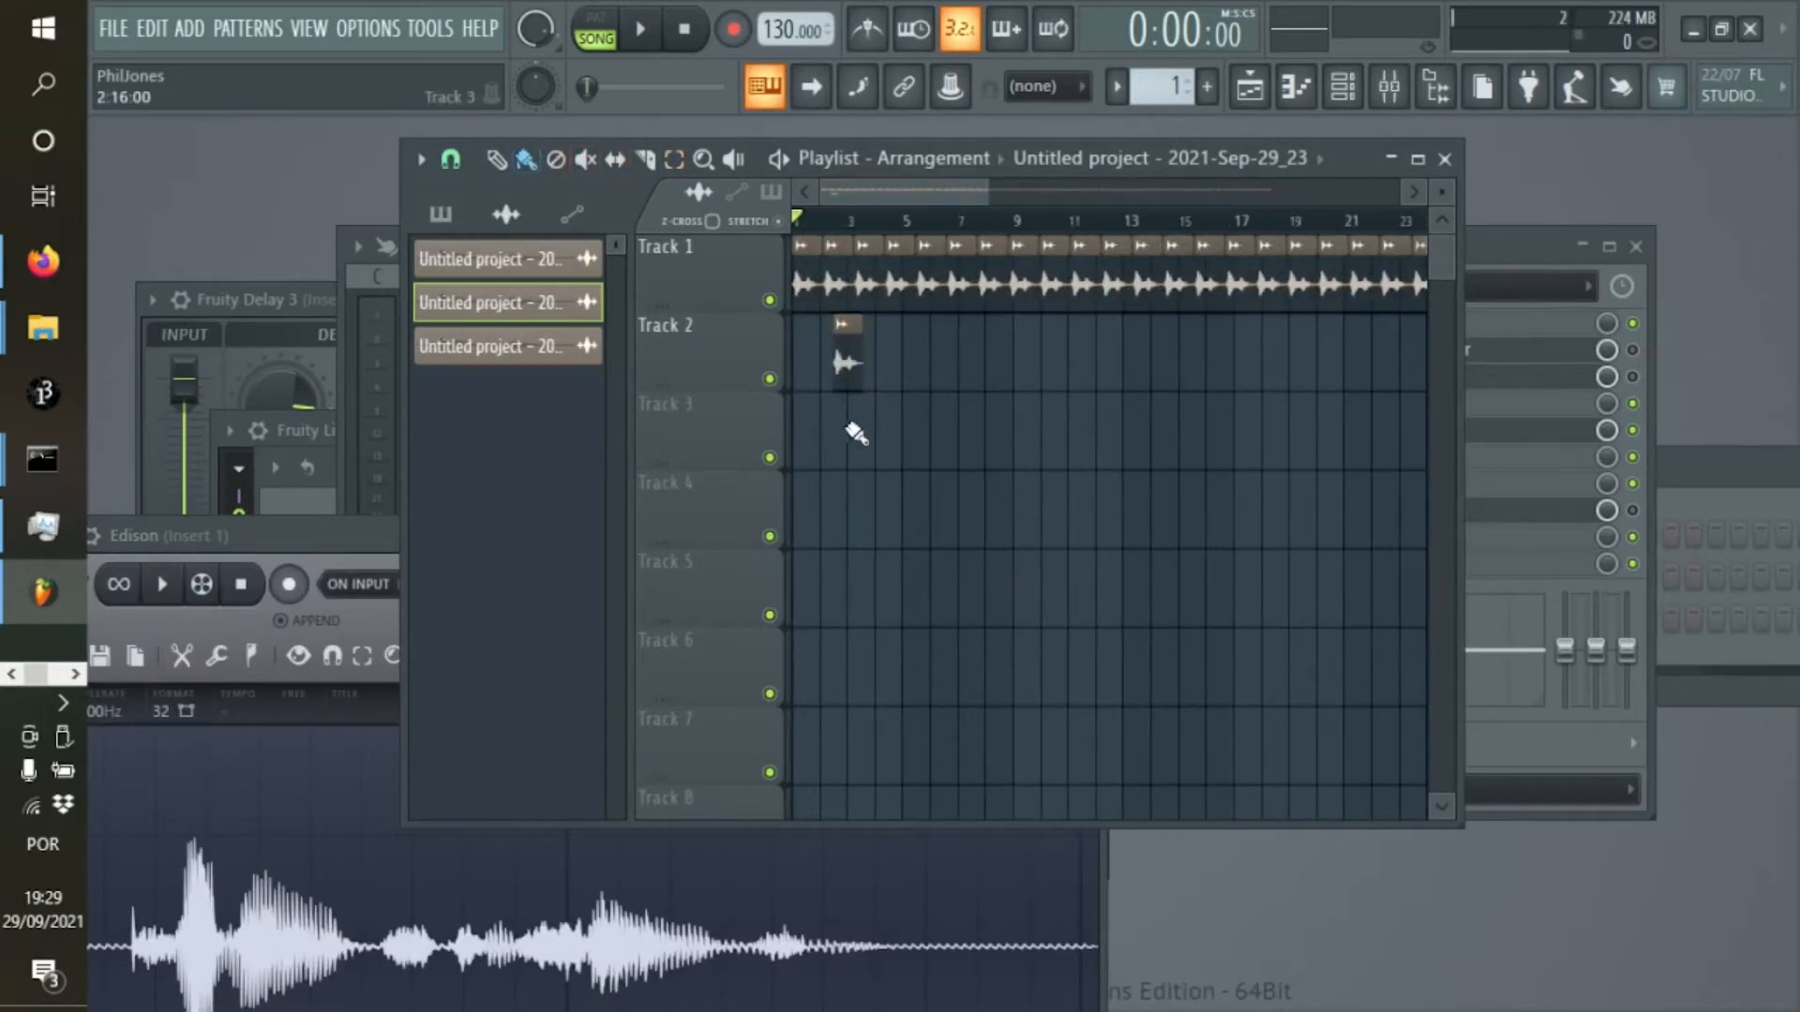
{"action": "left_click_drag", "start_coordinate": [843, 369], "coordinate": [748, 364]}
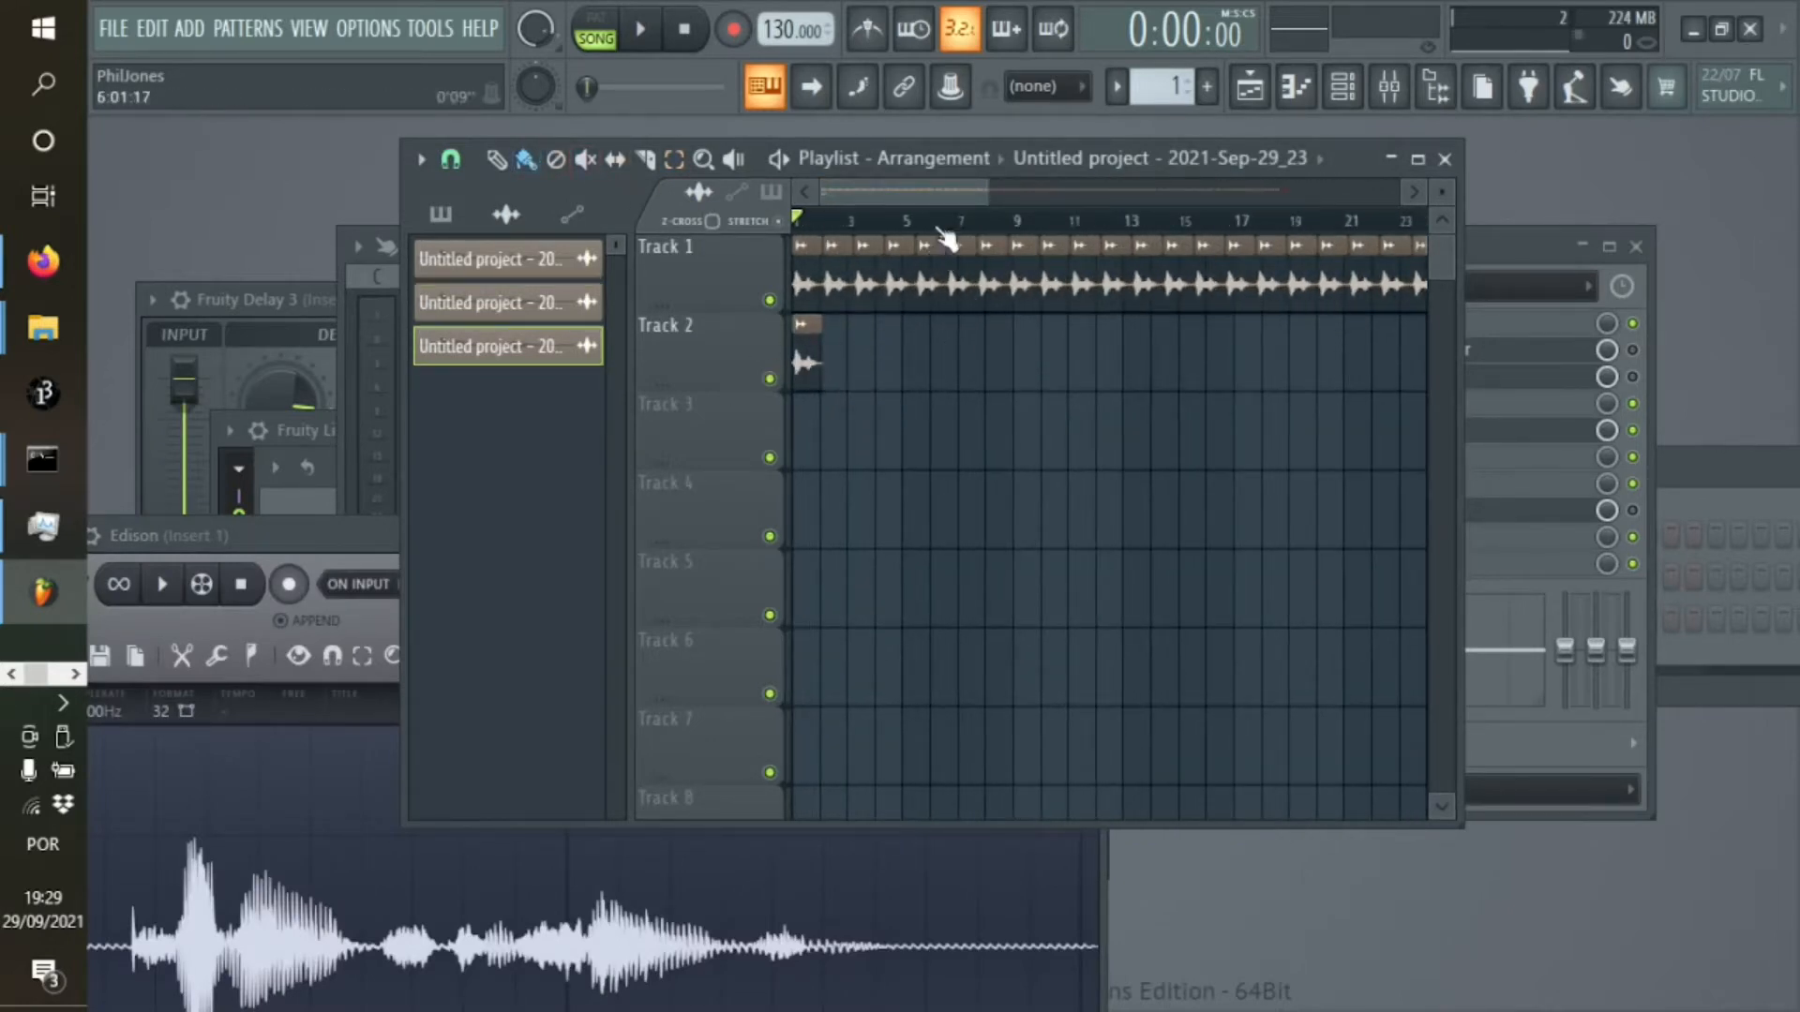
Select the Track 2 clip and duplicate it repeatedly end to end until the copies reach about bar 77
{"action": "left_click_drag", "start_coordinate": [979, 198], "coordinate": [842, 194]}
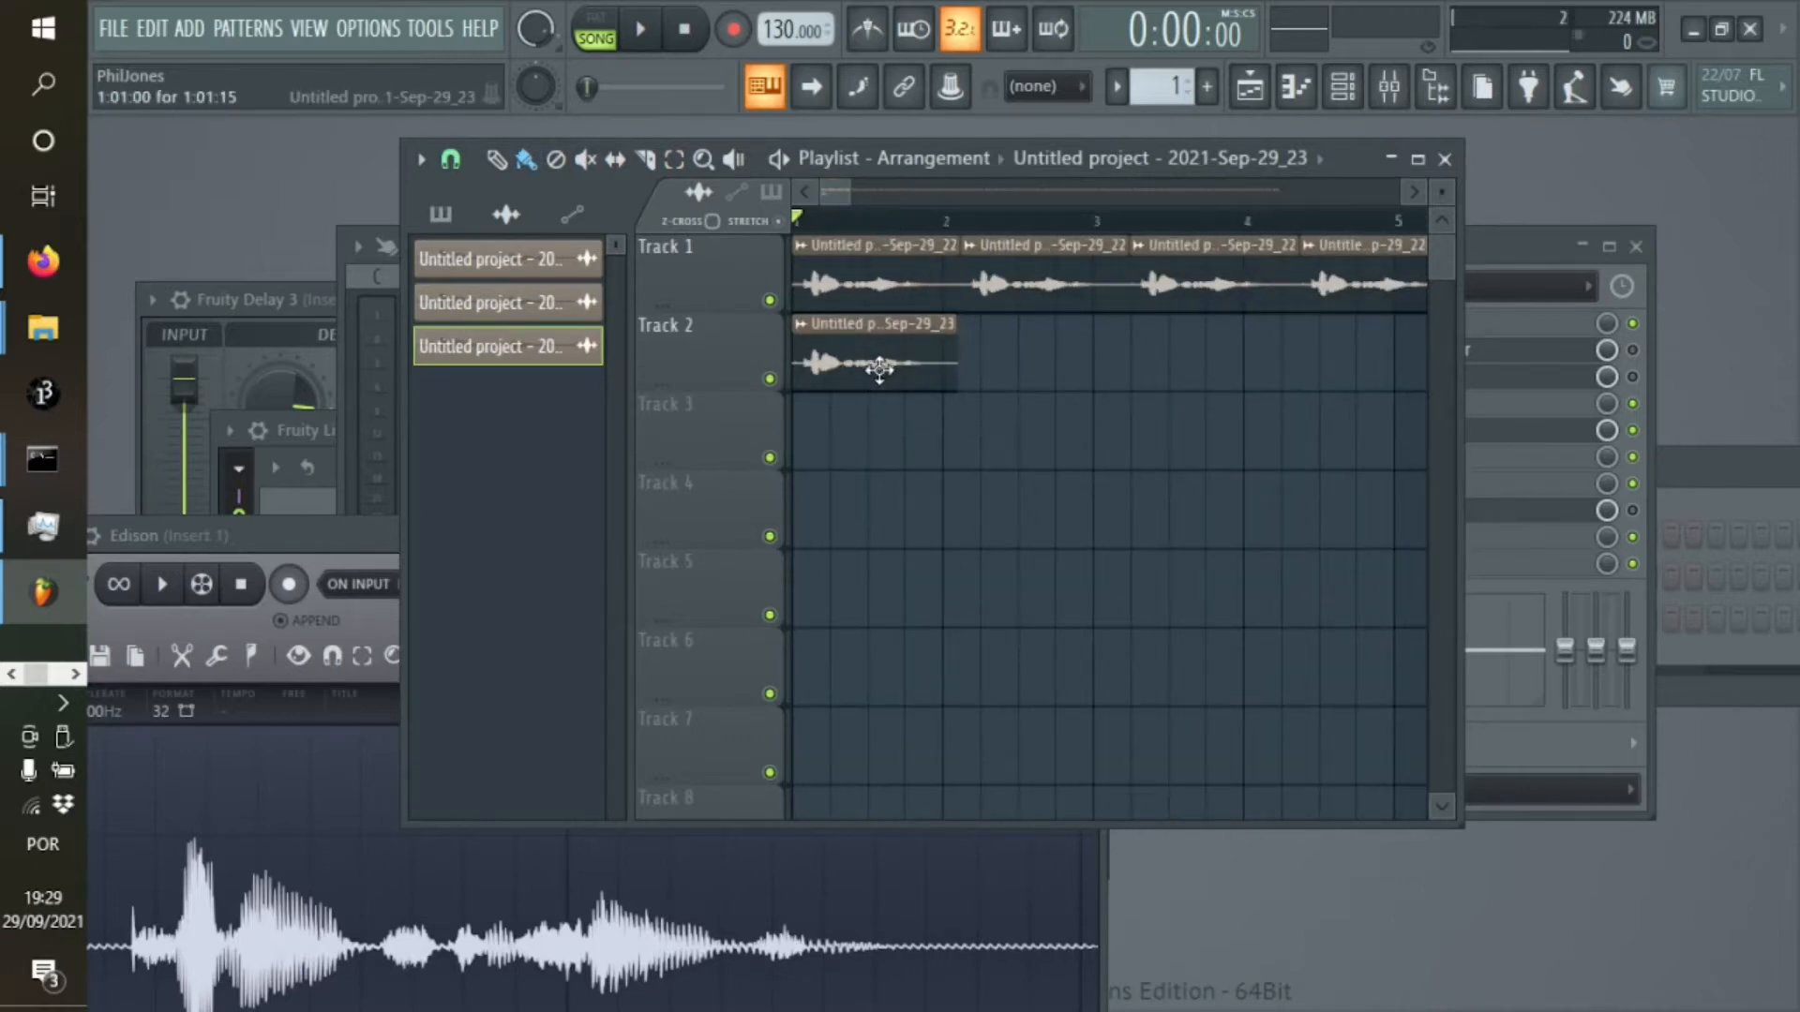
{"action": "left_click", "coordinate": [951, 357]}
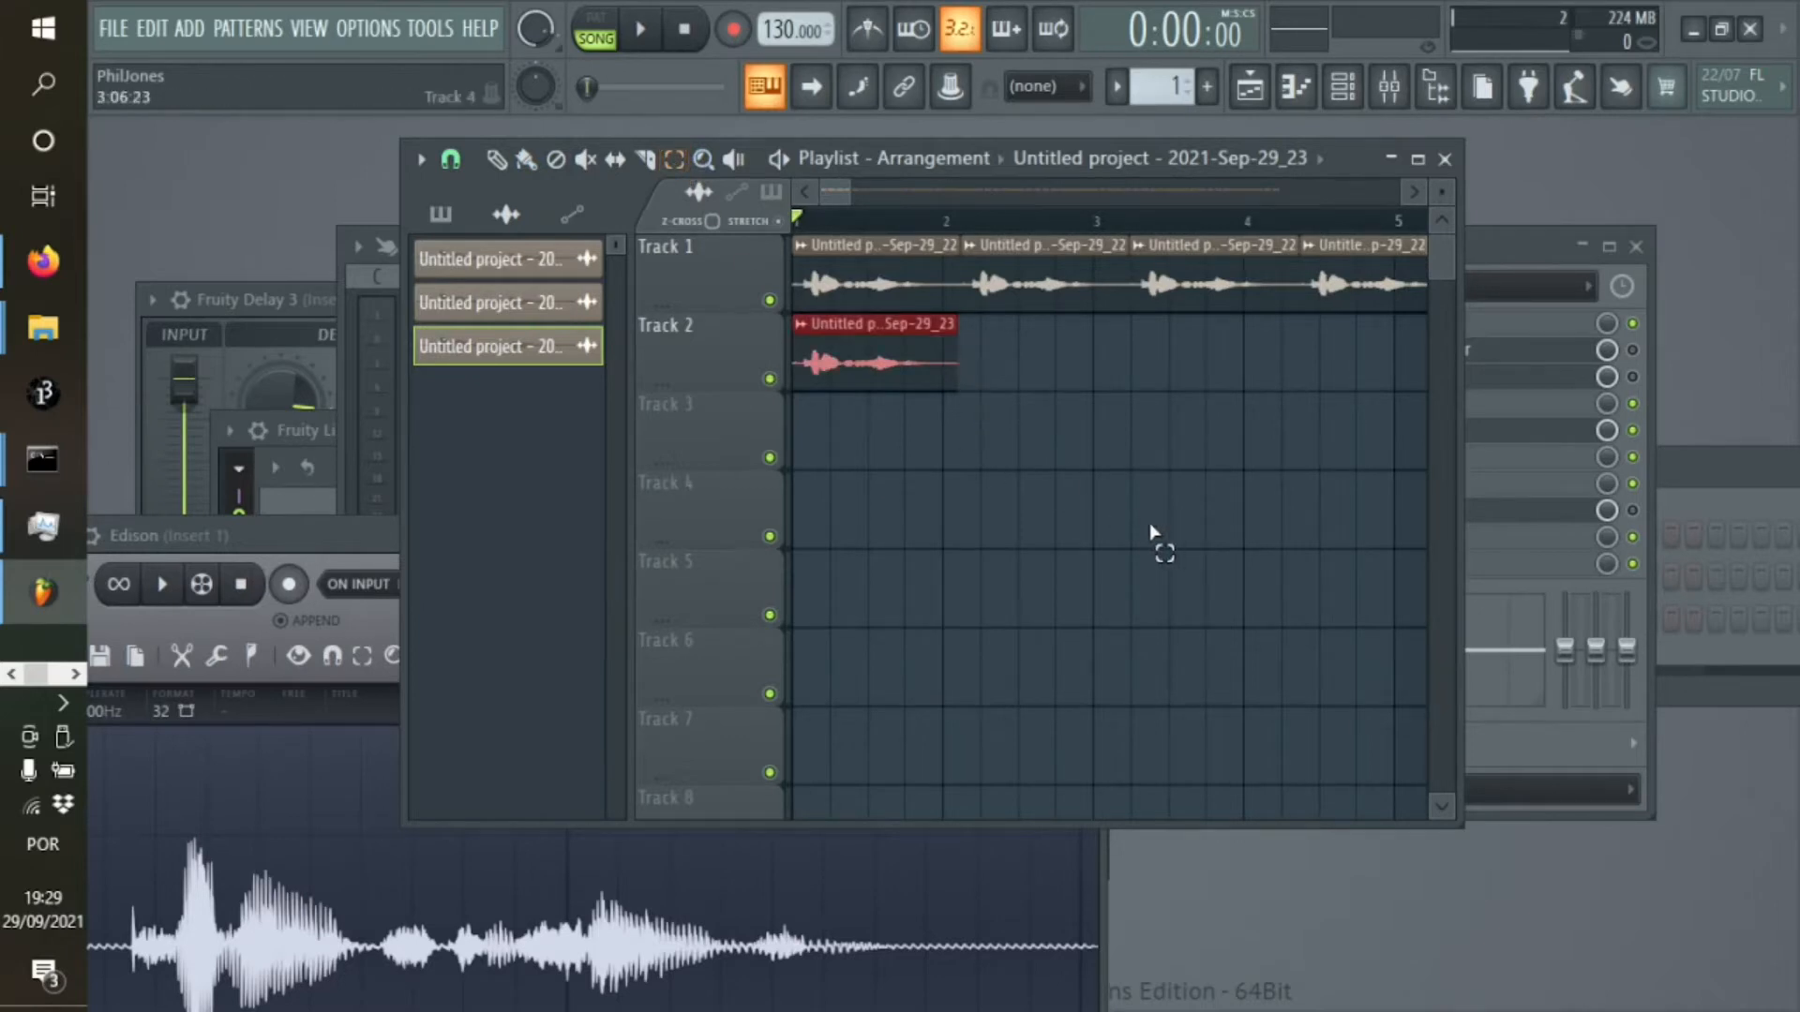
{"action": "key", "text": "ctrl+b"}
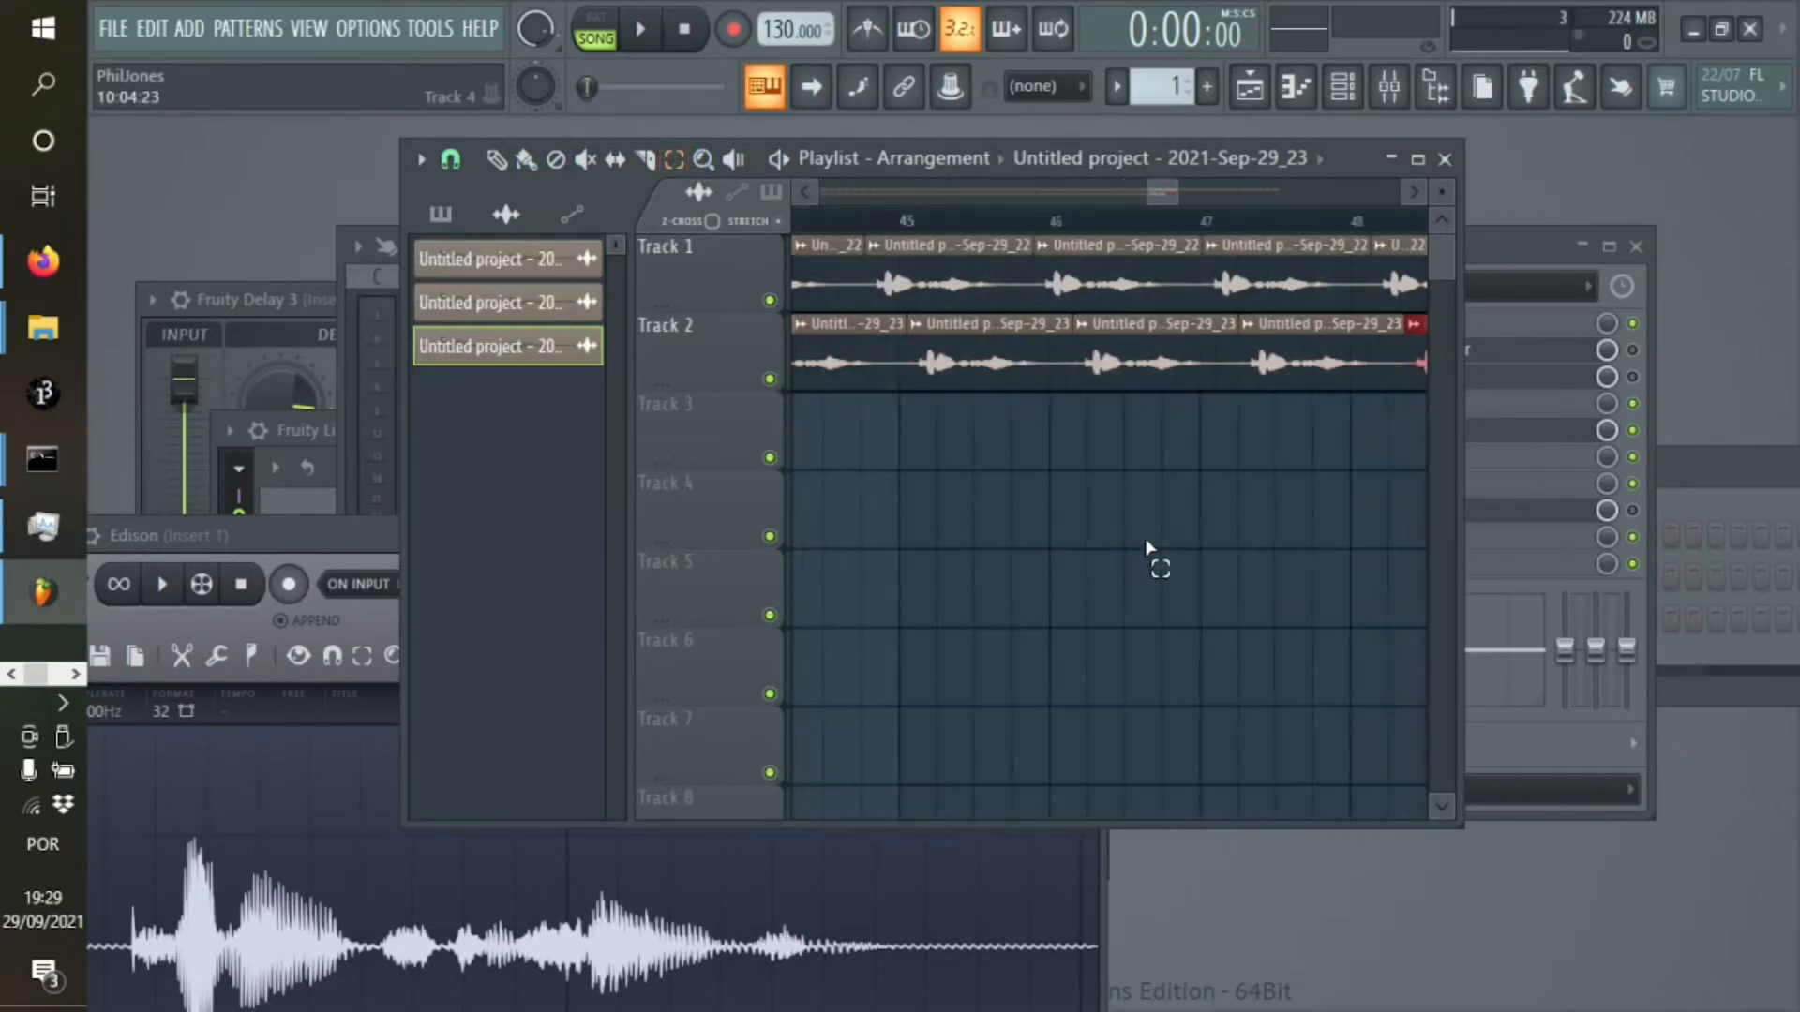
{"action": "key", "text": "ctrl+b"}
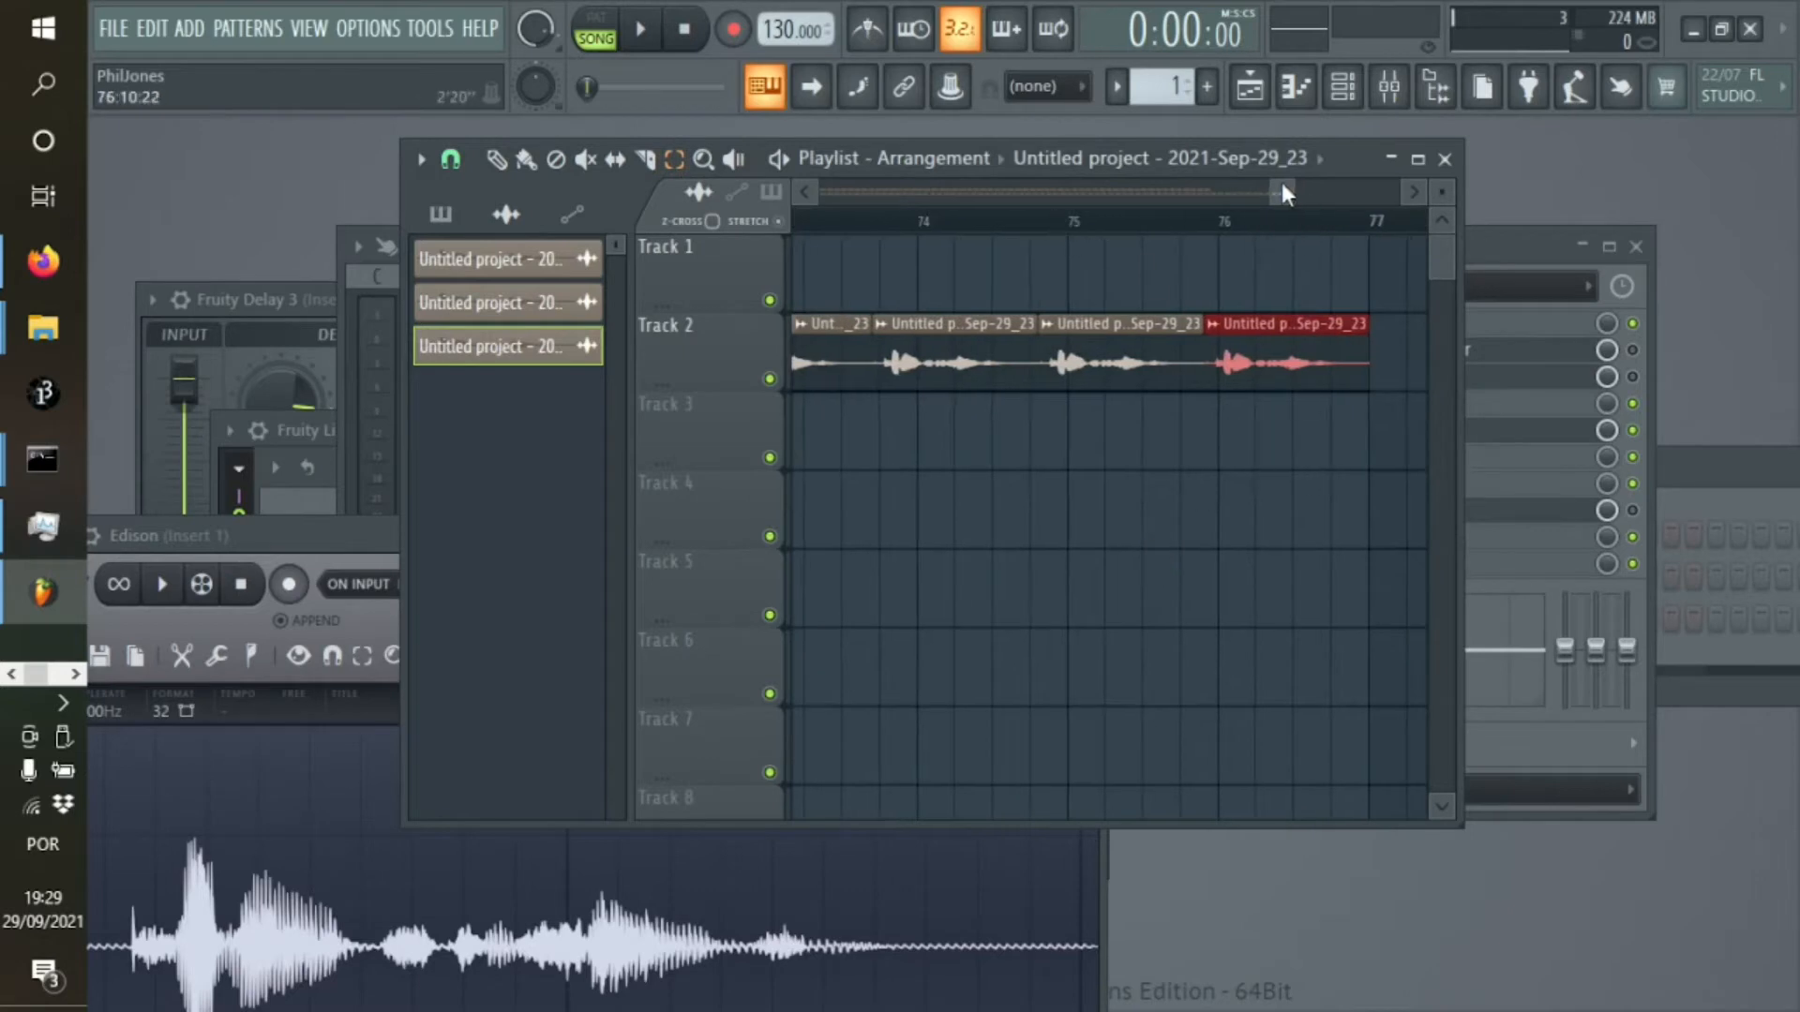
Delete the Track 2 clips that extend past the end of the Track 1 row, from about bar 64 onward
{"action": "left_click_drag", "start_coordinate": [1281, 192], "coordinate": [1040, 193]}
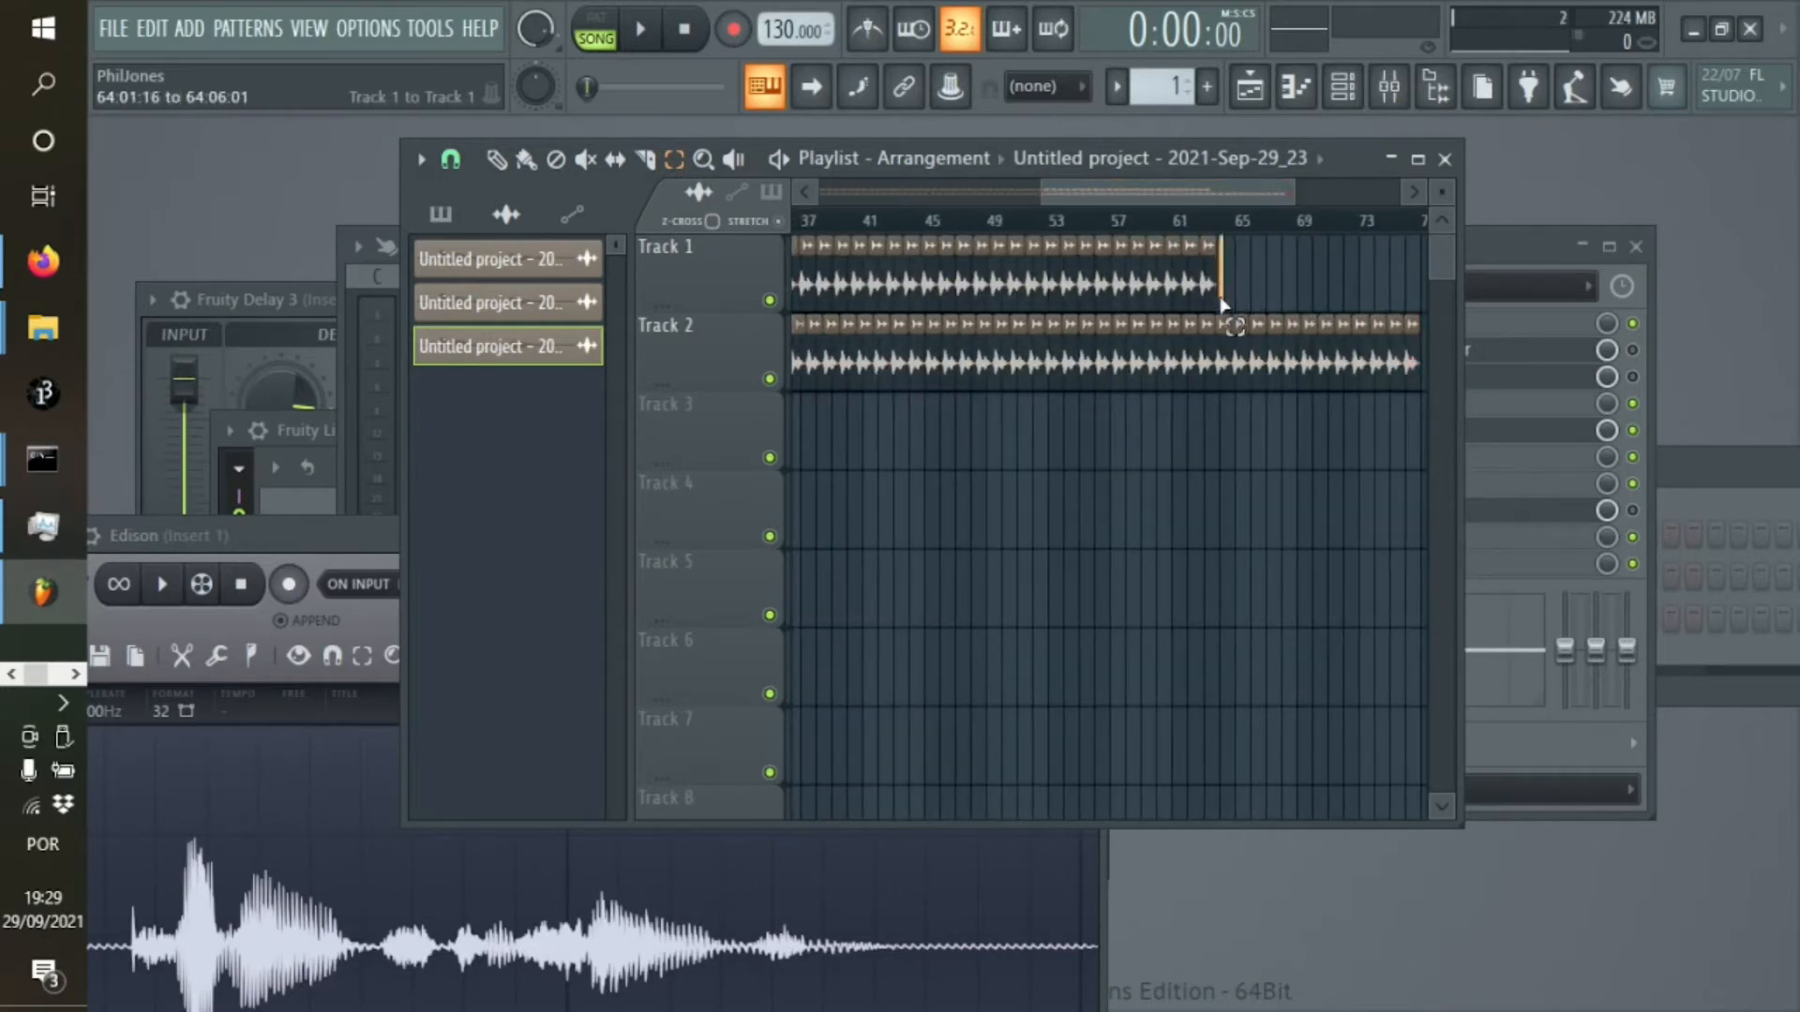
{"action": "left_click_drag", "start_coordinate": [1222, 305], "coordinate": [1481, 392]}
{"action": "key", "text": "Delete"}
{"action": "left_click", "coordinate": [1458, 336]}
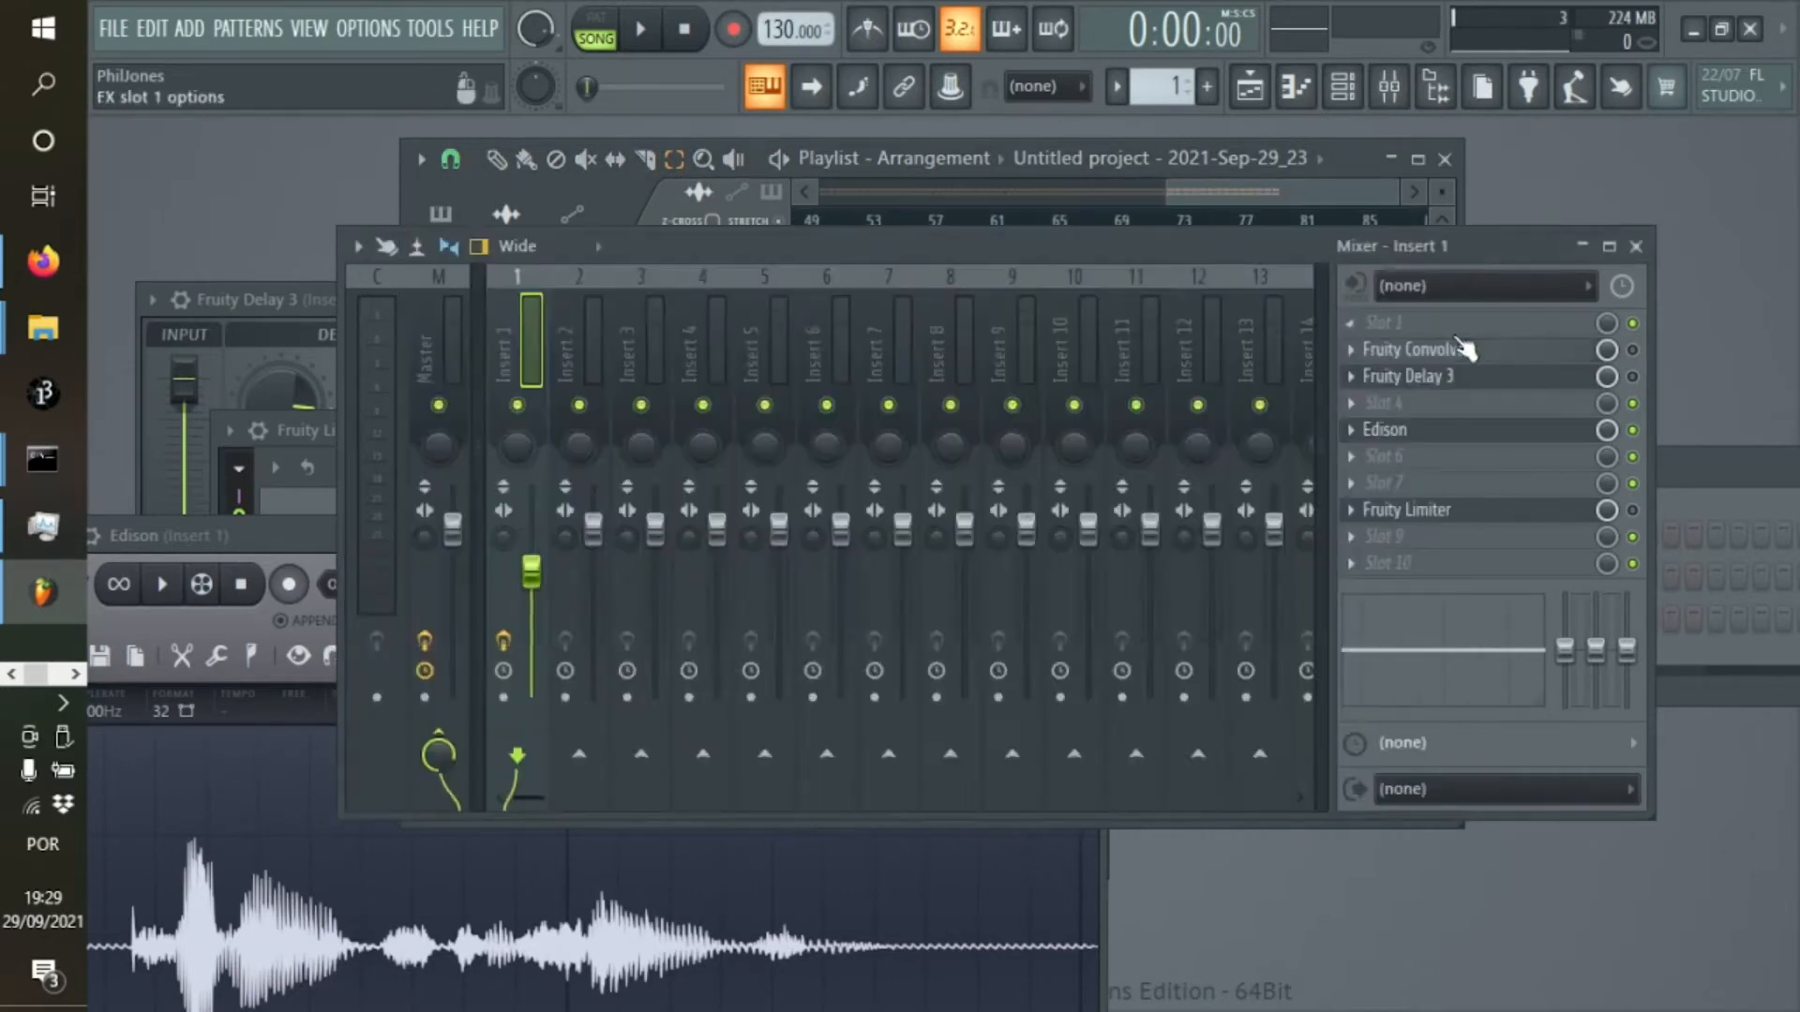
Play the arrangement from bar 1 to hear the two vocal tracks drift apart, and stop playback
{"action": "left_click_drag", "start_coordinate": [1318, 184], "coordinate": [808, 197]}
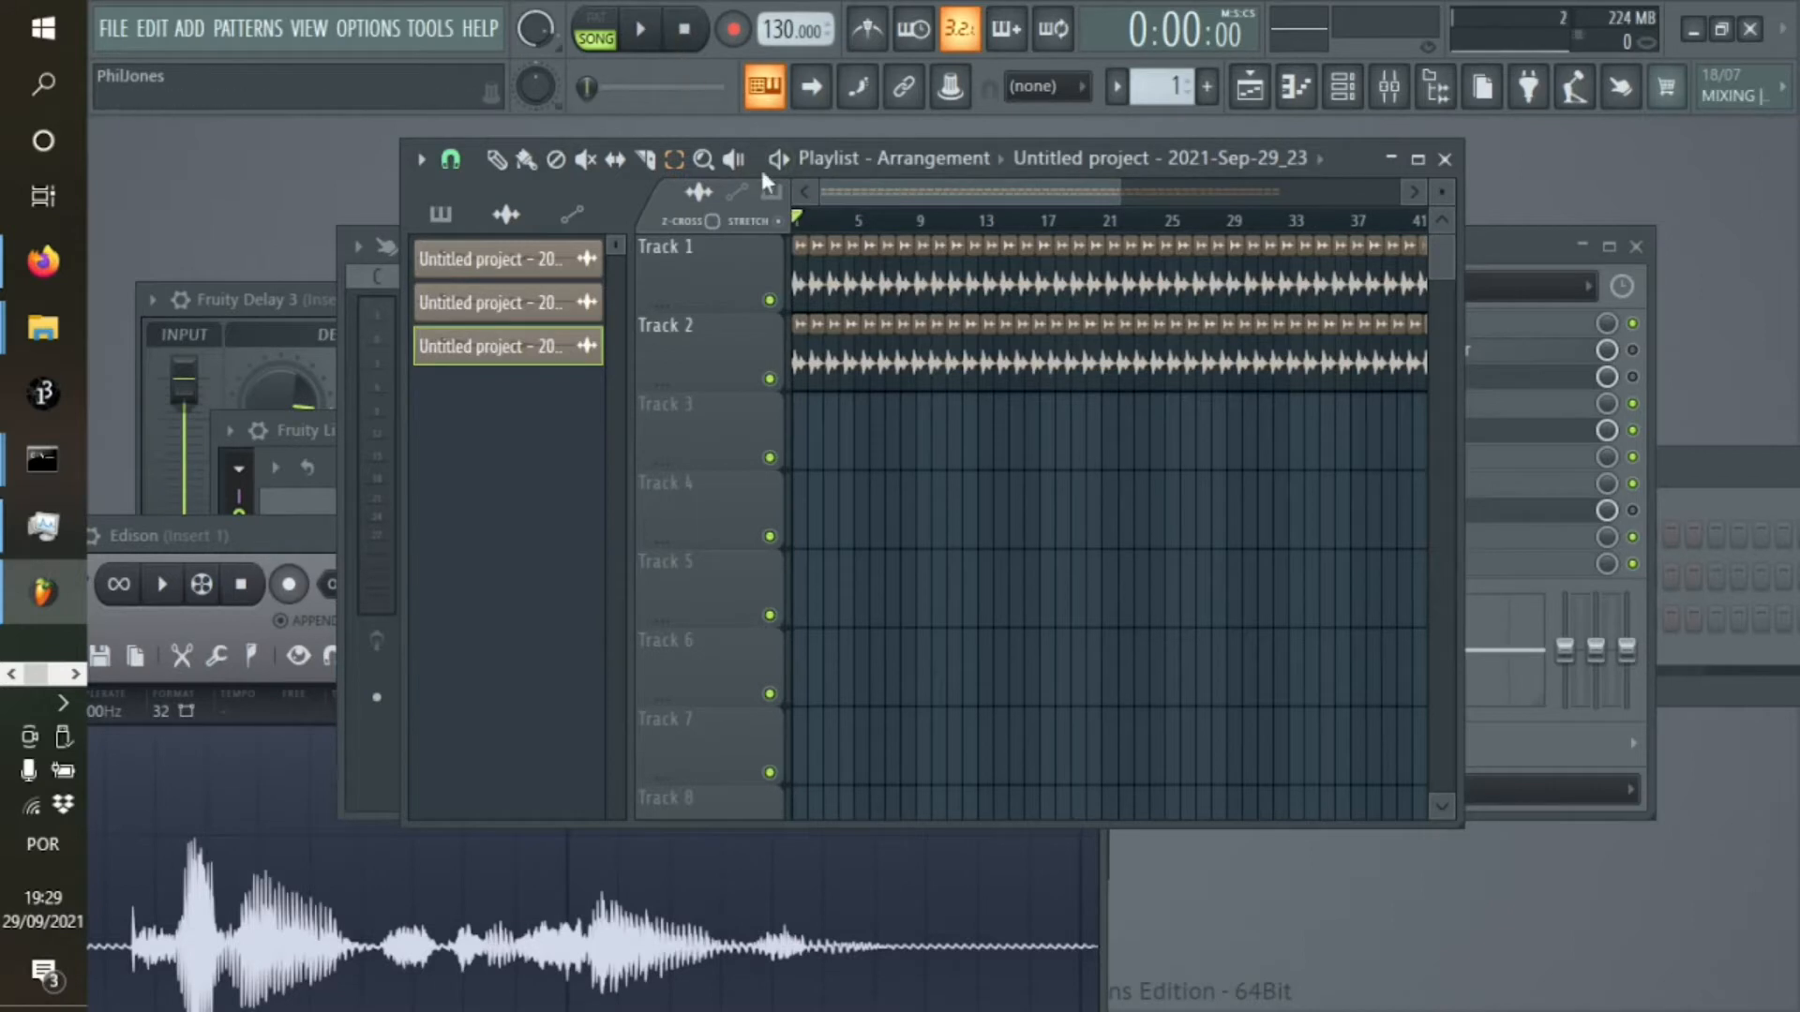
{"action": "left_click", "coordinate": [654, 32]}
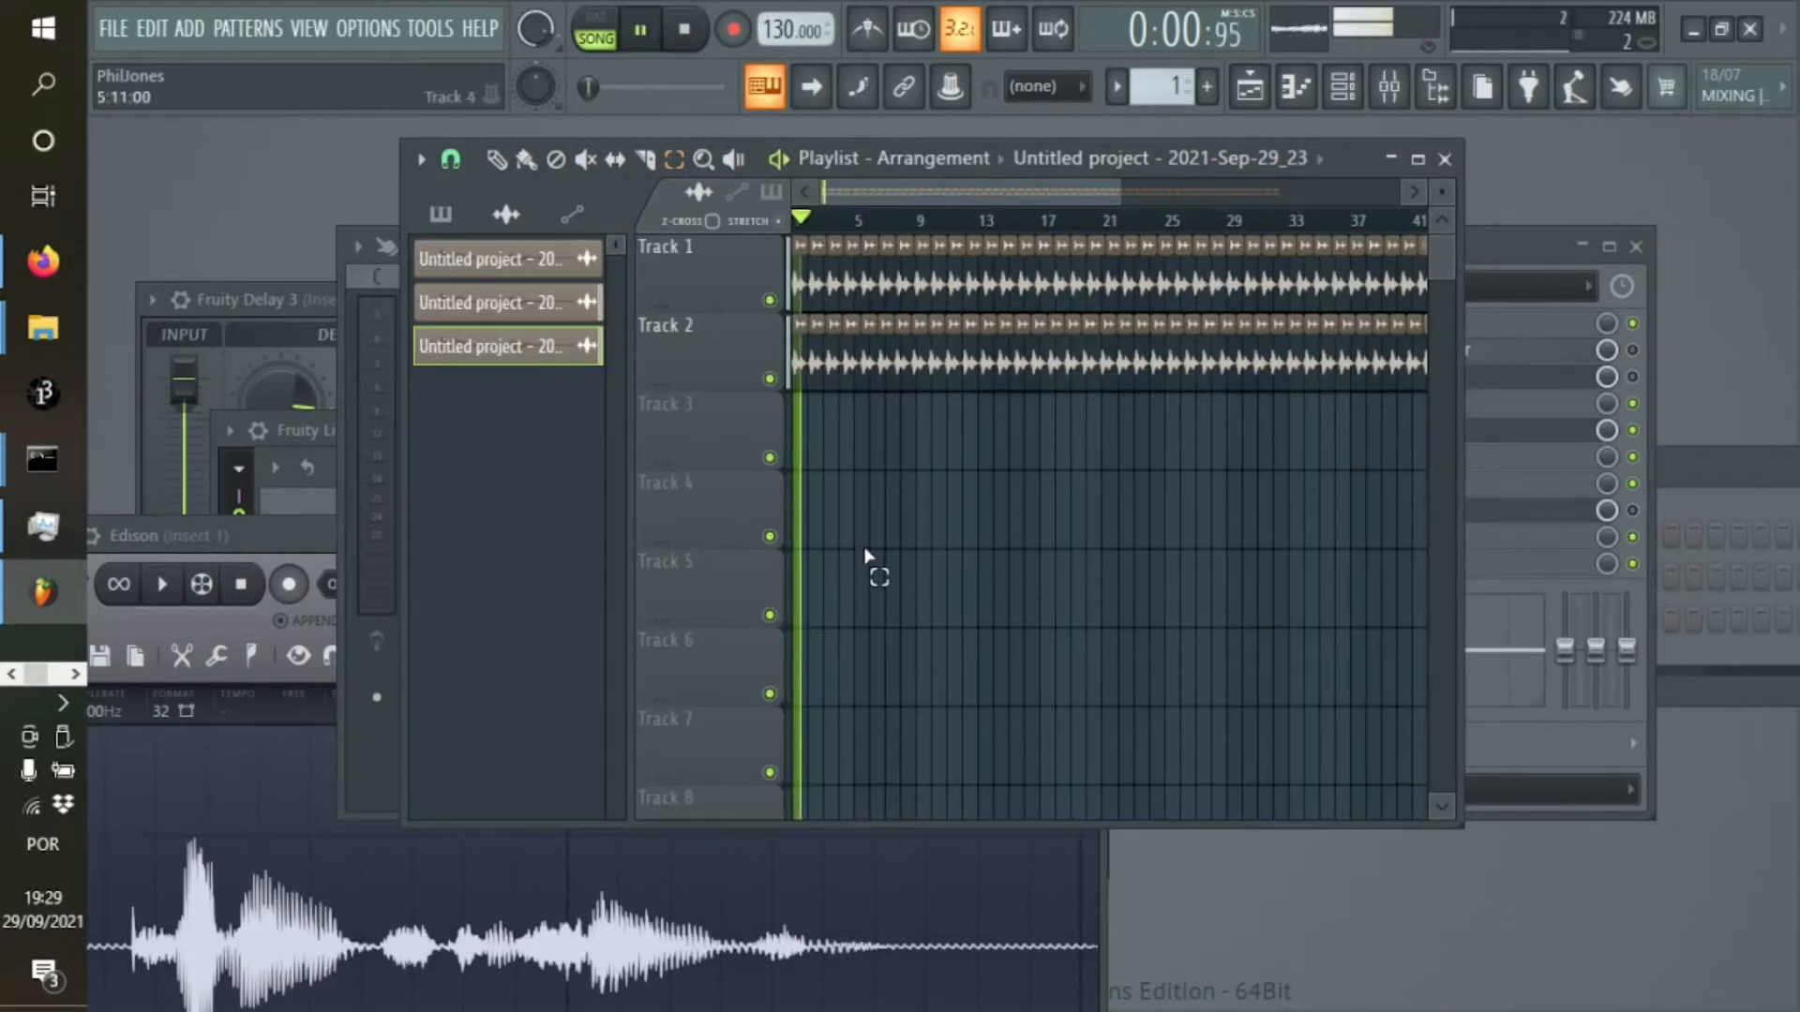
{"action": "left_click", "coordinate": [1488, 246]}
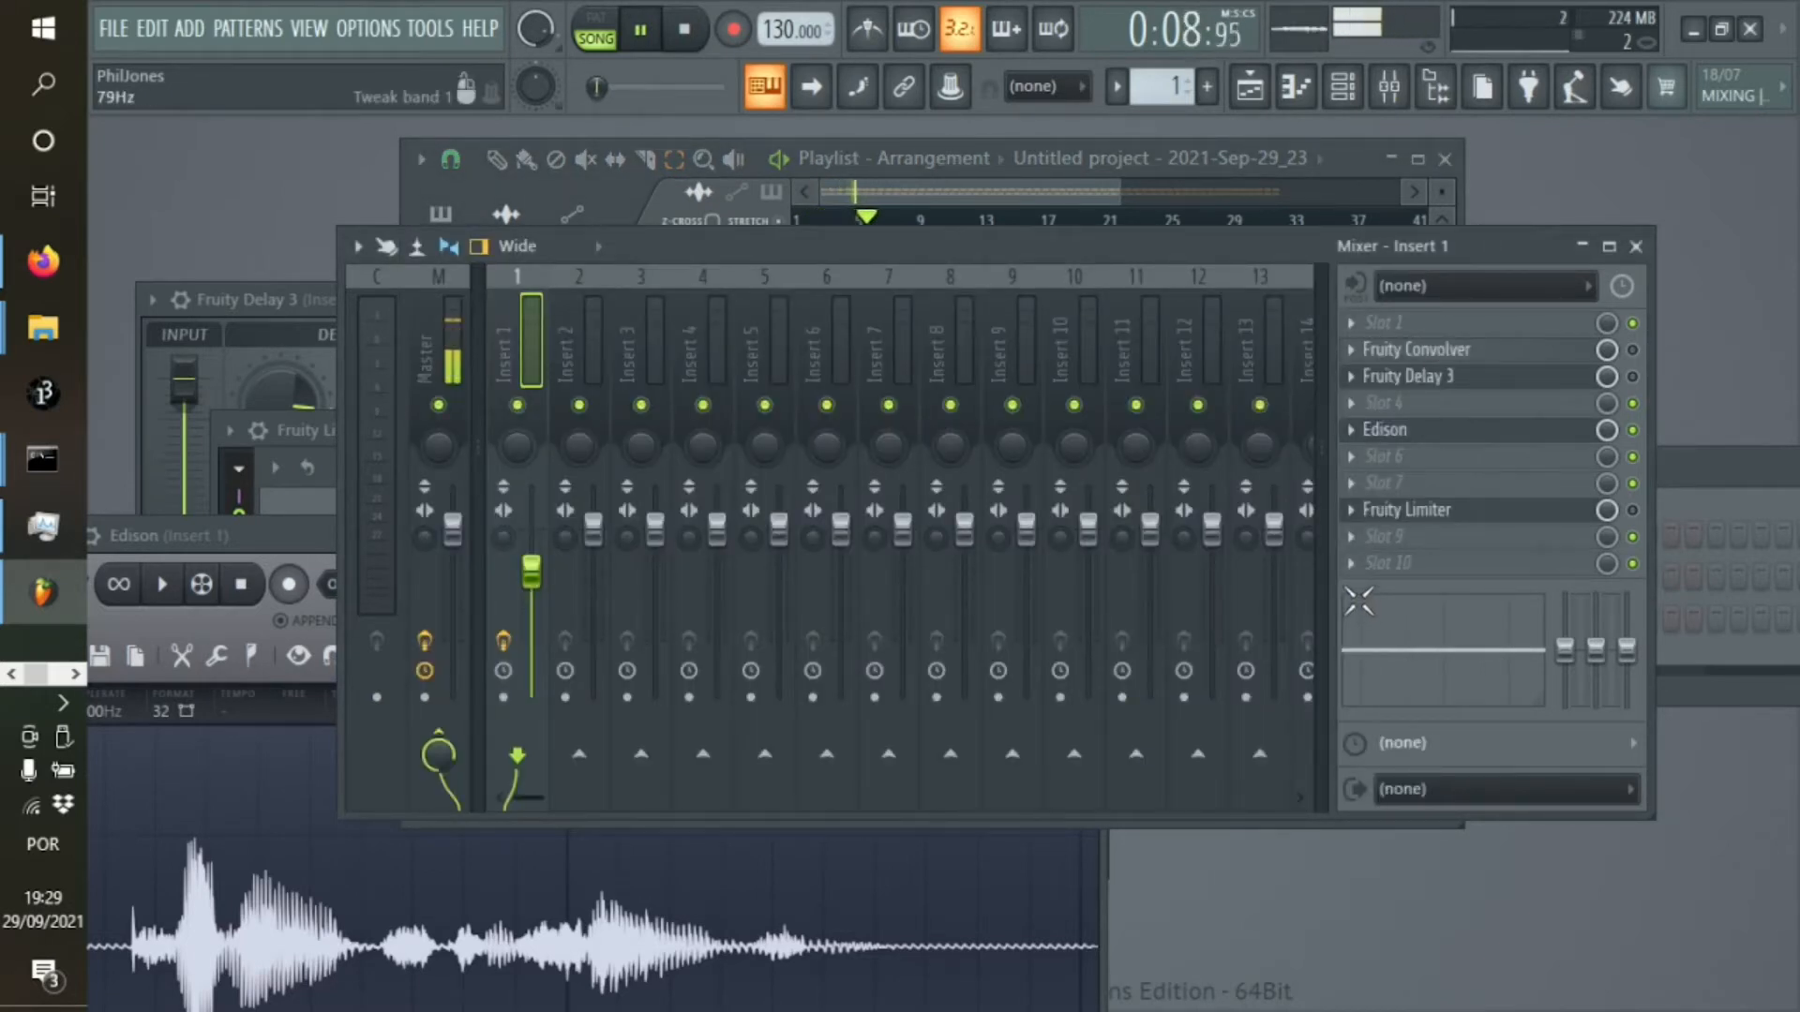
{"action": "left_click", "coordinate": [1356, 161]}
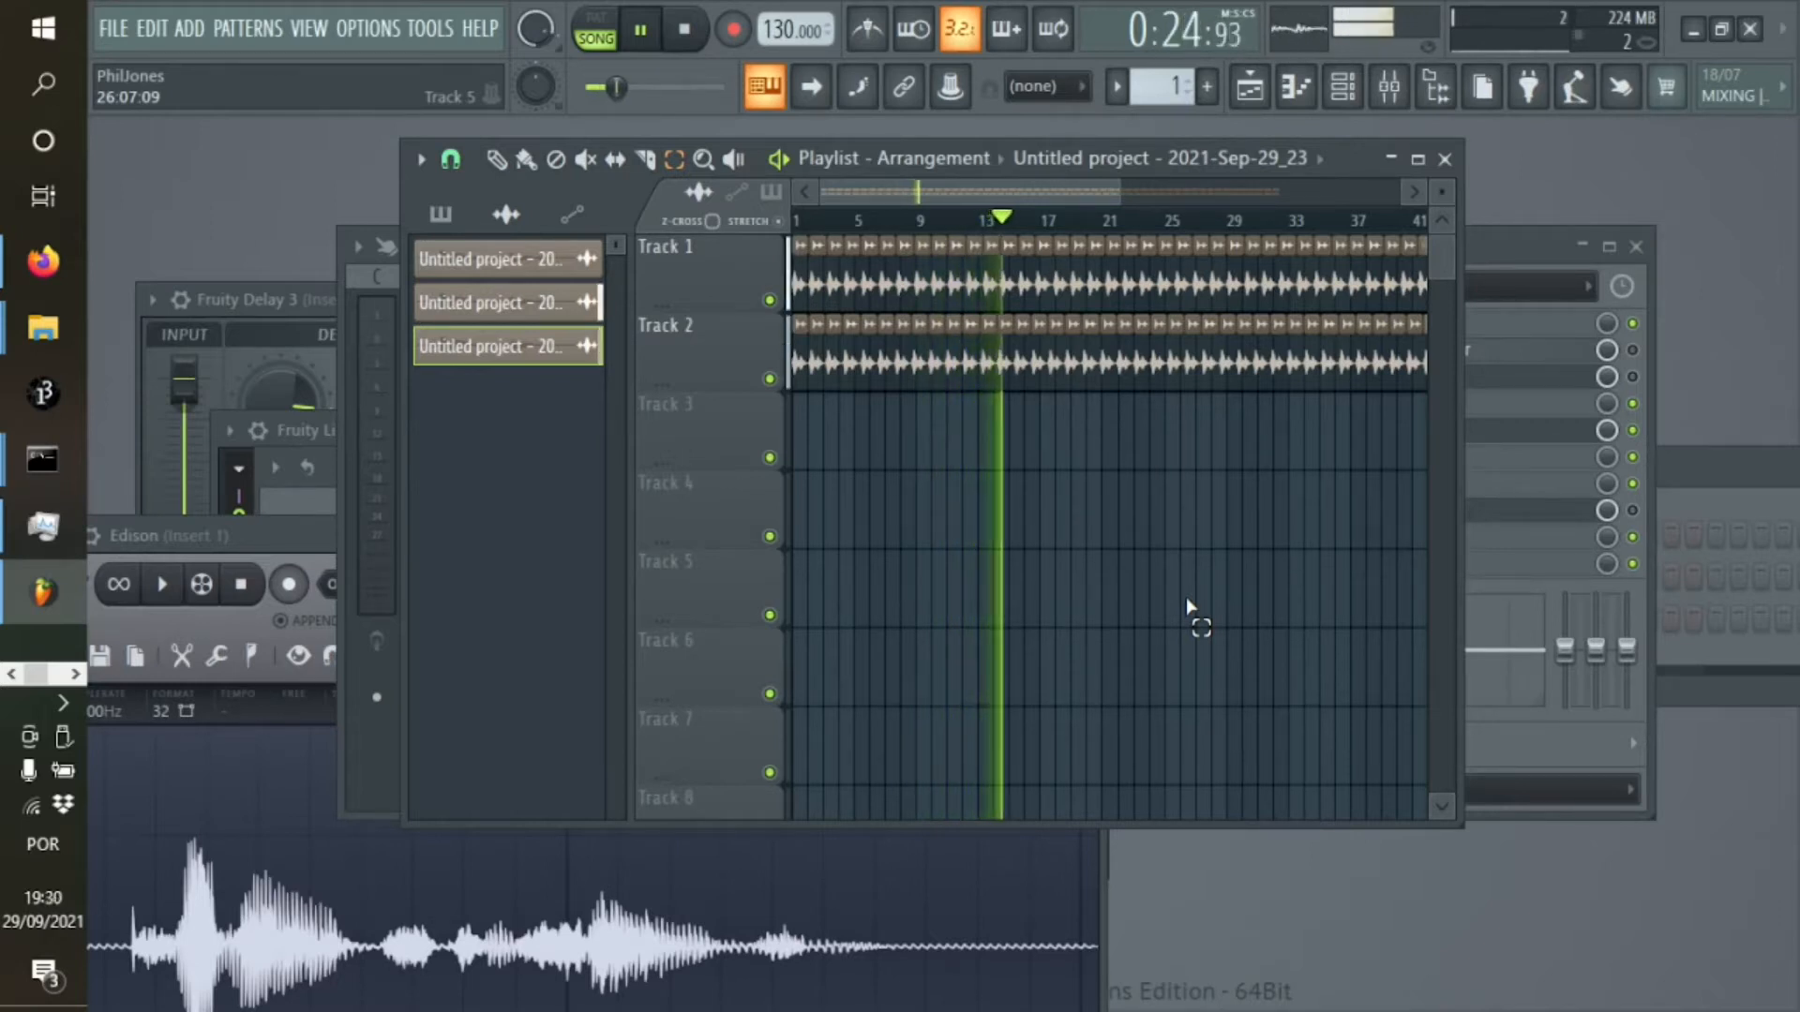
{"action": "left_click", "coordinate": [684, 30]}
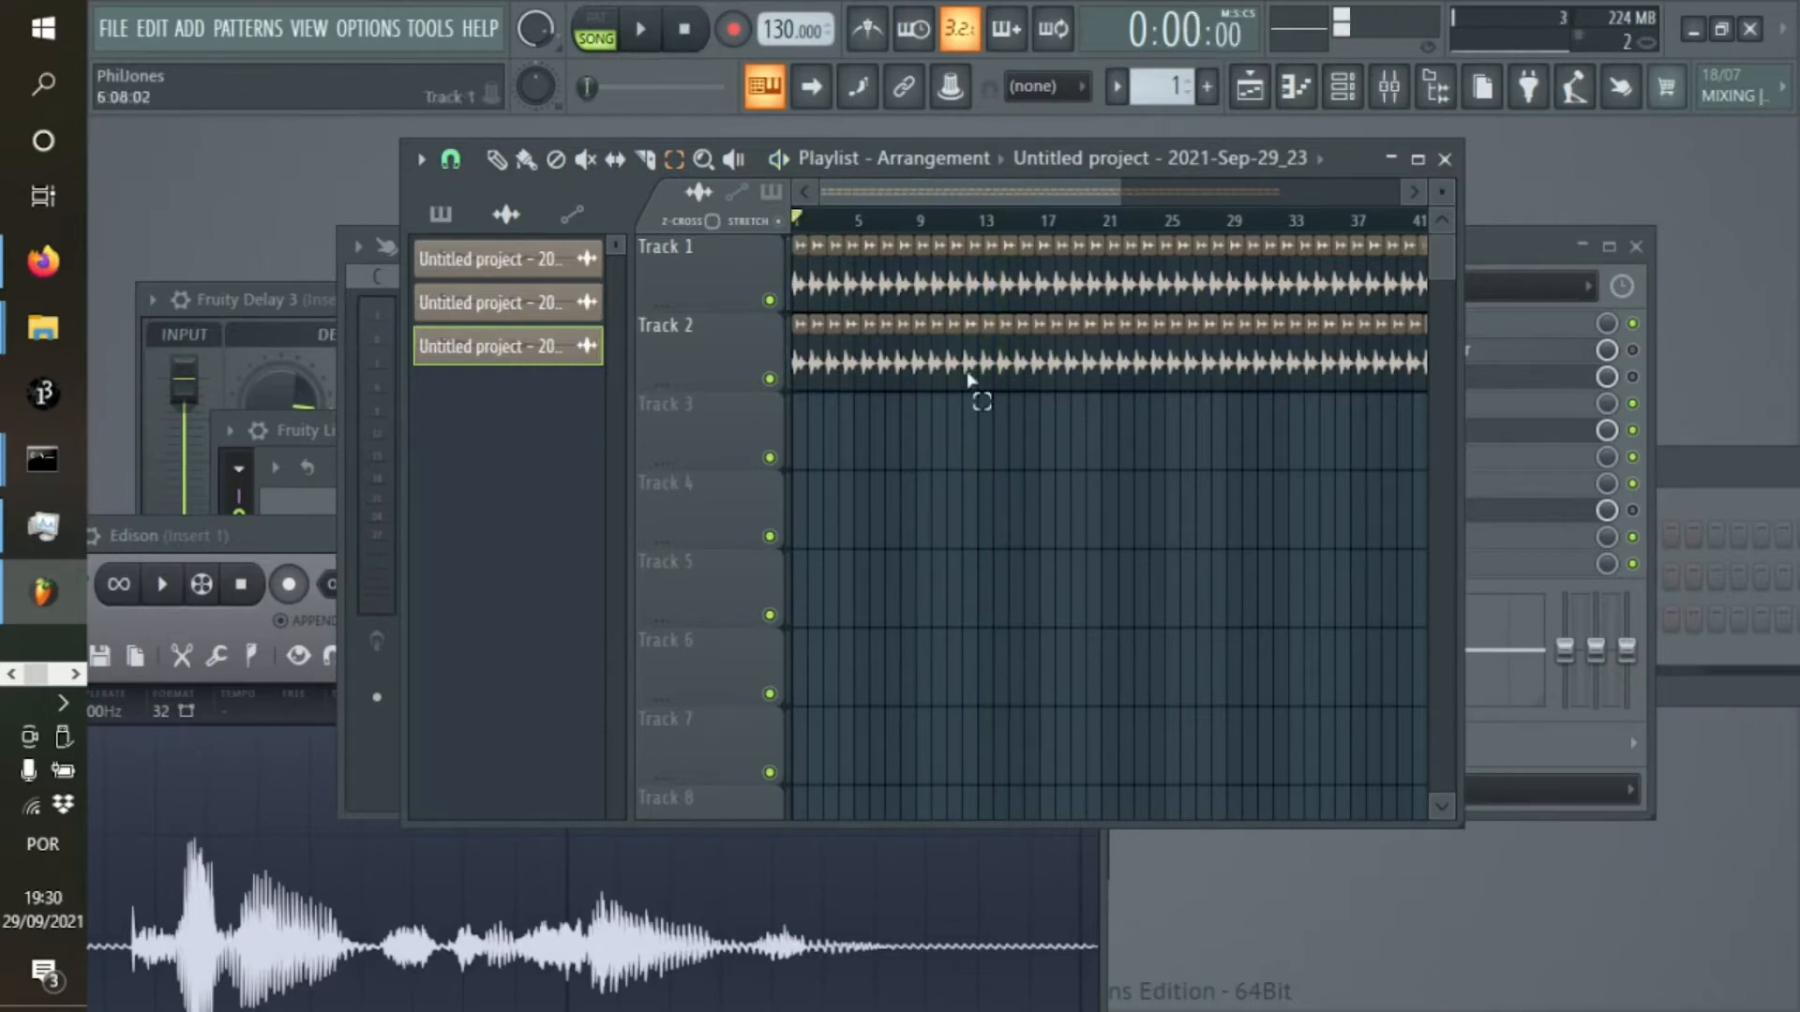
Trim the Edison sample again, keeping only the range from its start to 1:999
{"action": "left_click", "coordinate": [272, 536]}
{"action": "left_click_drag", "start_coordinate": [560, 534], "coordinate": [812, 175]}
{"action": "left_click_drag", "start_coordinate": [1323, 563], "coordinate": [406, 585]}
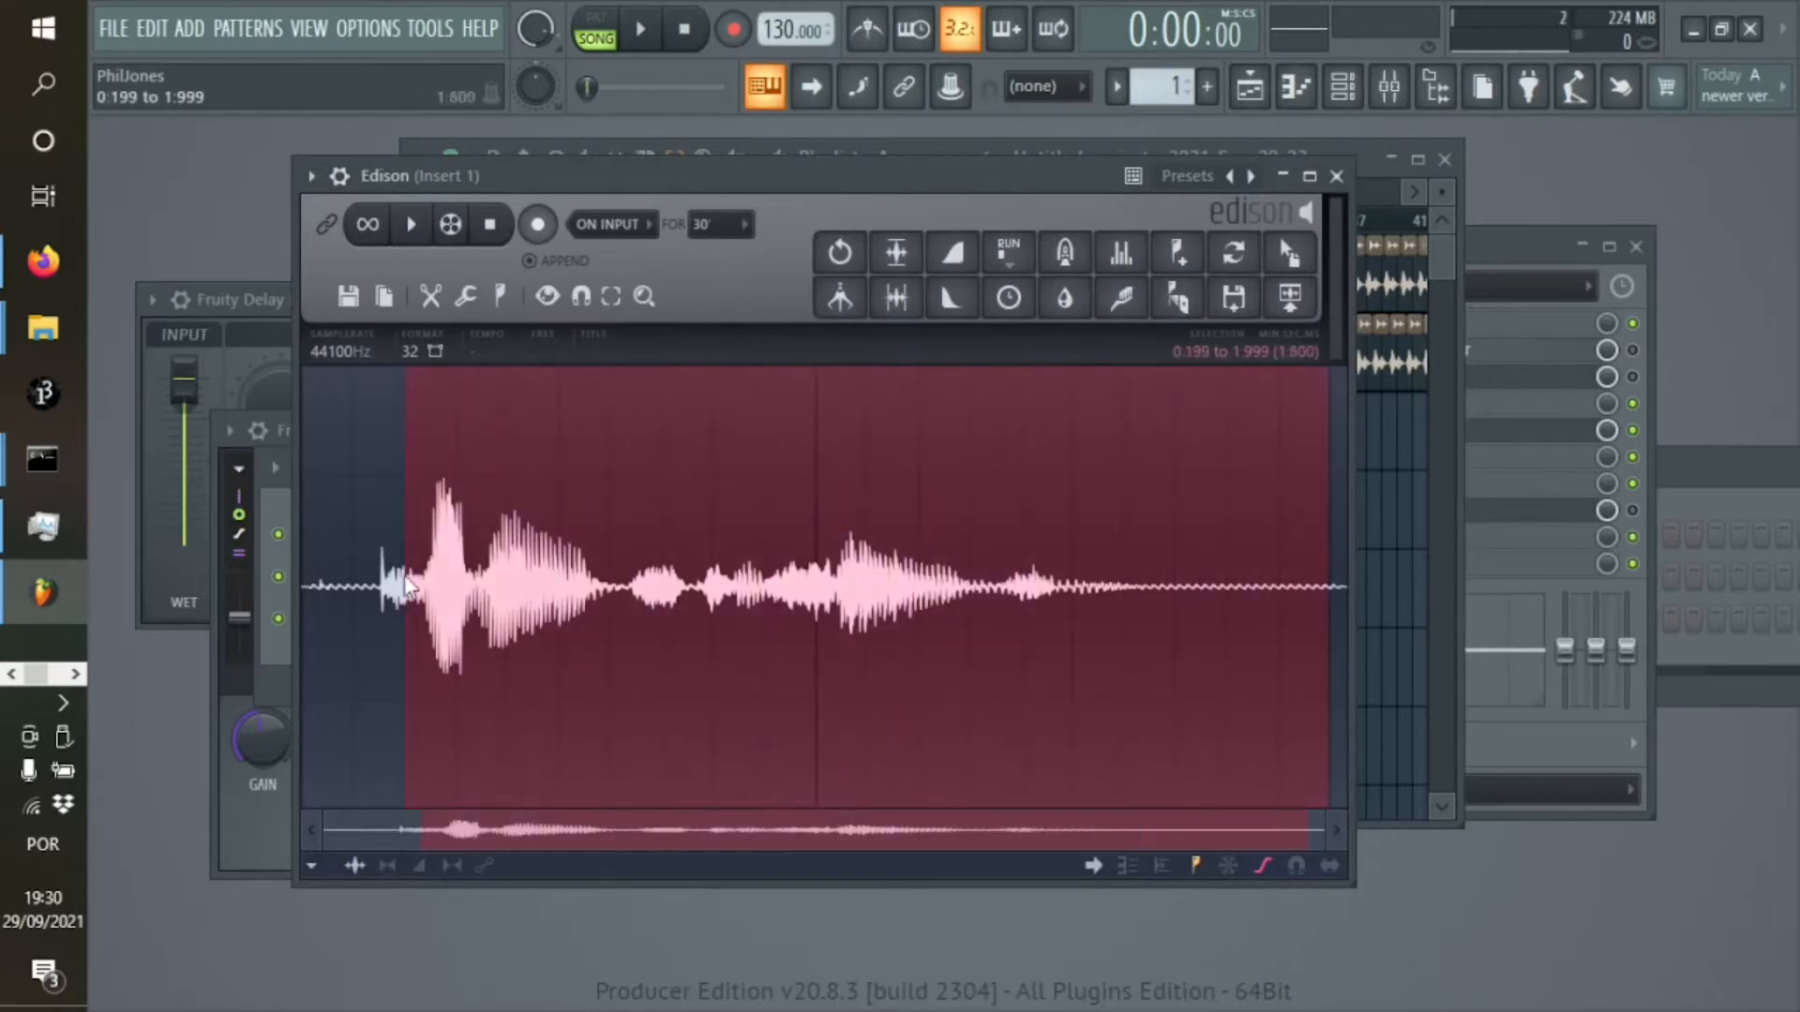
{"action": "left_click", "coordinate": [433, 295]}
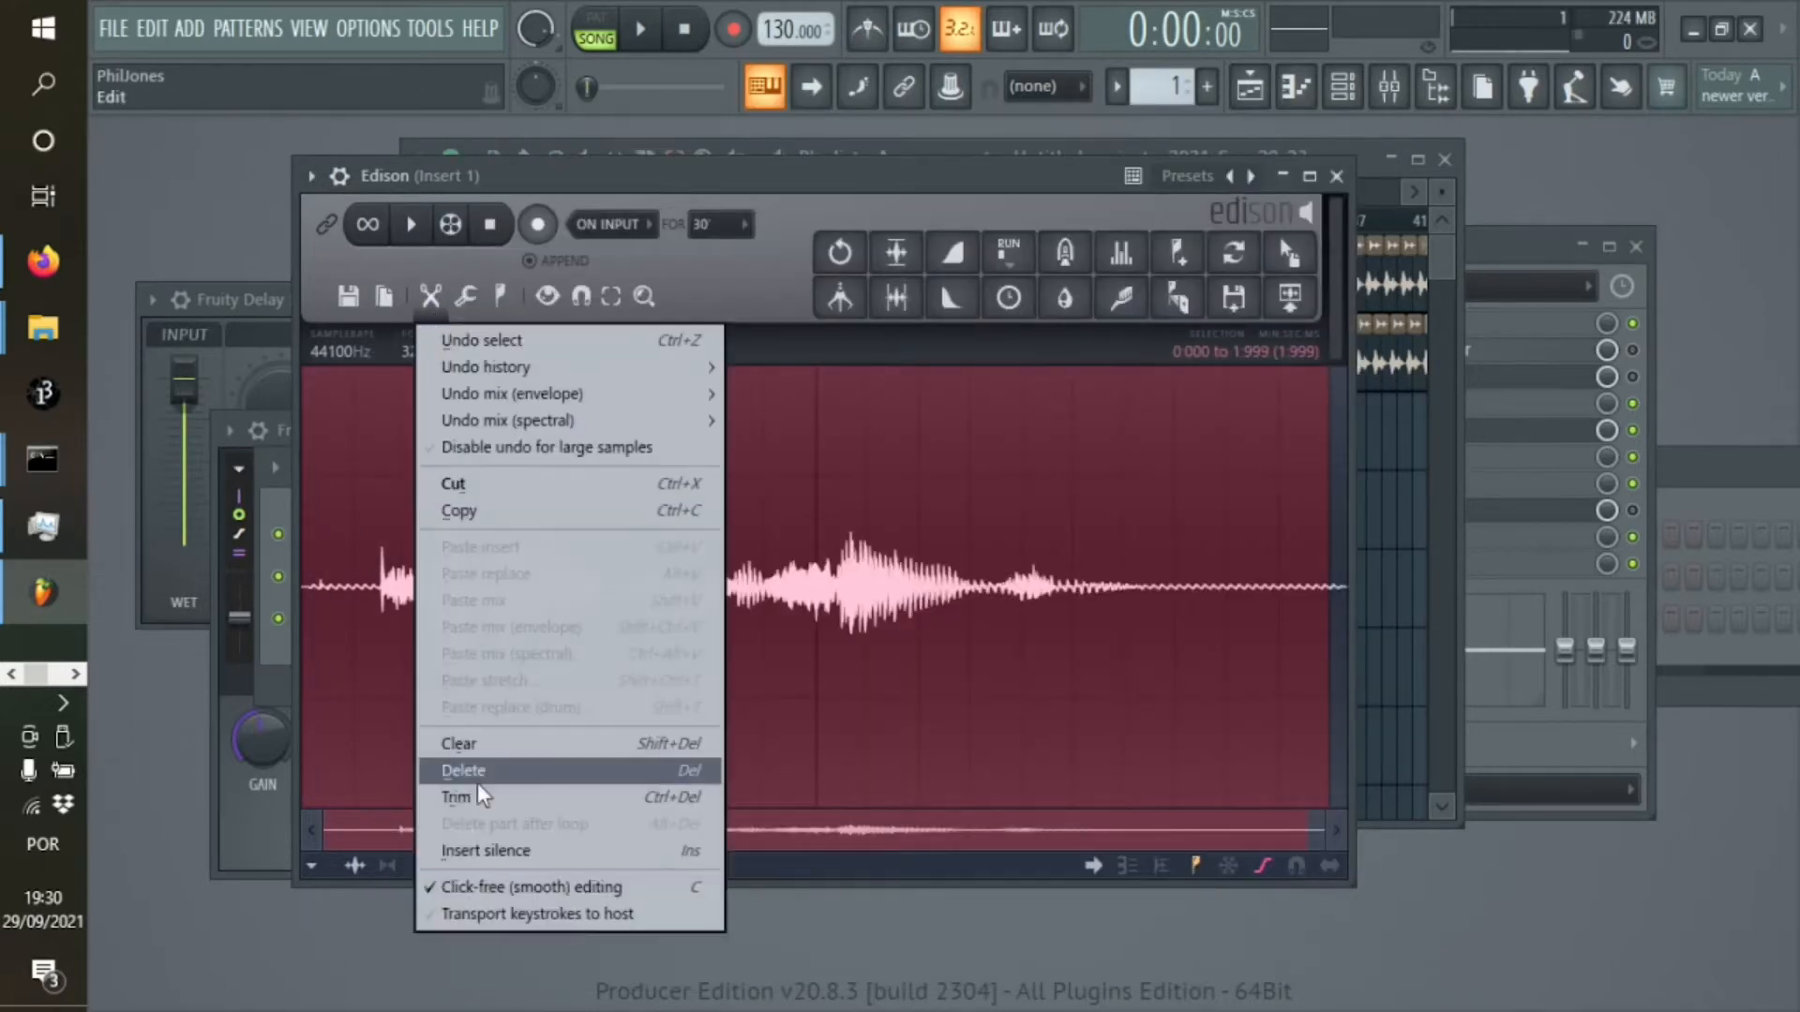
{"action": "left_click", "coordinate": [485, 791]}
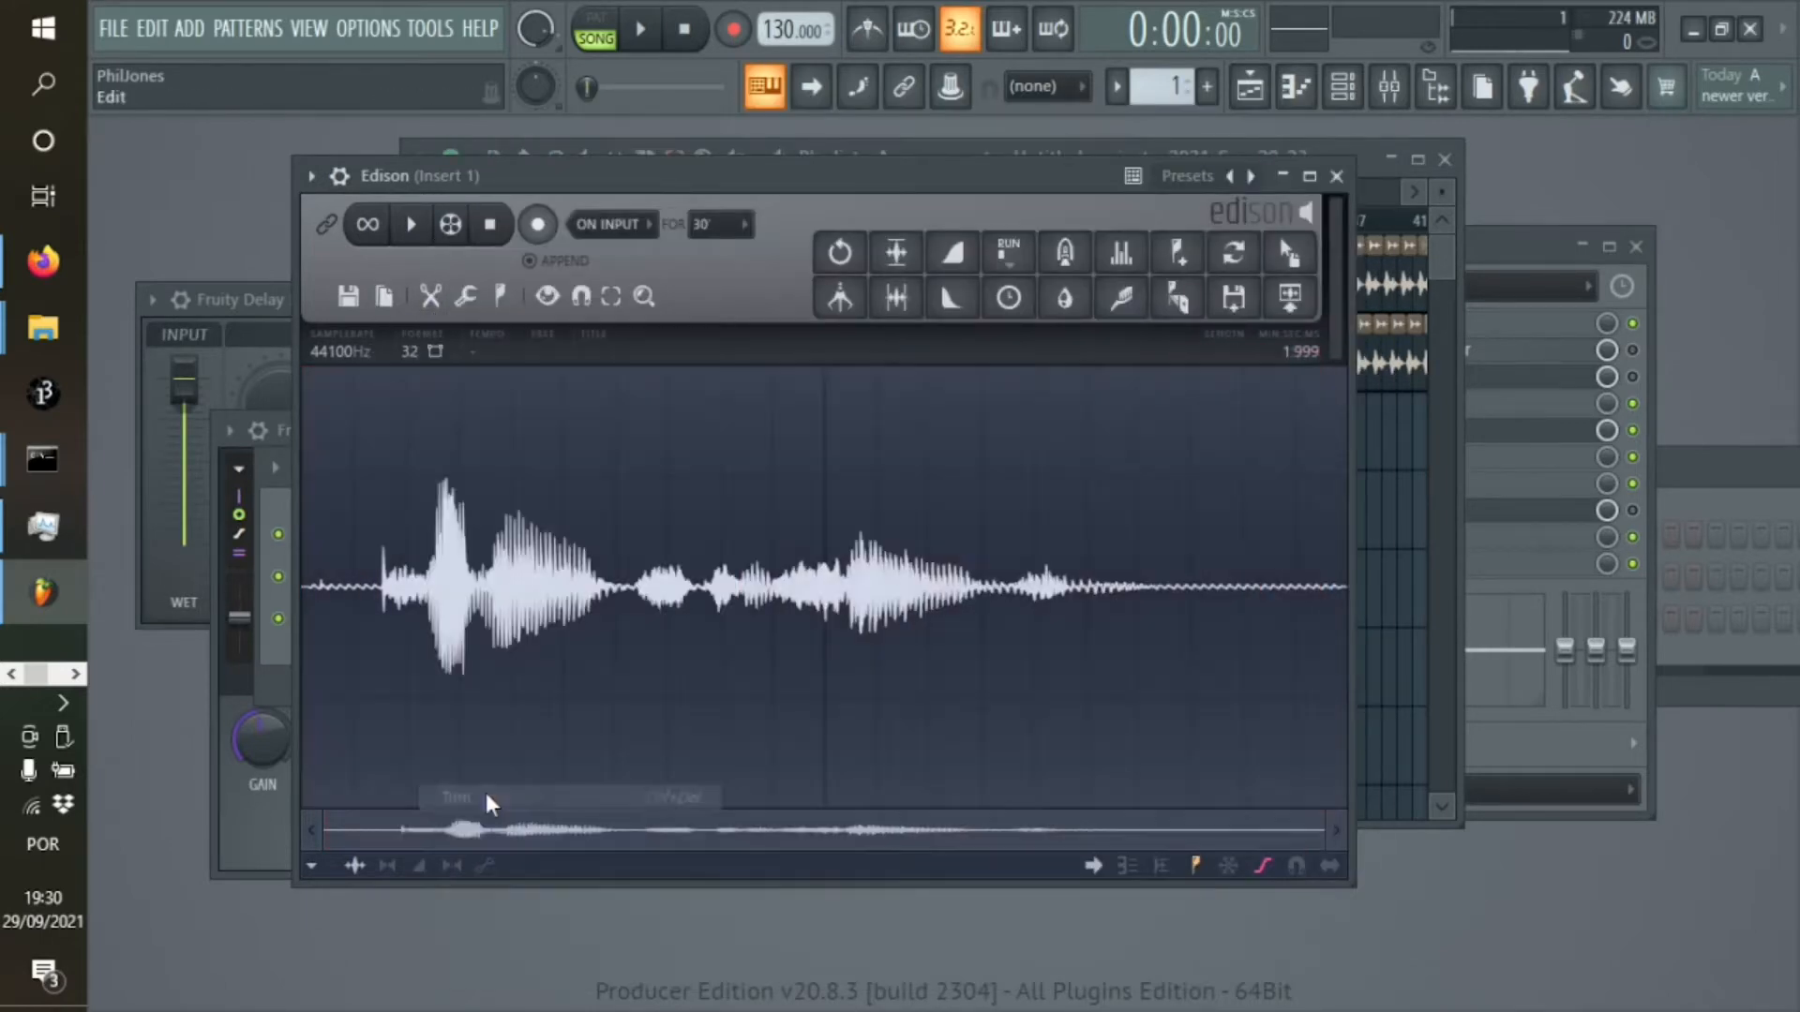
Place the newly trimmed Edison sample on Track 3 of the playlist and move the clip to the start of bar 1
{"action": "left_click_drag", "start_coordinate": [881, 182], "coordinate": [923, 592]}
{"action": "left_click", "coordinate": [797, 208]}
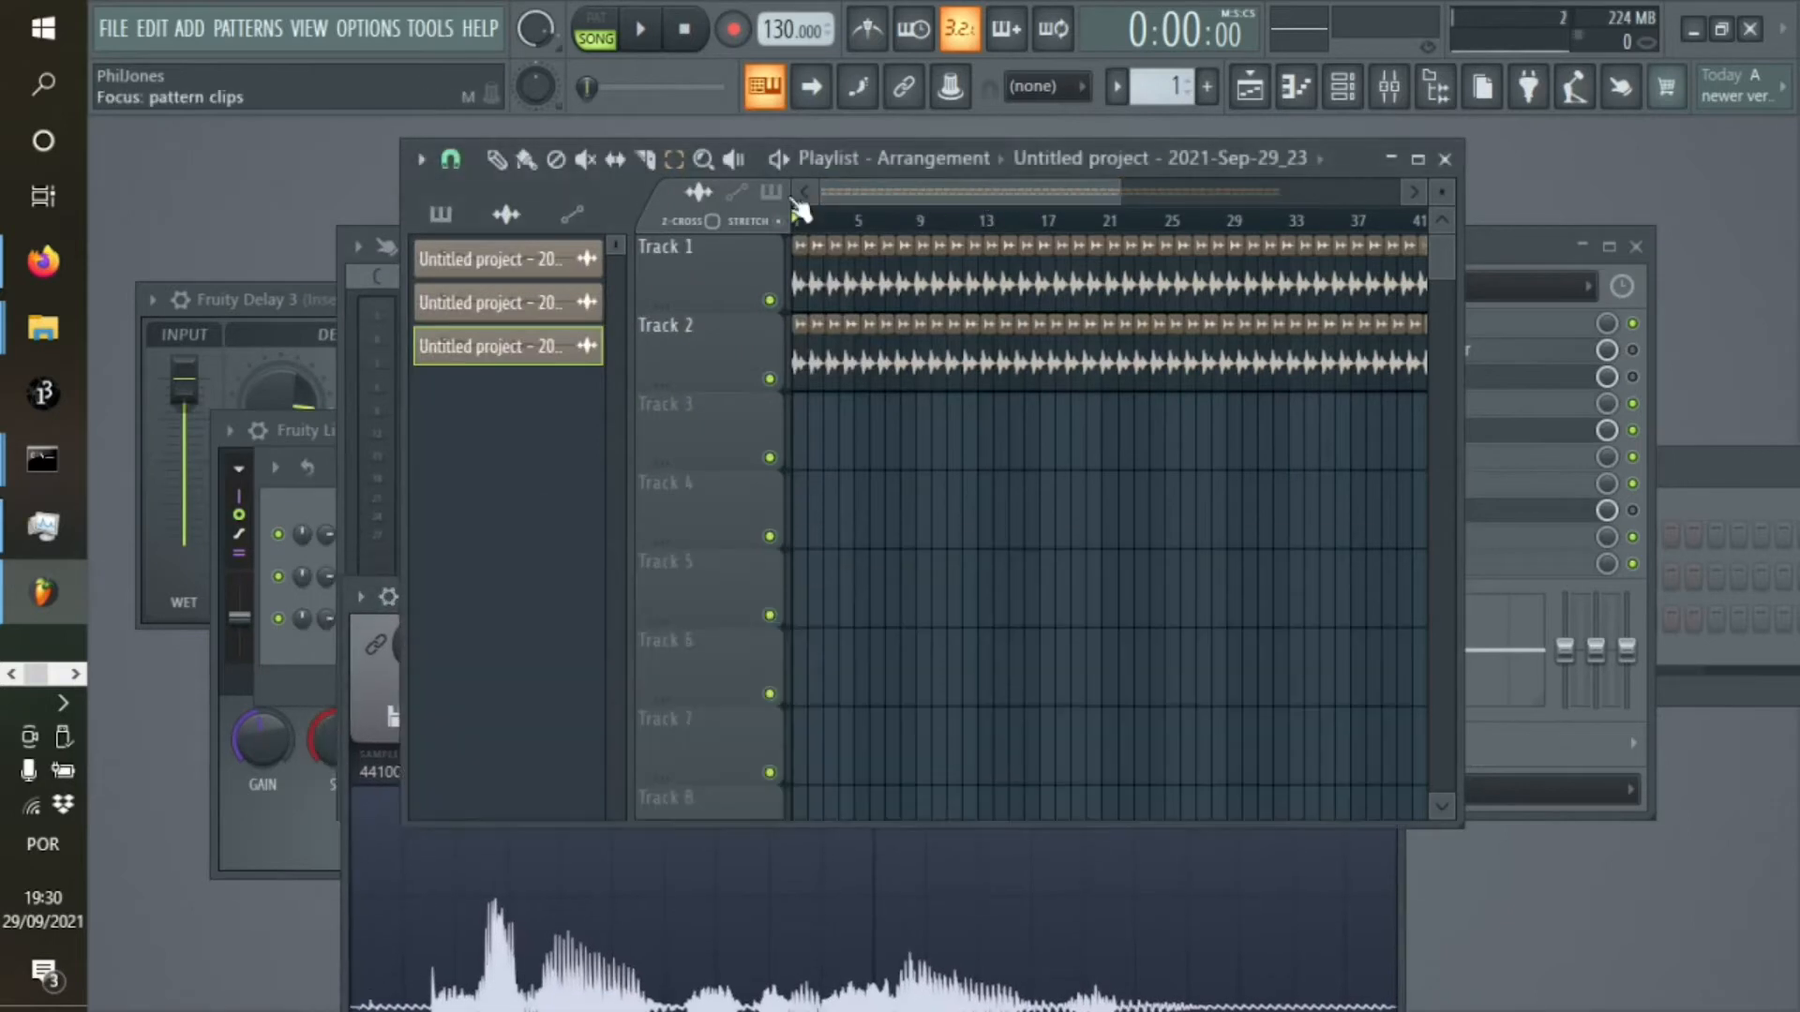
{"action": "left_click", "coordinate": [339, 877]}
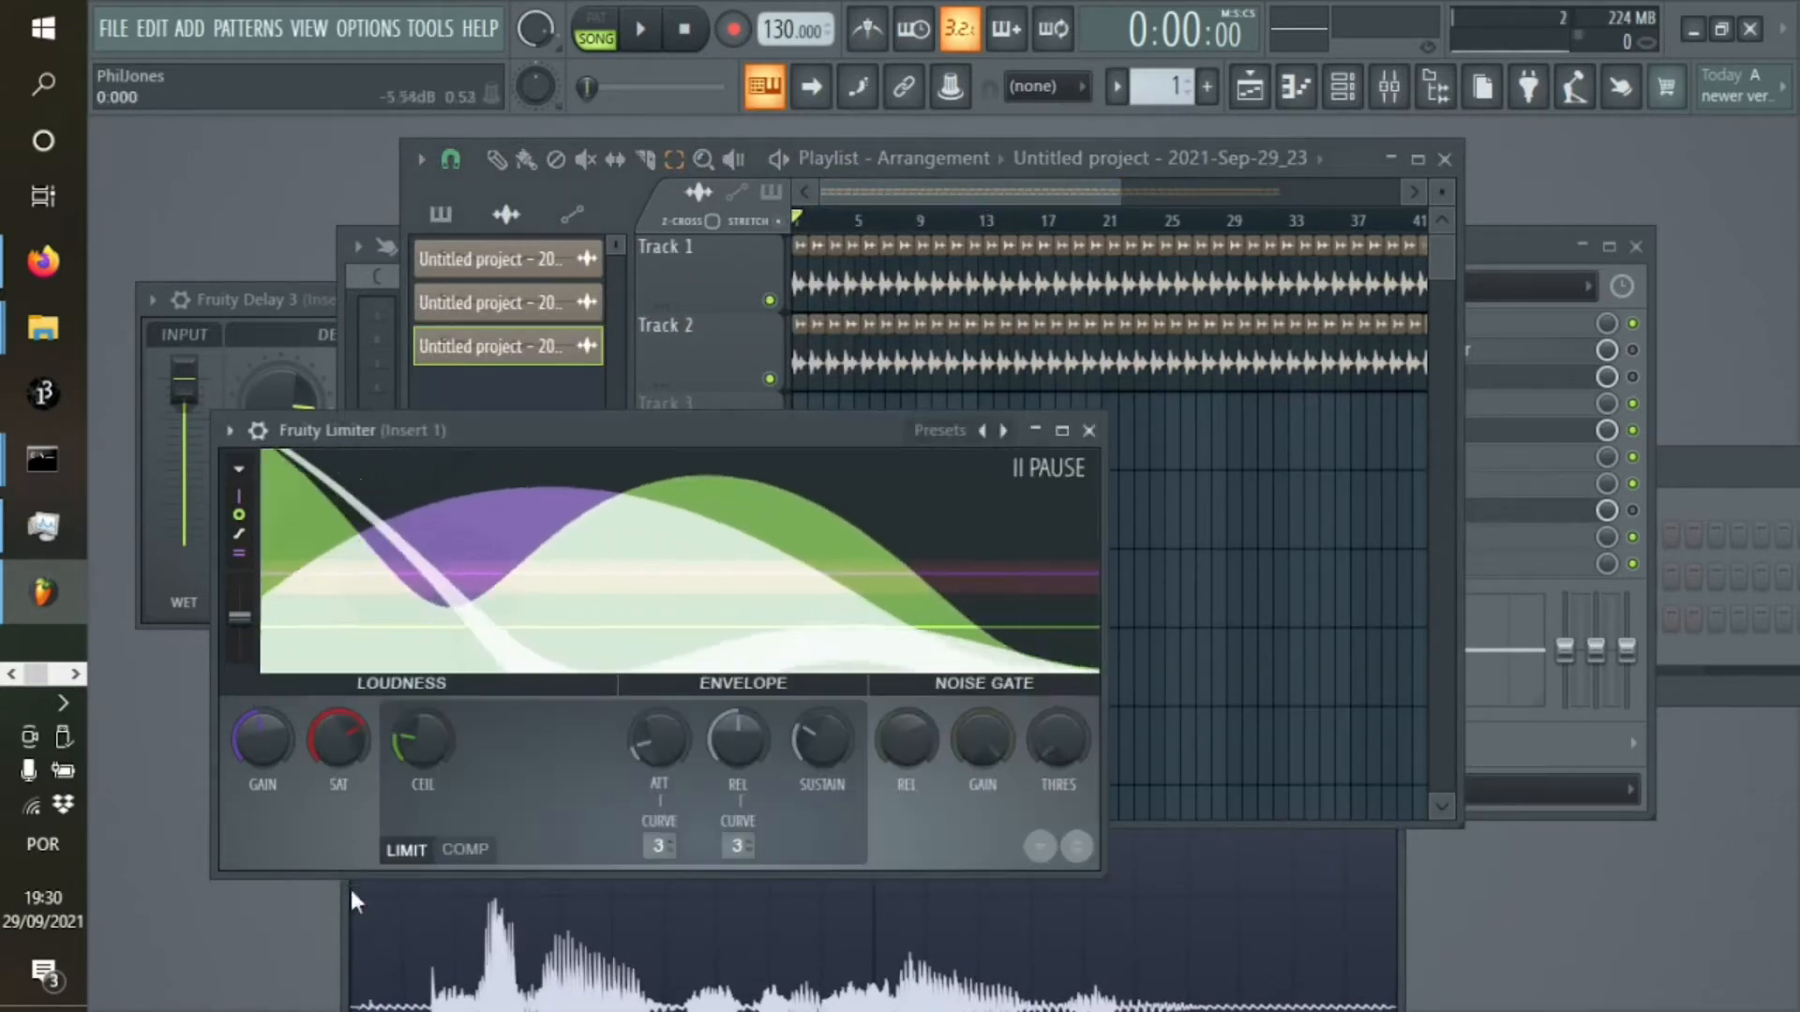
{"action": "left_click", "coordinate": [350, 887]}
{"action": "left_click_drag", "start_coordinate": [1351, 687], "coordinate": [1160, 417]}
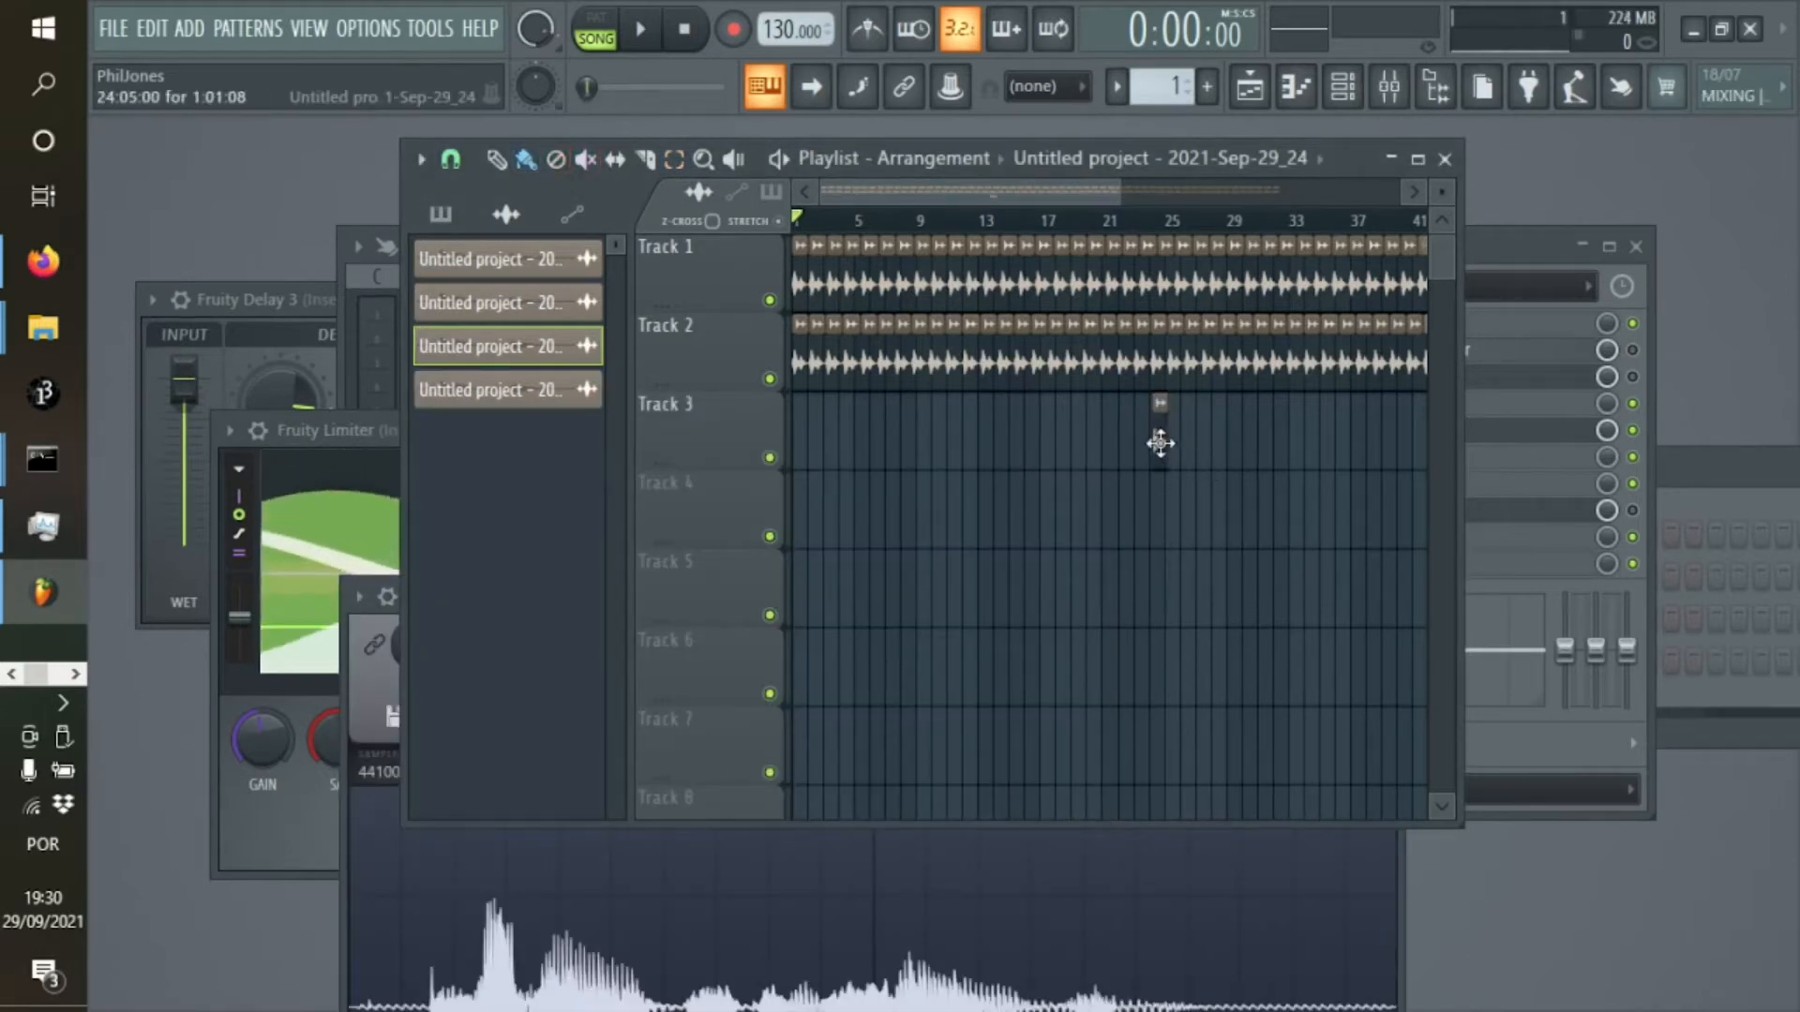
{"action": "left_click", "coordinate": [794, 441]}
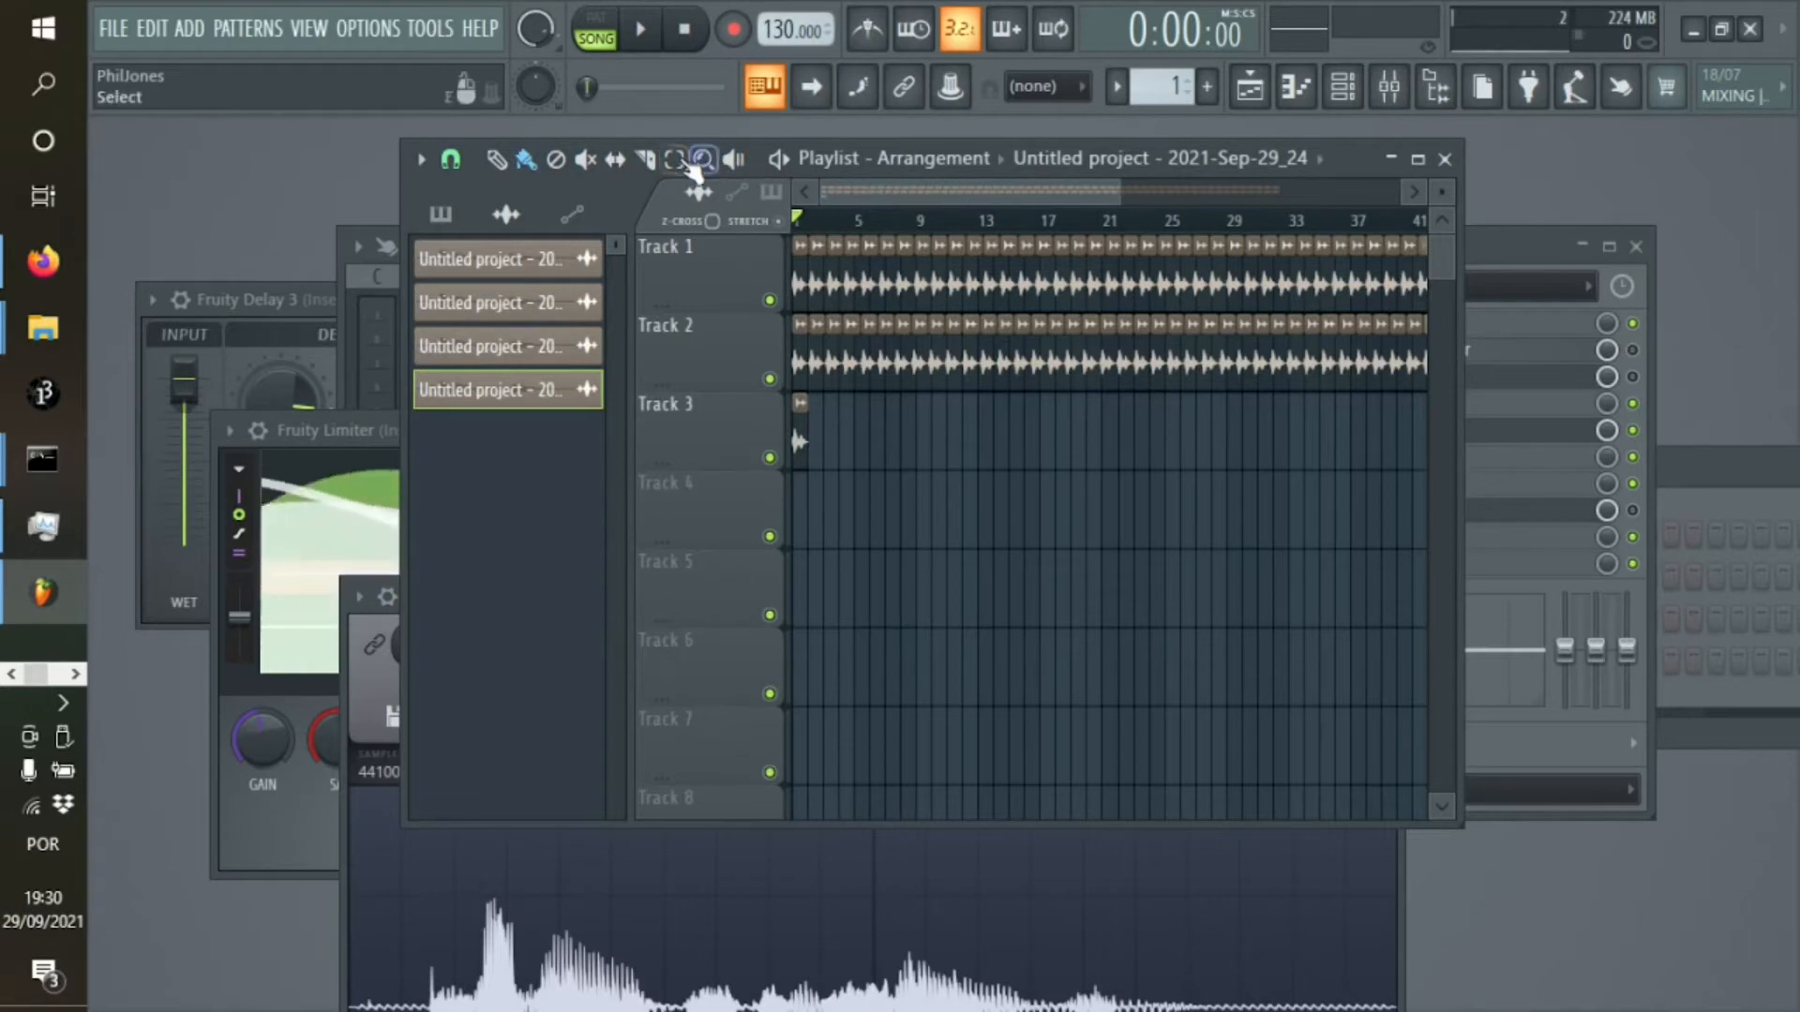
Duplicate the Track 3 clip repeatedly end to end until its row is about as long as Tracks 1 and 2
{"action": "key", "text": "ctrl+b"}
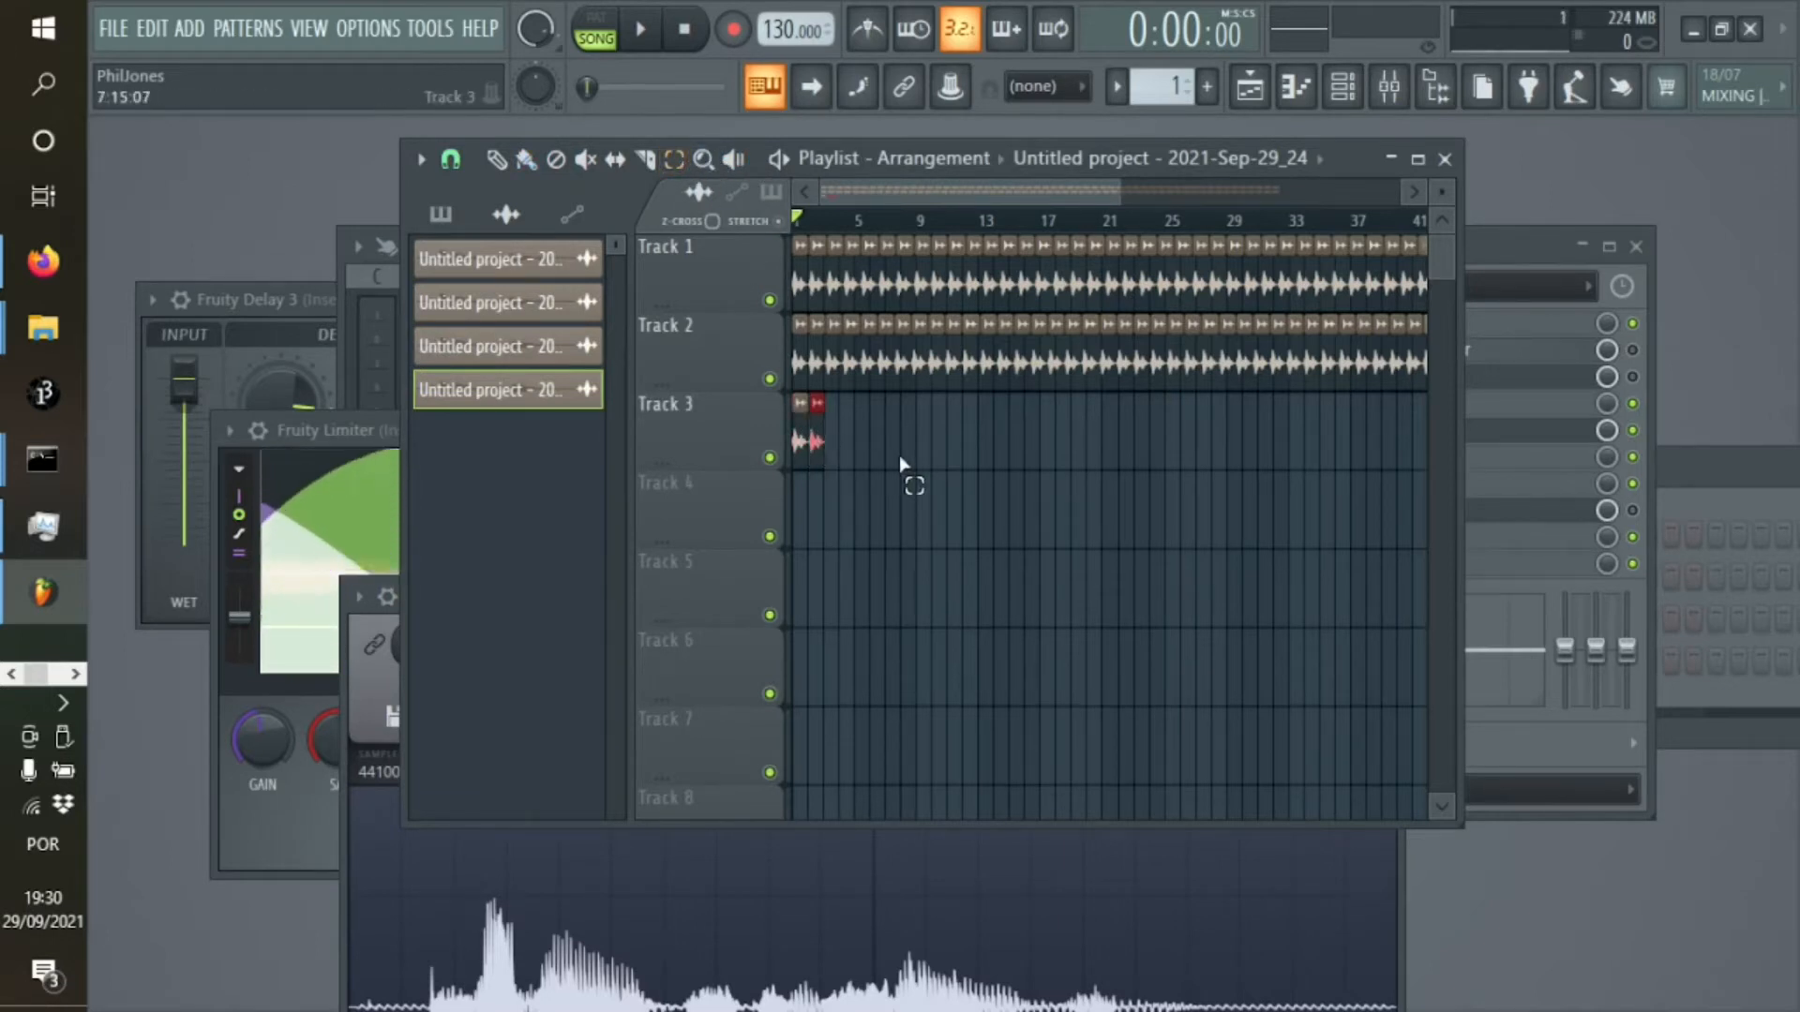
{"action": "key", "text": "ctrl+b"}
{"action": "key", "text": "ctrl+b"}
{"action": "key", "text": "ctrl+b"}
{"action": "key", "text": "ctrl+b"}
{"action": "key", "text": "ctrl+b"}
{"action": "key", "text": "ctrl+b"}
{"action": "key", "text": "ctrl+b"}
{"action": "key", "text": "ctrl+b"}
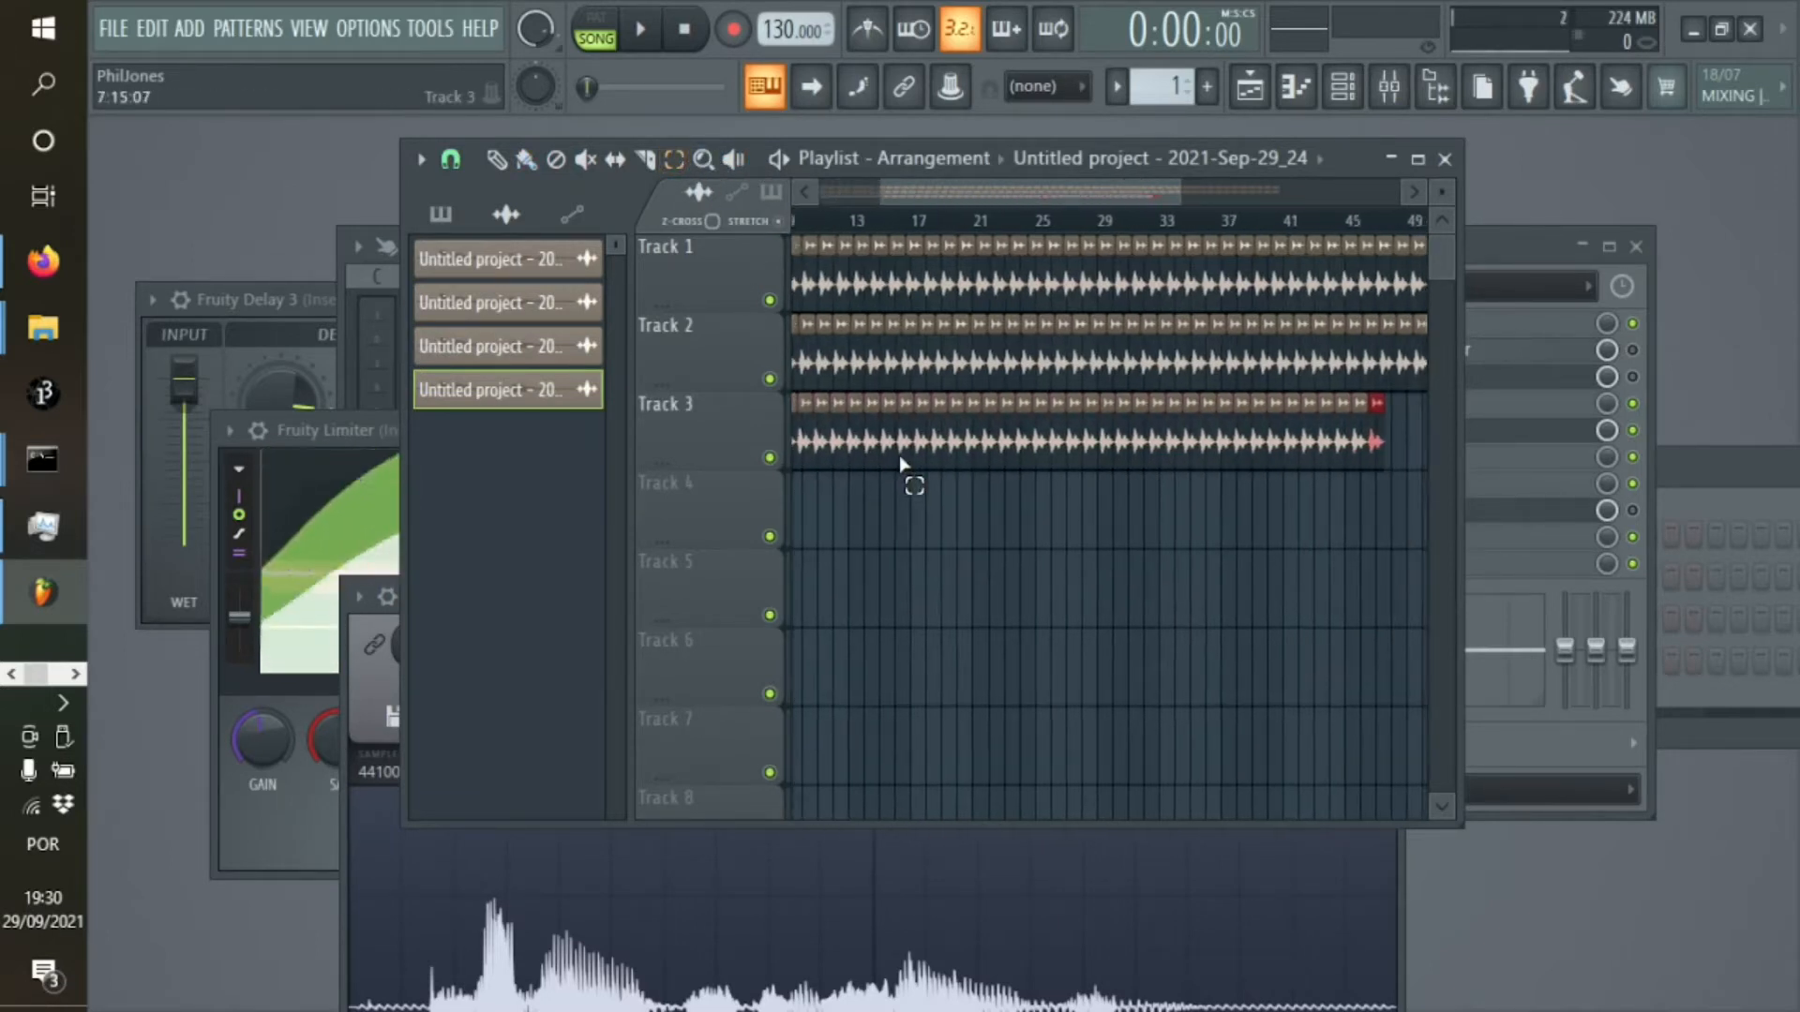
{"action": "key", "text": "ctrl+b"}
{"action": "key", "text": "ctrl+b"}
{"action": "key", "text": "ctrl+b"}
{"action": "key", "text": "ctrl+b"}
{"action": "key", "text": "ctrl+b"}
{"action": "key", "text": "ctrl+b"}
{"action": "key", "text": "ctrl+b"}
{"action": "key", "text": "ctrl+b"}
{"action": "key", "text": "ctrl+b"}
{"action": "key", "text": "ctrl+b"}
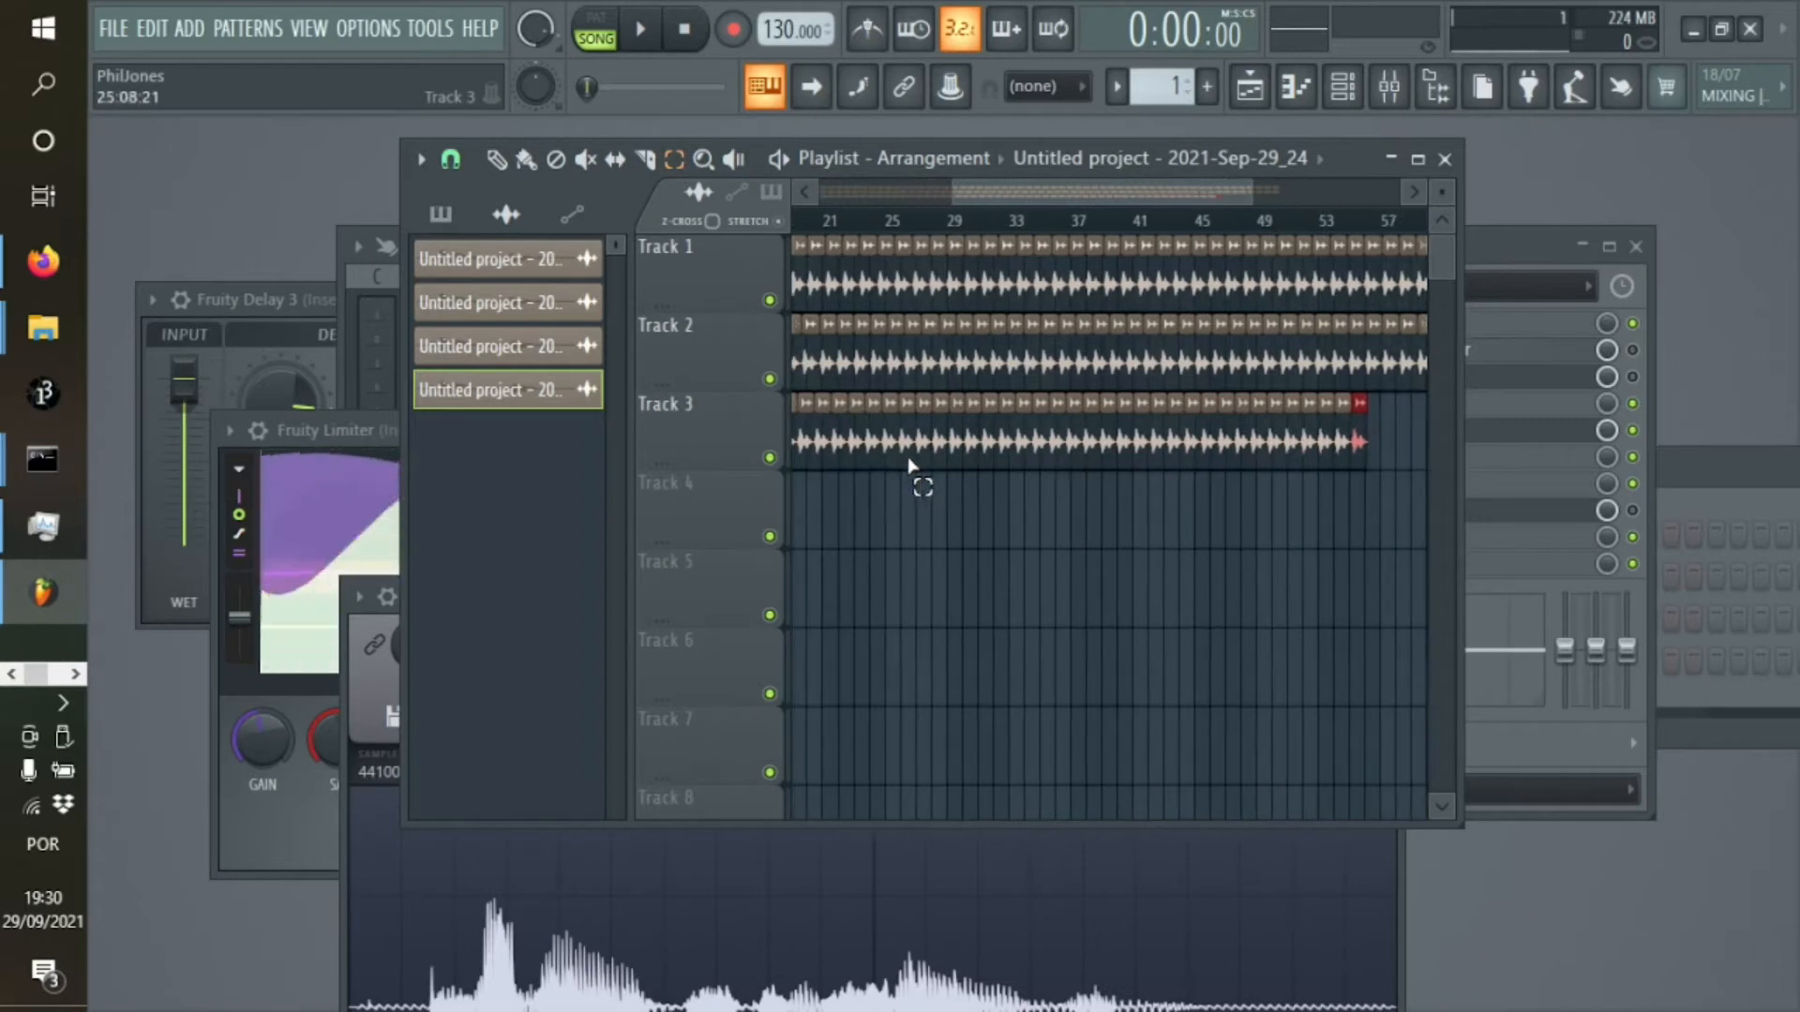
Play the arrangement from bar 1 to listen to all three vocal tracks together, and stop playback
{"action": "left_click_drag", "start_coordinate": [1087, 195], "coordinate": [458, 132]}
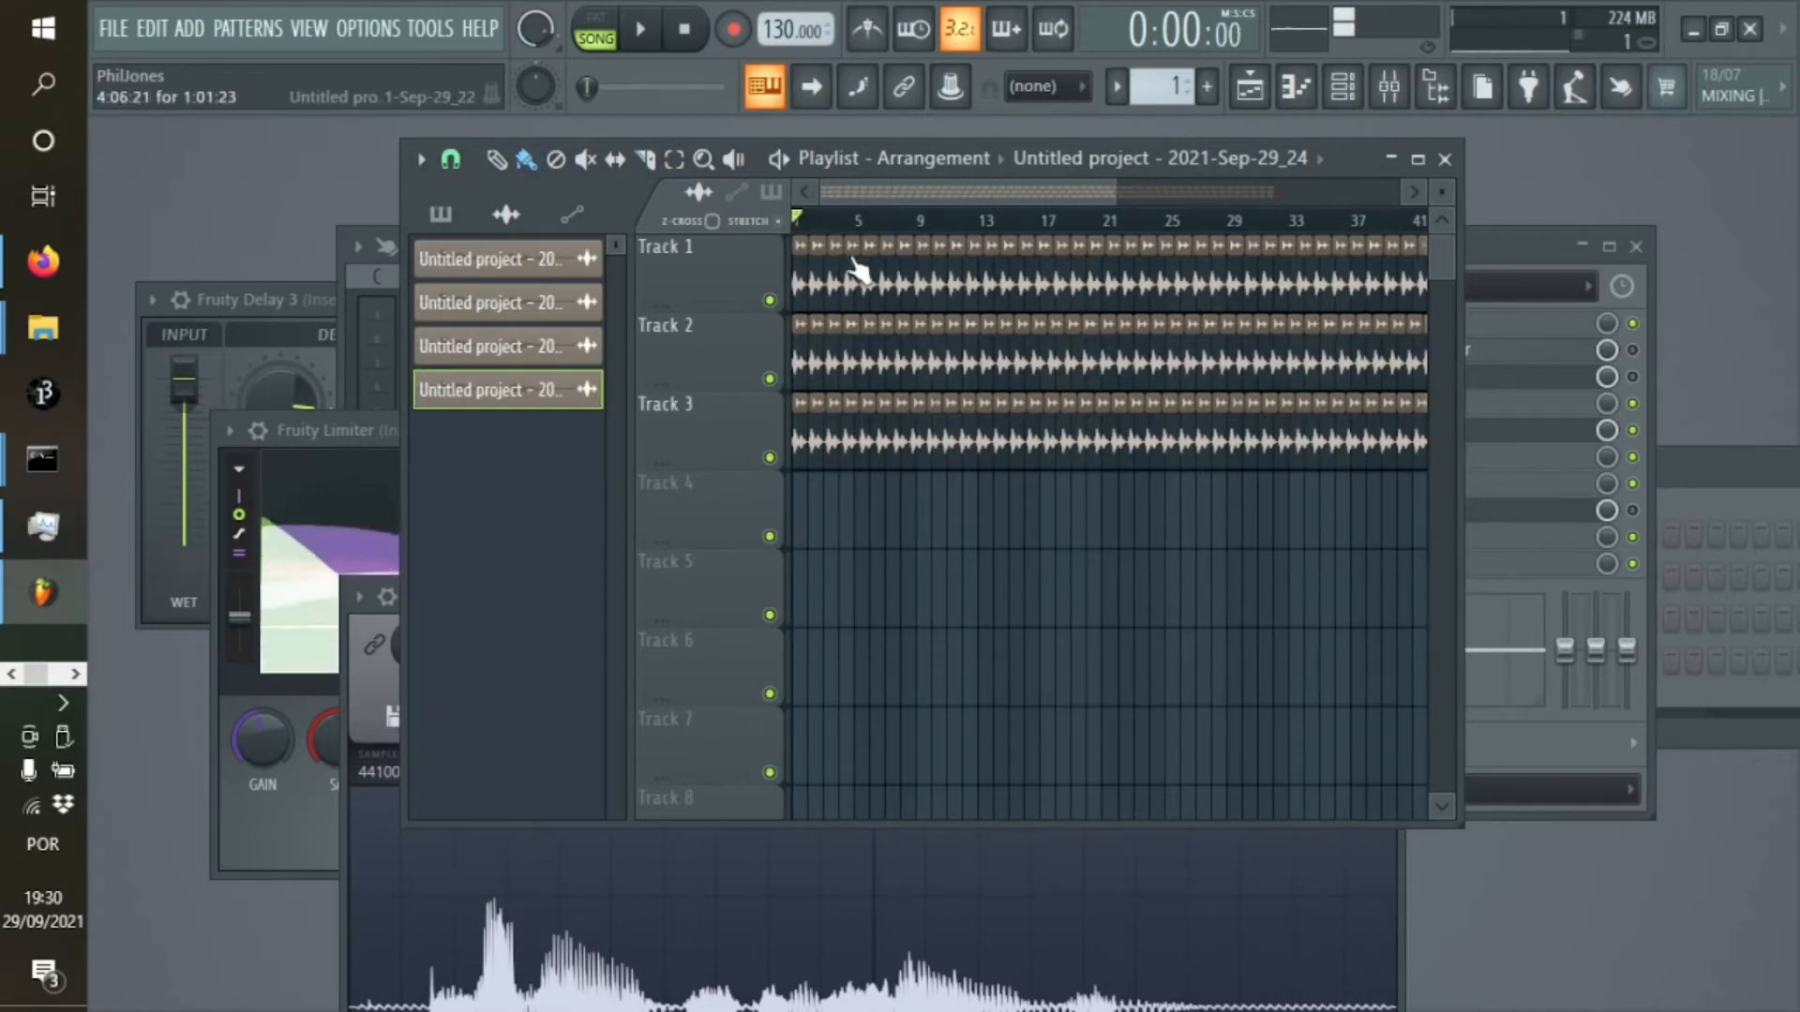
{"action": "key", "text": "space"}
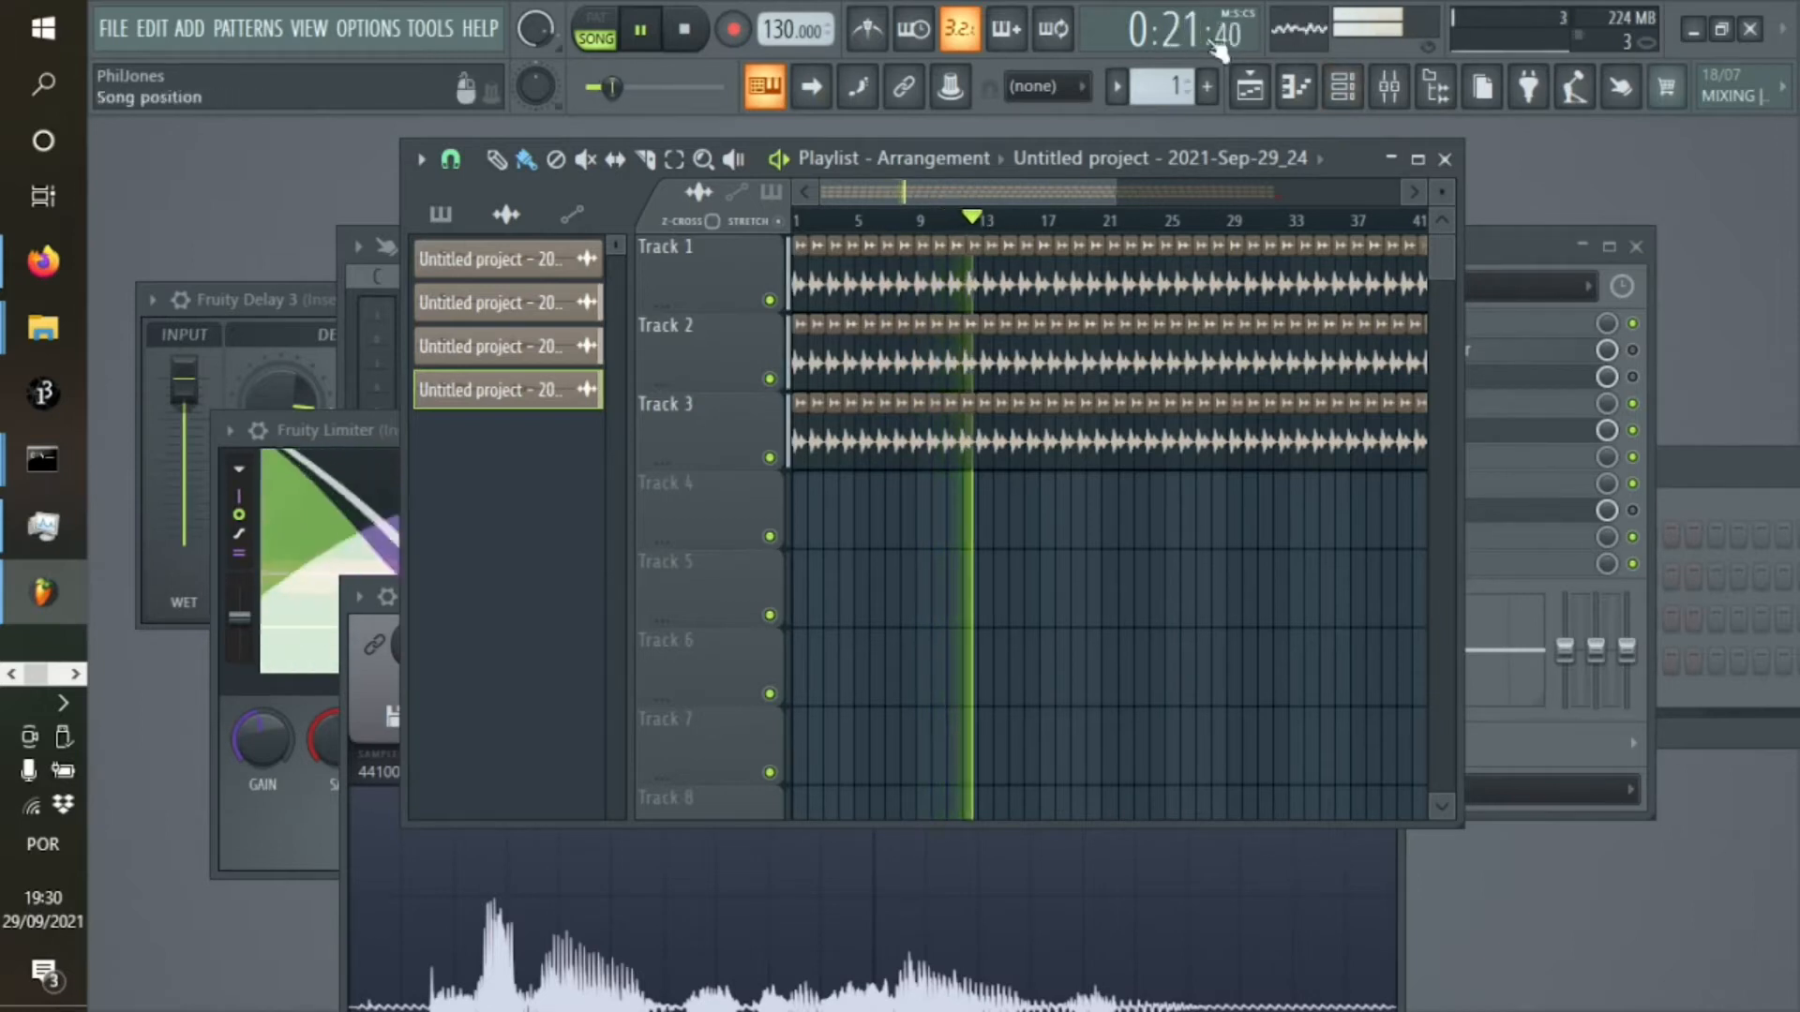
{"action": "left_click", "coordinate": [685, 36]}
Enable the Fruity Limiter on mixer Insert 1, and play the arrangement with the playlist in front
{"action": "left_click", "coordinate": [1522, 240]}
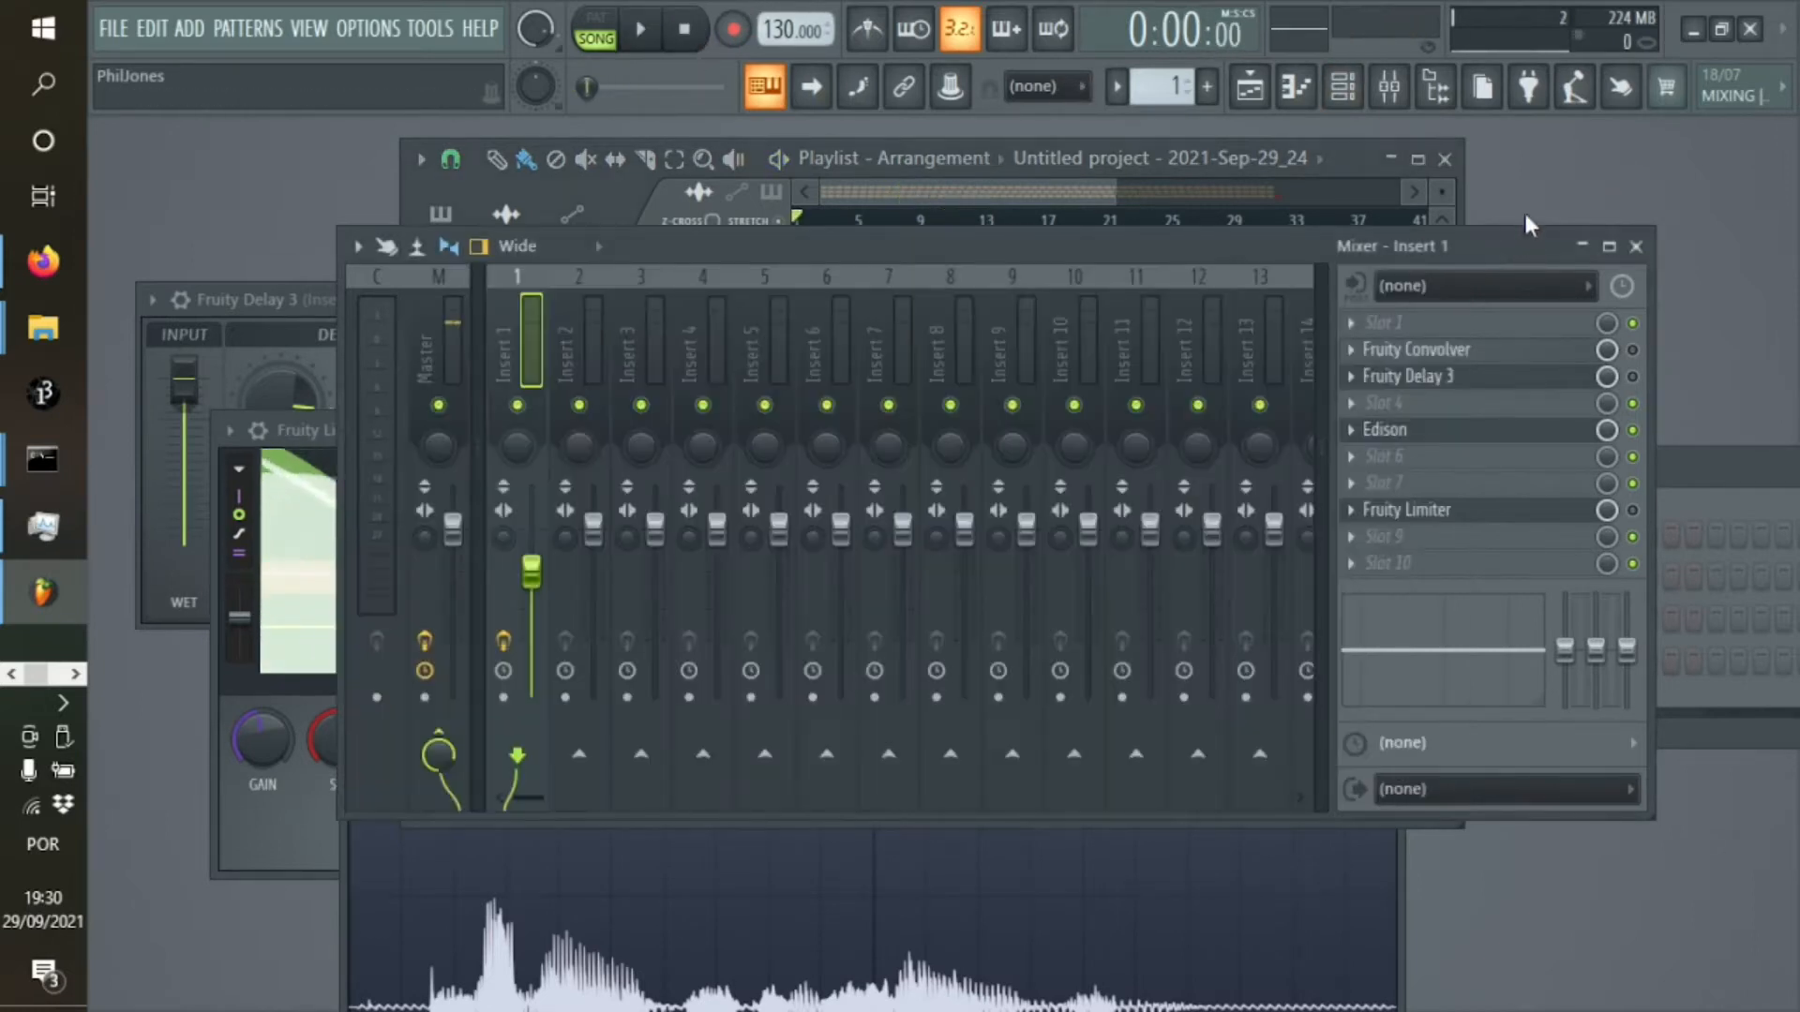
{"action": "left_click", "coordinate": [1633, 511]}
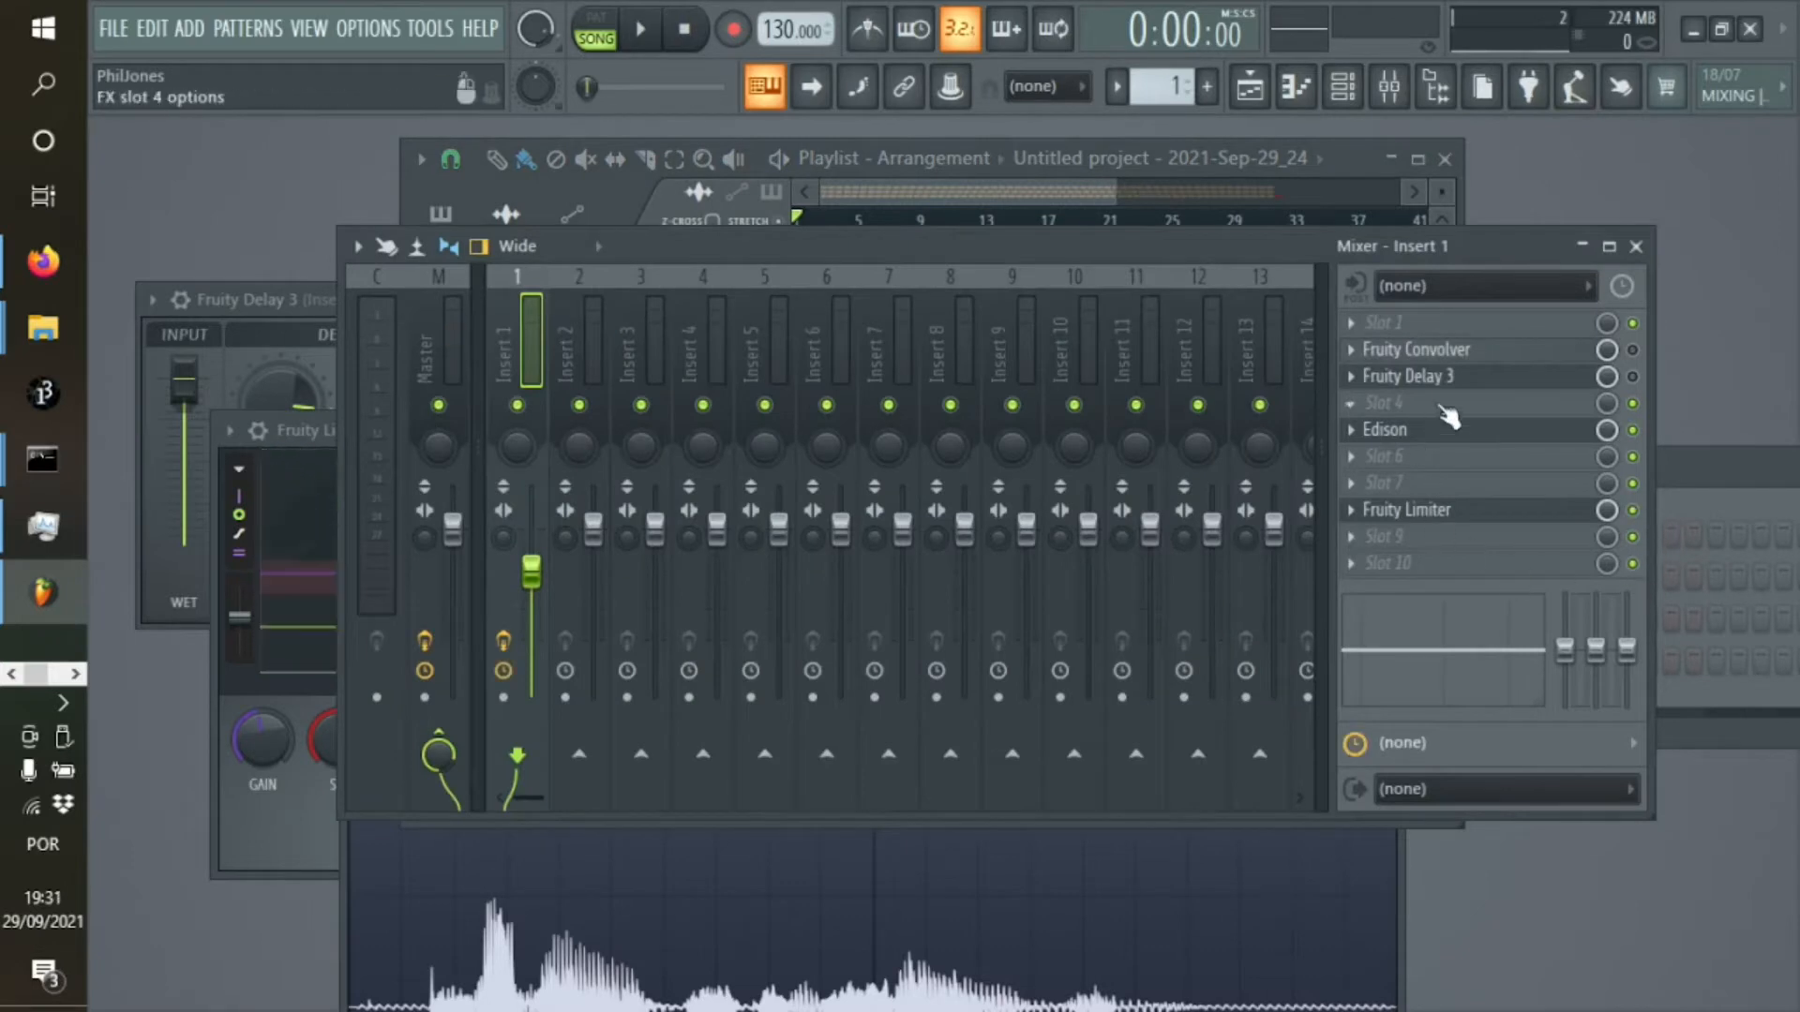
{"action": "key", "text": "space"}
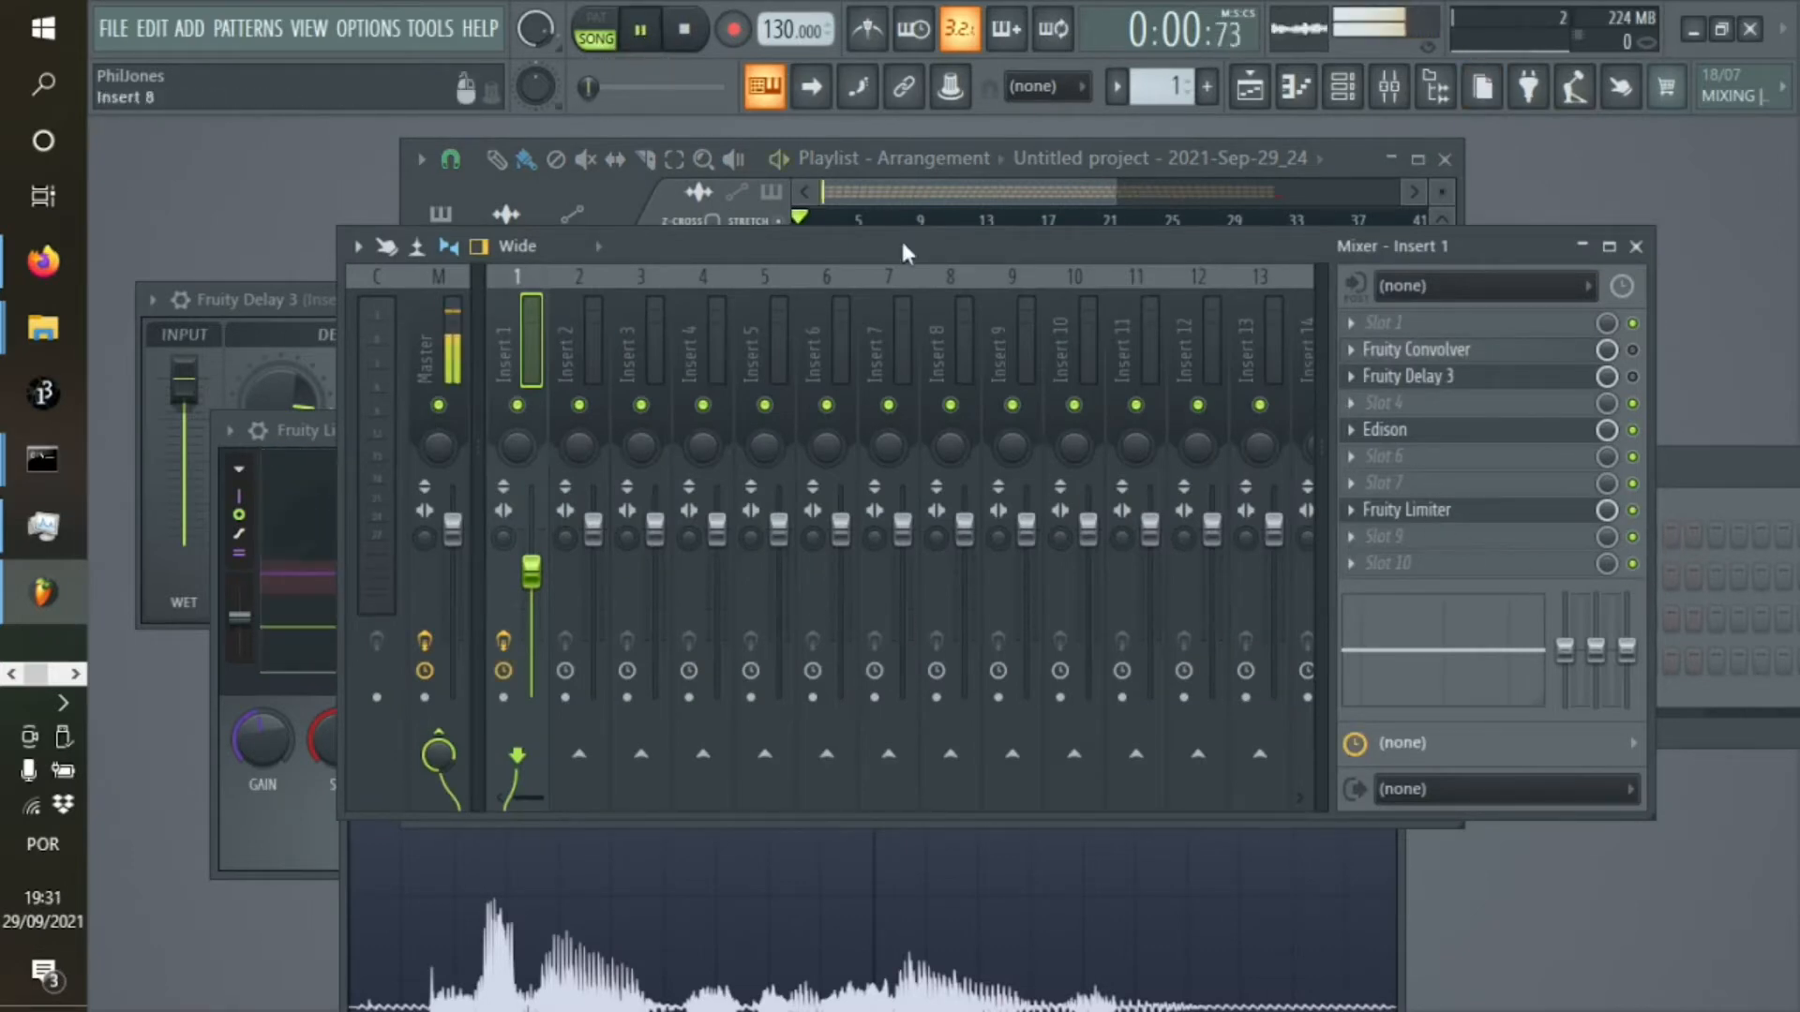
{"action": "left_click", "coordinate": [1342, 159]}
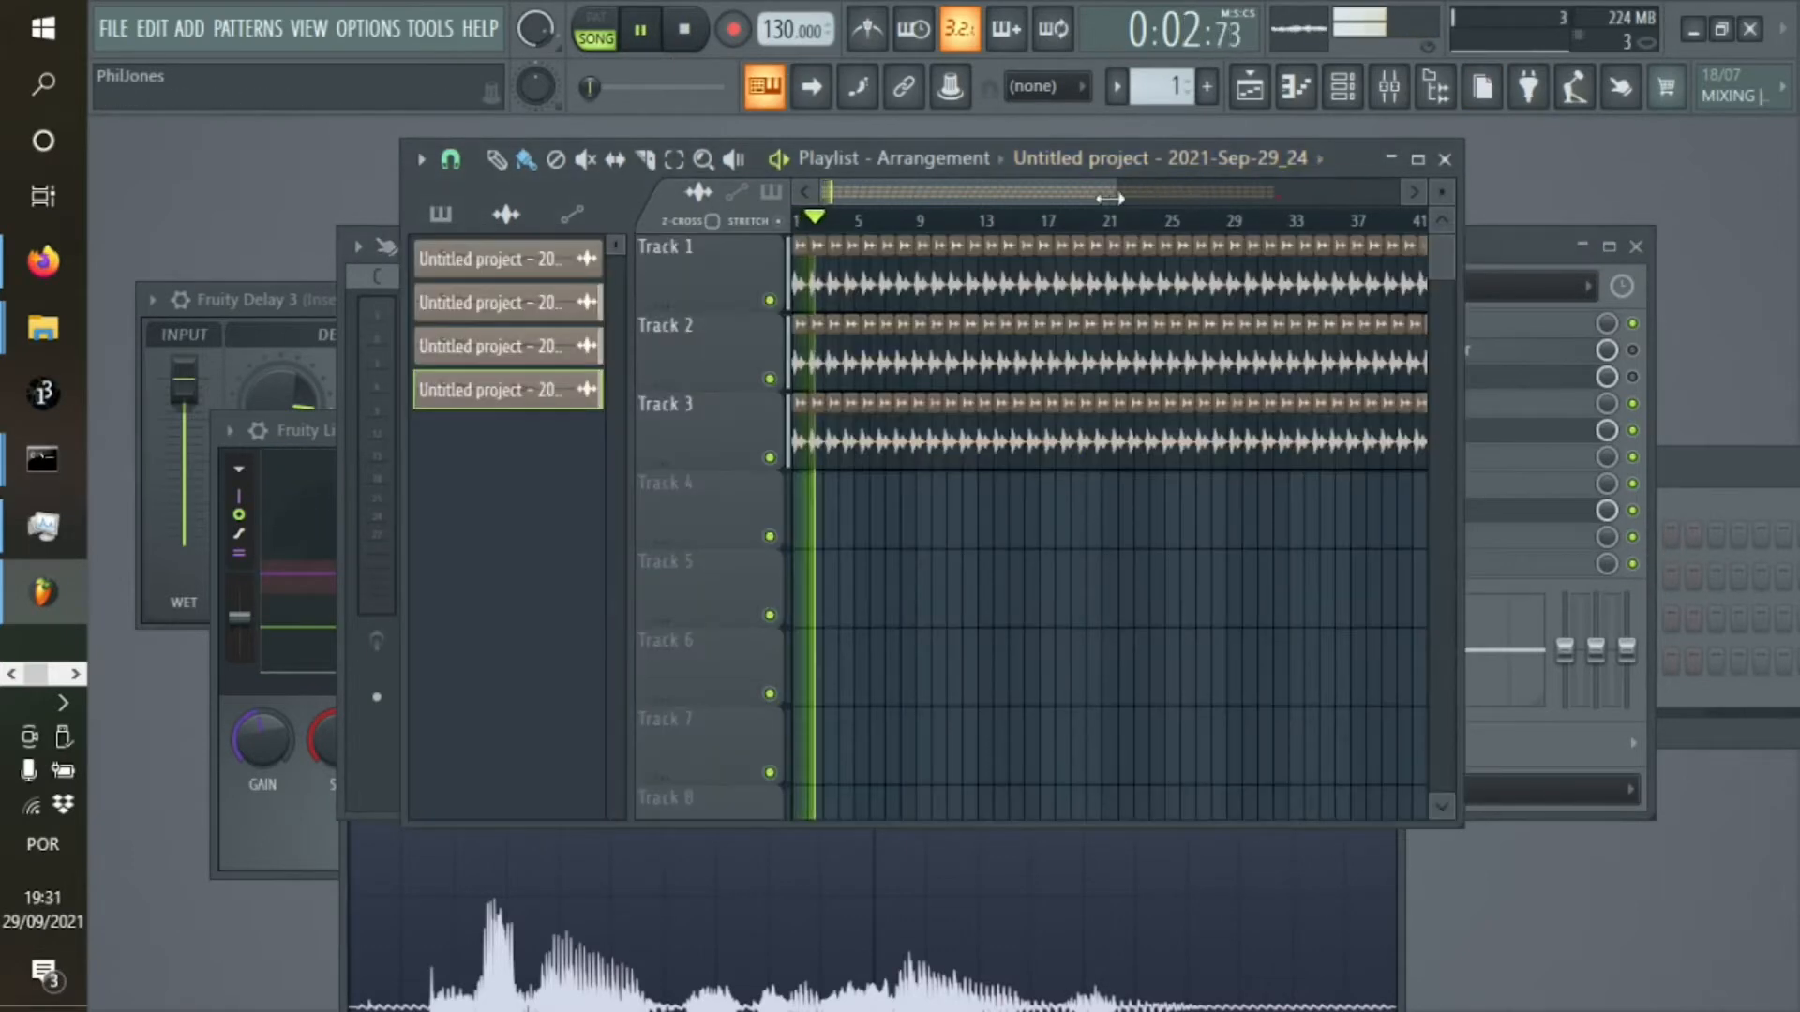
Restart the three-track arrangement from about bar 38 to hear how the voices have drifted, and stop playback
{"action": "key", "text": "space"}
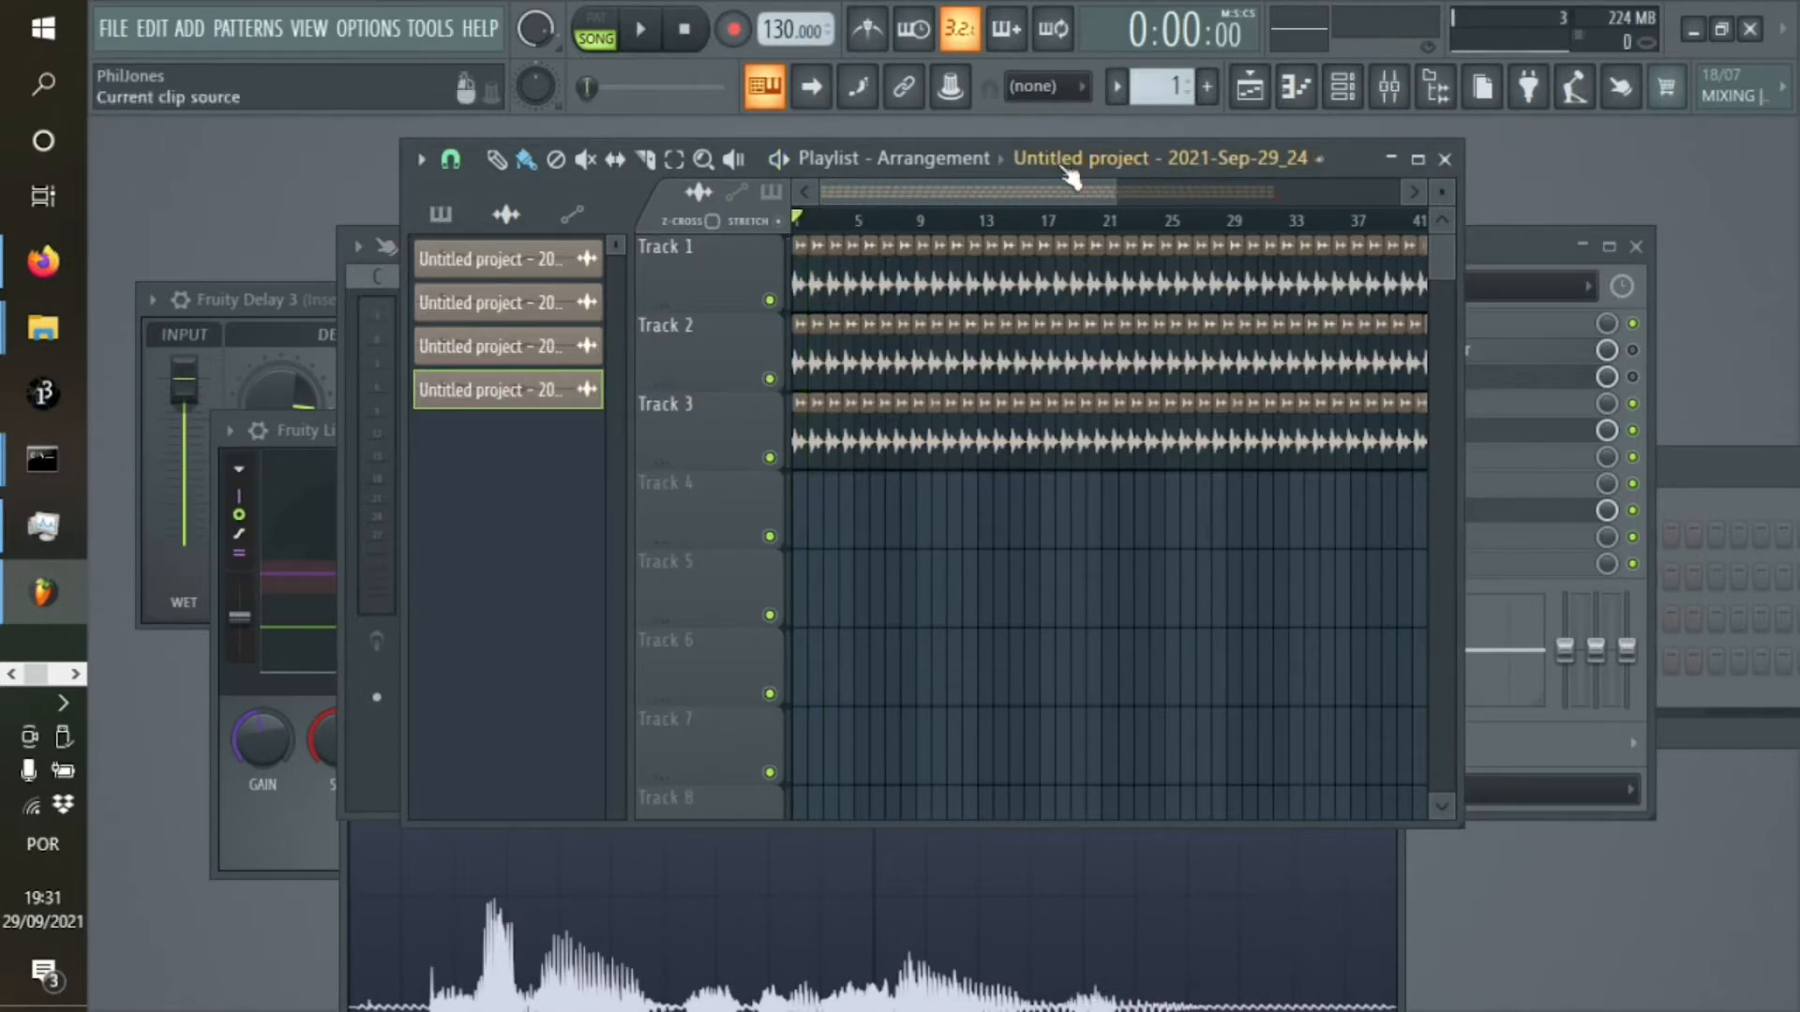
{"action": "left_click_drag", "start_coordinate": [1113, 198], "coordinate": [1292, 192]}
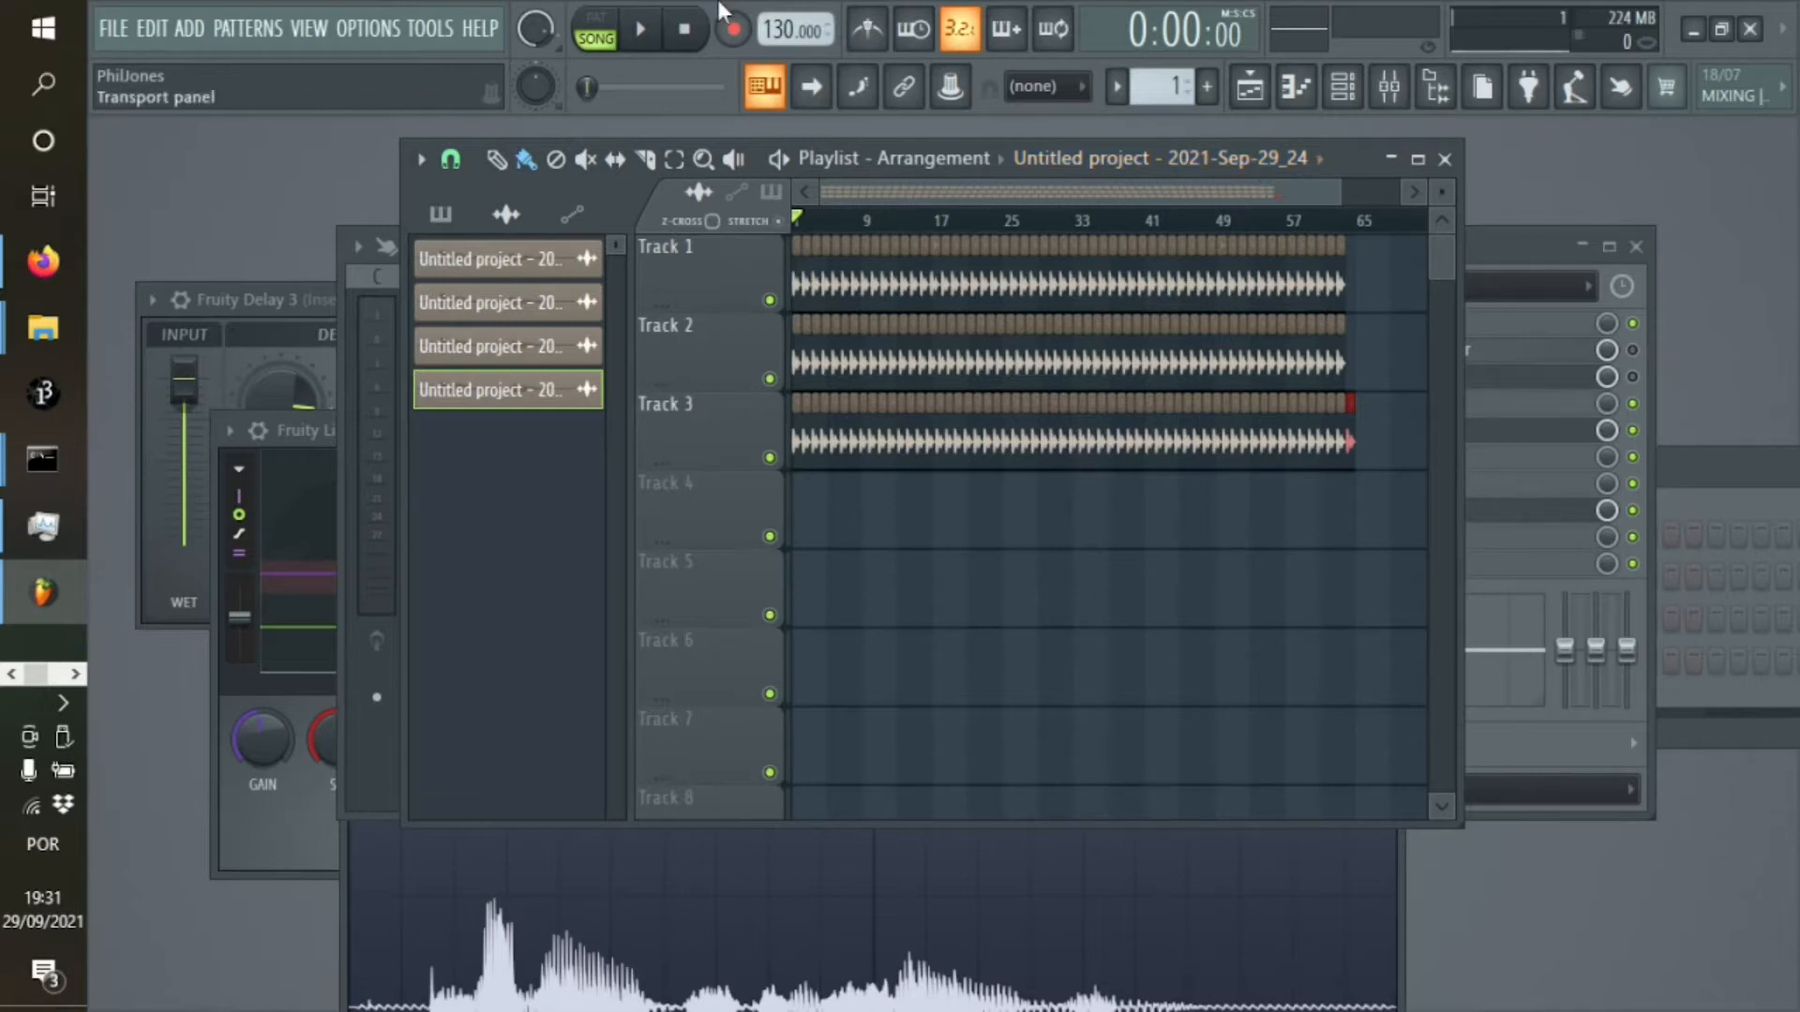
{"action": "left_click", "coordinate": [1135, 225]}
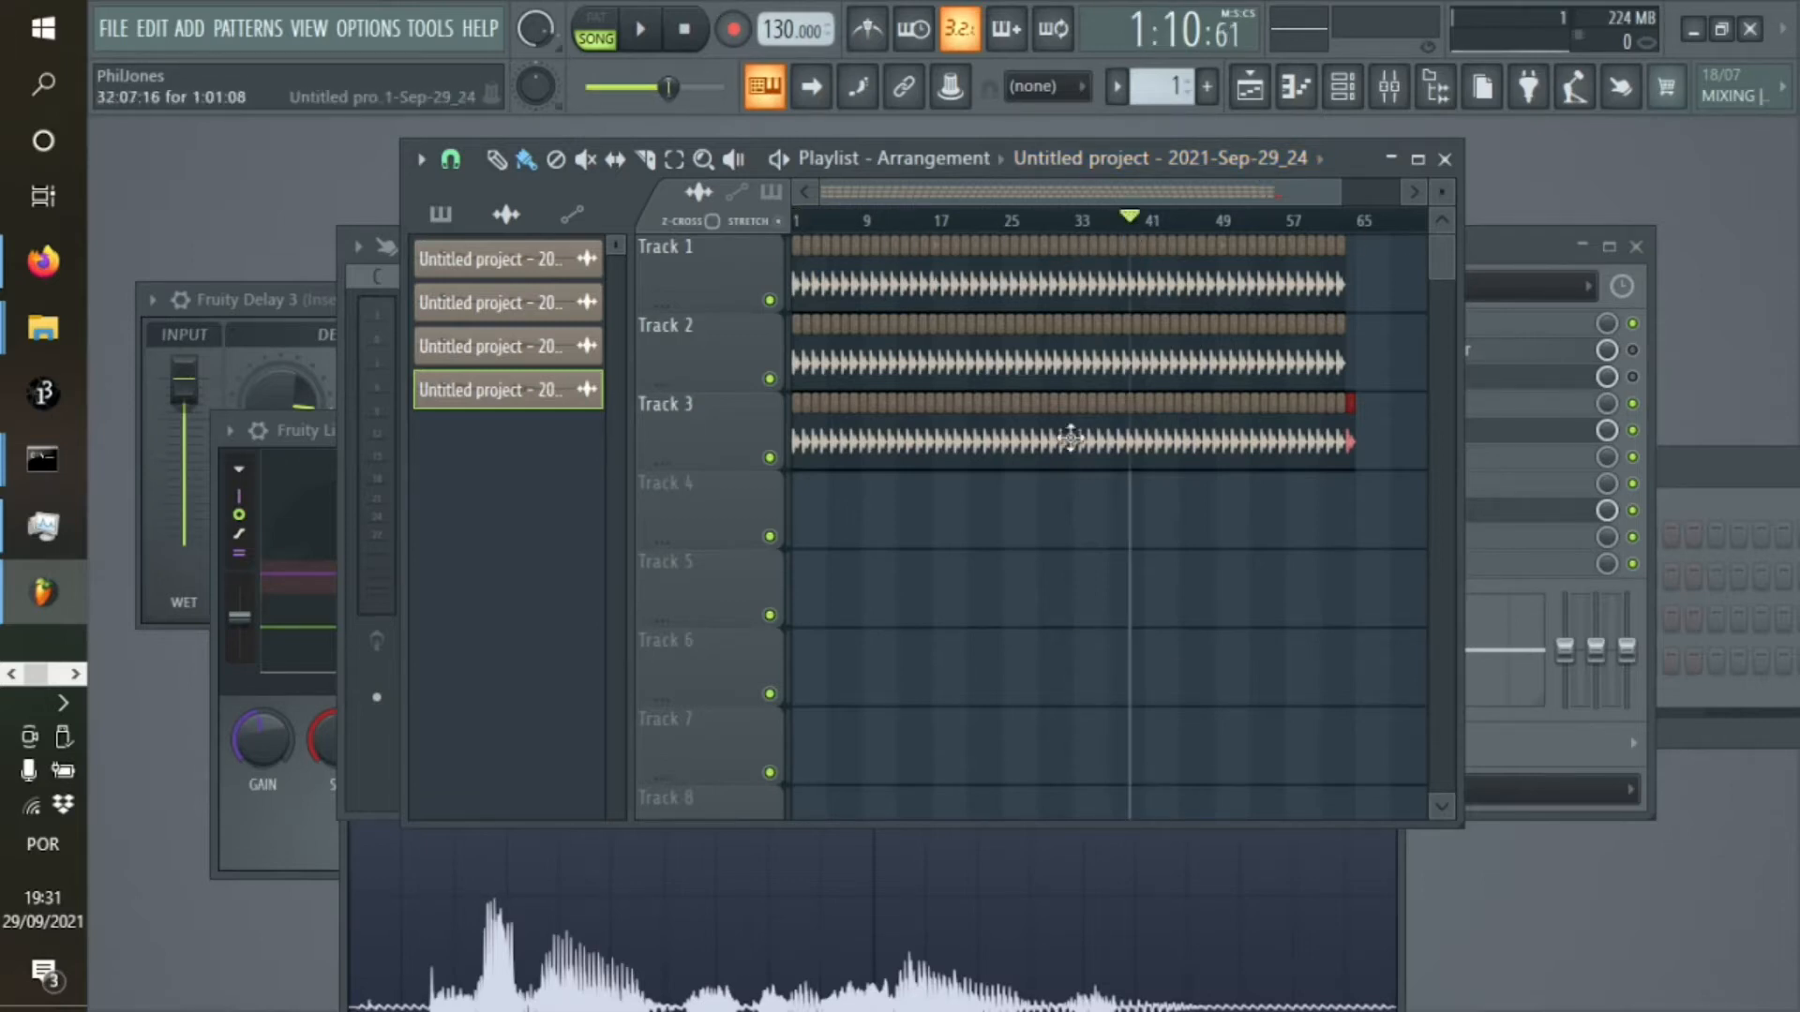
{"action": "left_click", "coordinate": [654, 38]}
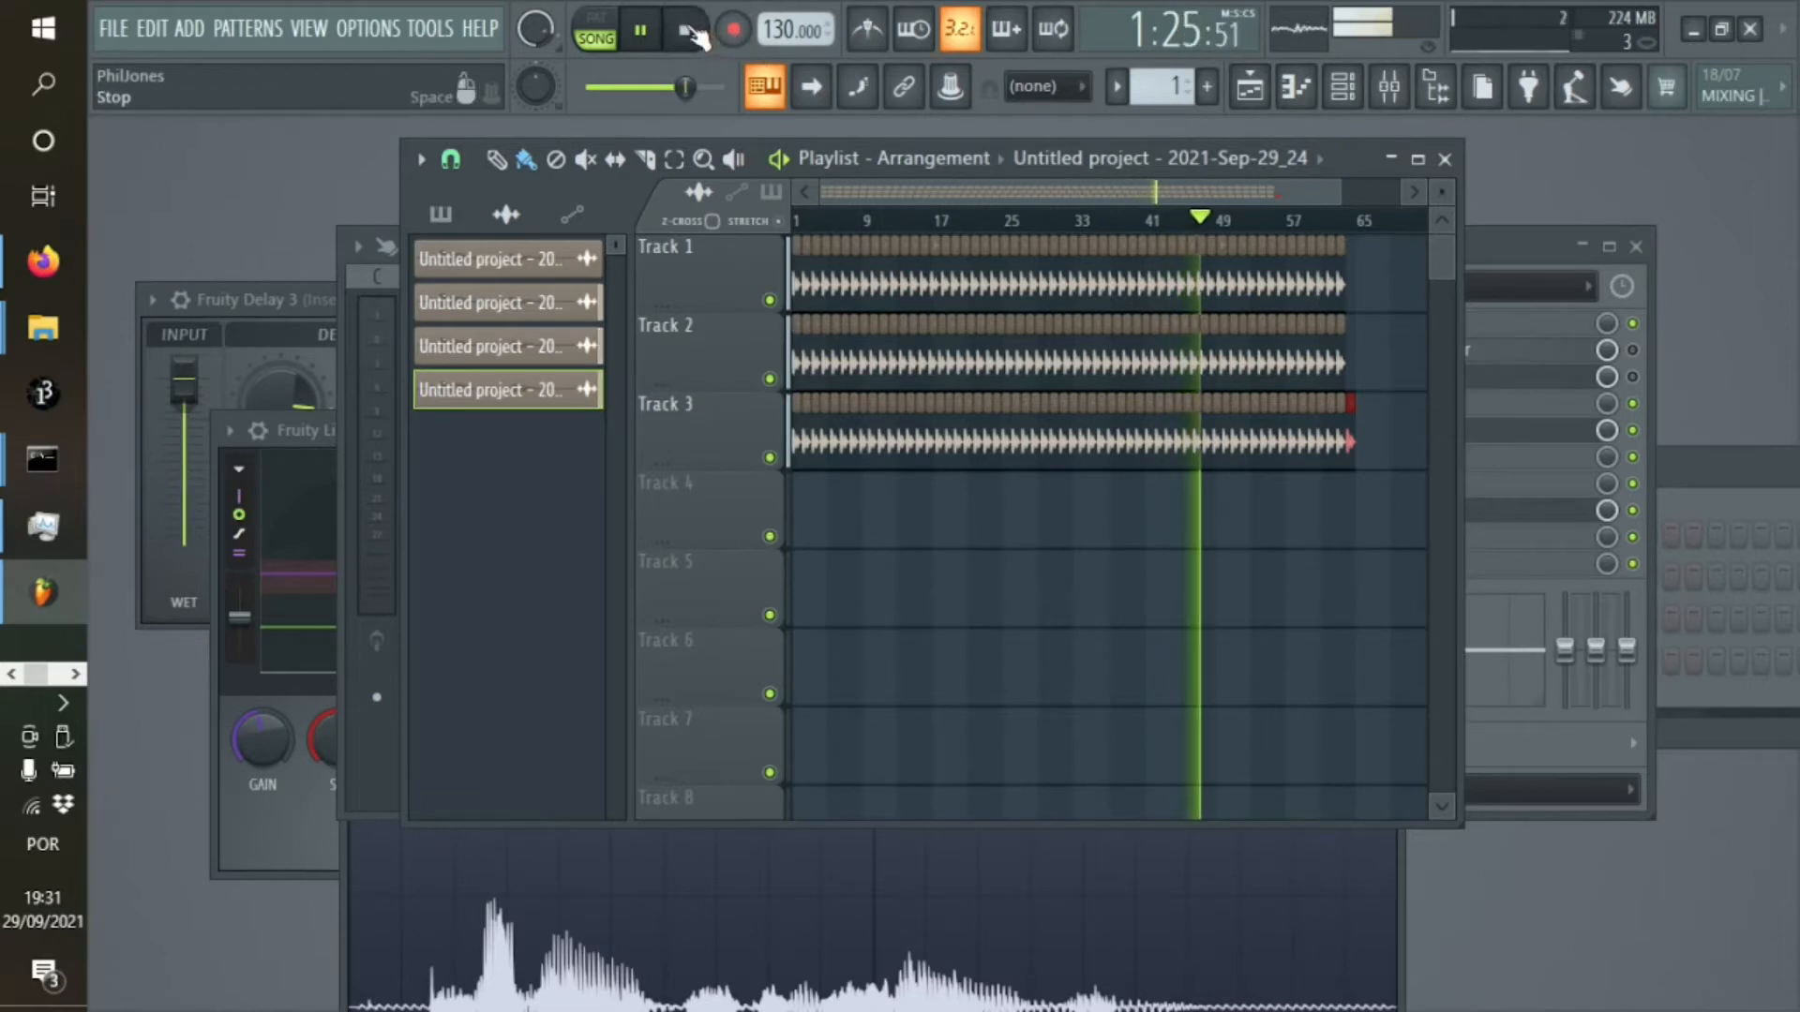
{"action": "key", "text": "space"}
Trim the end of the voice recording in Edison, keeping only the range from 0:000 to 1:956
{"action": "left_click", "coordinate": [336, 908]}
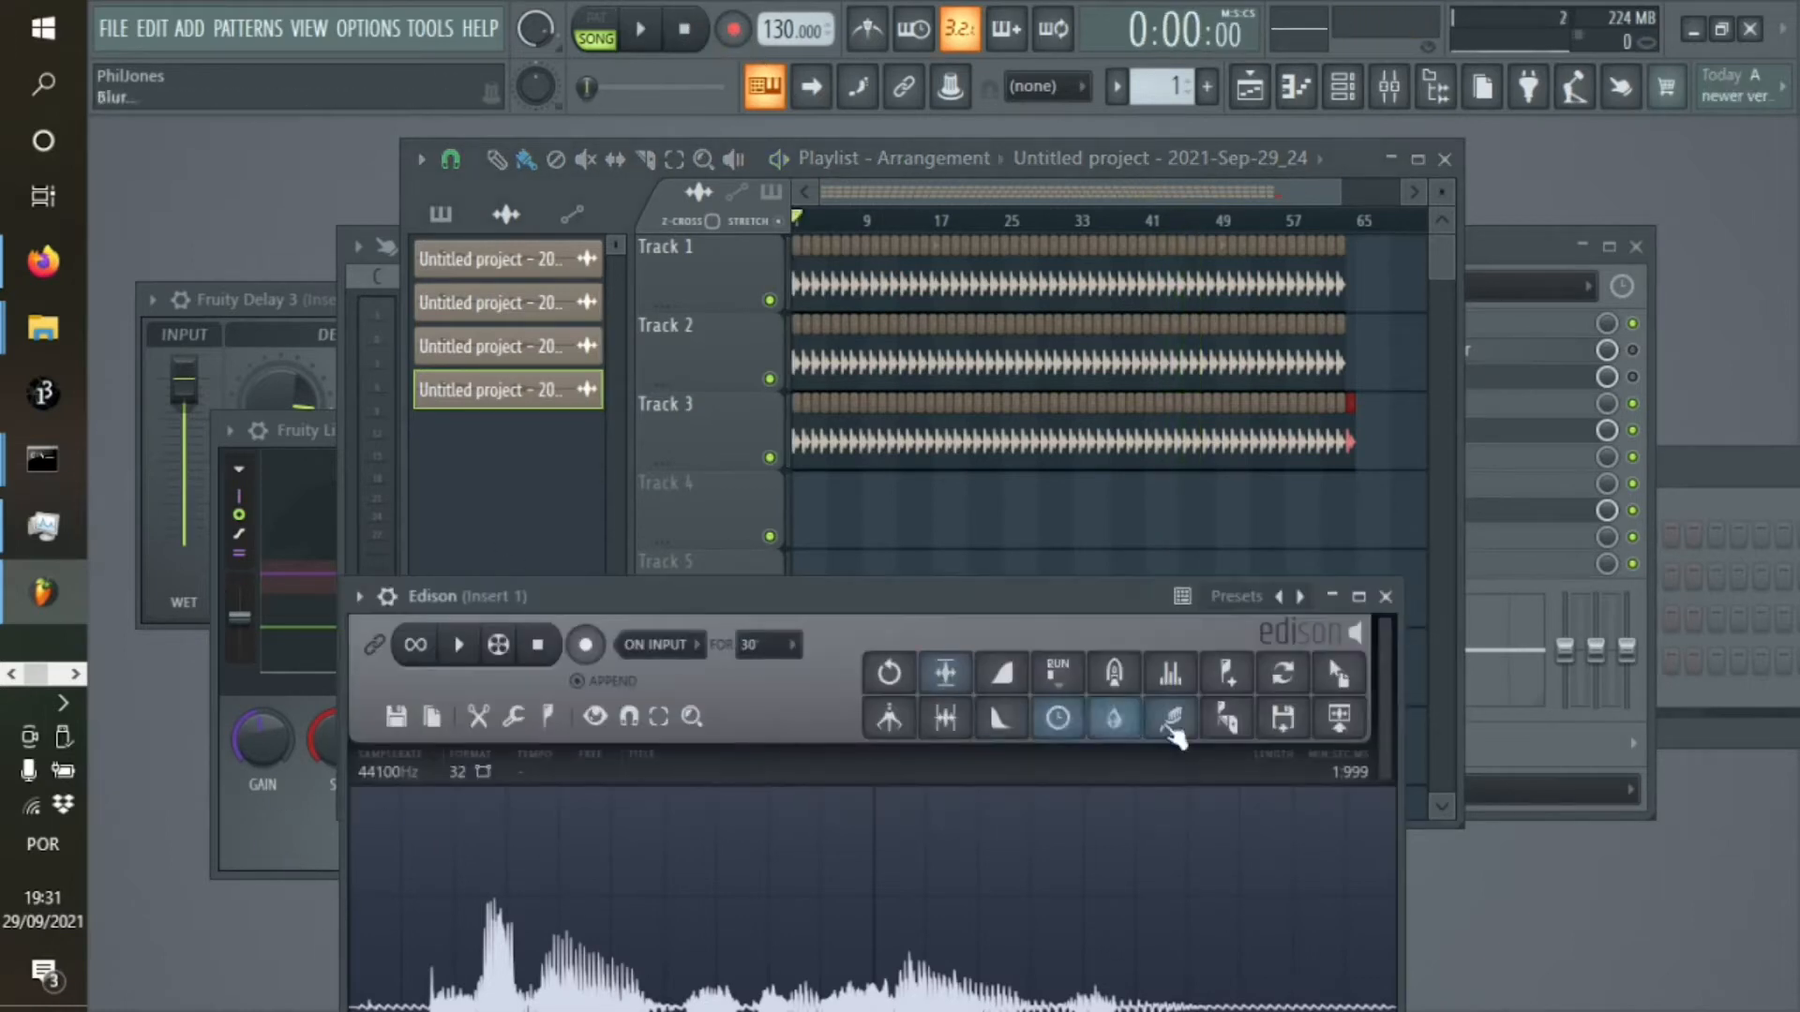
{"action": "left_click_drag", "start_coordinate": [1090, 596], "coordinate": [988, 361]}
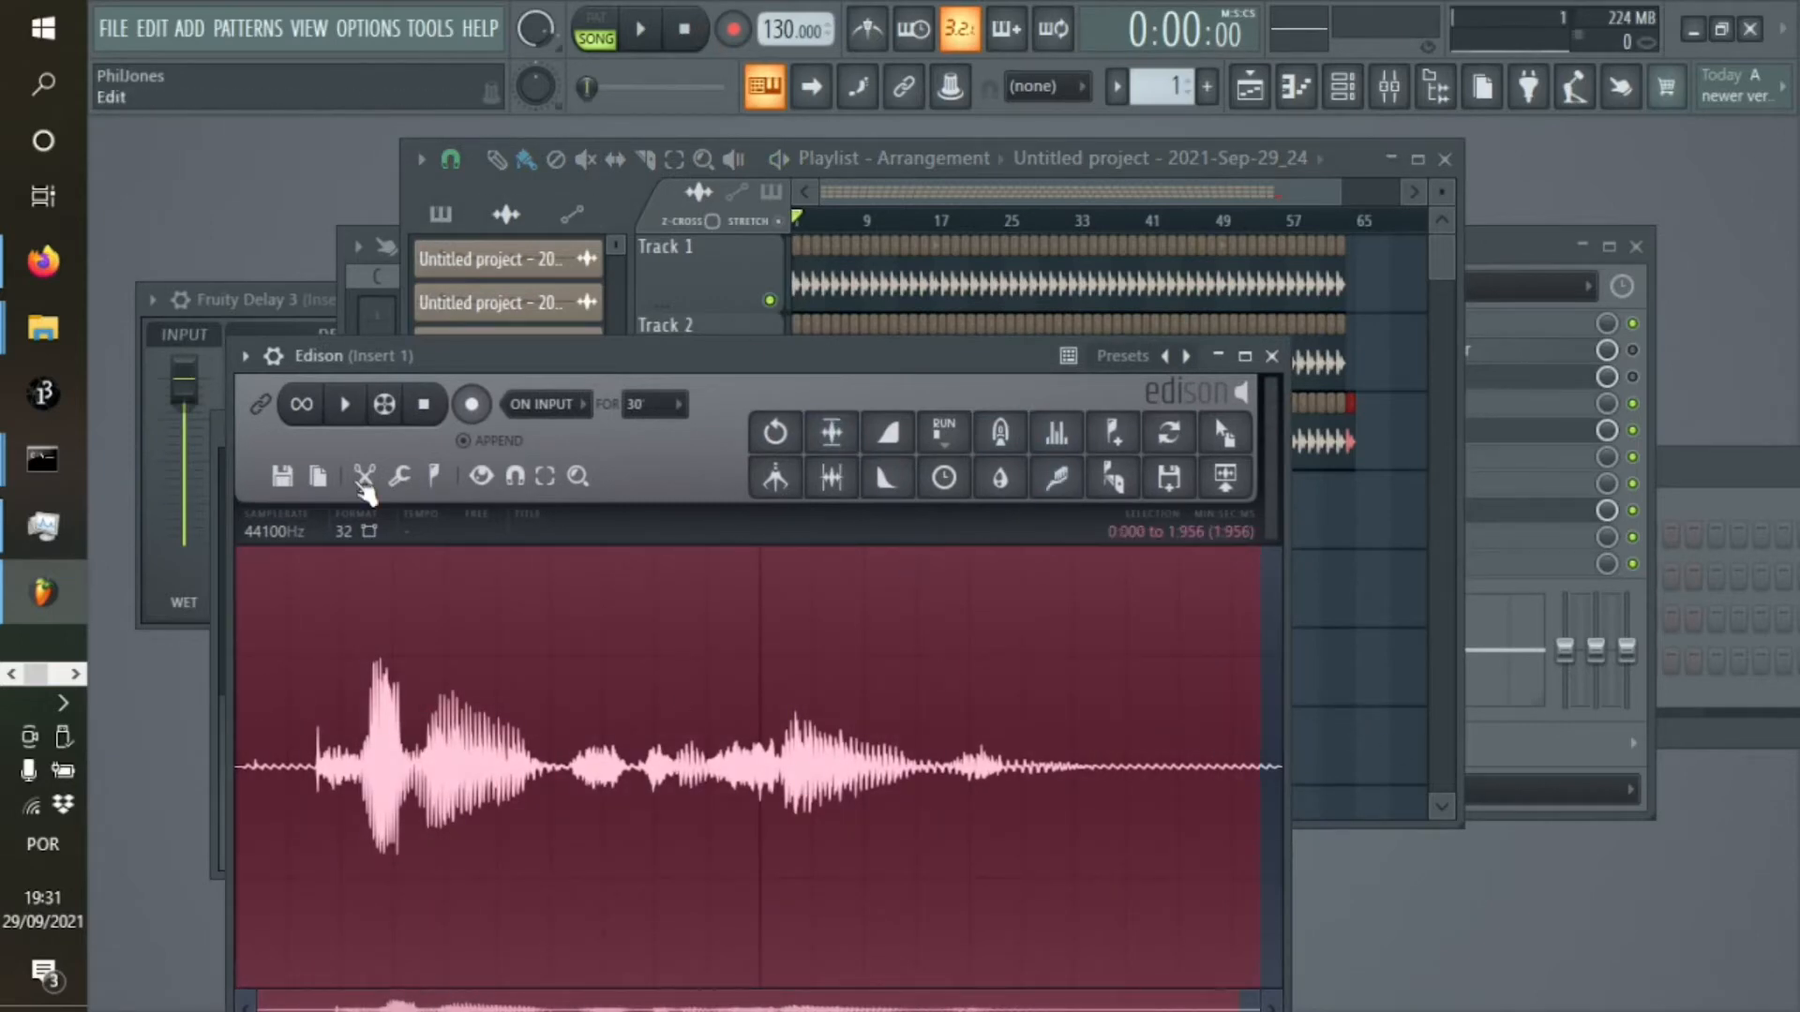
{"action": "left_click", "coordinate": [365, 482]}
{"action": "left_click", "coordinate": [442, 853]}
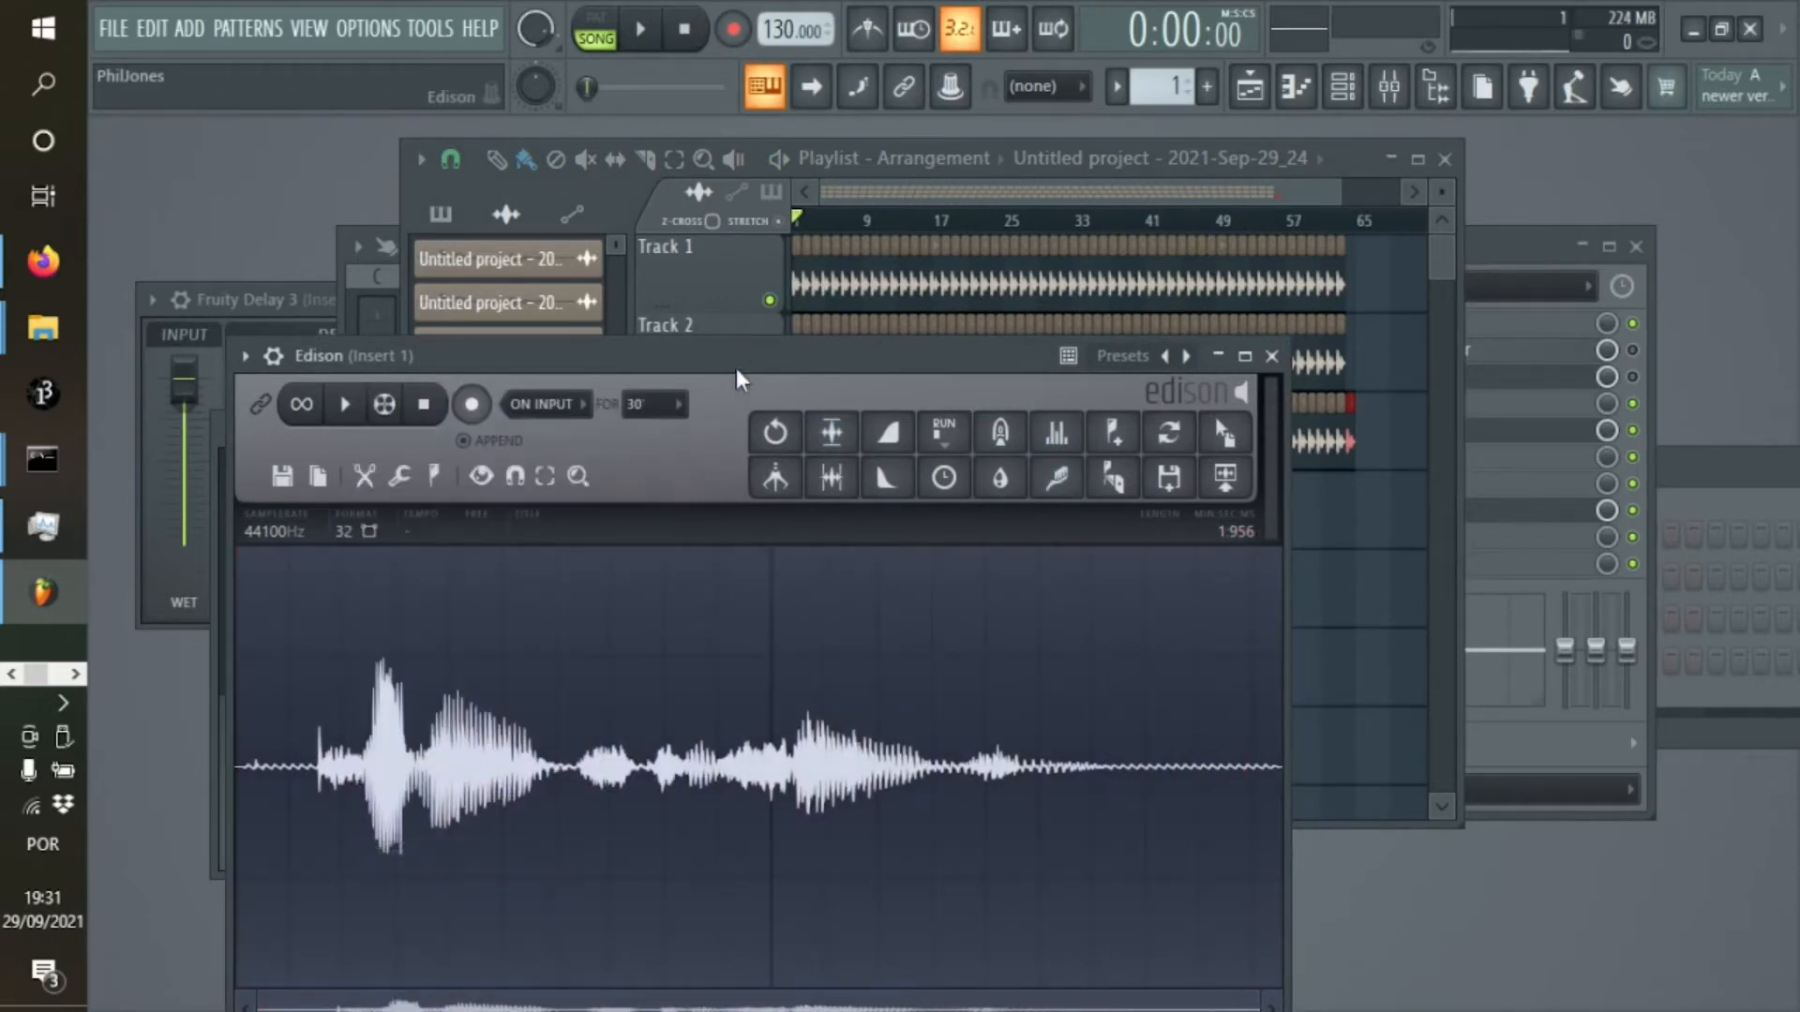
Place the shortened Edison sample on Track 4 from bar 1 and repeat it end to end to about the other rows' length
{"action": "left_click_drag", "start_coordinate": [740, 358], "coordinate": [519, 690]}
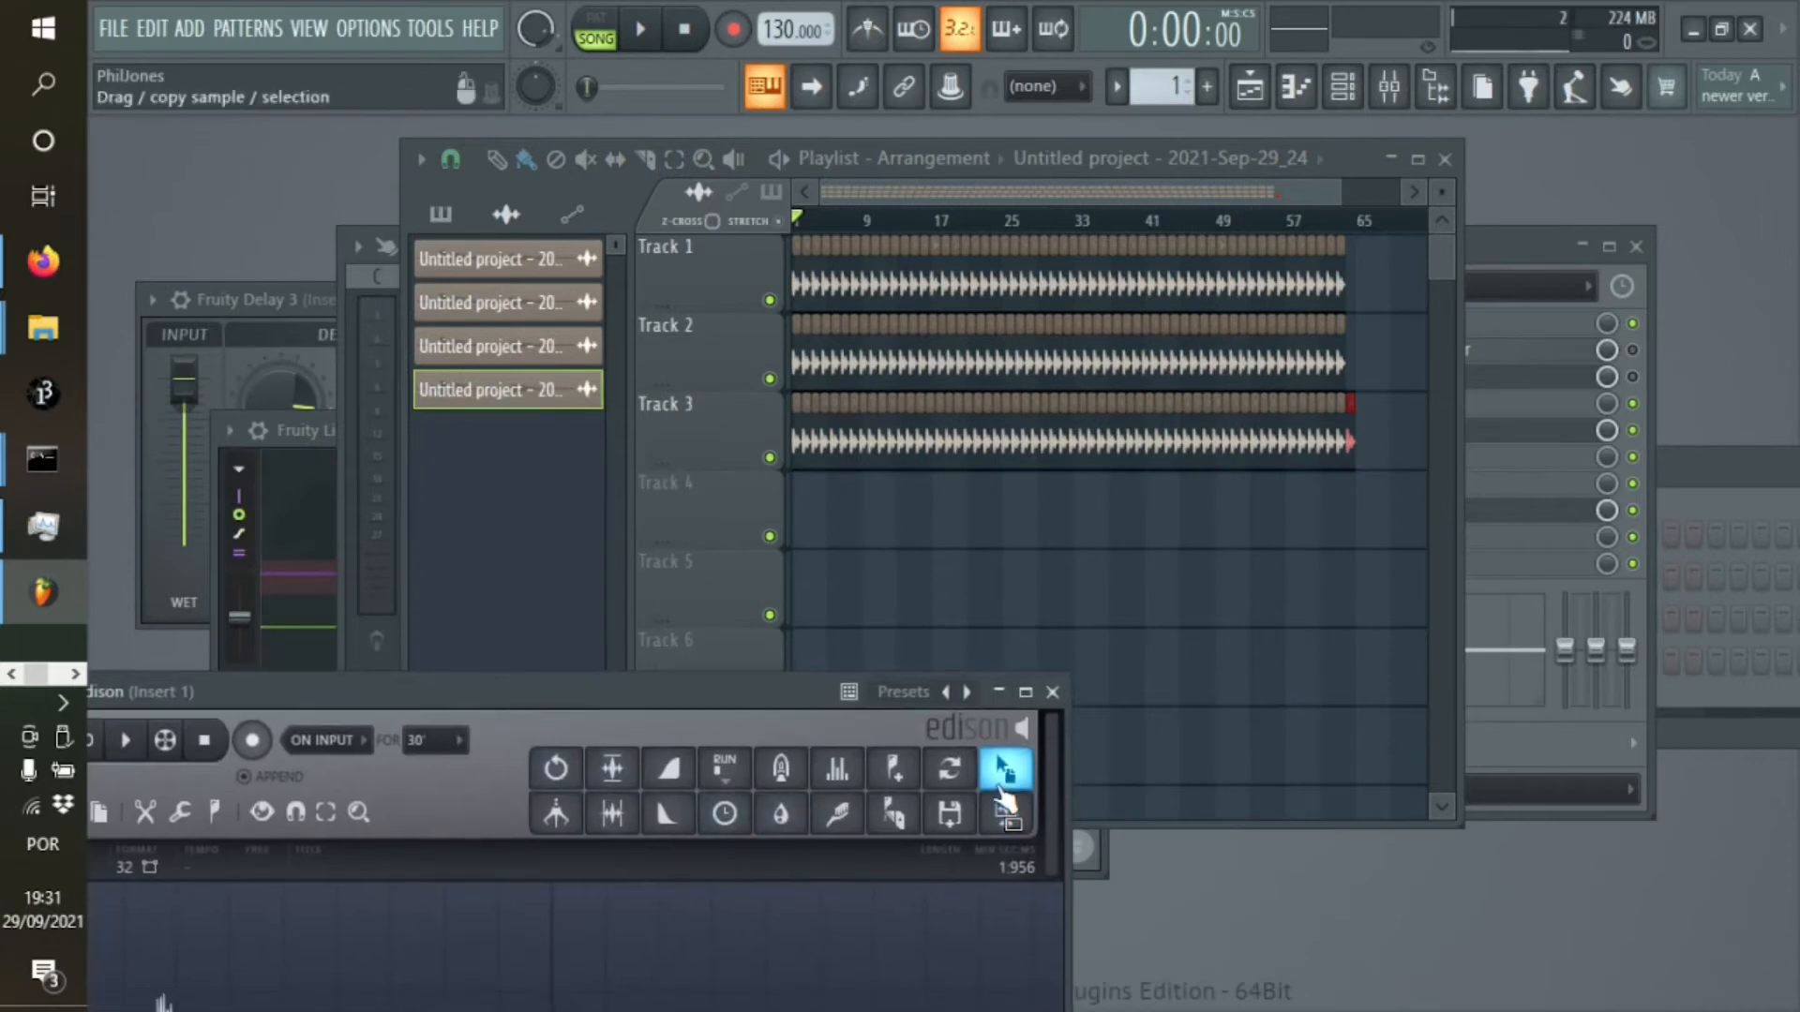
{"action": "left_click_drag", "start_coordinate": [1008, 774], "coordinate": [881, 570]}
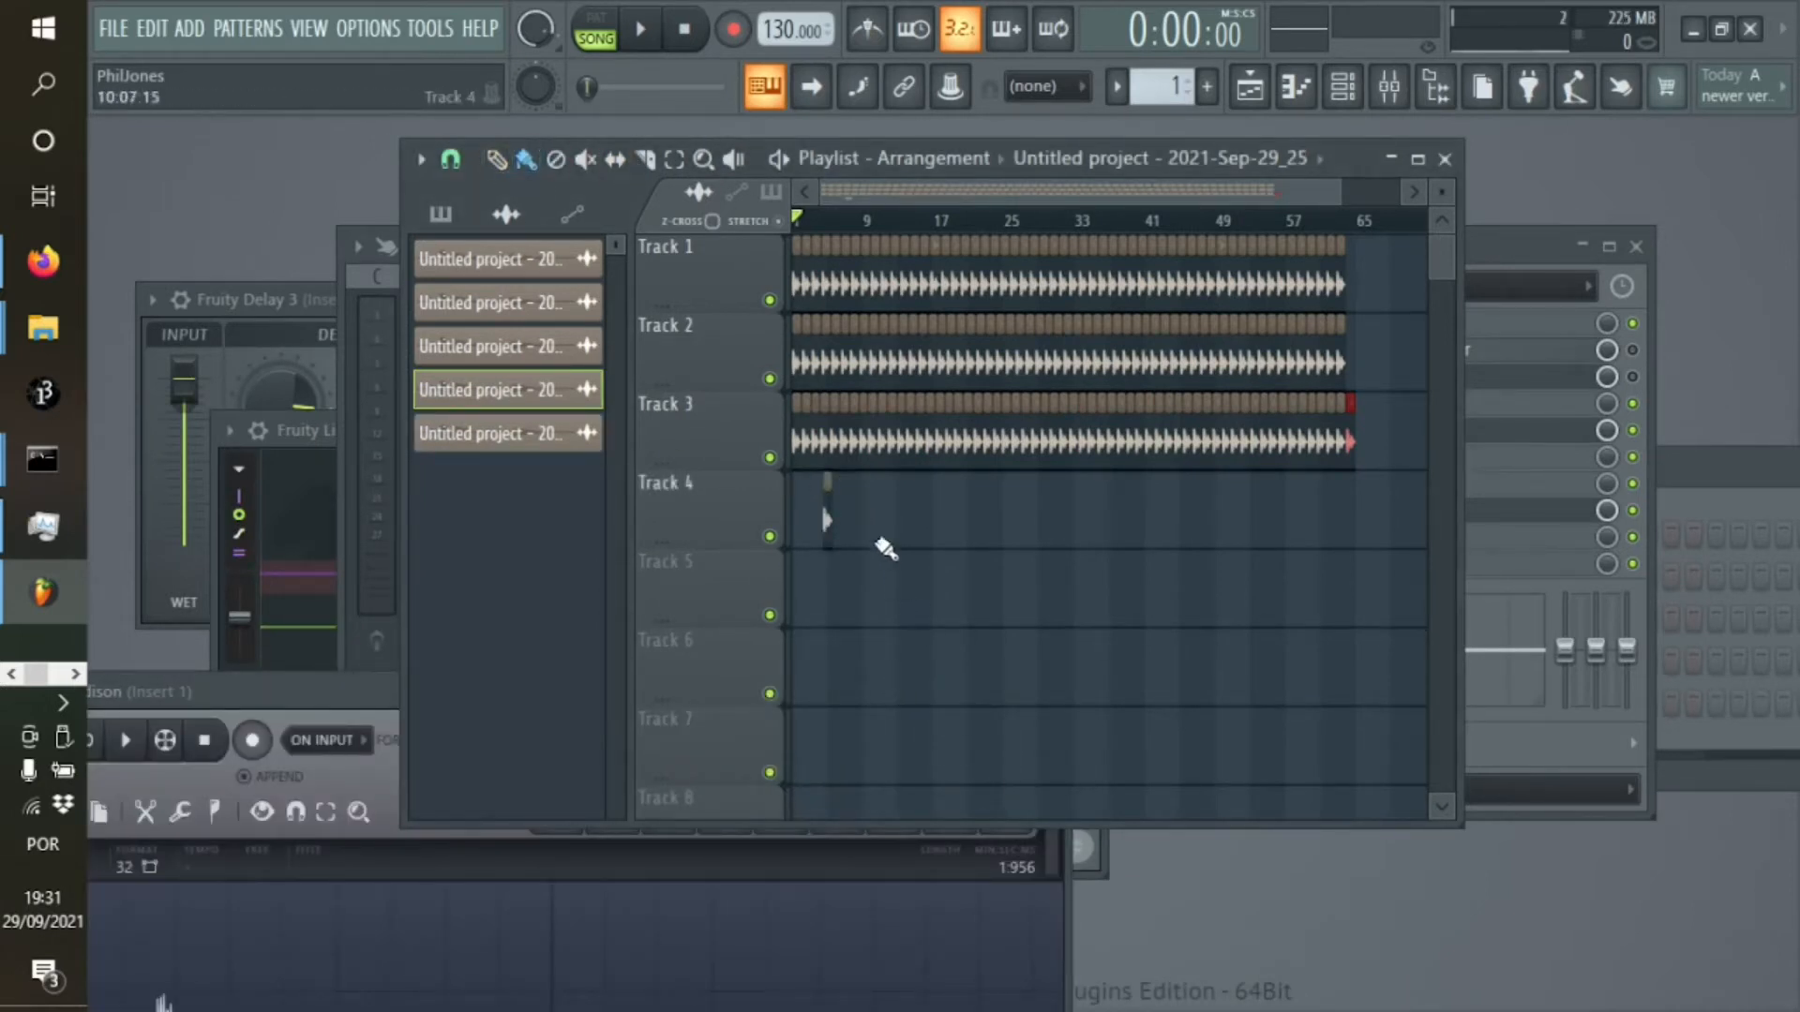
{"action": "left_click_drag", "start_coordinate": [813, 521], "coordinate": [790, 520]}
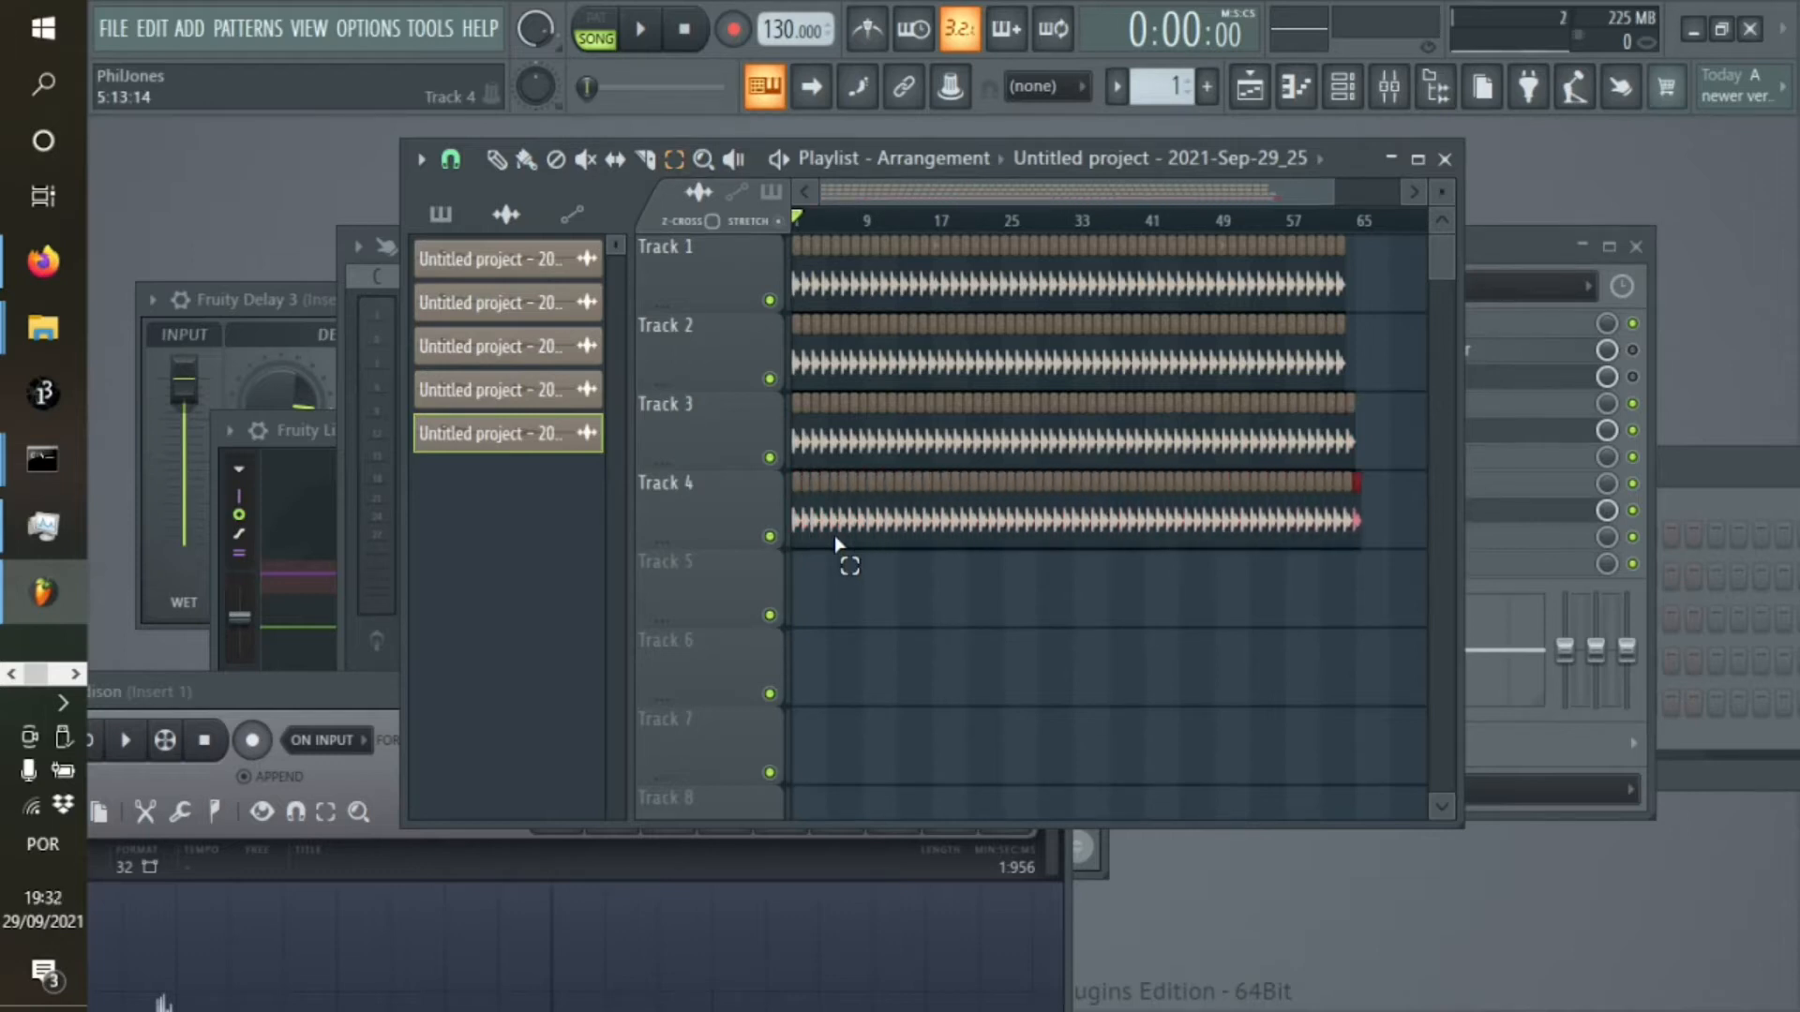
Return to the paint tool and play the four-track arrangement from about bar 38
{"action": "left_click", "coordinate": [530, 162]}
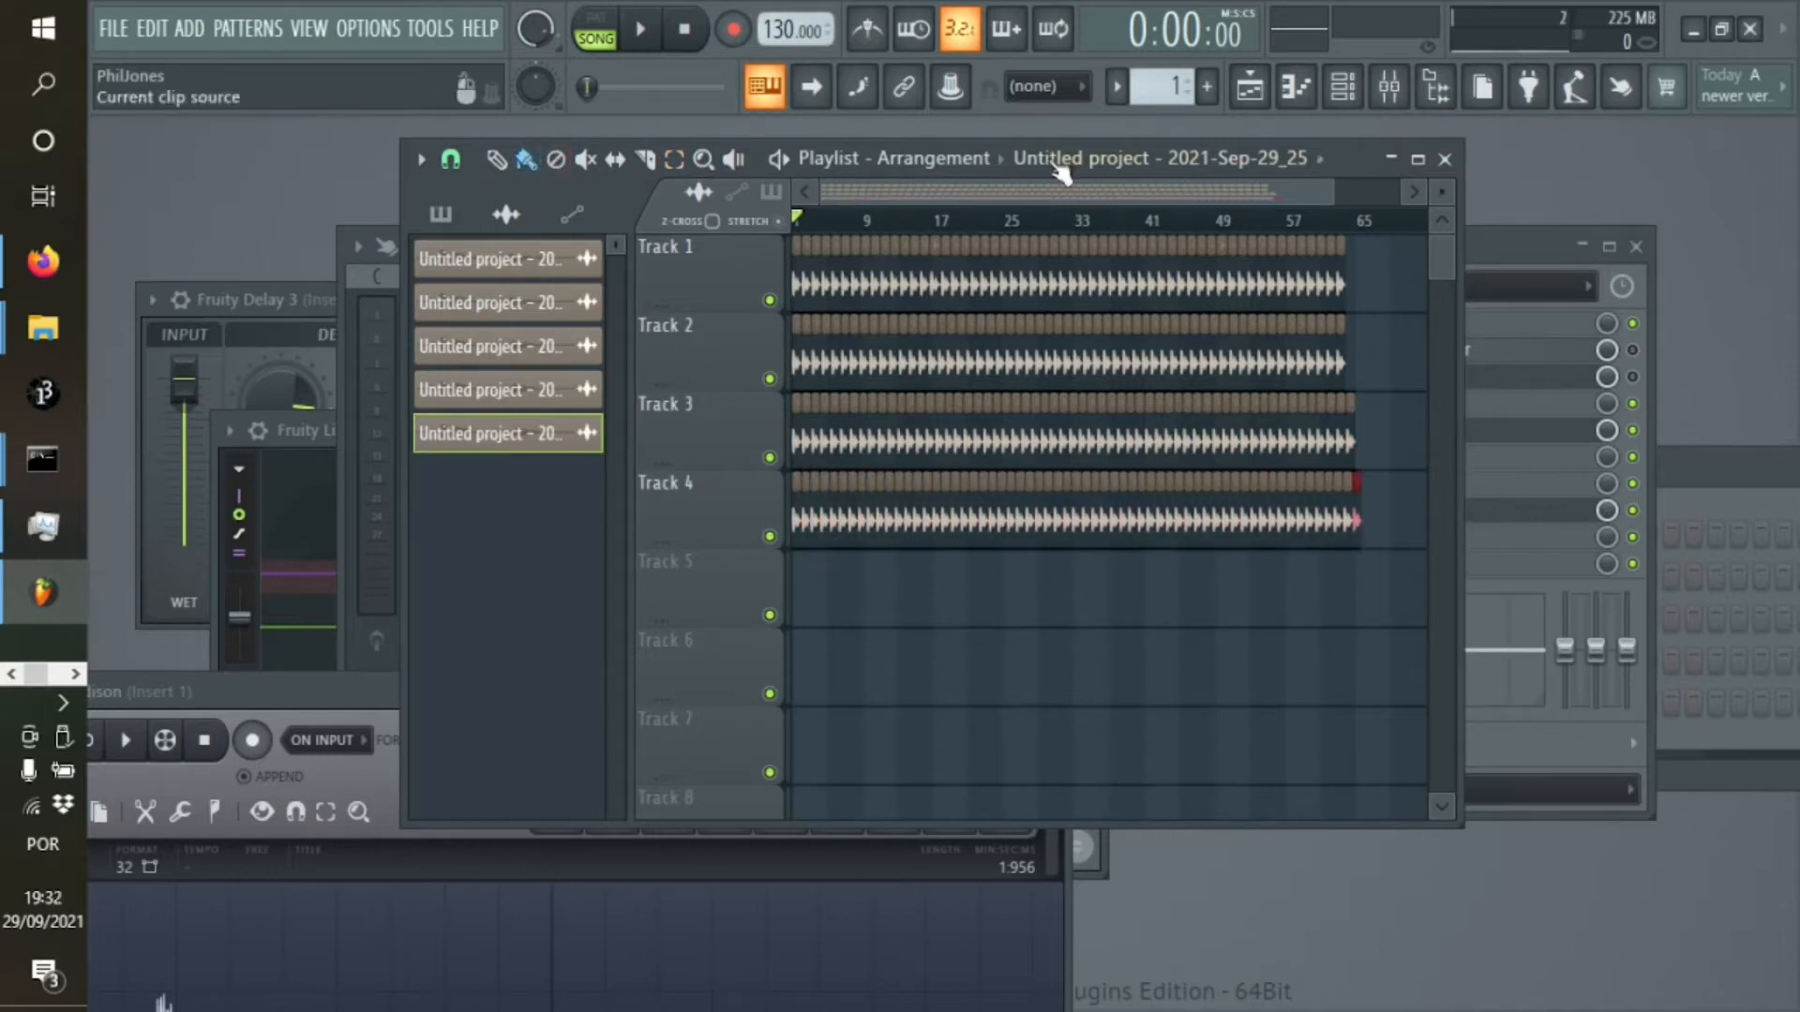
{"action": "left_click", "coordinate": [1134, 222]}
{"action": "key", "text": "space"}
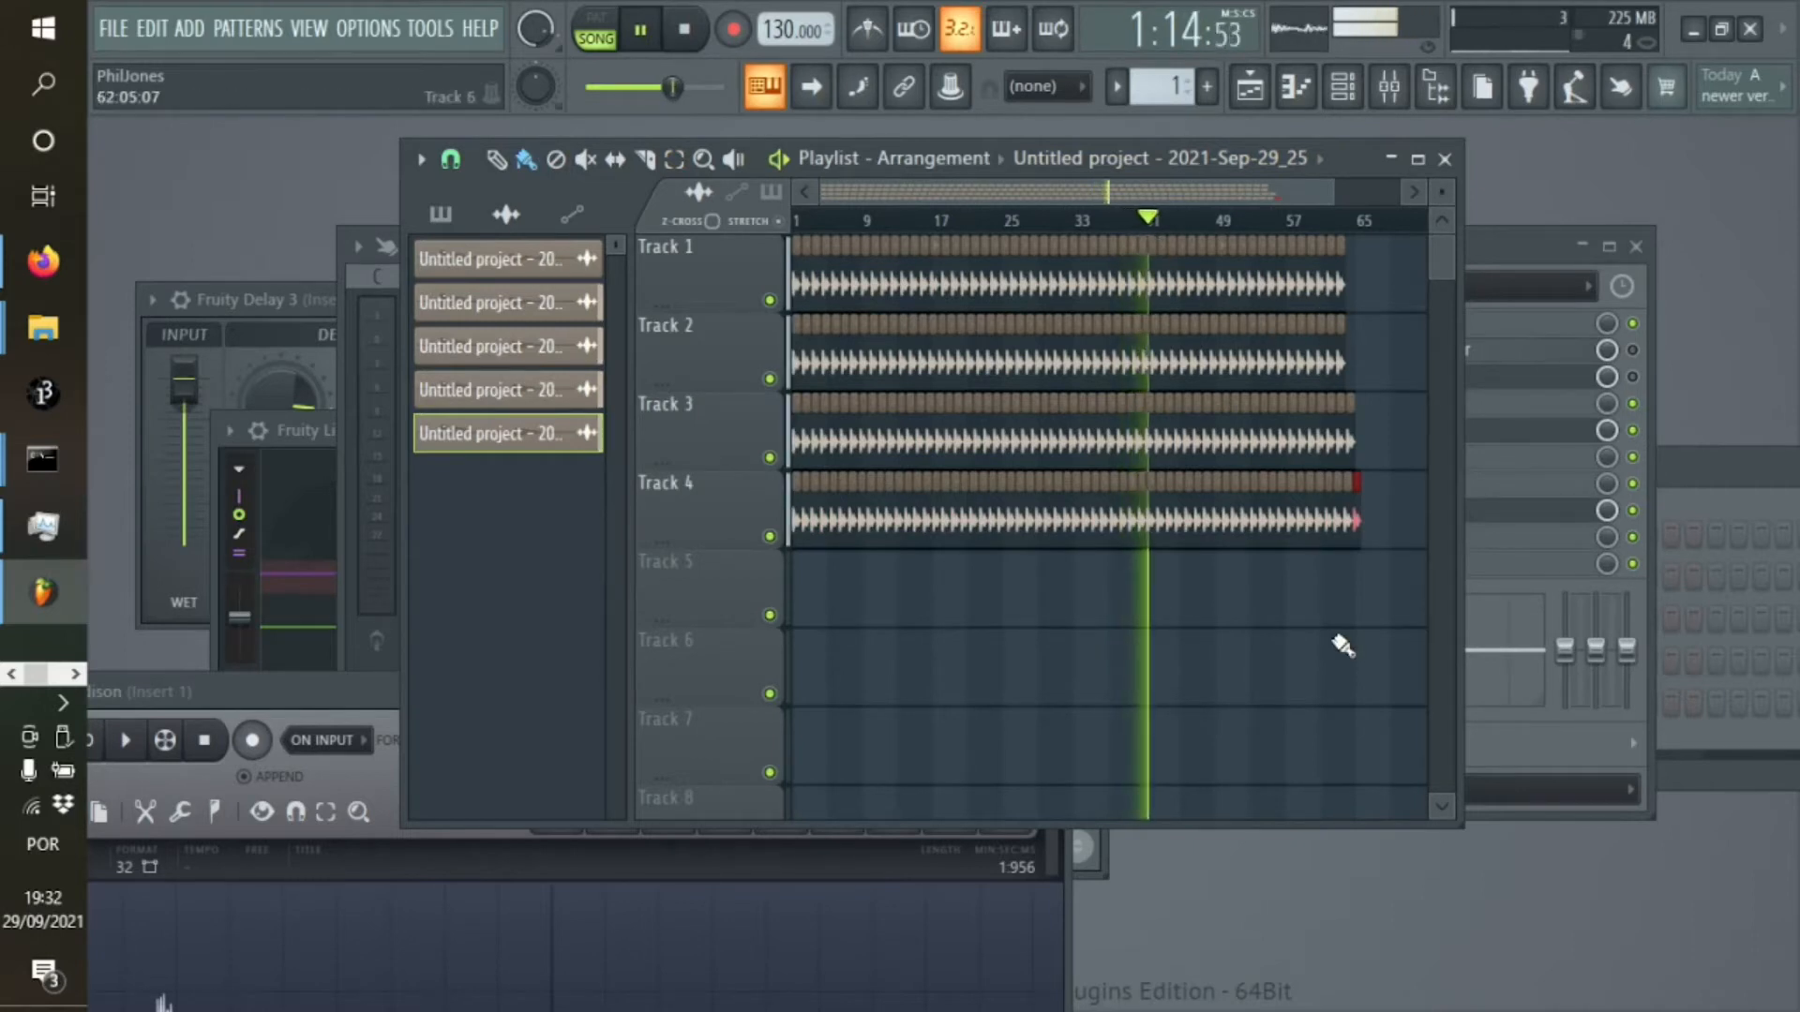
Open the first audio clip's channel settings and route it to mixer track Insert 1
{"action": "double_click", "coordinate": [513, 262]}
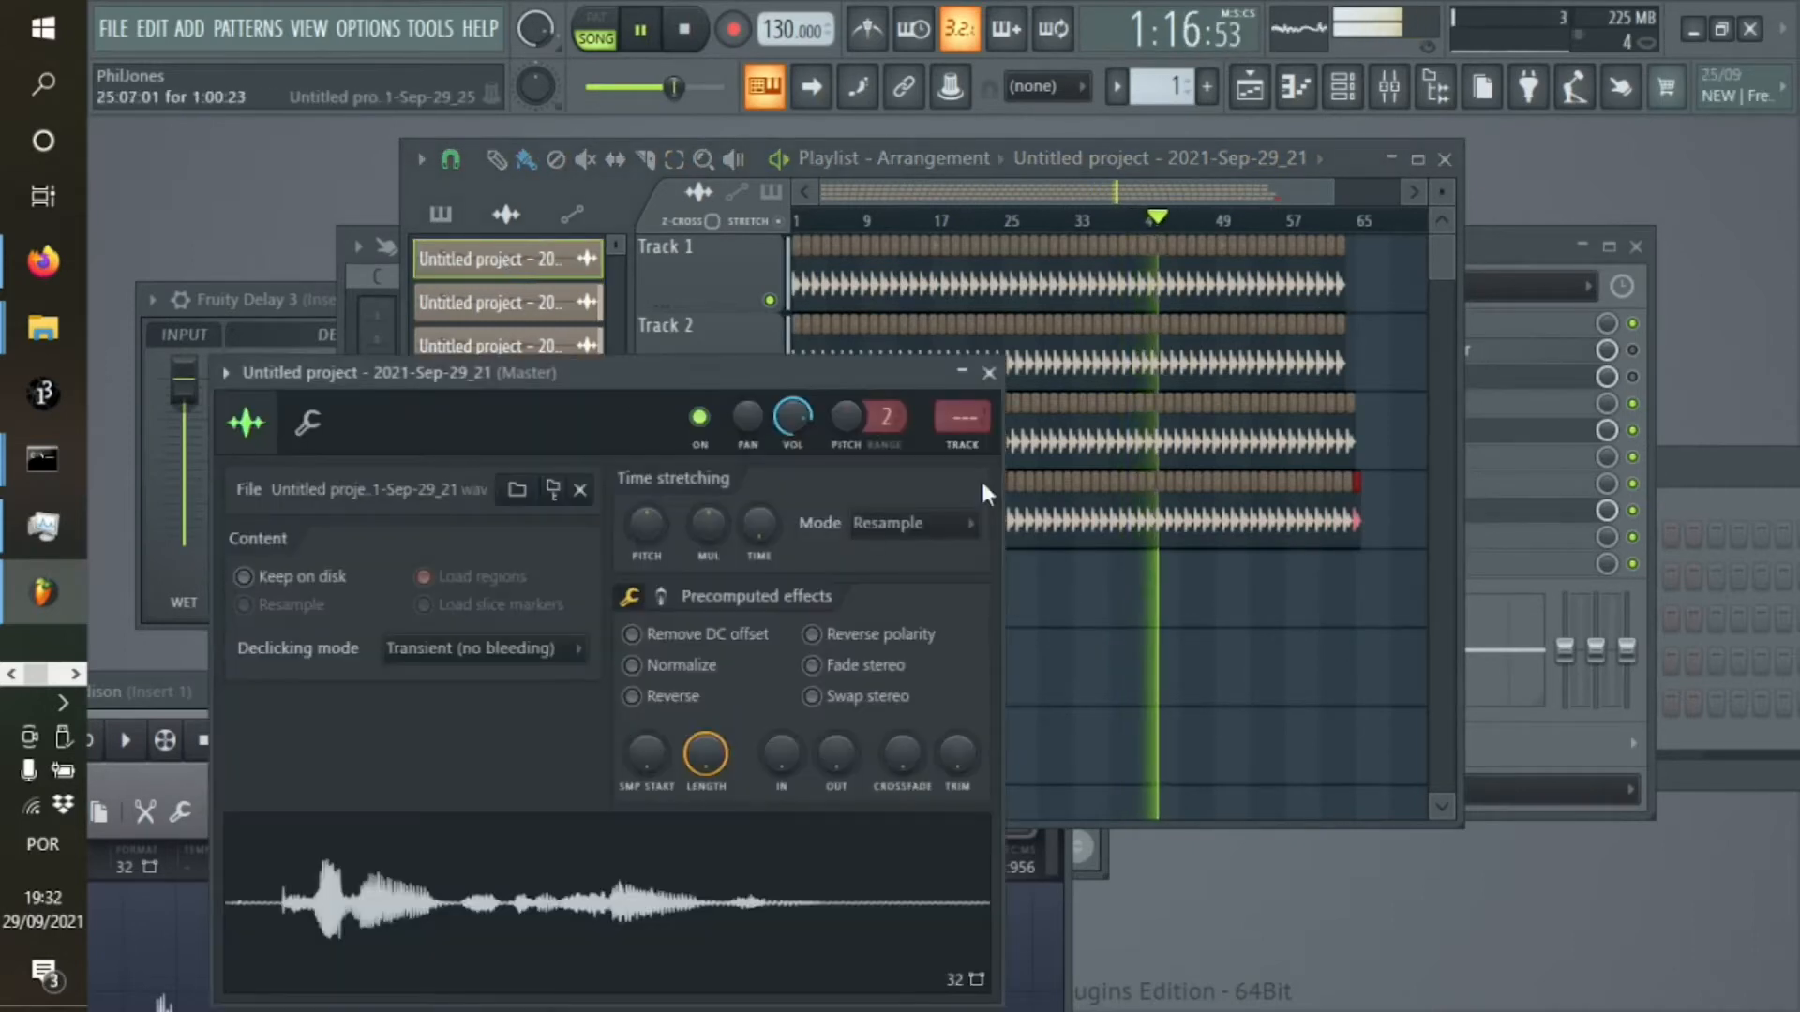
{"action": "double_click", "coordinate": [961, 415]}
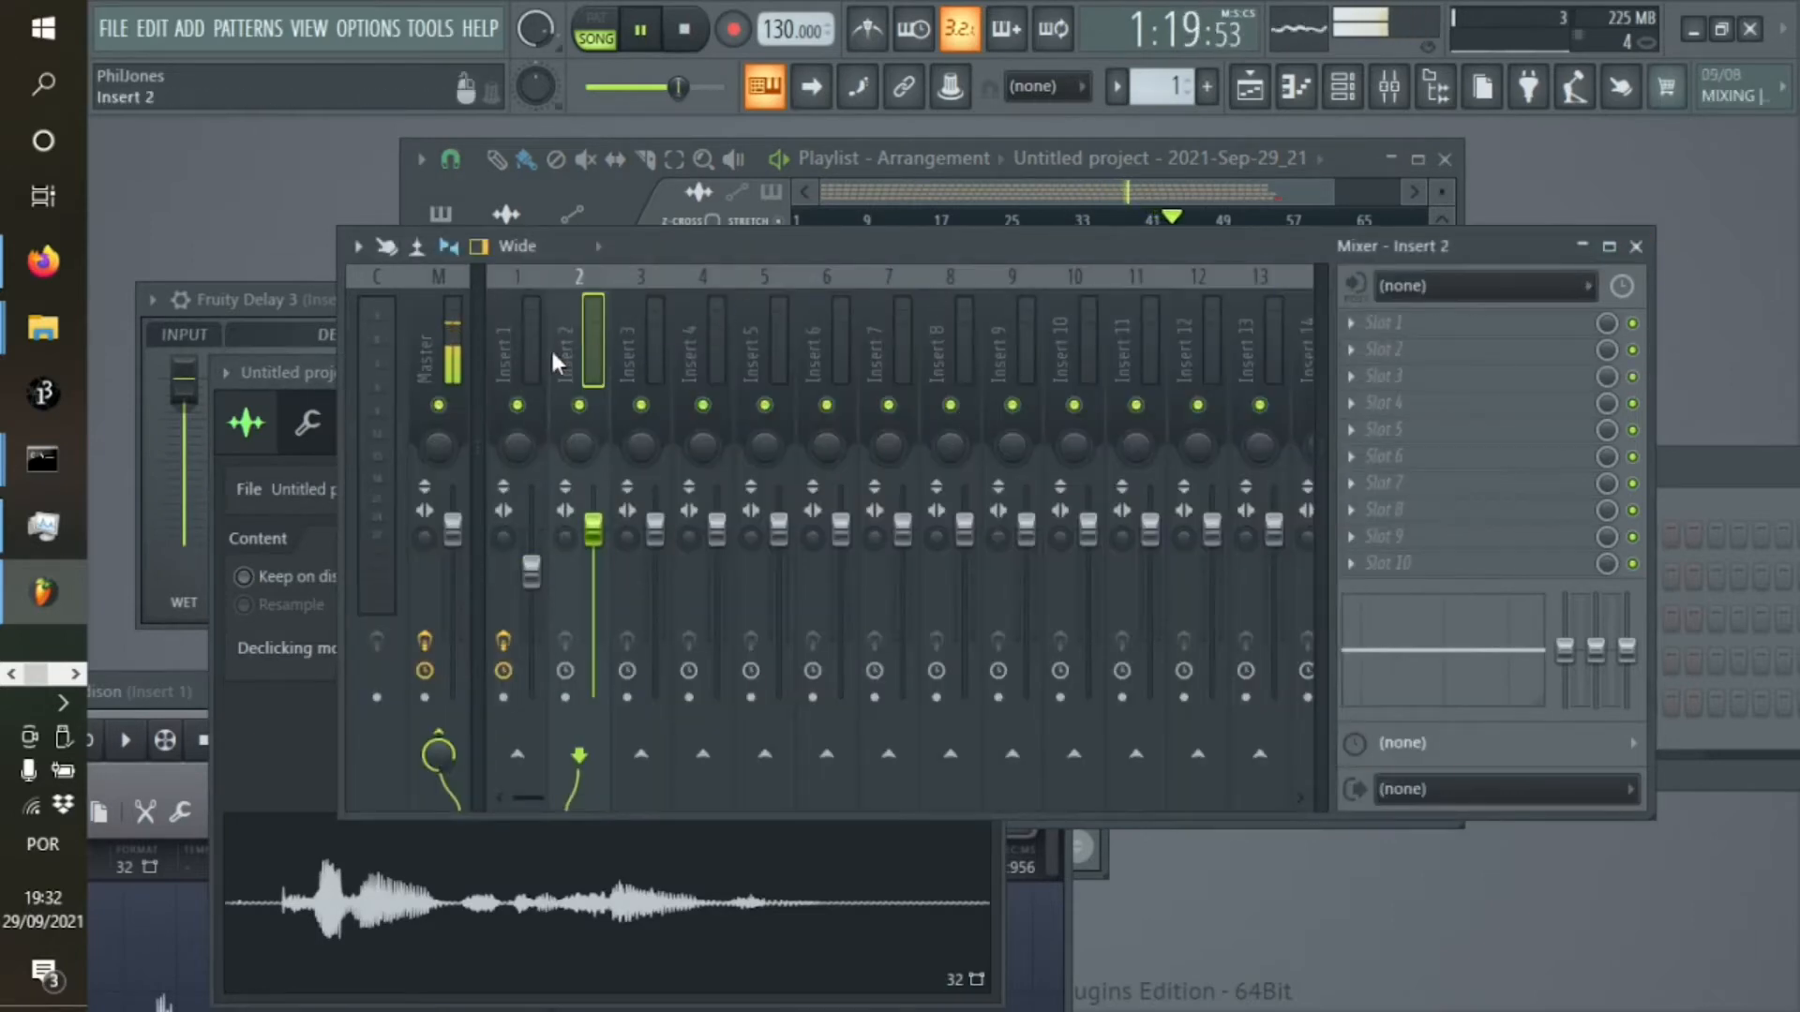
{"action": "left_click", "coordinate": [1636, 246]}
{"action": "scroll", "coordinate": [971, 417], "scroll_direction": "down", "scroll_amount": 1}
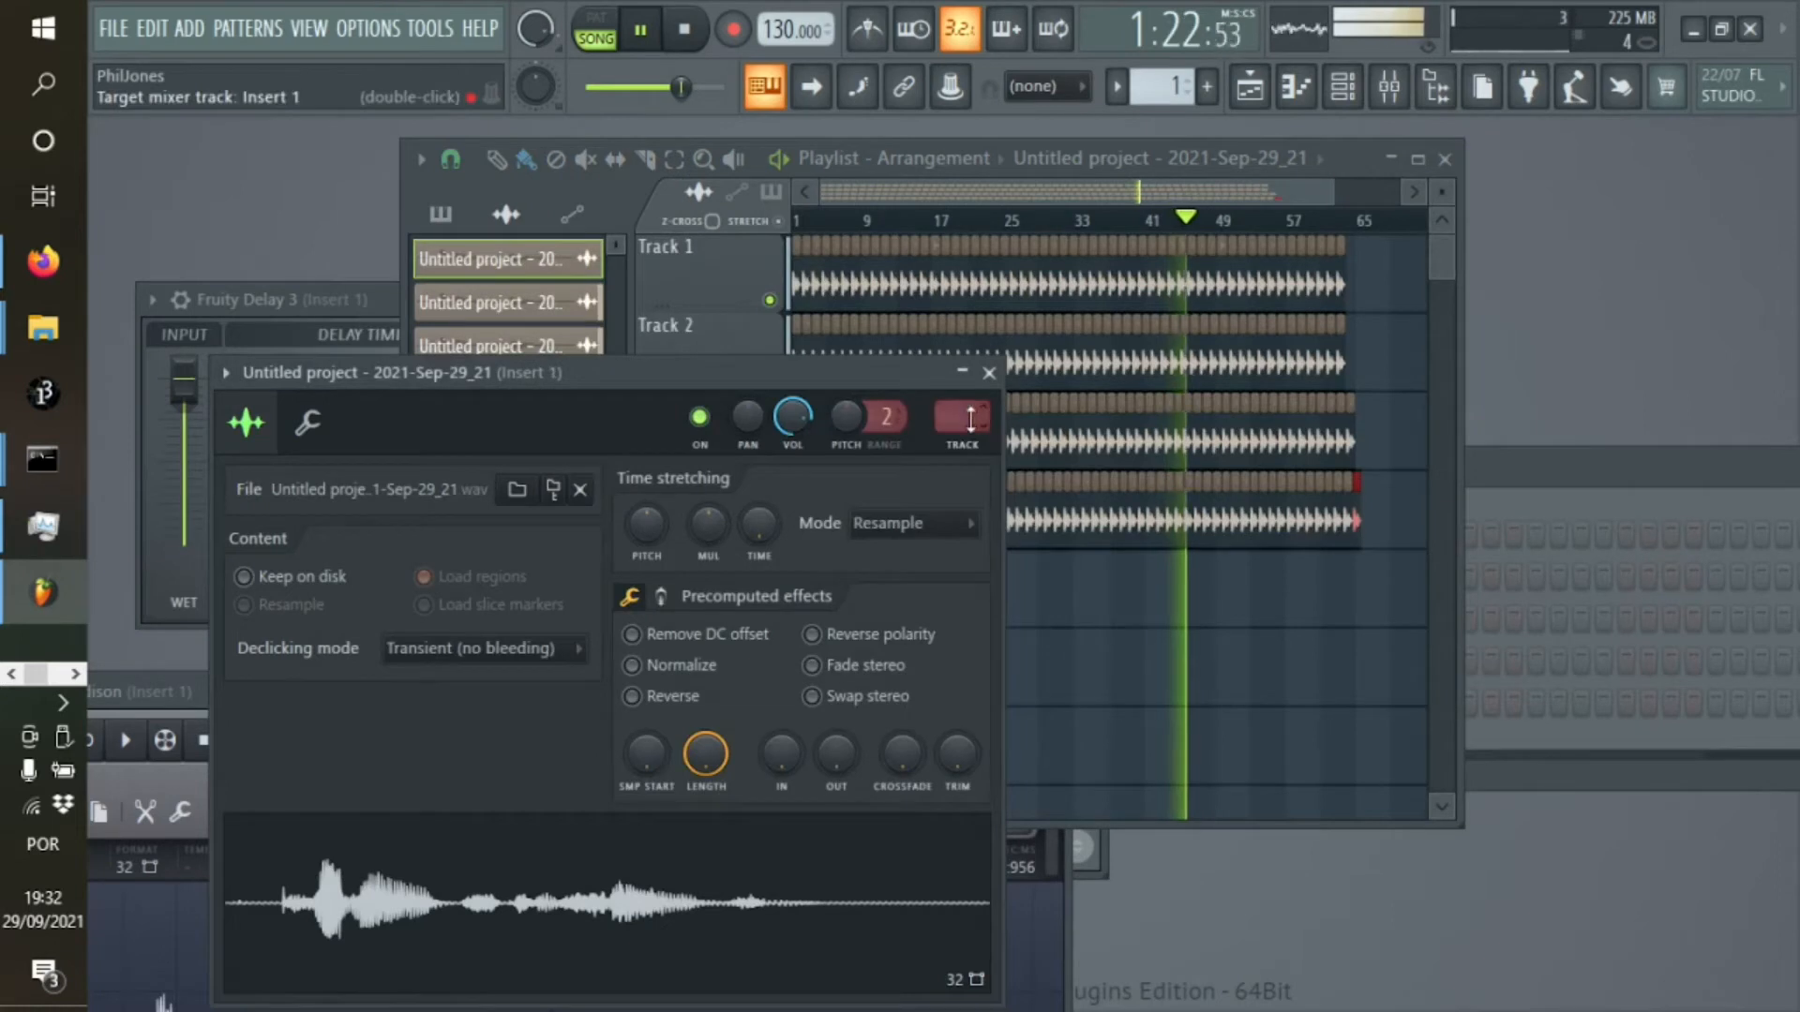
Stop playback and route the remaining four audio clips to mixer track Insert 1
{"action": "left_click", "coordinate": [687, 35]}
{"action": "double_click", "coordinate": [515, 307]}
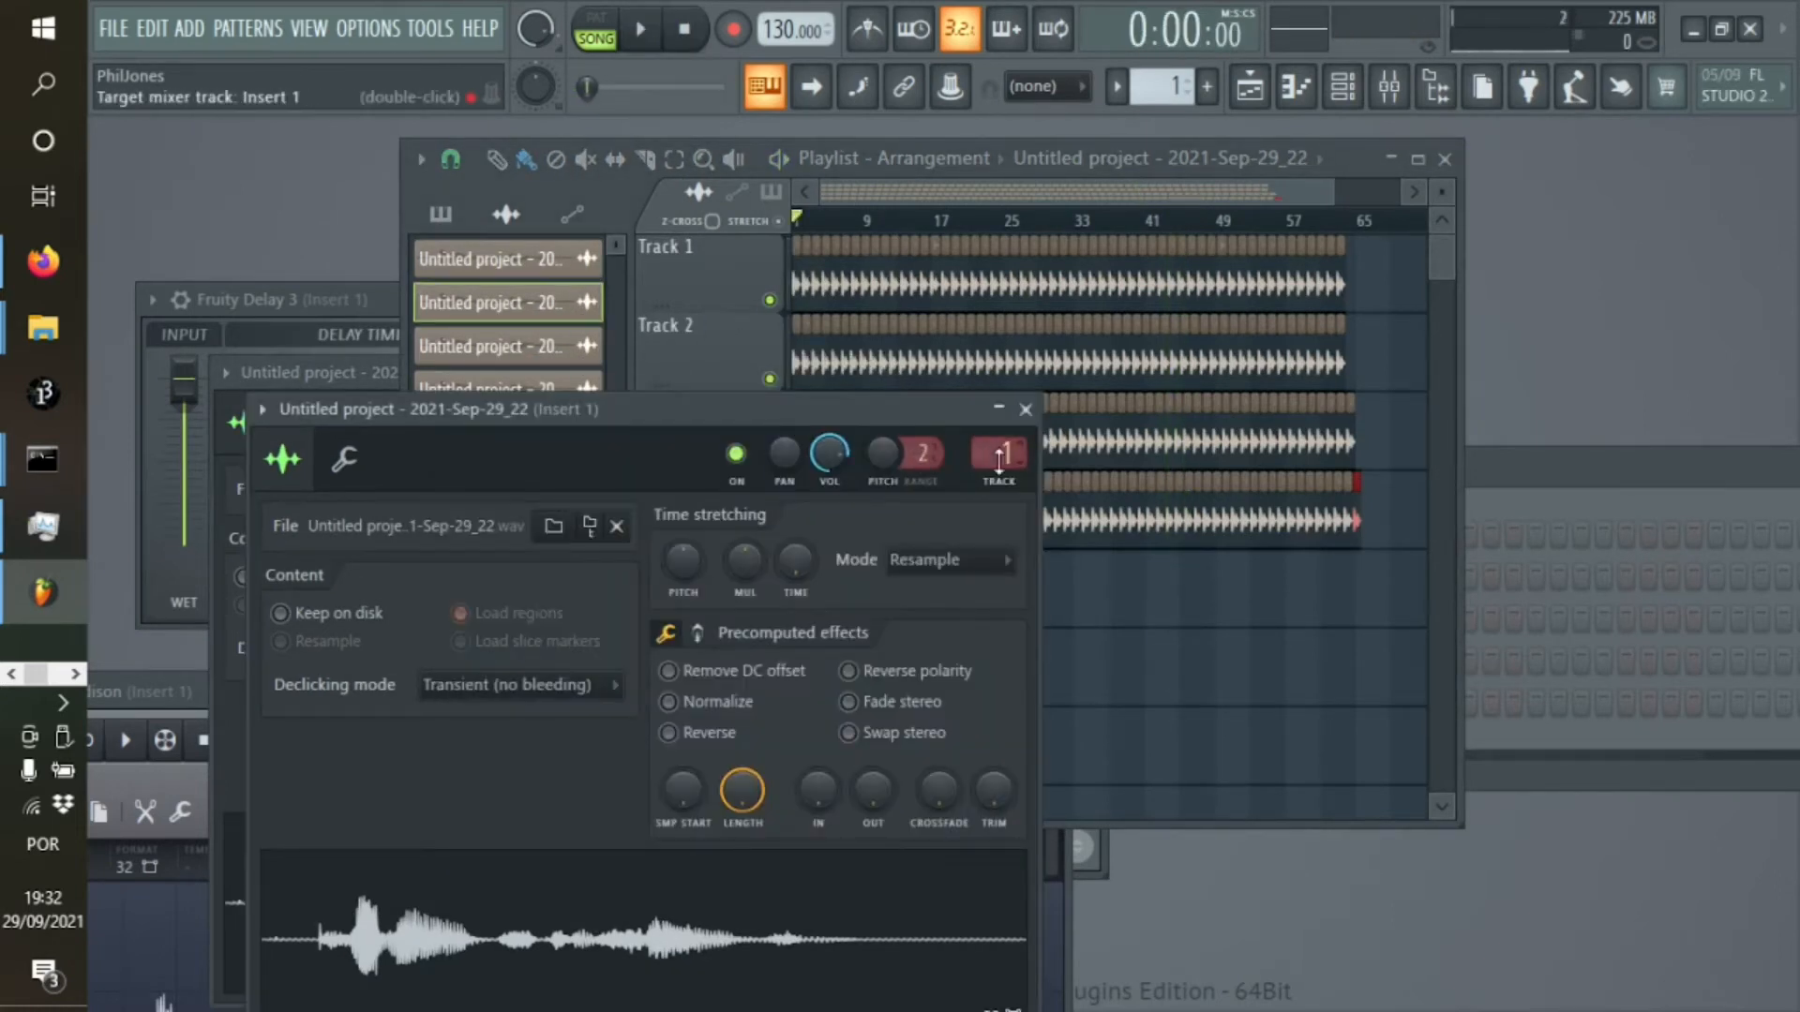
{"action": "double_click", "coordinate": [574, 349]}
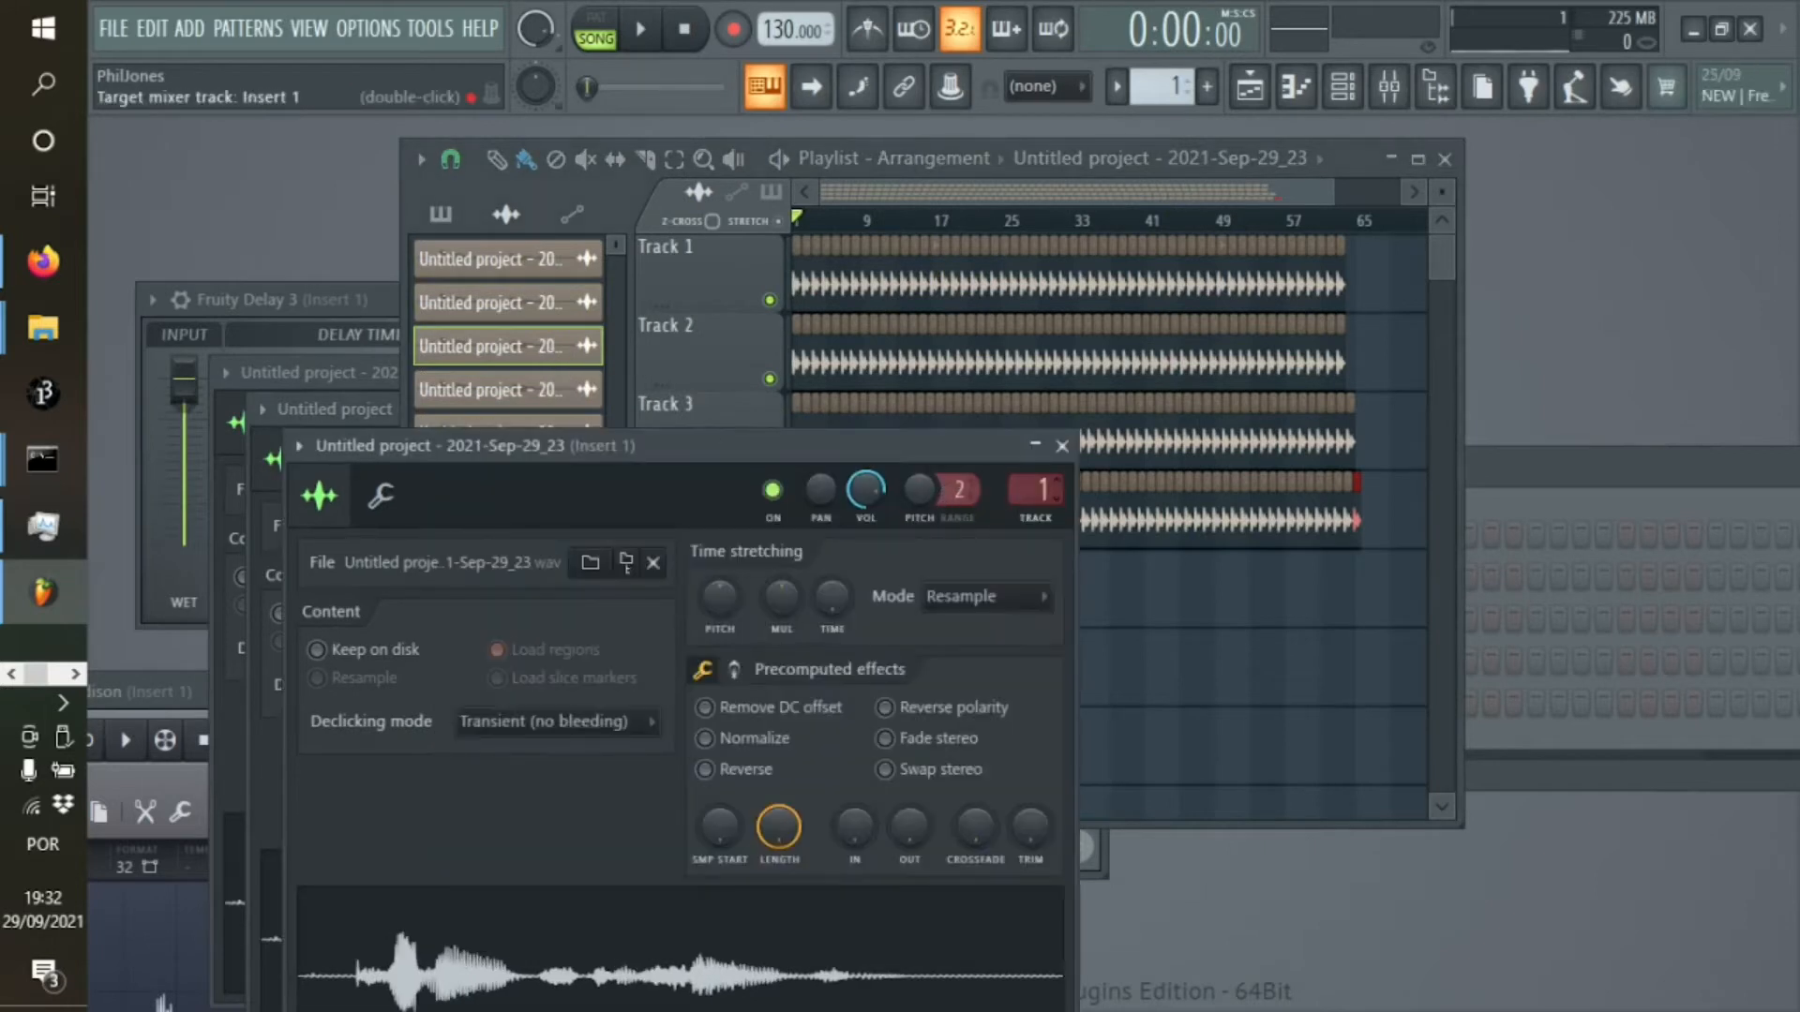
{"action": "left_click", "coordinate": [1401, 180]}
{"action": "double_click", "coordinate": [529, 435]}
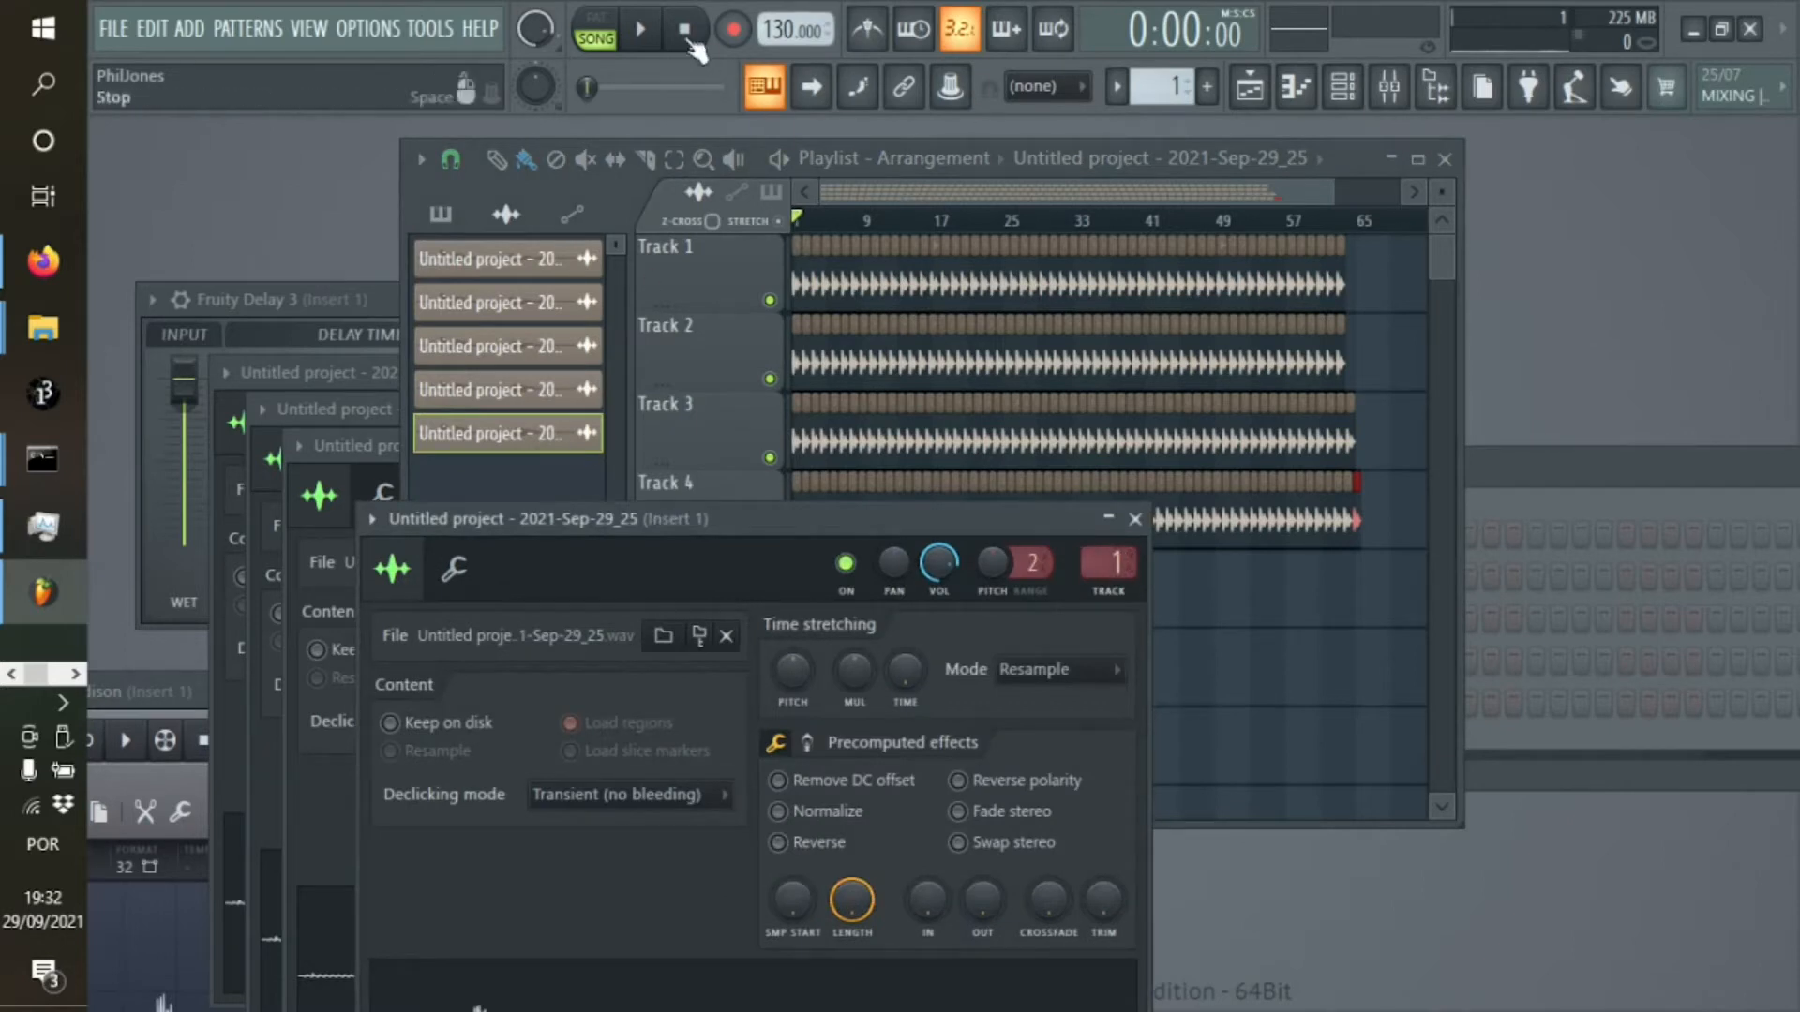
Play the four tracks from about bar 38, check their routing through mixer Insert 1, and stop playback
{"action": "left_click", "coordinate": [1133, 221]}
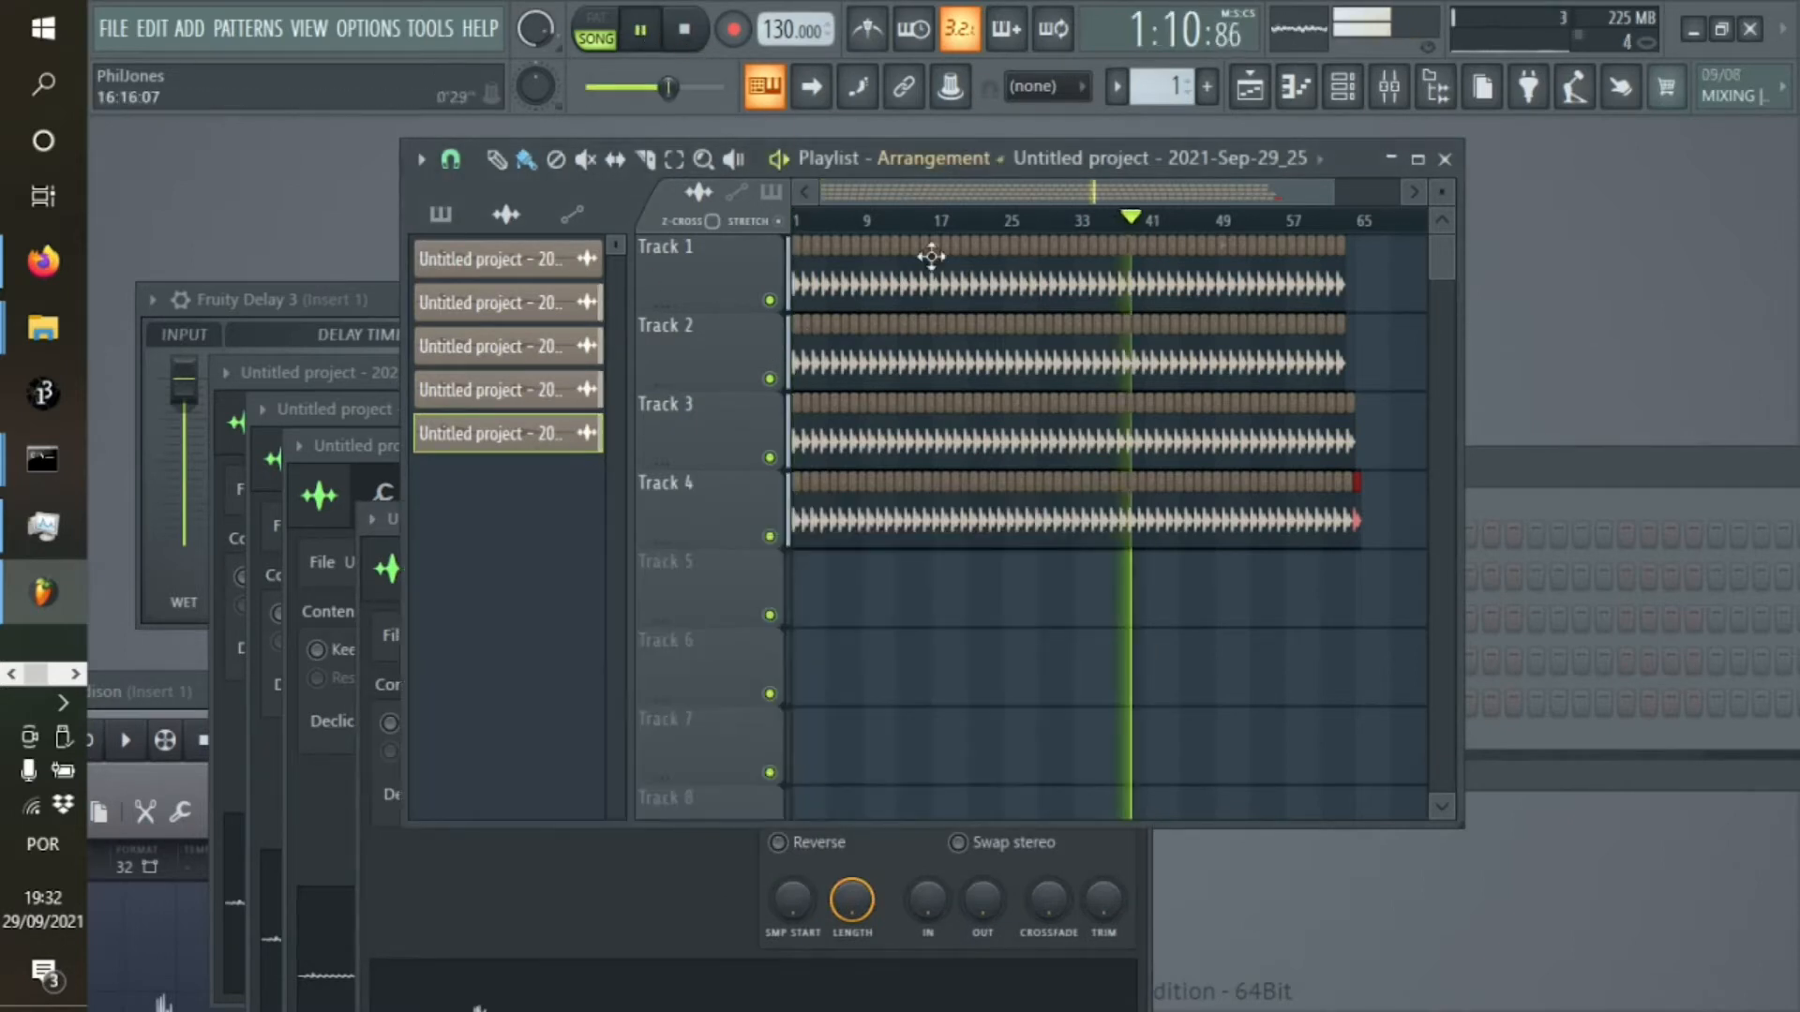
{"action": "left_click", "coordinate": [362, 895]}
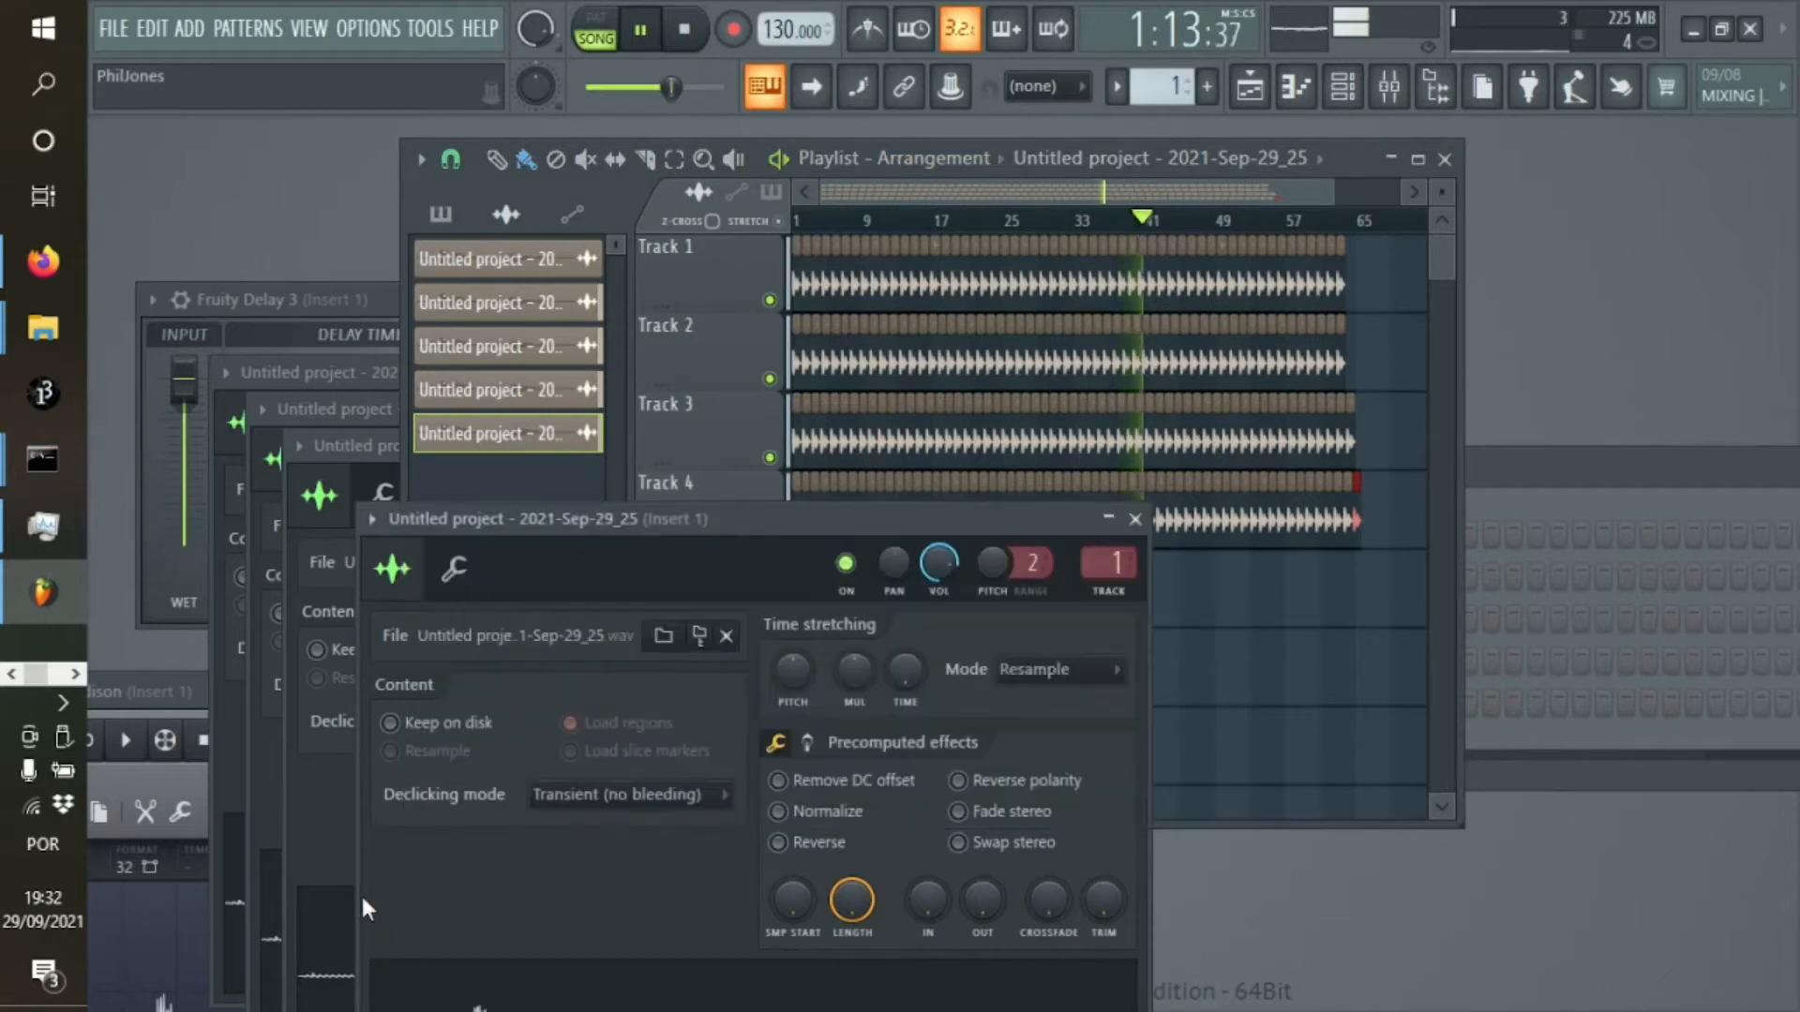
{"action": "double_click", "coordinate": [1098, 557]}
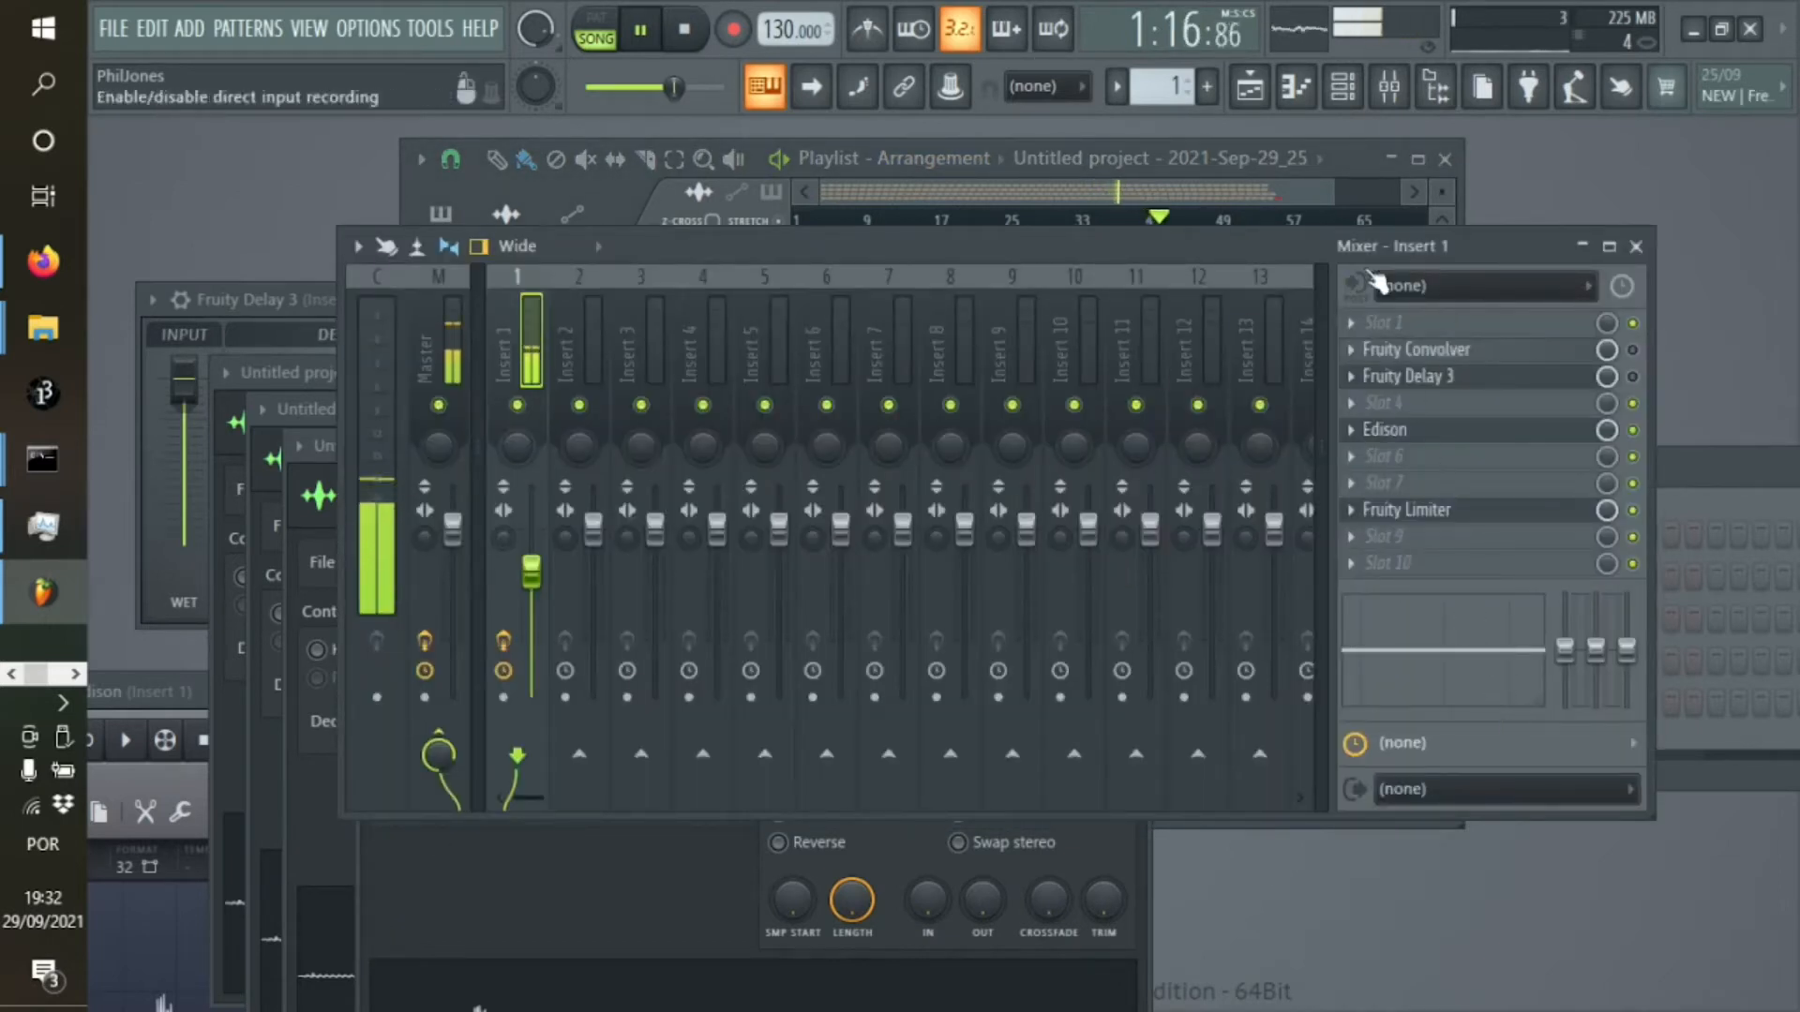
{"action": "left_click", "coordinate": [1358, 155]}
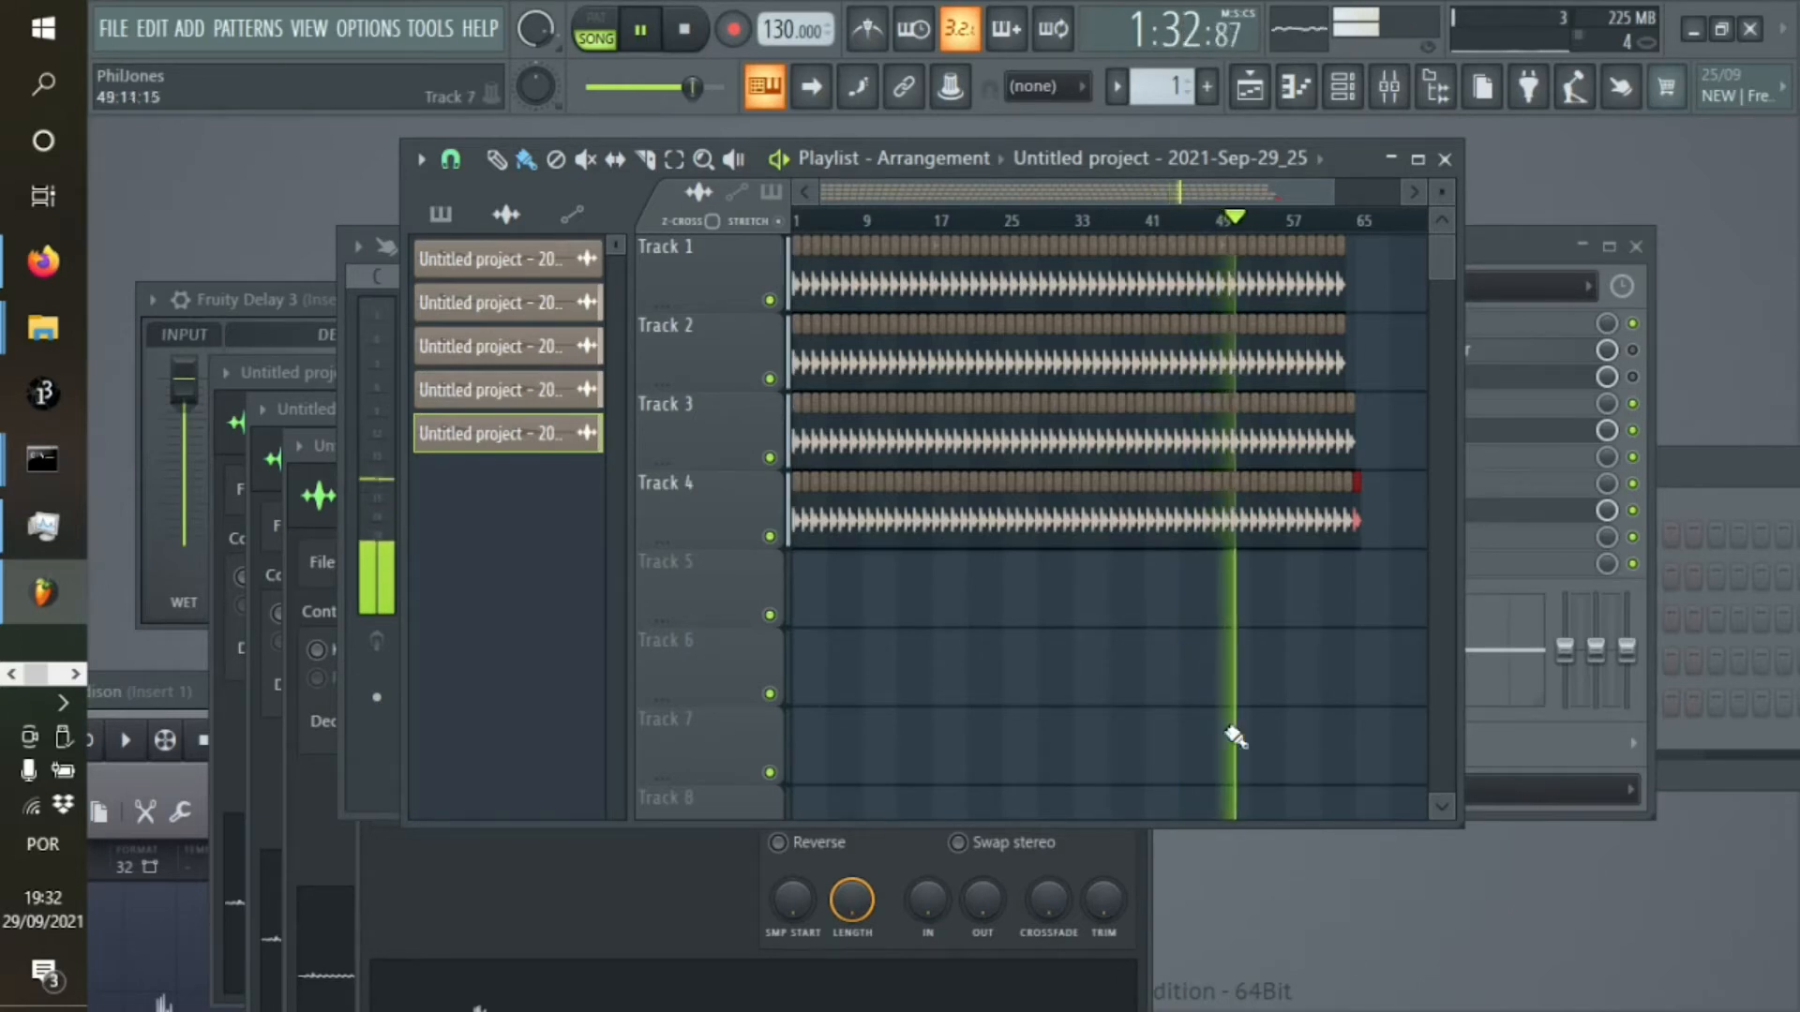
{"action": "key", "text": "space"}
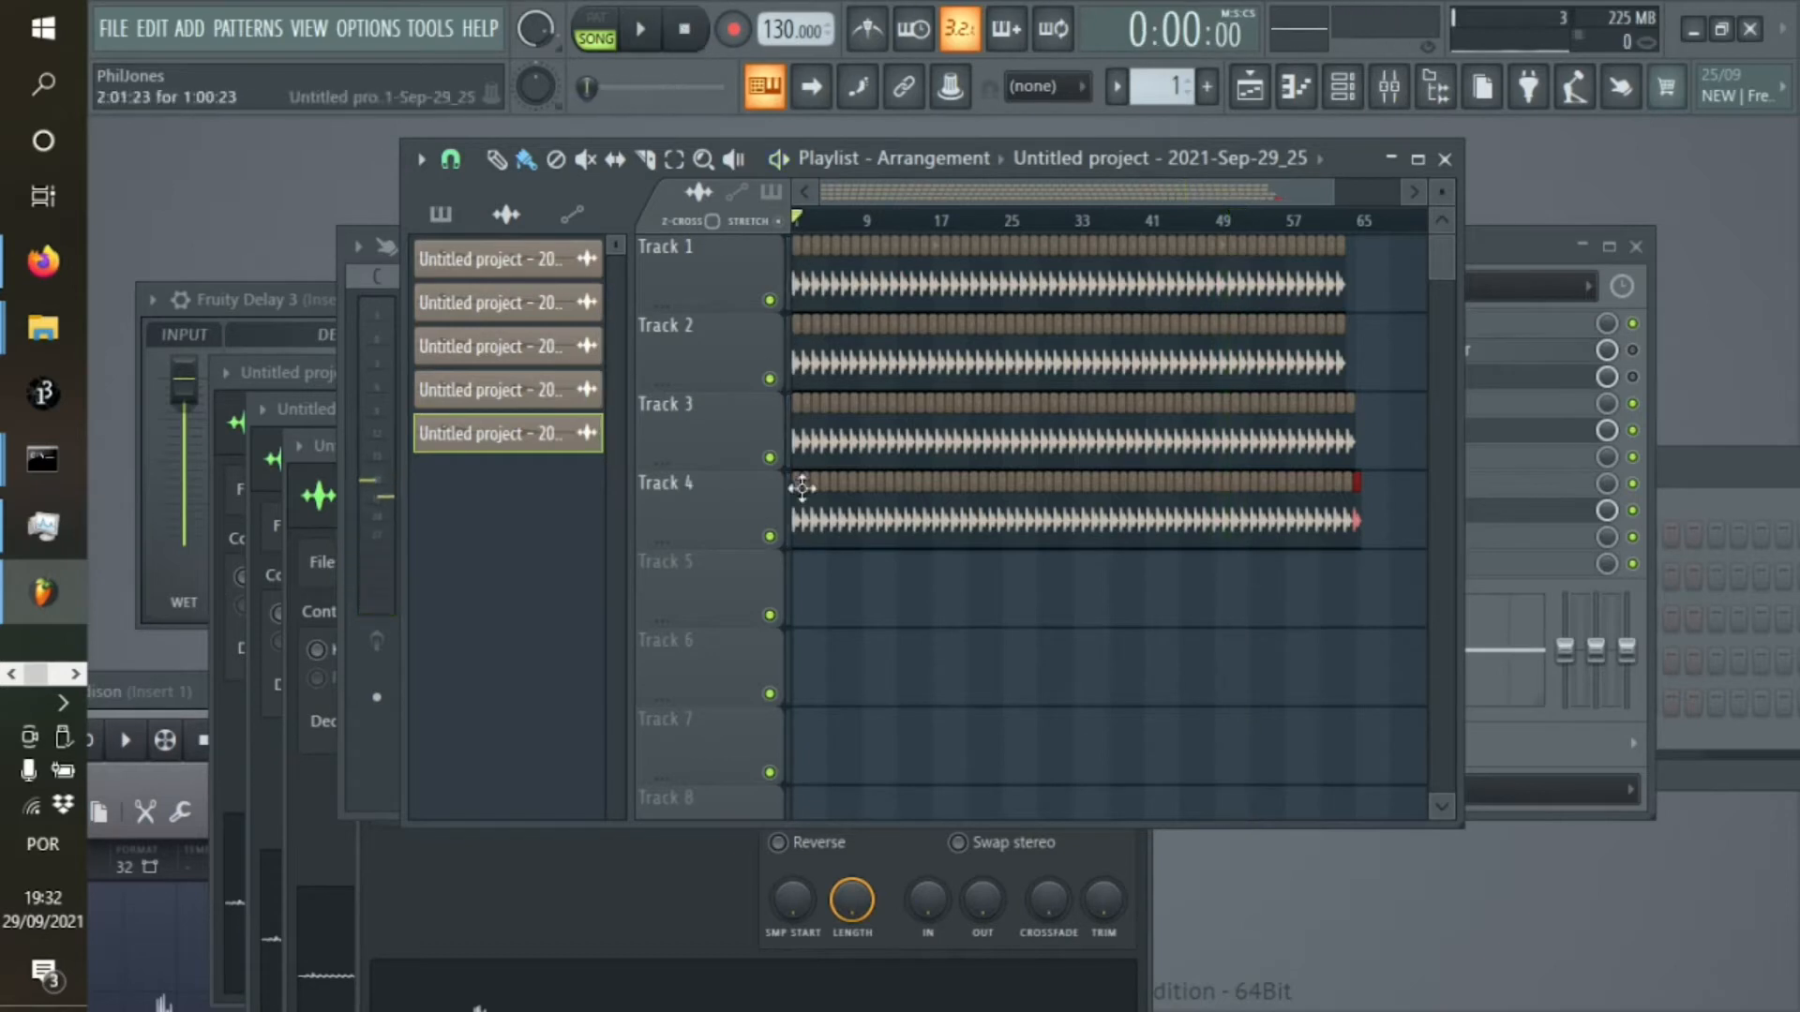
Delete all five audio clips from the clip list so the playlist is emptied
{"action": "left_click_drag", "start_coordinate": [1340, 172], "coordinate": [1354, 150]}
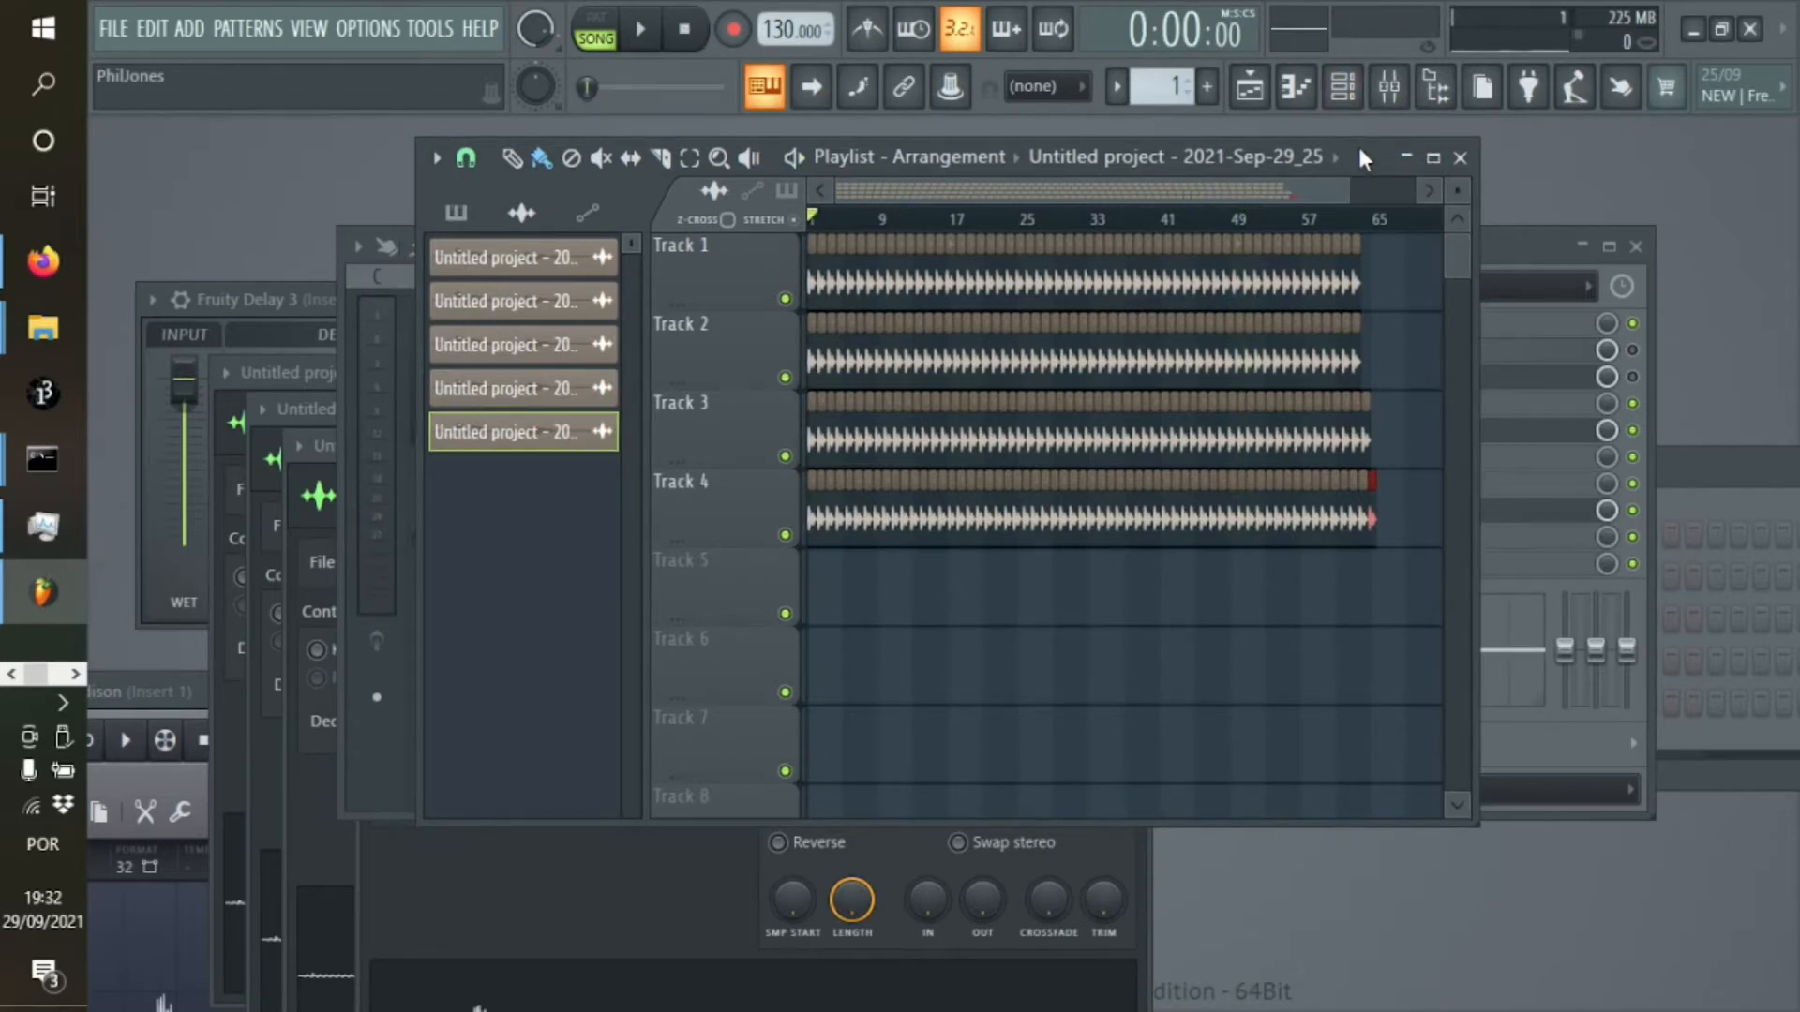
{"action": "right_click", "coordinate": [553, 270]}
{"action": "left_click", "coordinate": [503, 551]}
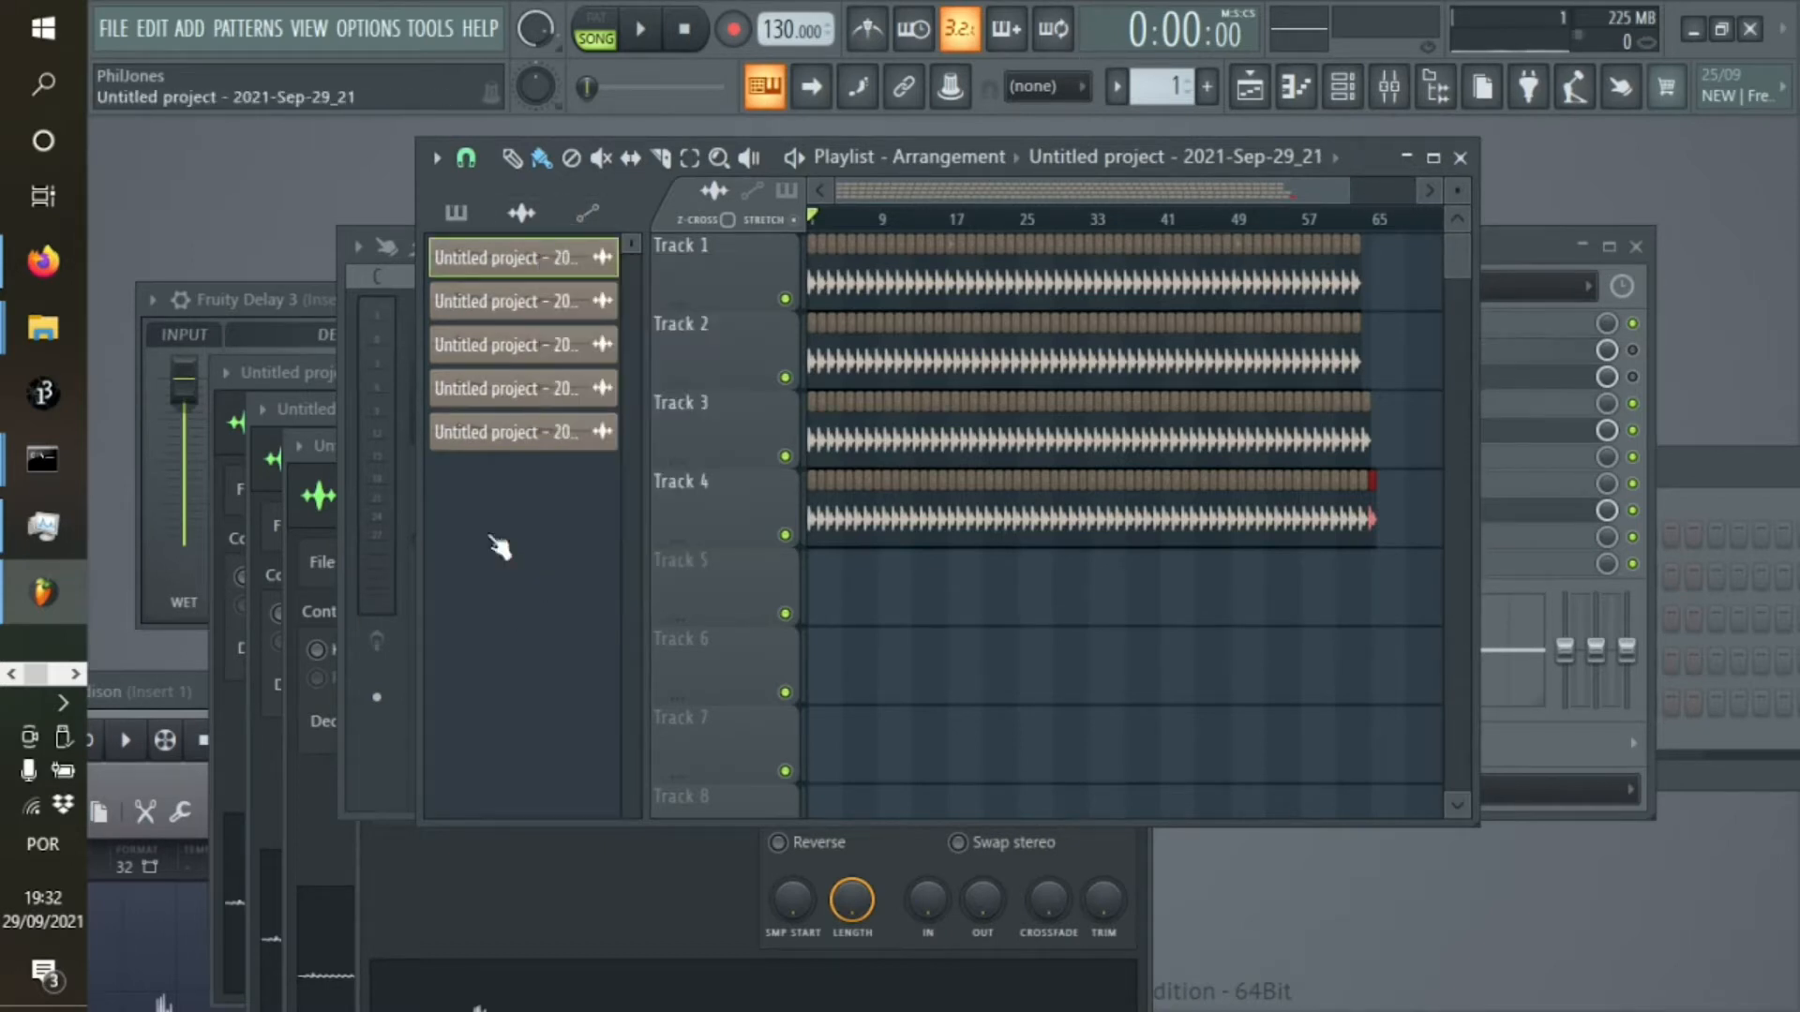
{"action": "right_click", "coordinate": [542, 269]}
{"action": "left_click", "coordinate": [619, 573]}
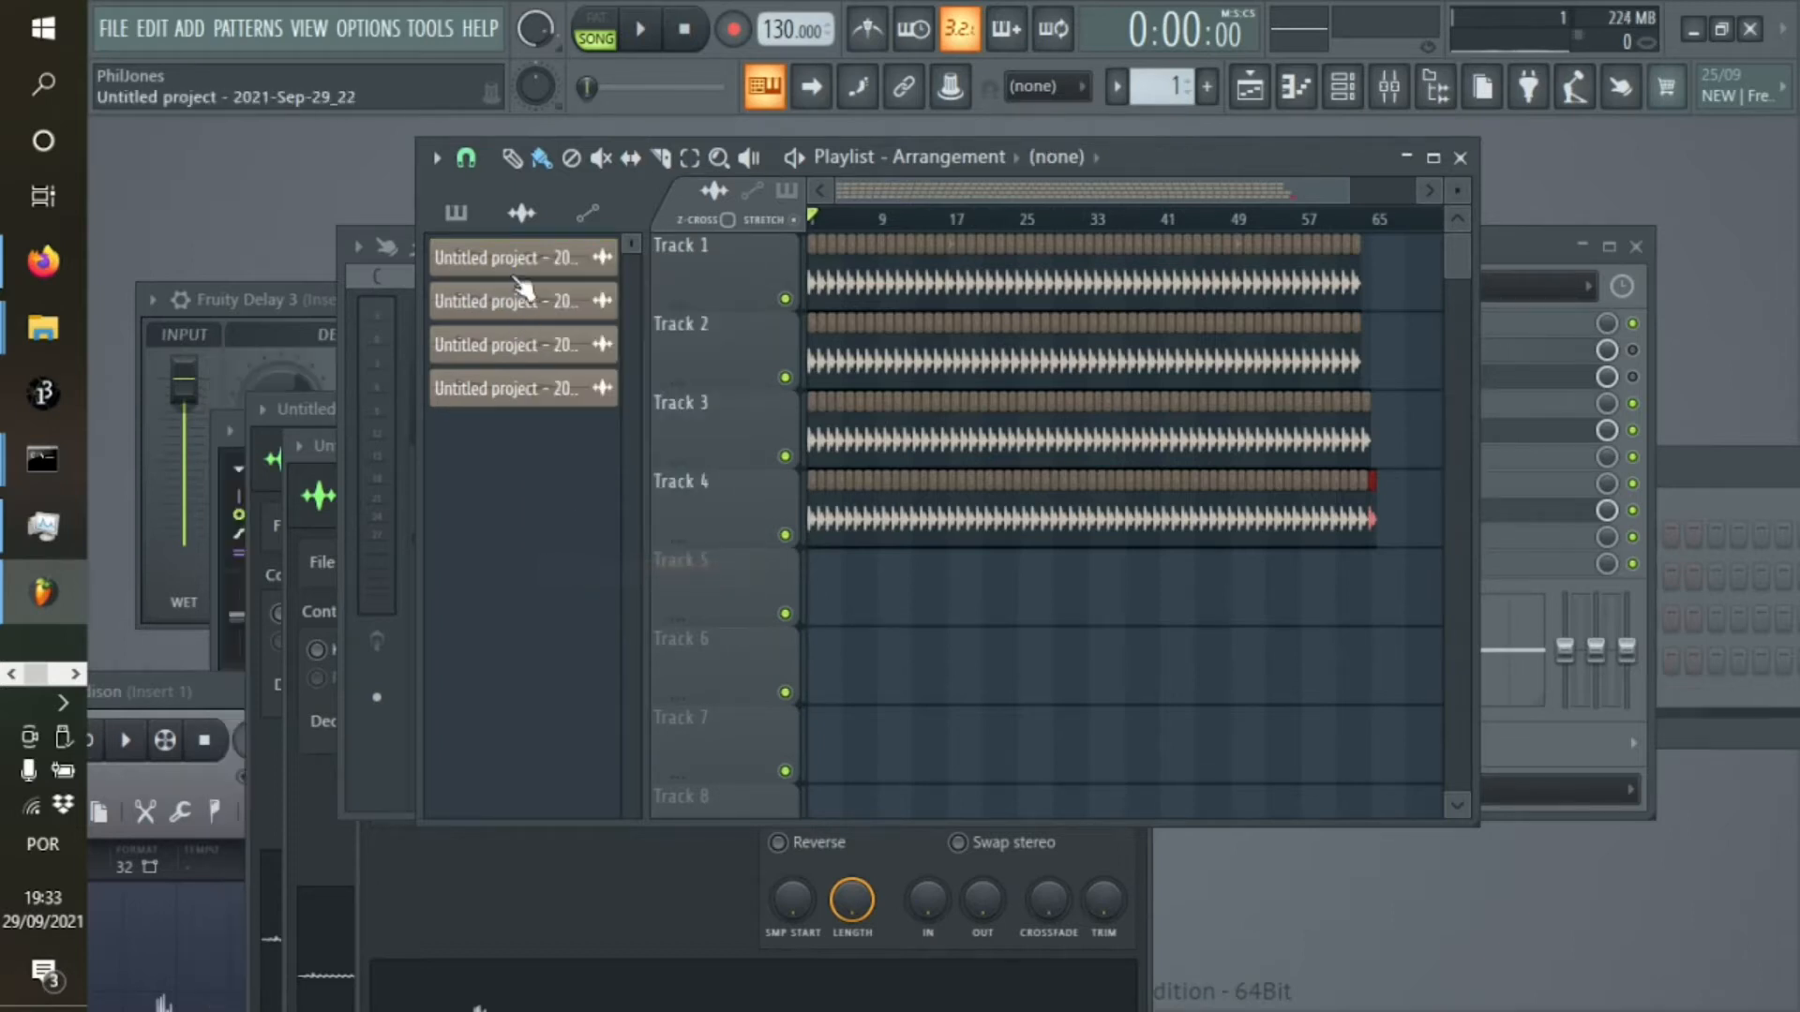
{"action": "right_click", "coordinate": [522, 258]}
{"action": "left_click", "coordinate": [609, 575]}
{"action": "right_click", "coordinate": [524, 259]}
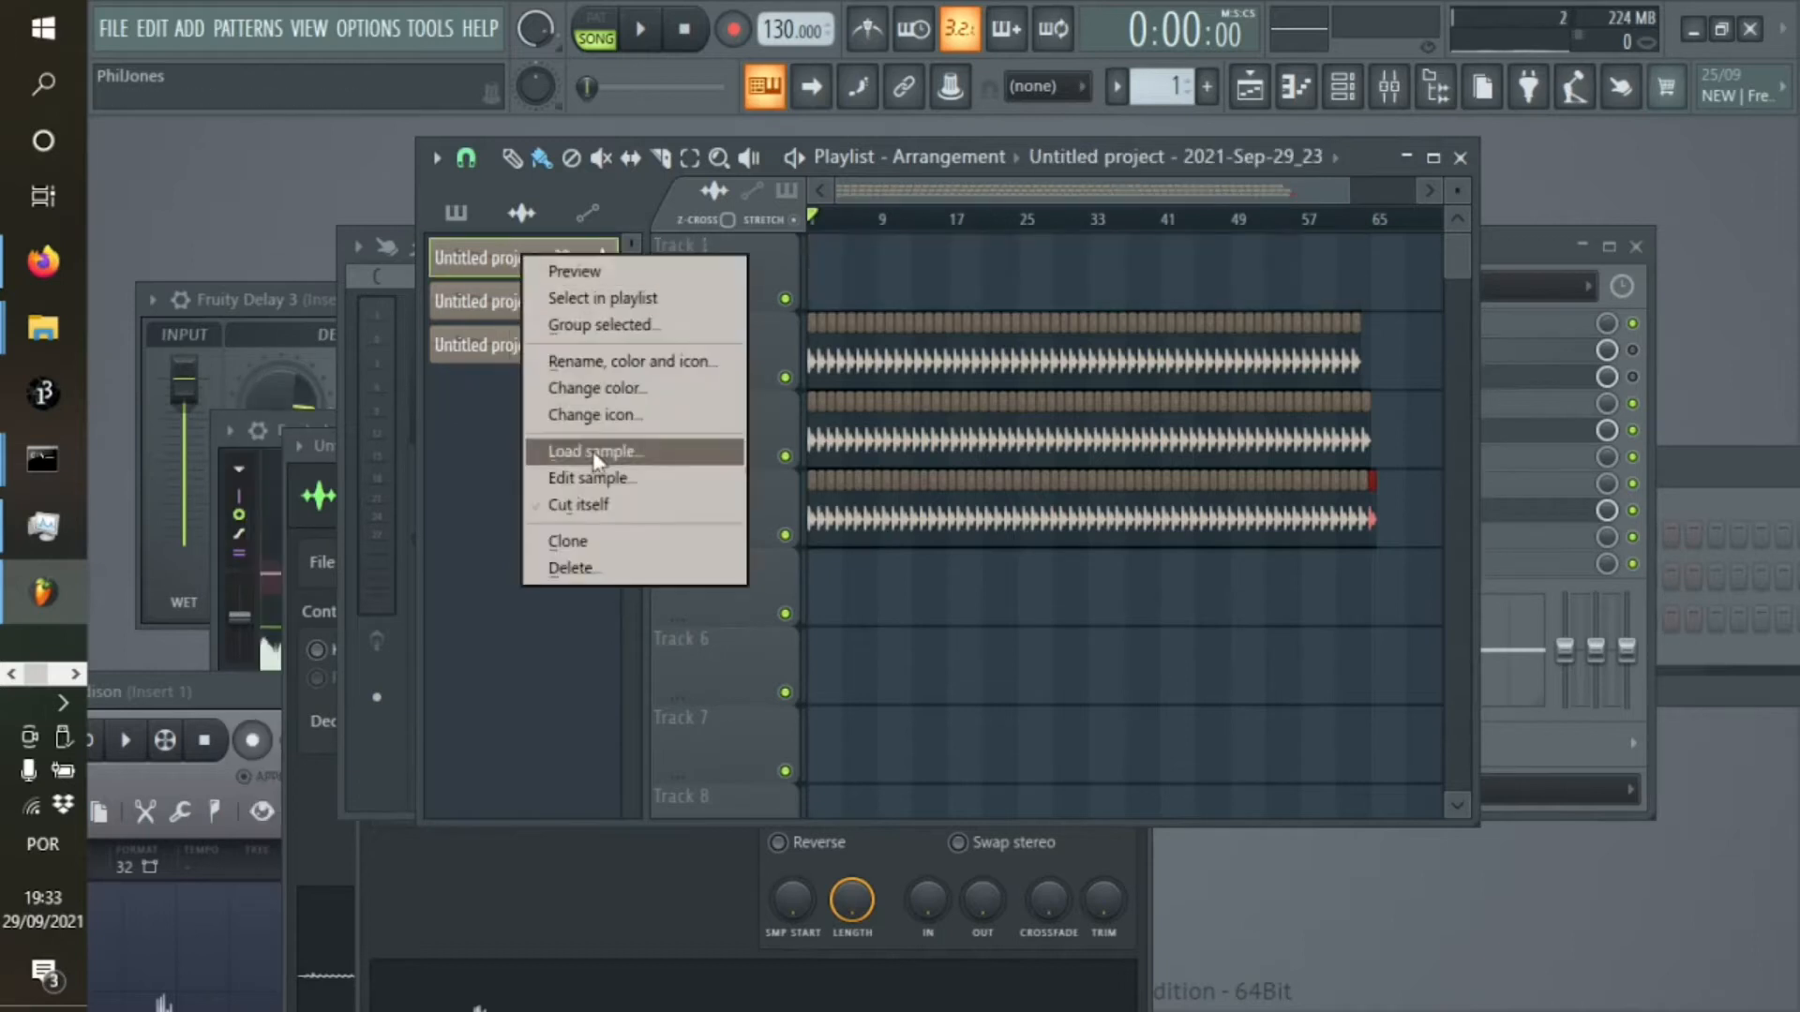
{"action": "left_click", "coordinate": [609, 571]}
{"action": "right_click", "coordinate": [499, 260]}
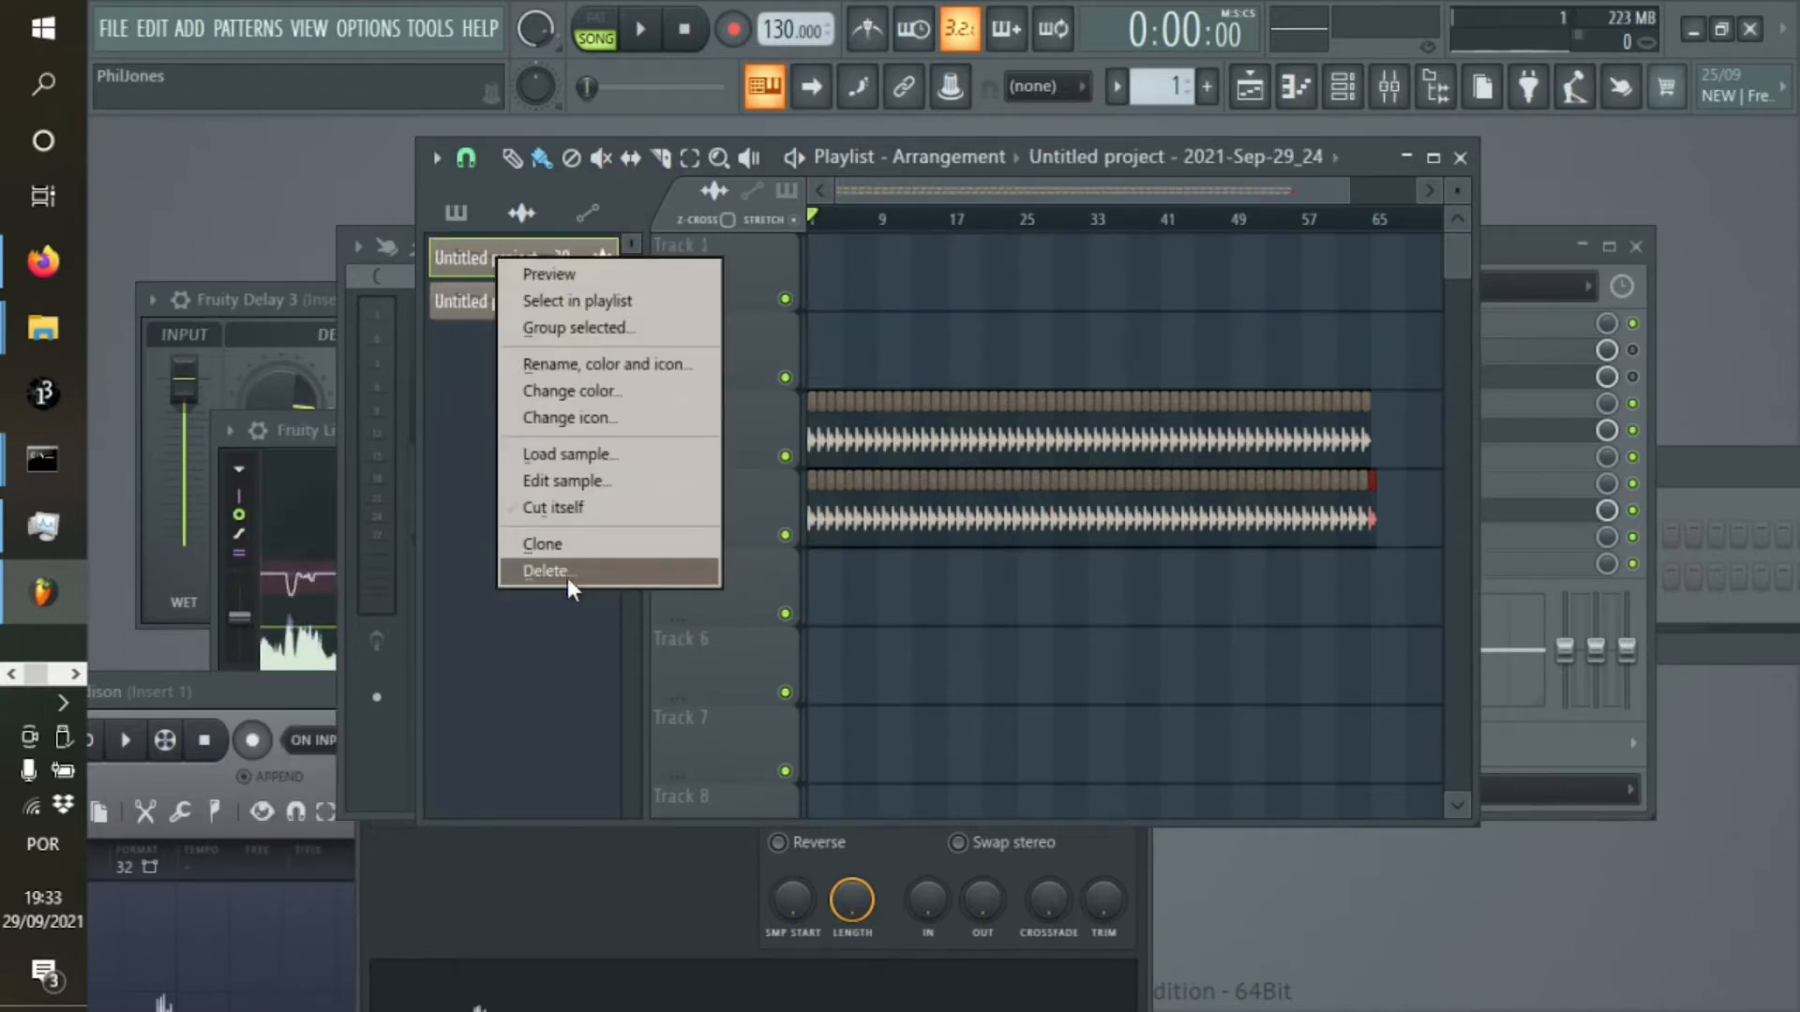
{"action": "left_click", "coordinate": [566, 577]}
{"action": "right_click", "coordinate": [523, 266]}
{"action": "left_click", "coordinate": [594, 581]}
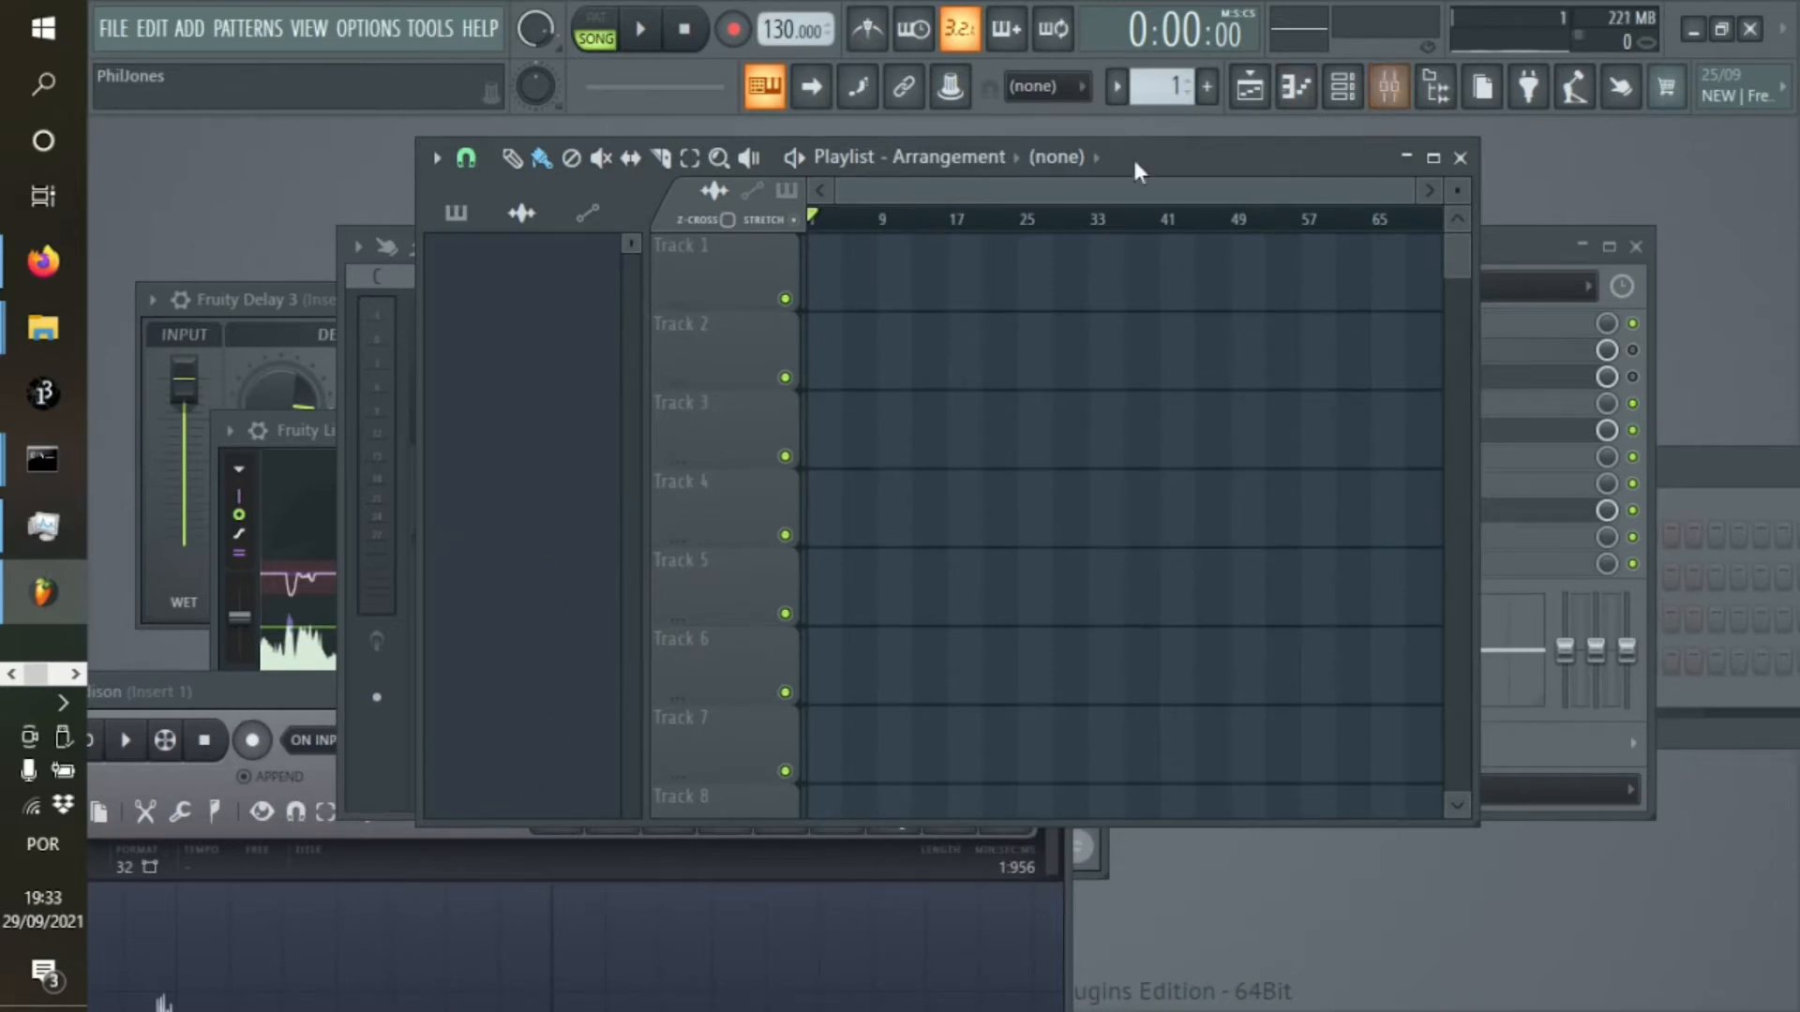
Clear the voice recording from Edison, with its window arranged in front of the playlist
{"action": "left_click_drag", "start_coordinate": [1172, 158], "coordinate": [1033, 155]}
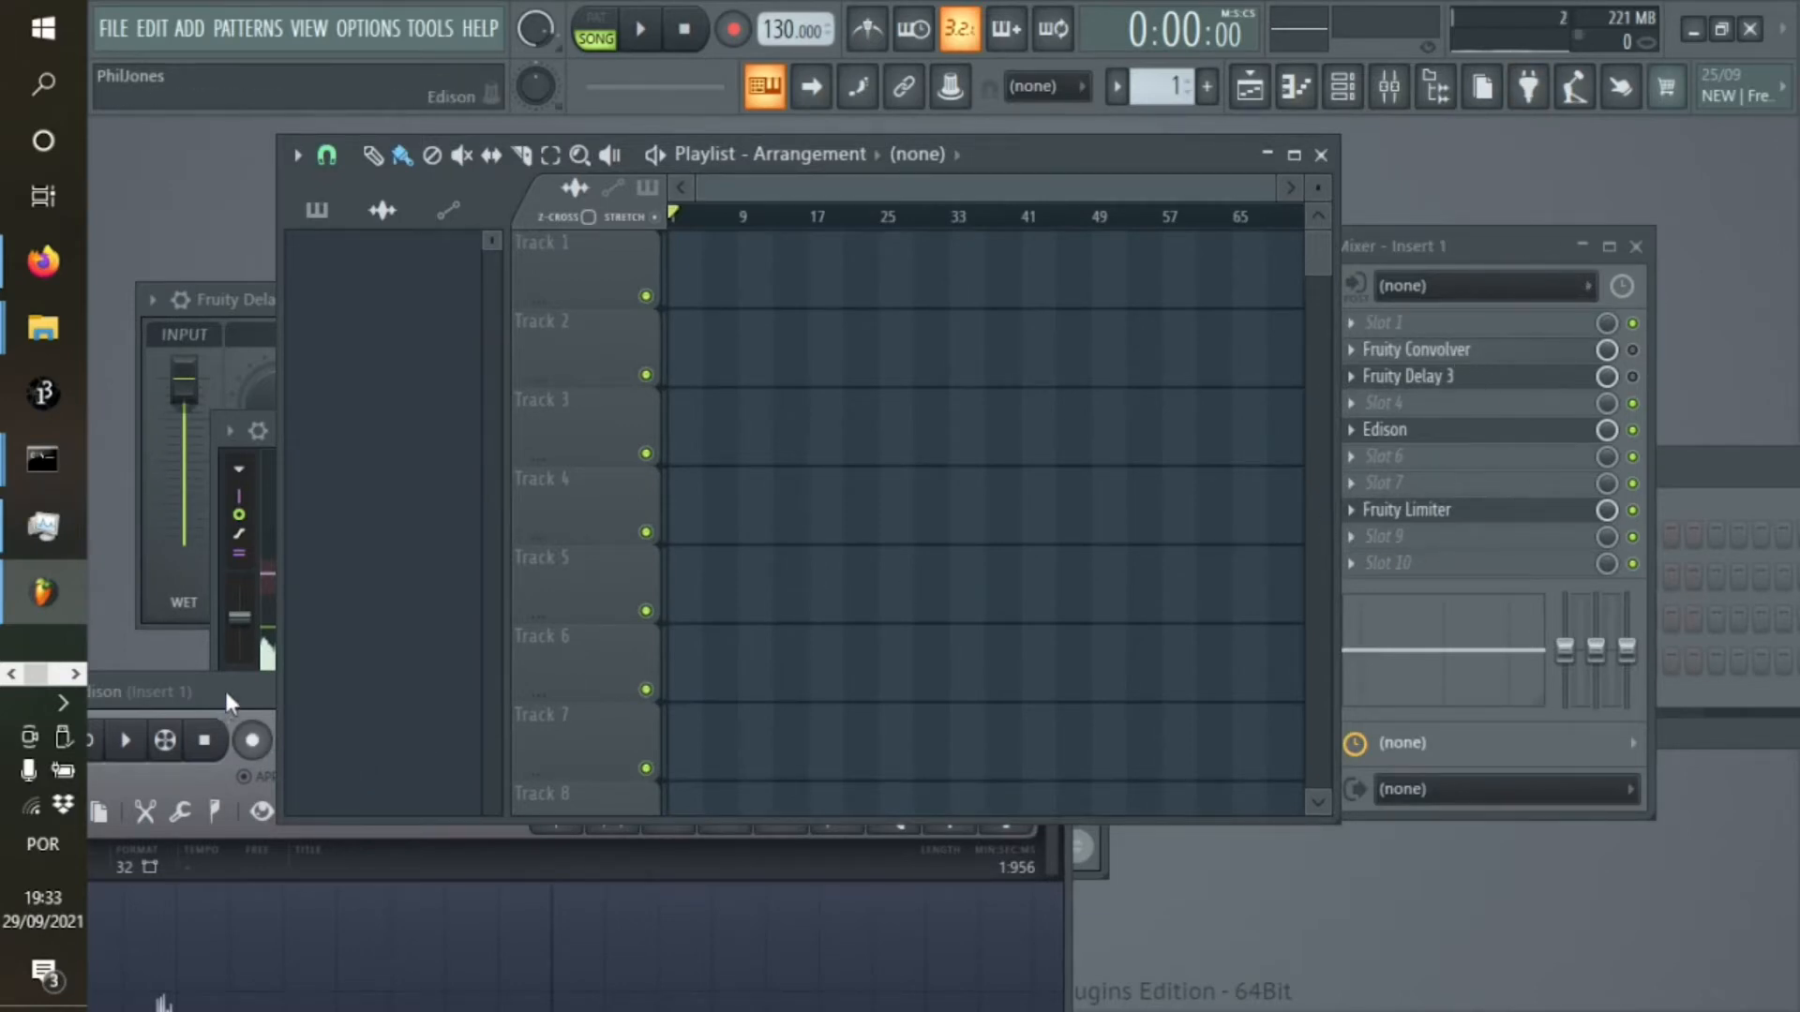
{"action": "left_click_drag", "start_coordinate": [225, 701], "coordinate": [409, 452]}
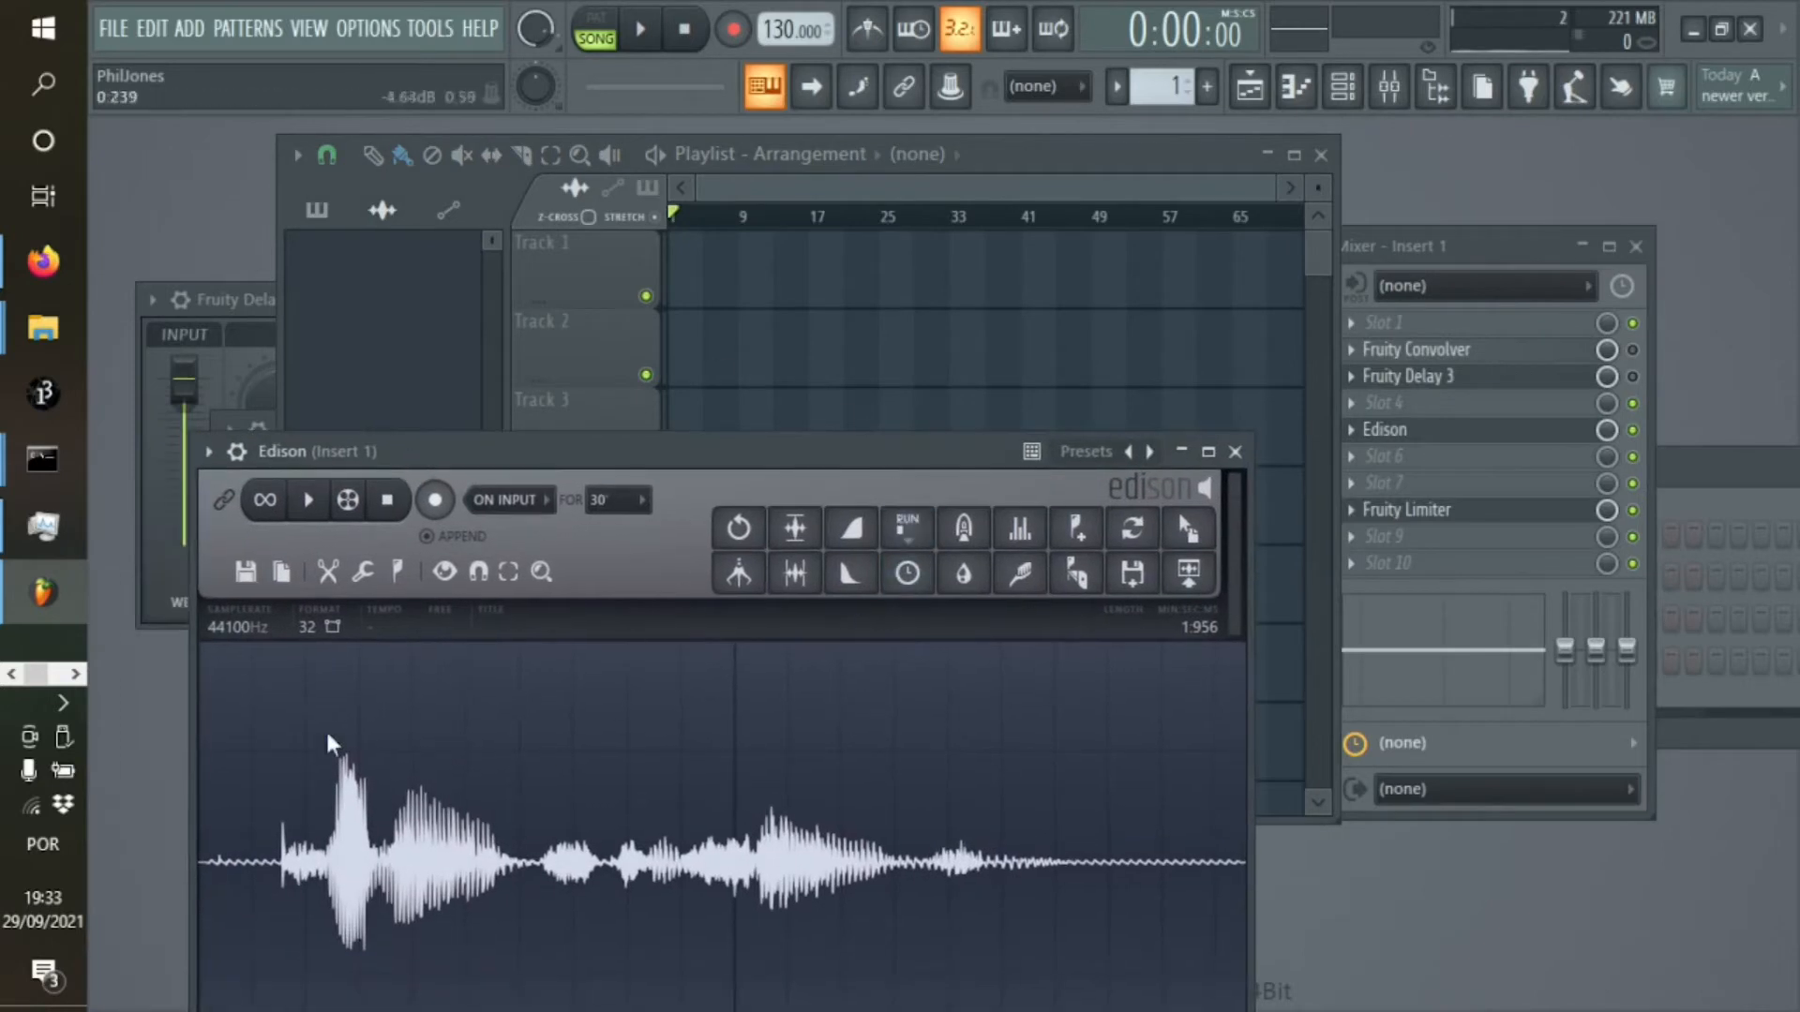
{"action": "left_click", "coordinate": [251, 567]}
{"action": "left_click", "coordinate": [400, 474]}
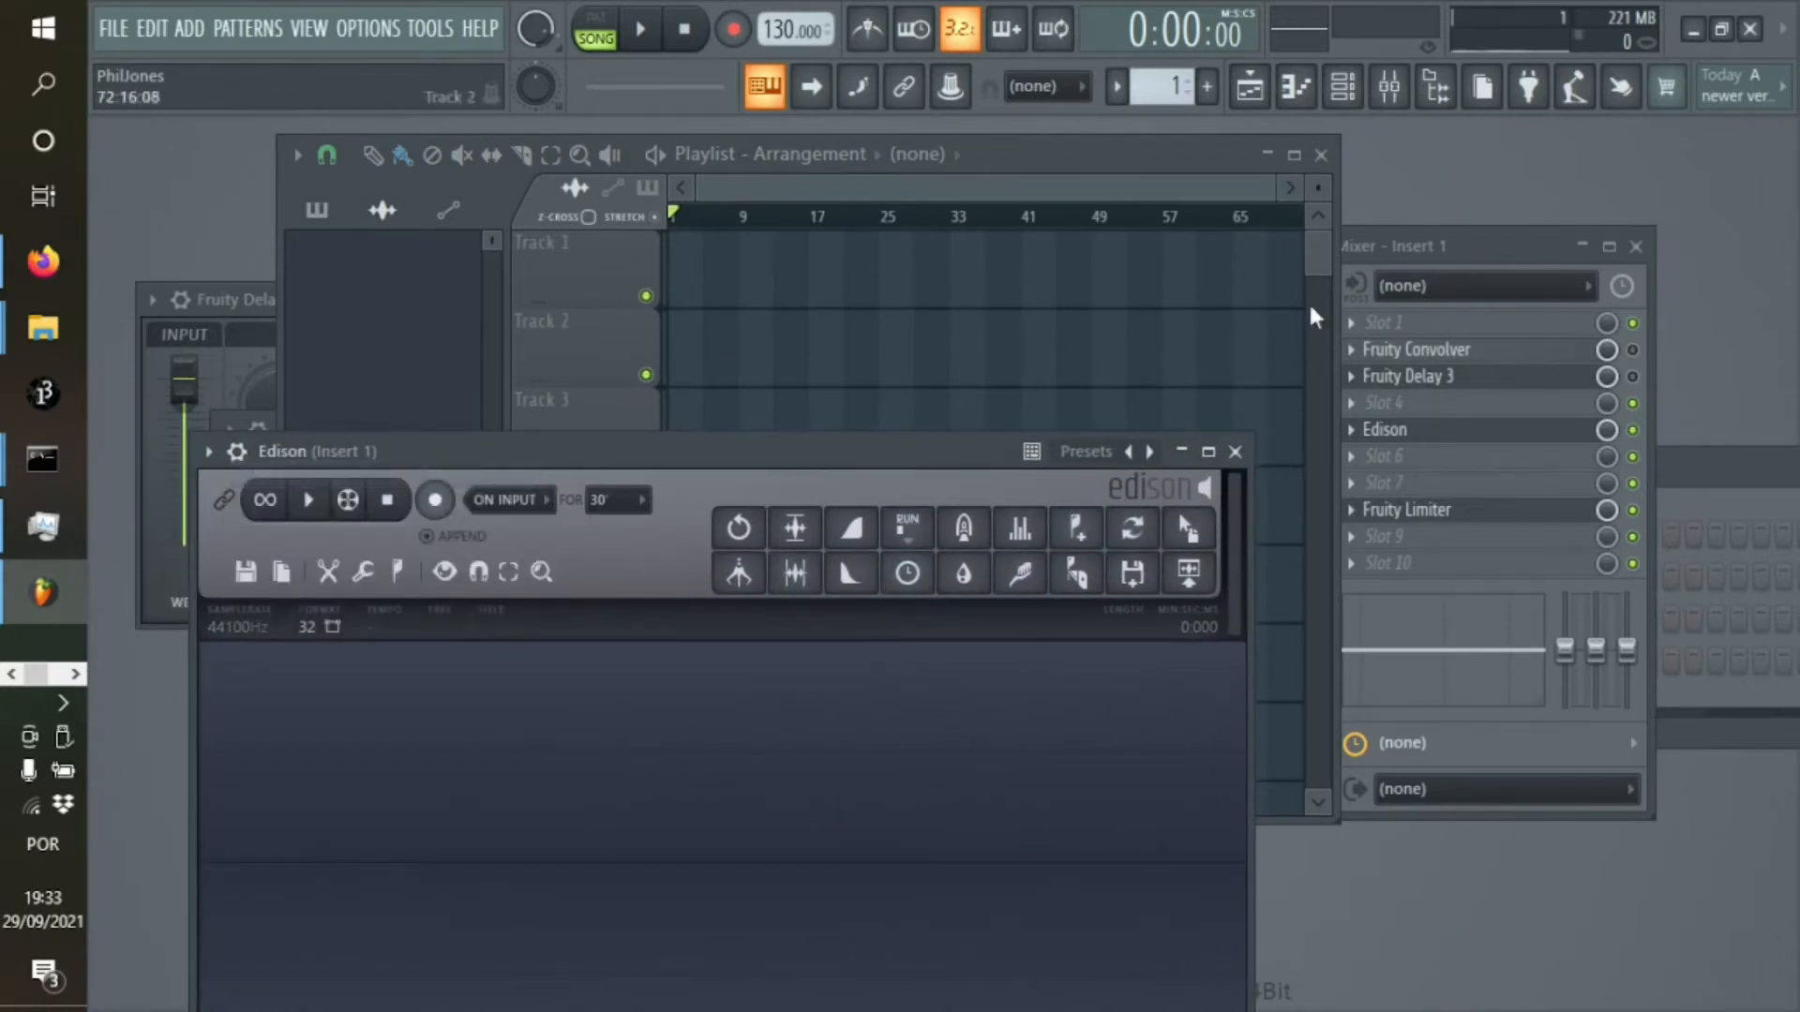
Enable Fruity Delay 3 on mixer Insert 1 and arm Edison for a new recording on input
{"action": "left_click", "coordinate": [1636, 373]}
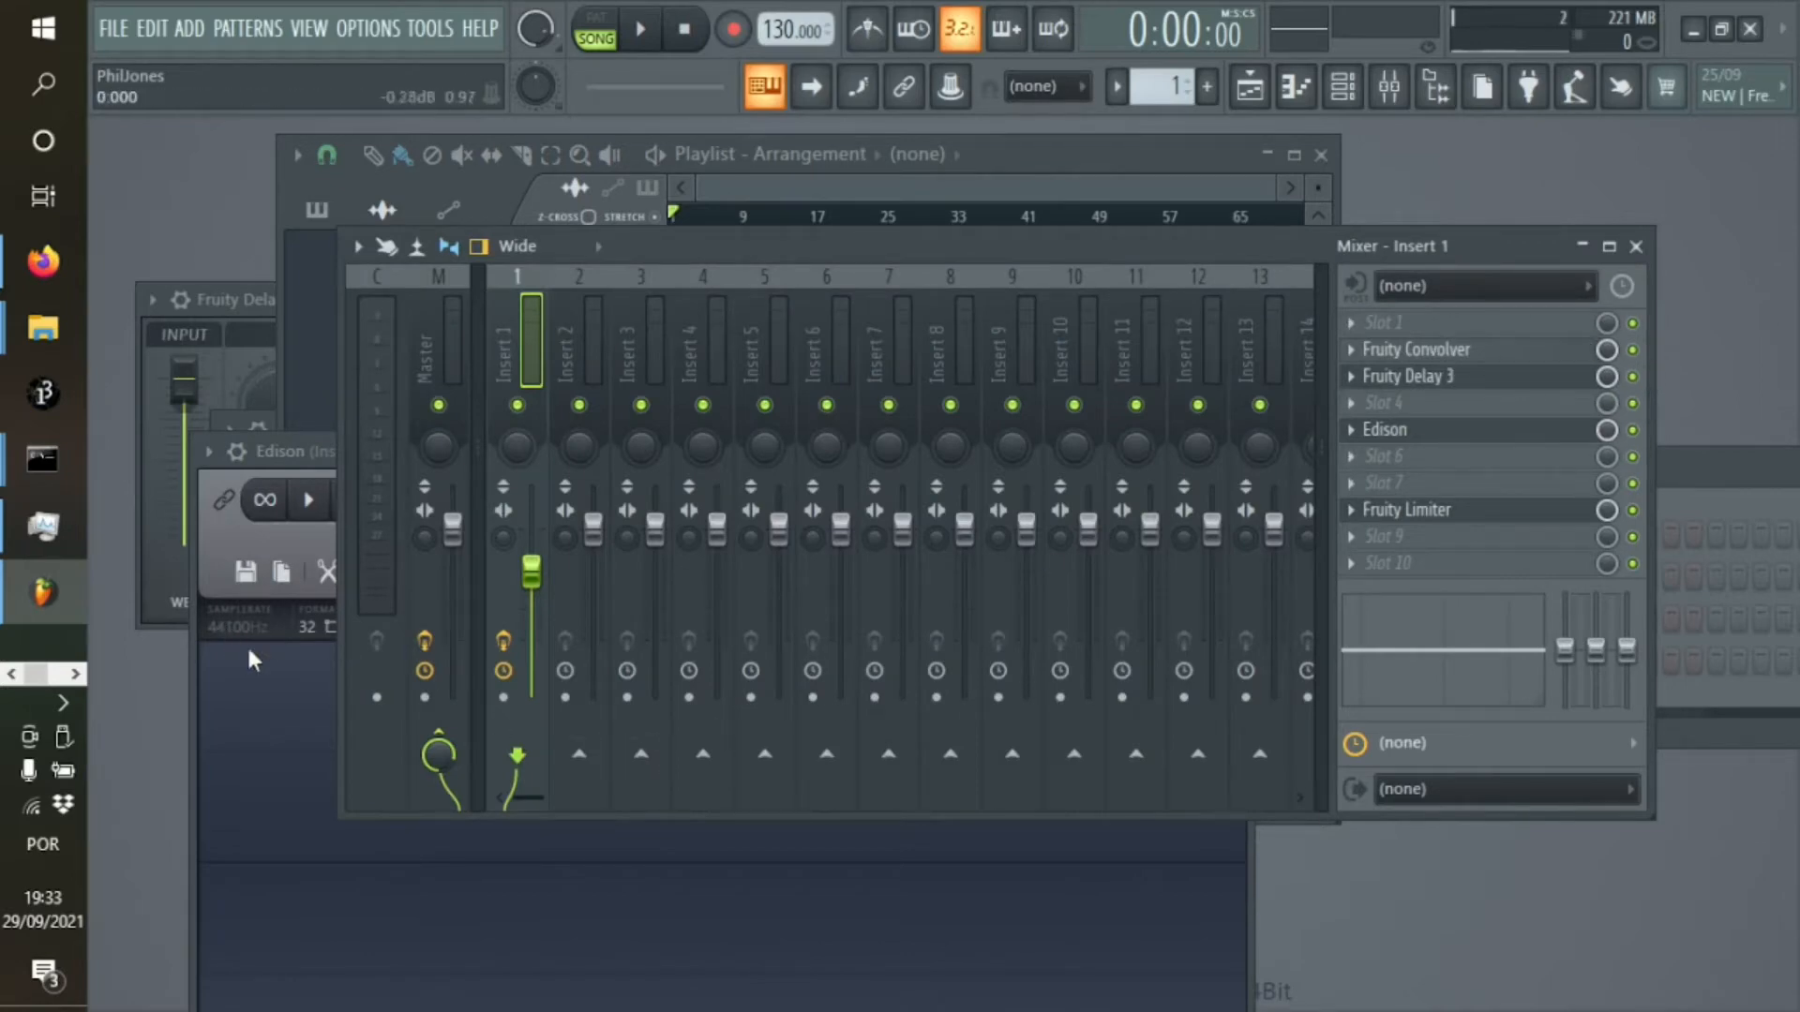
{"action": "double_click", "coordinate": [224, 645]}
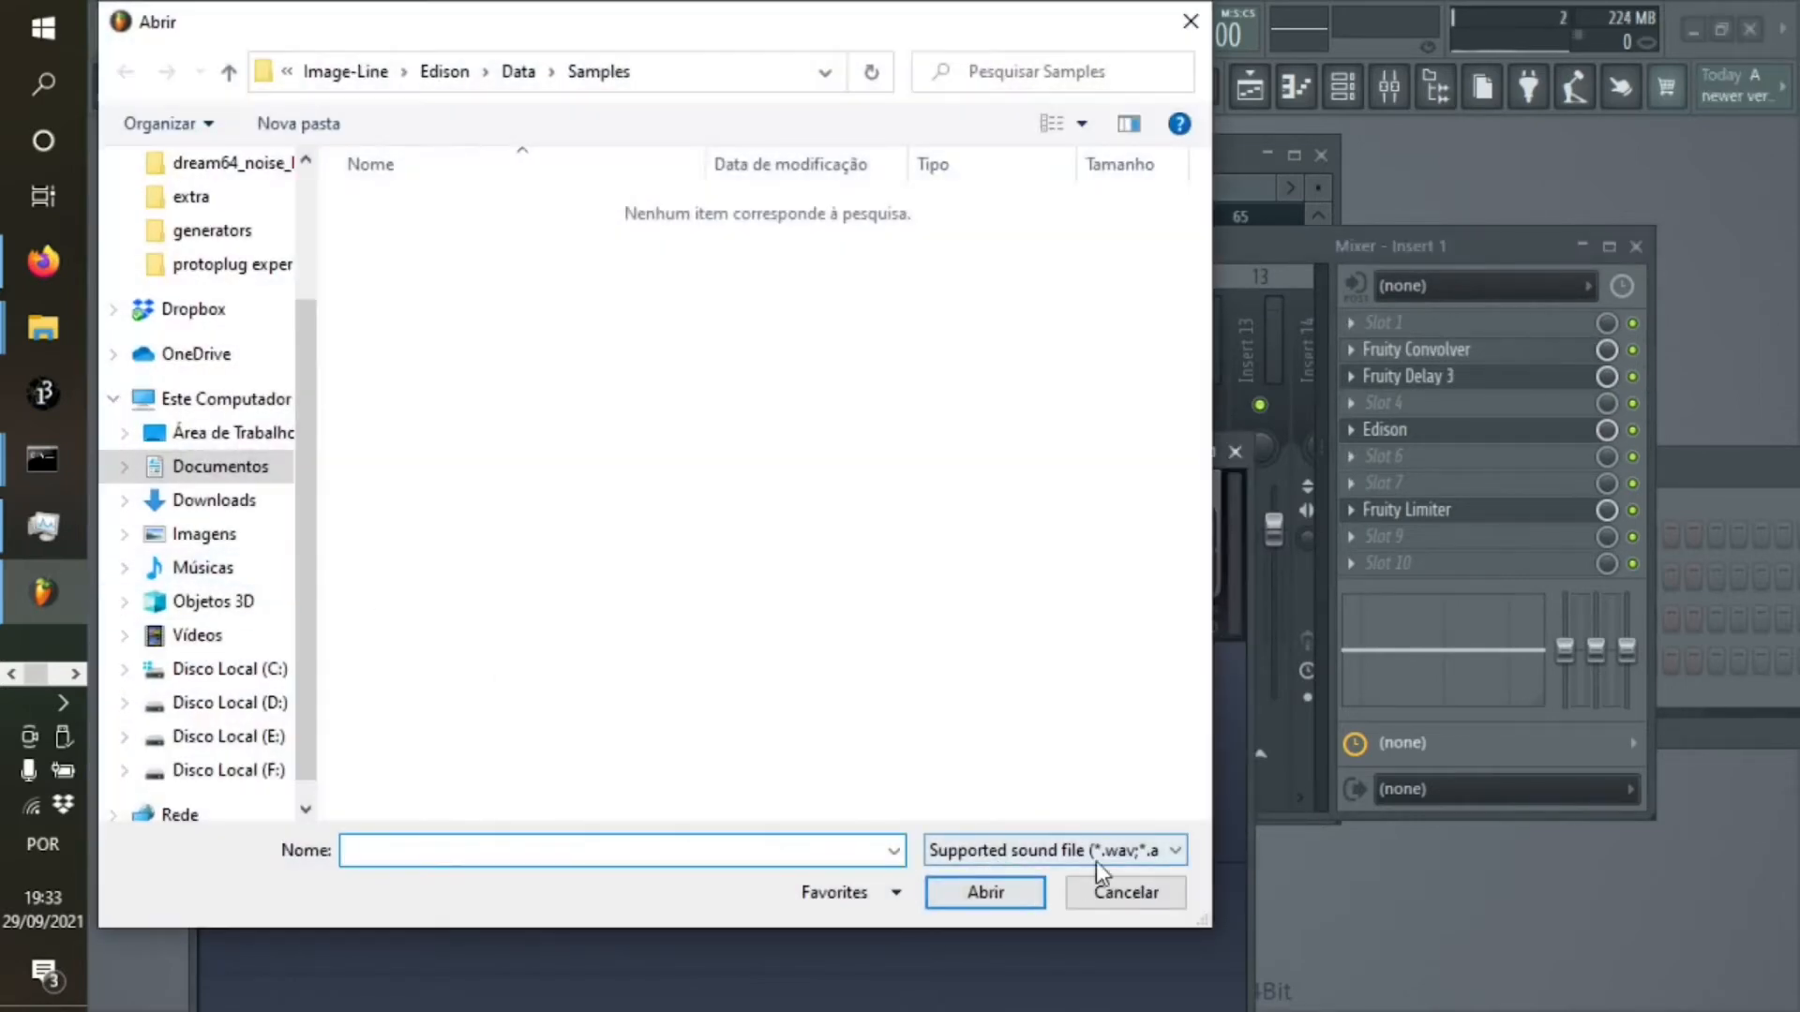
{"action": "left_click", "coordinate": [1125, 891]}
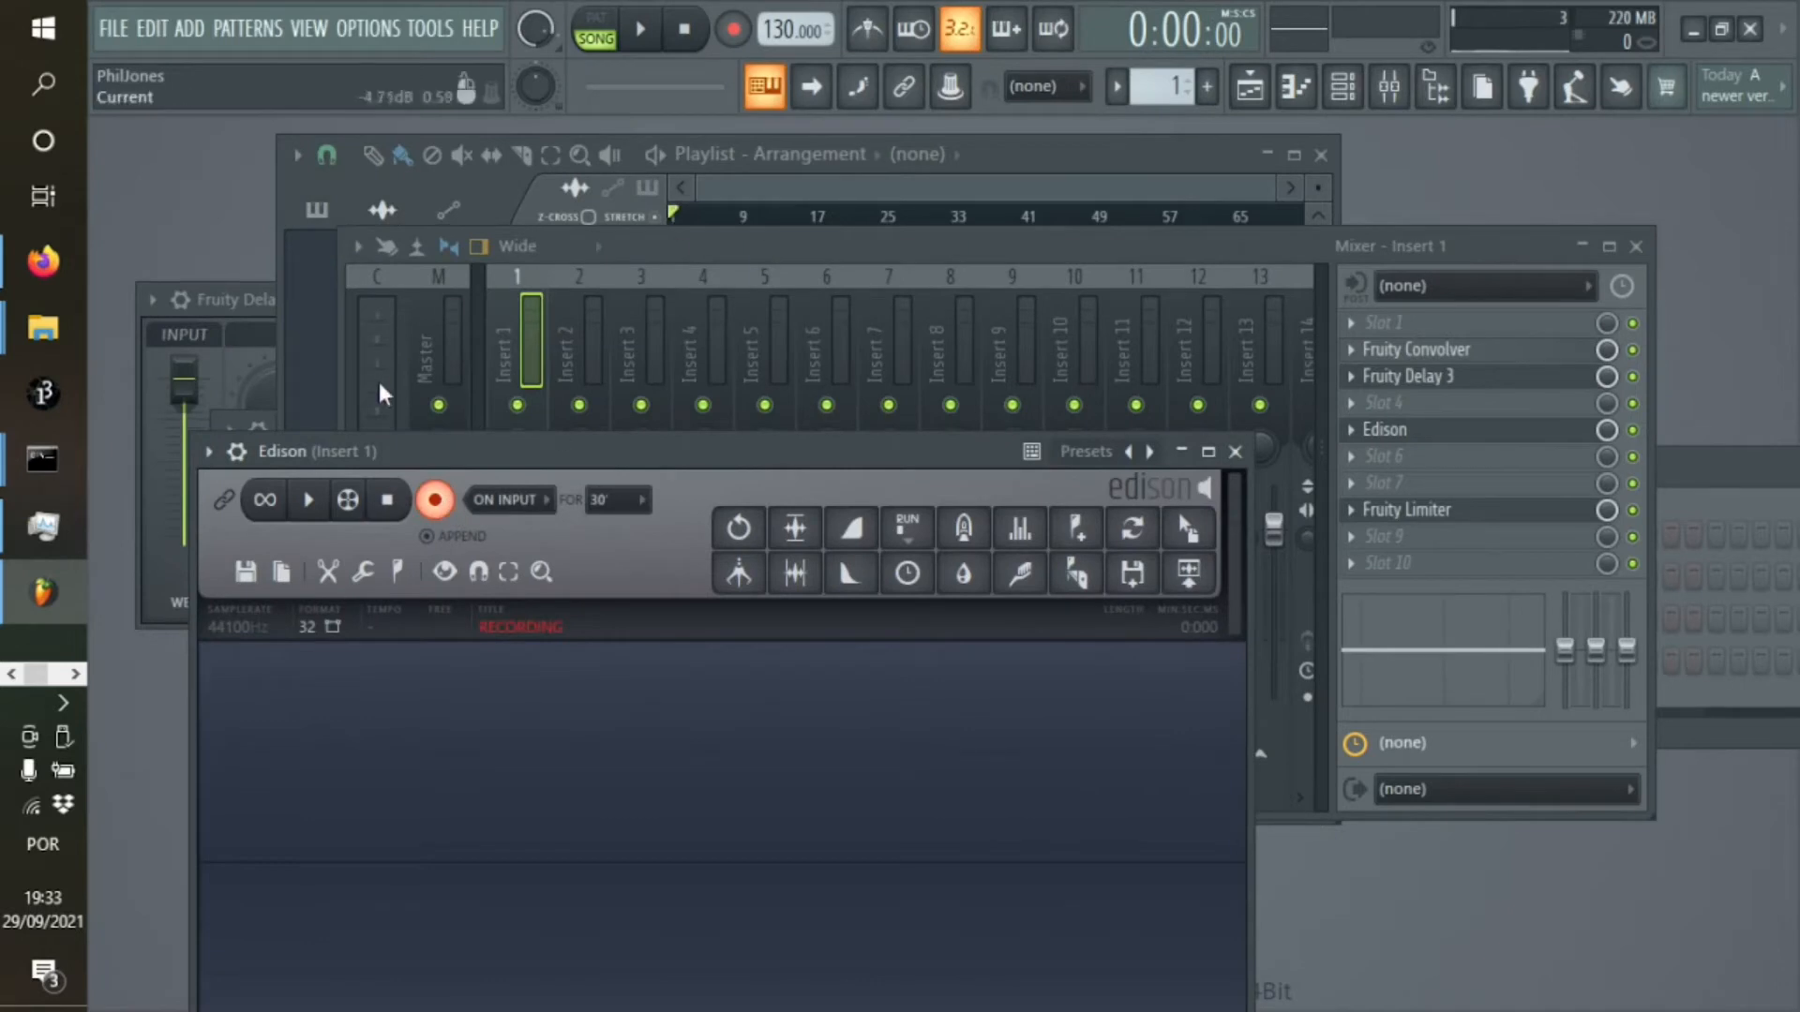
Play a short sequence of notes on the FL Keys channel so Edison records them with the delay
{"action": "left_click", "coordinate": [1346, 91]}
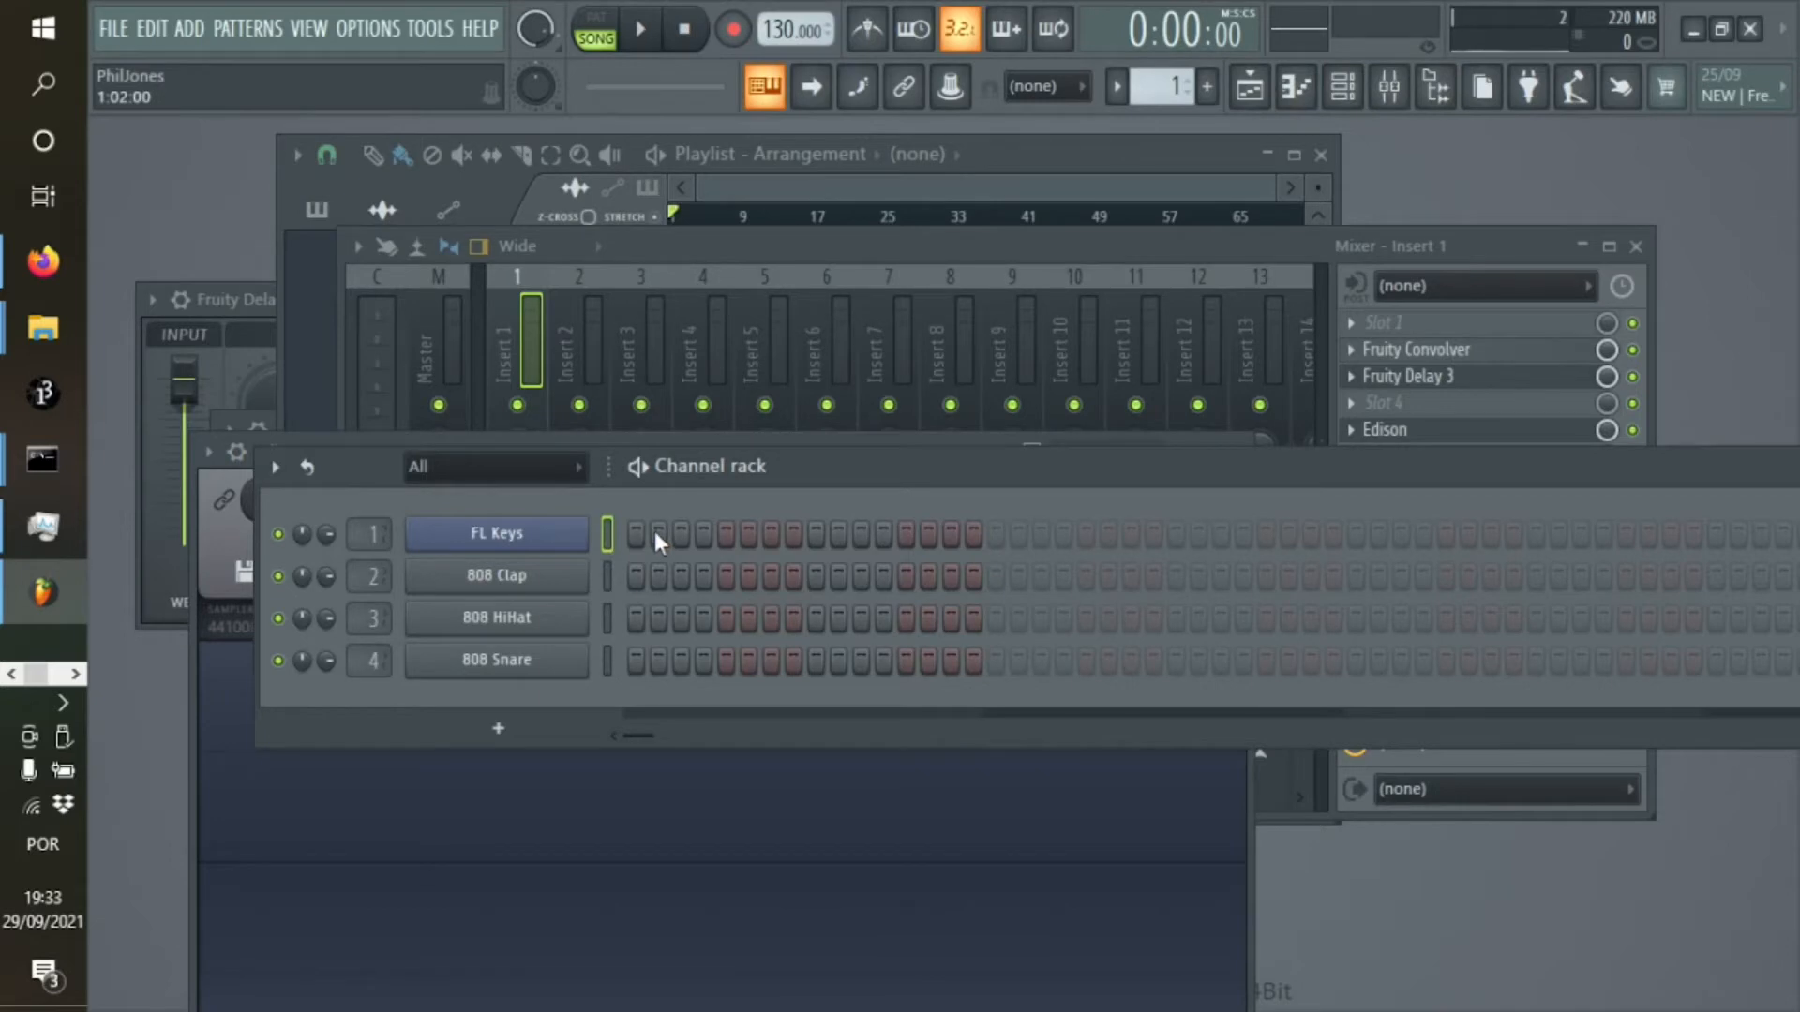
{"action": "key", "text": "b"}
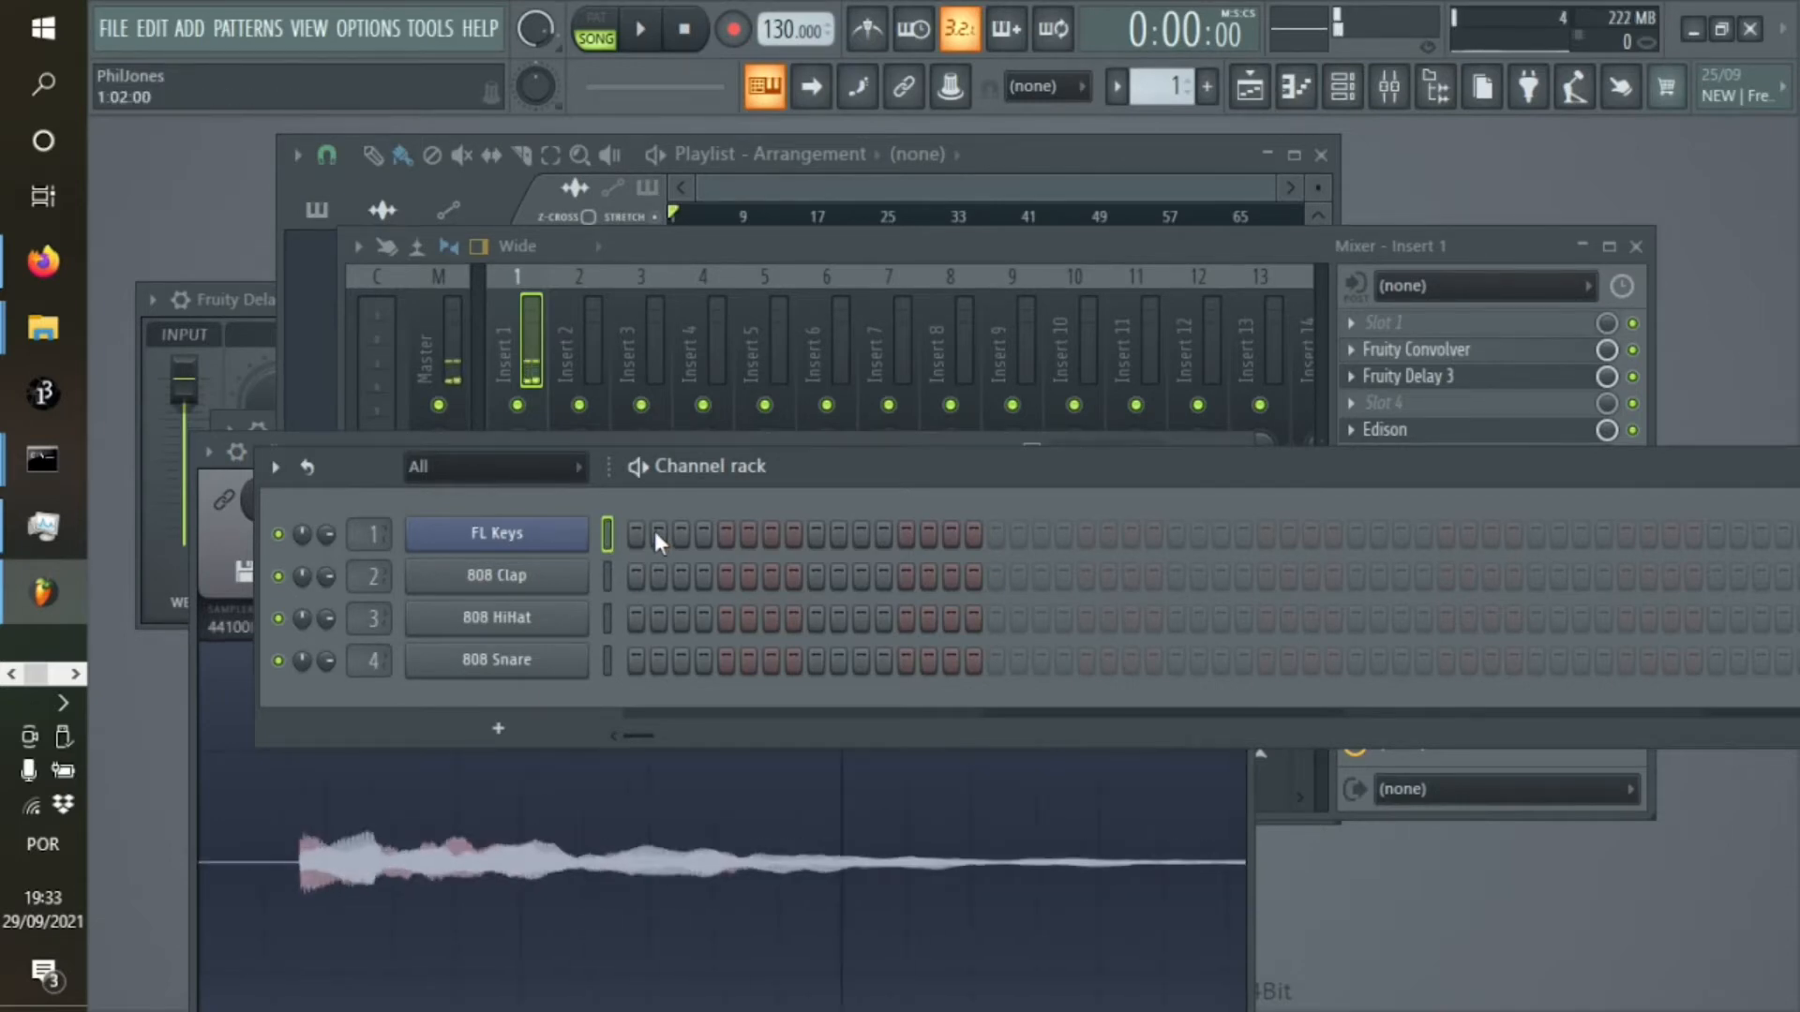
{"action": "key", "text": "q"}
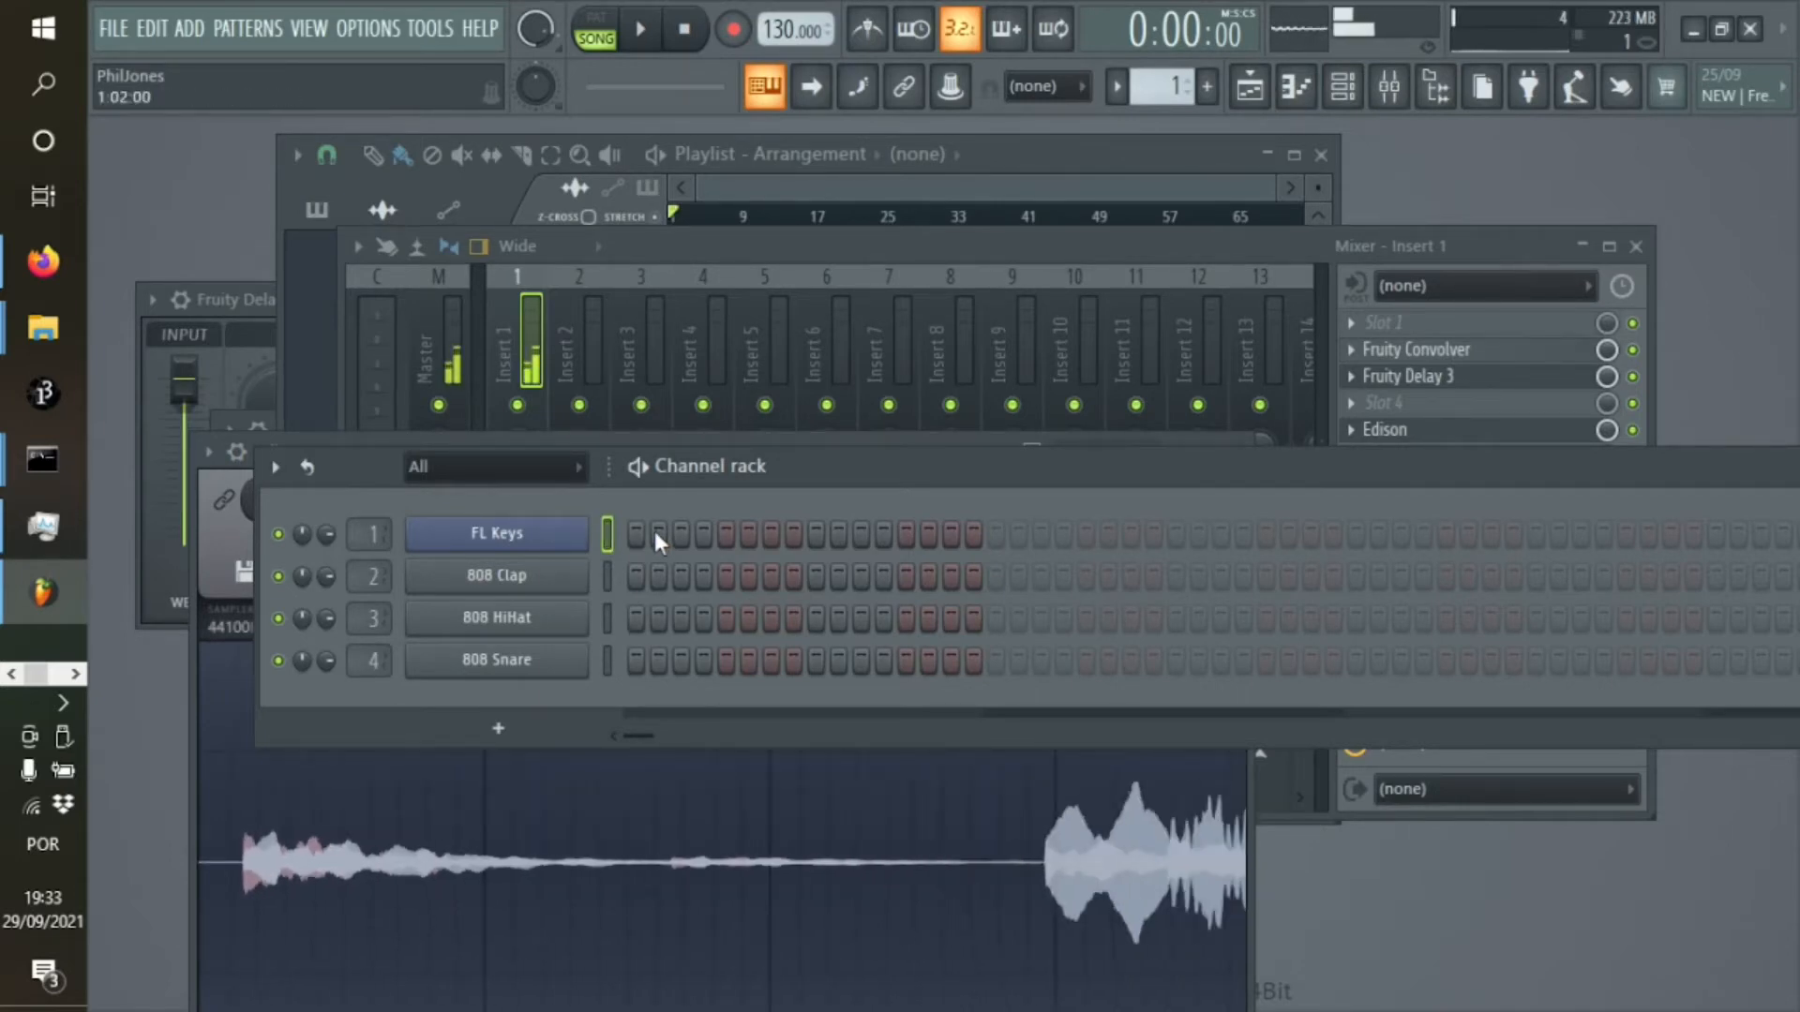
{"action": "key", "text": "x"}
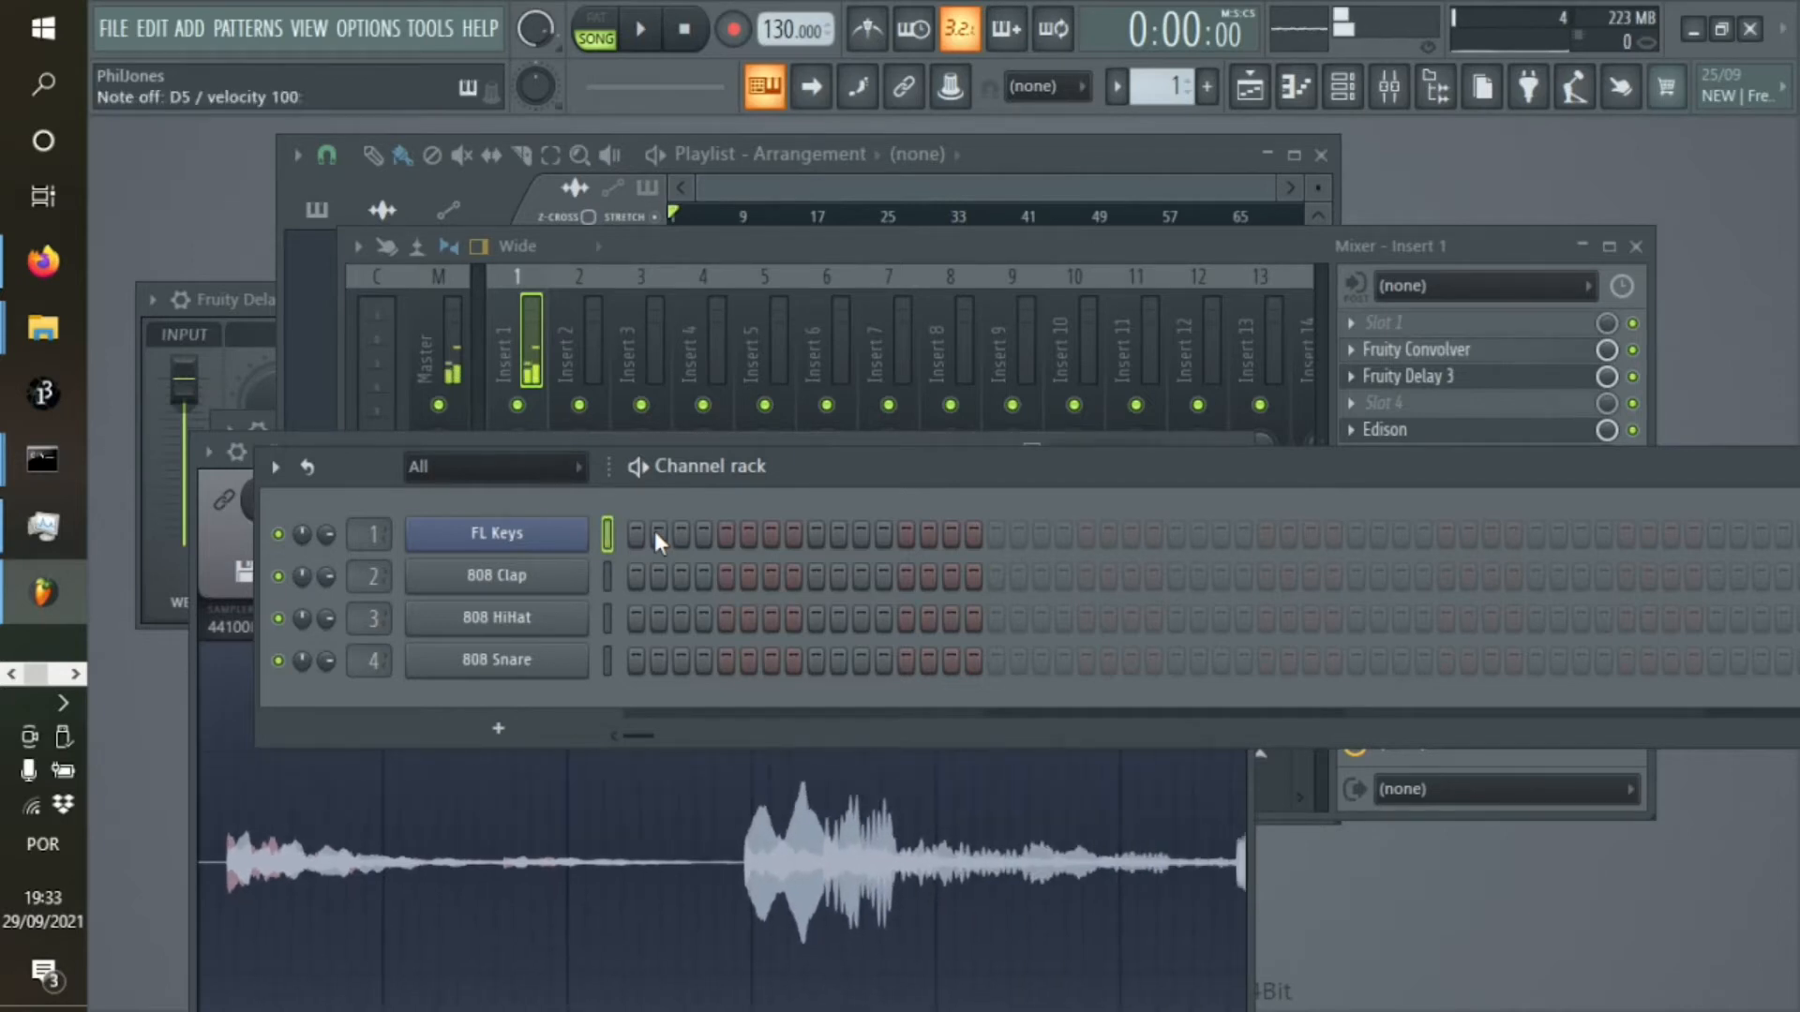
{"action": "key", "text": "c"}
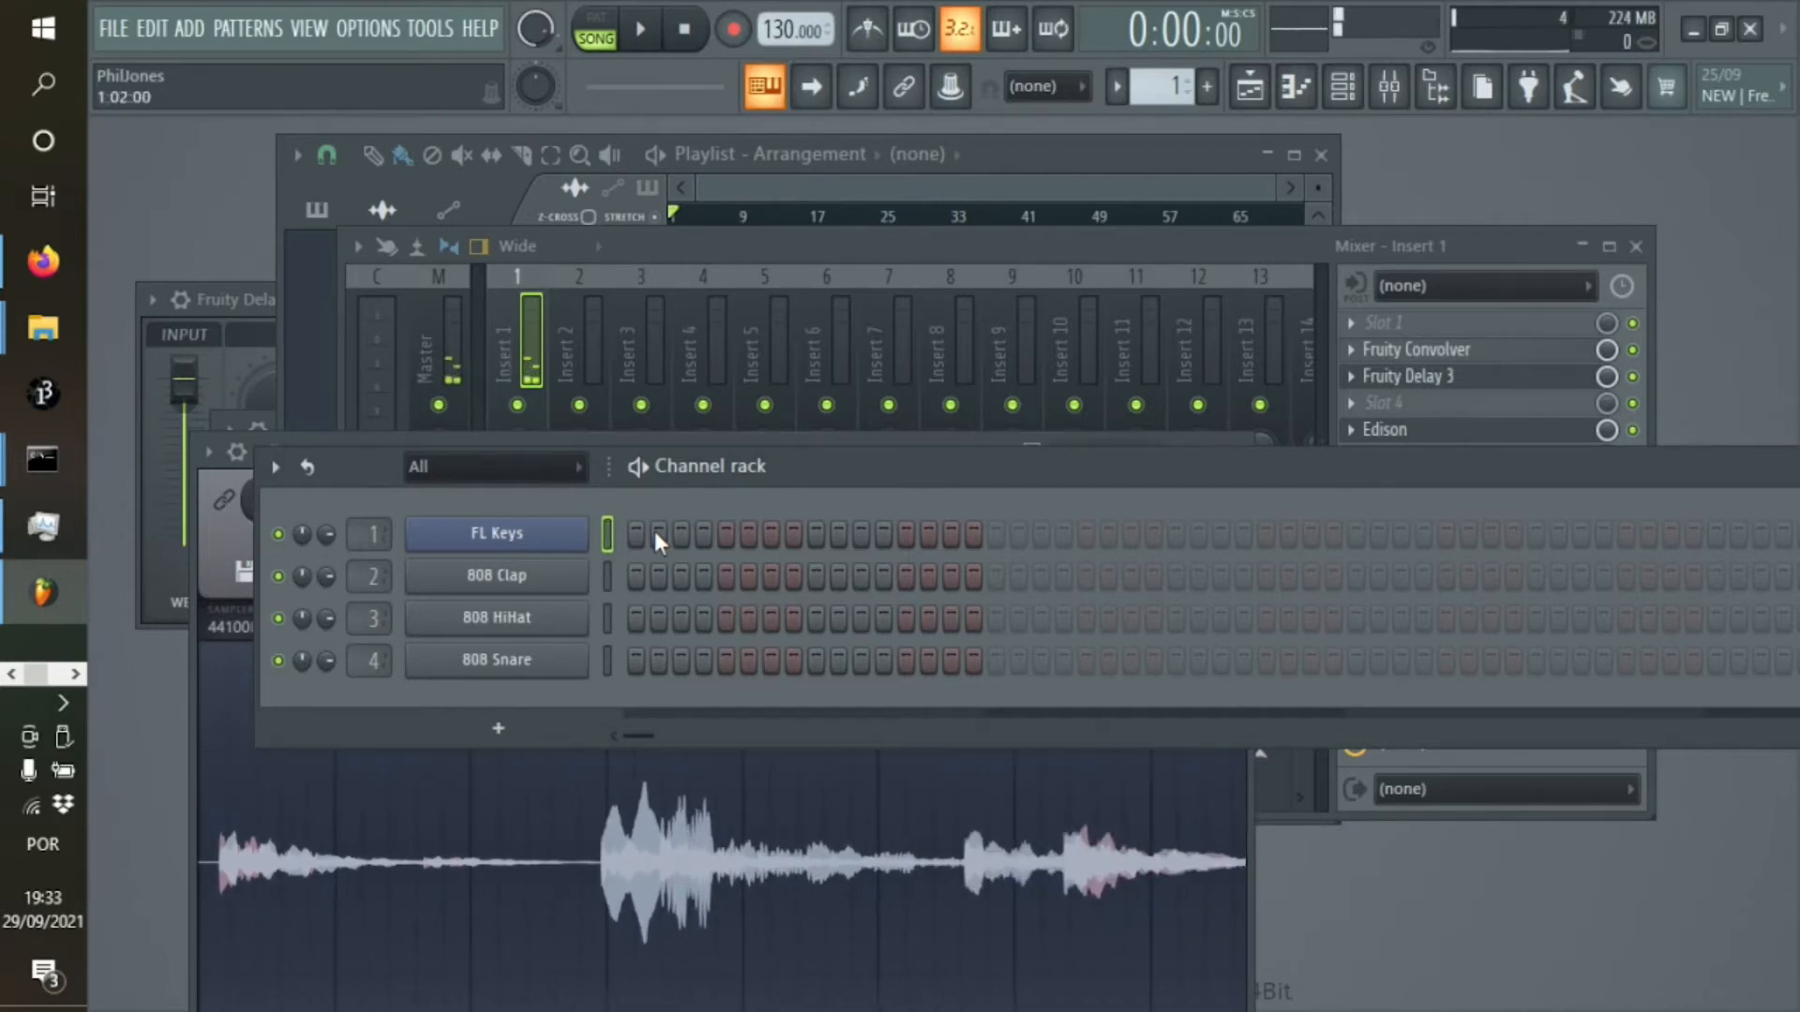
{"action": "key", "text": "n"}
{"action": "key", "text": "m"}
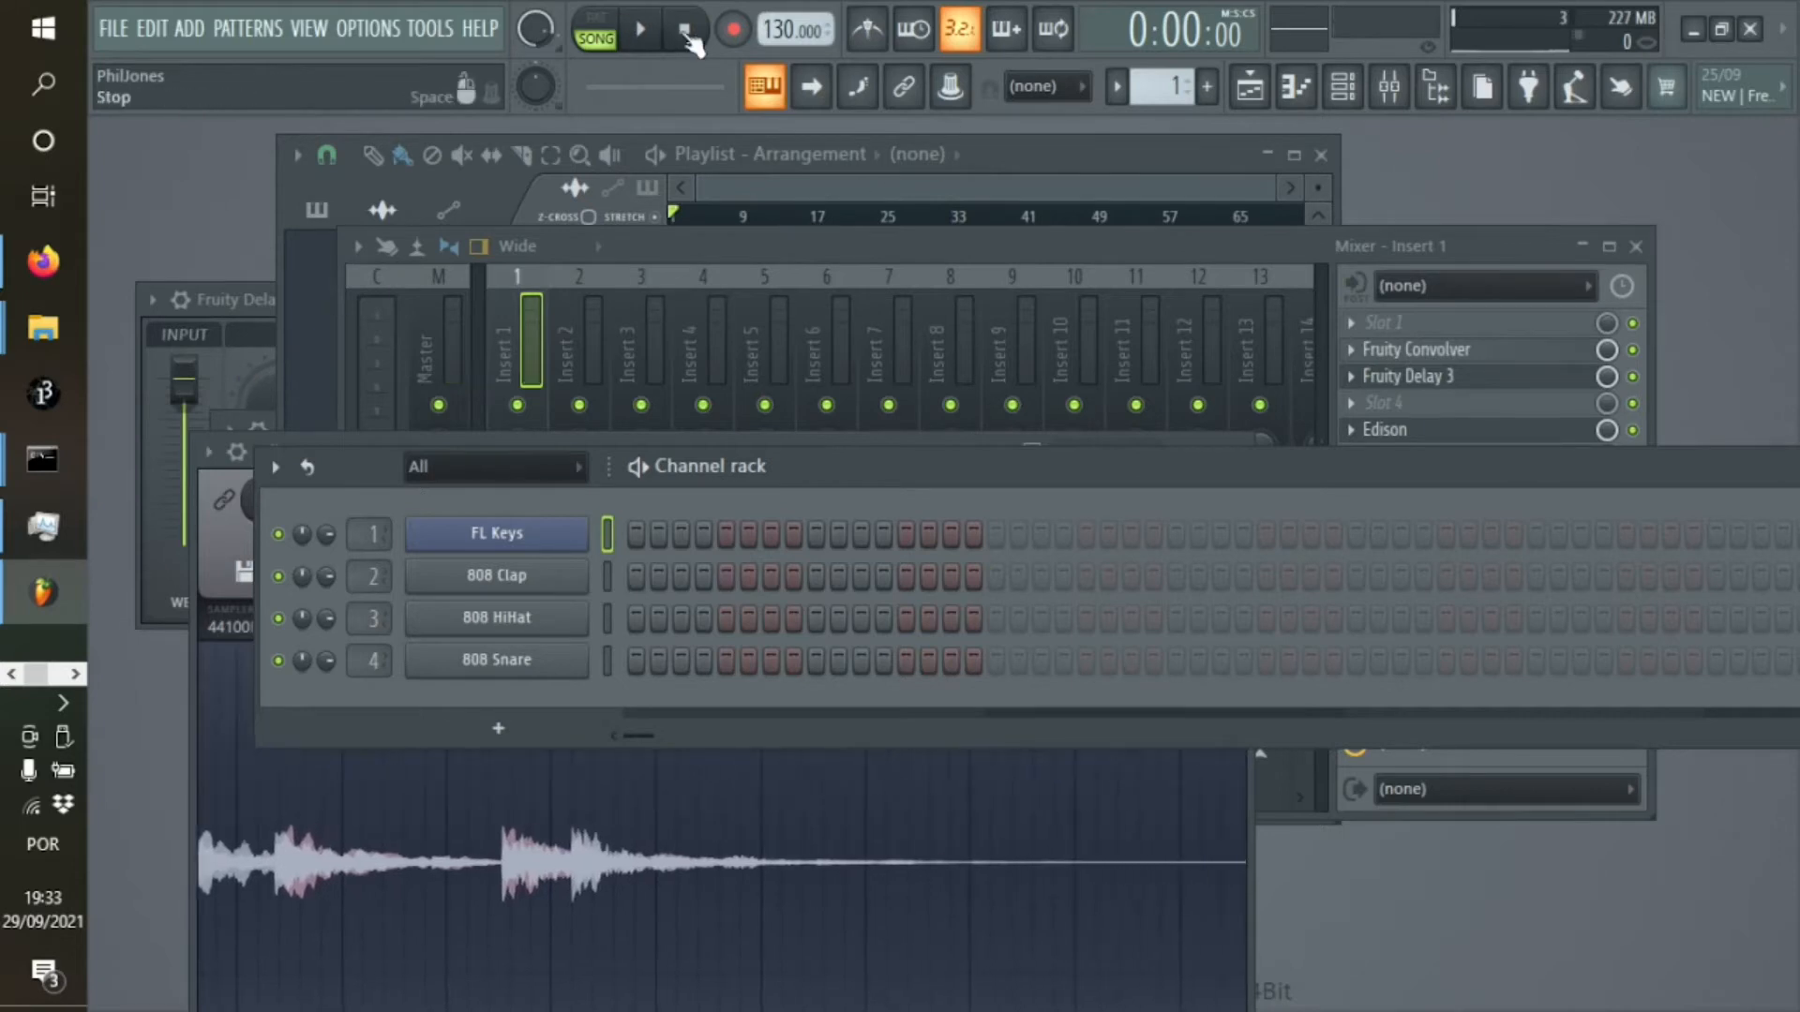
Rearrange the mixer, playlist and channel rack windows to expose the playlist, and stop Edison's recording
{"action": "left_click_drag", "start_coordinate": [745, 251], "coordinate": [1093, 550]}
{"action": "left_click_drag", "start_coordinate": [980, 150], "coordinate": [1224, 155]}
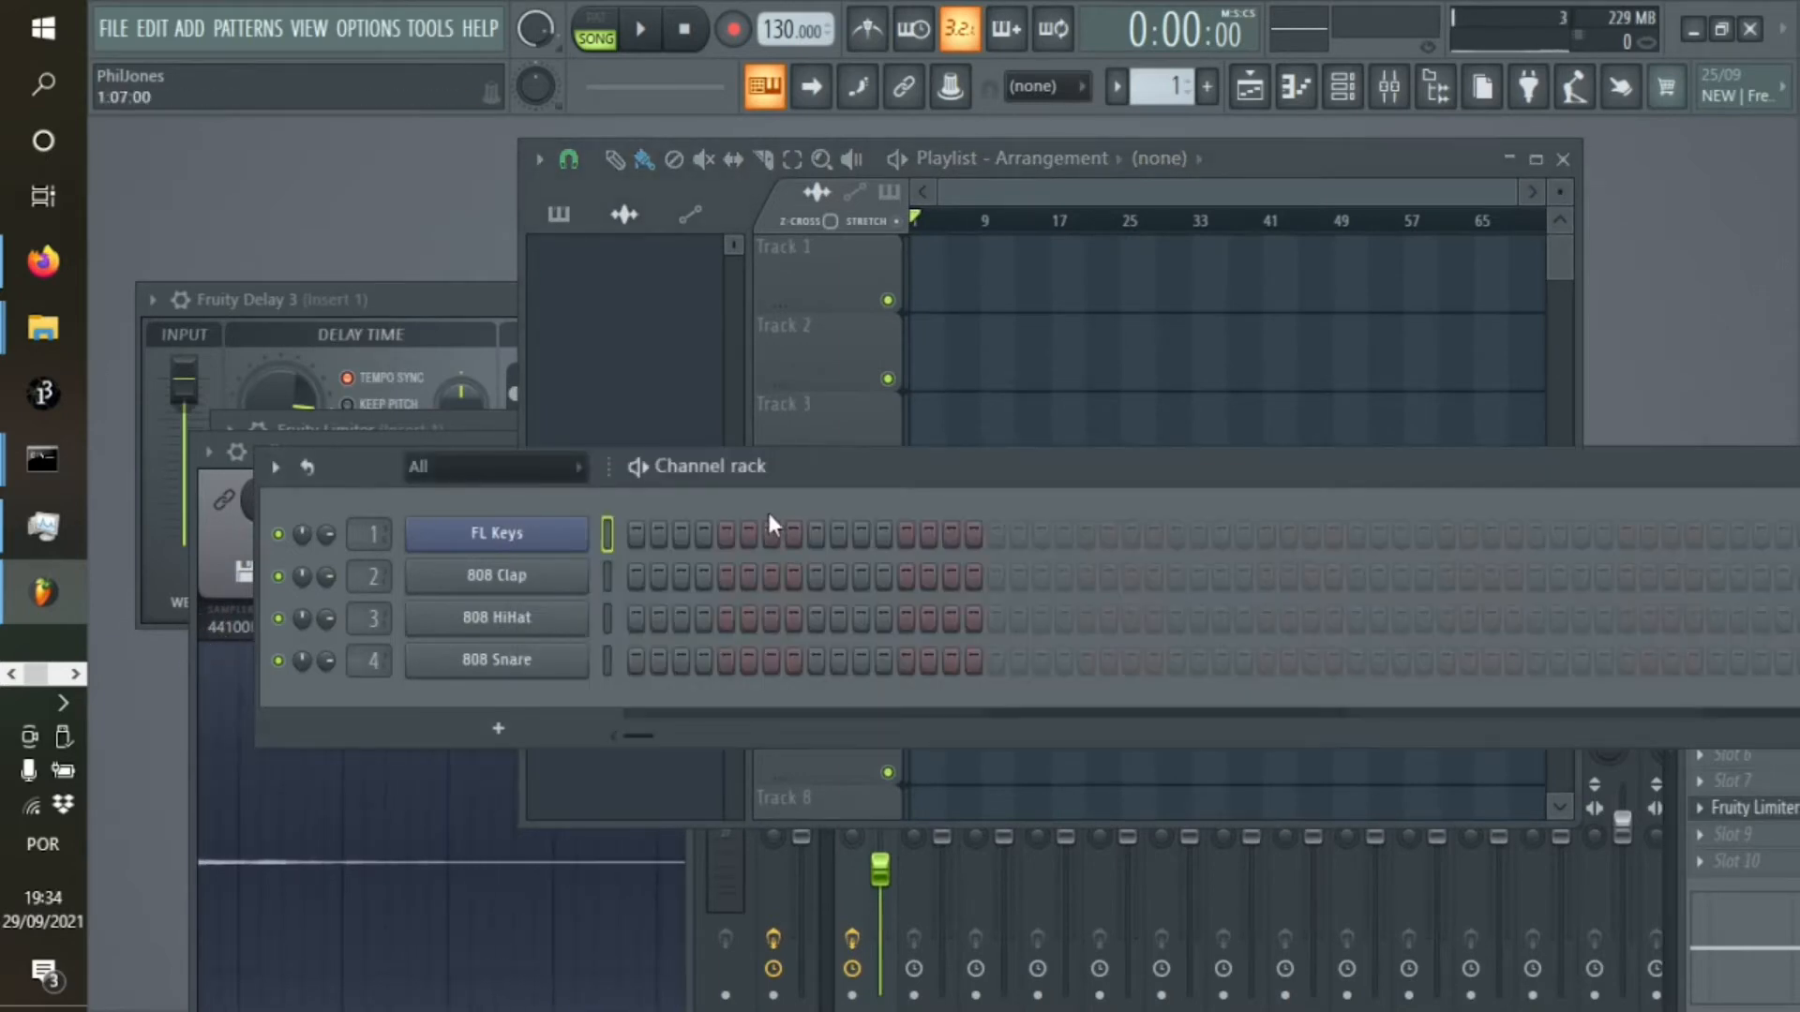
{"action": "left_click_drag", "start_coordinate": [872, 467], "coordinate": [852, 623]}
{"action": "left_click", "coordinate": [436, 501]}
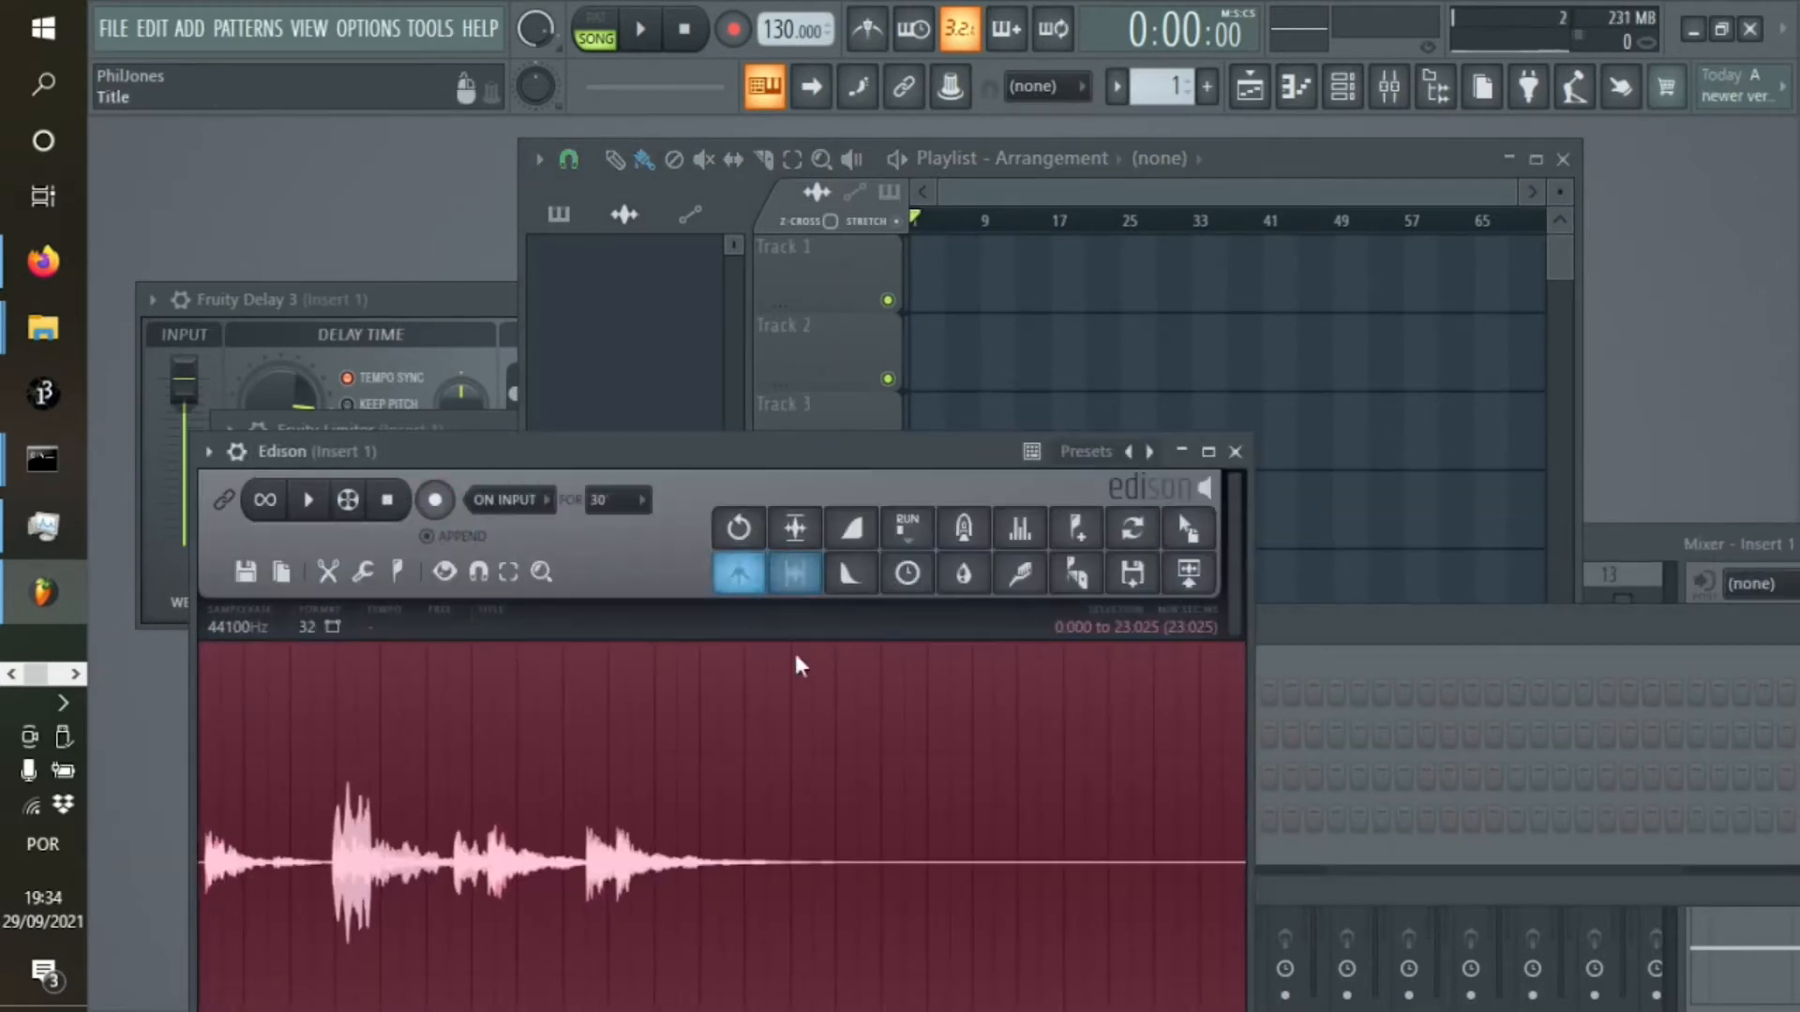
Delete the silent tail of the recording in Edison from 12.949 seconds to the end
{"action": "right_click", "coordinate": [335, 877]}
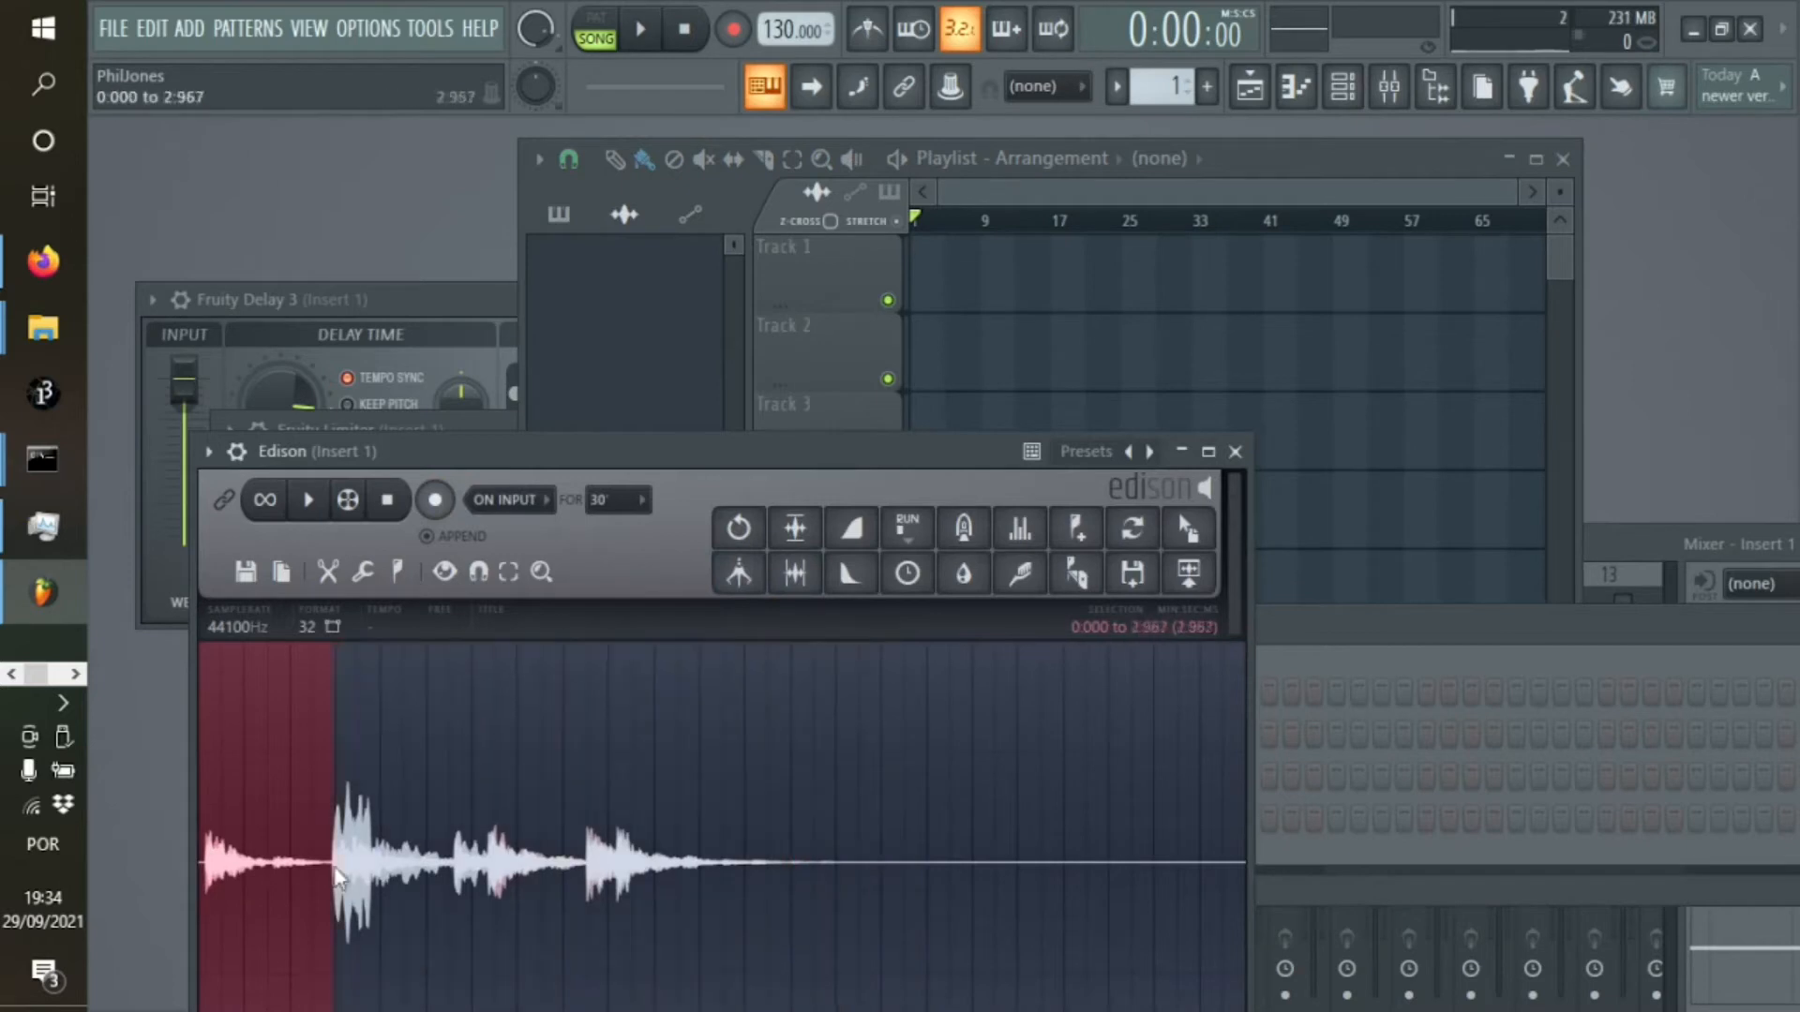
{"action": "left_click_drag", "start_coordinate": [789, 860], "coordinate": [853, 857]}
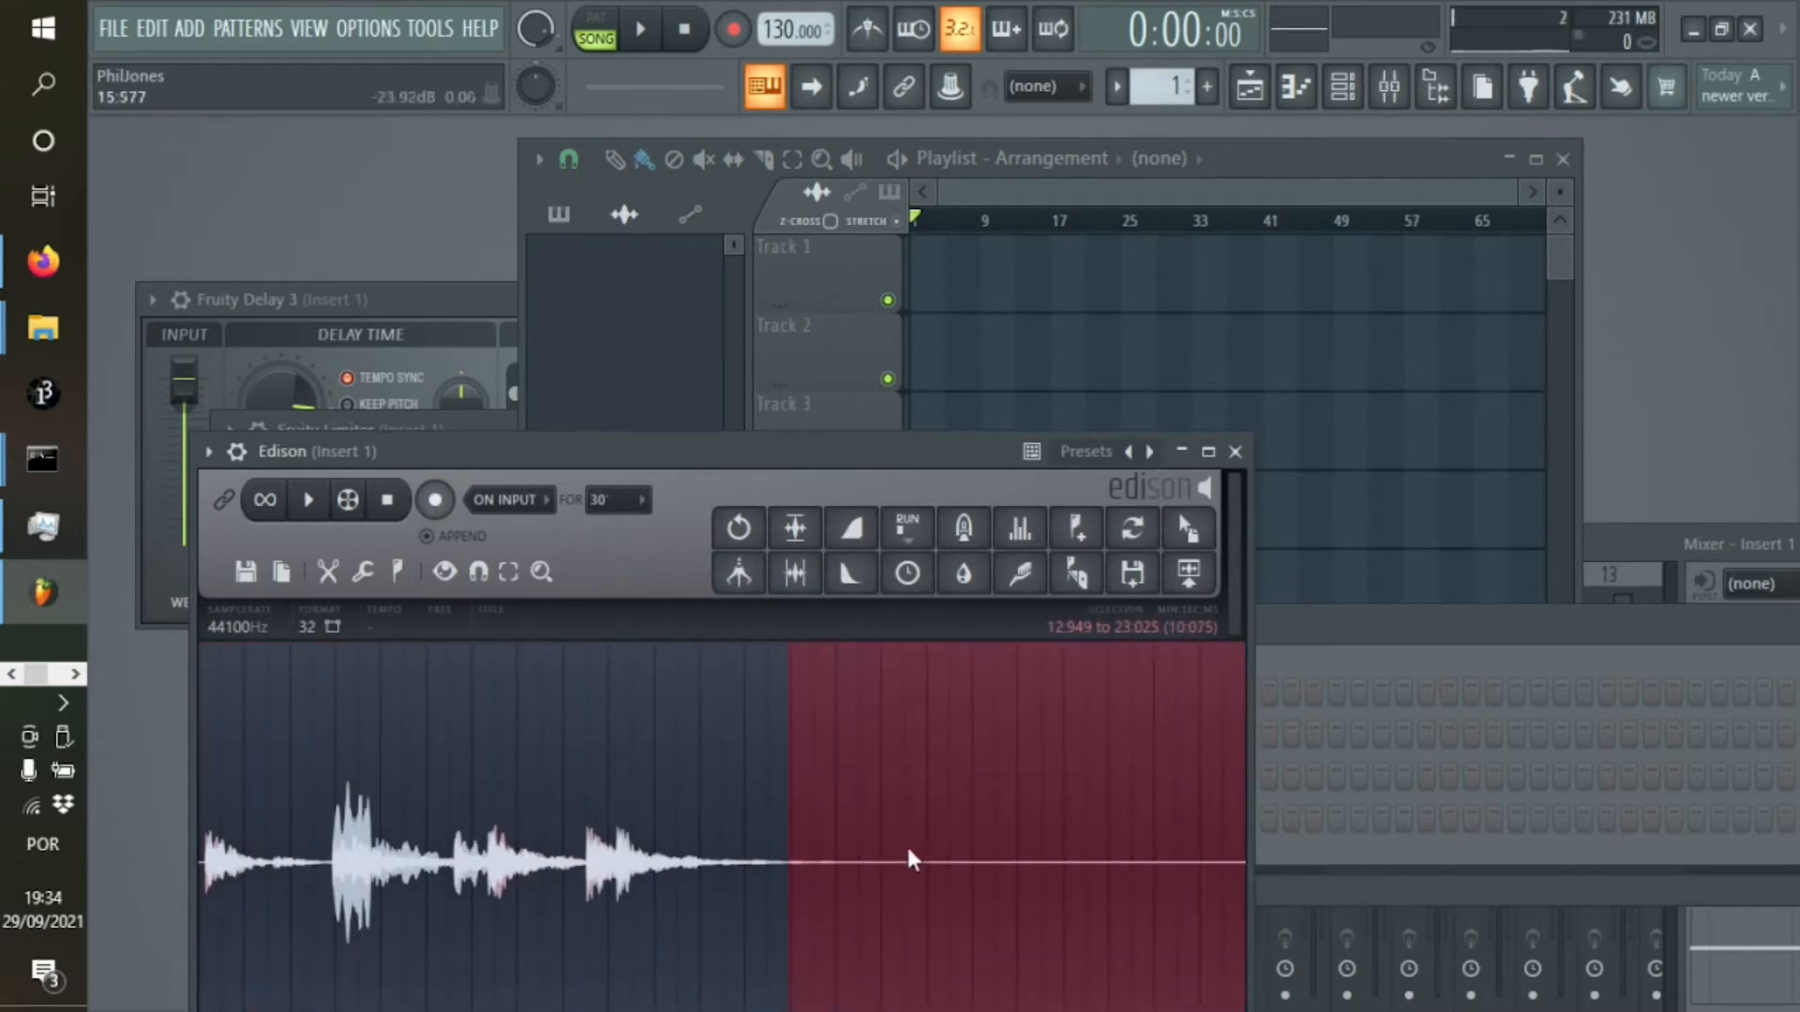
{"action": "key", "text": "Delete"}
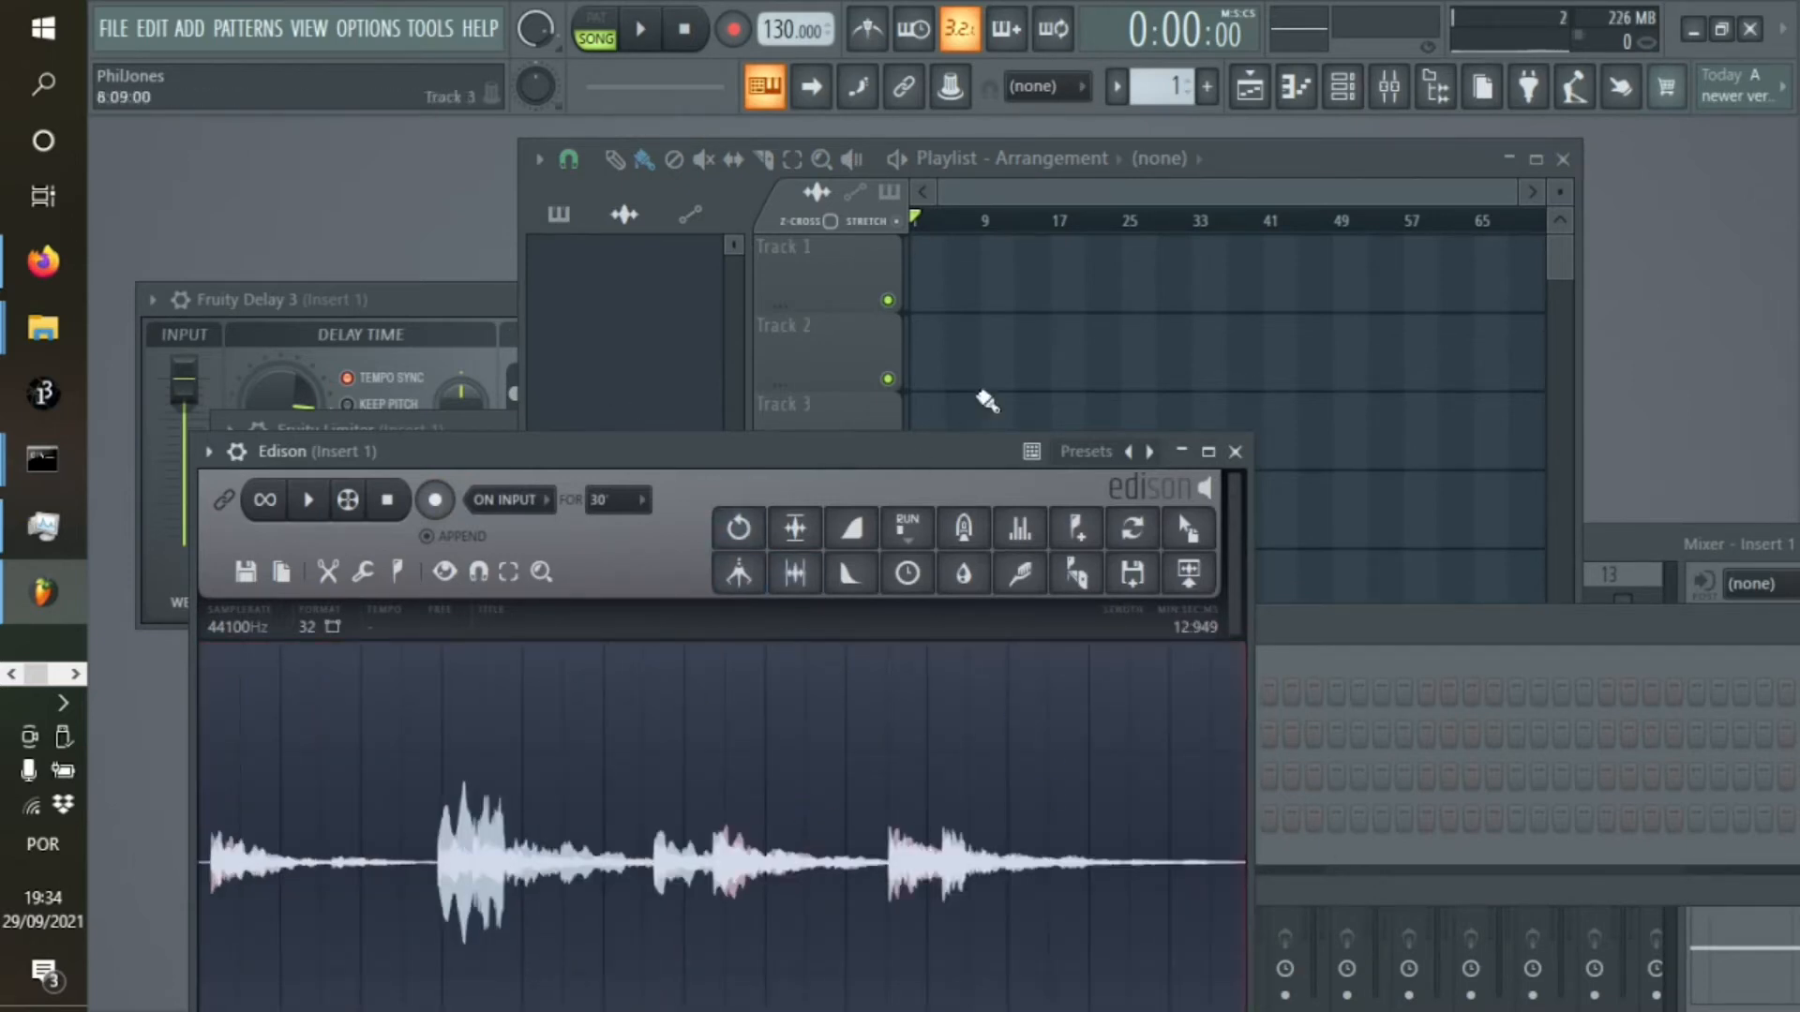
Place the shortened recording at the start of playlist Track 1 and repeat it back to back to about bar 512
{"action": "left_click_drag", "start_coordinate": [1188, 527], "coordinate": [958, 282]}
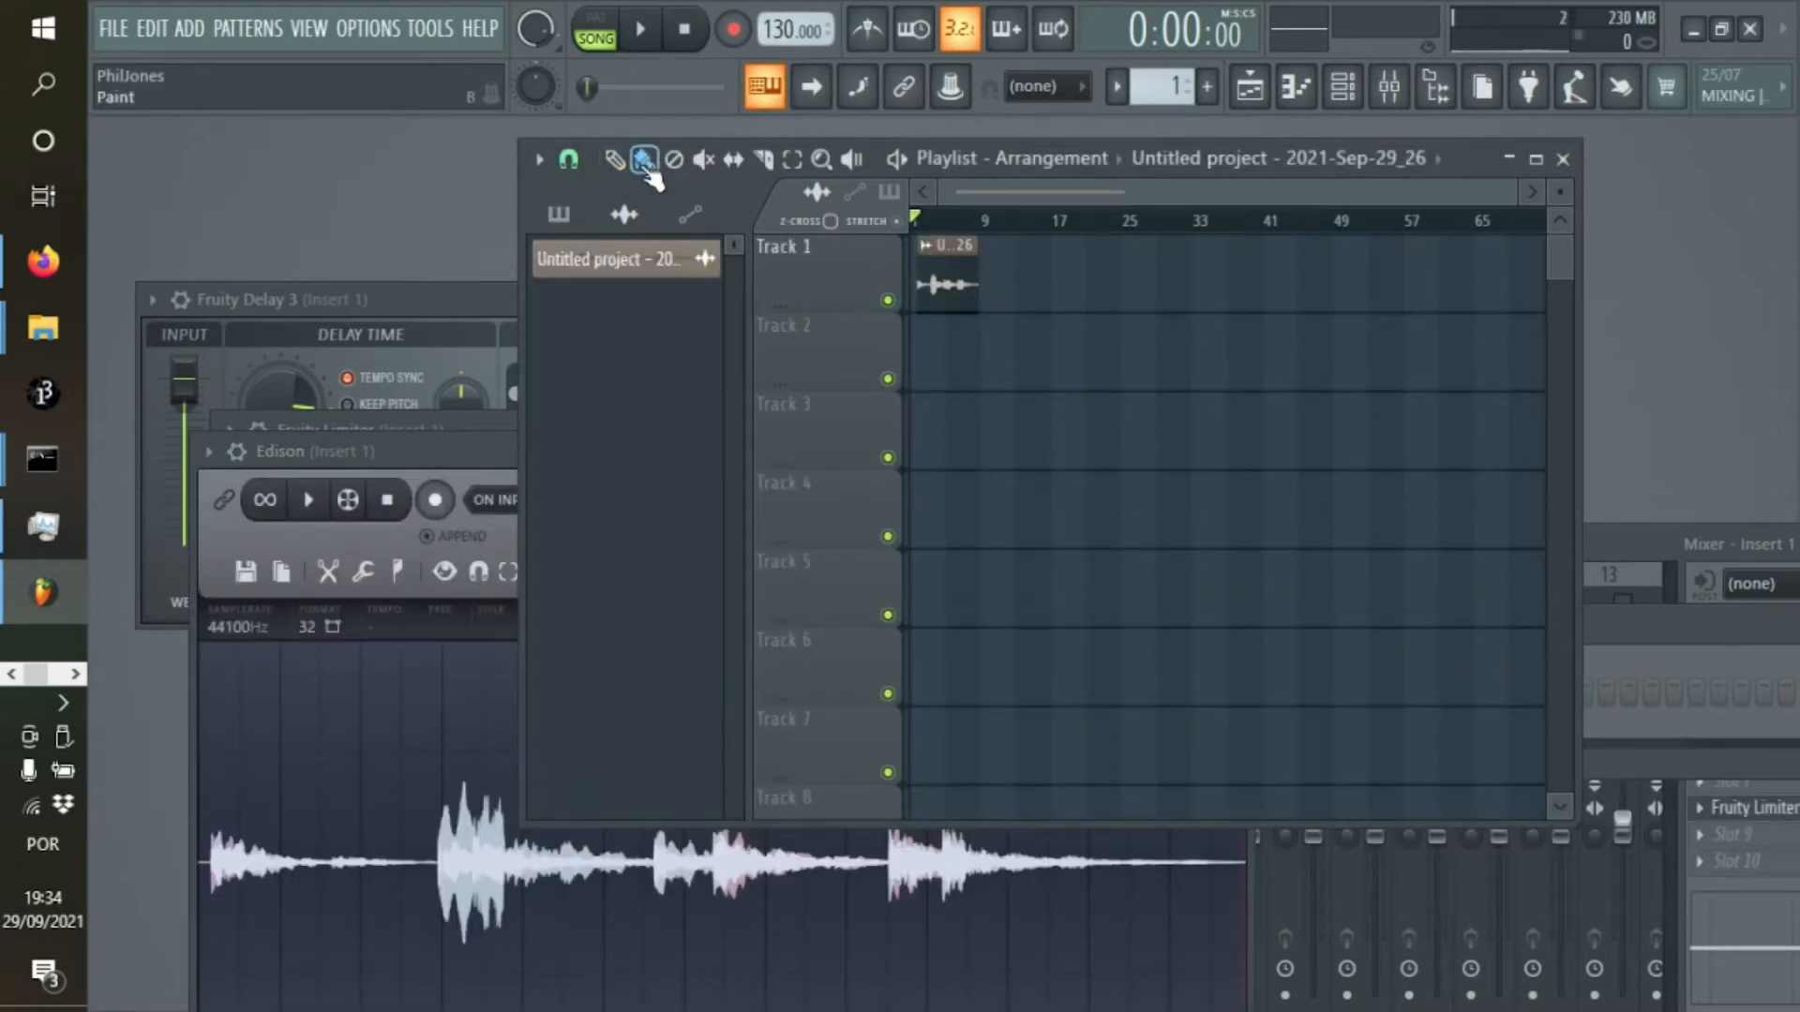
{"action": "left_click_drag", "start_coordinate": [940, 281], "coordinate": [933, 281]}
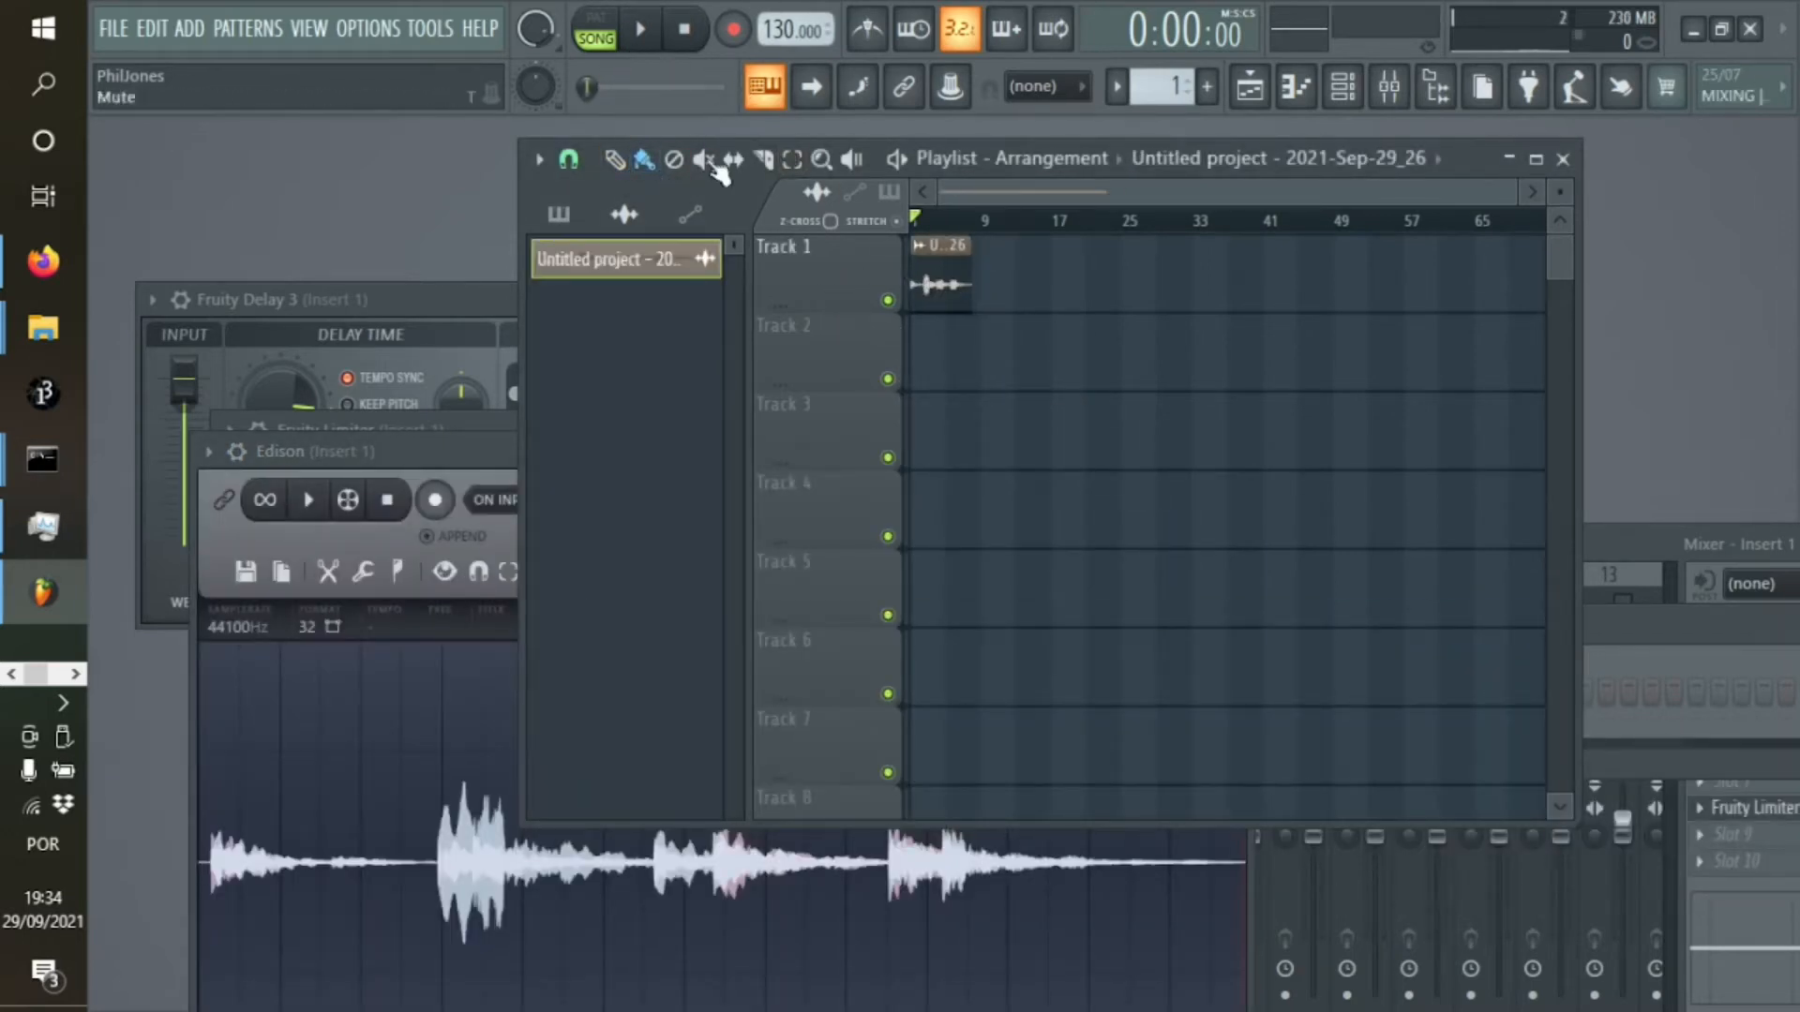
{"action": "left_click", "coordinate": [792, 159]}
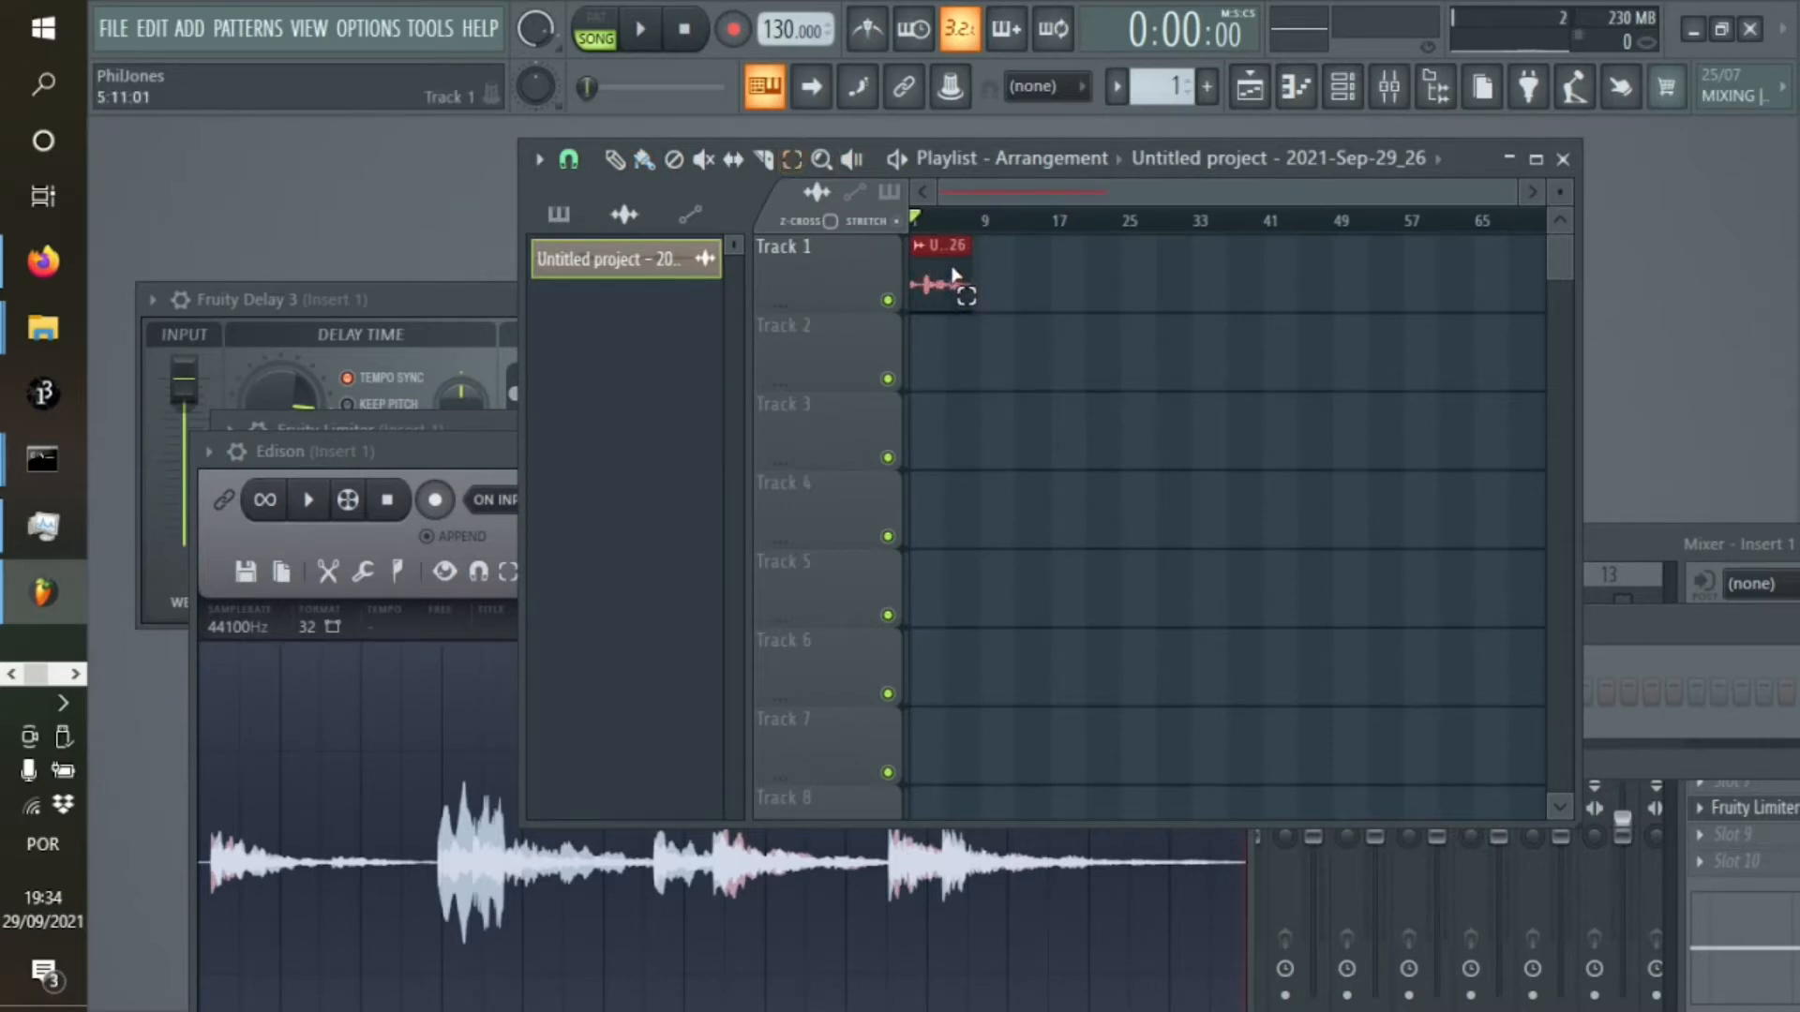
{"action": "key", "text": "ctrl+b"}
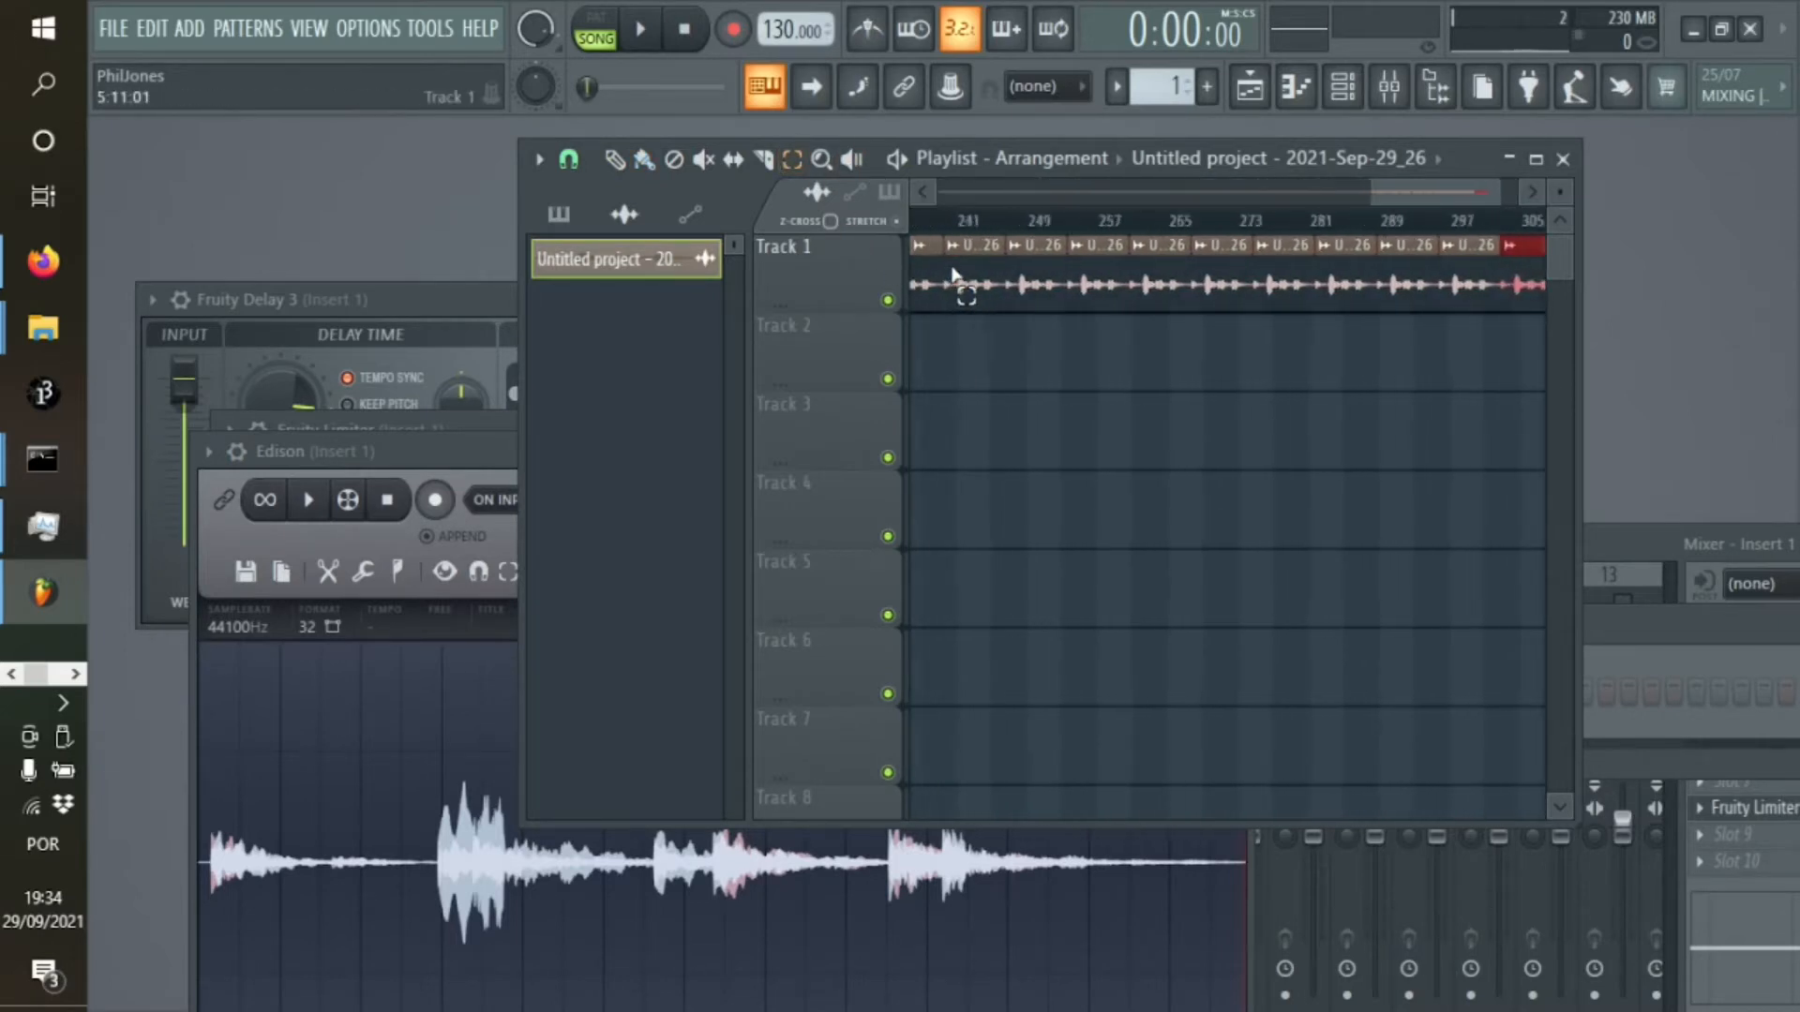
{"action": "key", "text": "ctrl+b"}
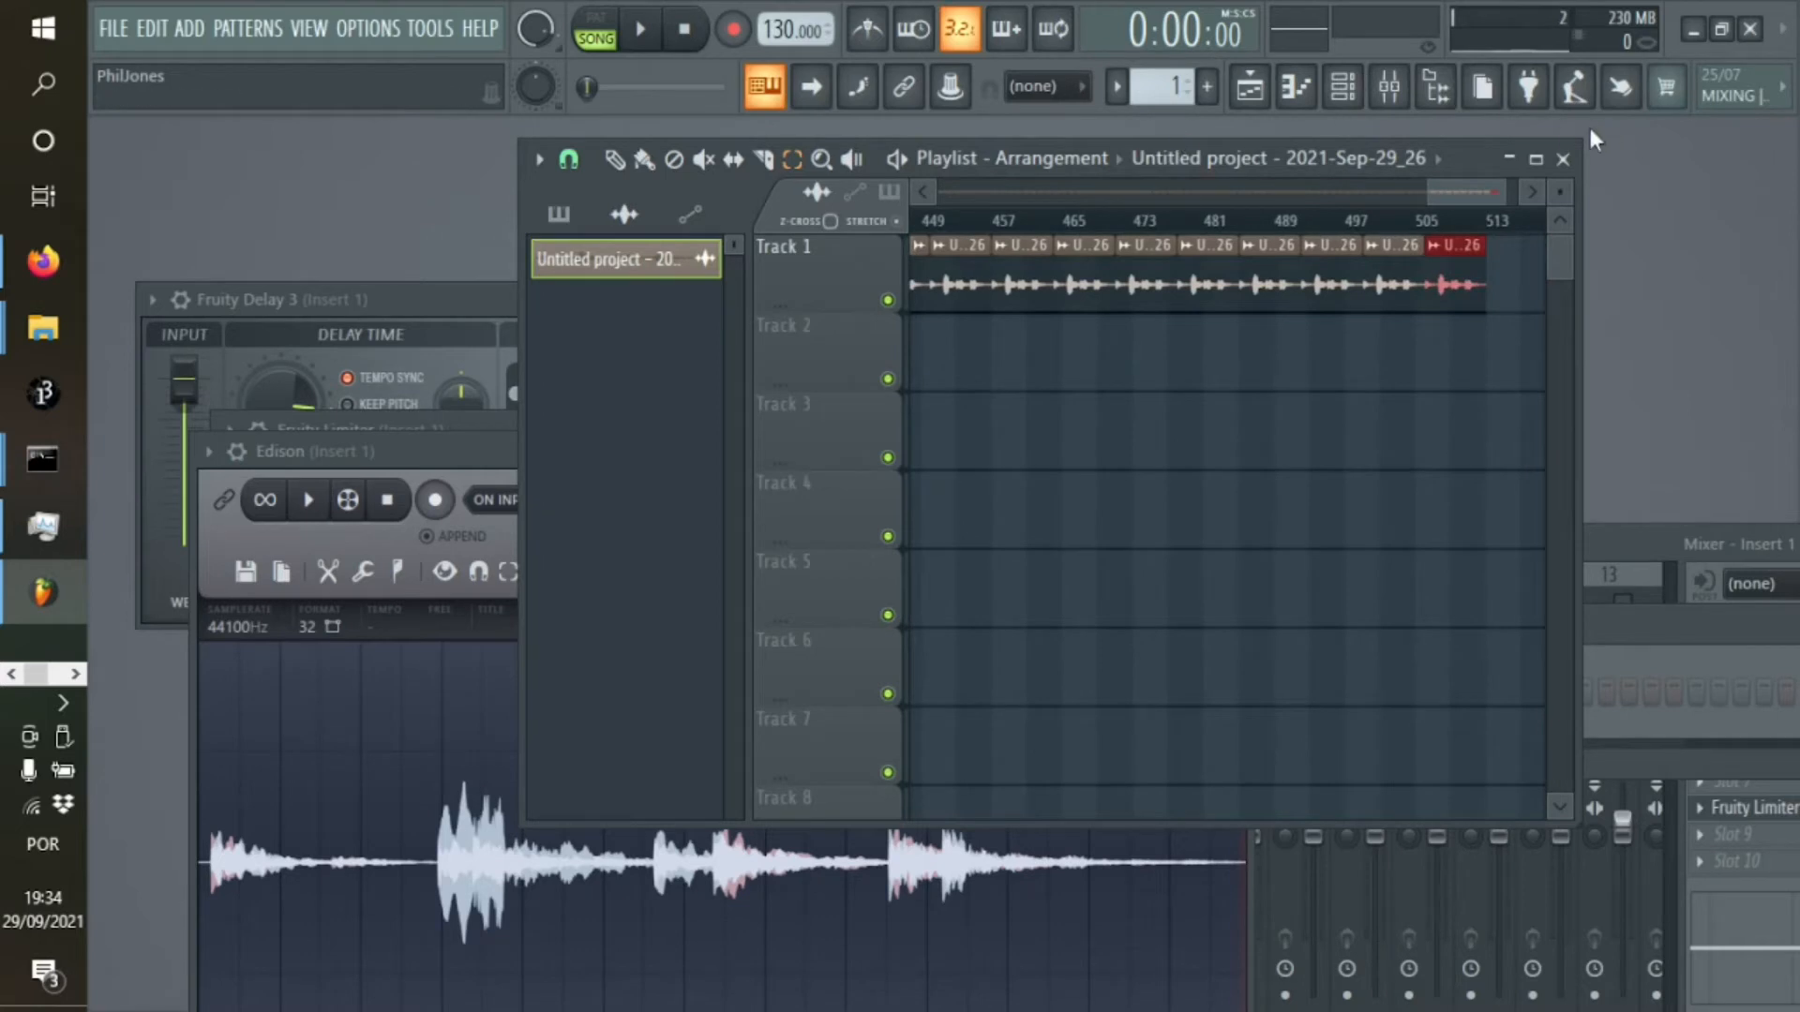
{"action": "left_click_drag", "start_coordinate": [1462, 192], "coordinate": [874, 199]}
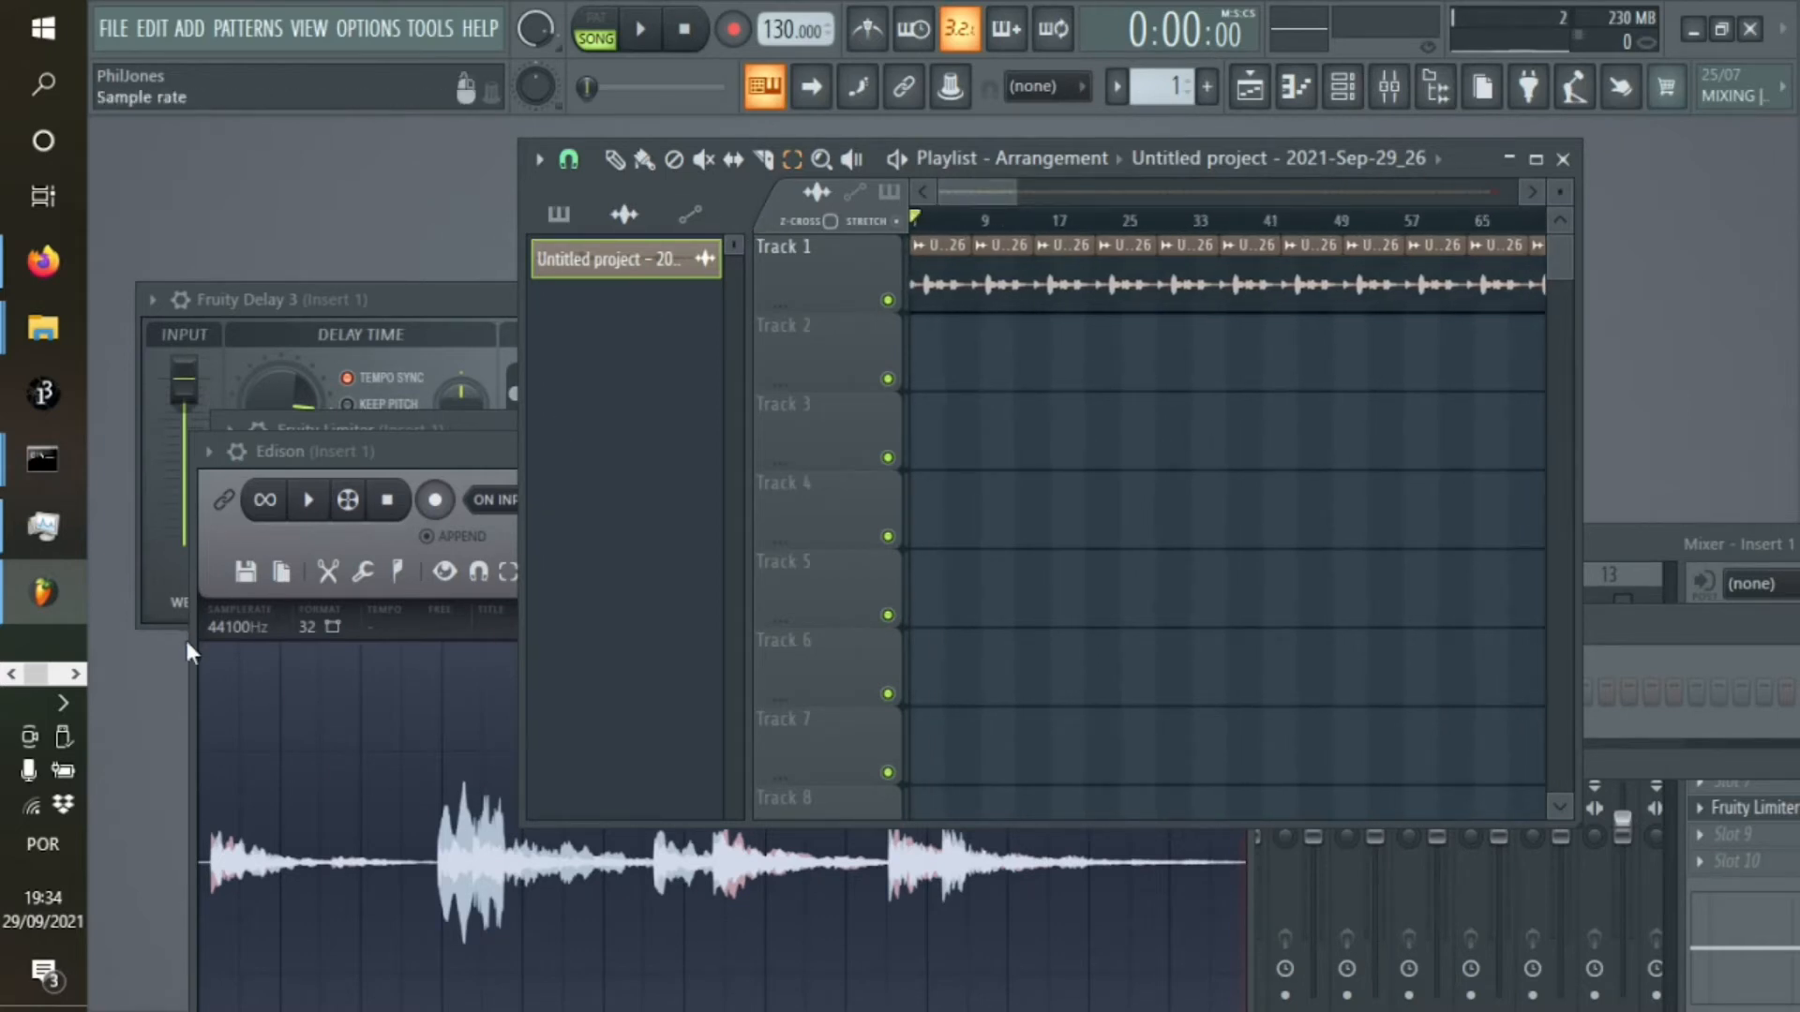
Trim the recording in Edison to its first 12.706 seconds
{"action": "left_click", "coordinate": [206, 645]}
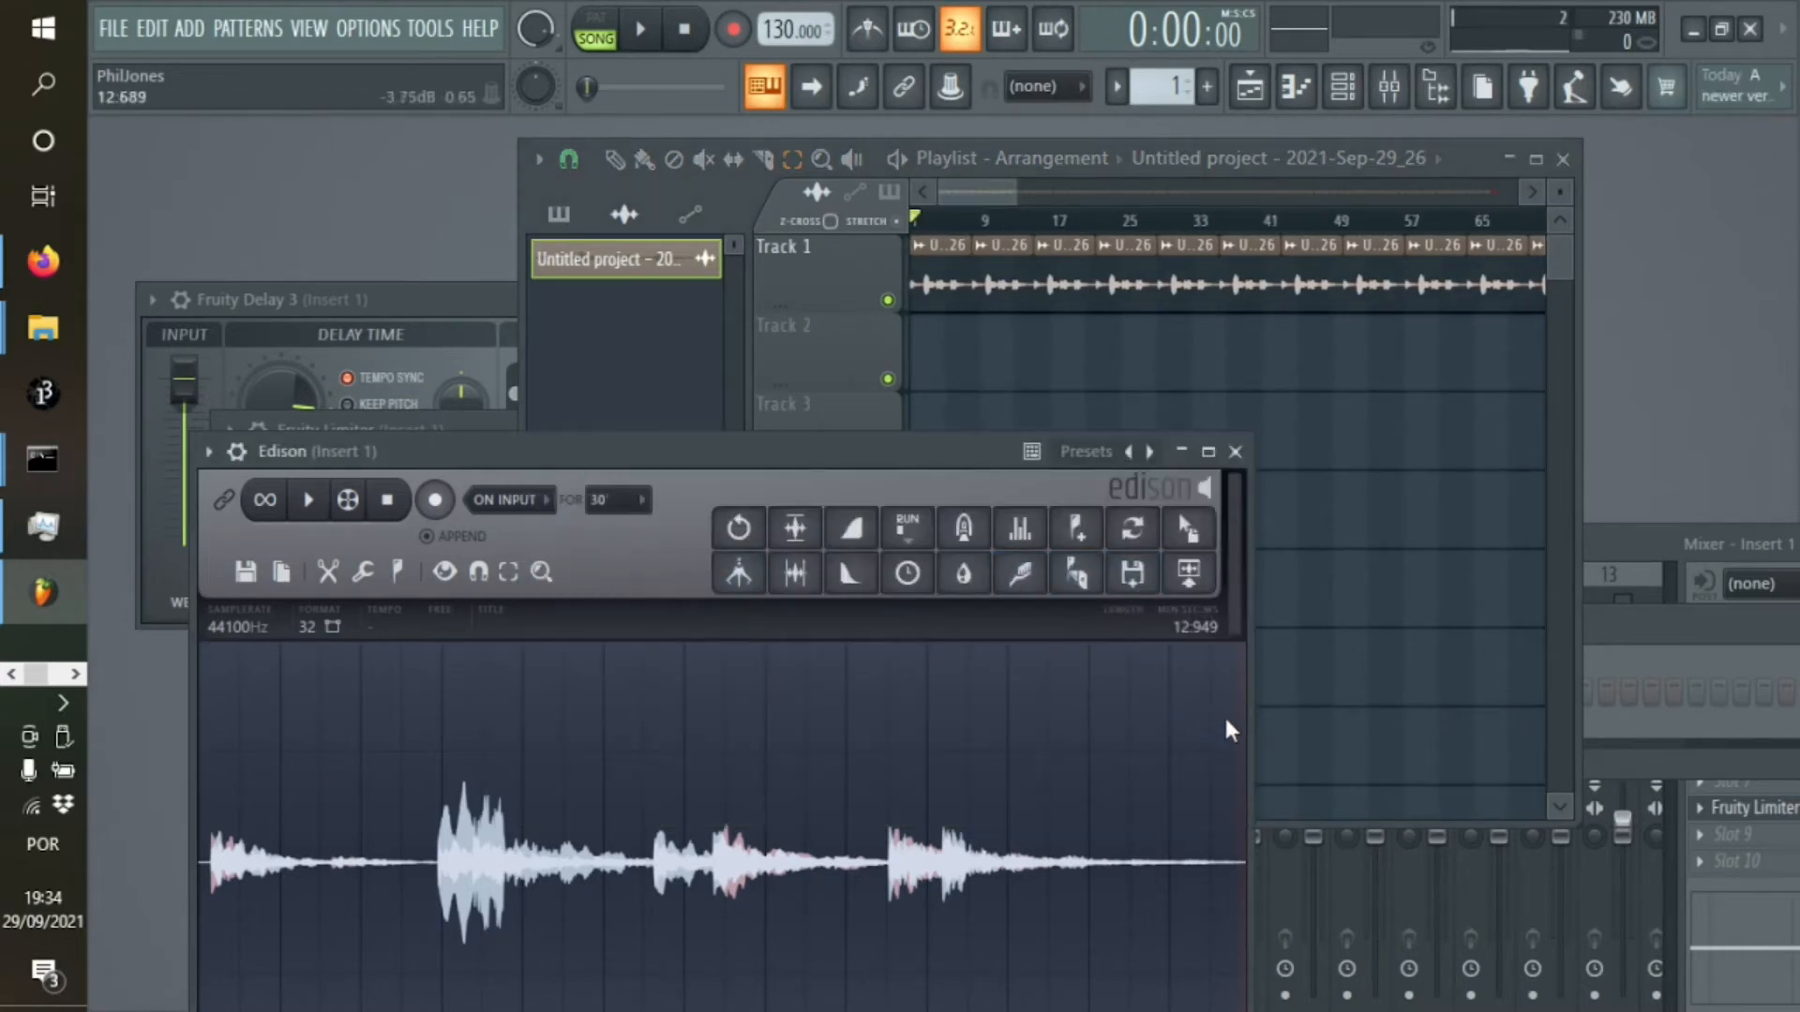
{"action": "left_click_drag", "start_coordinate": [1228, 731], "coordinate": [131, 702]}
{"action": "left_click", "coordinate": [328, 573]}
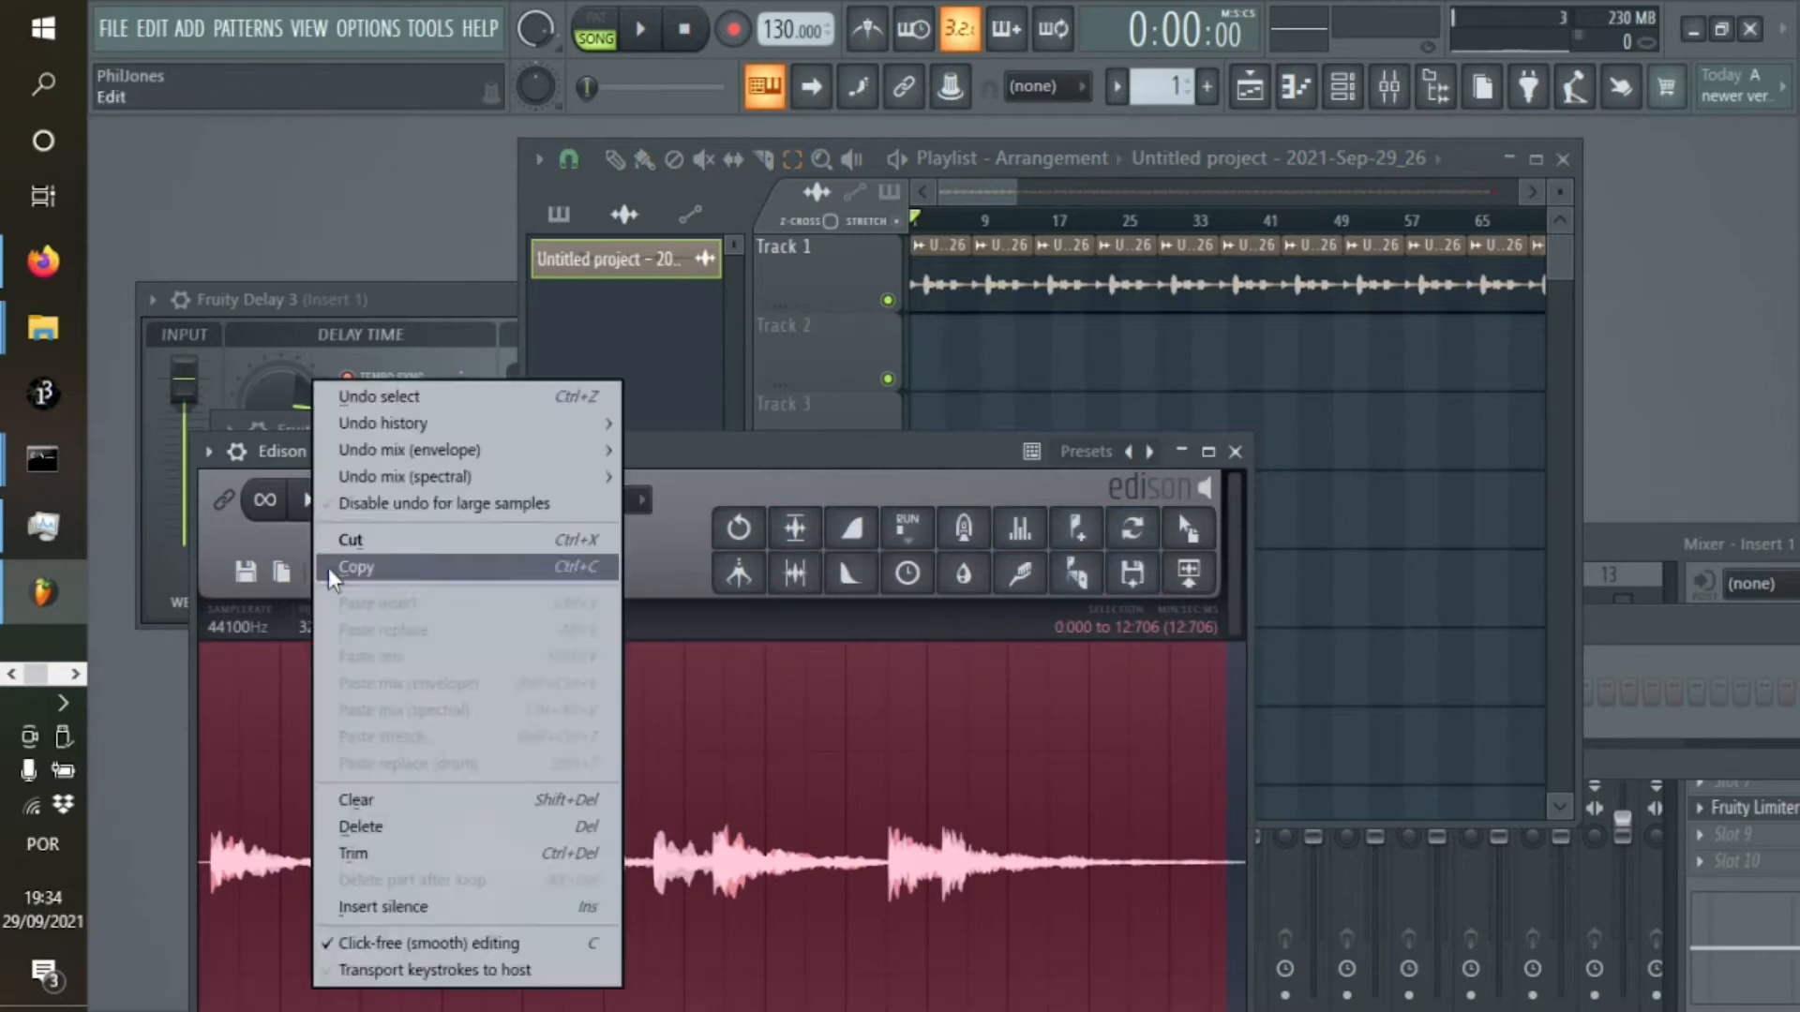
{"action": "left_click", "coordinate": [379, 854]}
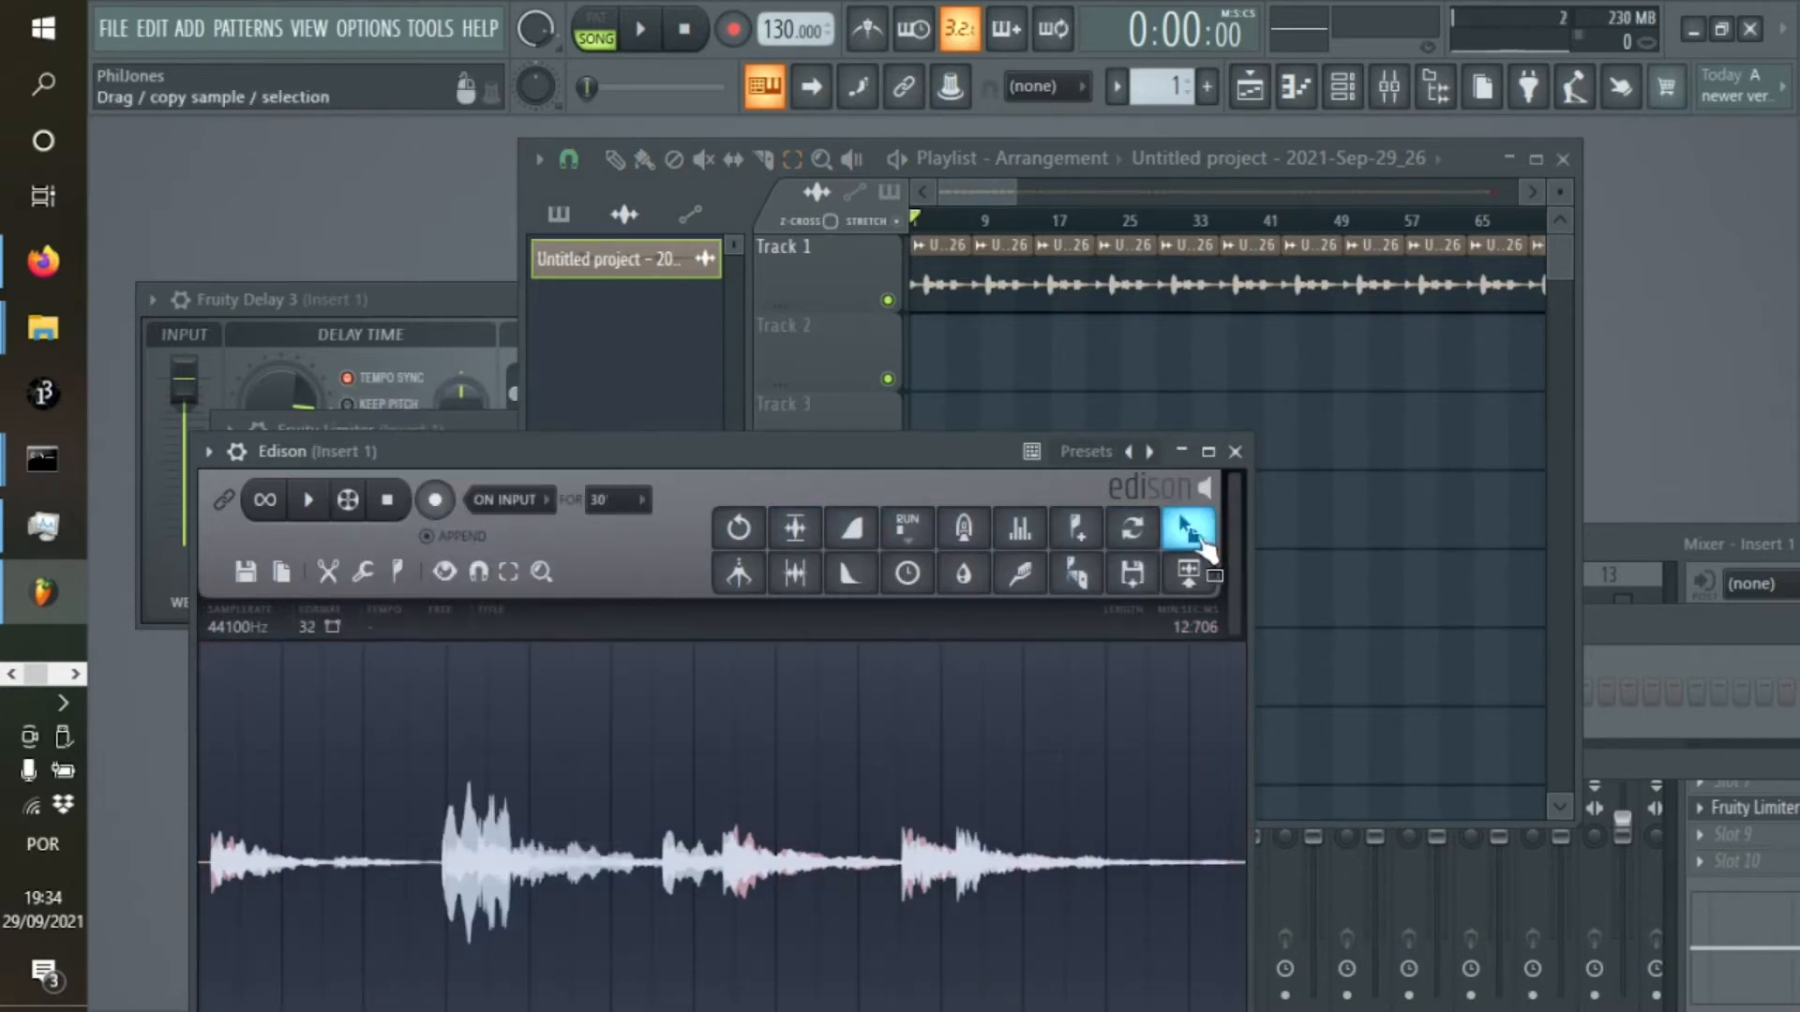
Place the 12.706-second trim at the start of Track 2 and repeat it back to back to about bar 591
{"action": "left_click_drag", "start_coordinate": [1189, 530], "coordinate": [937, 342]}
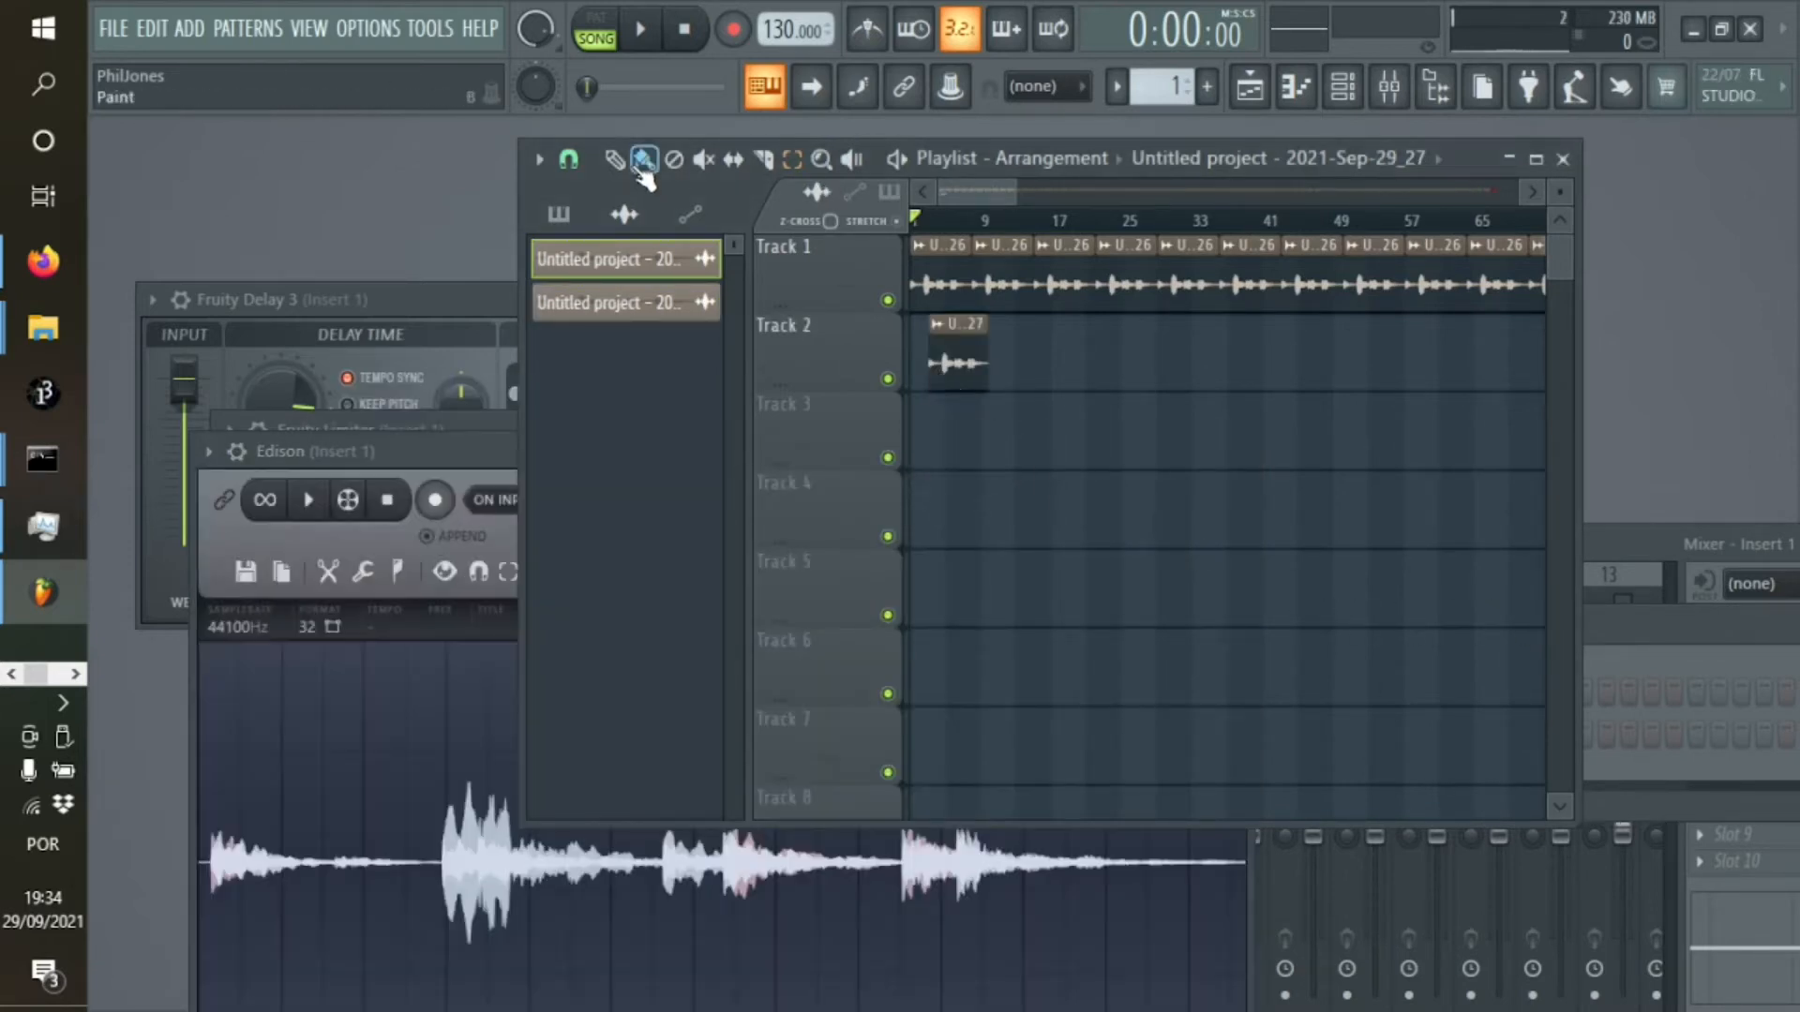
{"action": "left_click_drag", "start_coordinate": [975, 403], "coordinate": [876, 349]}
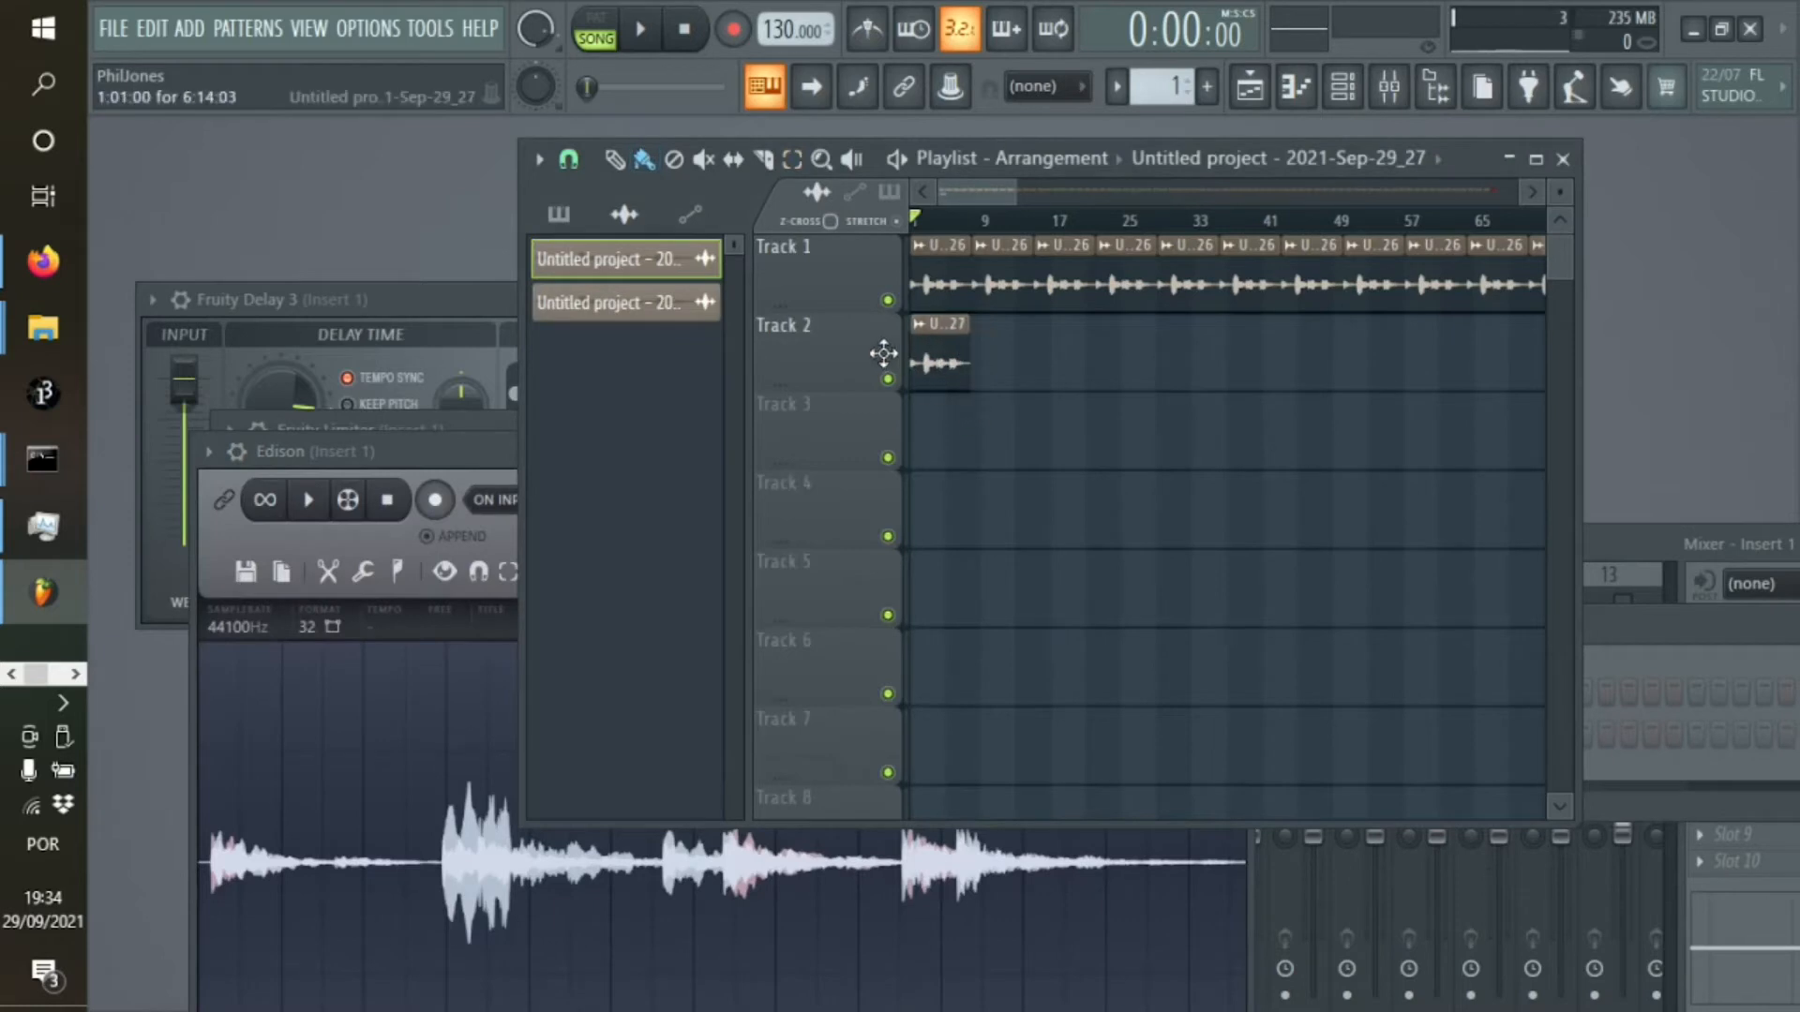
{"action": "left_click", "coordinate": [793, 159]}
{"action": "left_click", "coordinate": [938, 366]}
{"action": "key", "text": "ctrl+b"}
{"action": "key", "text": "ctrl+b"}
{"action": "key", "text": "ctrl+b"}
{"action": "key", "text": "ctrl+b"}
{"action": "key", "text": "ctrl+b"}
{"action": "key", "text": "ctrl+b"}
{"action": "key", "text": "ctrl+b"}
{"action": "key", "text": "ctrl+b"}
{"action": "key", "text": "ctrl+b"}
{"action": "key", "text": "ctrl+b"}
{"action": "key", "text": "ctrl+b"}
{"action": "key", "text": "ctrl+b"}
{"action": "key", "text": "ctrl+b"}
{"action": "key", "text": "ctrl+b"}
{"action": "key", "text": "ctrl+b"}
{"action": "key", "text": "ctrl+b"}
{"action": "key", "text": "ctrl+b"}
{"action": "key", "text": "ctrl+b"}
{"action": "key", "text": "ctrl+b"}
{"action": "key", "text": "ctrl+b"}
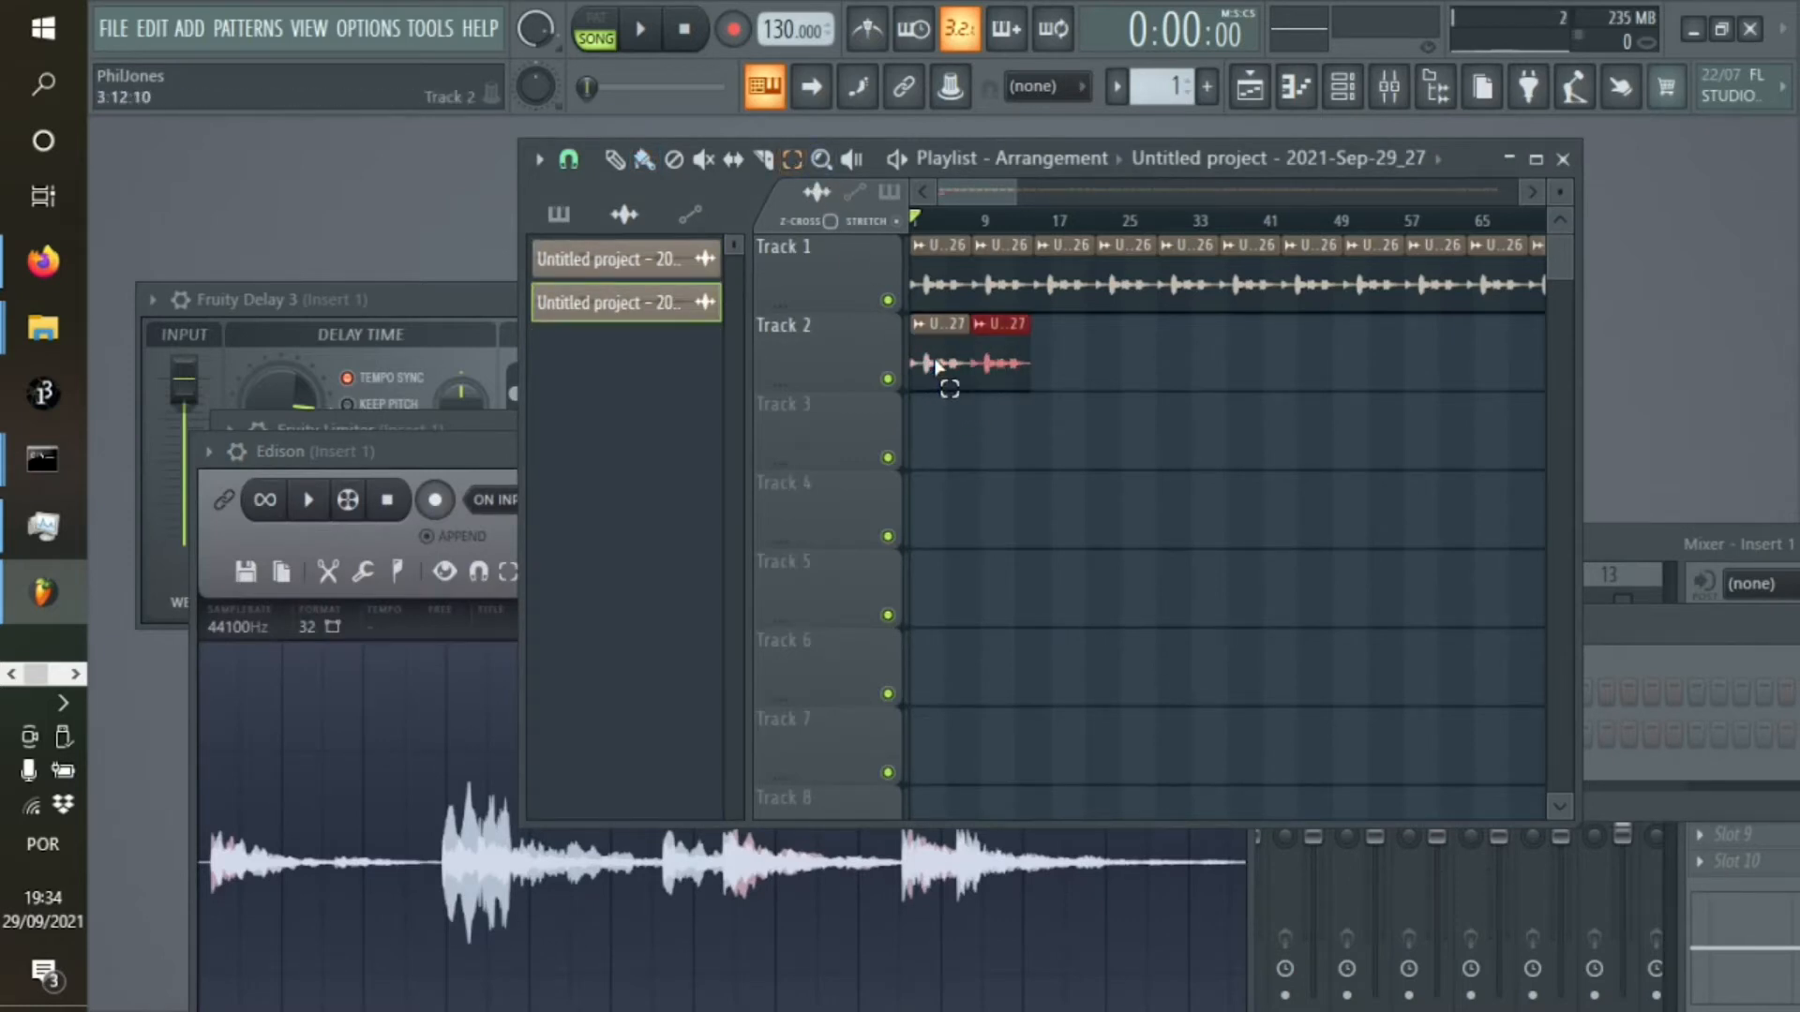
{"action": "key", "text": "ctrl+b"}
{"action": "key", "text": "ctrl+b"}
{"action": "key", "text": "ctrl+b"}
{"action": "key", "text": "ctrl+b"}
{"action": "key", "text": "ctrl+b"}
{"action": "key", "text": "ctrl+b"}
{"action": "key", "text": "ctrl+b"}
{"action": "key", "text": "ctrl+b"}
{"action": "key", "text": "ctrl+b"}
{"action": "key", "text": "ctrl+b"}
{"action": "key", "text": "ctrl+b"}
{"action": "key", "text": "ctrl+b"}
{"action": "key", "text": "ctrl+b"}
{"action": "key", "text": "ctrl+b"}
{"action": "key", "text": "ctrl+b"}
{"action": "key", "text": "ctrl+b"}
{"action": "key", "text": "ctrl+b"}
{"action": "key", "text": "ctrl+b"}
{"action": "key", "text": "ctrl+b"}
{"action": "key", "text": "ctrl+b"}
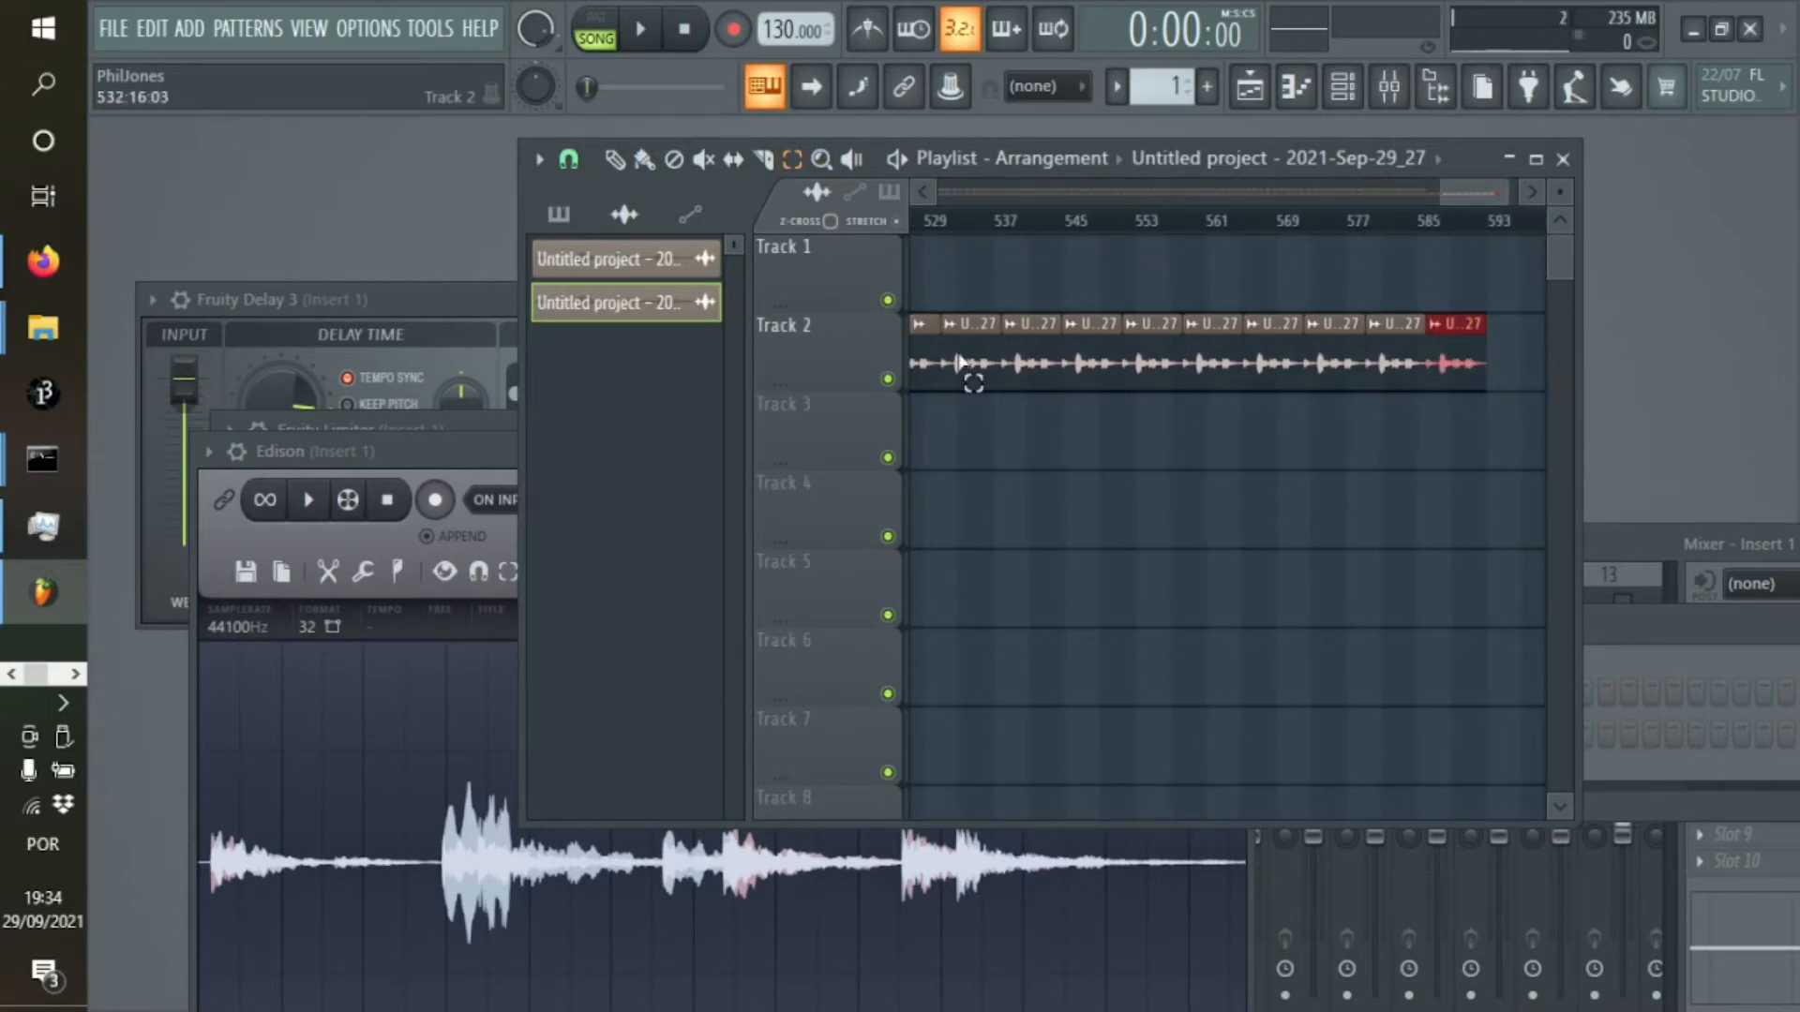
Delete the surplus copies on Track 2 past about bar 522 and return to the start of the playlist
{"action": "left_click_drag", "start_coordinate": [1526, 317], "coordinate": [932, 361]}
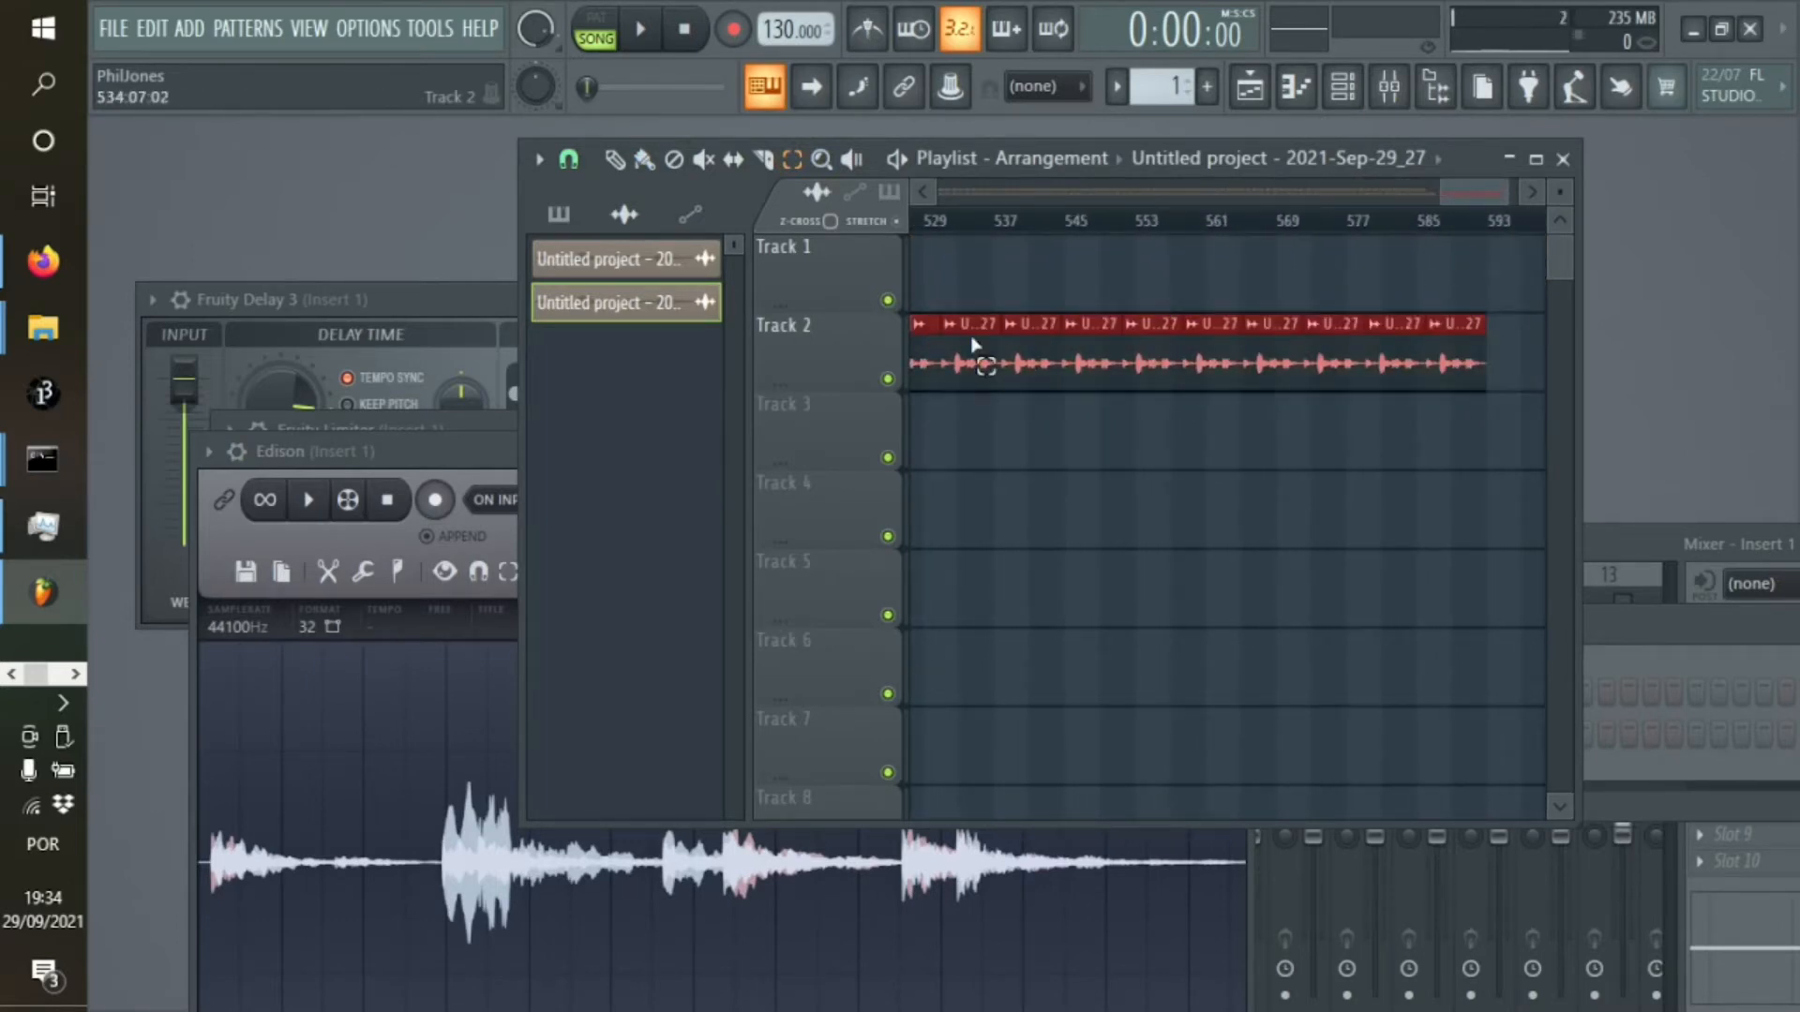
{"action": "key", "text": "Delete"}
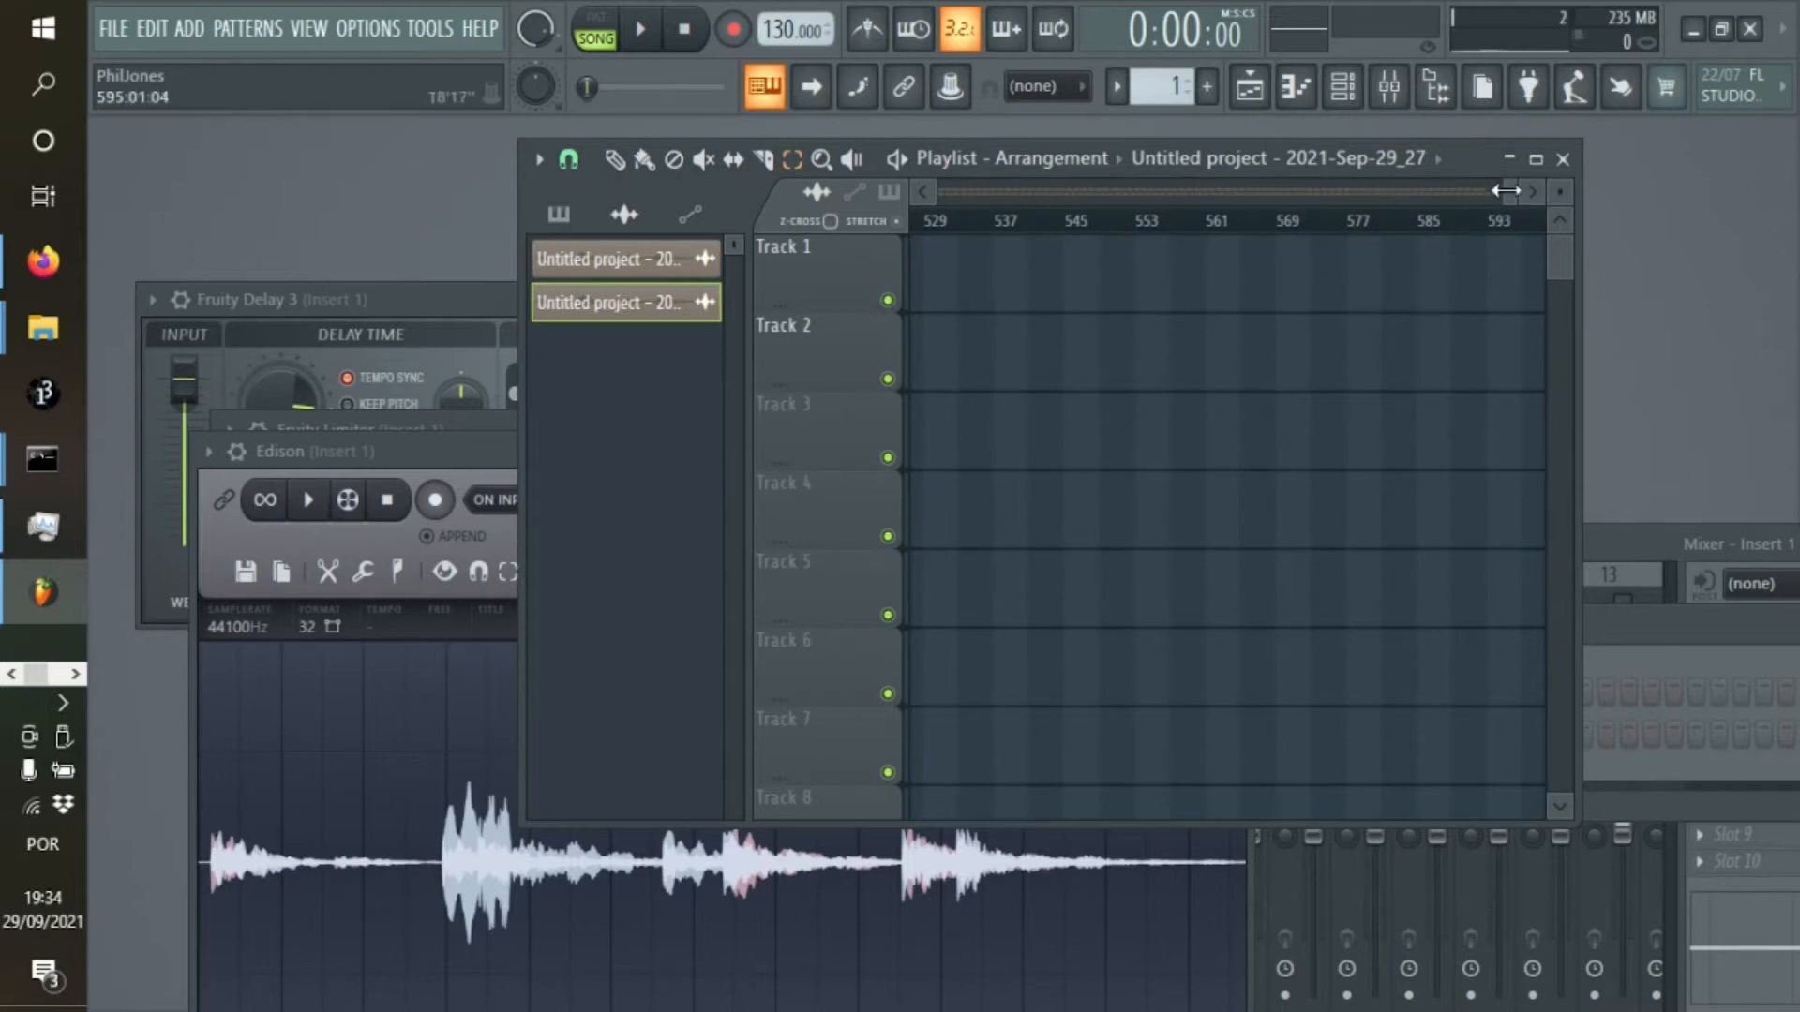
{"action": "left_click_drag", "start_coordinate": [1503, 204], "coordinate": [803, 236]}
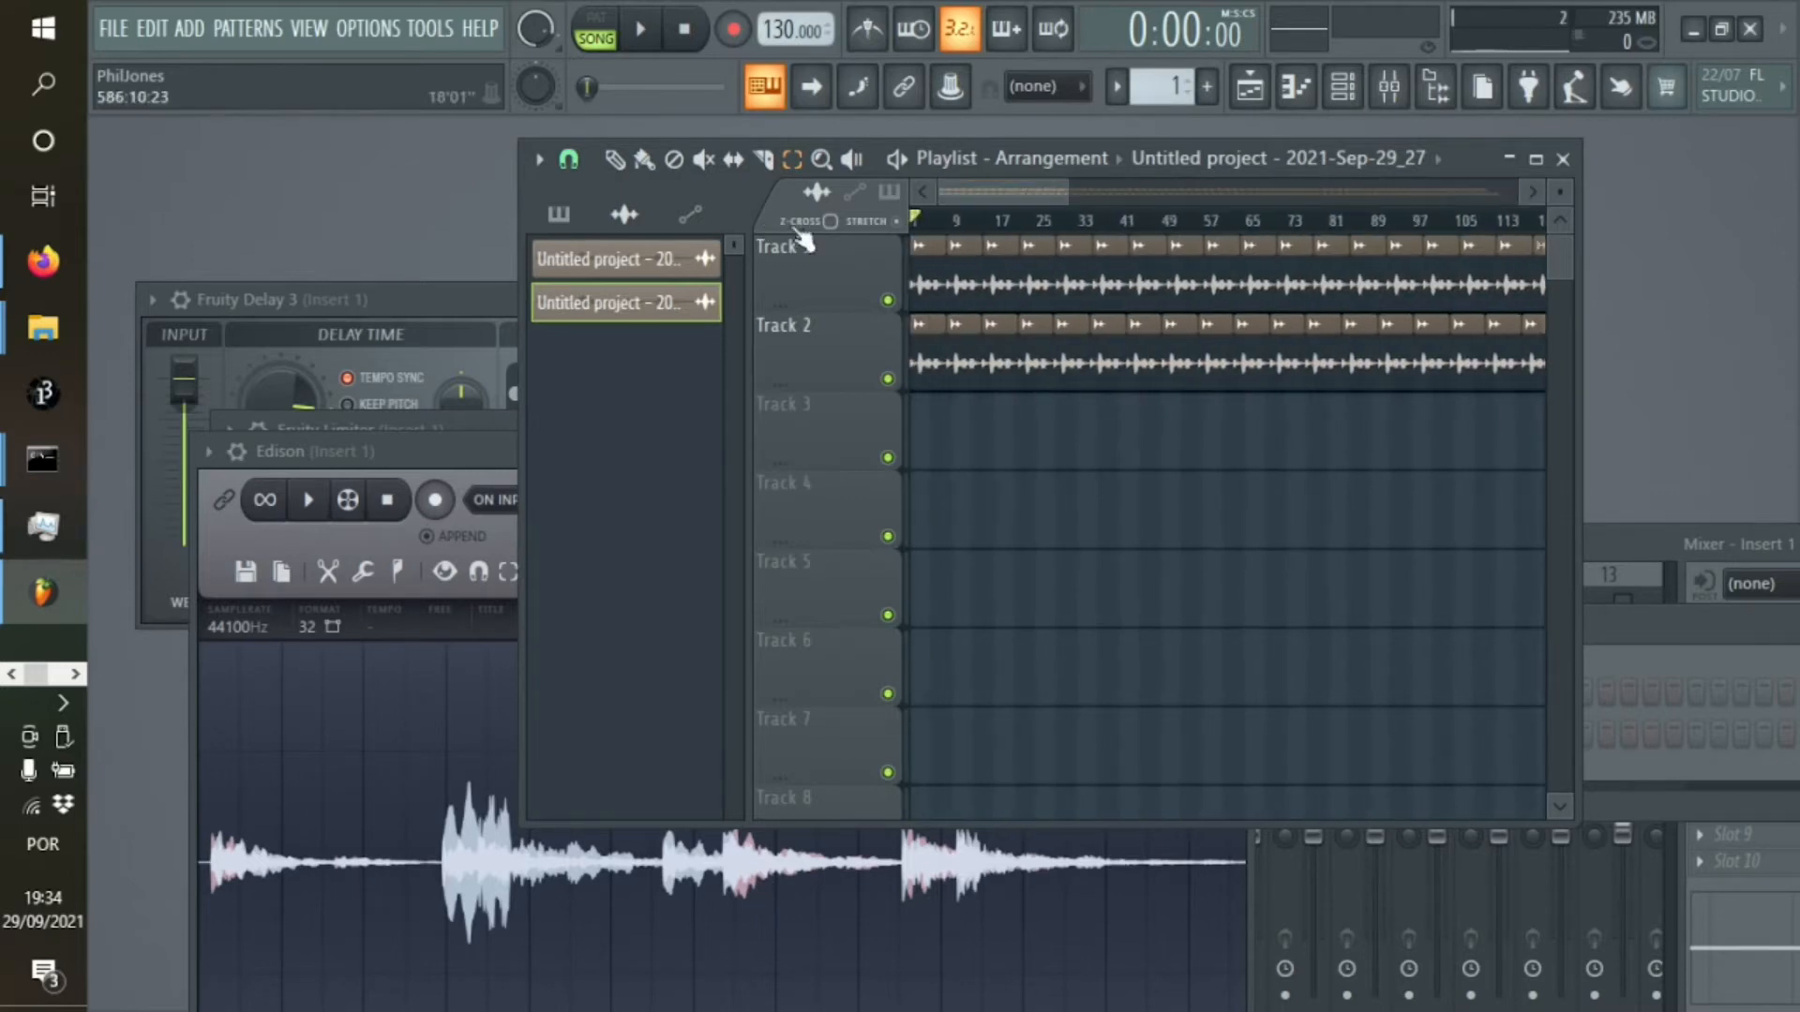
Trim the recording in Edison further to its first 12.433 seconds
{"action": "left_click", "coordinate": [225, 602]}
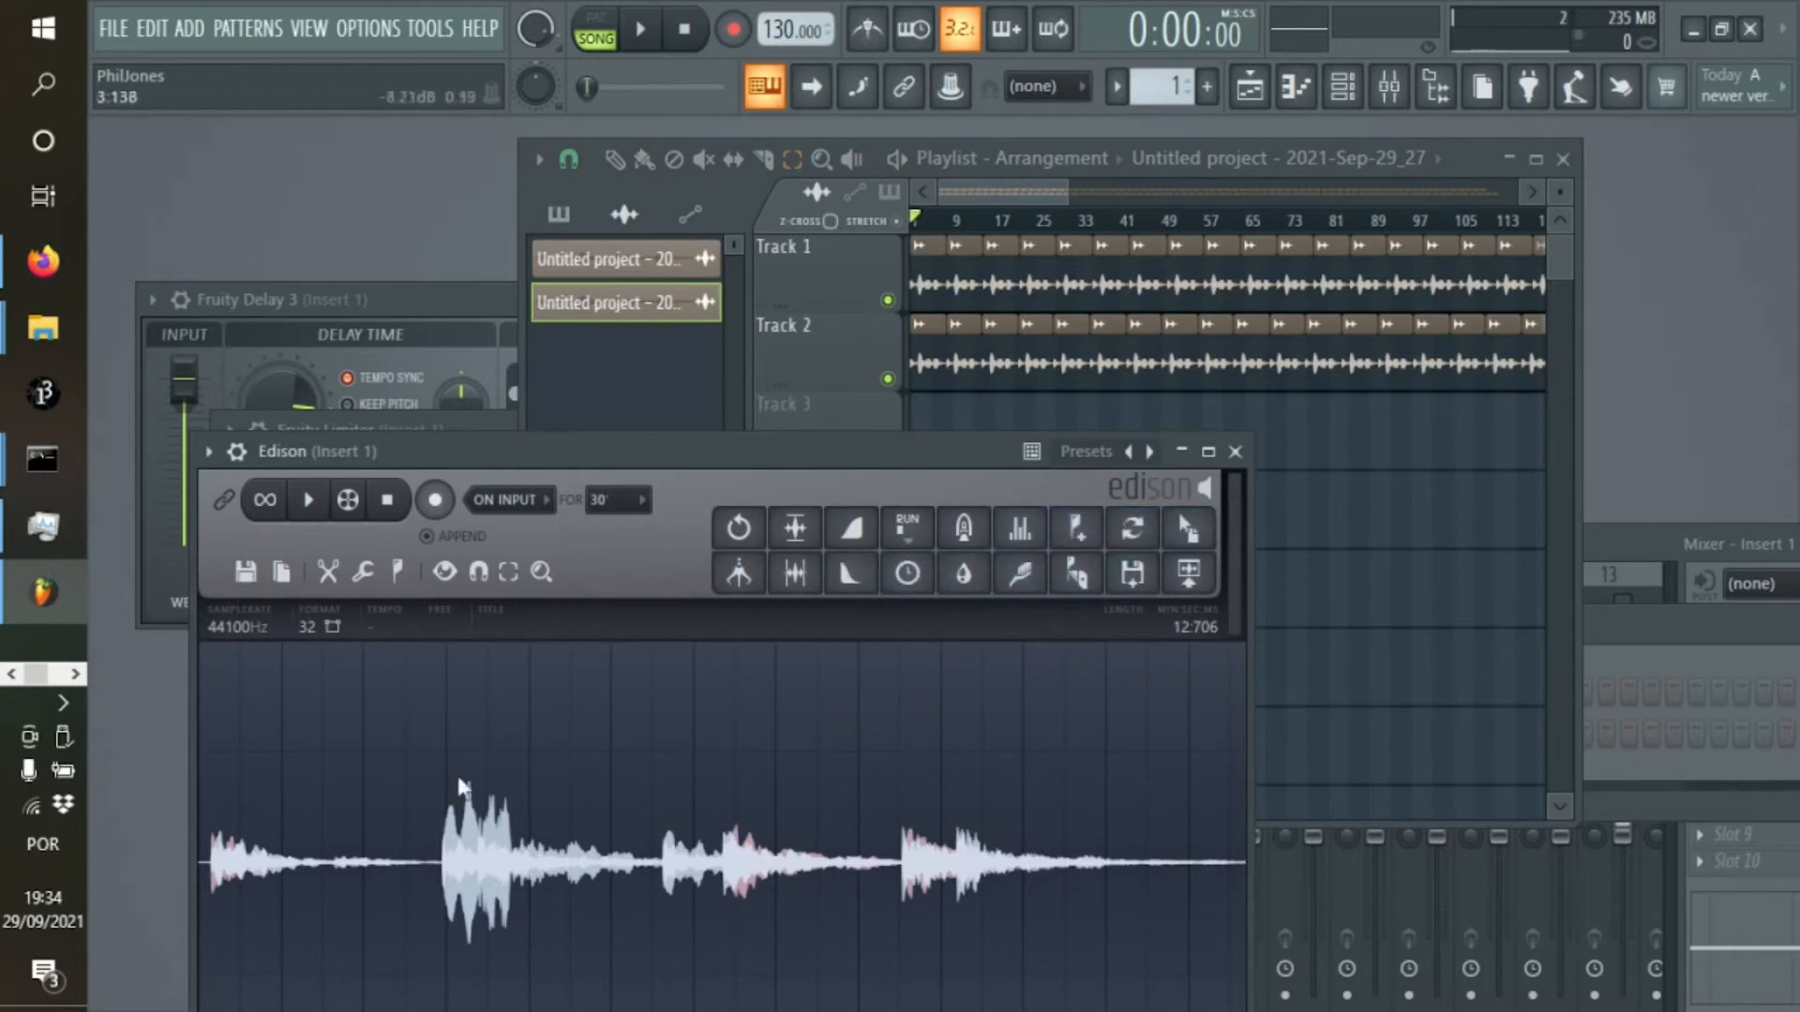
{"action": "left_click_drag", "start_coordinate": [1223, 734], "coordinate": [202, 741]}
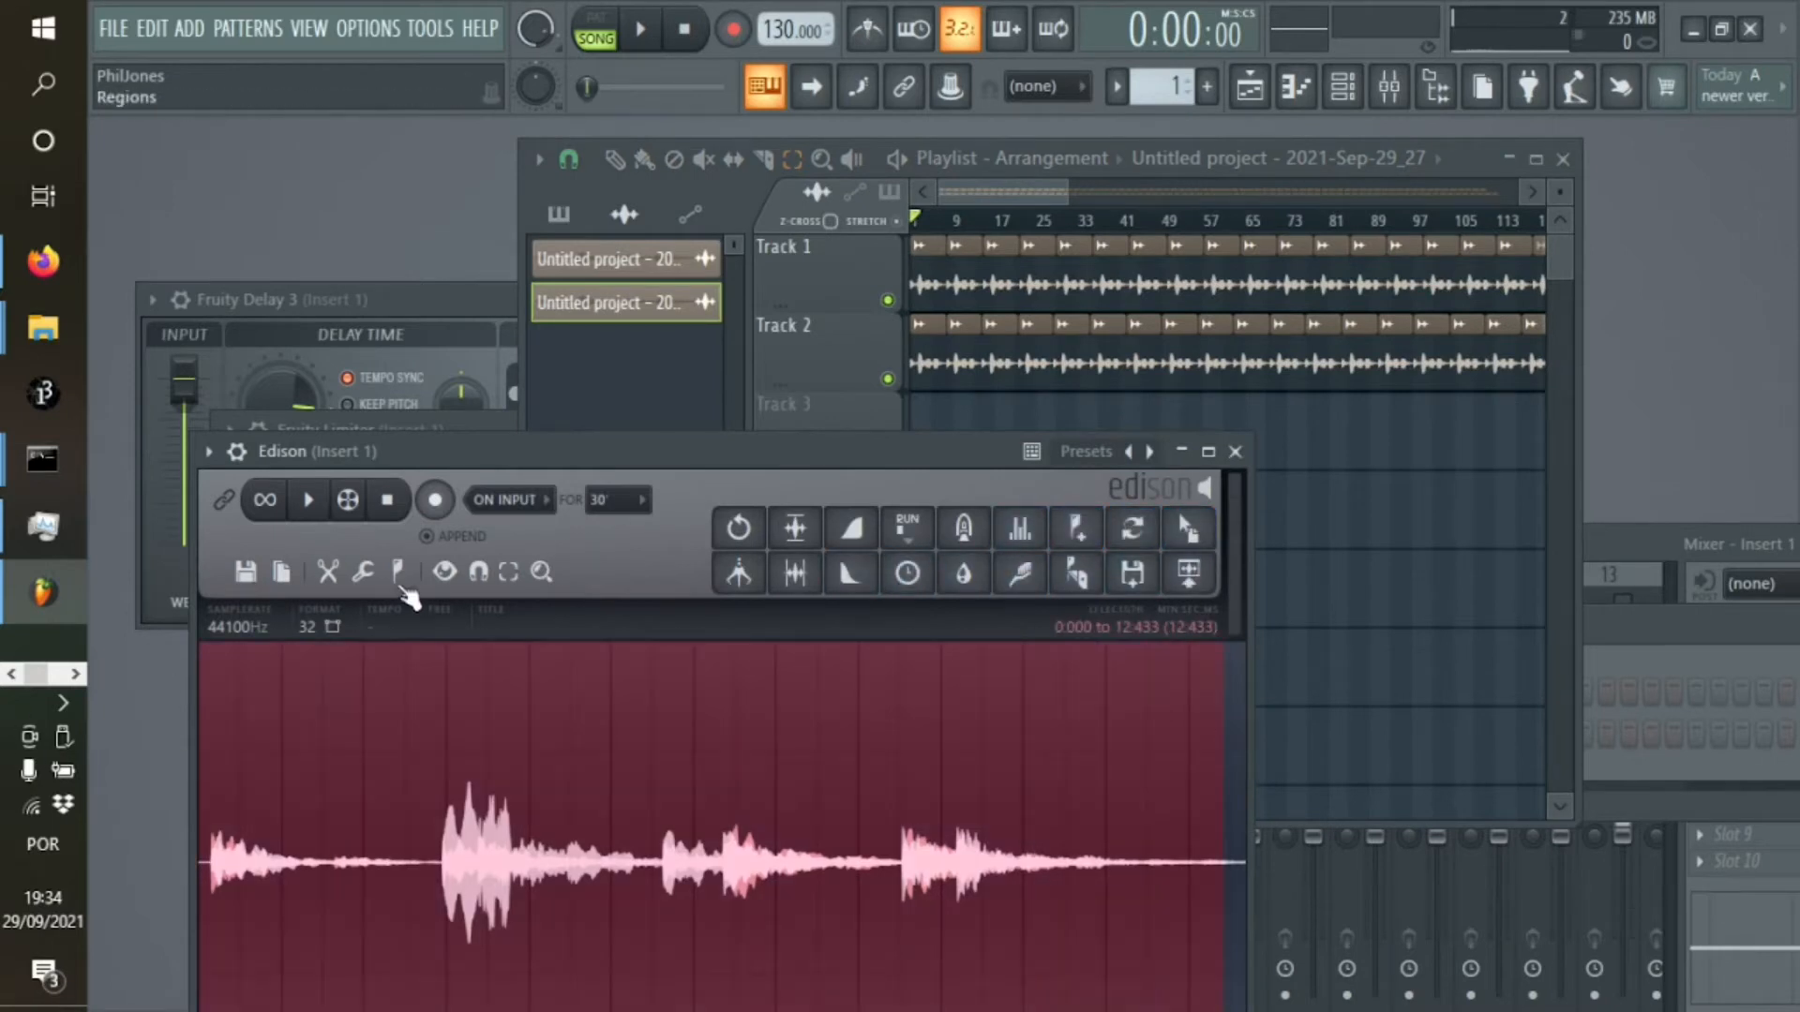
{"action": "left_click", "coordinate": [317, 571]}
{"action": "left_click", "coordinate": [321, 570]}
{"action": "left_click", "coordinate": [327, 571]}
{"action": "left_click", "coordinate": [448, 859]}
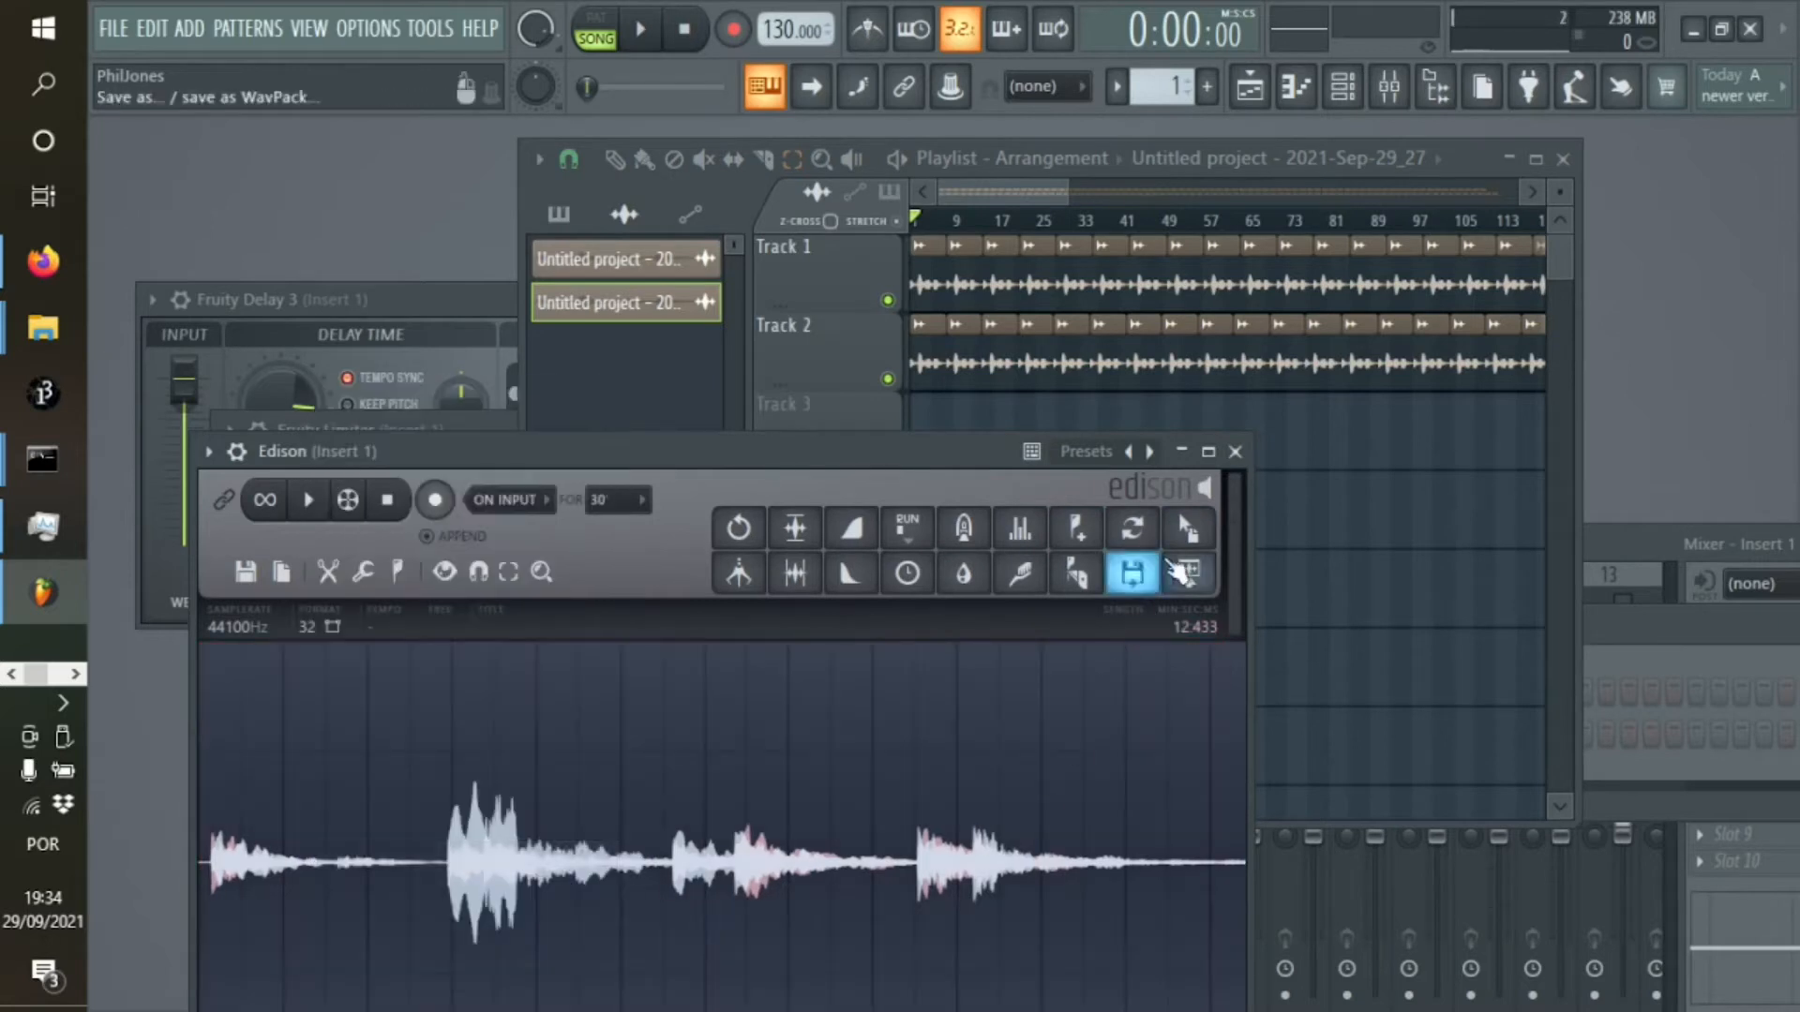
Place the 12.433-second trim at the start of Track 3 and repeat it back to back to about bar 537
{"action": "left_click_drag", "start_coordinate": [1183, 573], "coordinate": [926, 459]}
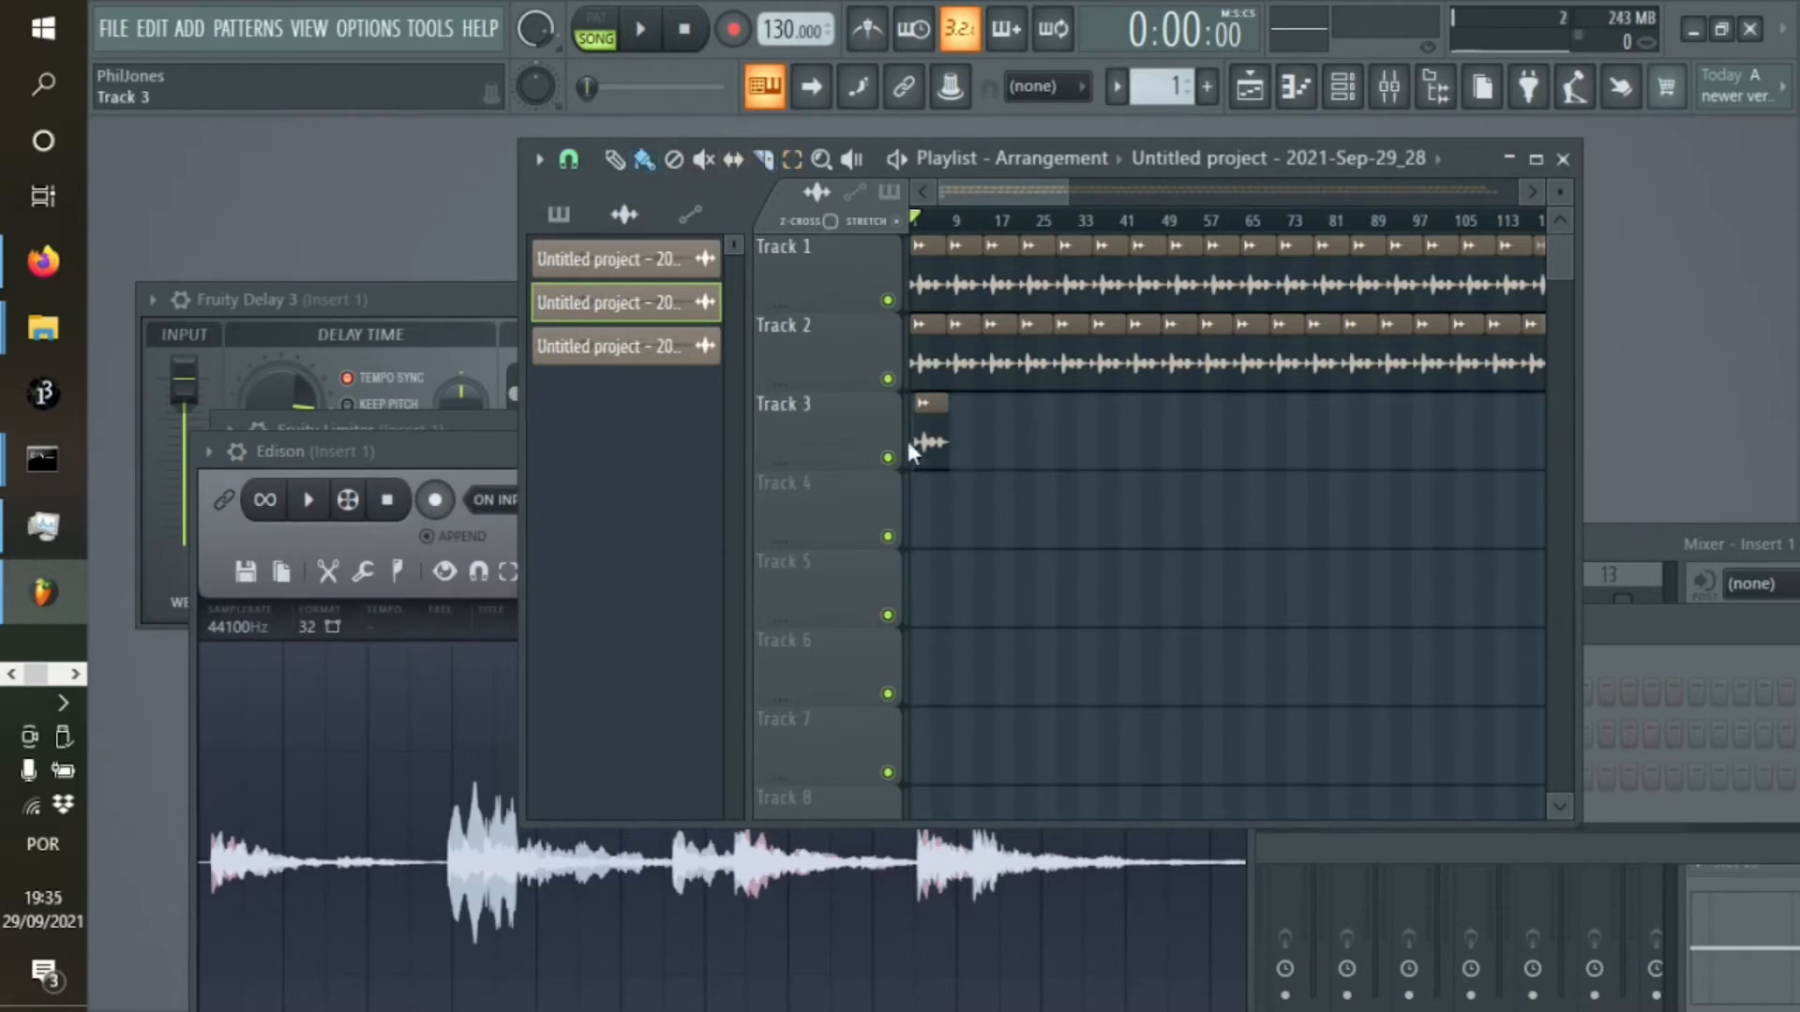
{"action": "left_click", "coordinate": [898, 439]}
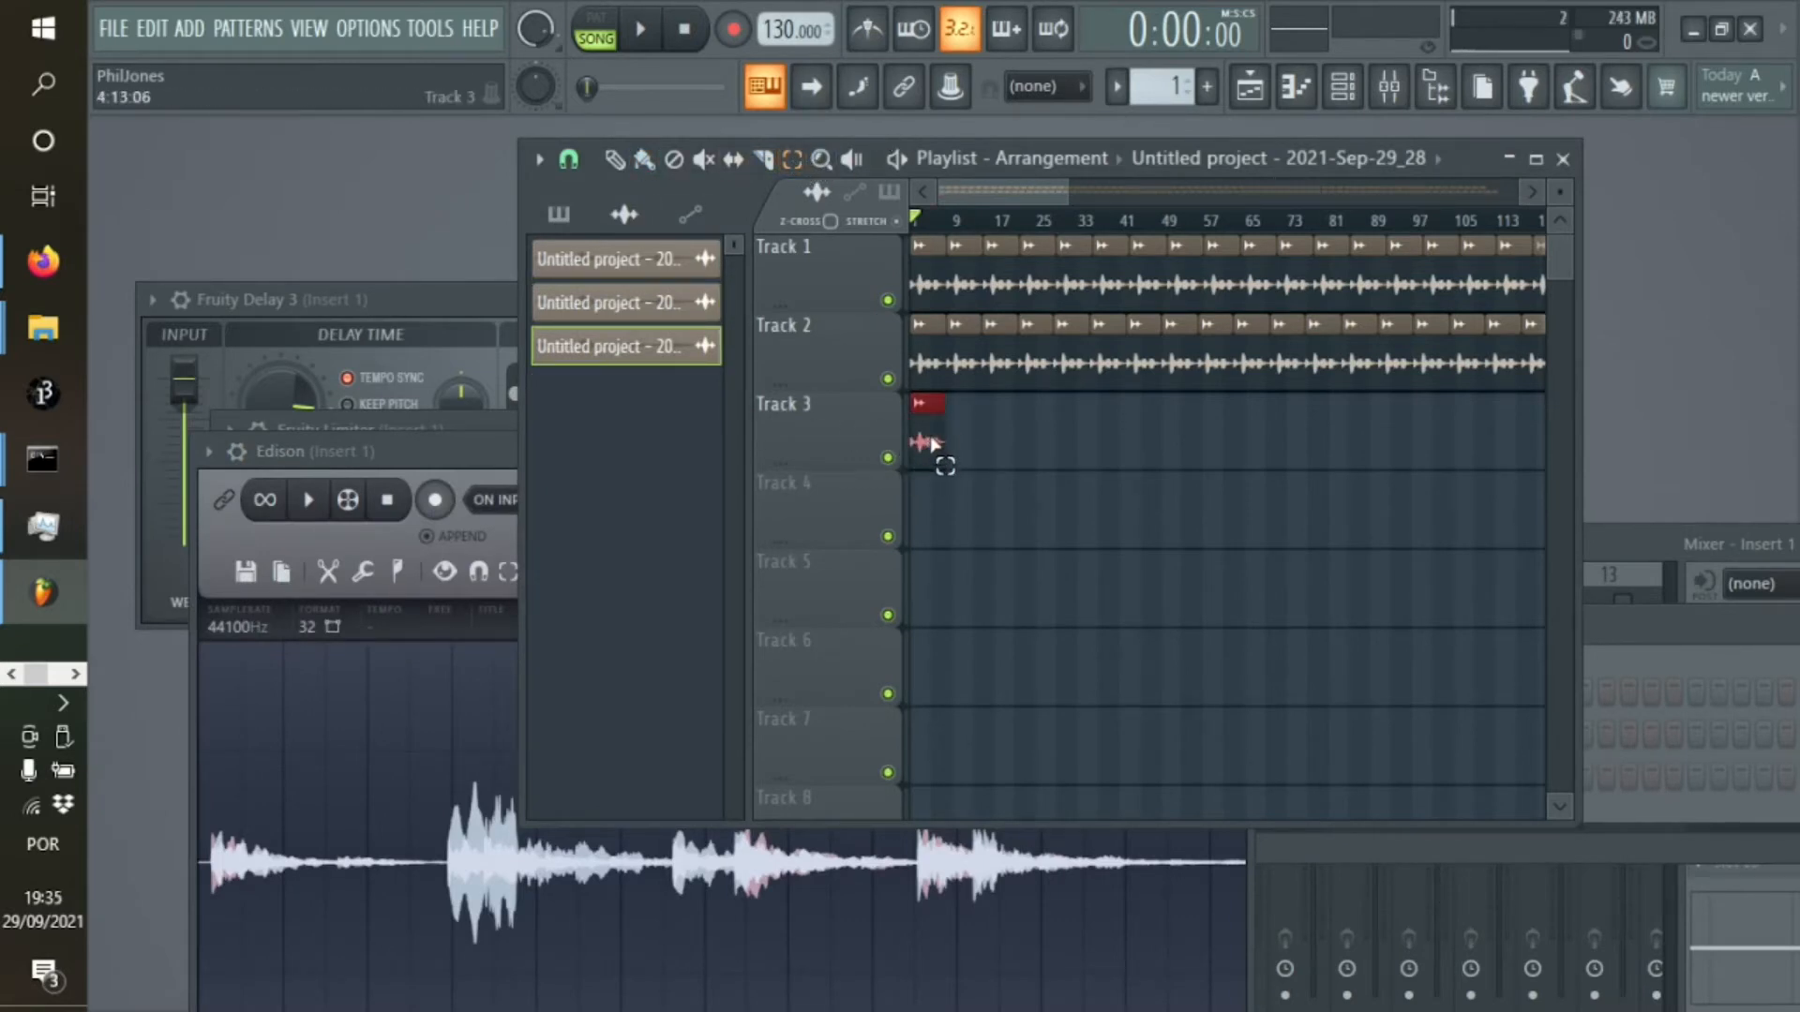
{"action": "key", "text": "ctrl+b"}
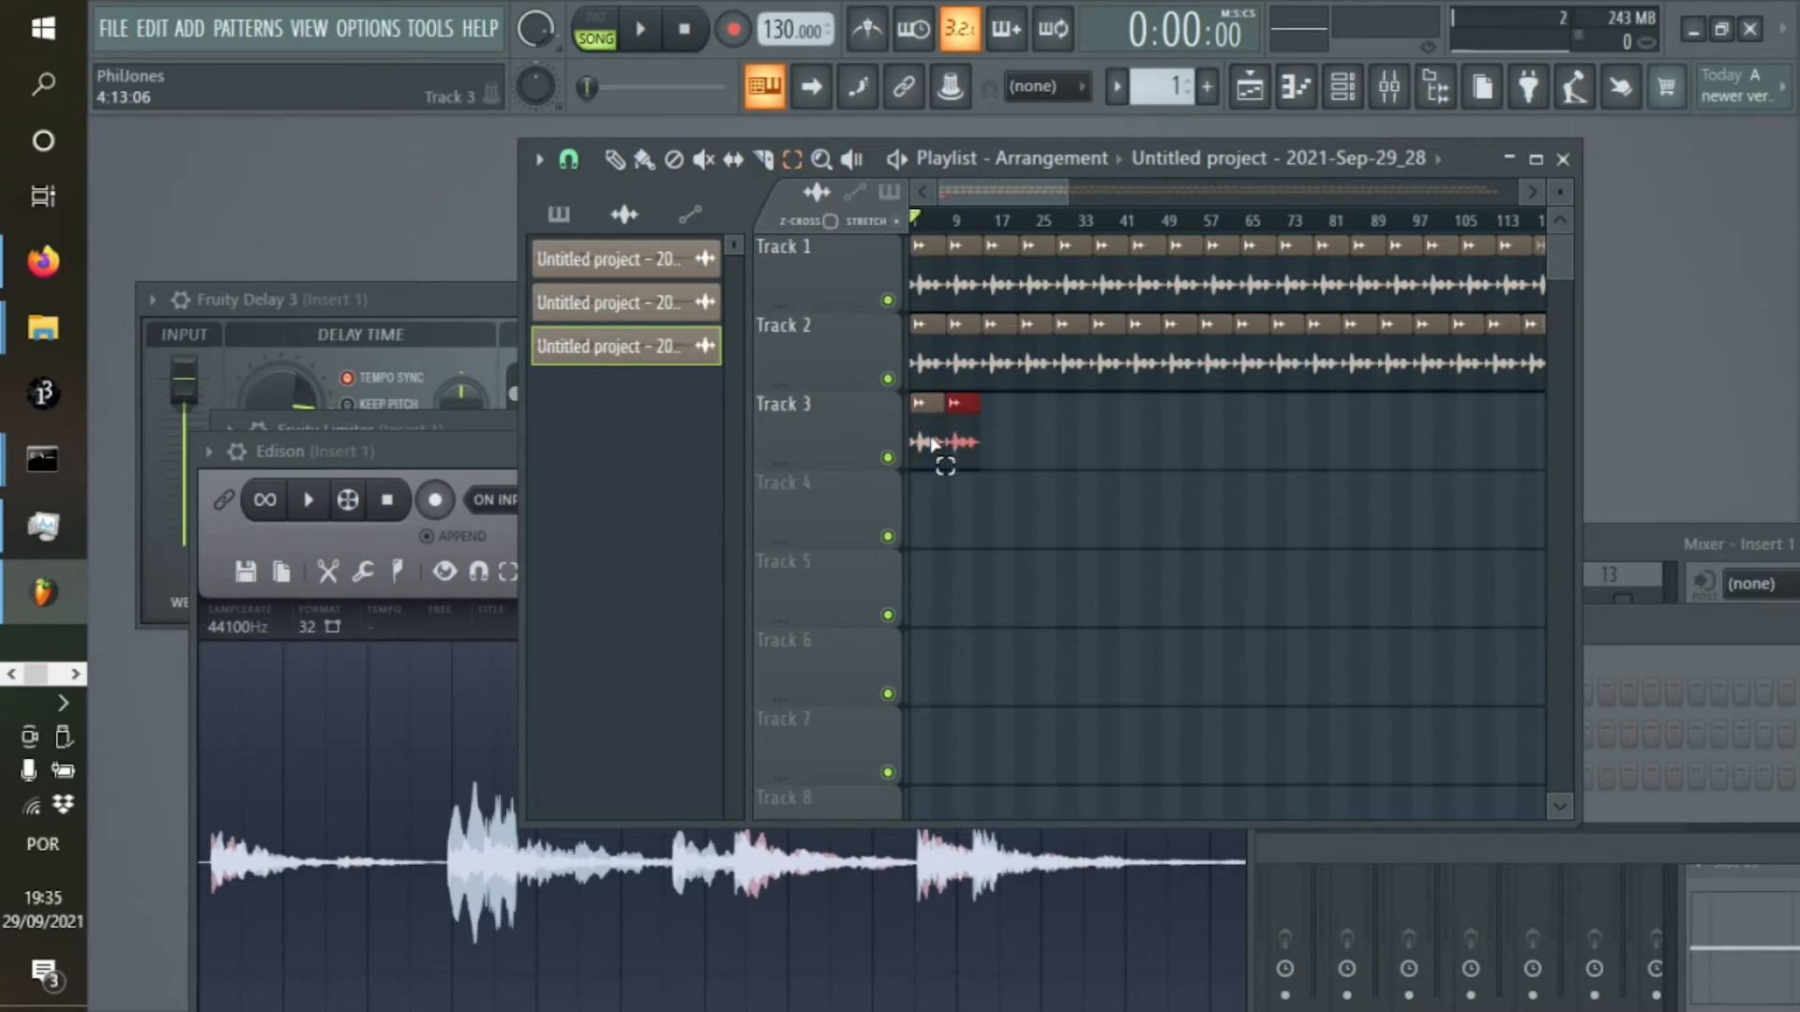
{"action": "key", "text": "ctrl+b"}
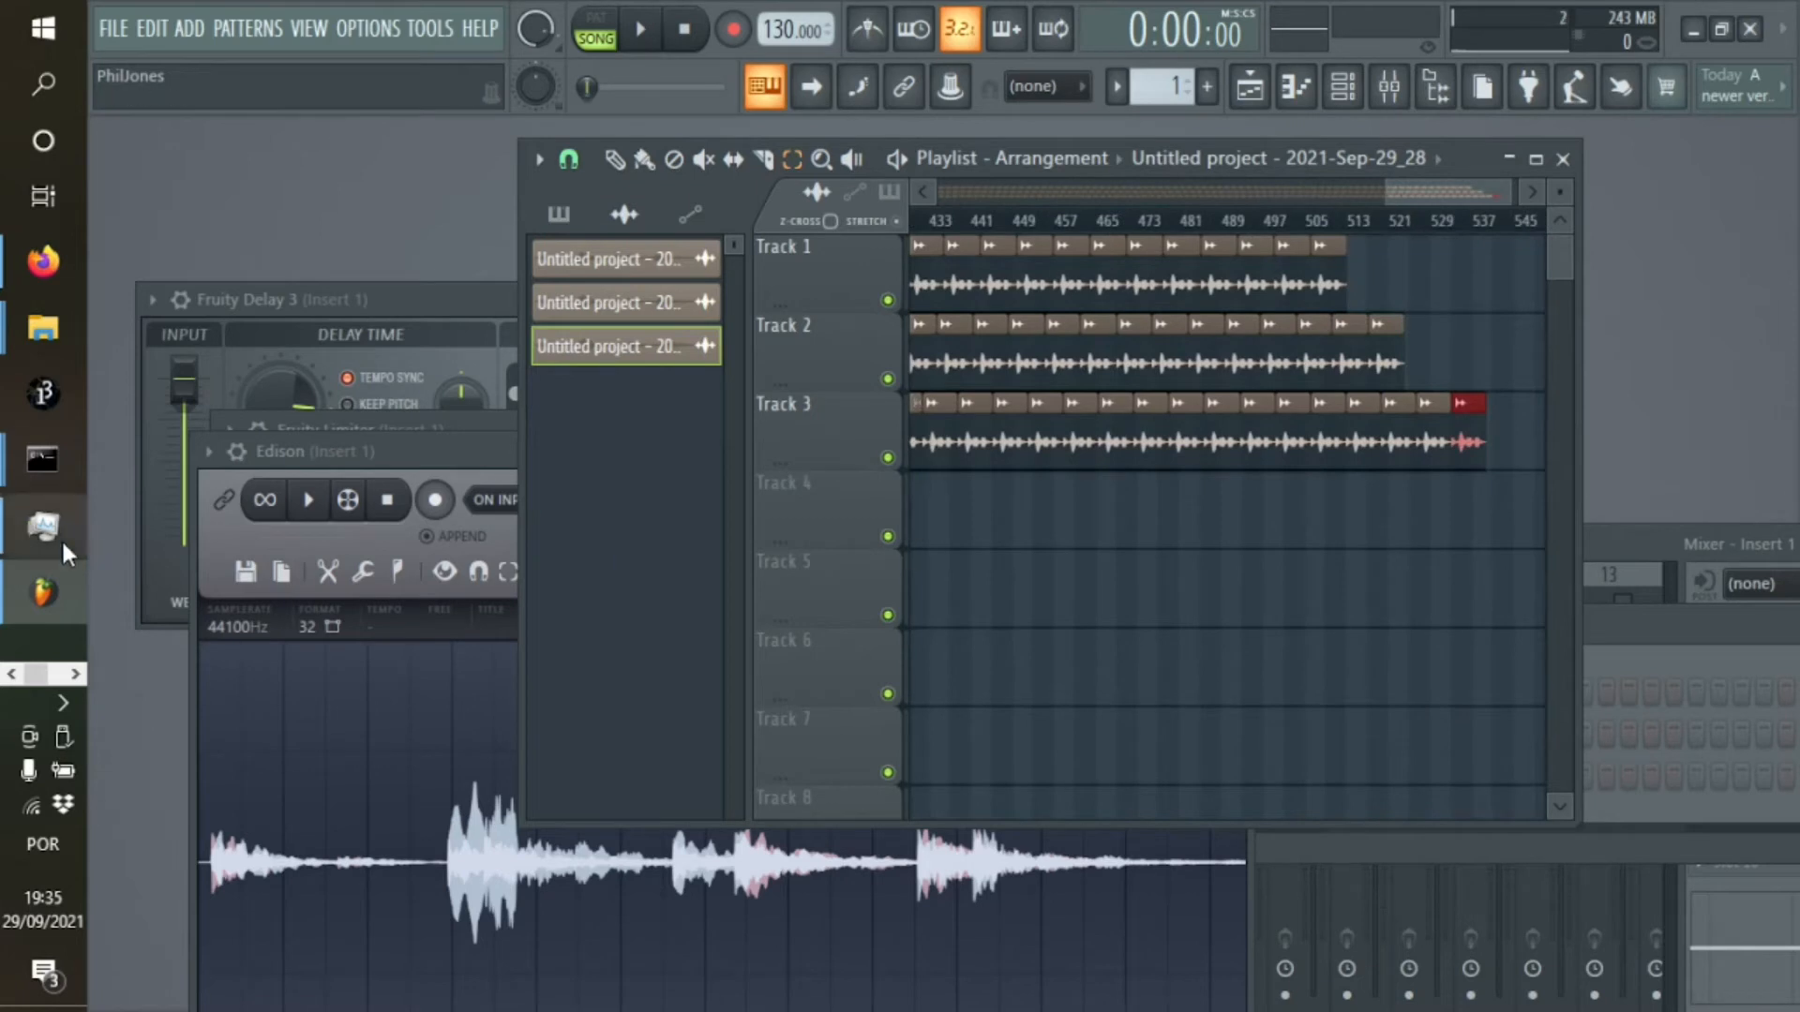
Trim the recording in Edison further to its first 12.099 seconds
{"action": "left_click", "coordinate": [192, 577]}
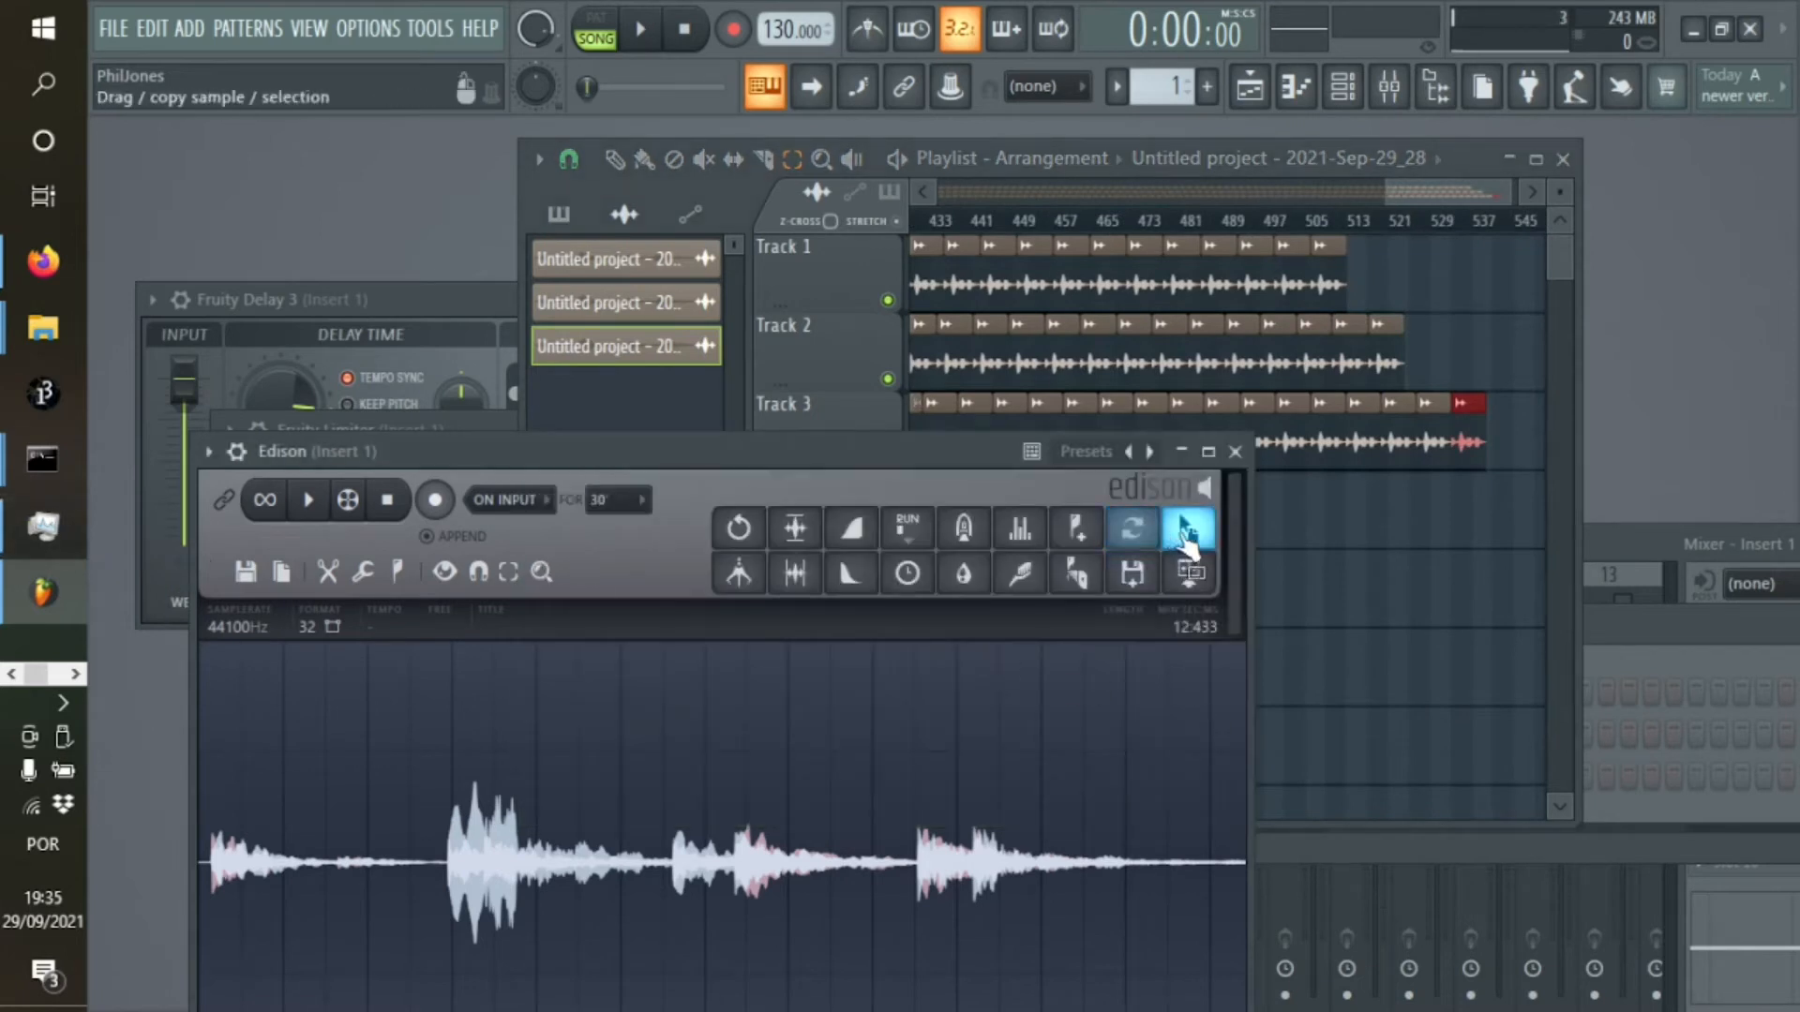
{"action": "key", "text": "ctrl+a"}
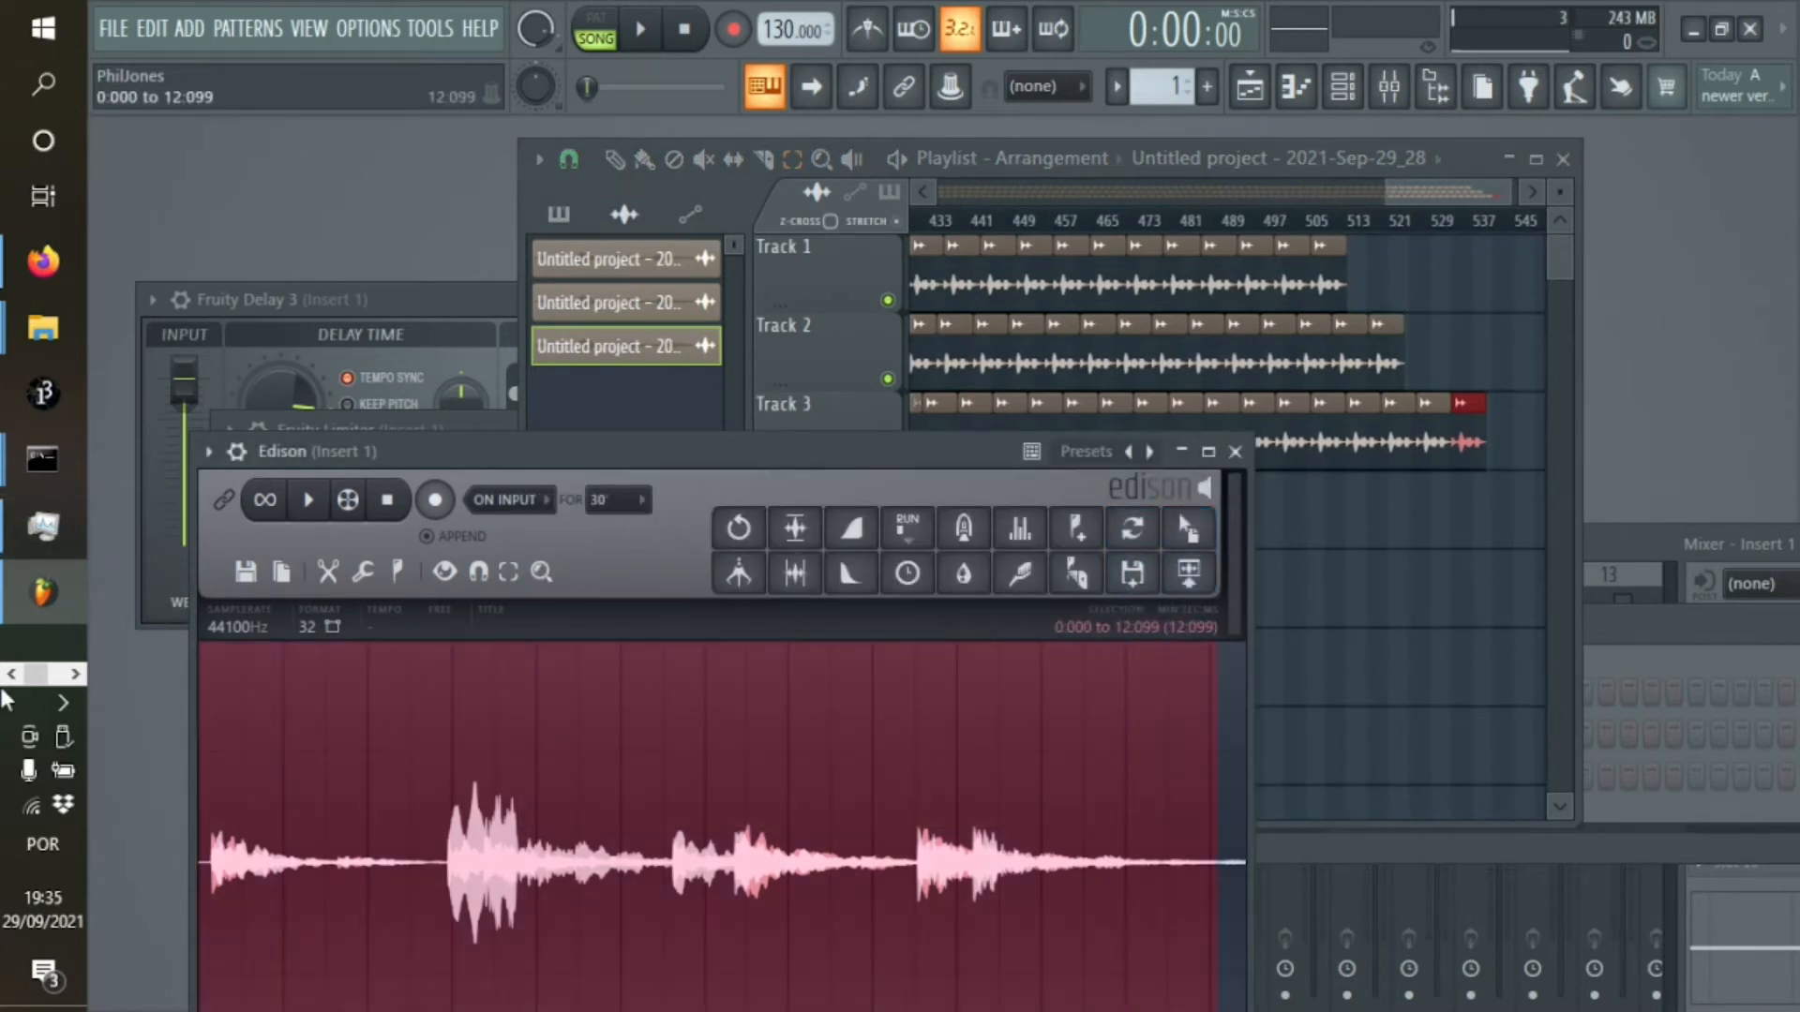
{"action": "left_click", "coordinate": [327, 572]}
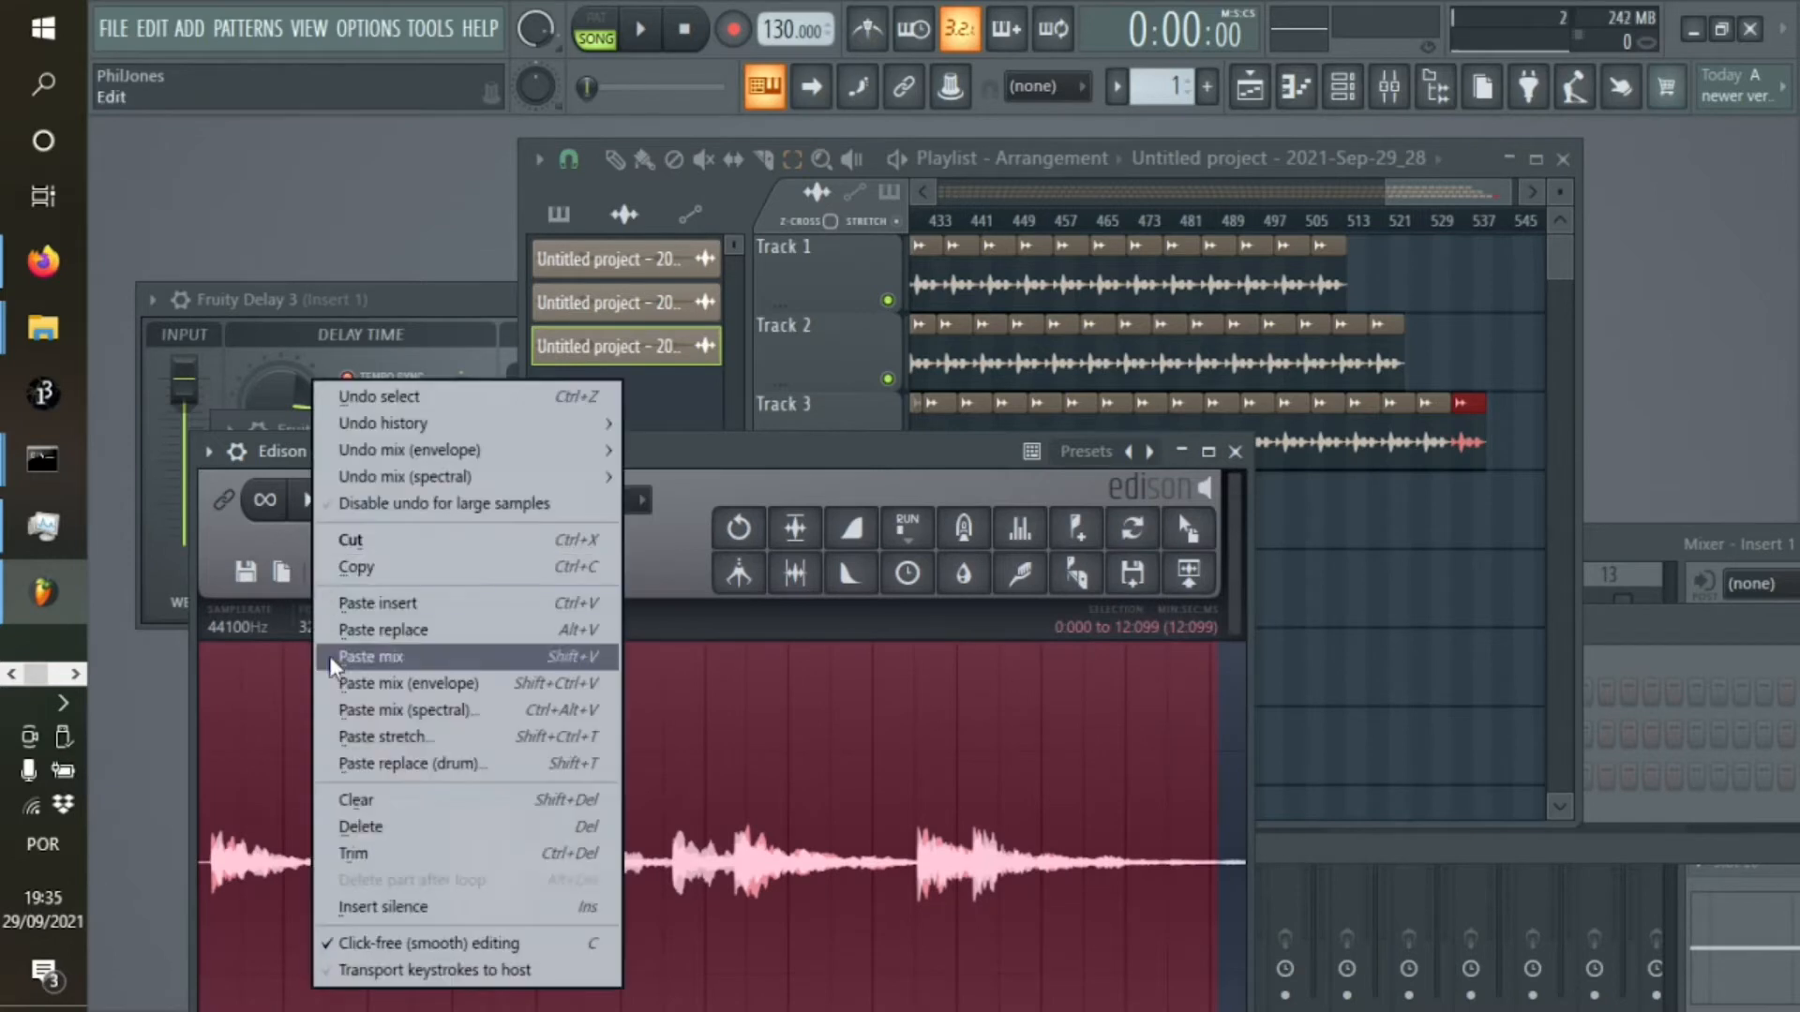
{"action": "left_click", "coordinate": [362, 851]}
Send the 12.099-second trim to the playlist and place it at the start of Track 4
{"action": "left_click_drag", "start_coordinate": [939, 456], "coordinate": [585, 691]}
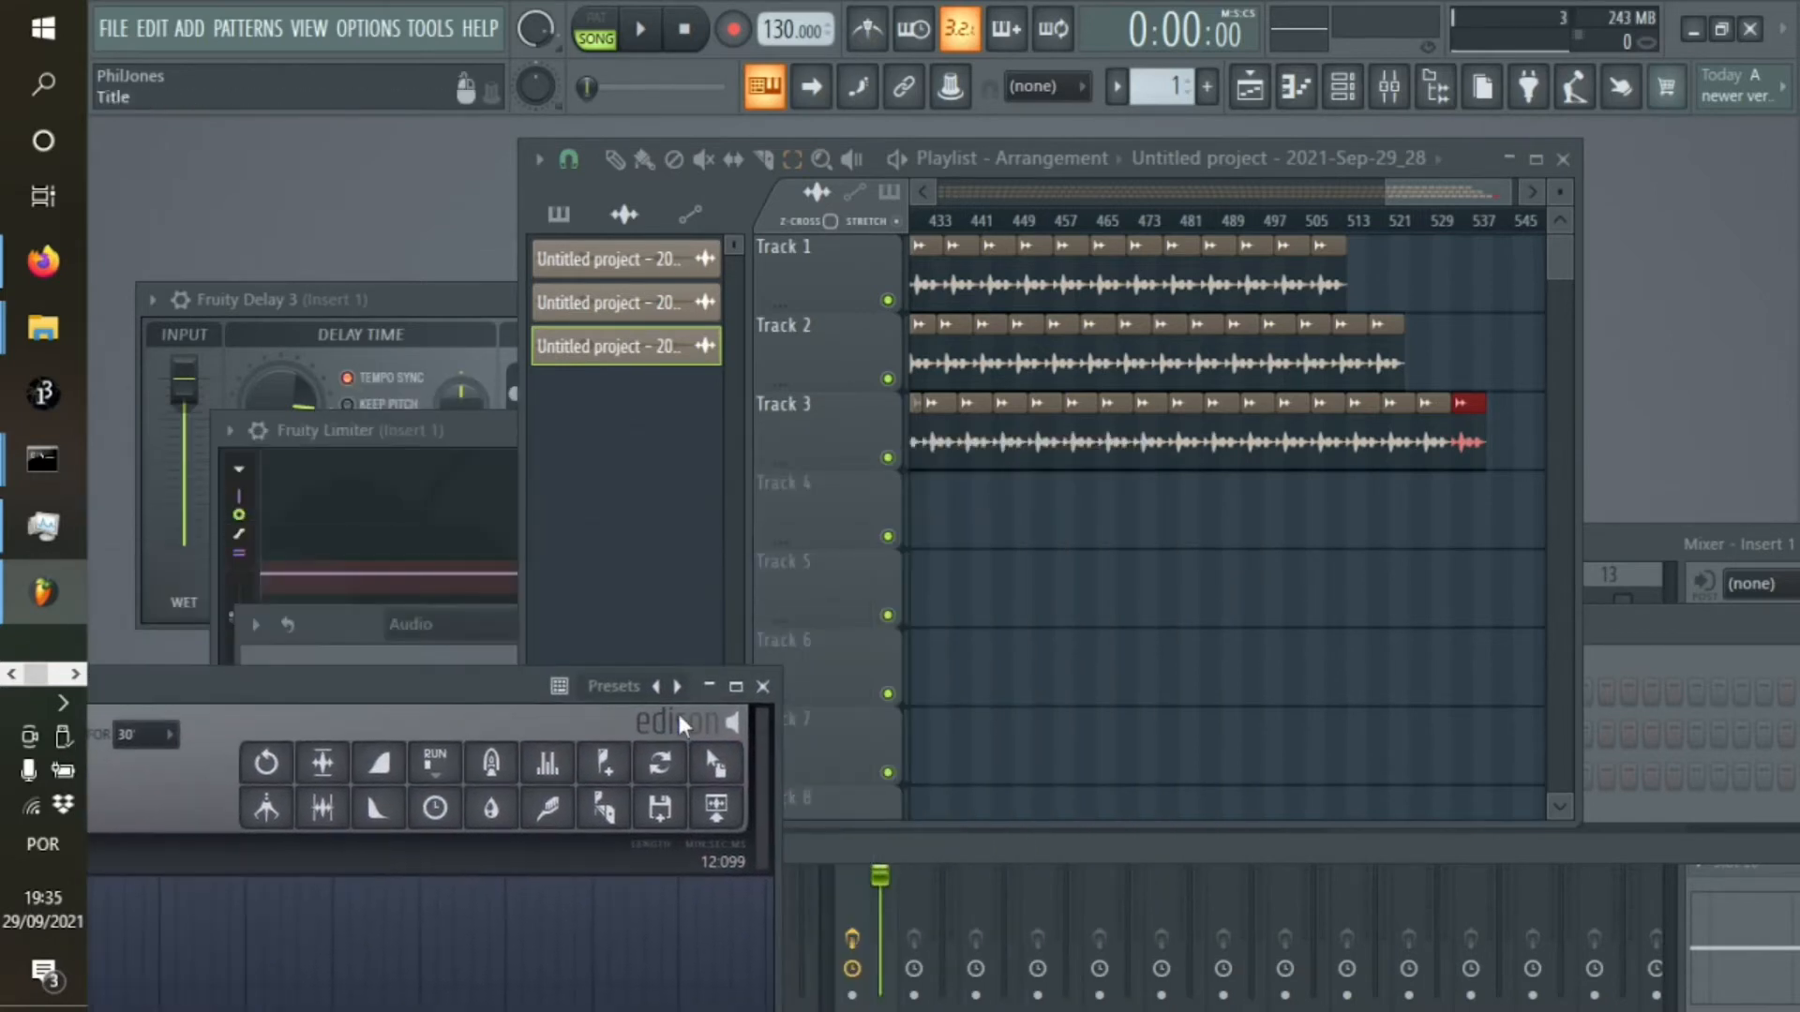
{"action": "left_click_drag", "start_coordinate": [722, 807], "coordinate": [949, 544]}
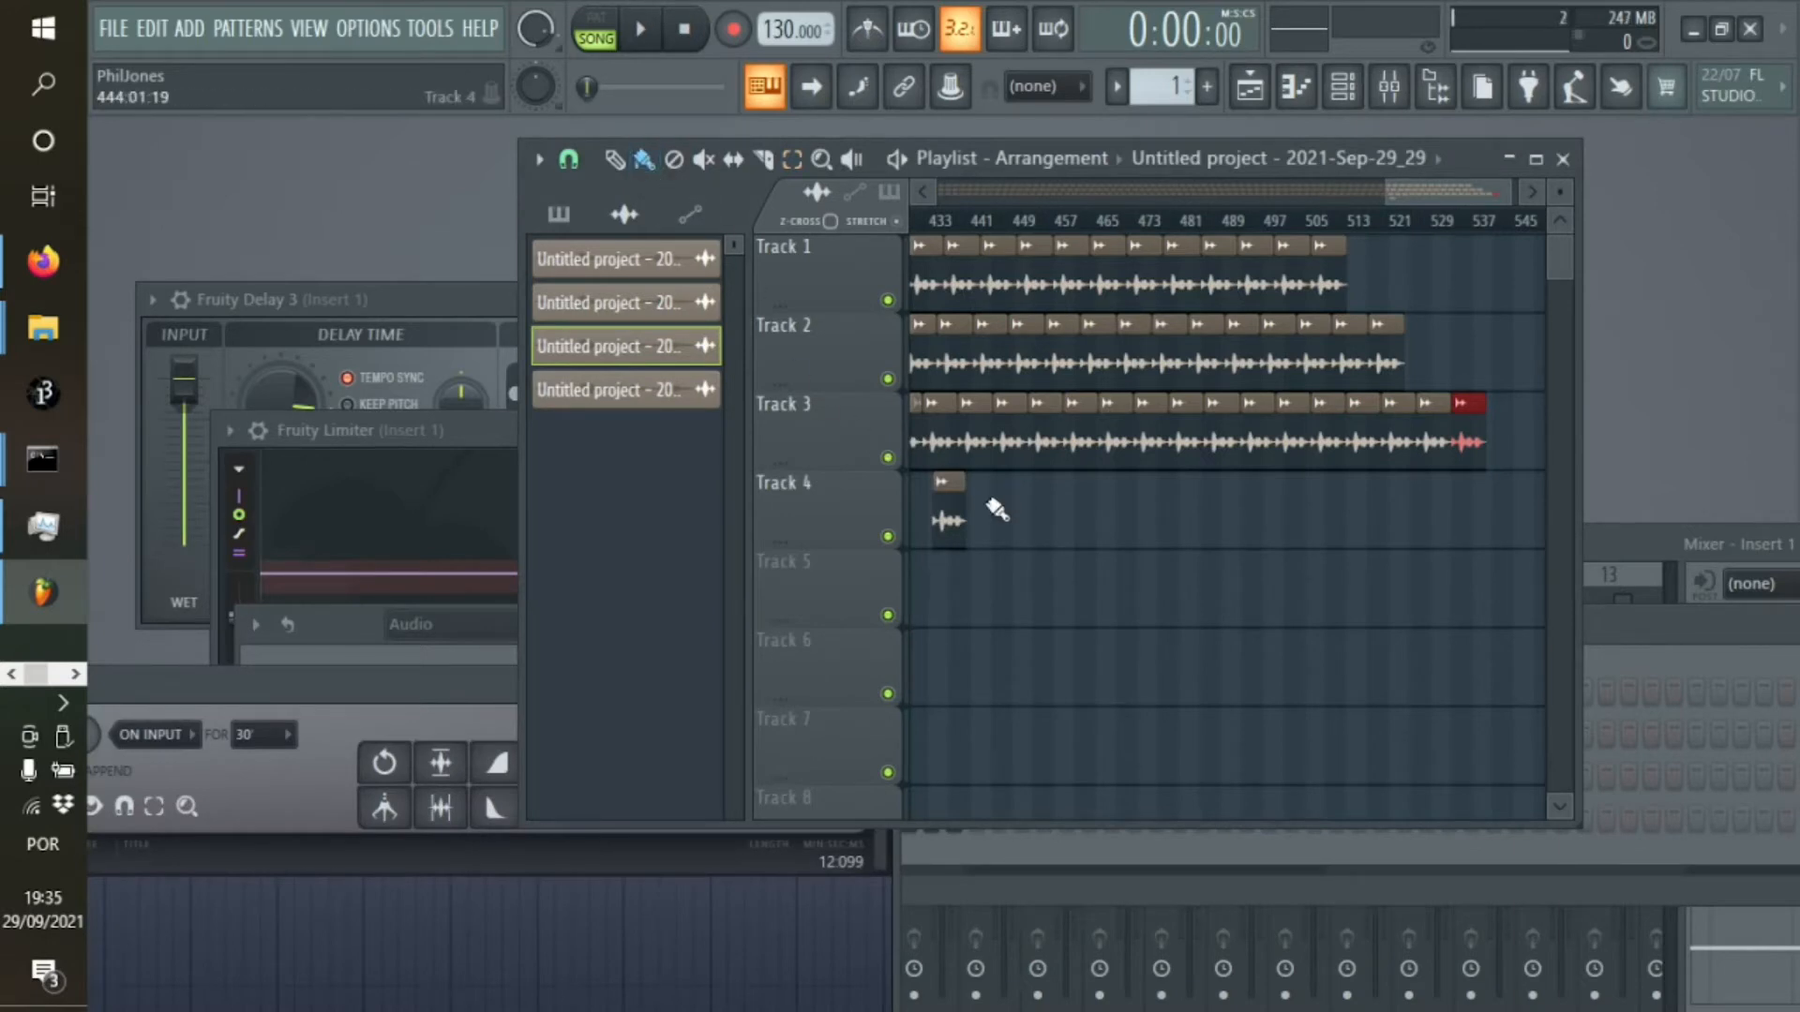
{"action": "right_click", "coordinate": [947, 498]}
{"action": "scroll", "coordinate": [948, 497], "scroll_direction": "left", "scroll_amount": 5}
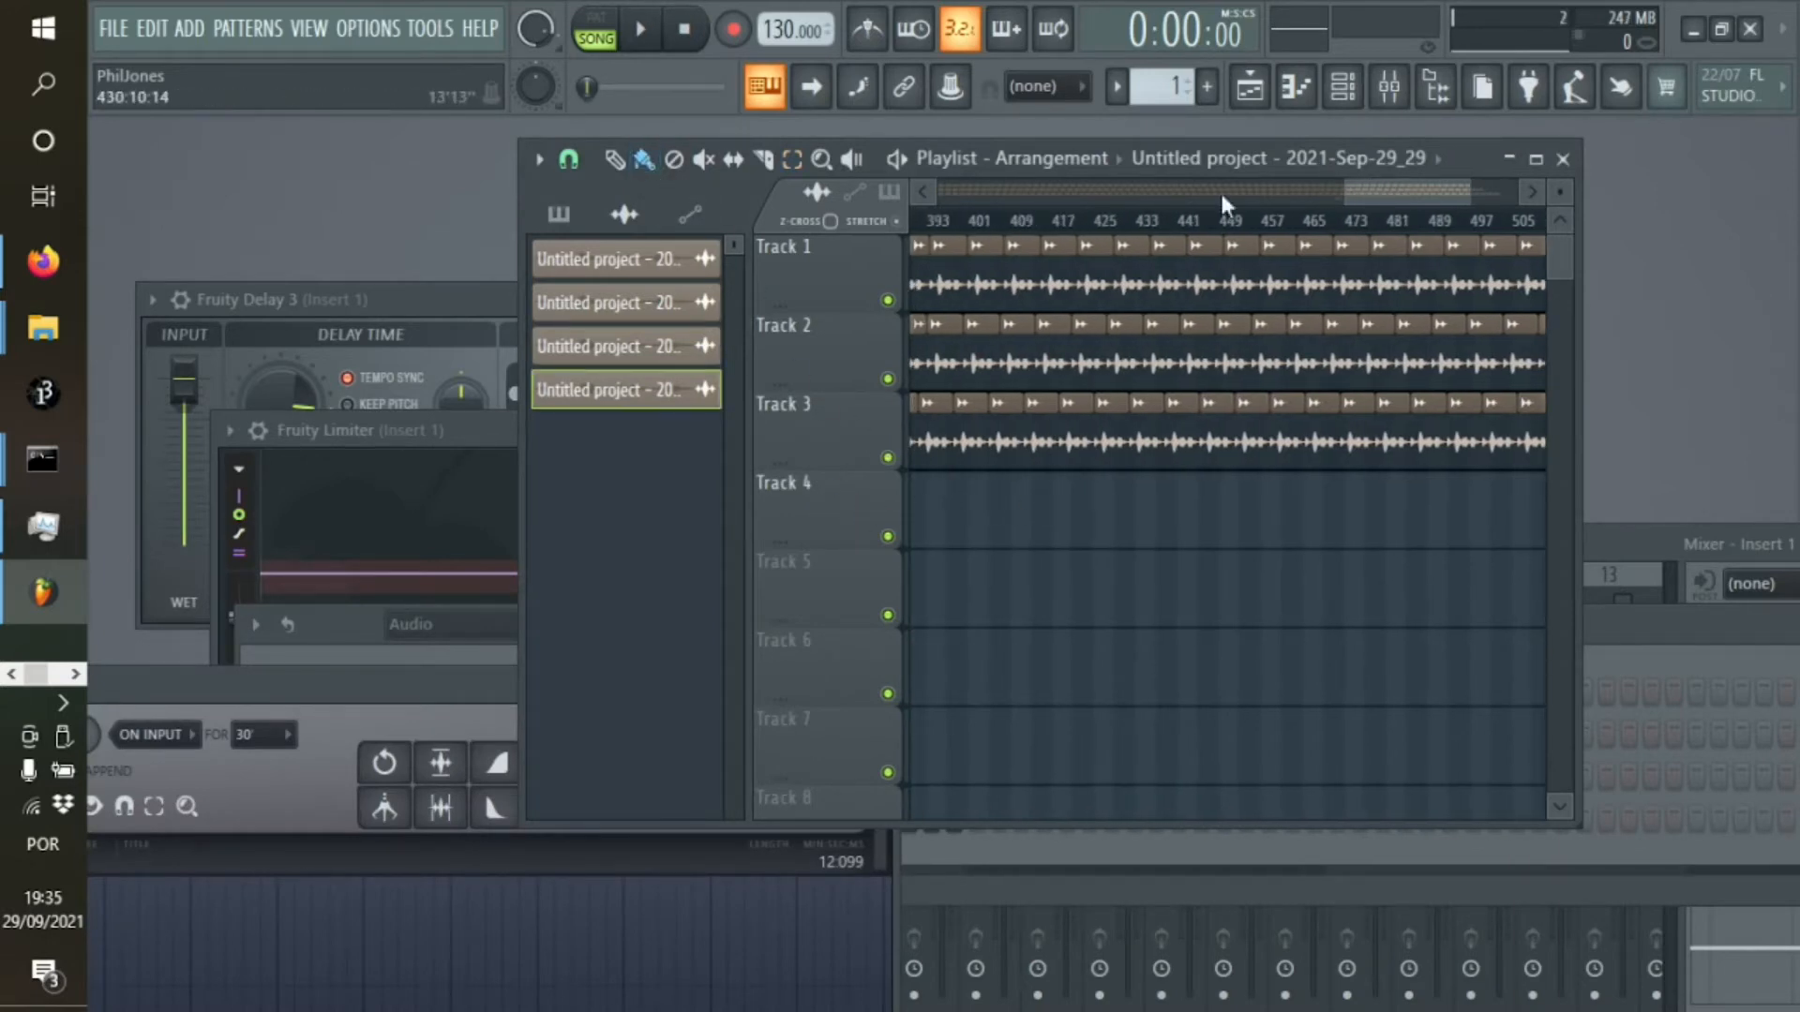
{"action": "left_click_drag", "start_coordinate": [1365, 199], "coordinate": [887, 265]}
{"action": "right_click", "coordinate": [1408, 518]}
{"action": "left_click", "coordinate": [939, 529]}
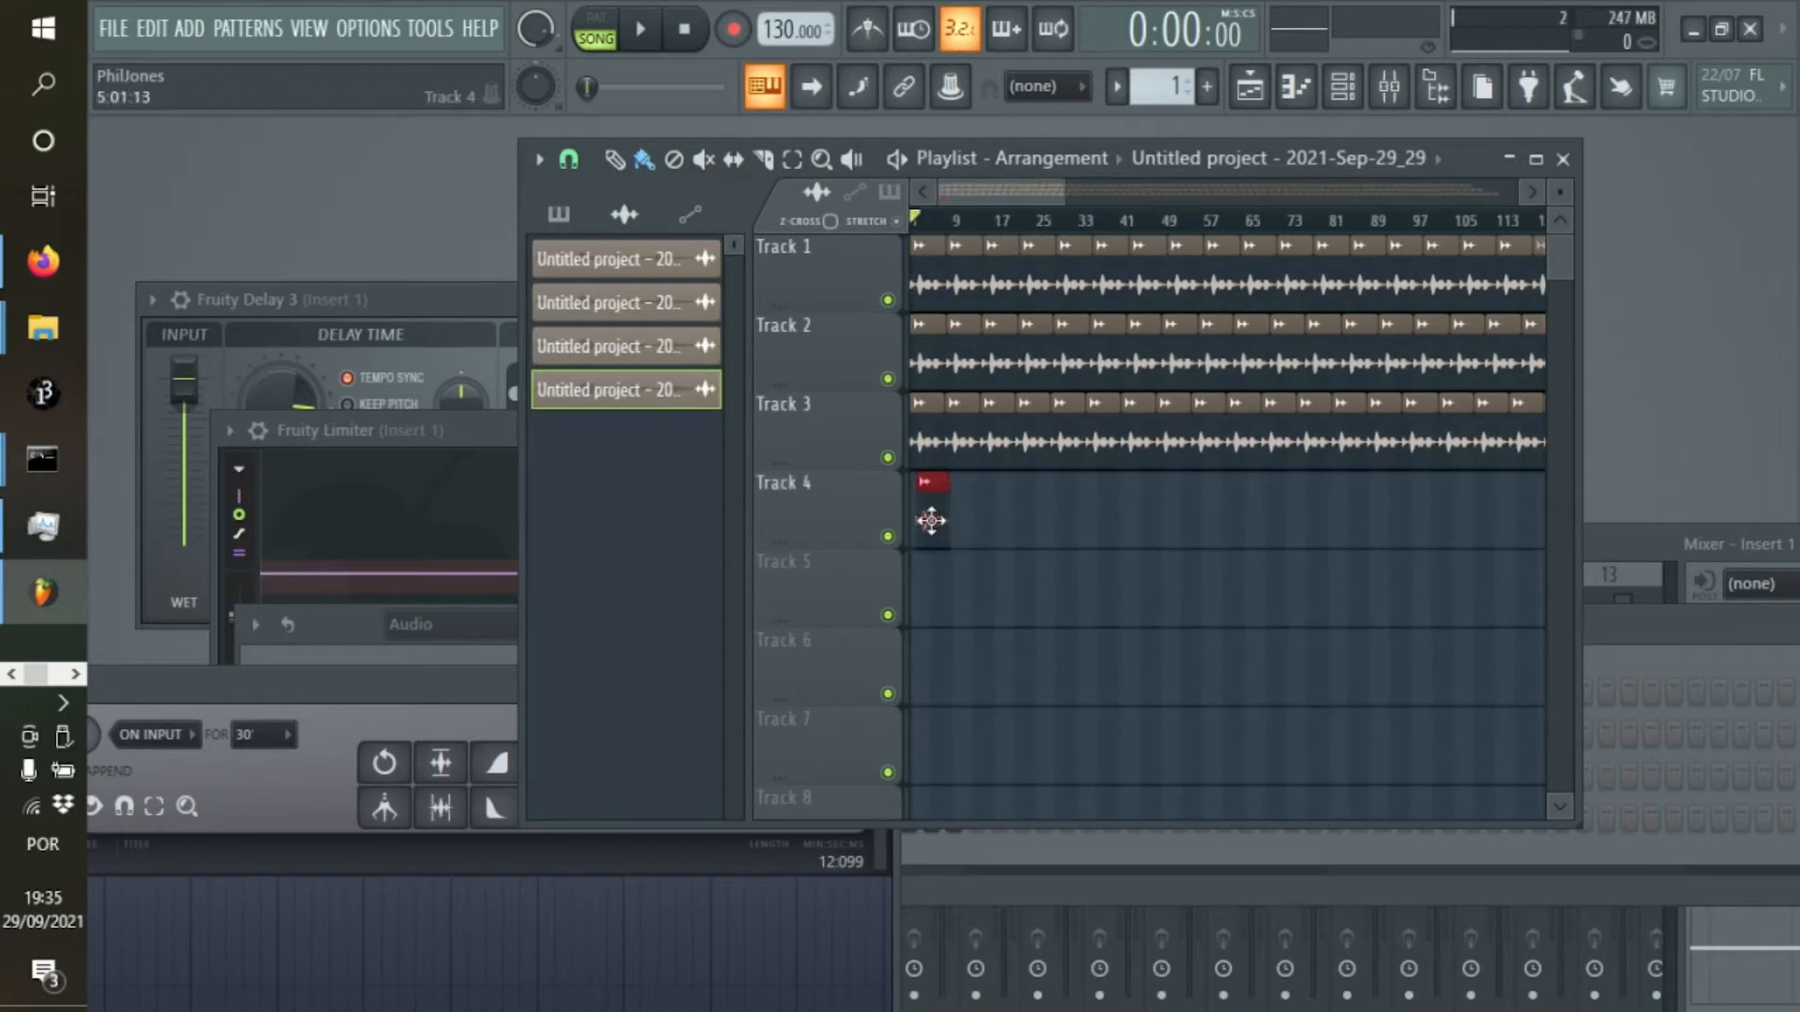
Repeat the Track 4 clip back to back to about bar 529 and return to the start of the playlist
{"action": "left_click", "coordinate": [797, 162]}
{"action": "key", "text": "ctrl+b"}
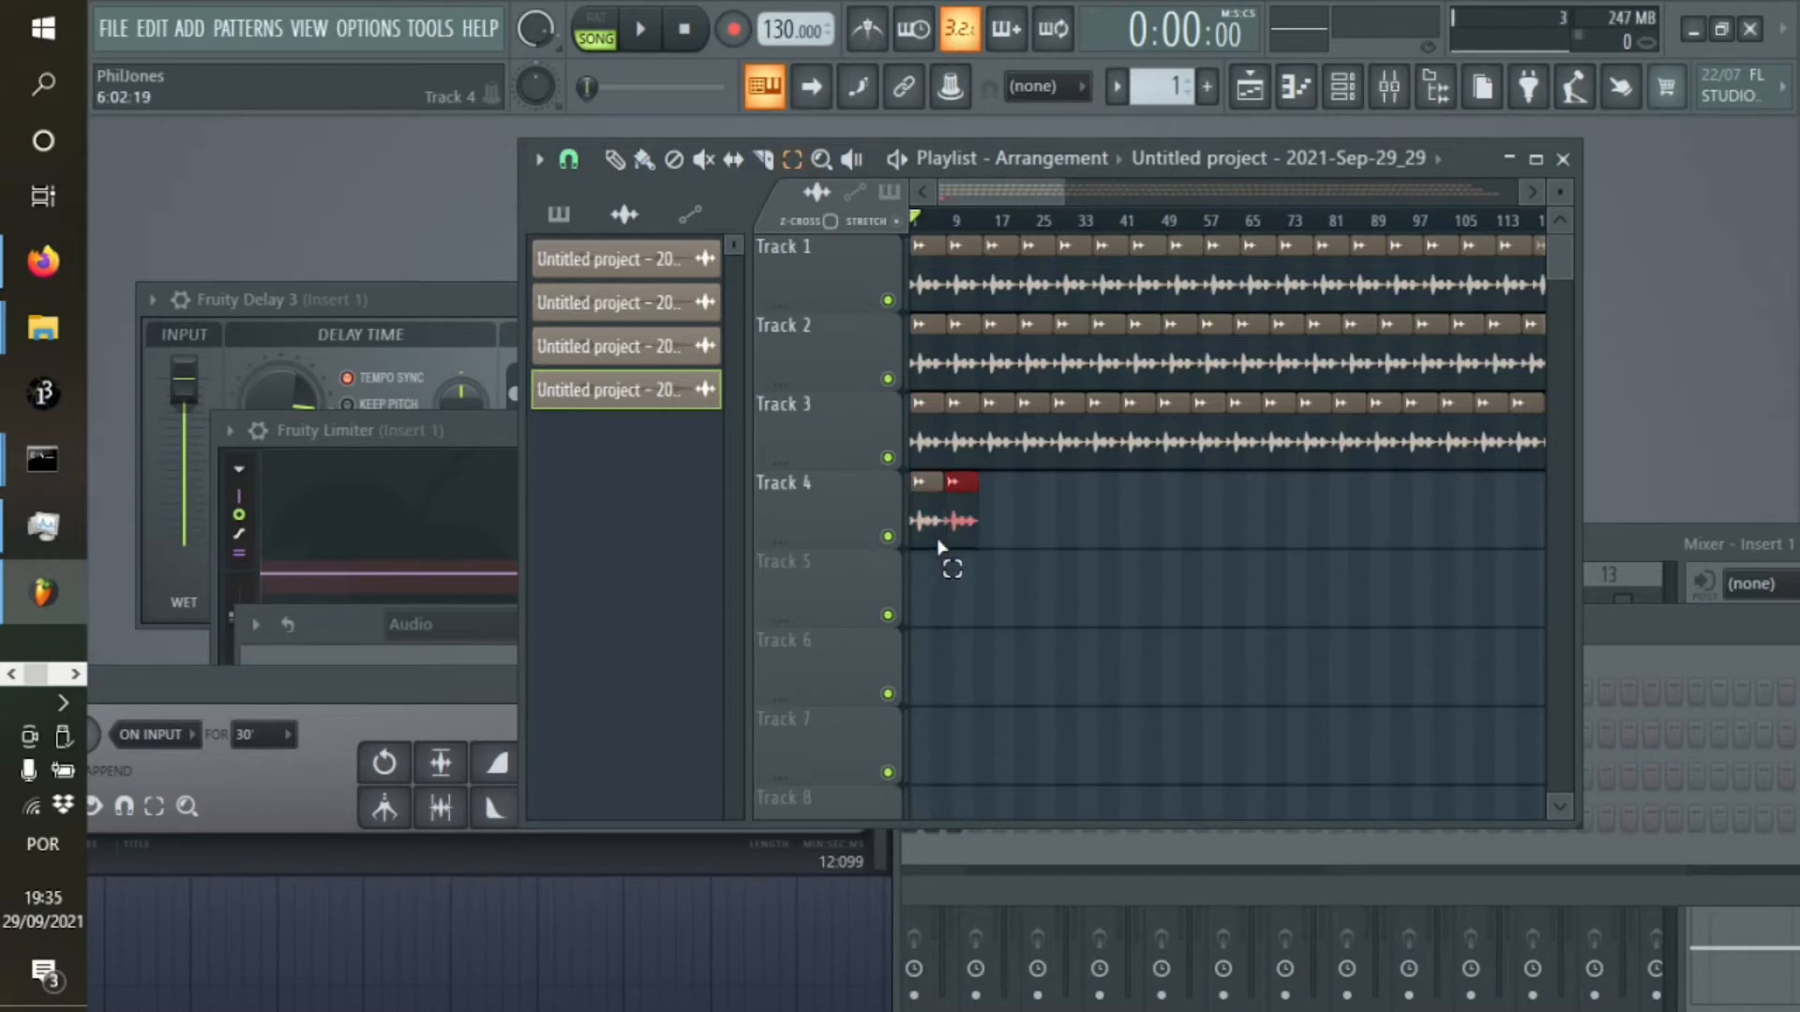
{"action": "key", "text": "ctrl+b"}
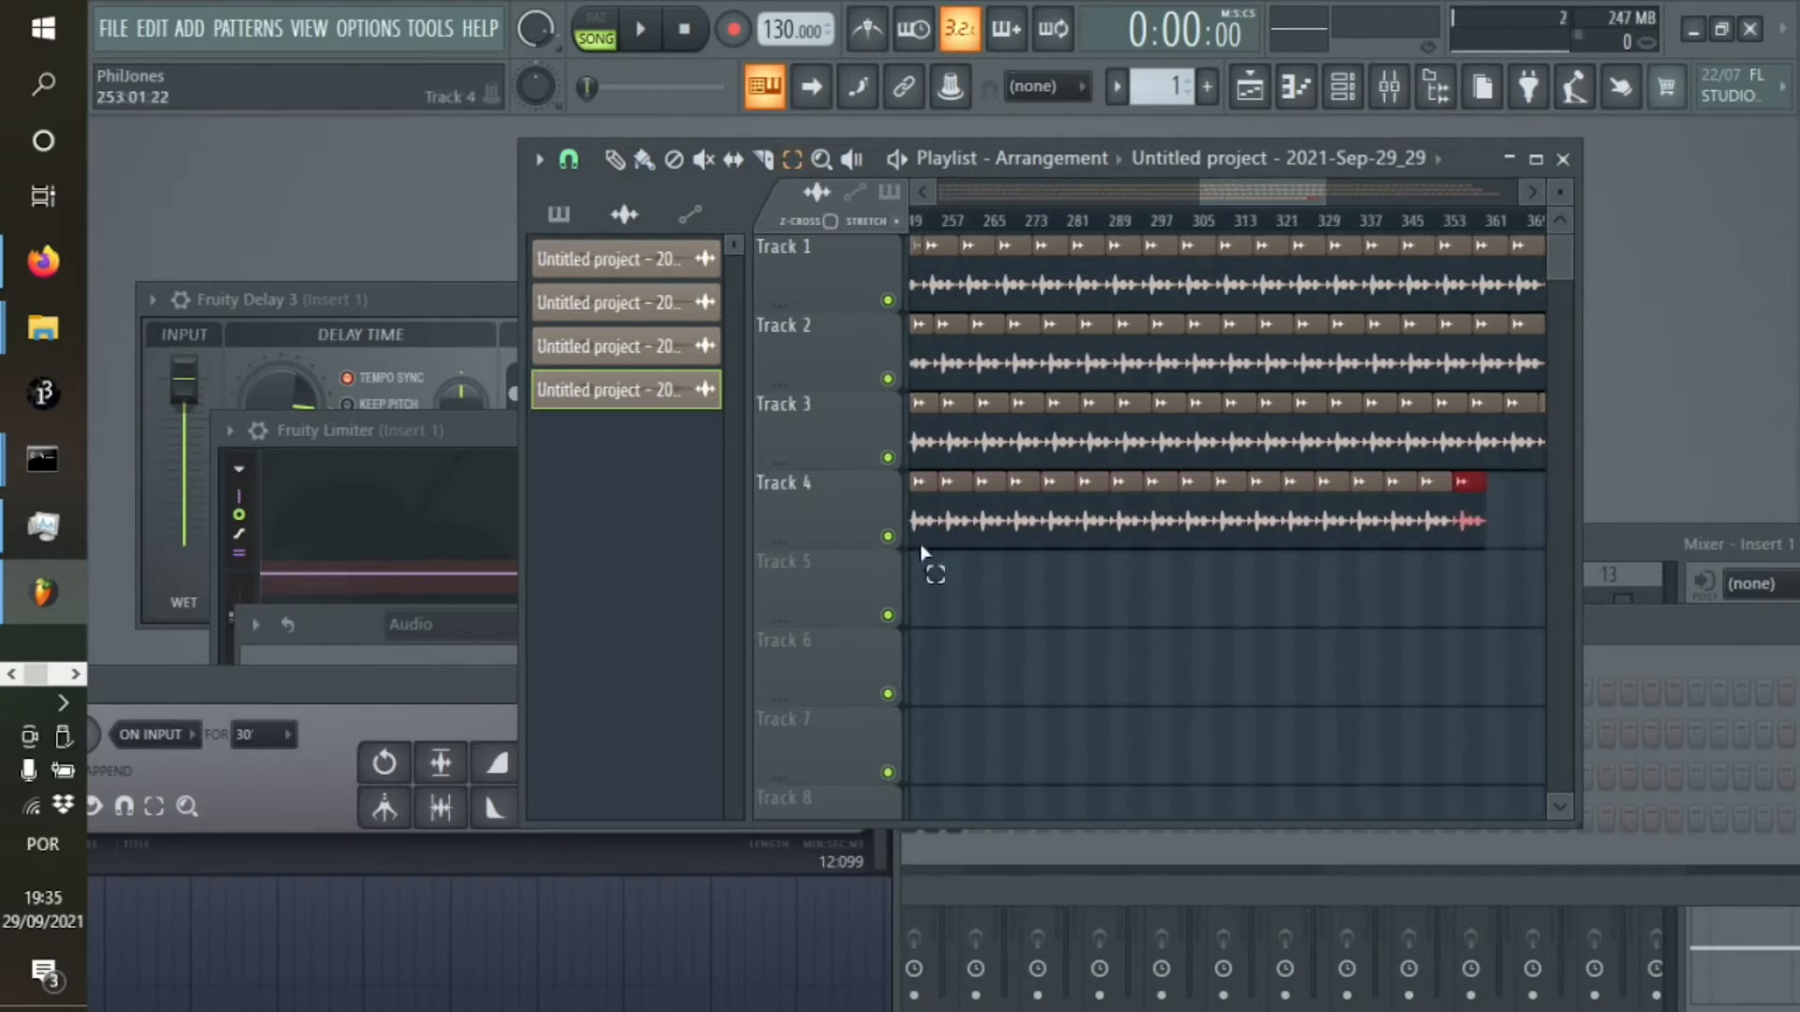
{"action": "key", "text": "ctrl+b"}
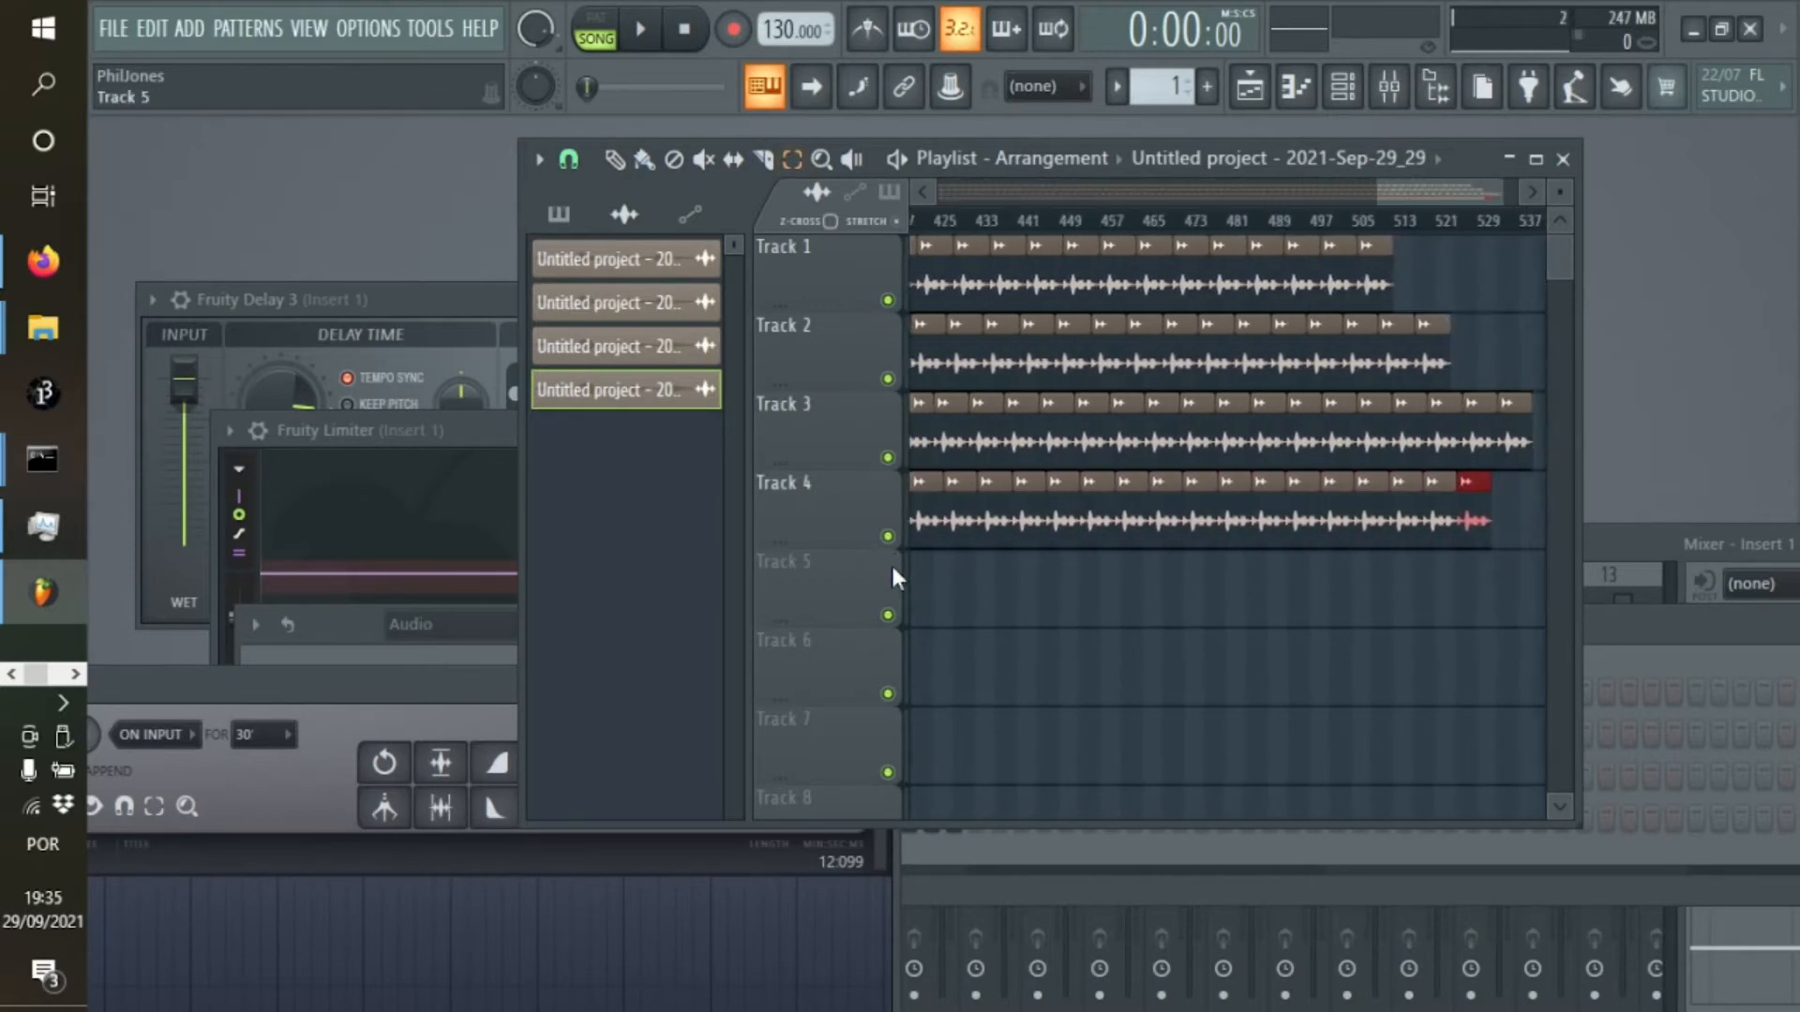
{"action": "left_click_drag", "start_coordinate": [1424, 194], "coordinate": [413, 238]}
Route all four audio clips to mixer track 1
{"action": "double_click", "coordinate": [603, 267]}
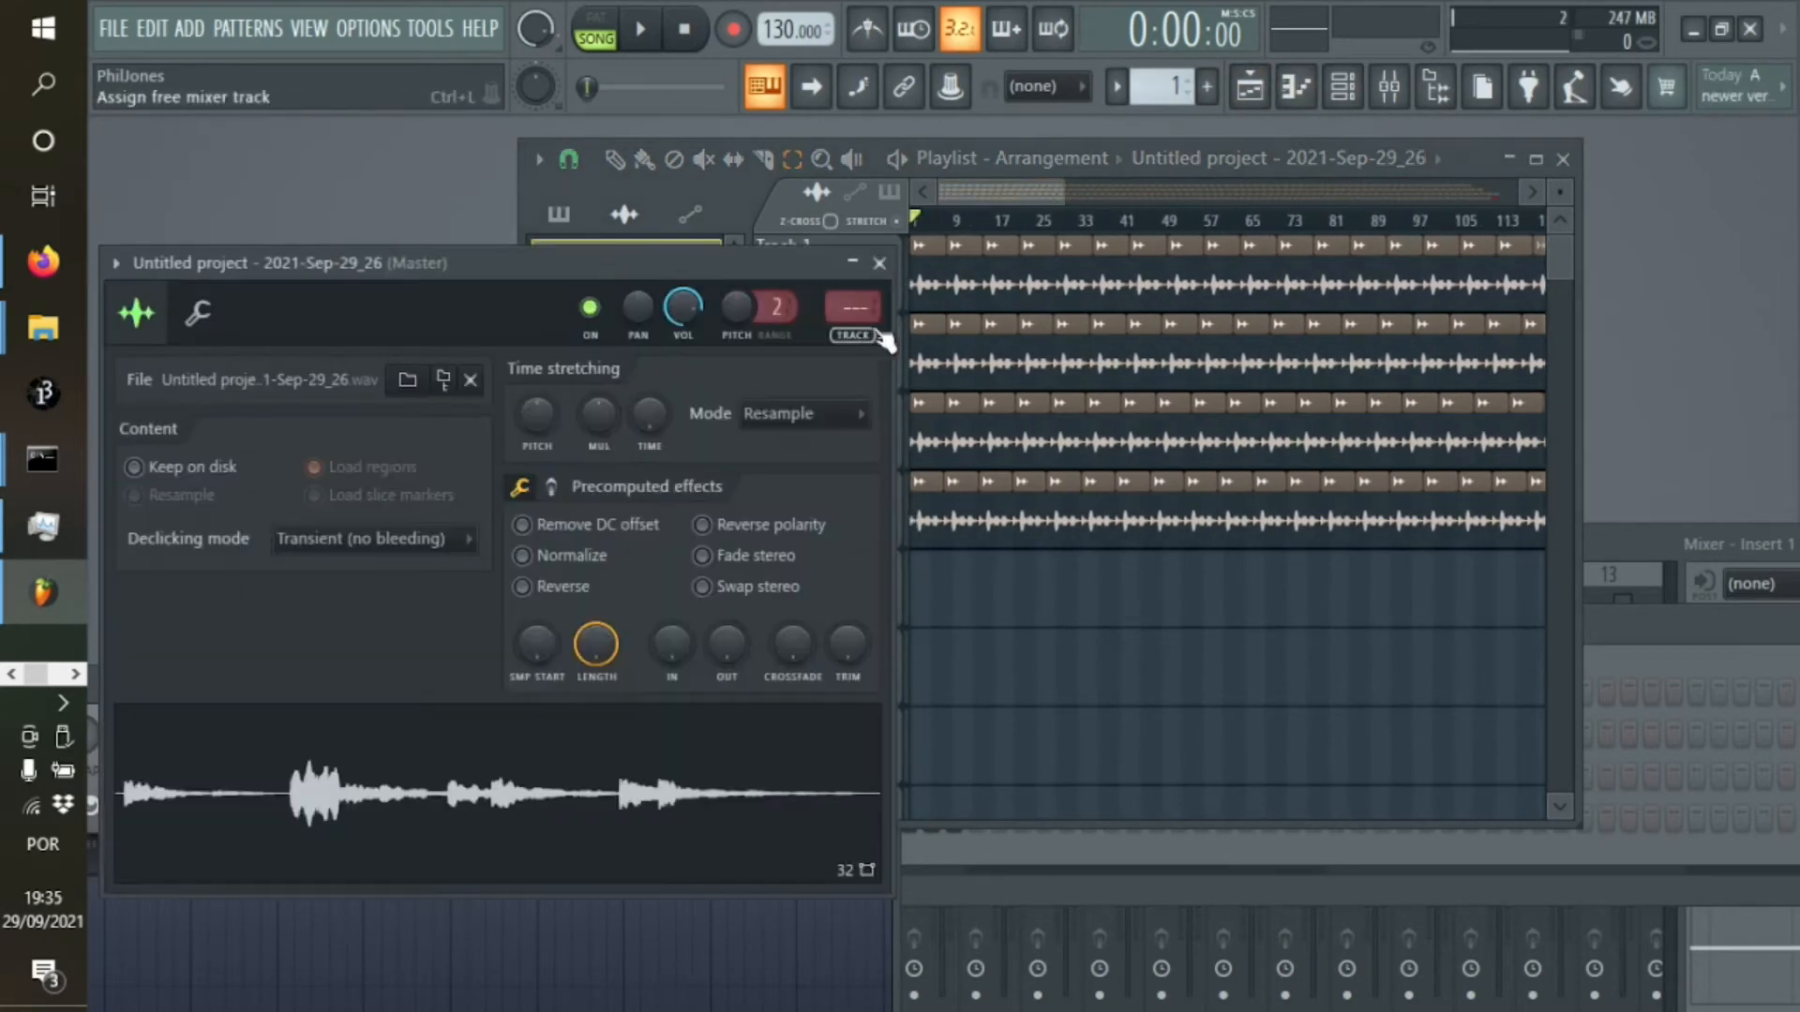
{"action": "left_click_drag", "start_coordinate": [786, 263], "coordinate": [825, 417]}
{"action": "double_click", "coordinate": [644, 300]}
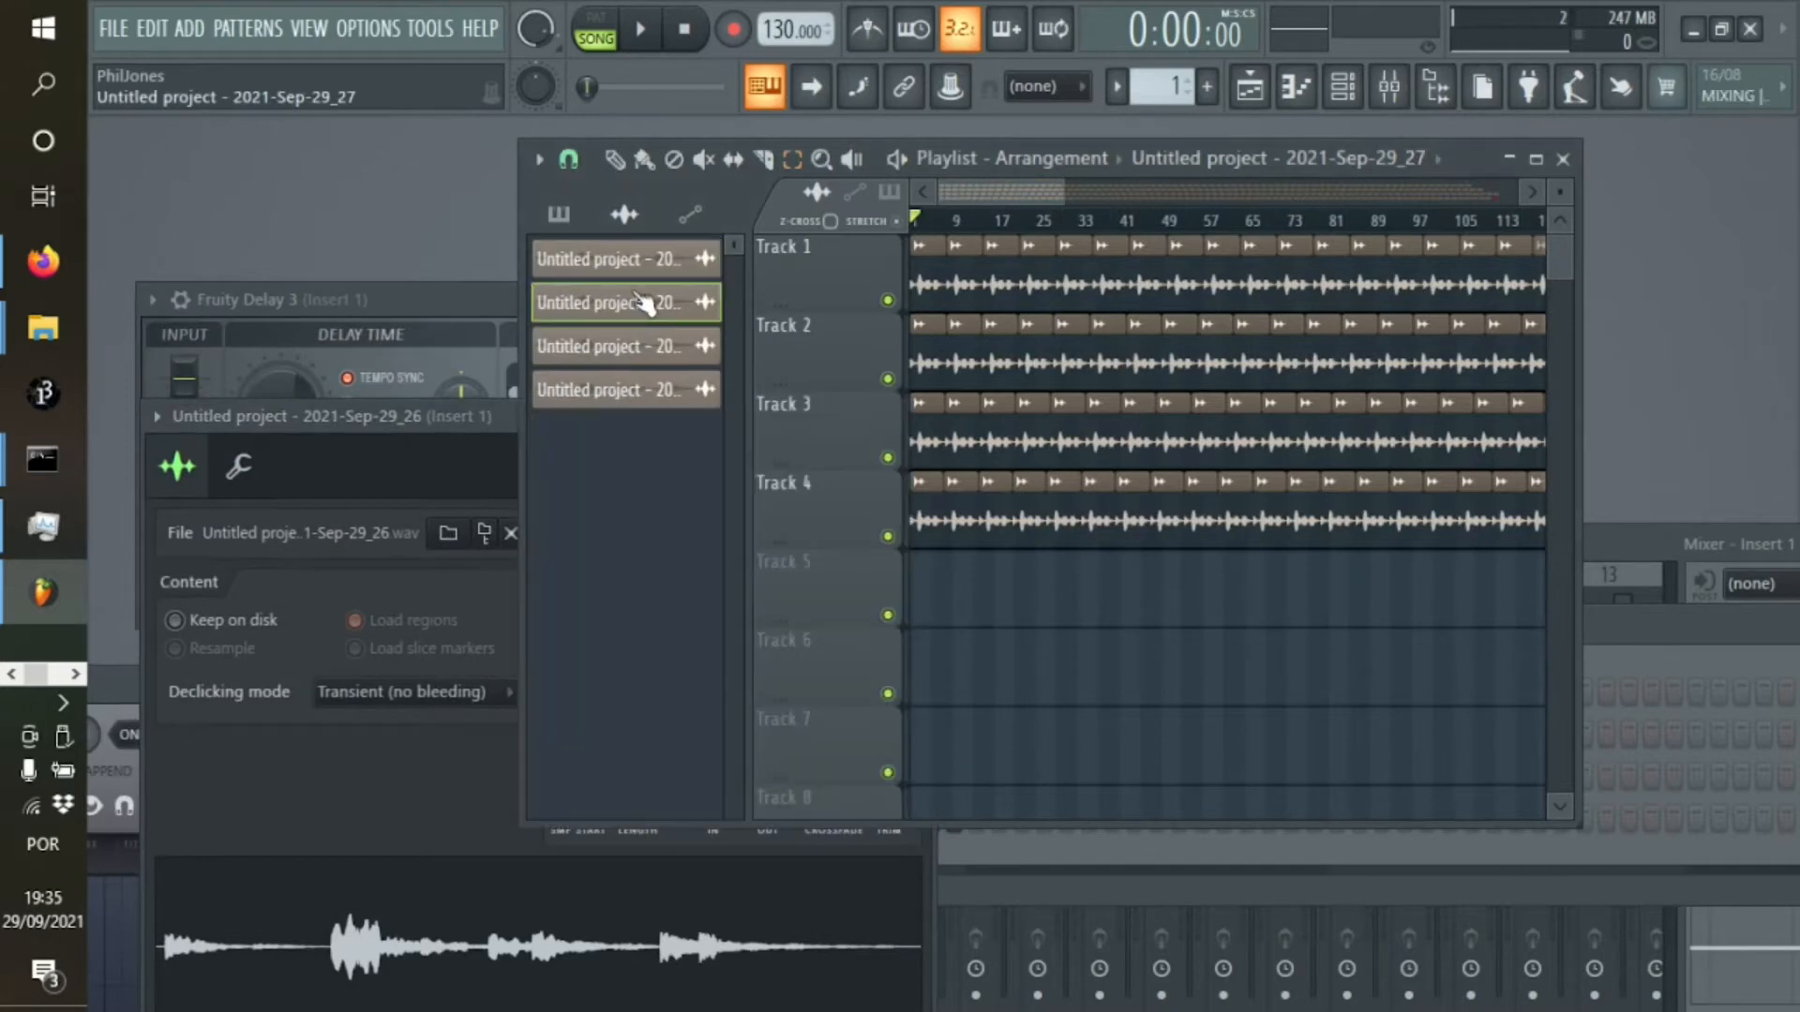
{"action": "left_click_drag", "start_coordinate": [889, 344], "coordinate": [889, 330]}
{"action": "left_click_drag", "start_coordinate": [751, 301], "coordinate": [792, 397]}
{"action": "double_click", "coordinate": [649, 340]}
{"action": "left_click_drag", "start_coordinate": [926, 379], "coordinate": [926, 370]}
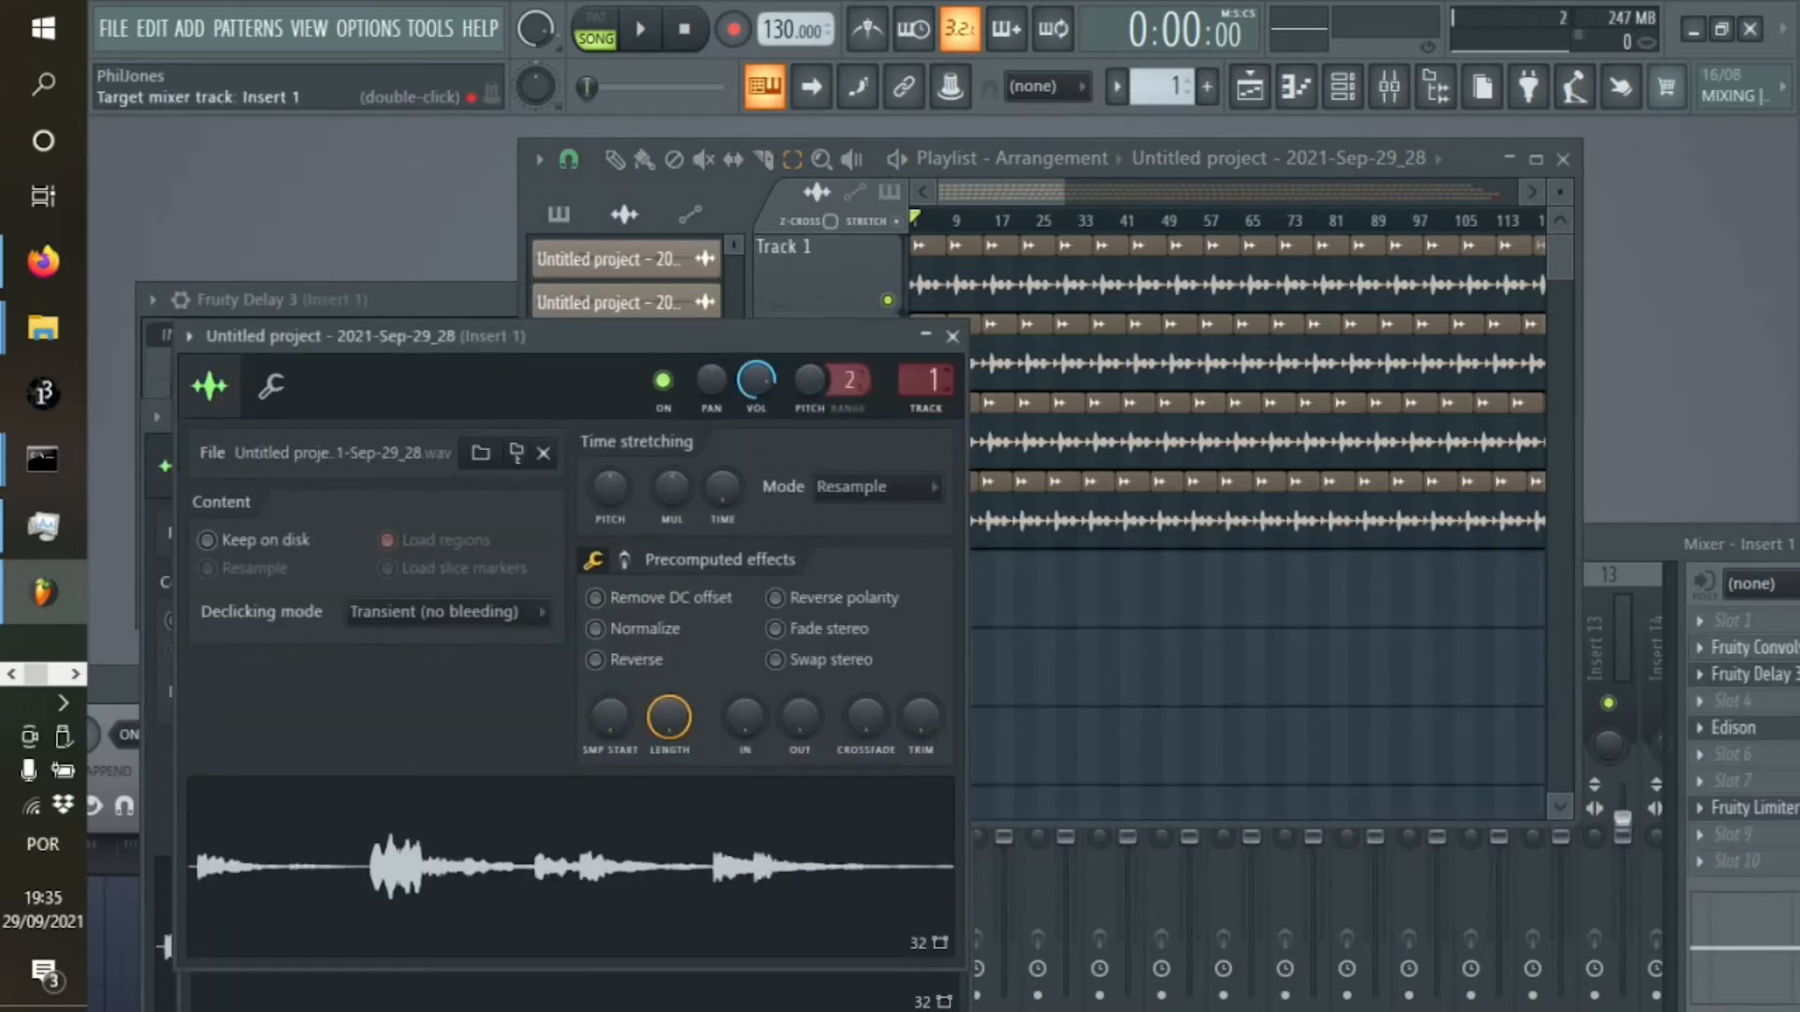
{"action": "left_click_drag", "start_coordinate": [756, 345], "coordinate": [744, 474]}
{"action": "double_click", "coordinate": [638, 390]}
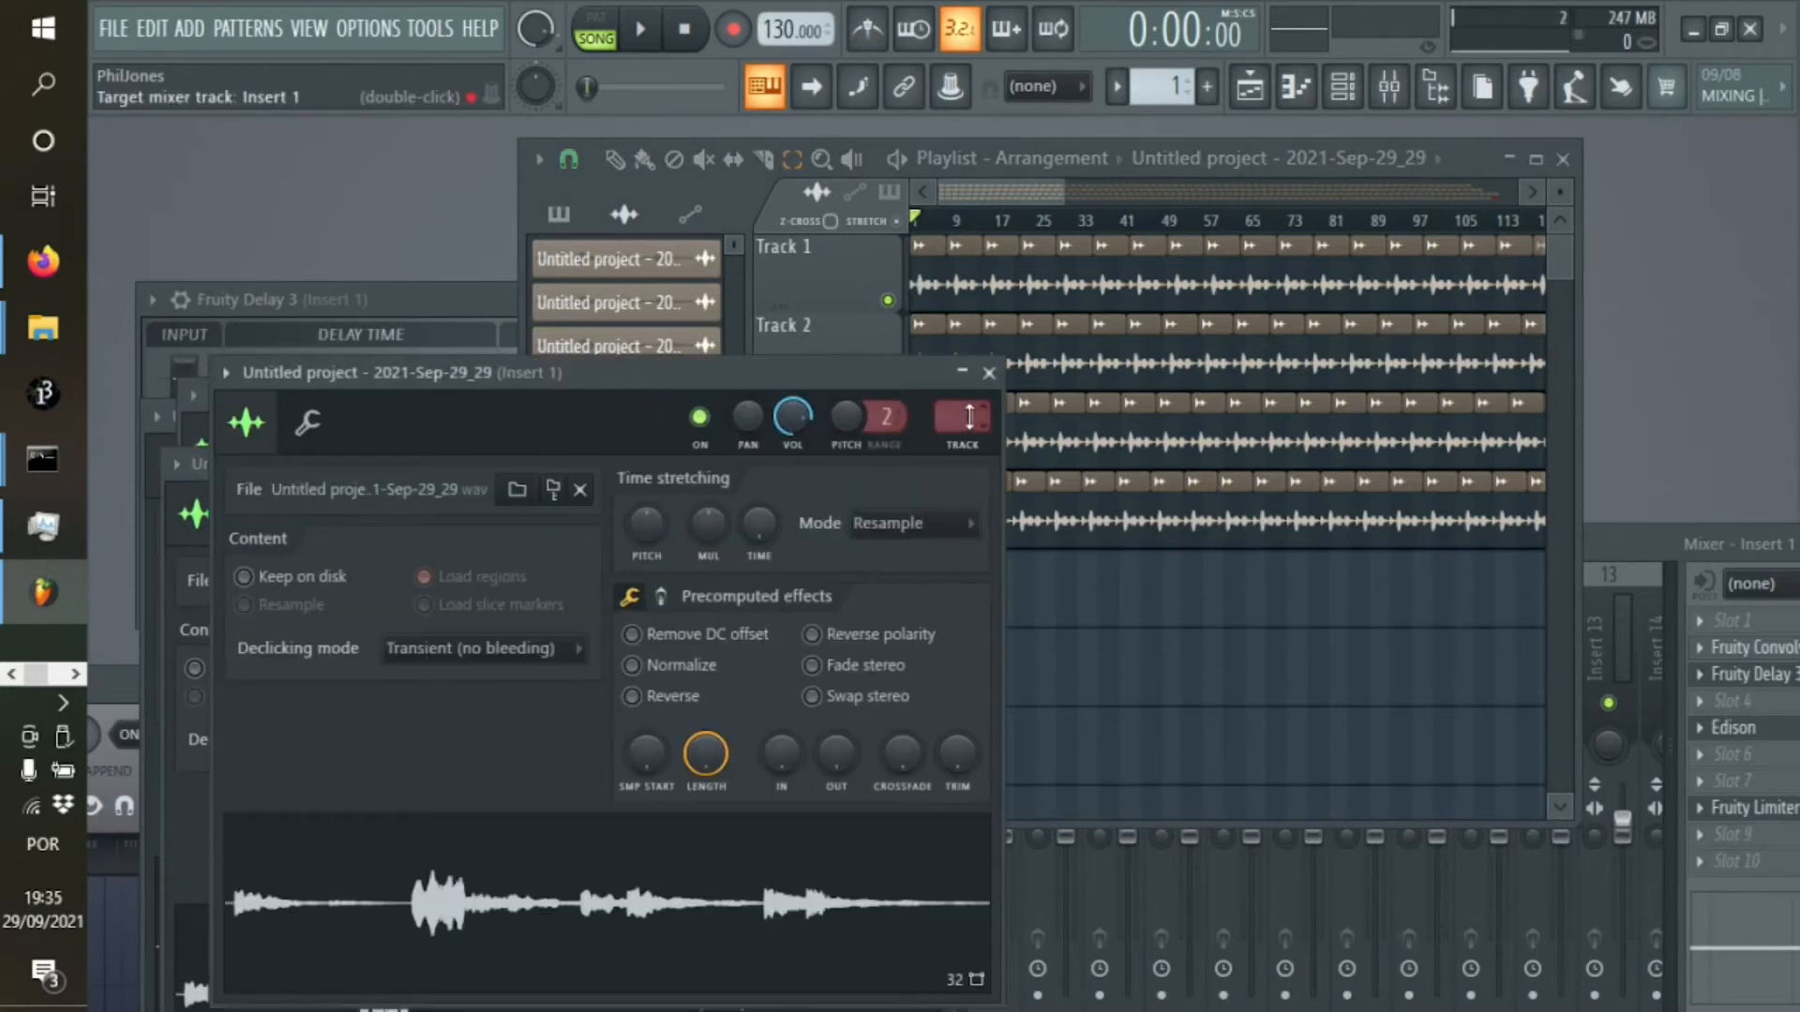
Play the arrangement from the start and delete Edison from slot 5 of the Insert 1 mixer track
{"action": "left_click", "coordinate": [1249, 87]}
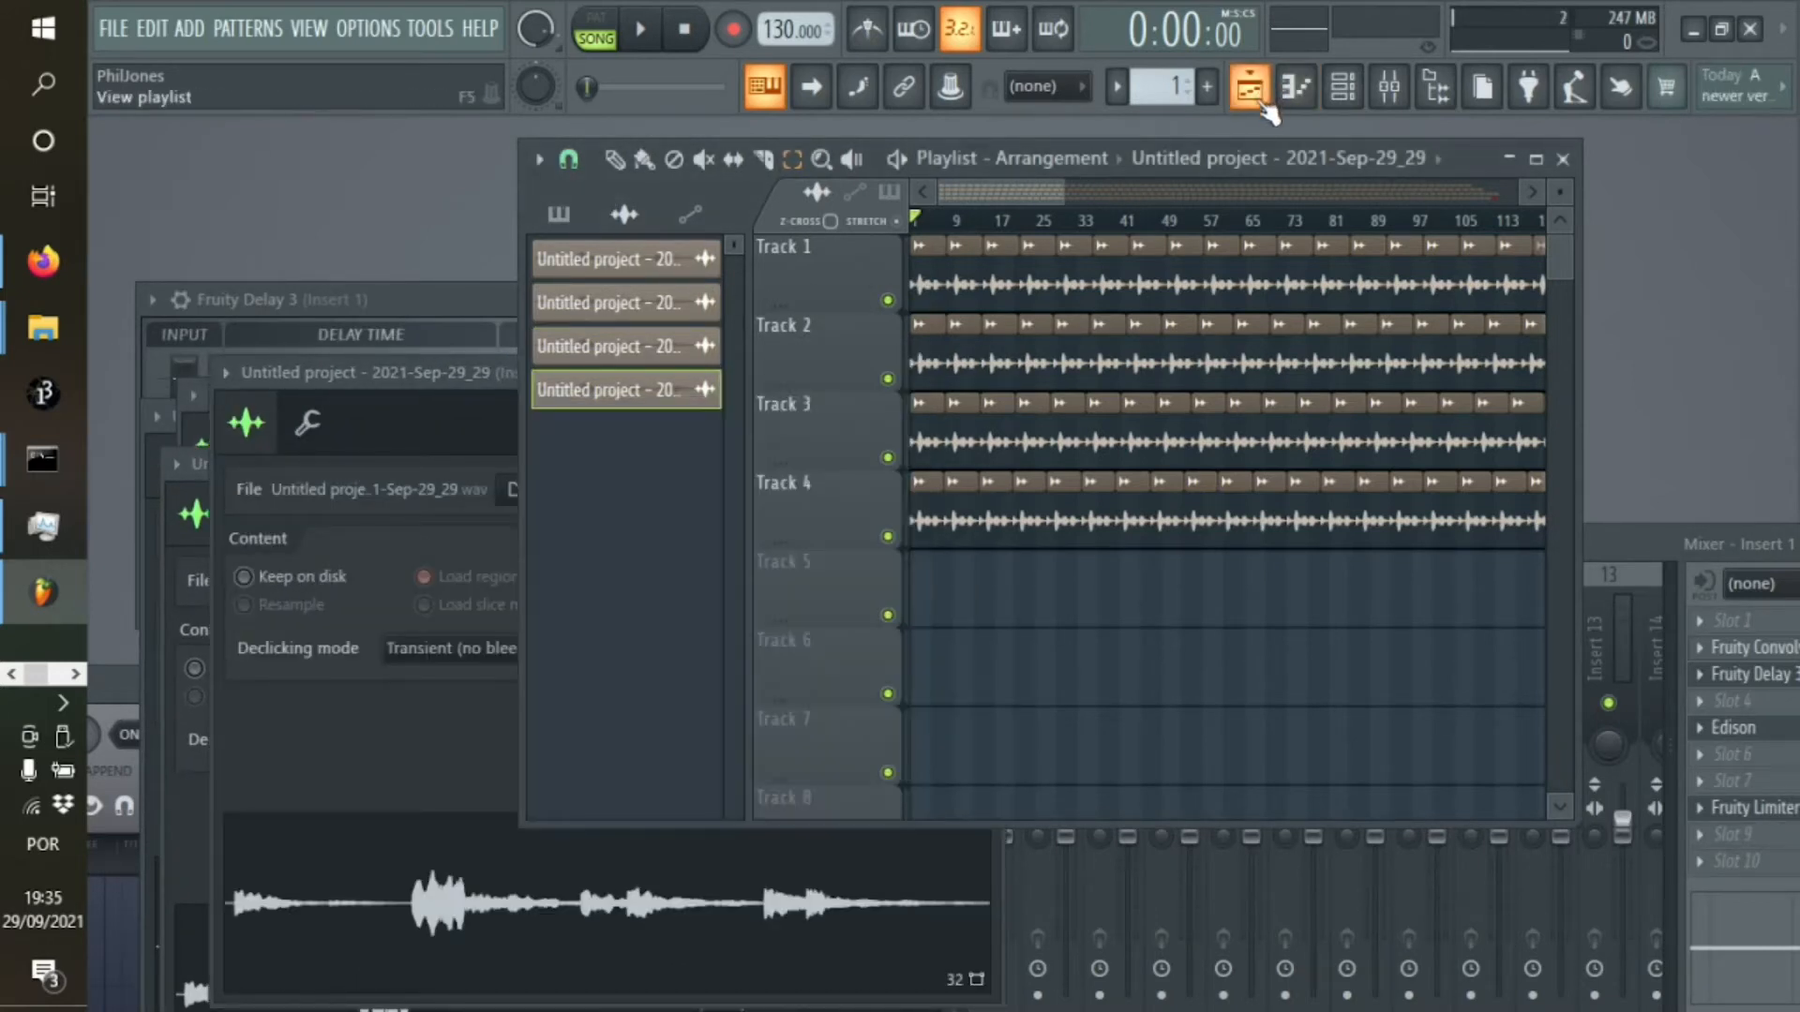
{"action": "key", "text": "space"}
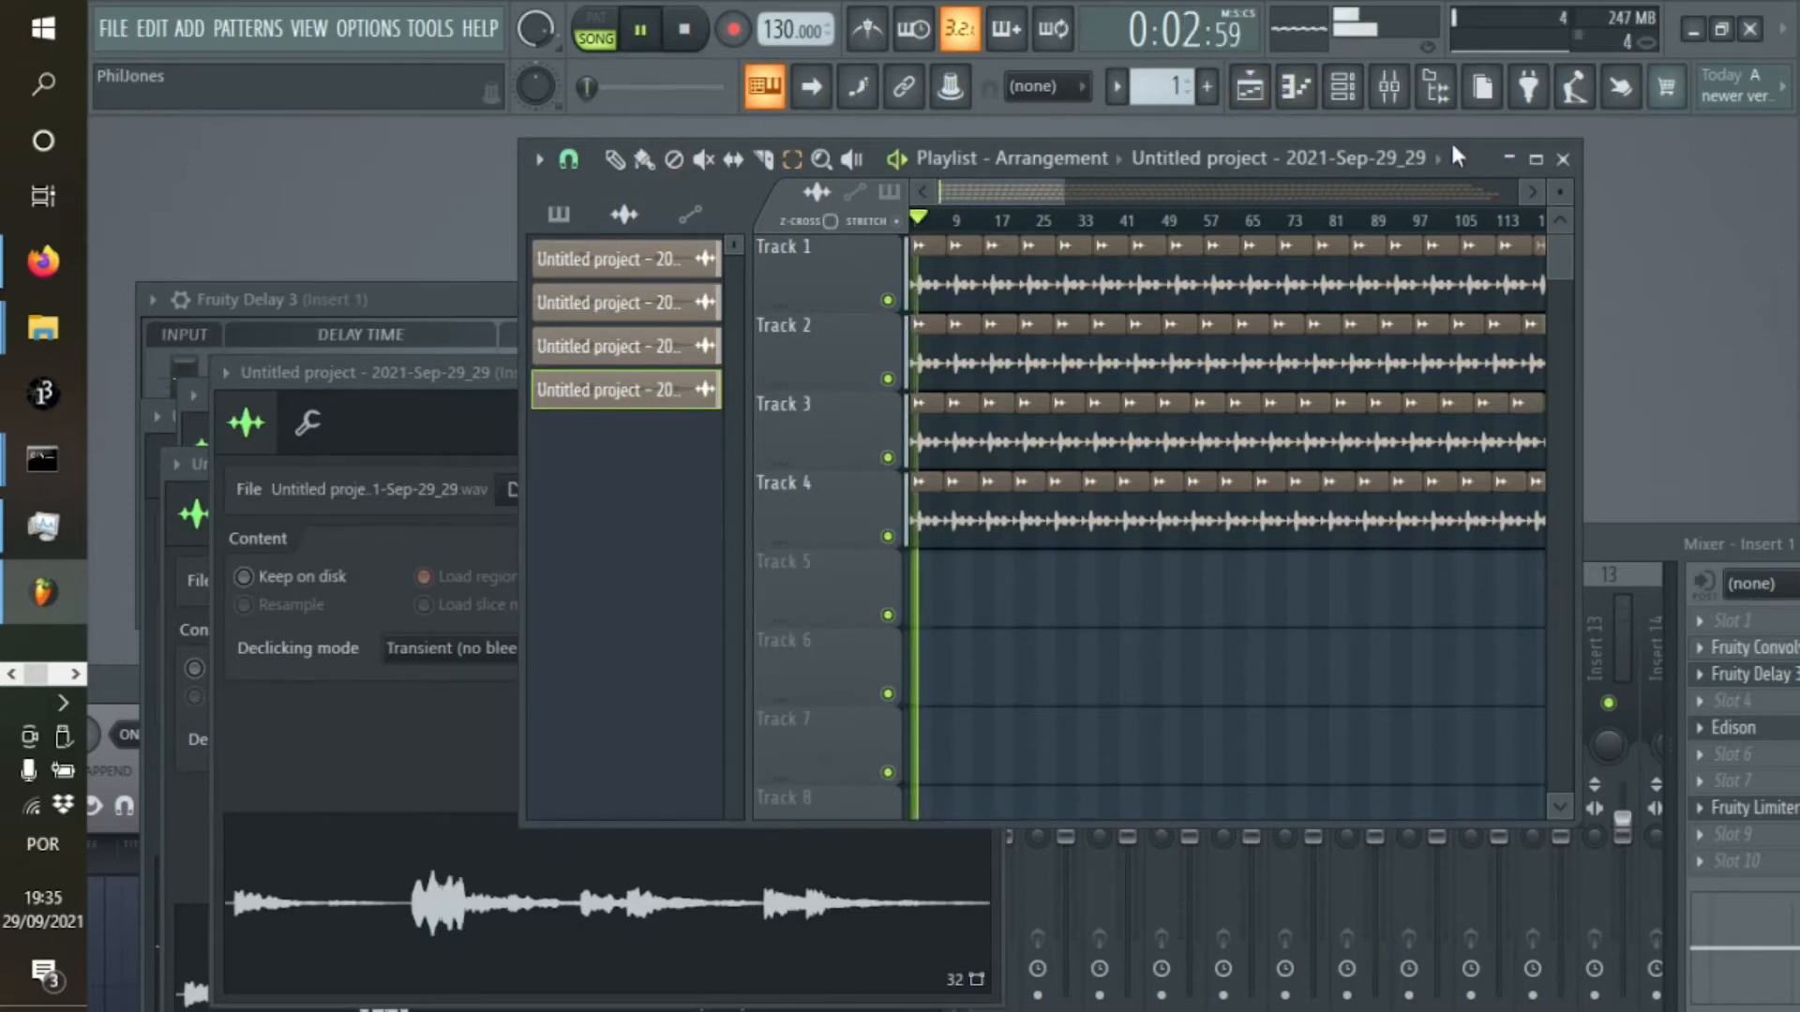
{"action": "left_click", "coordinate": [1389, 87]}
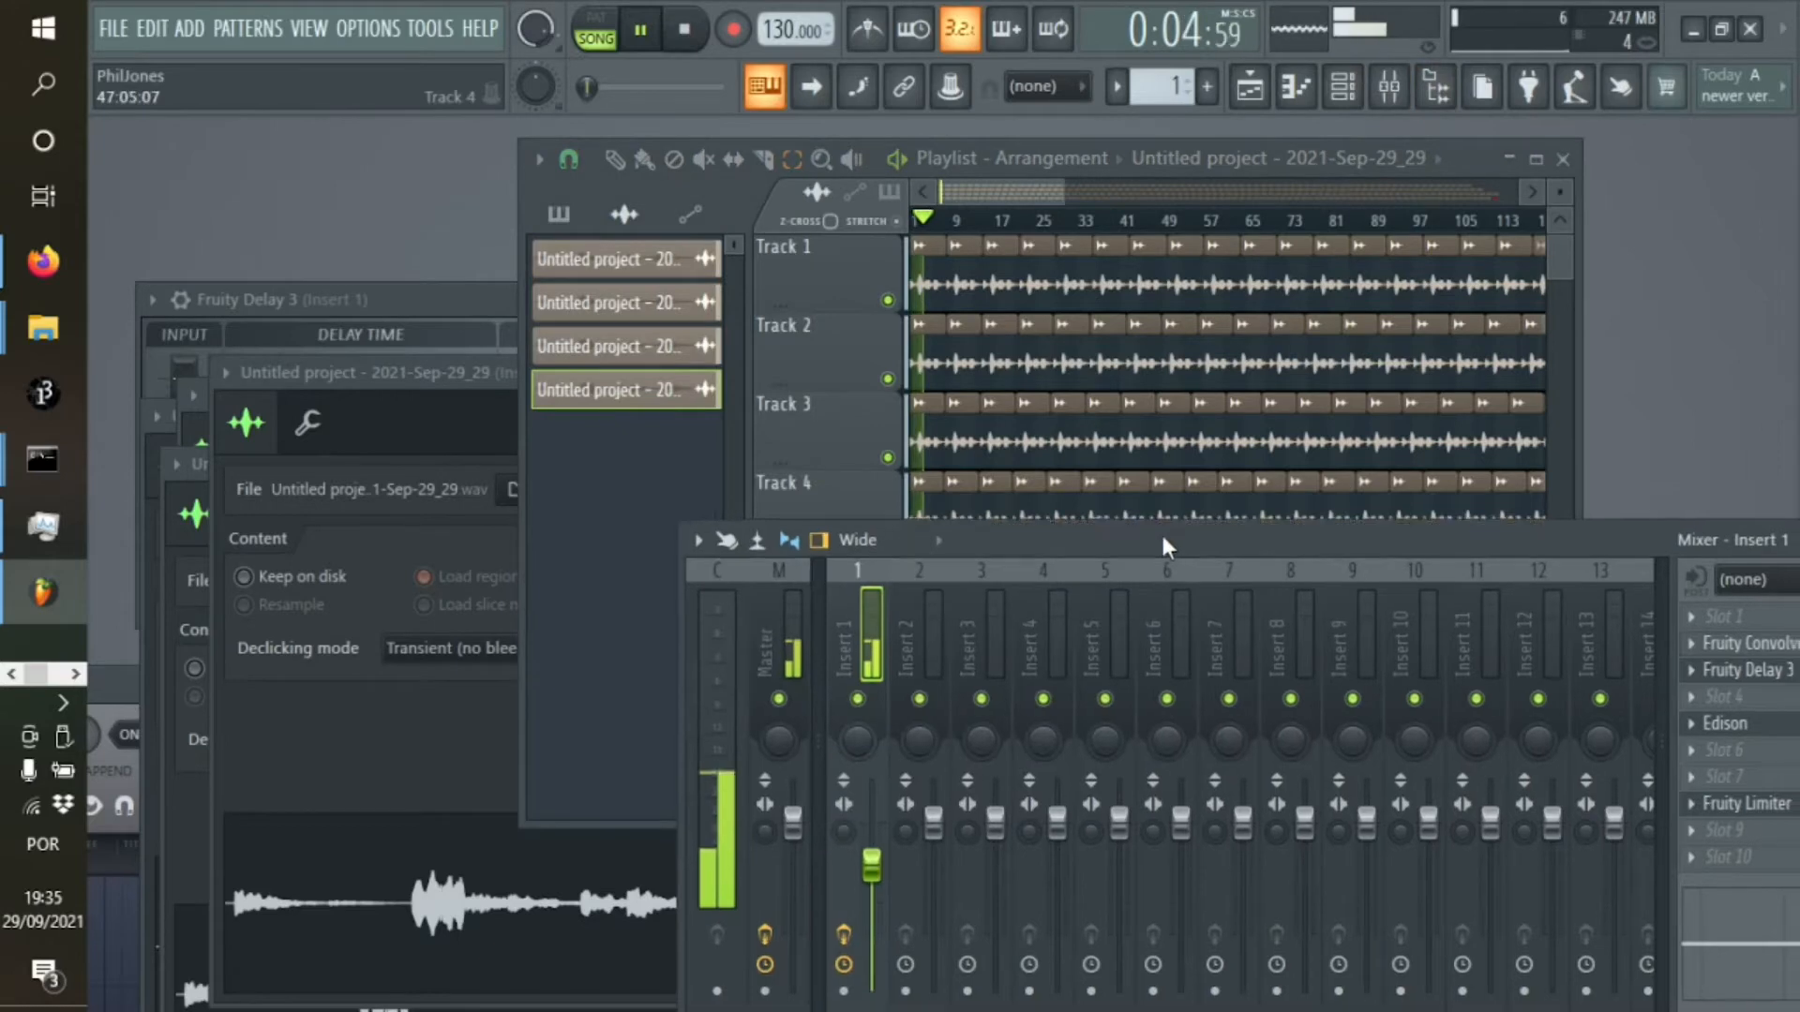
{"action": "left_click_drag", "start_coordinate": [1161, 533], "coordinate": [899, 228]}
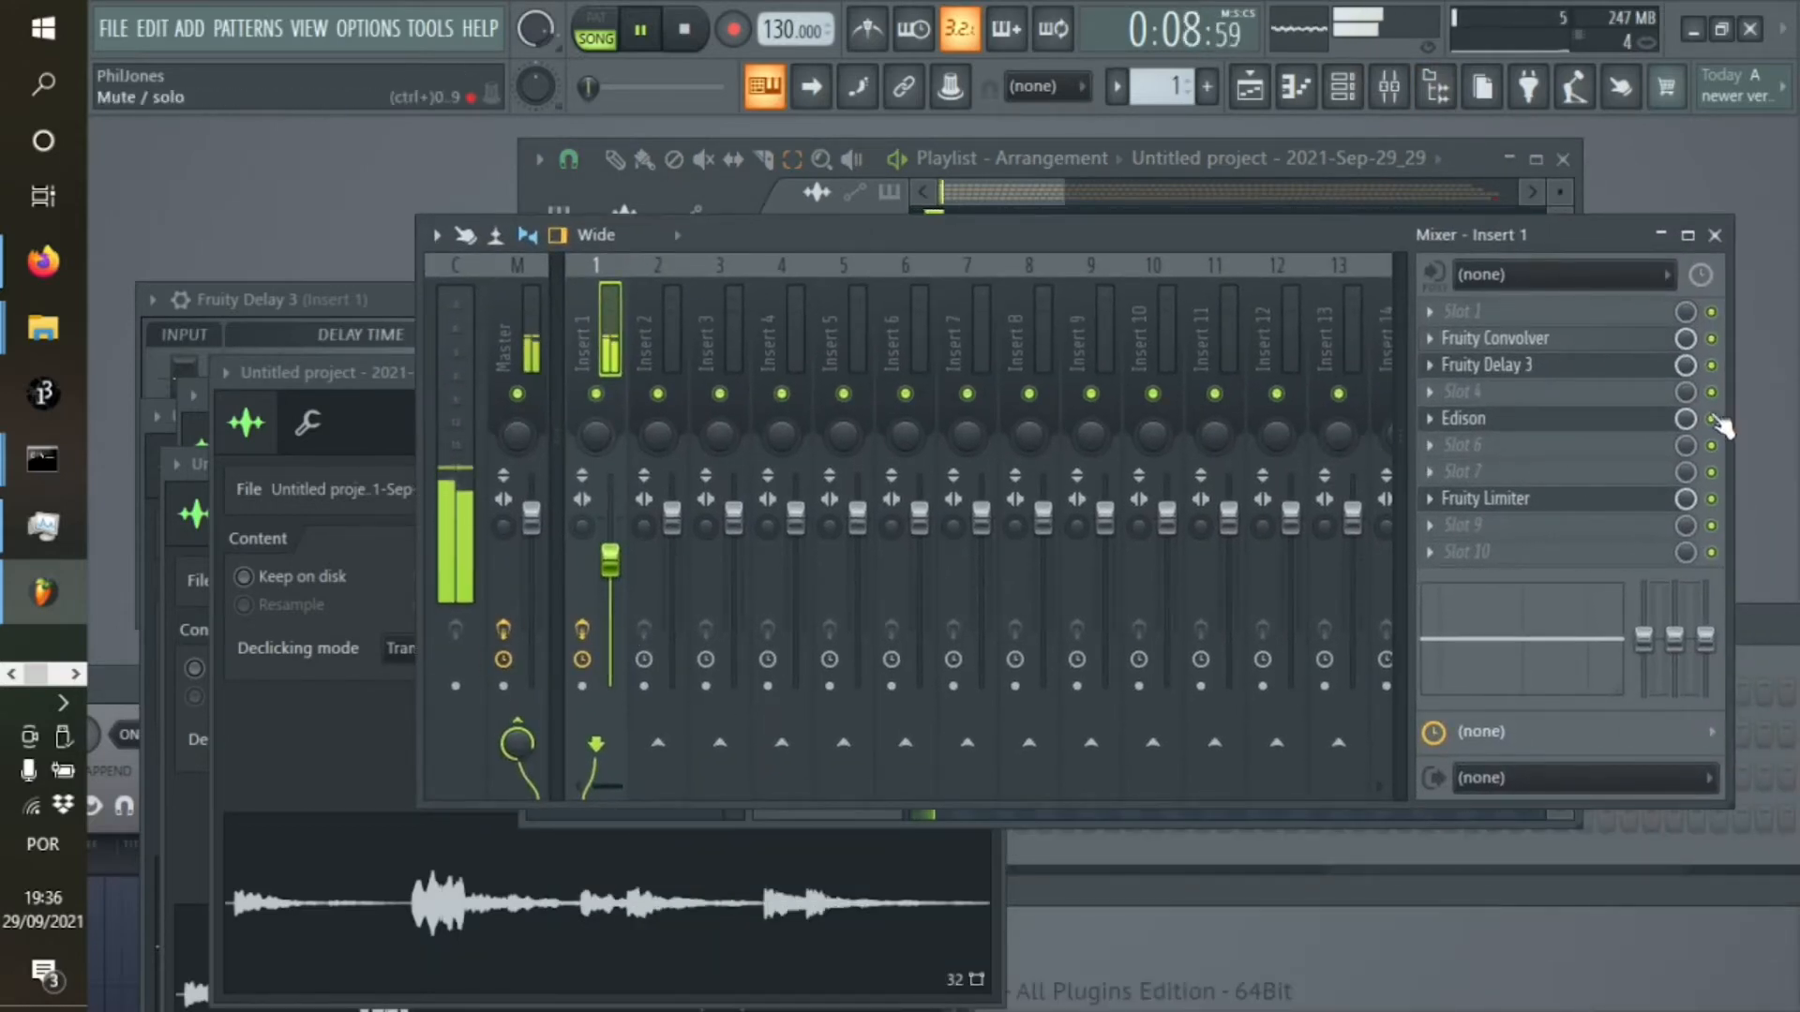
{"action": "right_click", "coordinate": [1461, 418]}
{"action": "mouse_move", "coordinate": [1459, 419]}
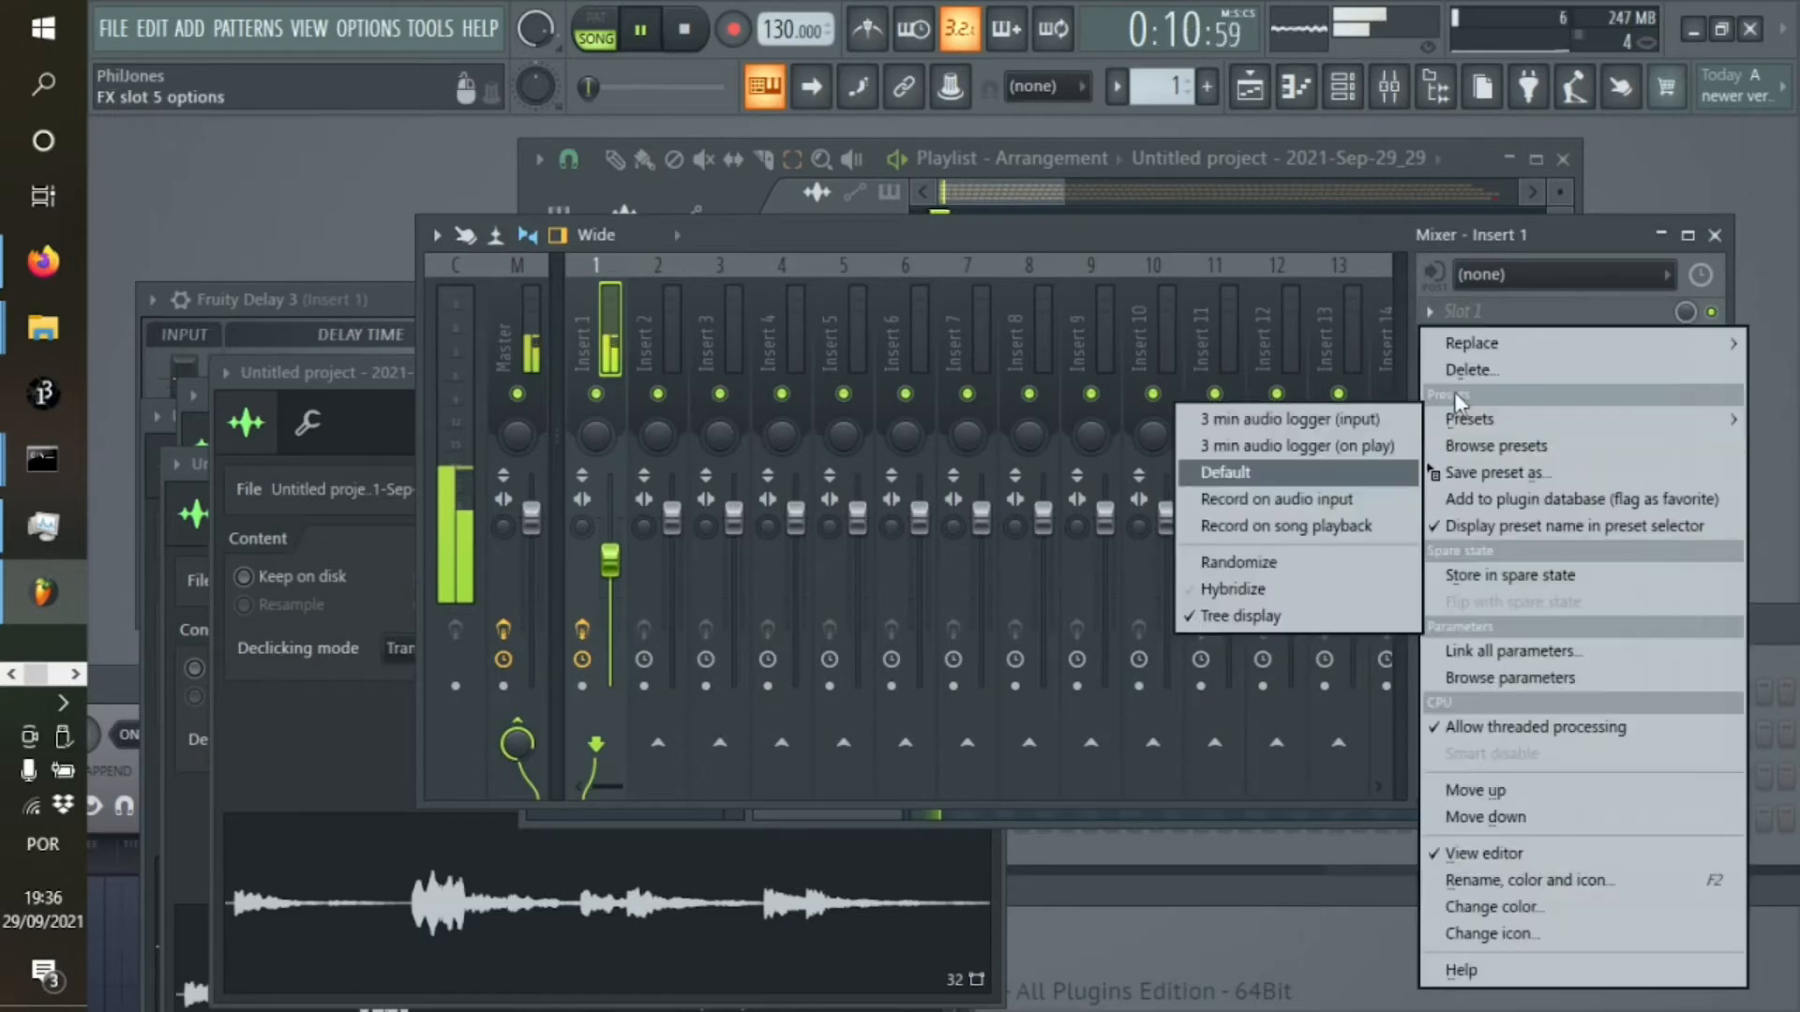
{"action": "left_click", "coordinate": [1469, 369]}
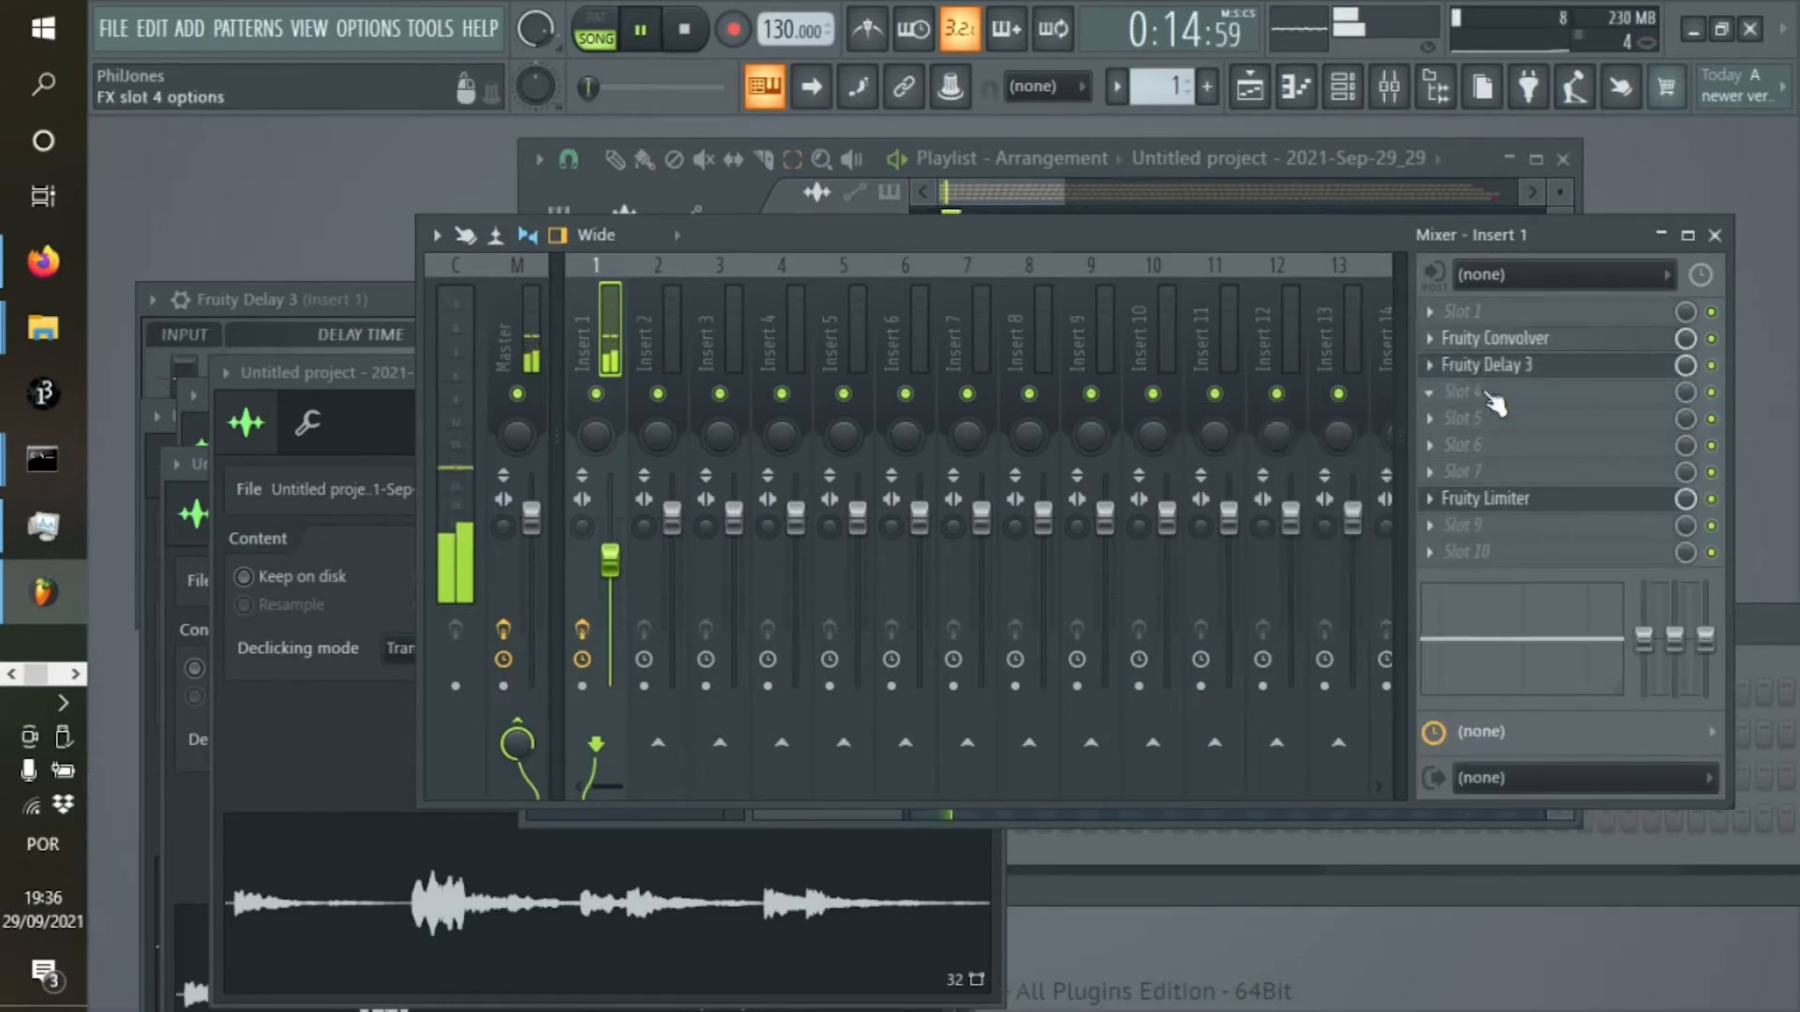
Spread the four audio clips across the stereo field with their channel panning, setting the third clip to 23% right
{"action": "left_click", "coordinate": [1470, 150]}
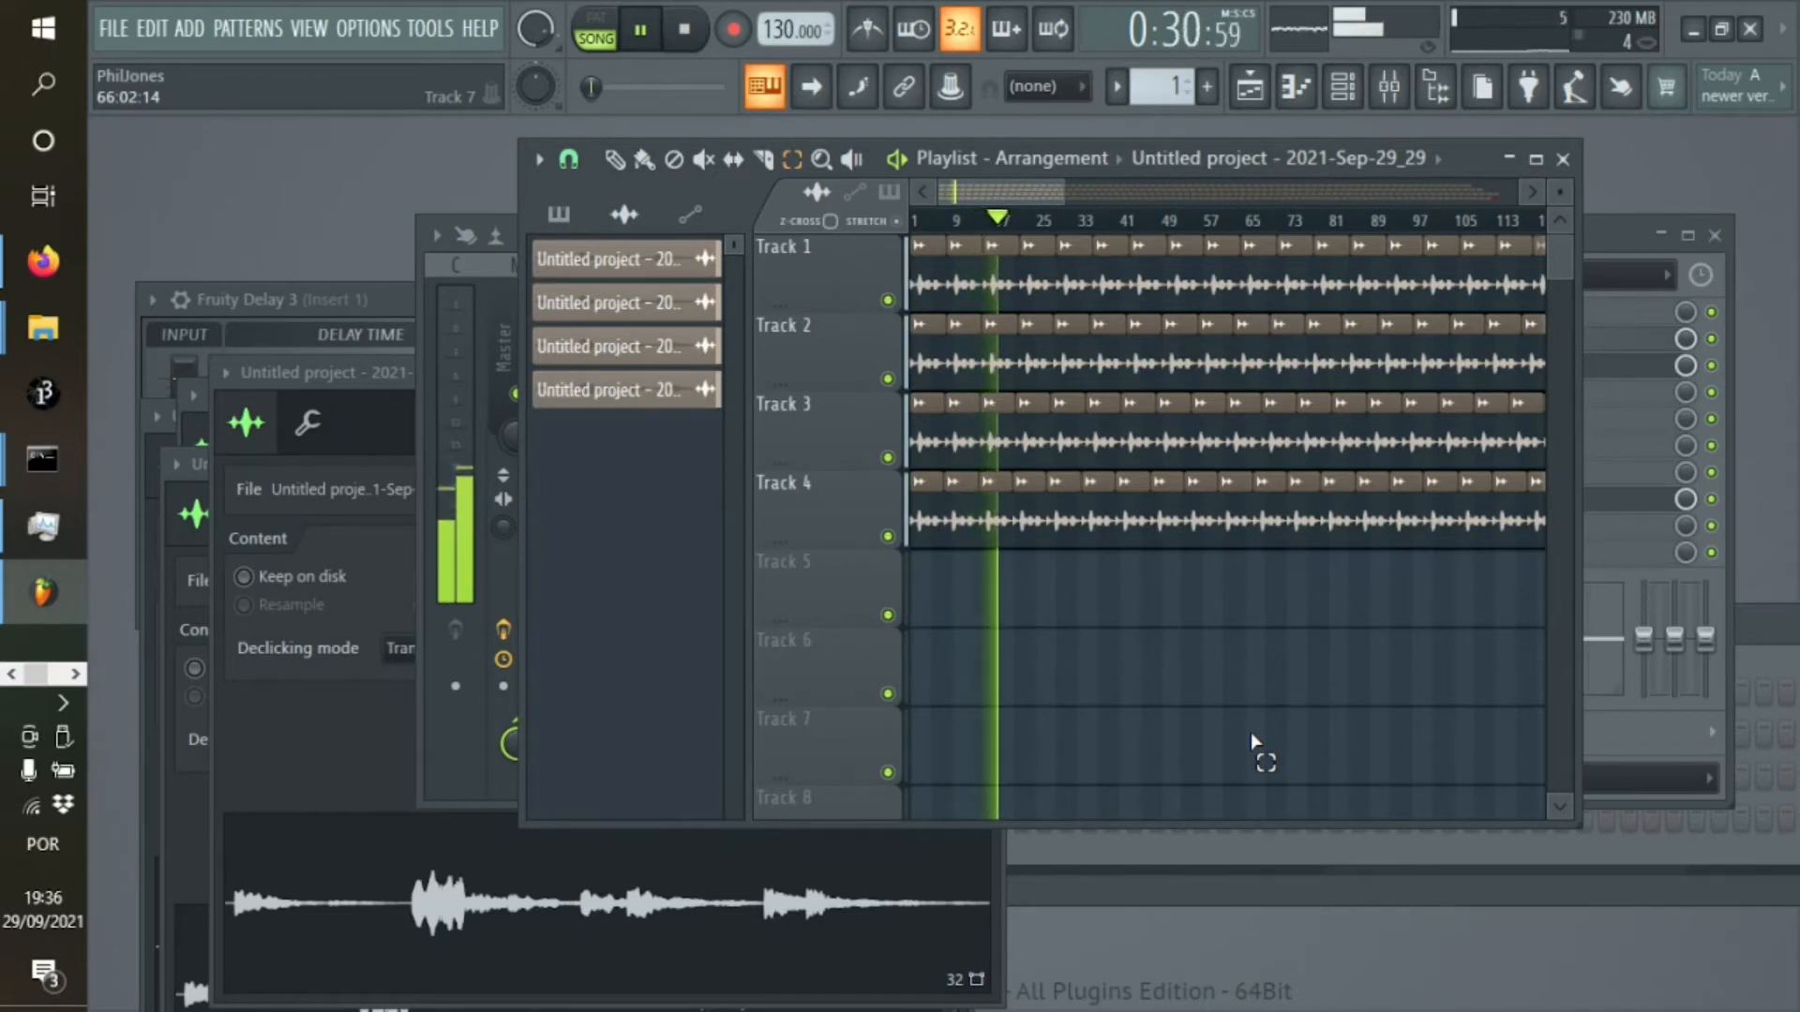
{"action": "left_click", "coordinate": [1618, 242]}
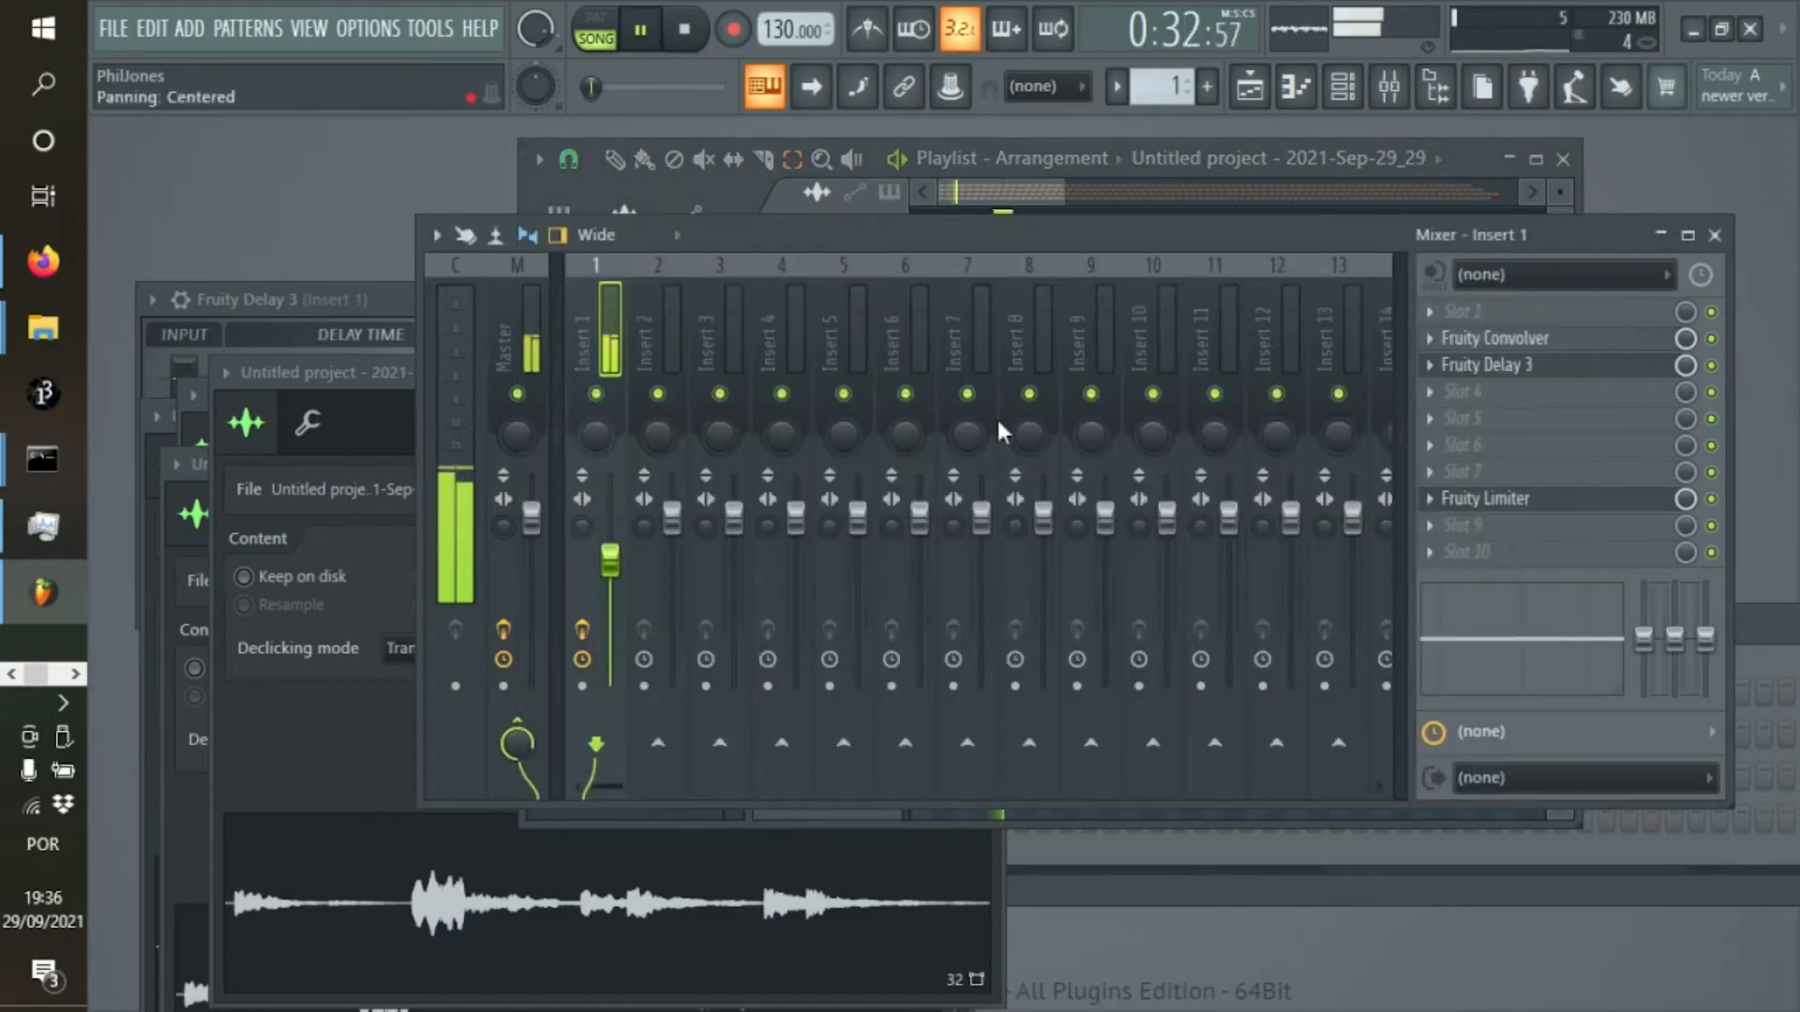
{"action": "left_click", "coordinate": [1389, 86]}
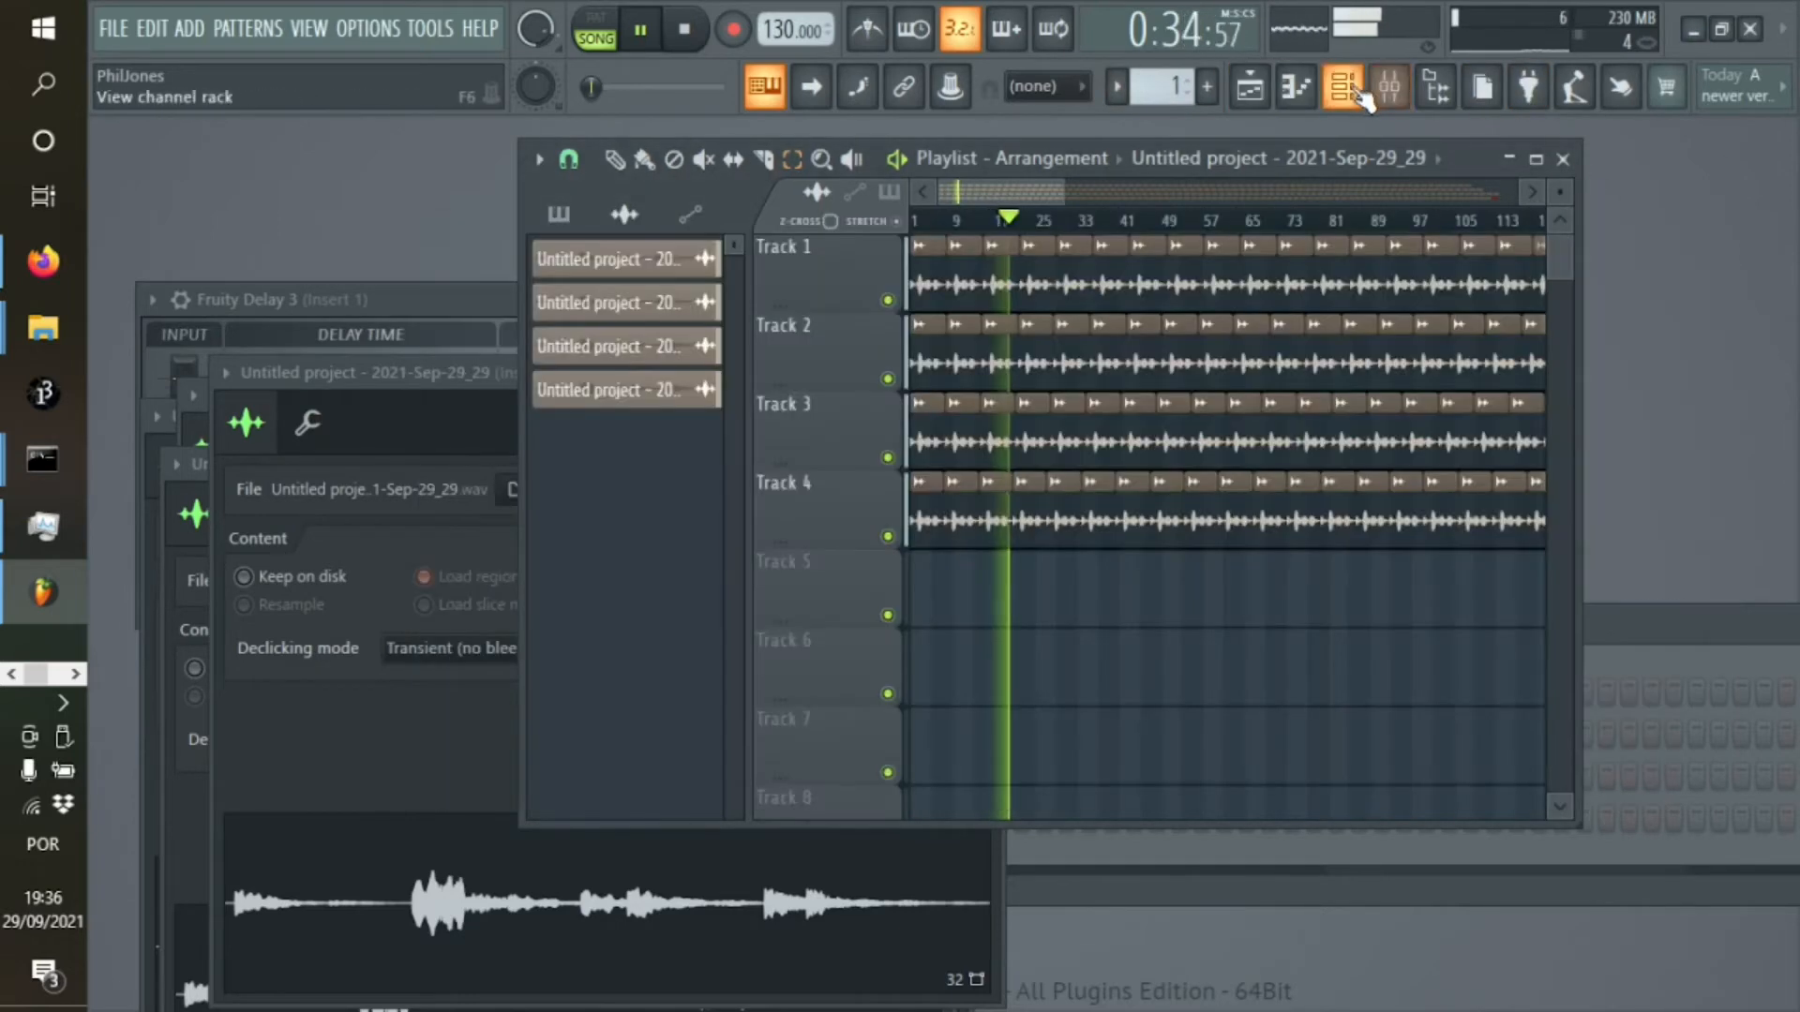
{"action": "left_click", "coordinate": [1342, 86]}
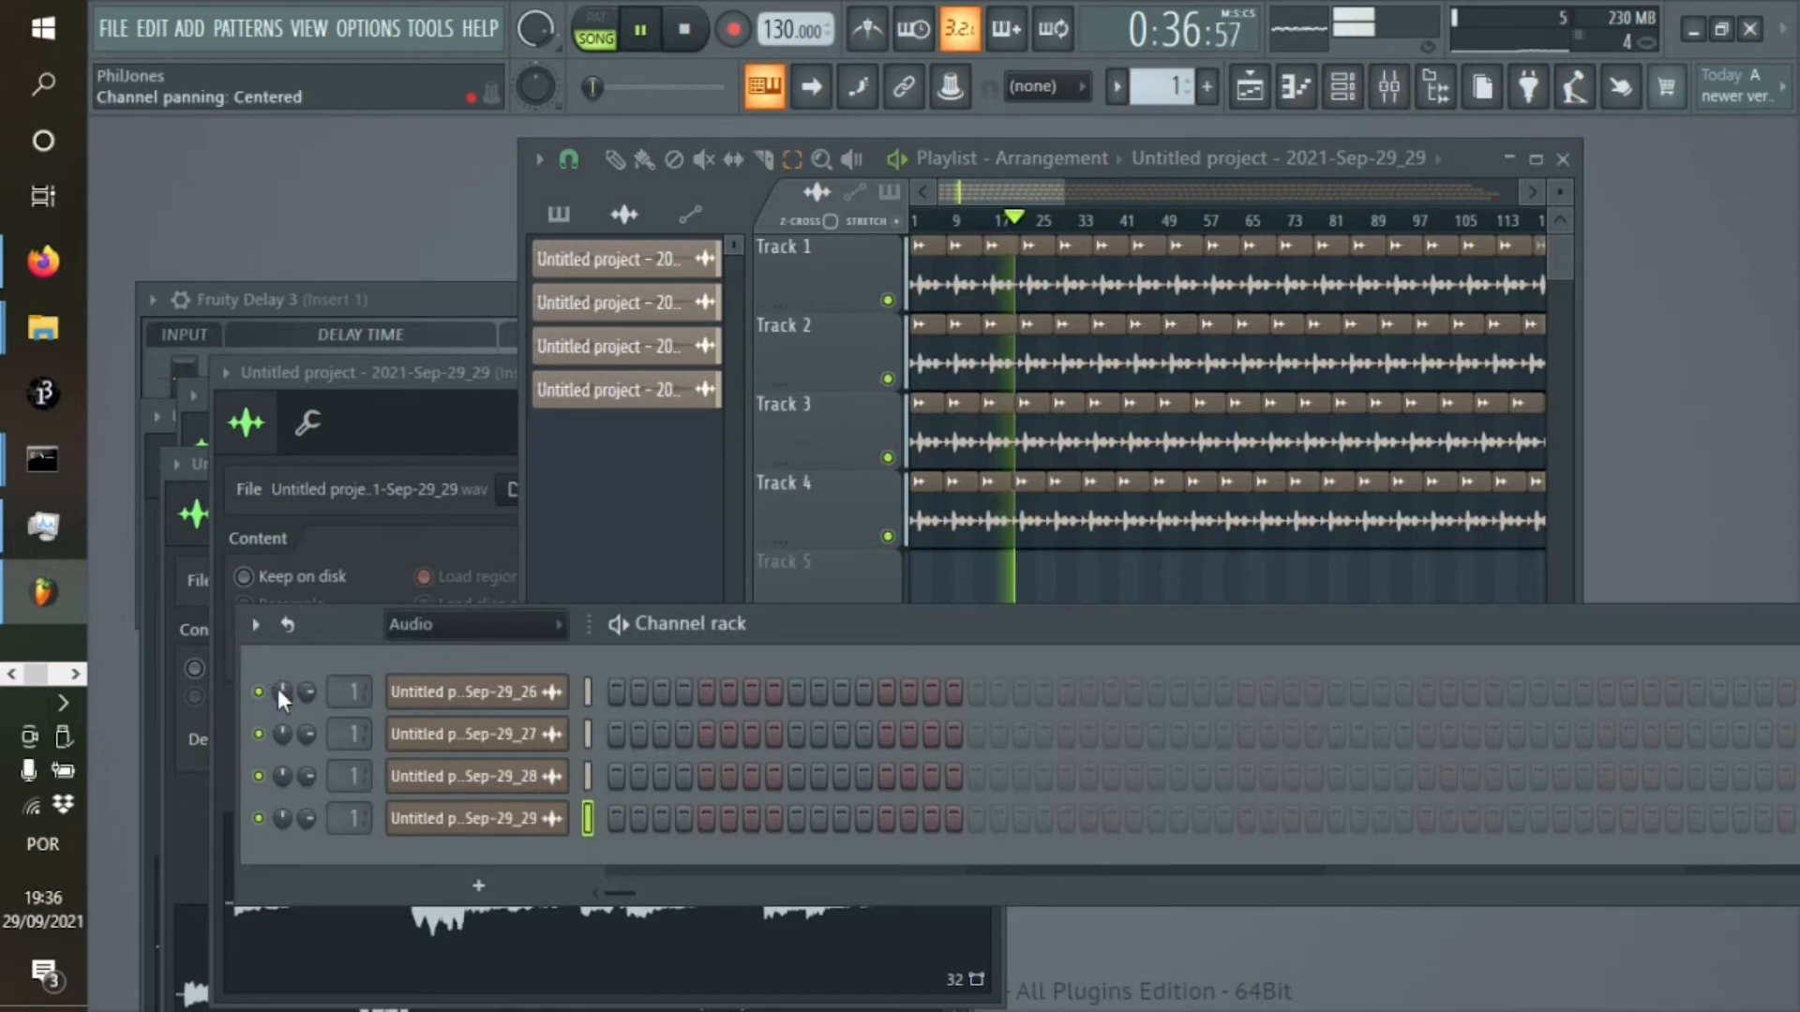
{"action": "left_click_drag", "start_coordinate": [281, 691], "coordinate": [279, 750]}
{"action": "left_click_drag", "start_coordinate": [277, 825], "coordinate": [283, 762]}
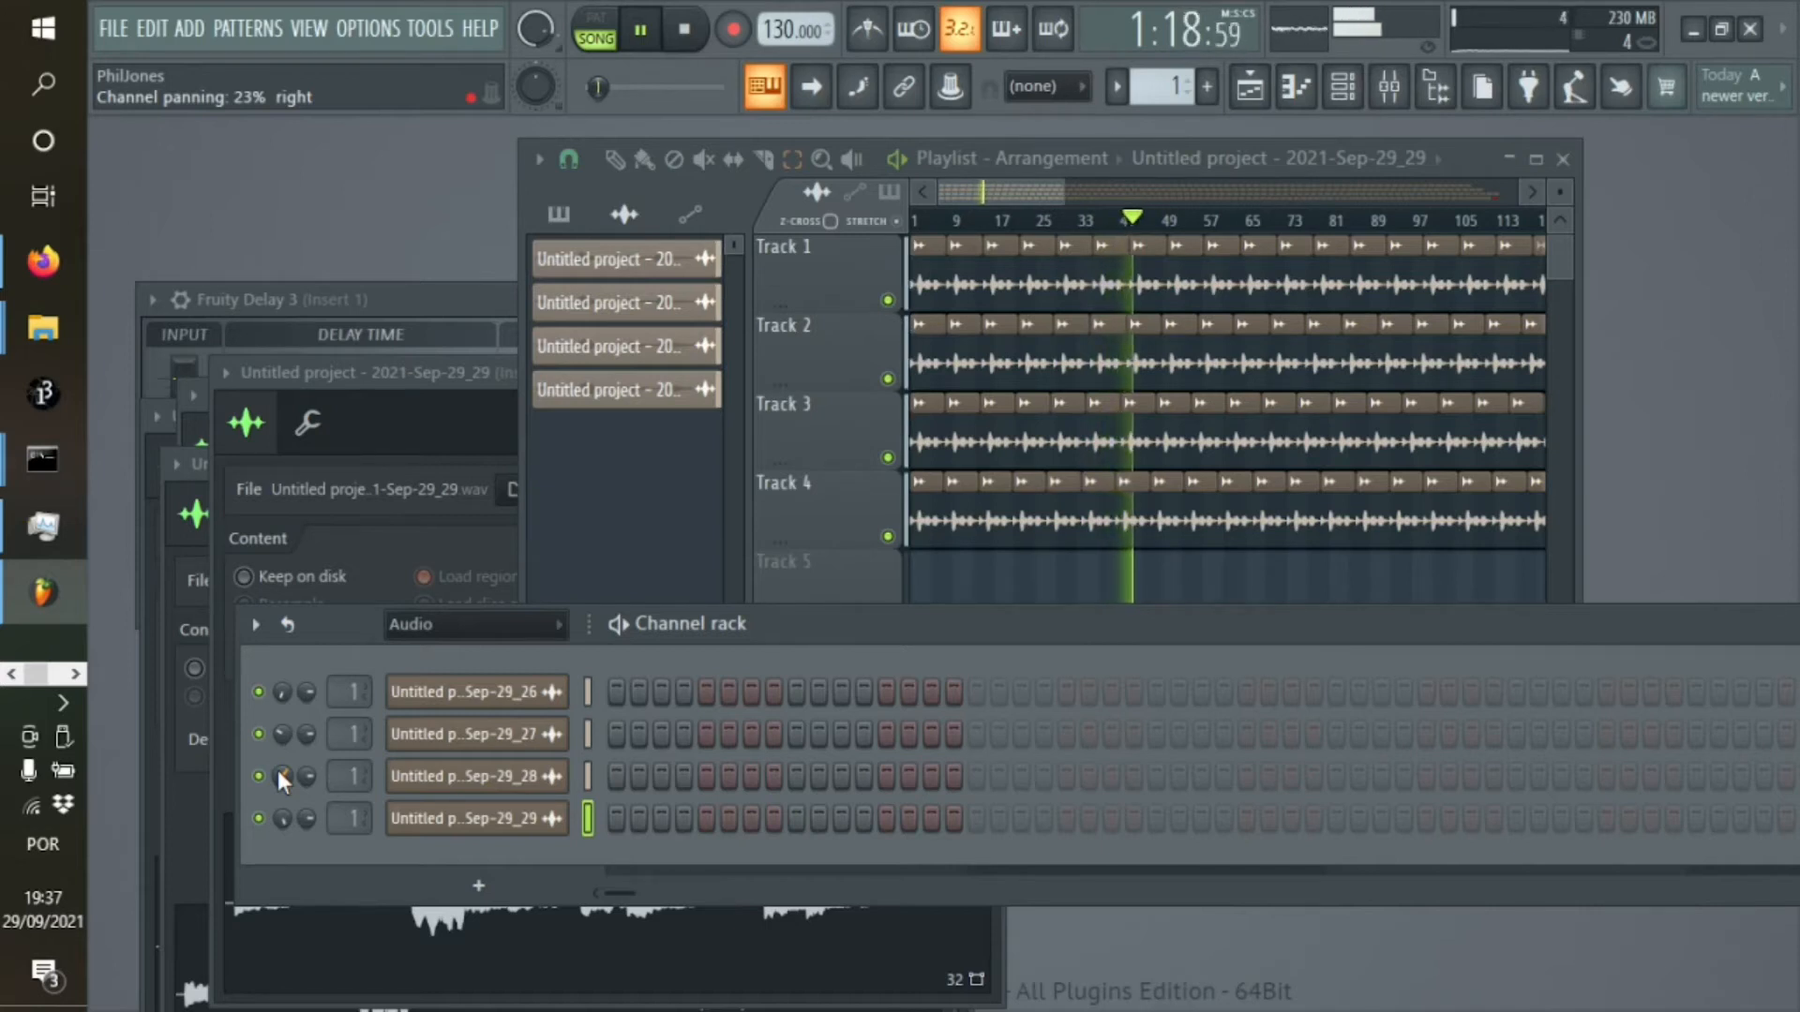
Show the whole arrangement in the playlist and audition it from around 7:49
{"action": "left_click_drag", "start_coordinate": [1020, 193], "coordinate": [1537, 190]}
{"action": "left_click", "coordinate": [640, 29]}
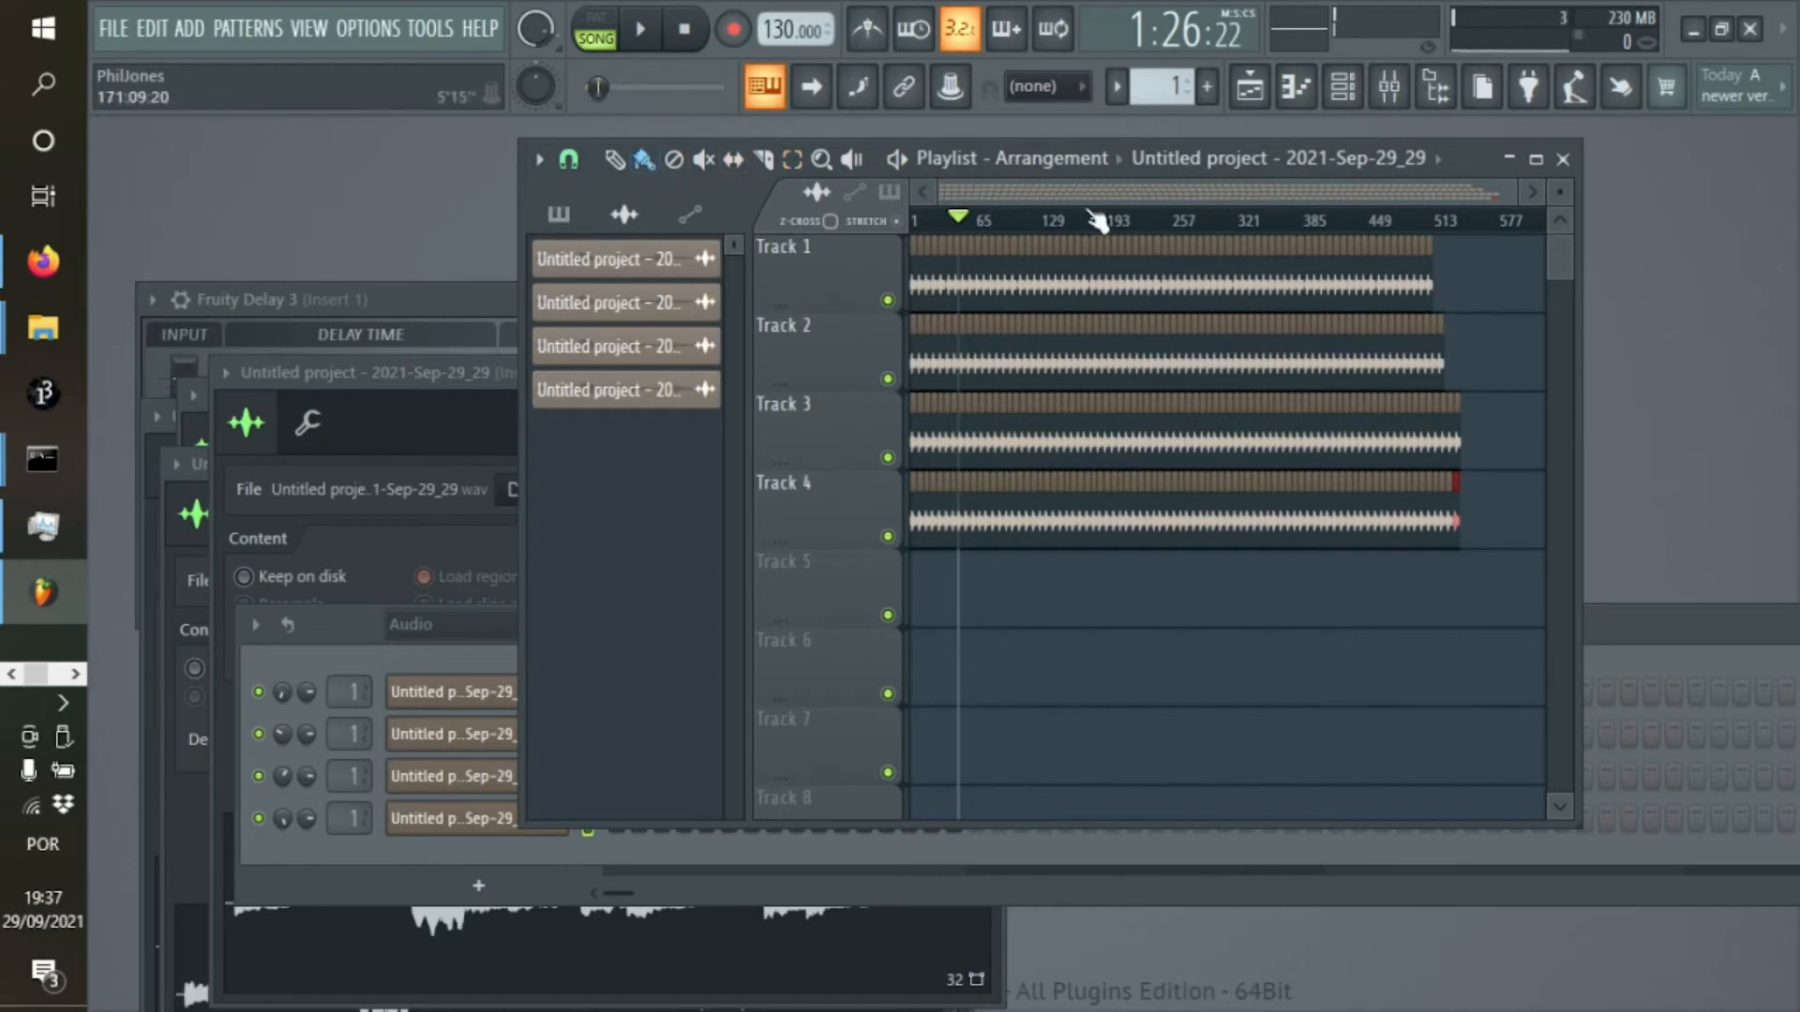
{"action": "left_click", "coordinate": [1171, 222]}
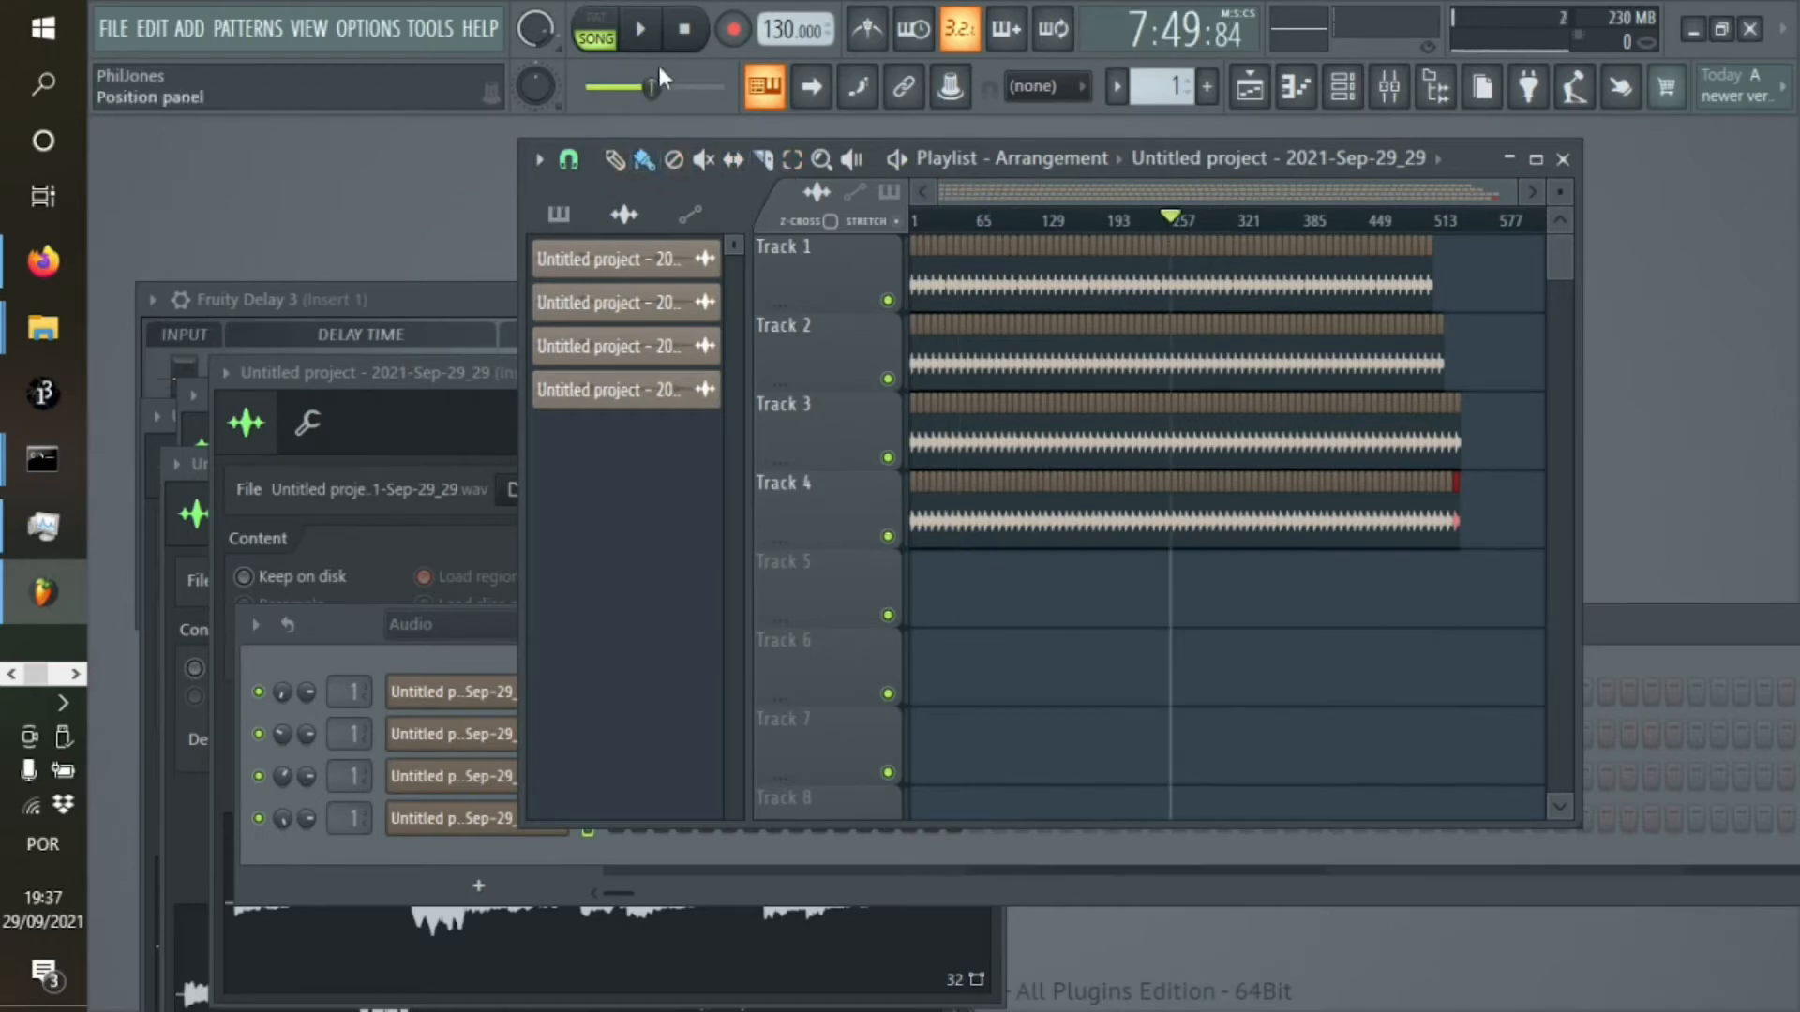
{"action": "left_click", "coordinate": [640, 30]}
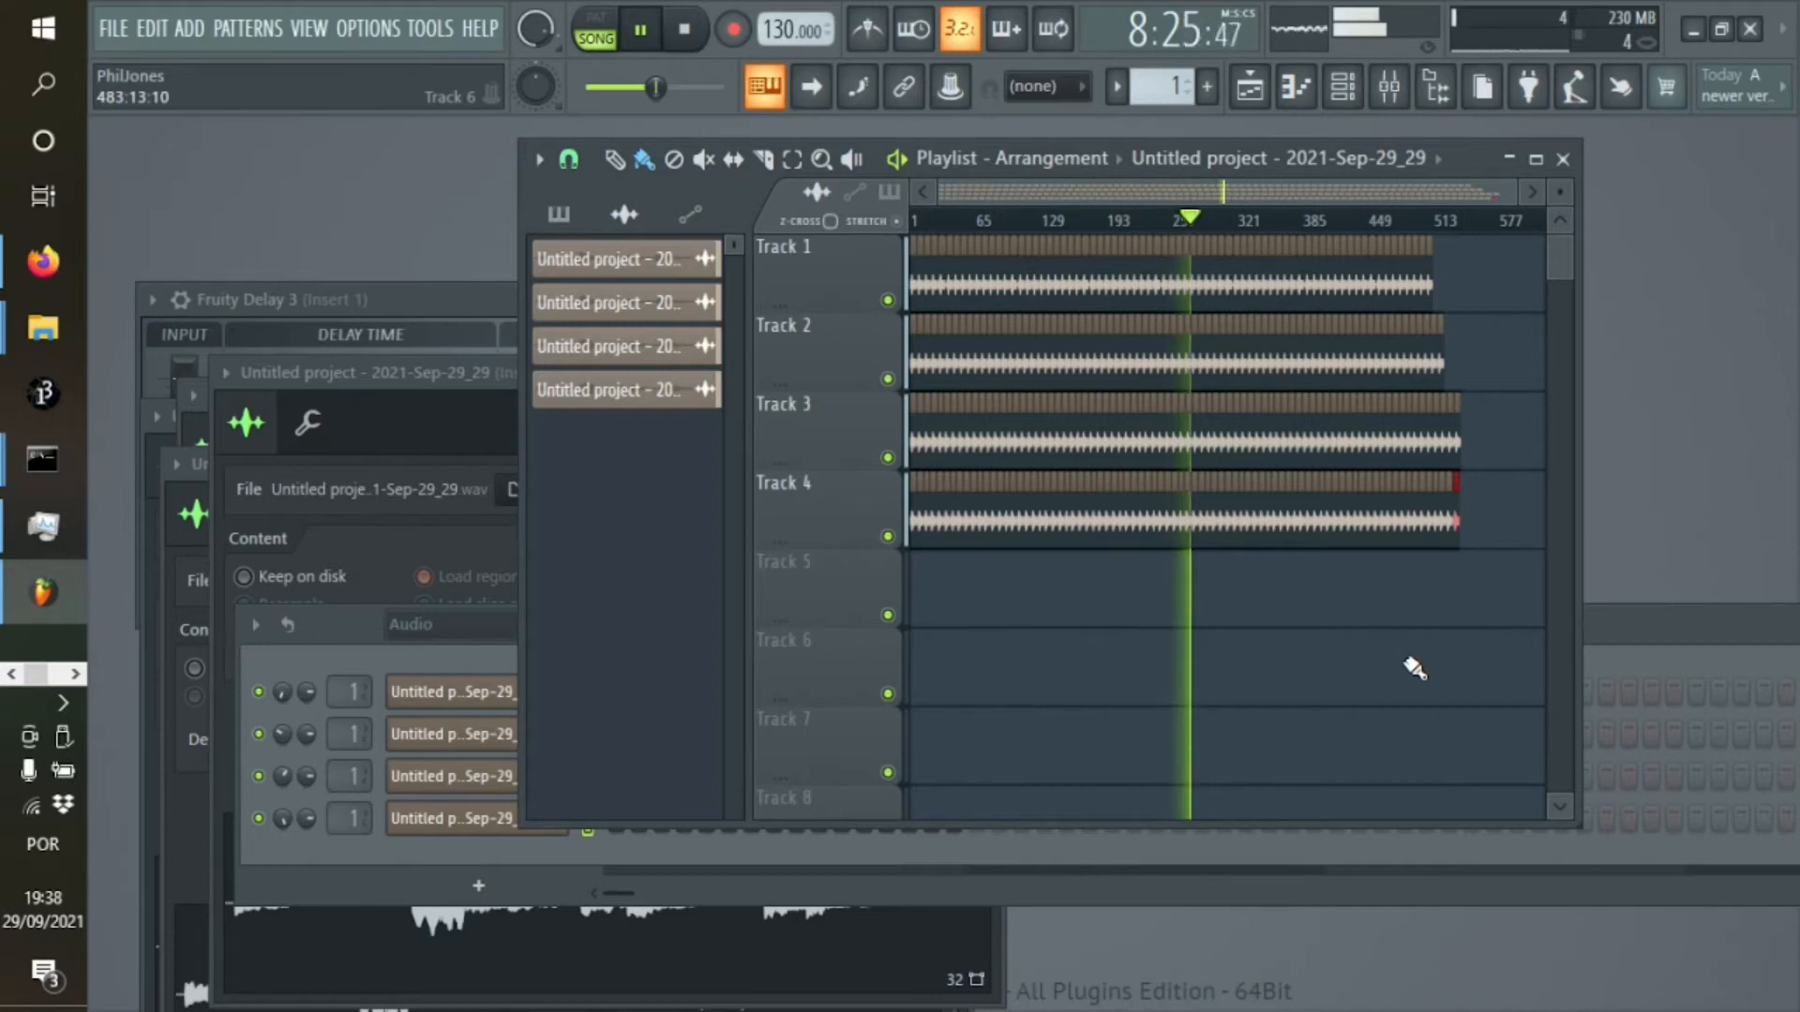
{"action": "key", "text": "space"}
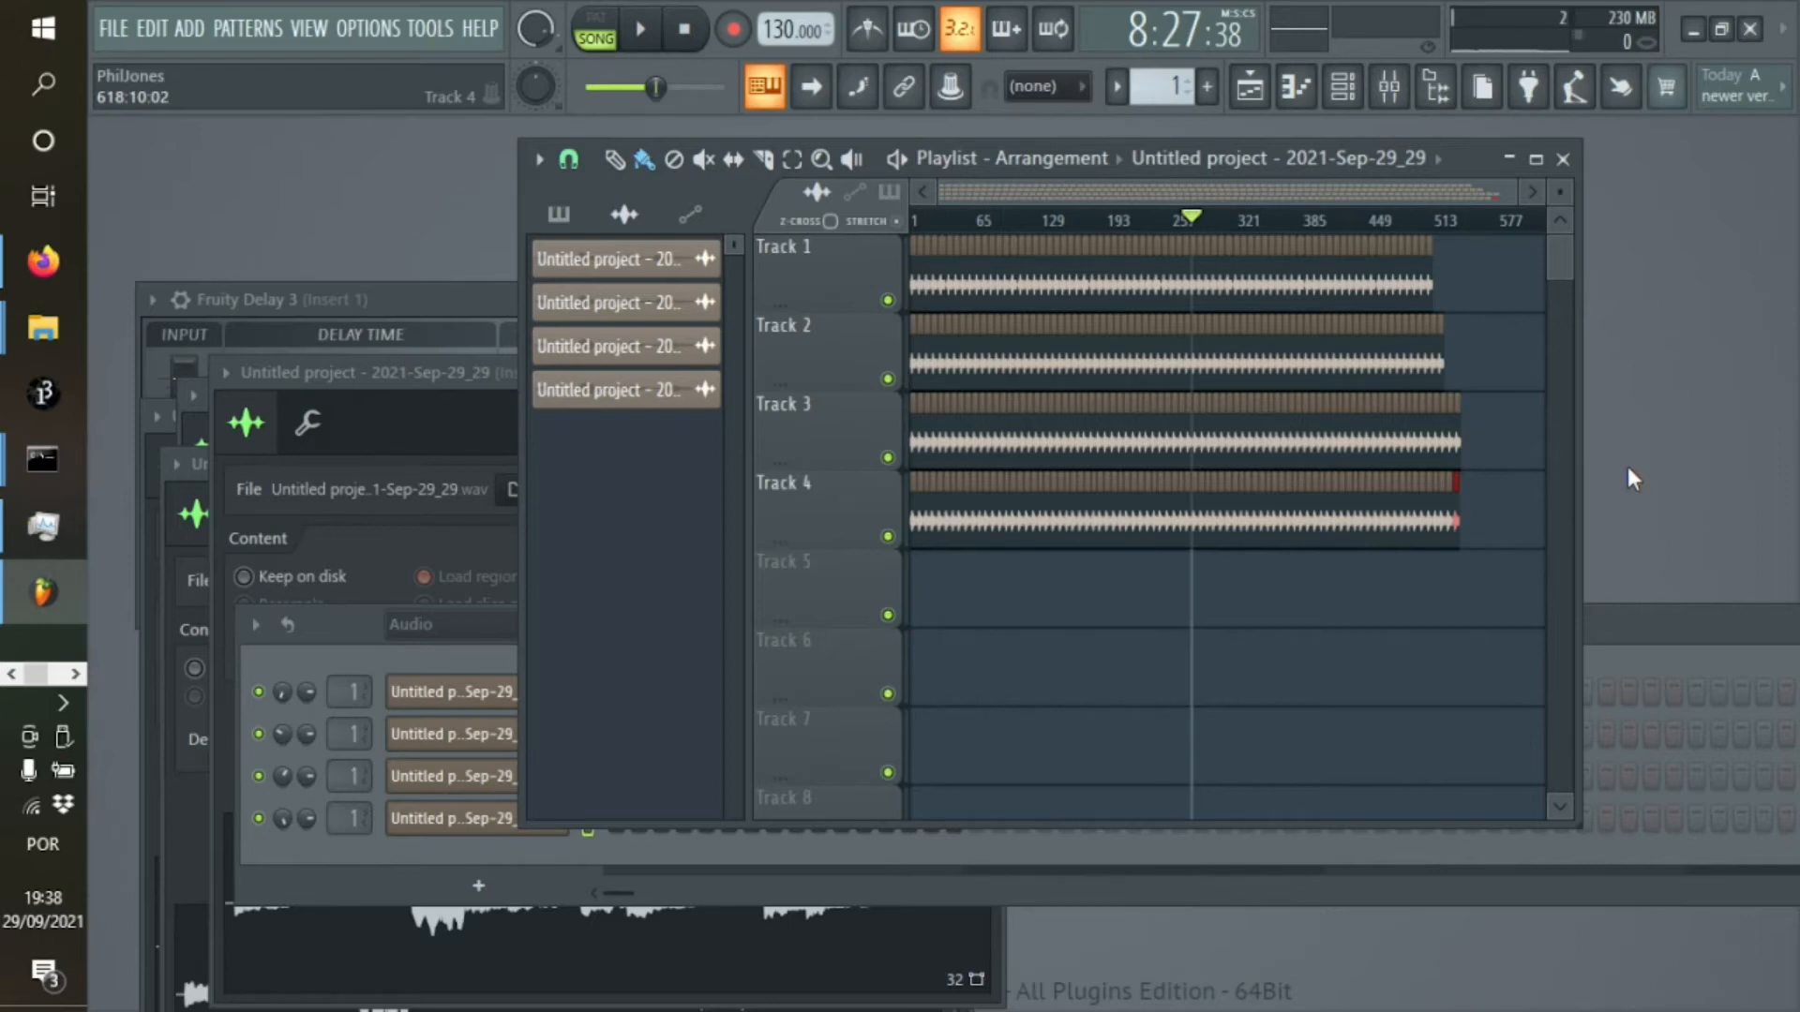
Load Fruity Squeeze into slot 5 of the Insert 1 mixer track
{"action": "key", "text": "F9"}
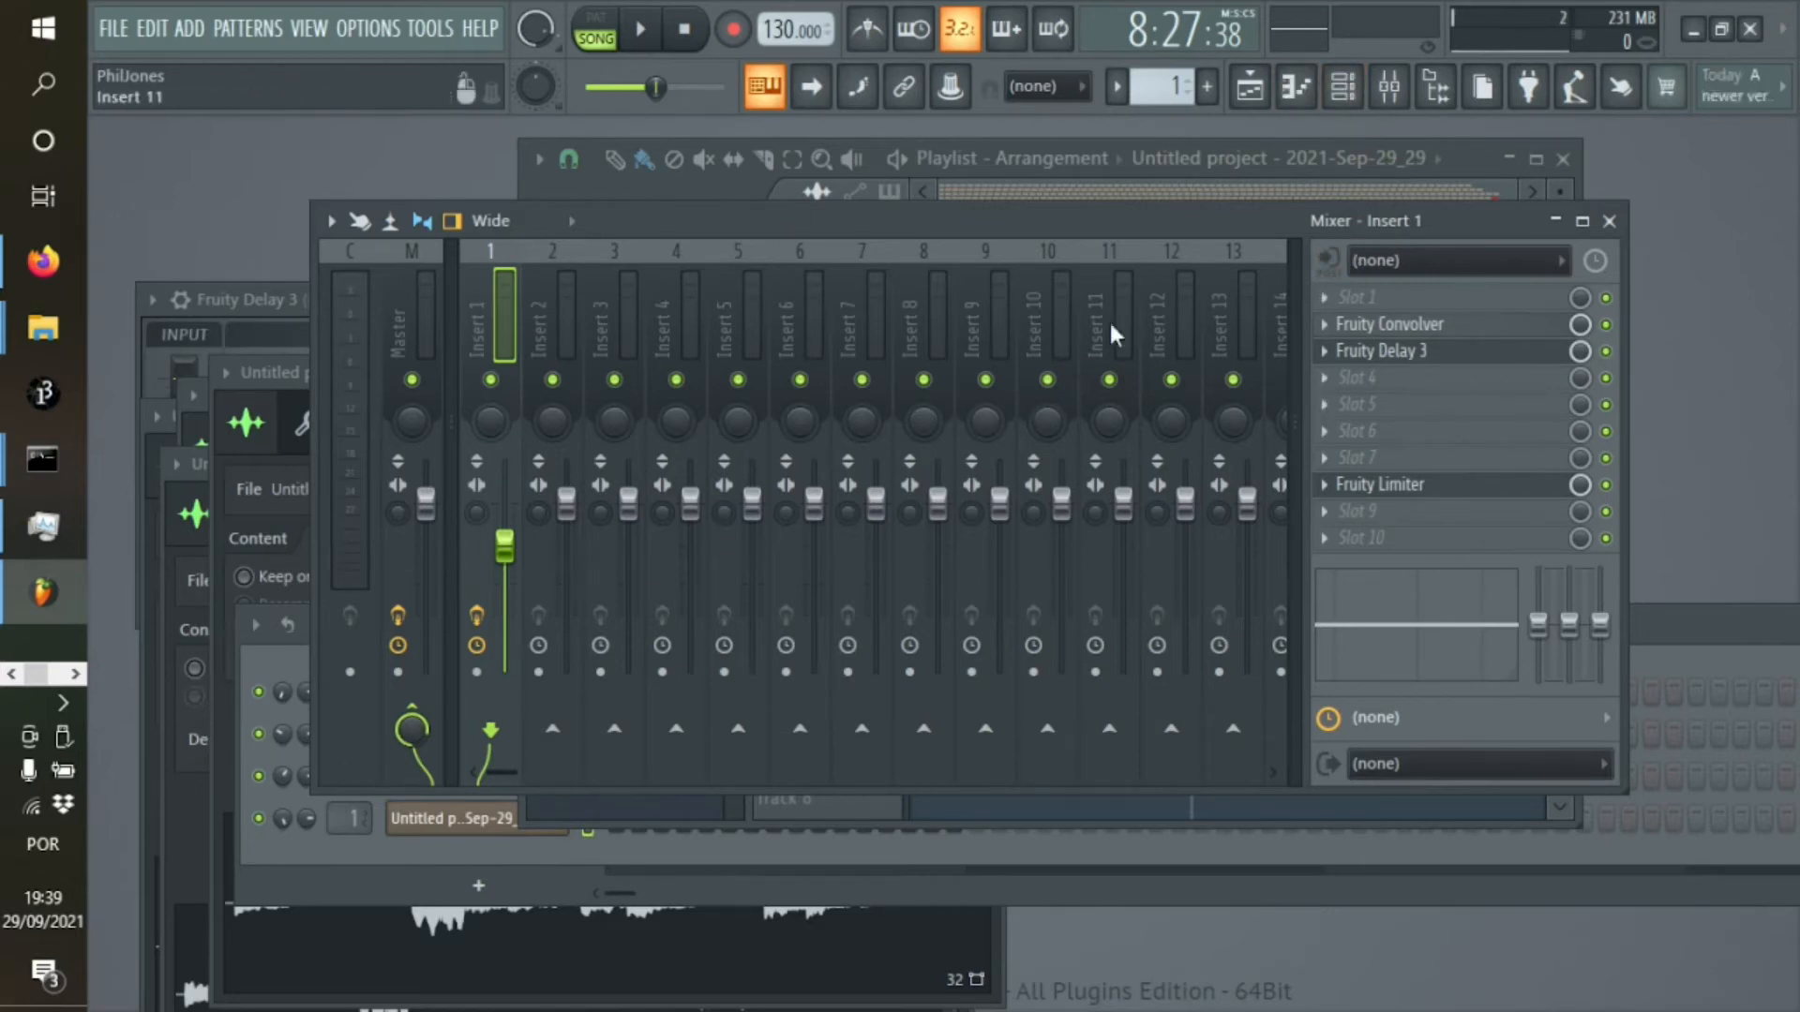
{"action": "left_click", "coordinate": [1350, 405]}
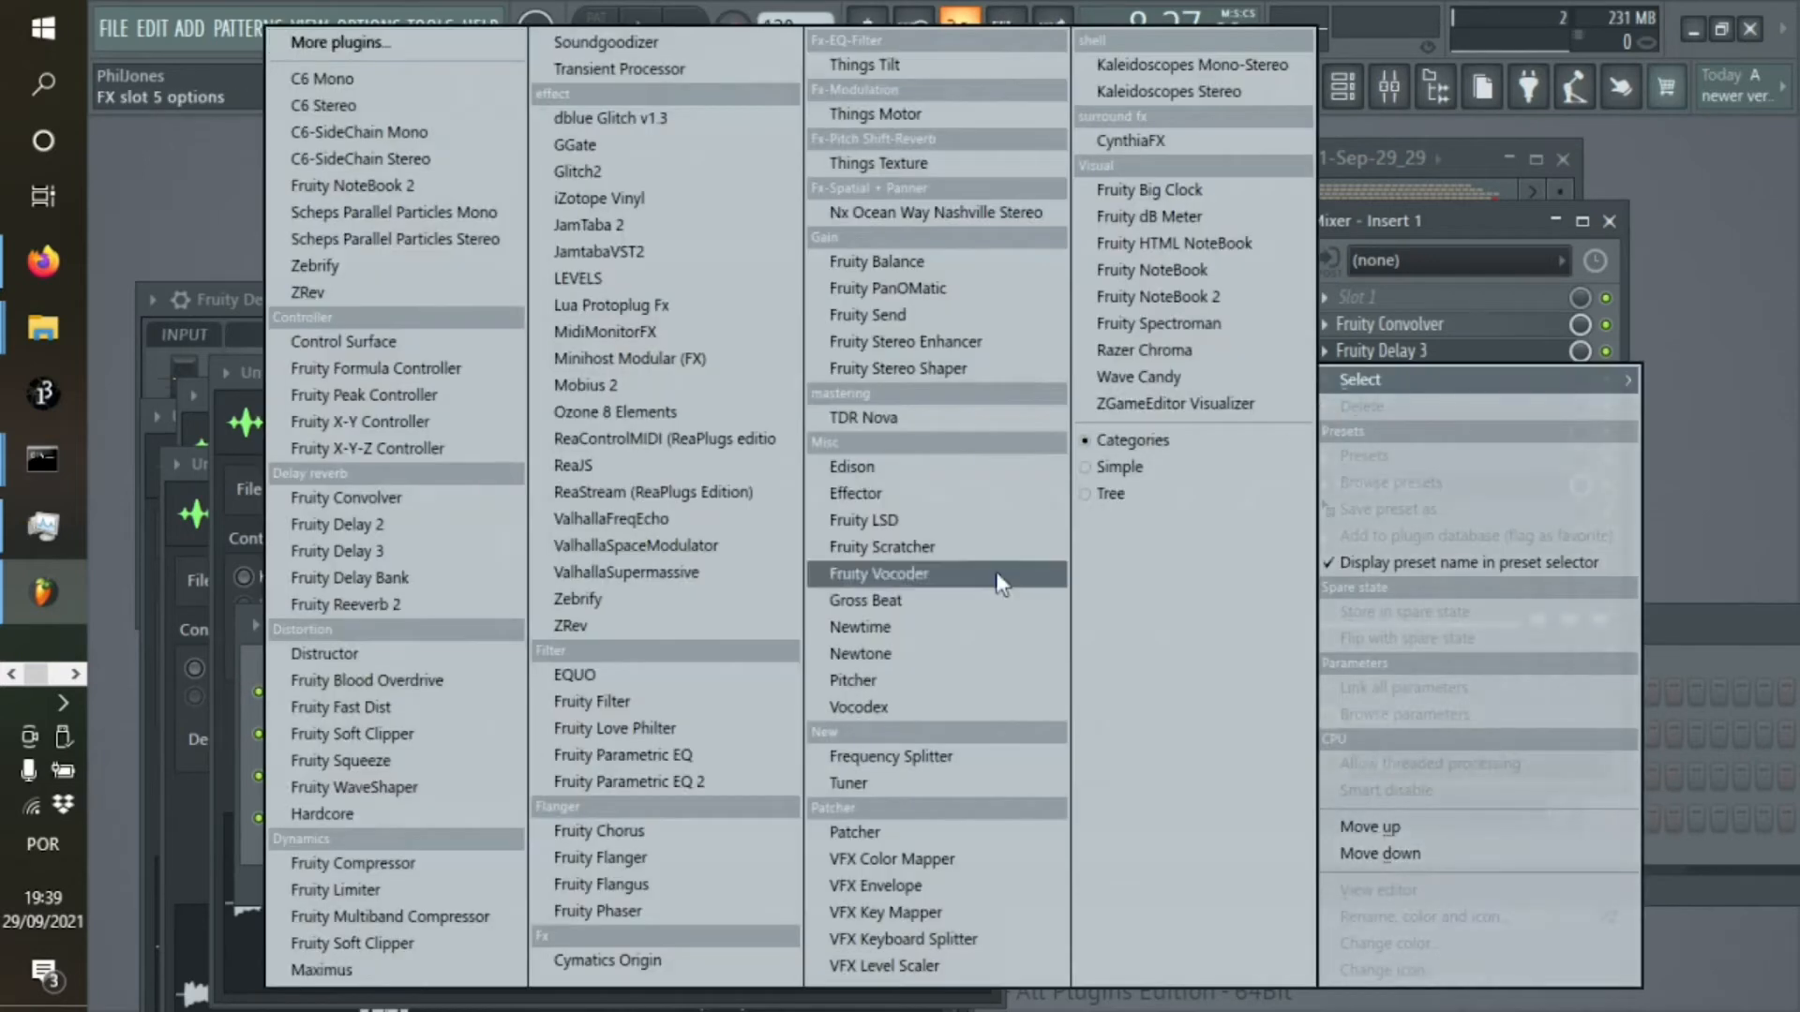
{"action": "left_click", "coordinate": [435, 767]}
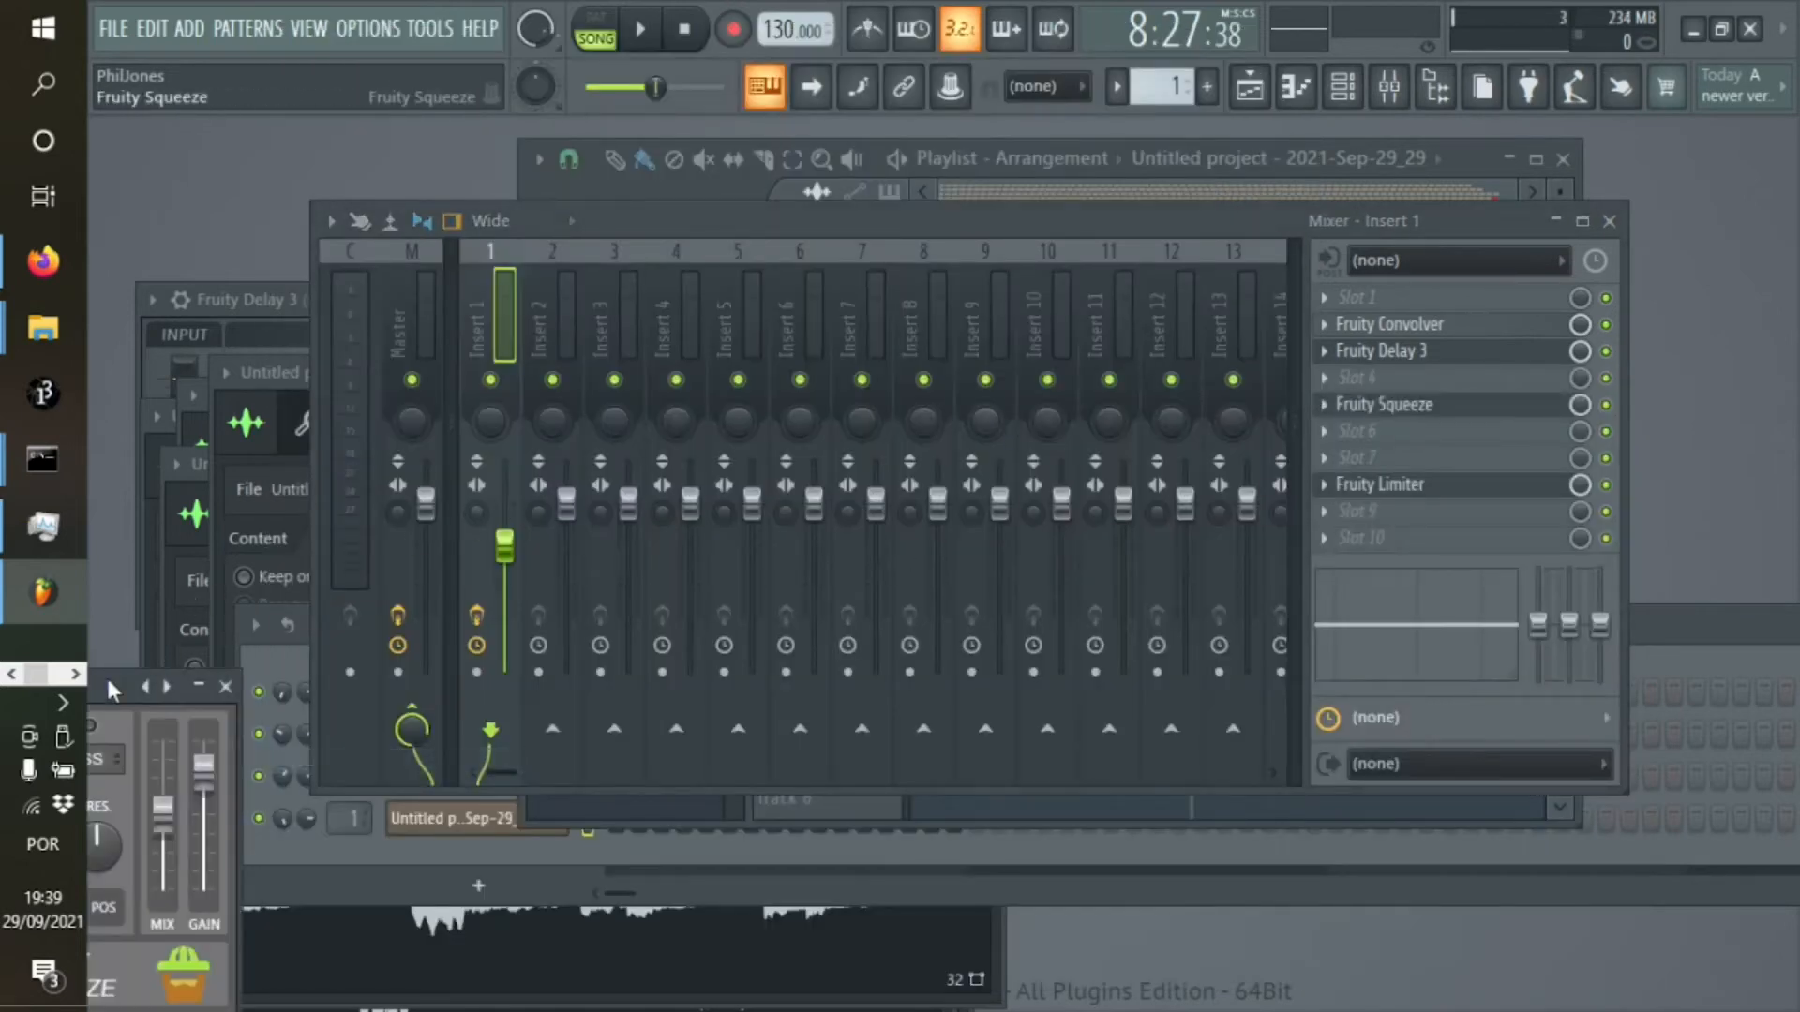
Create an automation clip for the Puncher amount of Fruity Squeeze
{"action": "left_click_drag", "start_coordinate": [110, 691], "coordinate": [928, 223]}
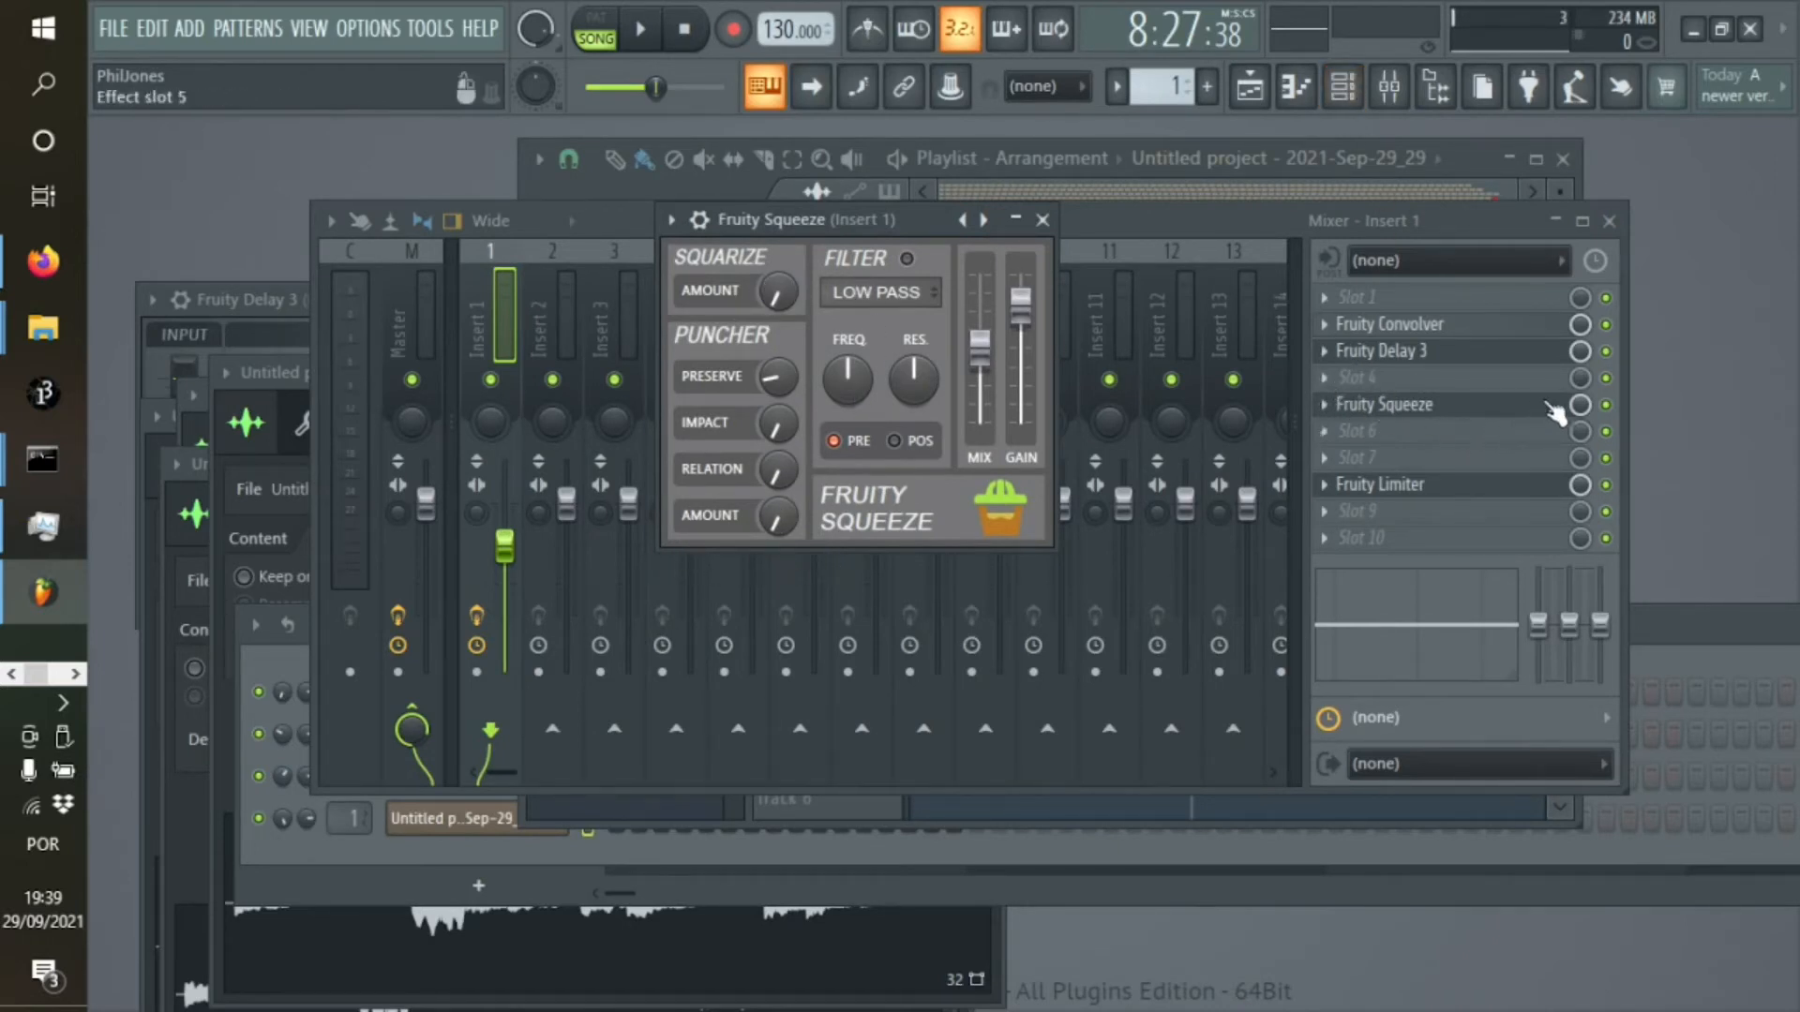
{"action": "right_click", "coordinate": [785, 522]}
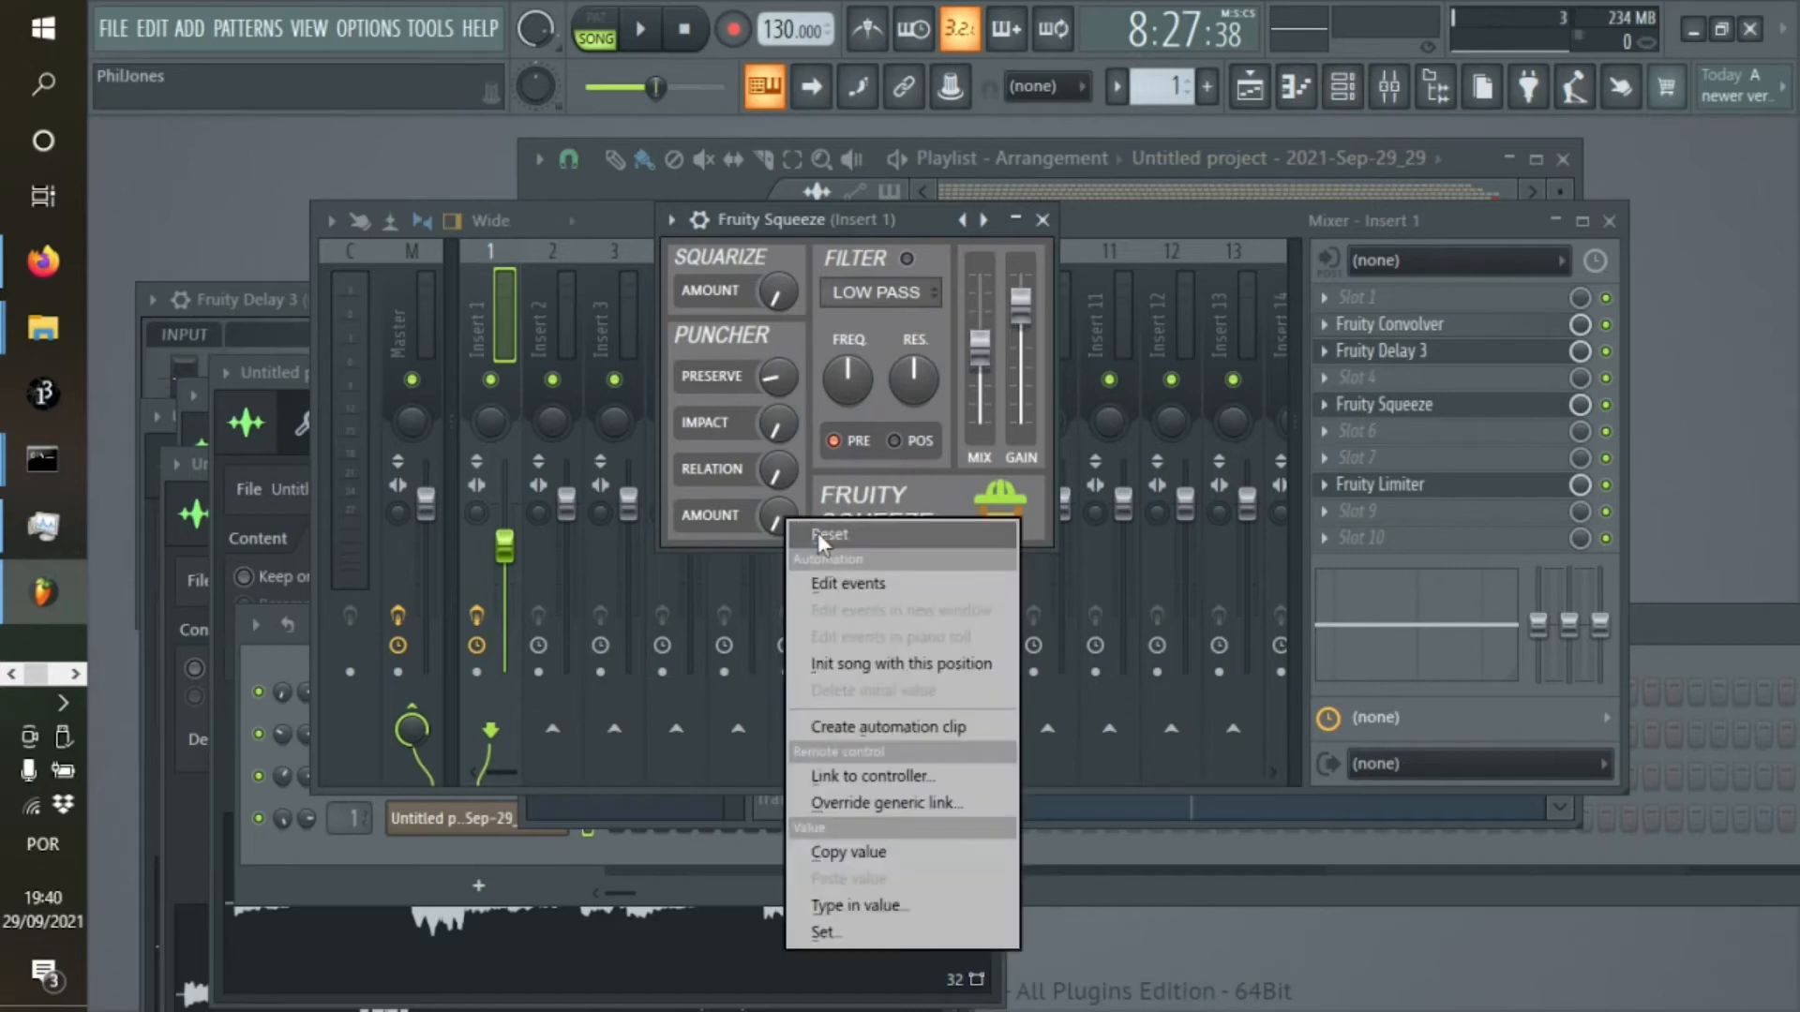
{"action": "left_click", "coordinate": [930, 729]}
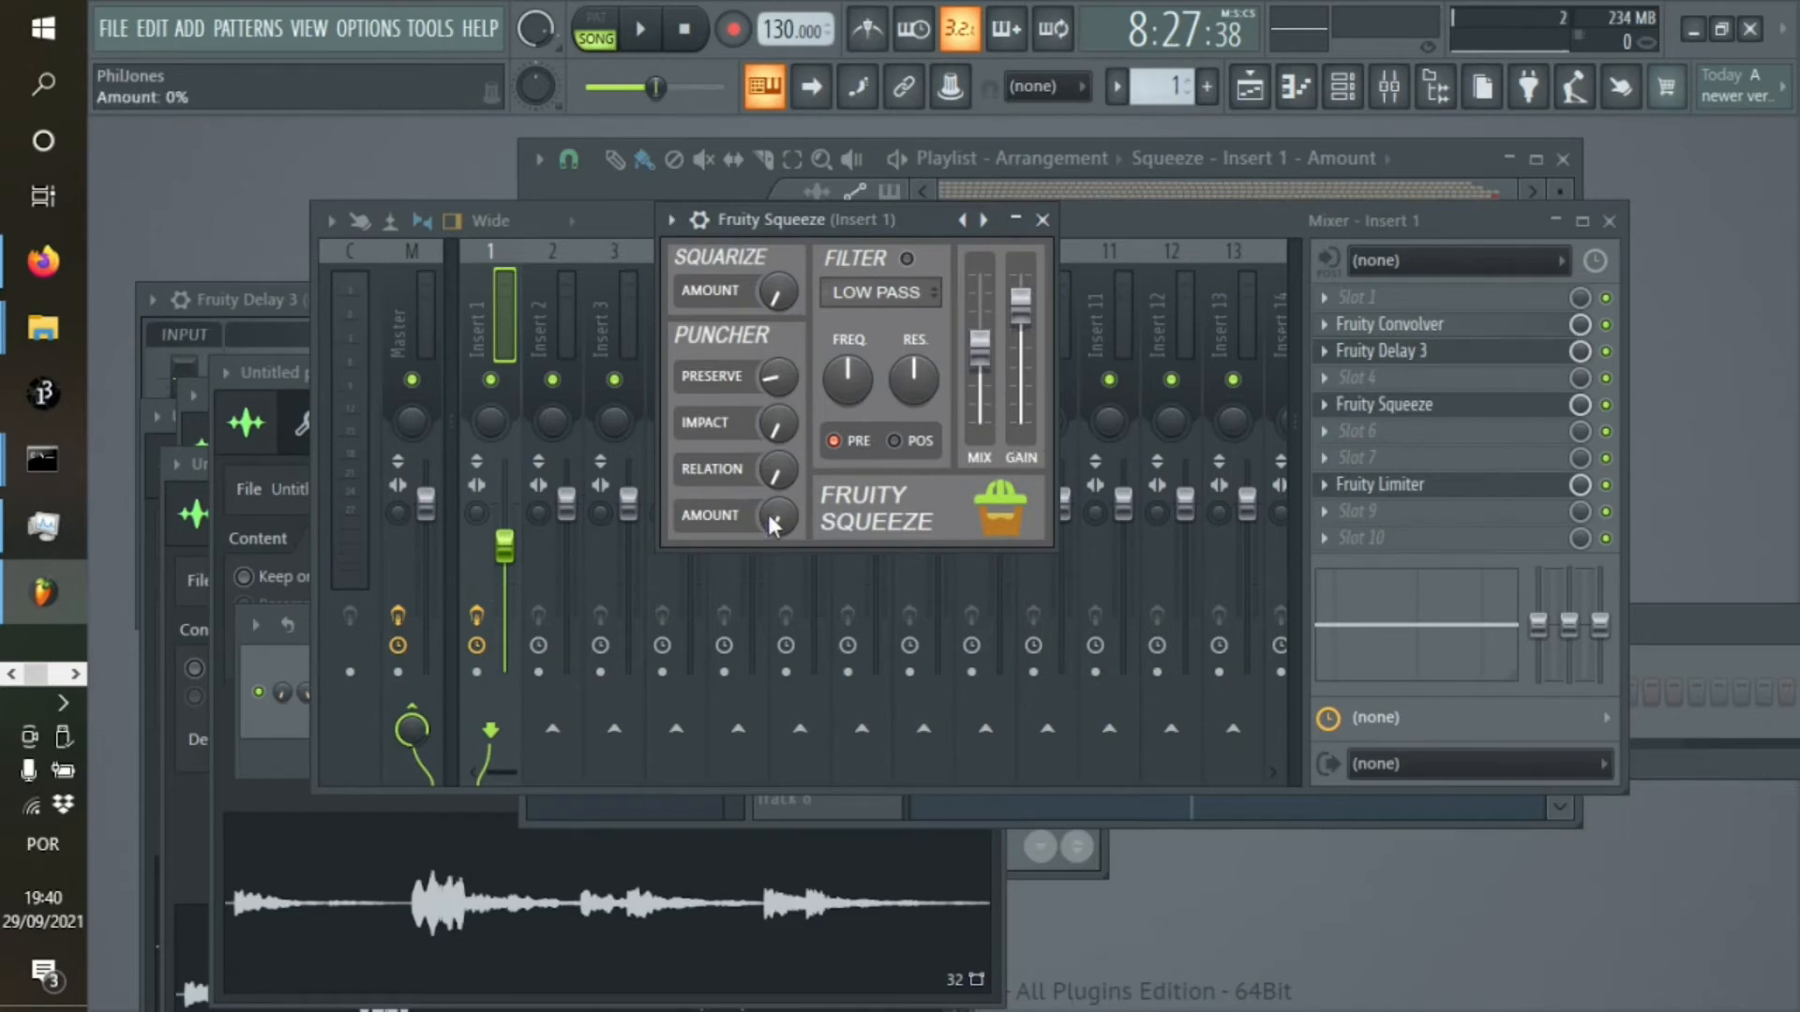
Shape the Squeeze Amount automation on track 5 into a steady upward ramp and audition the arrangement from the start to about 14:00
{"action": "left_click", "coordinate": [1251, 87]}
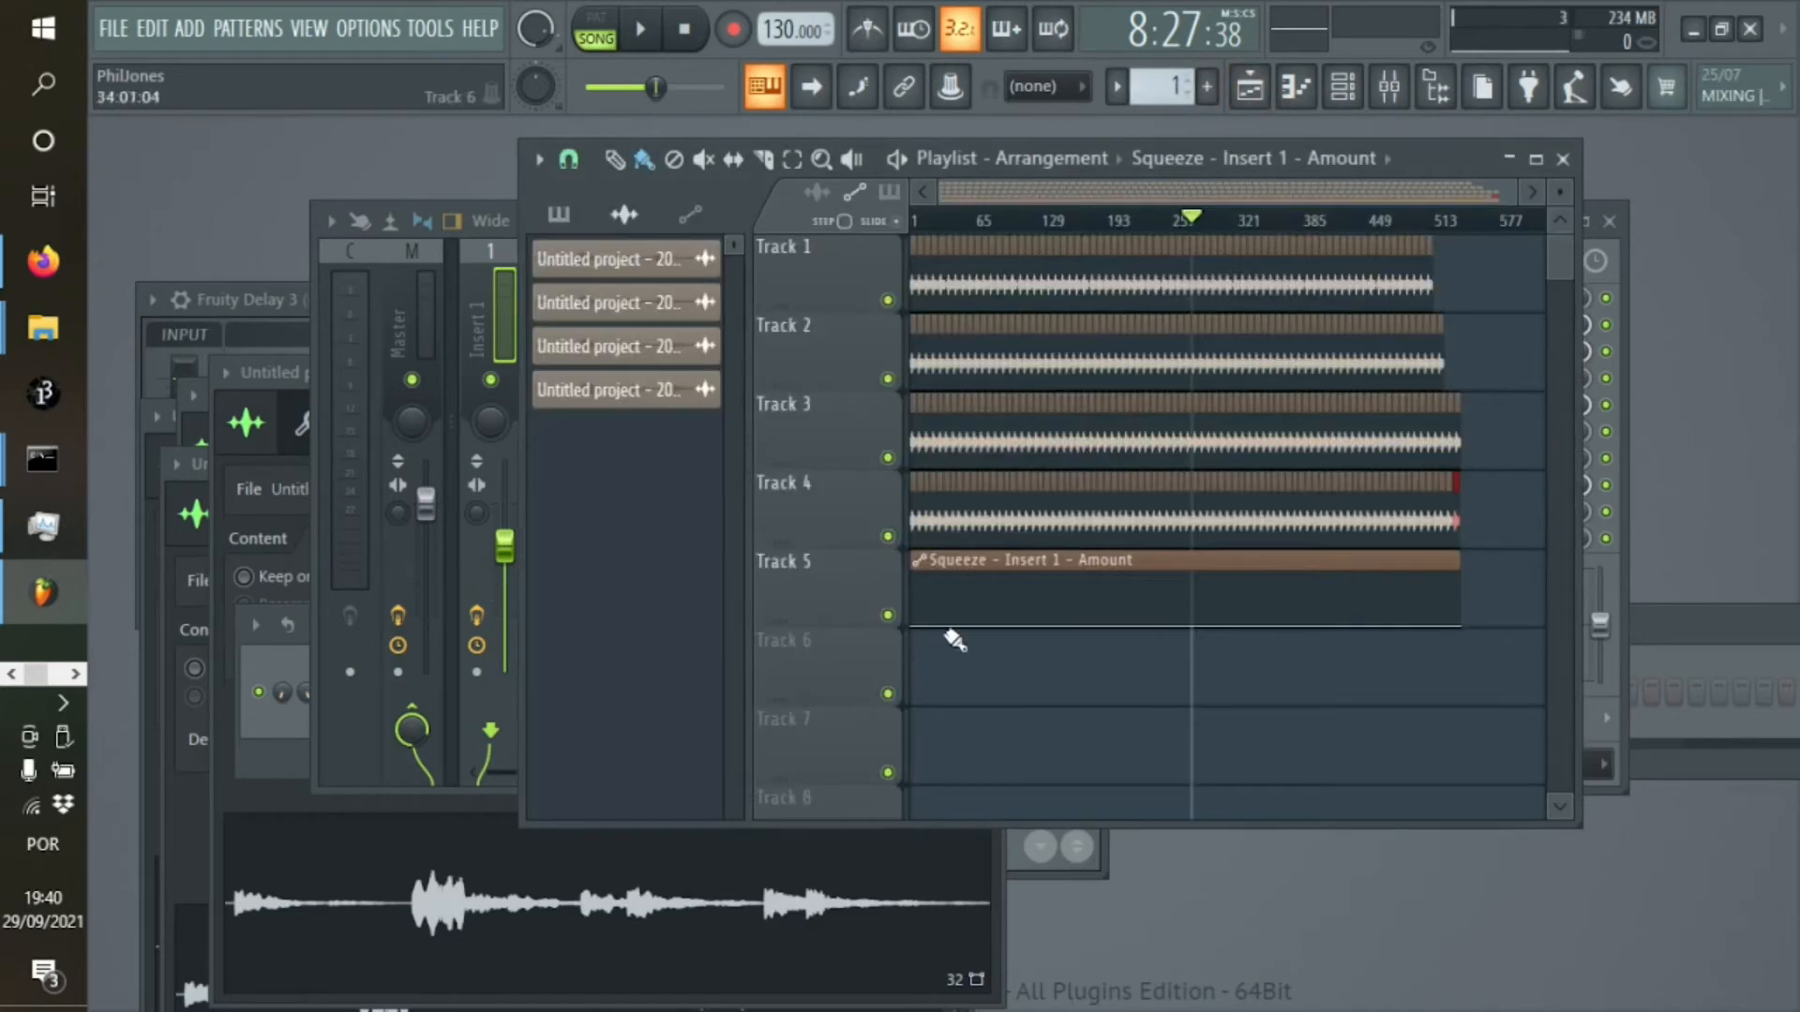
{"action": "left_click_drag", "start_coordinate": [1457, 626], "coordinate": [1456, 580]}
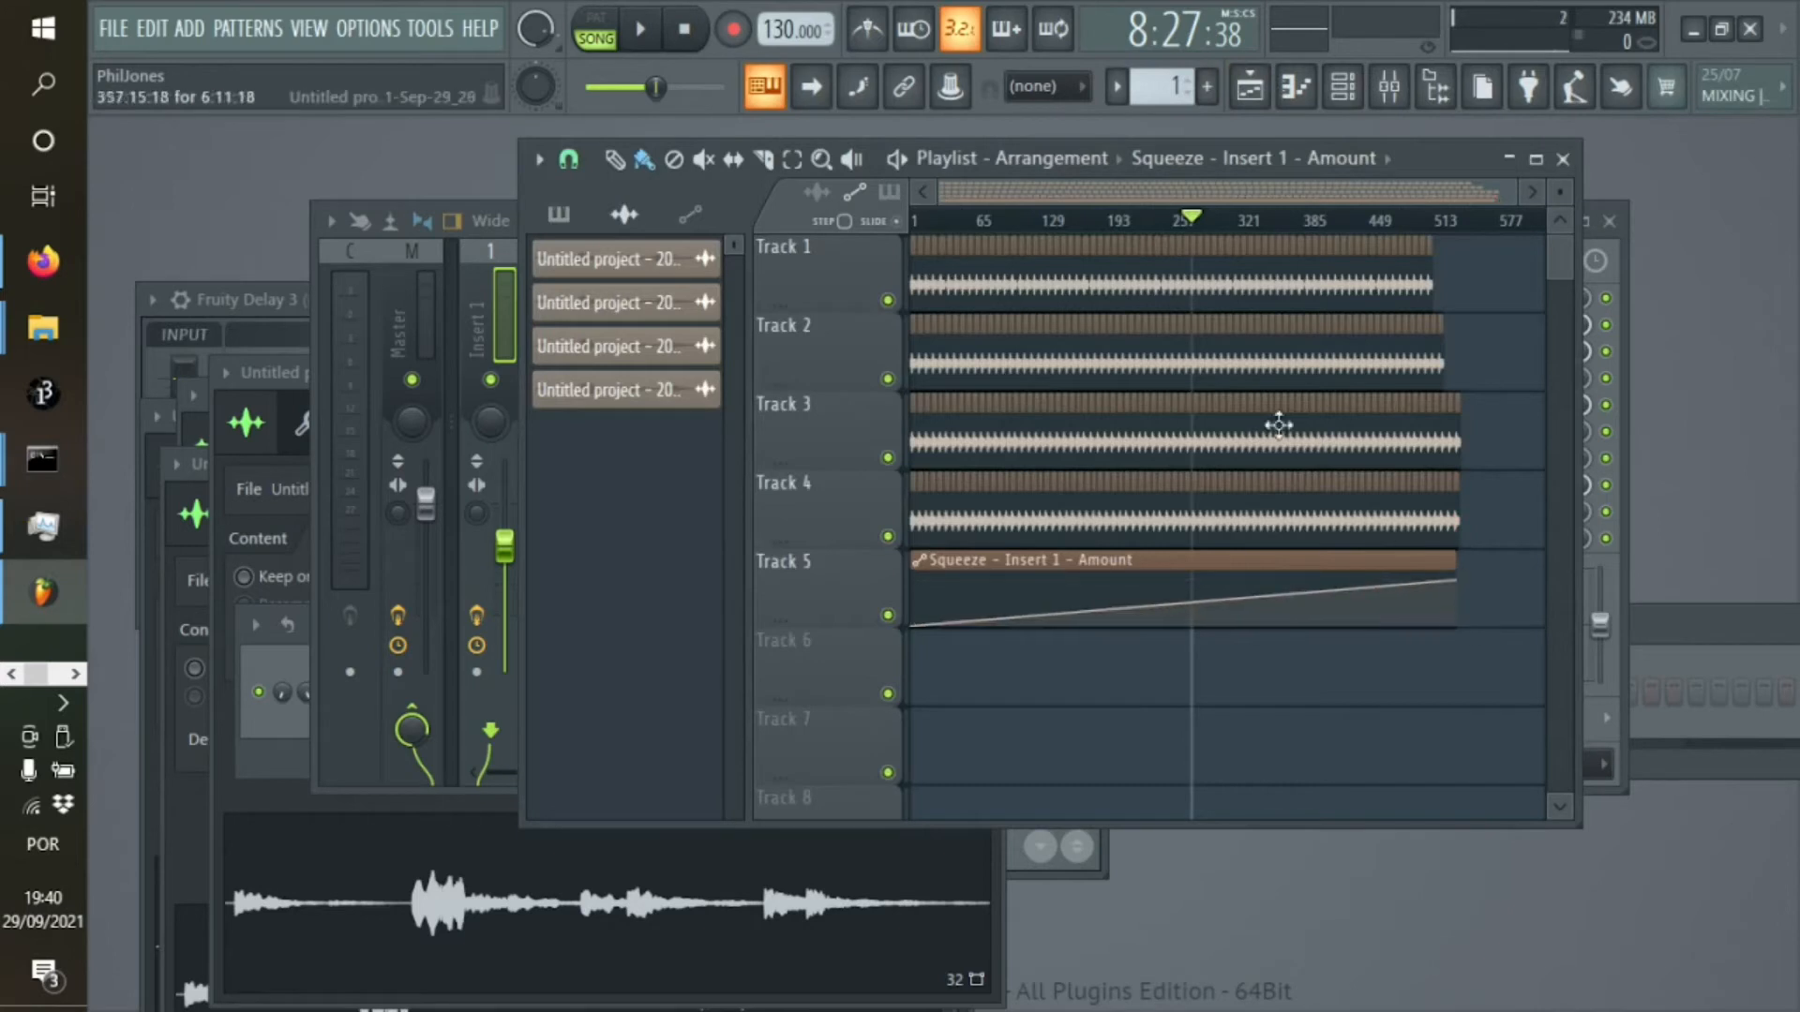
{"action": "left_click", "coordinate": [919, 222]}
{"action": "key", "text": "space"}
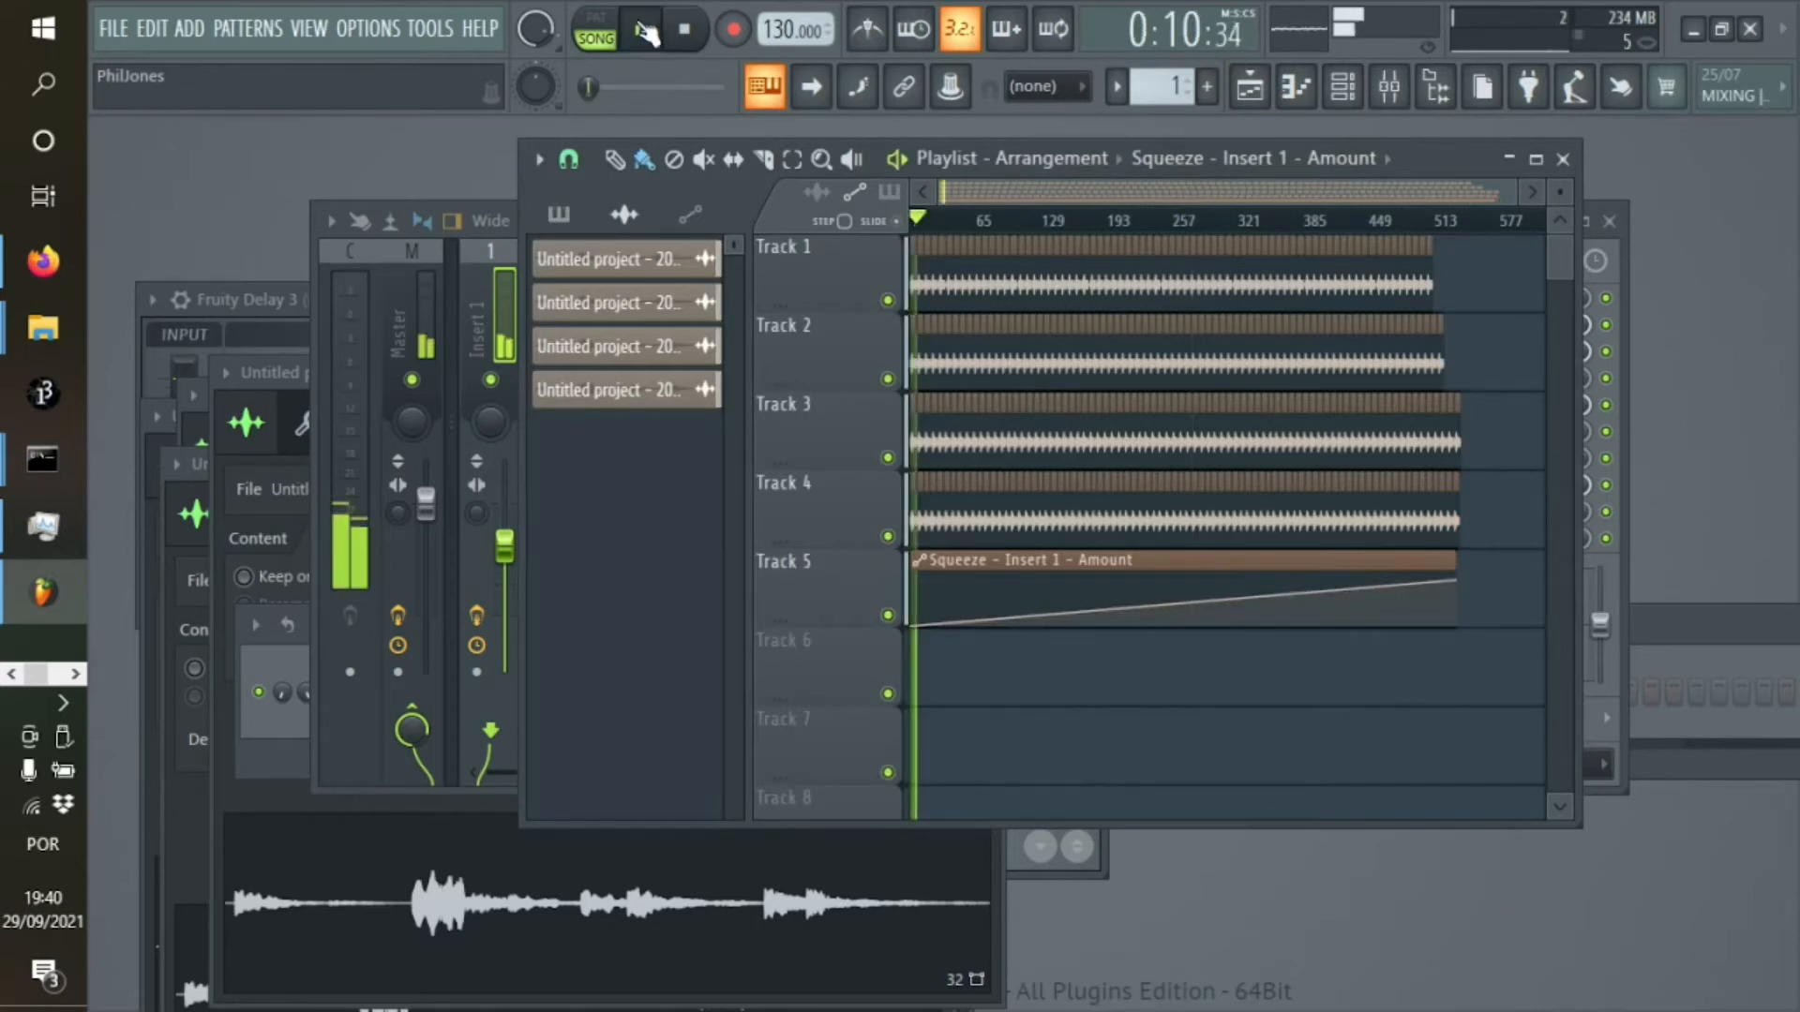
{"action": "left_click", "coordinate": [1017, 223]}
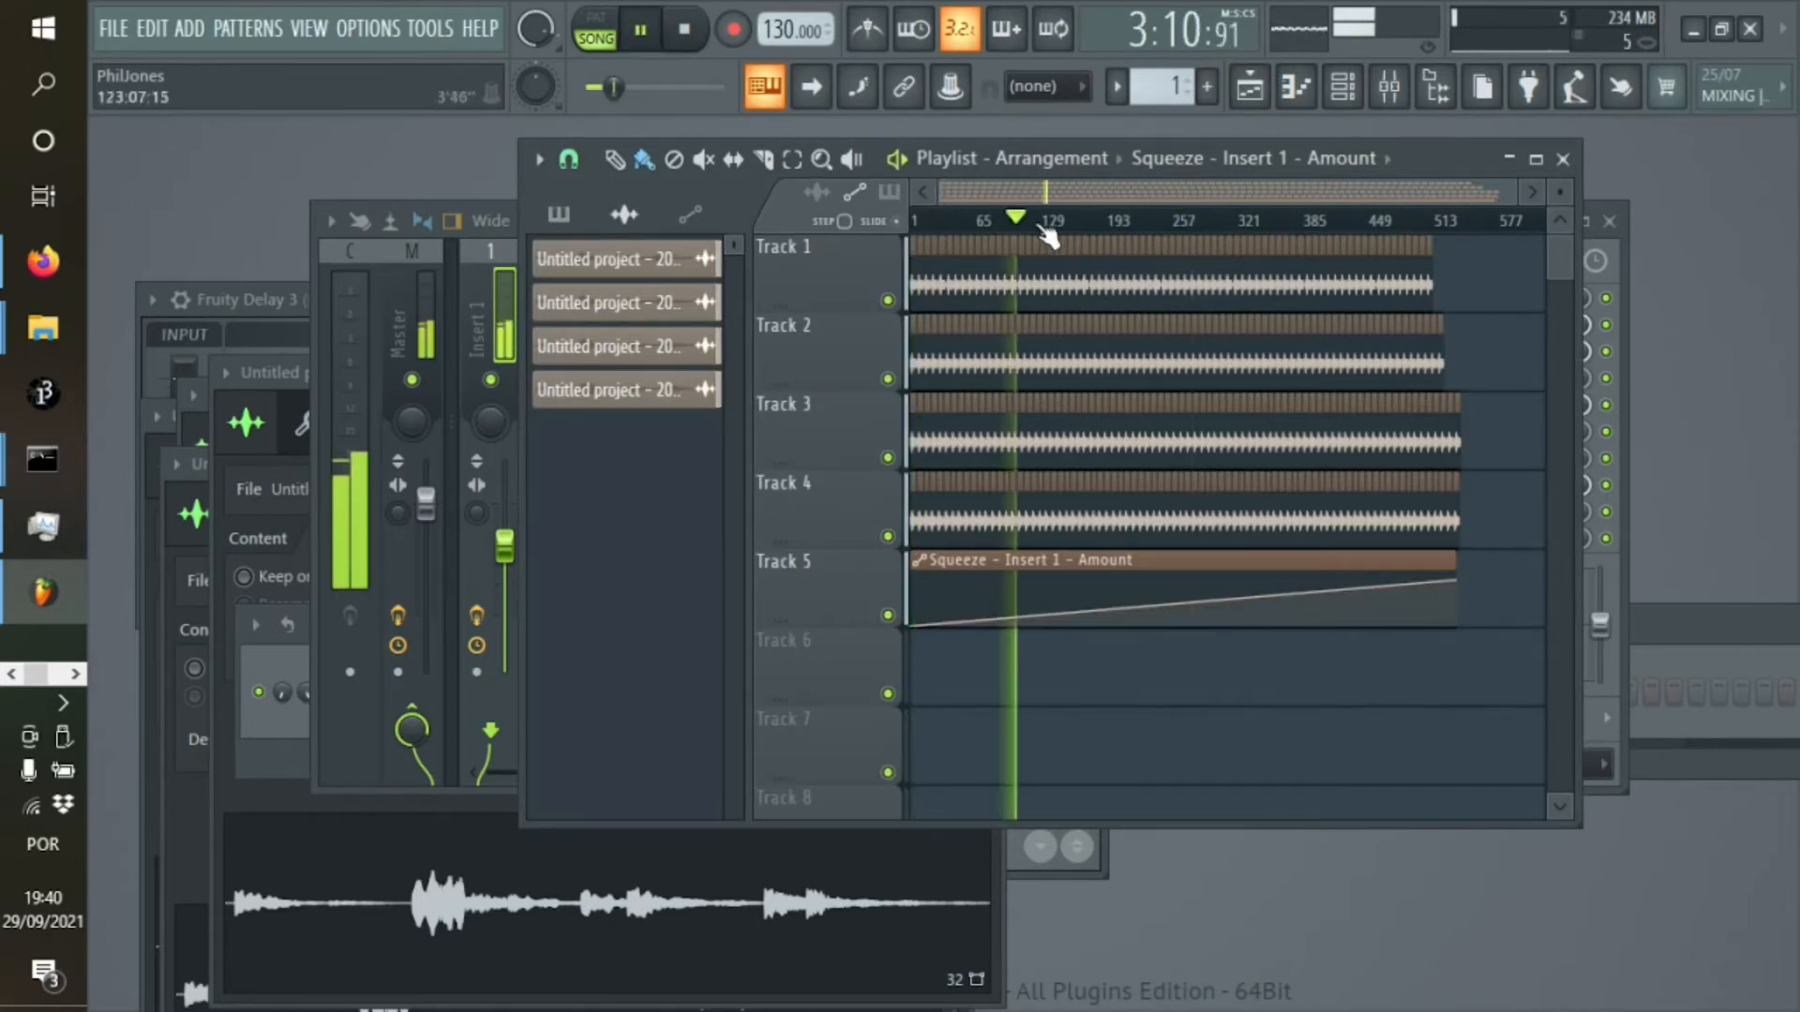
{"action": "left_click", "coordinate": [1280, 222]}
{"action": "left_click", "coordinate": [1378, 225]}
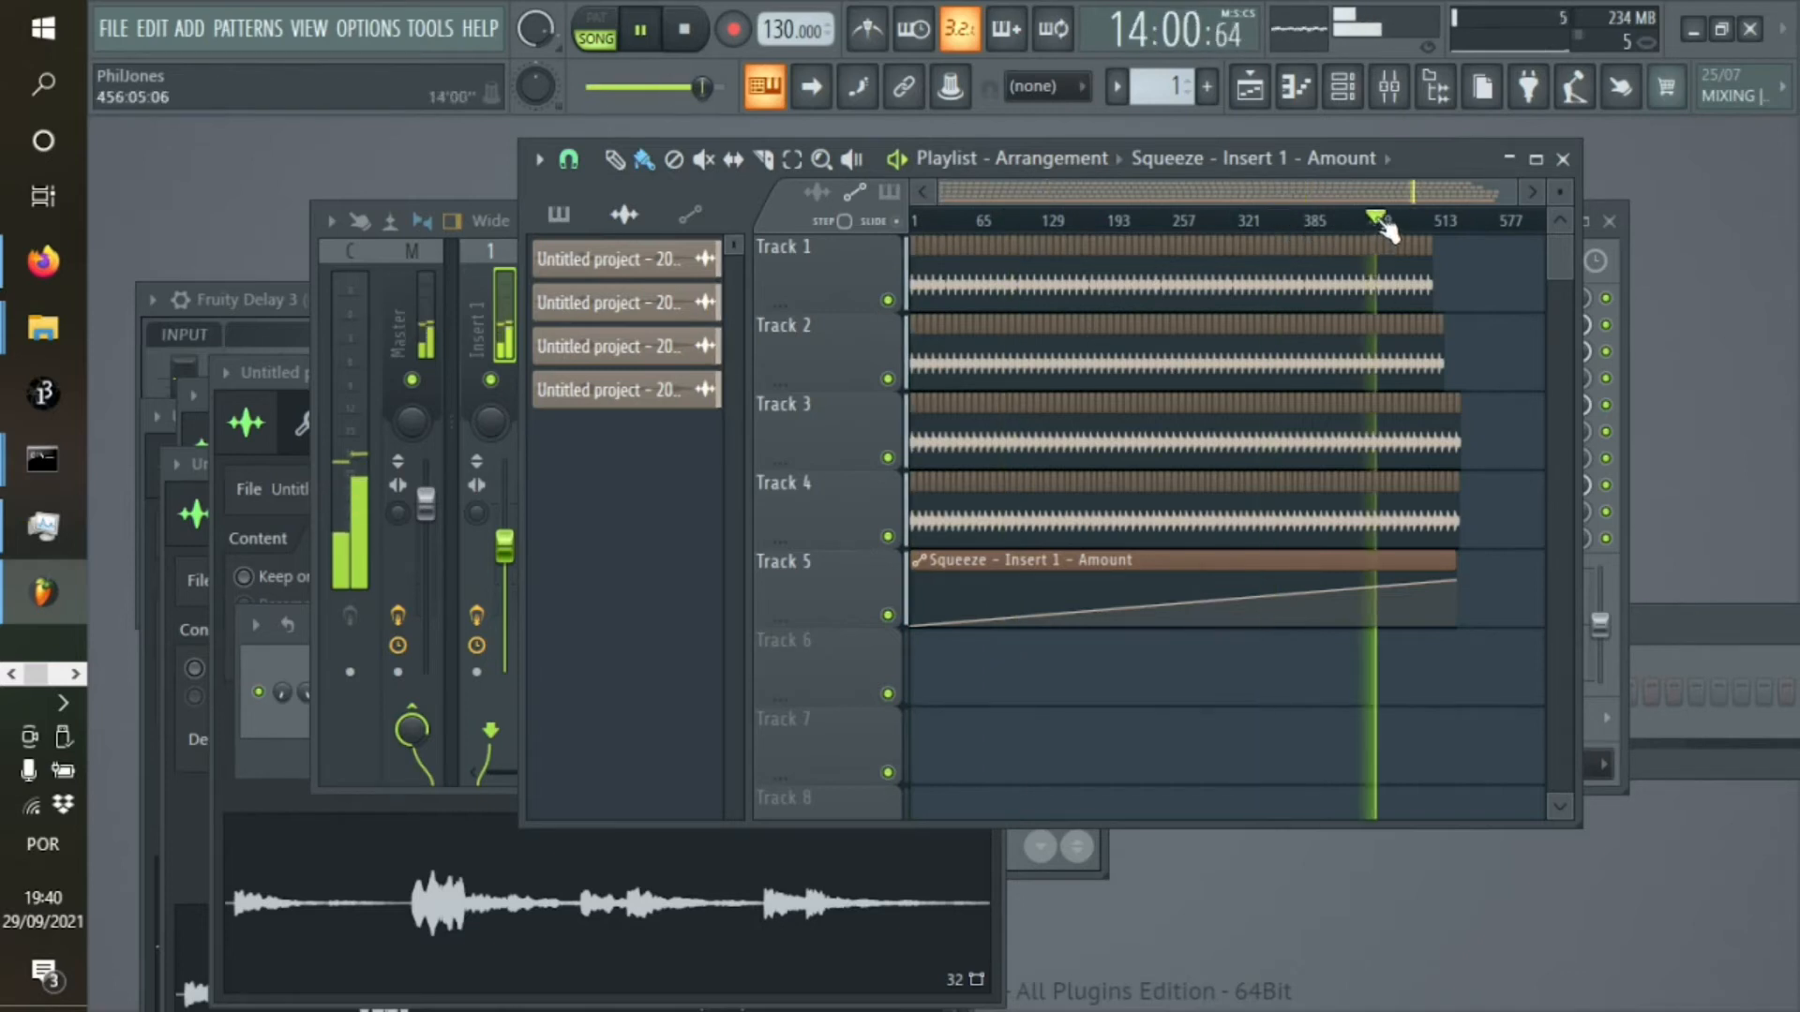
{"action": "left_click", "coordinate": [1344, 93]}
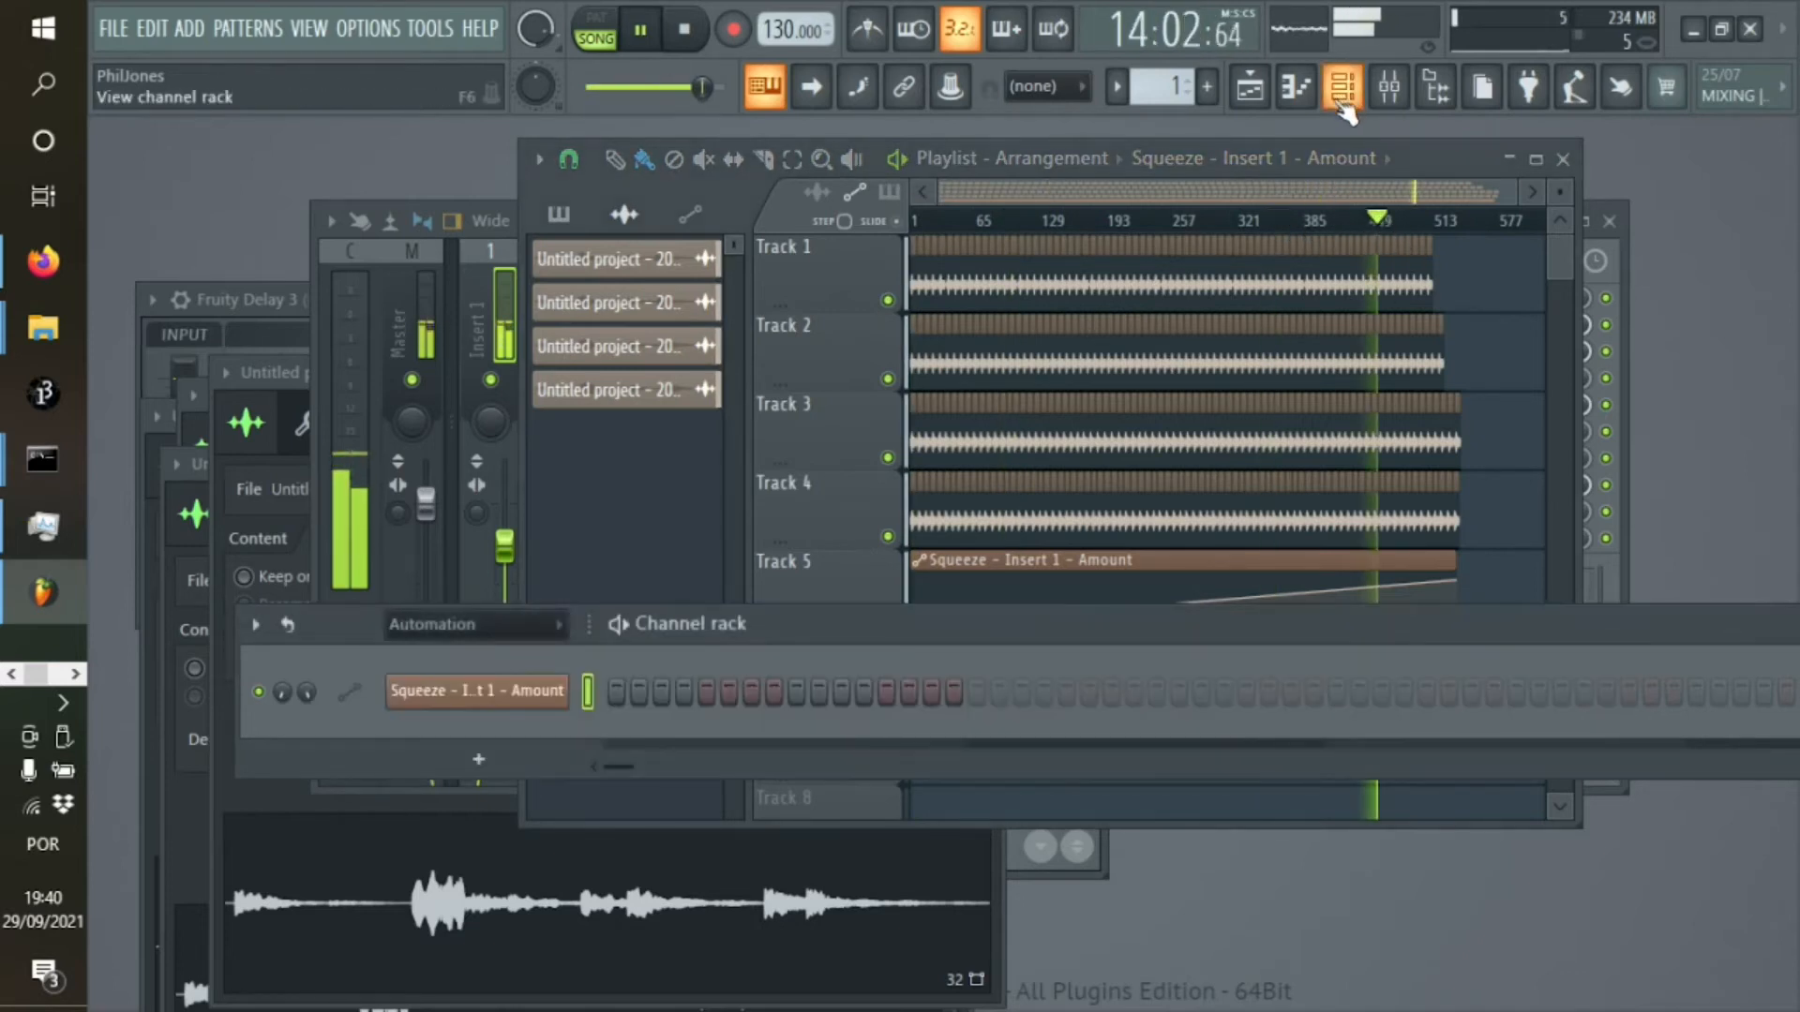
{"action": "left_click", "coordinate": [684, 29]}
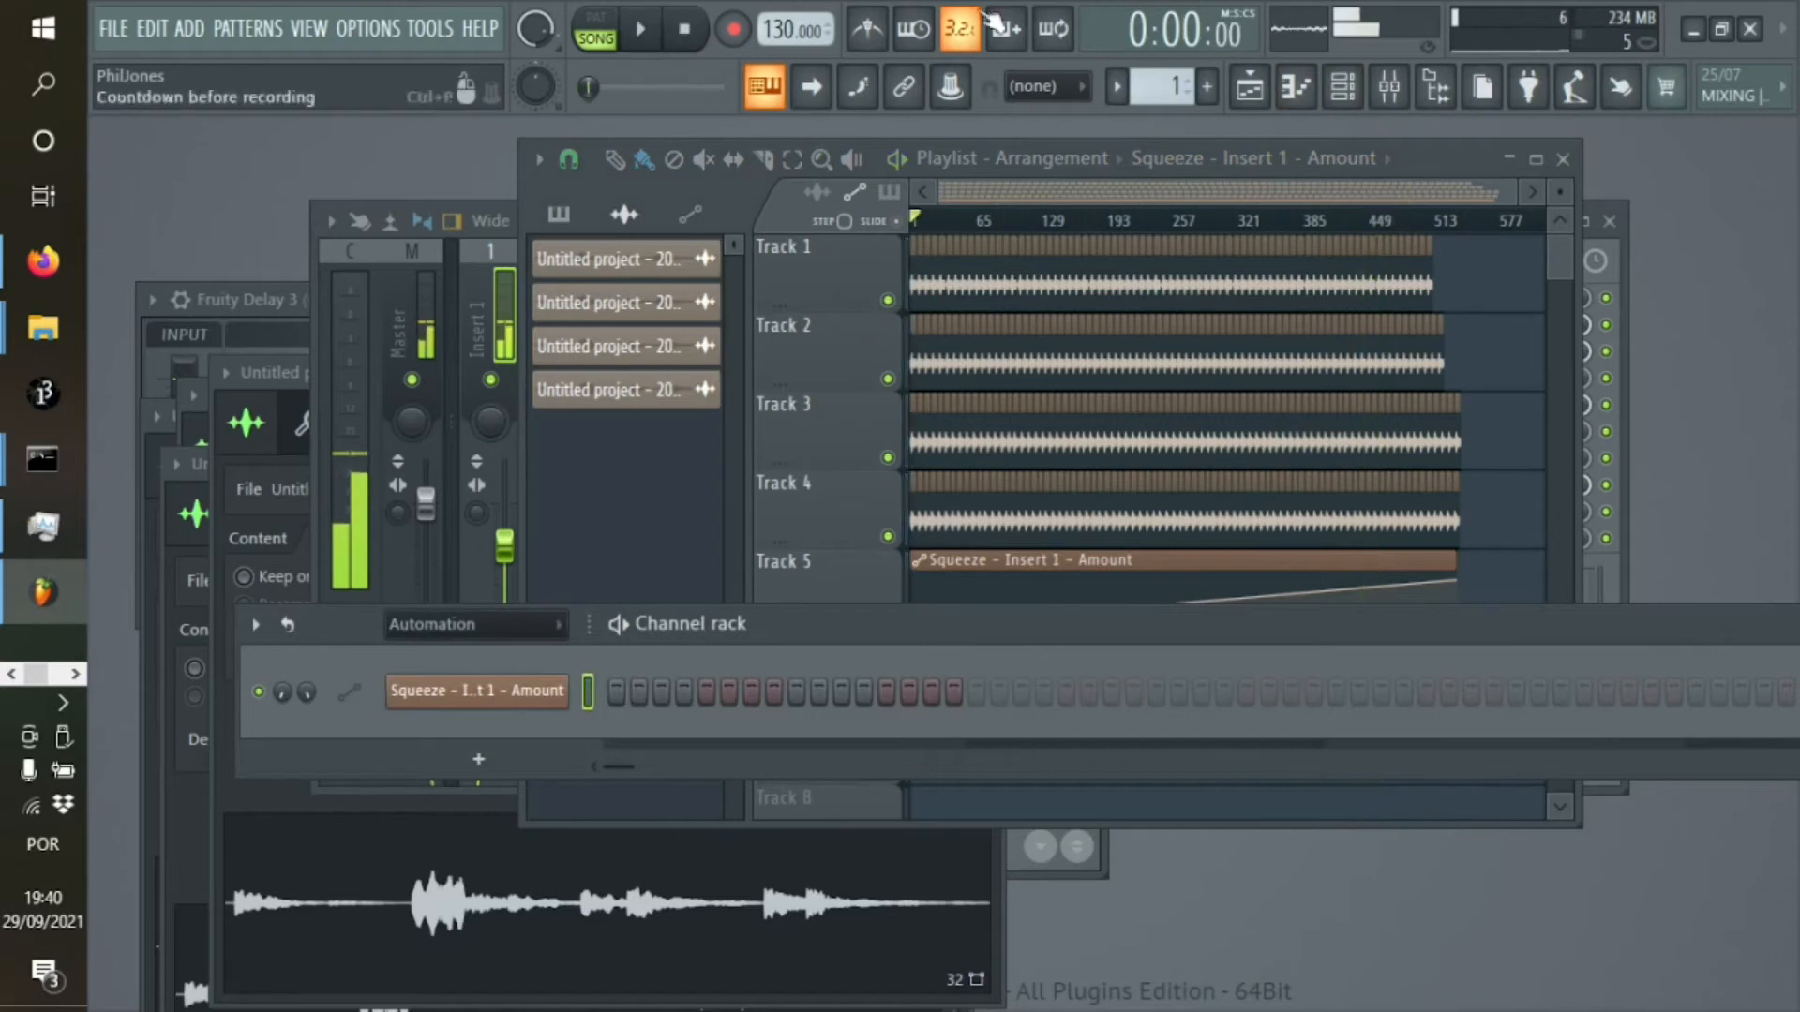
{"action": "left_click", "coordinate": [1344, 89]}
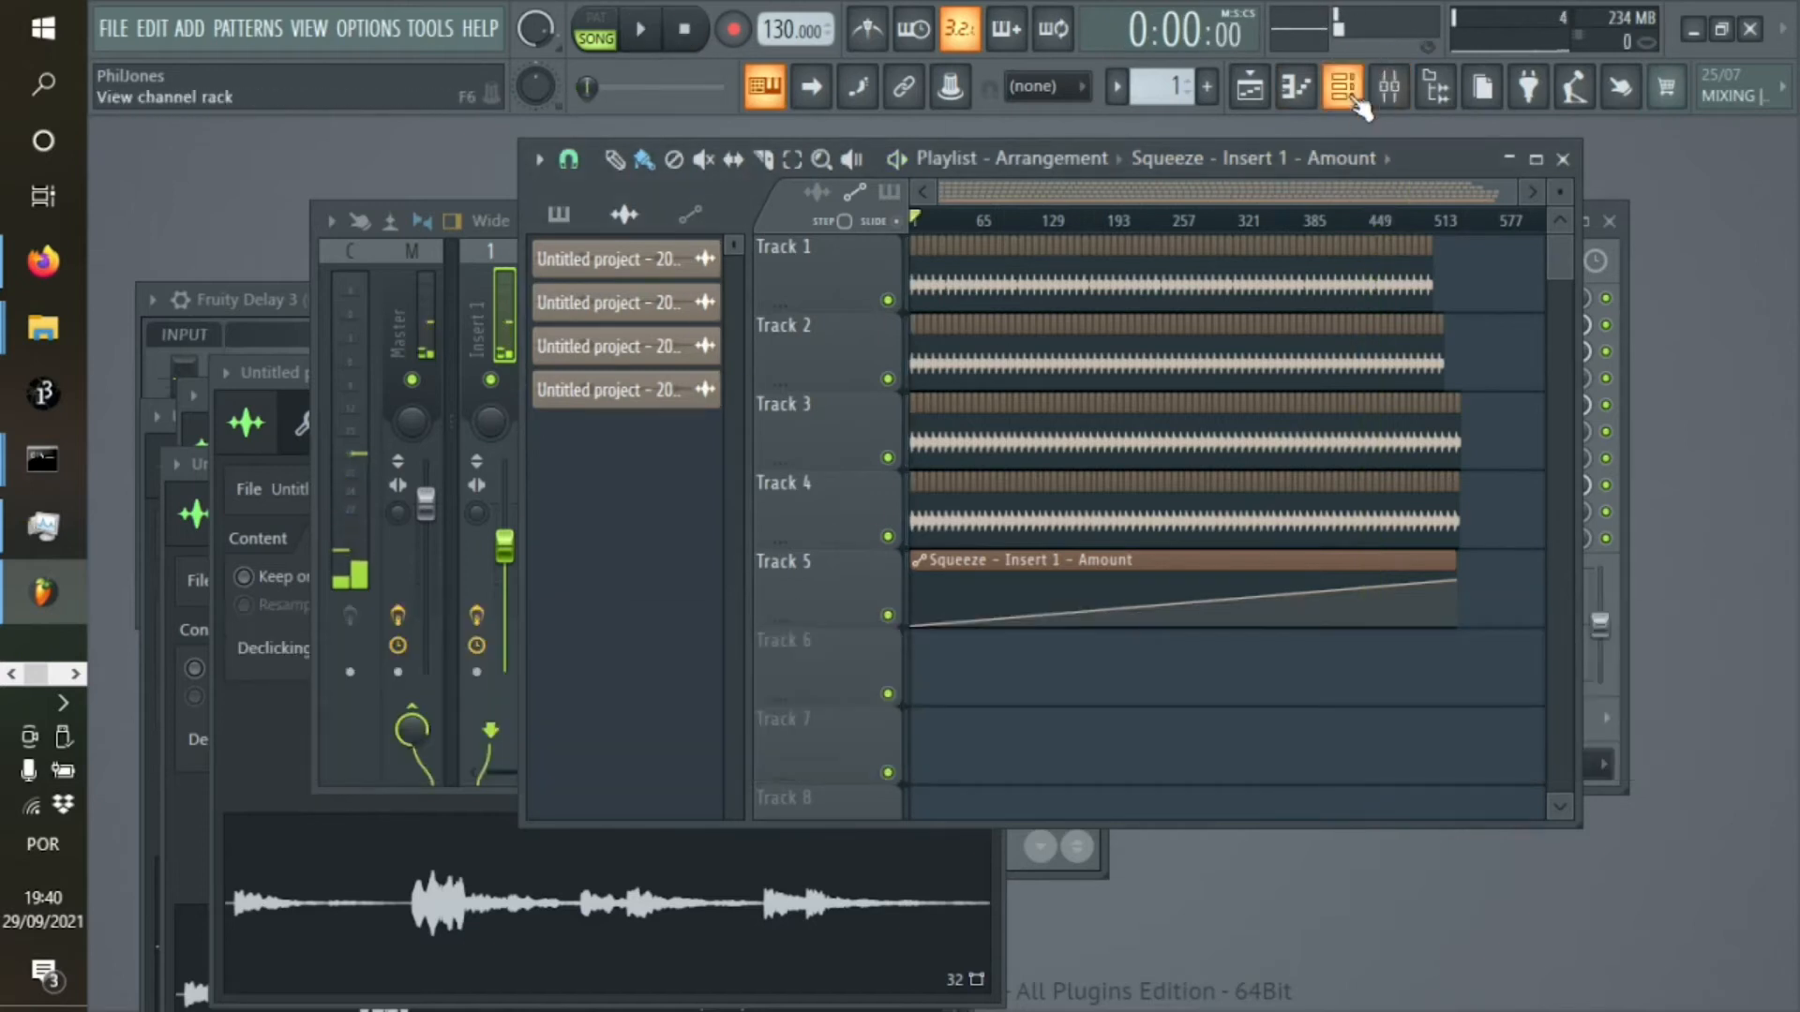
Link the Squarize amount of Fruity Squeeze on Insert 1 to the internal controller "Squeeze - Insert 1 - Amount"
{"action": "left_click", "coordinate": [1389, 89]}
{"action": "left_click", "coordinate": [1464, 405]}
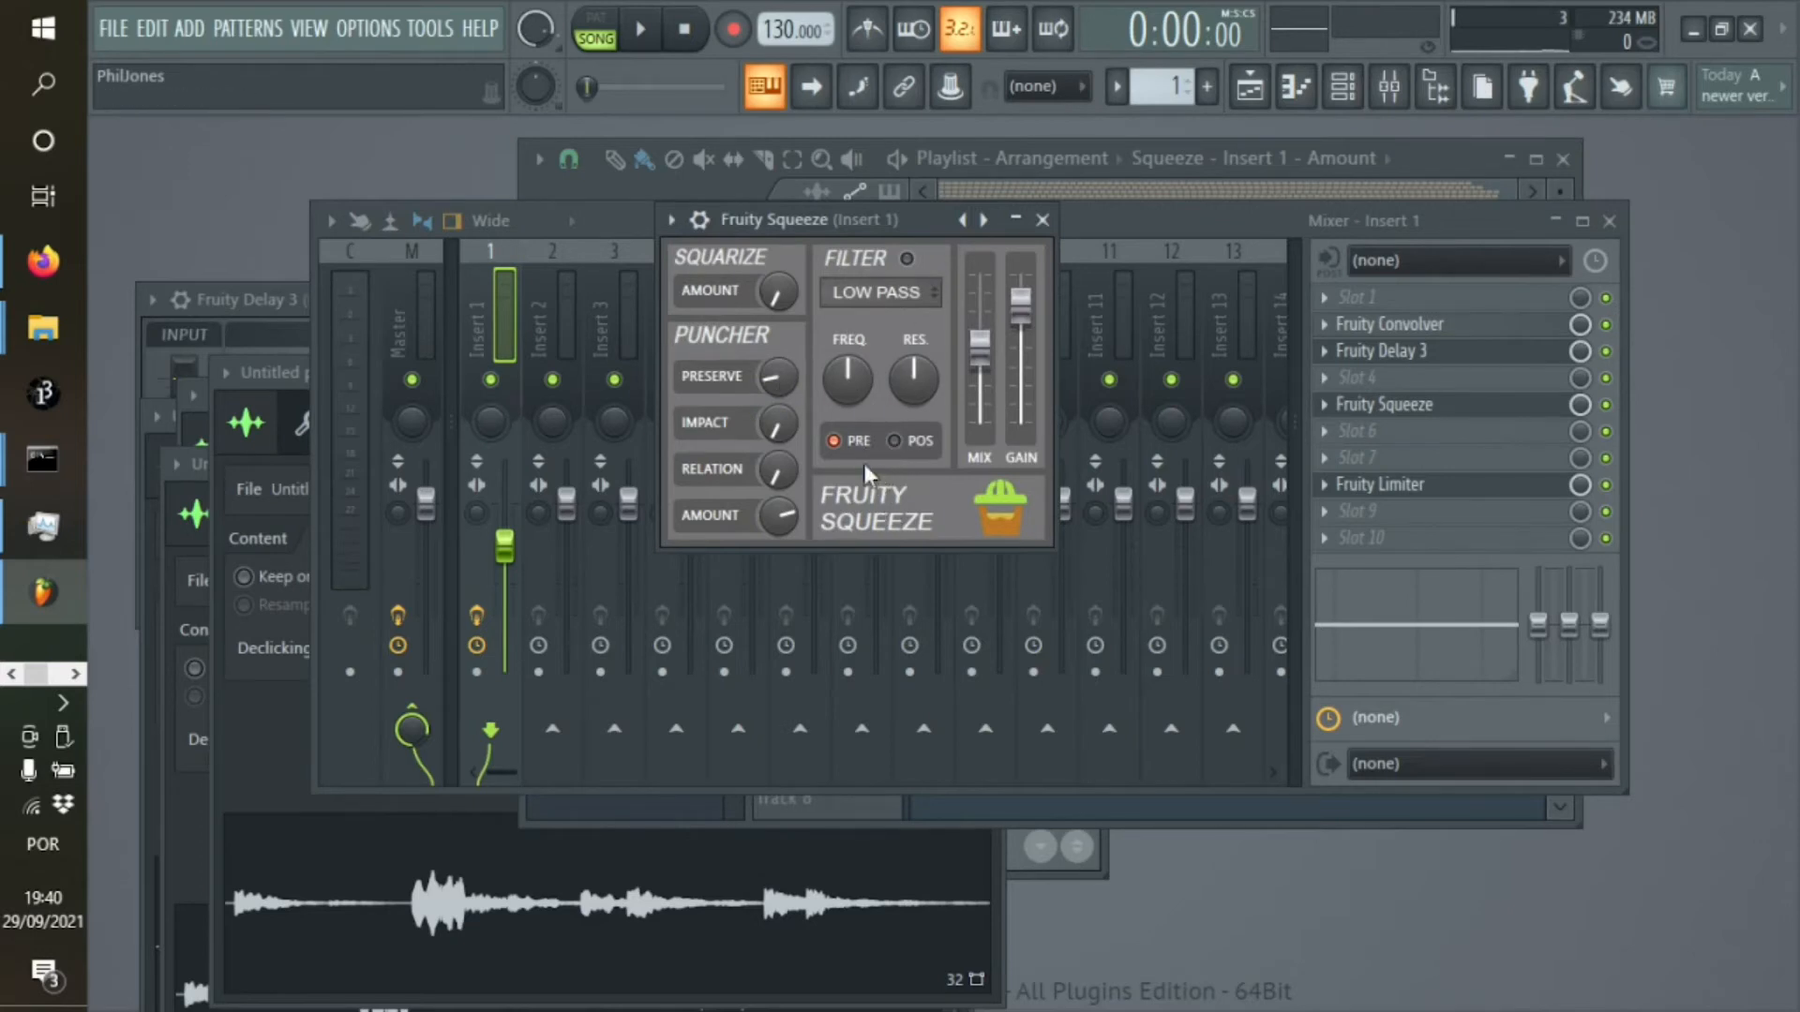
{"action": "mouse_move", "coordinate": [776, 290]}
{"action": "left_mouse_down"}
{"action": "mouse_move", "coordinate": [776, 352]}
{"action": "mouse_move", "coordinate": [775, 286]}
{"action": "left_mouse_up"}
{"action": "right_click", "coordinate": [782, 296]}
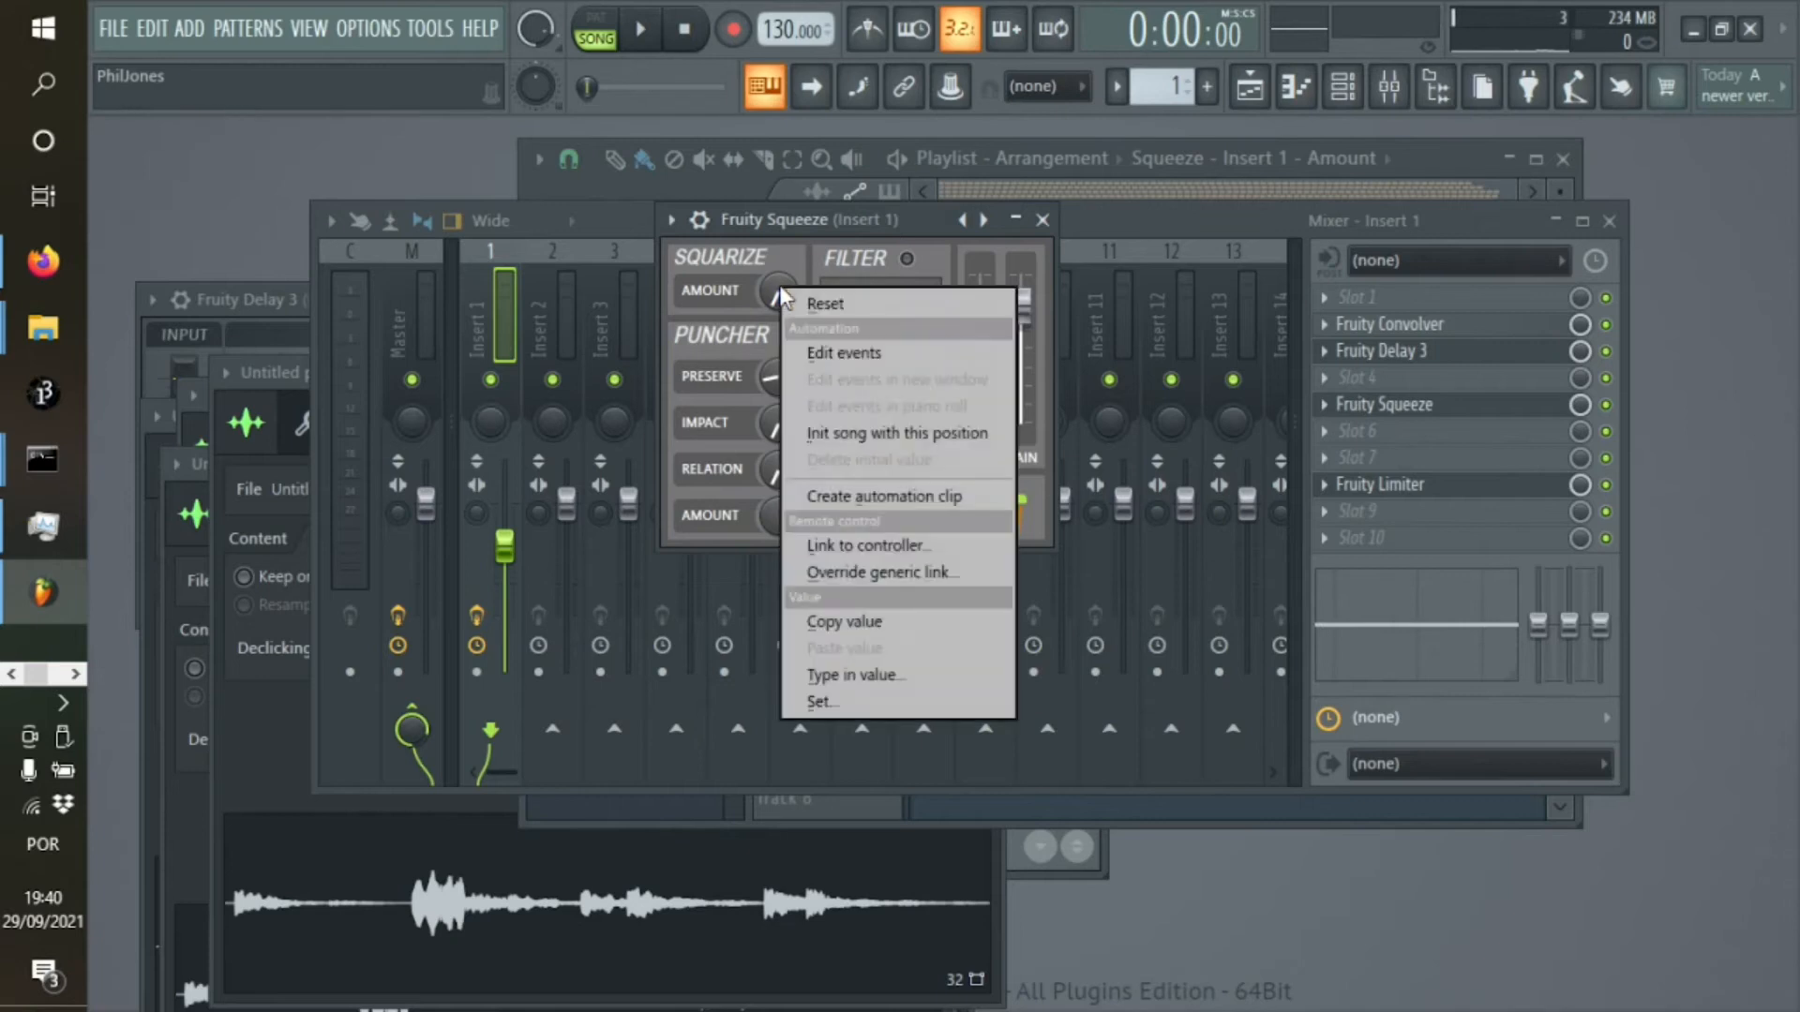
{"action": "left_click", "coordinate": [922, 542]}
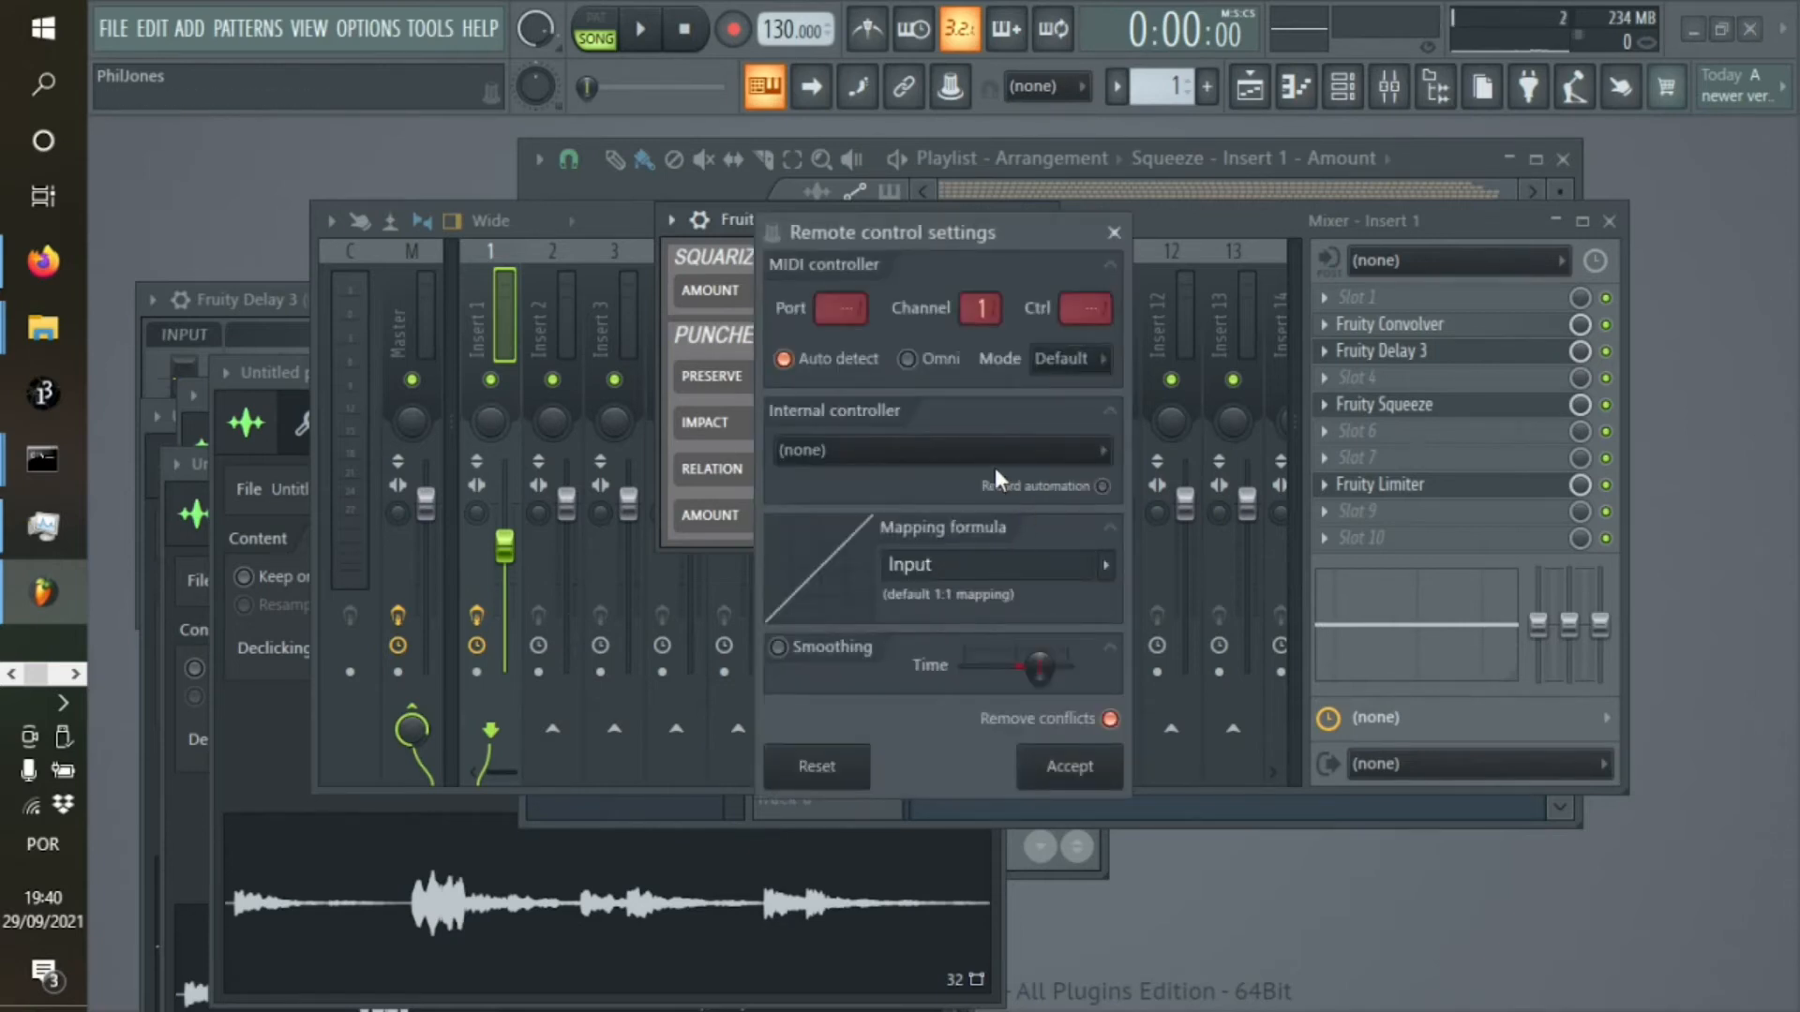
{"action": "left_click", "coordinate": [966, 459]}
{"action": "left_click", "coordinate": [954, 533]}
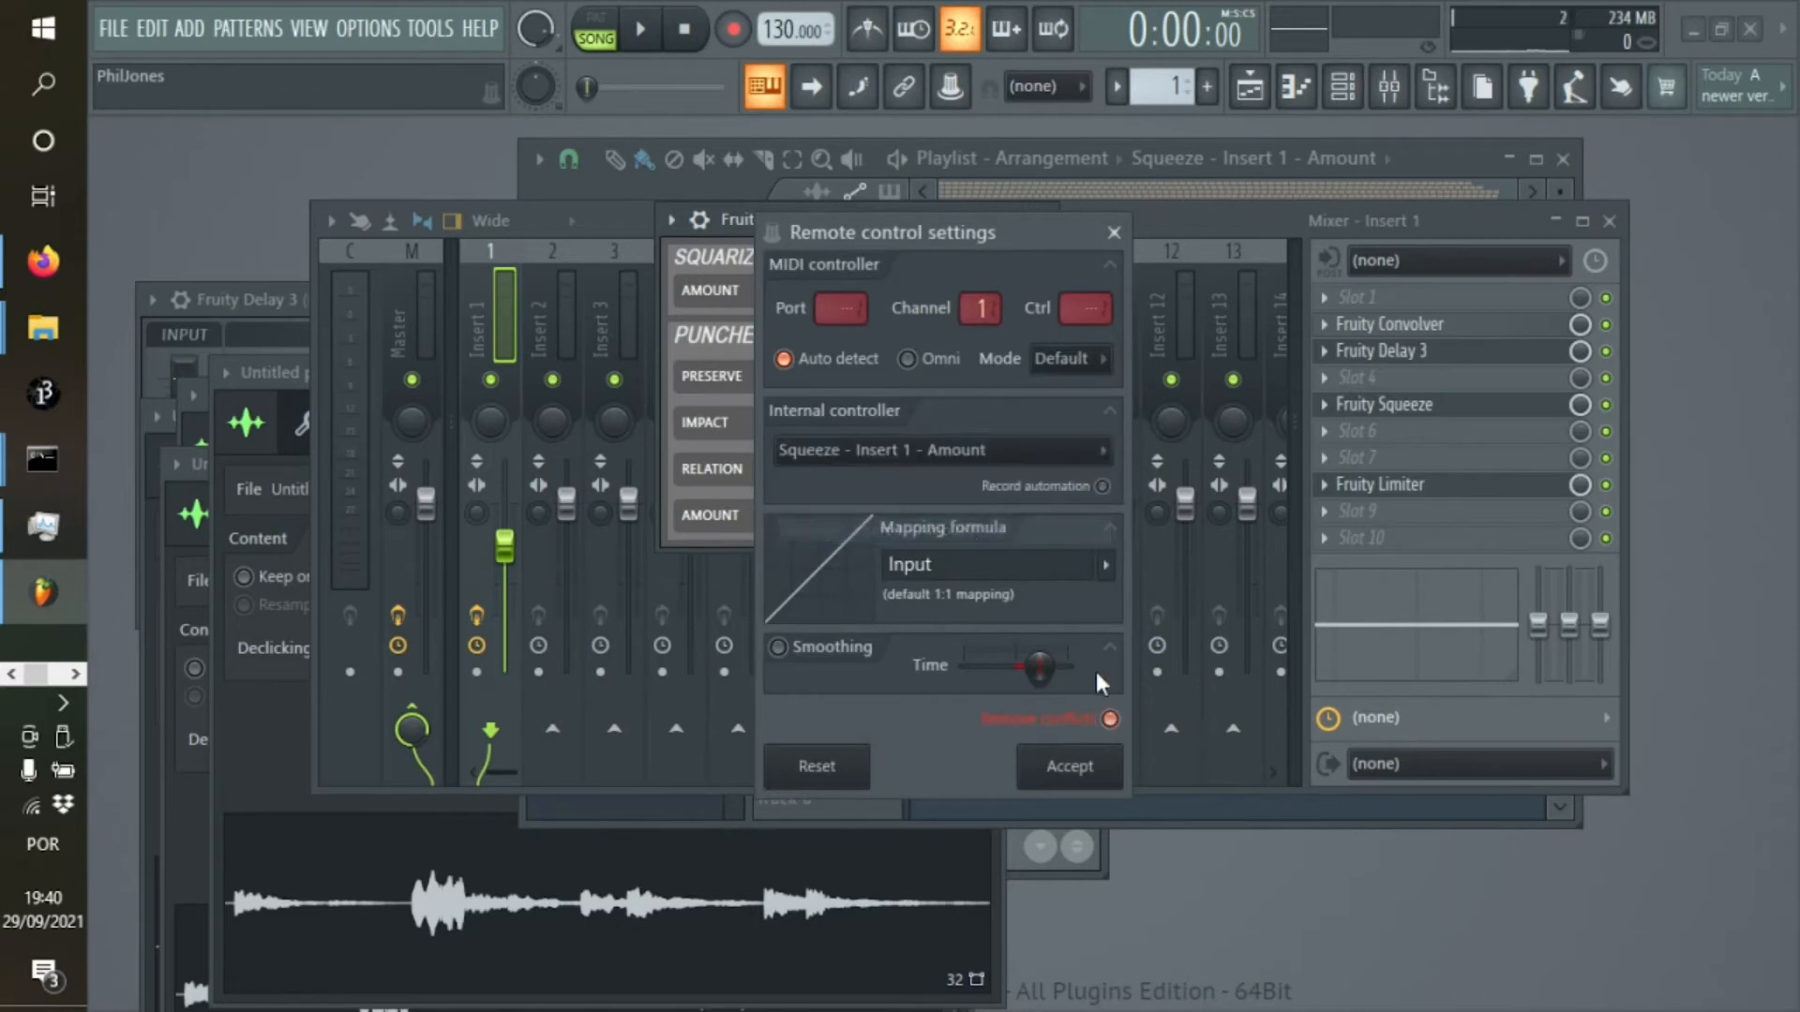
{"action": "left_click", "coordinate": [1088, 787]}
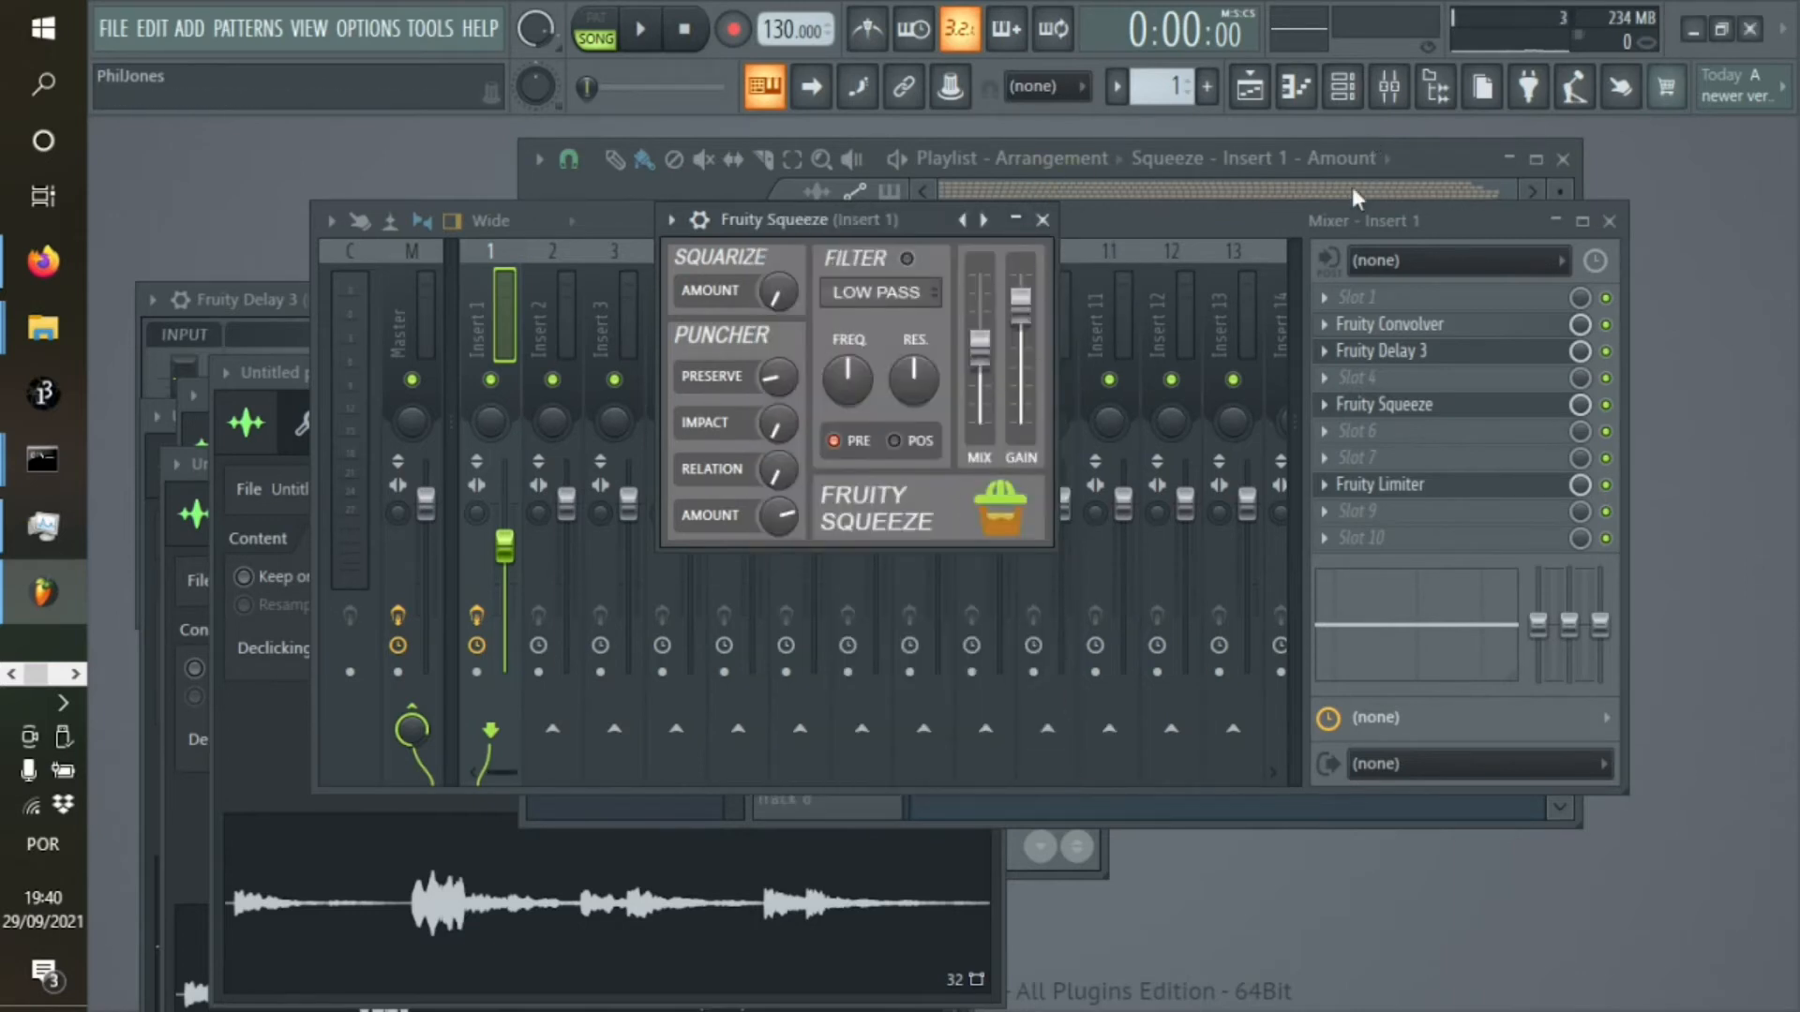
Audition the linked Squeeze automation in the playlist at about 0:51, 6:01, 12:20, 14:33 and 10:24
{"action": "left_click", "coordinate": [1249, 86]}
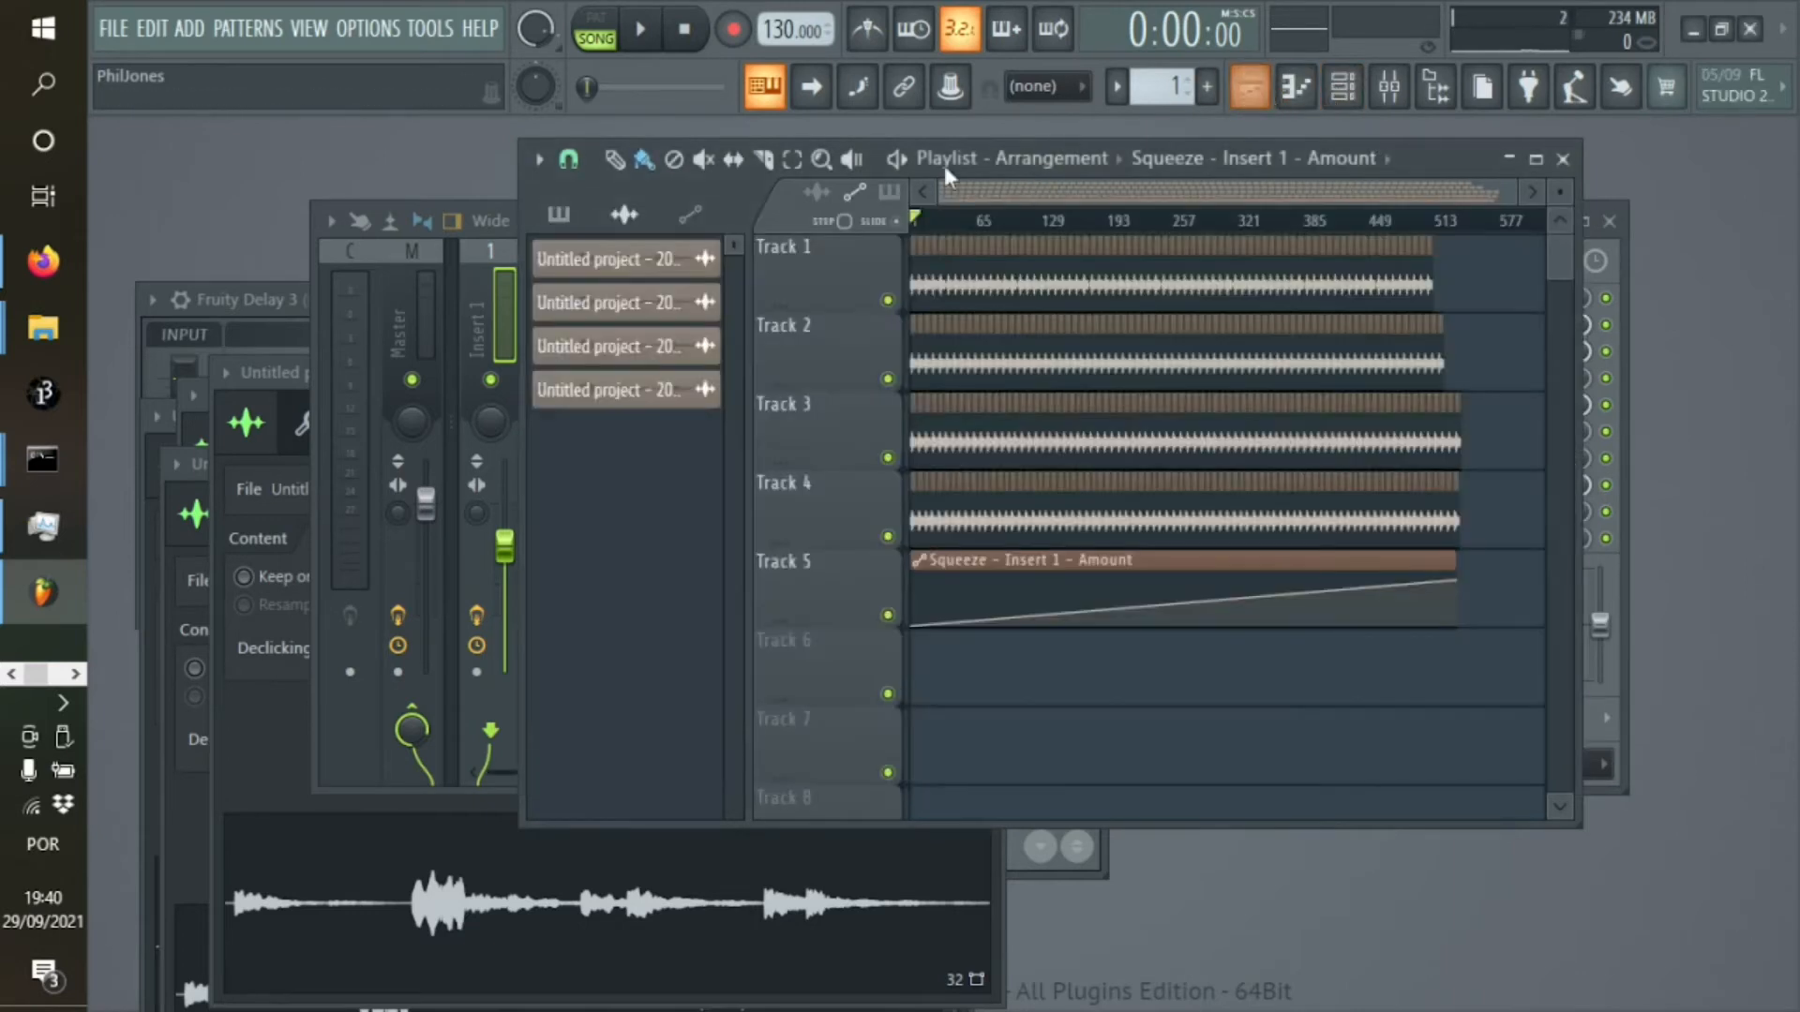
{"action": "left_click", "coordinate": [939, 222]}
{"action": "key", "text": "space"}
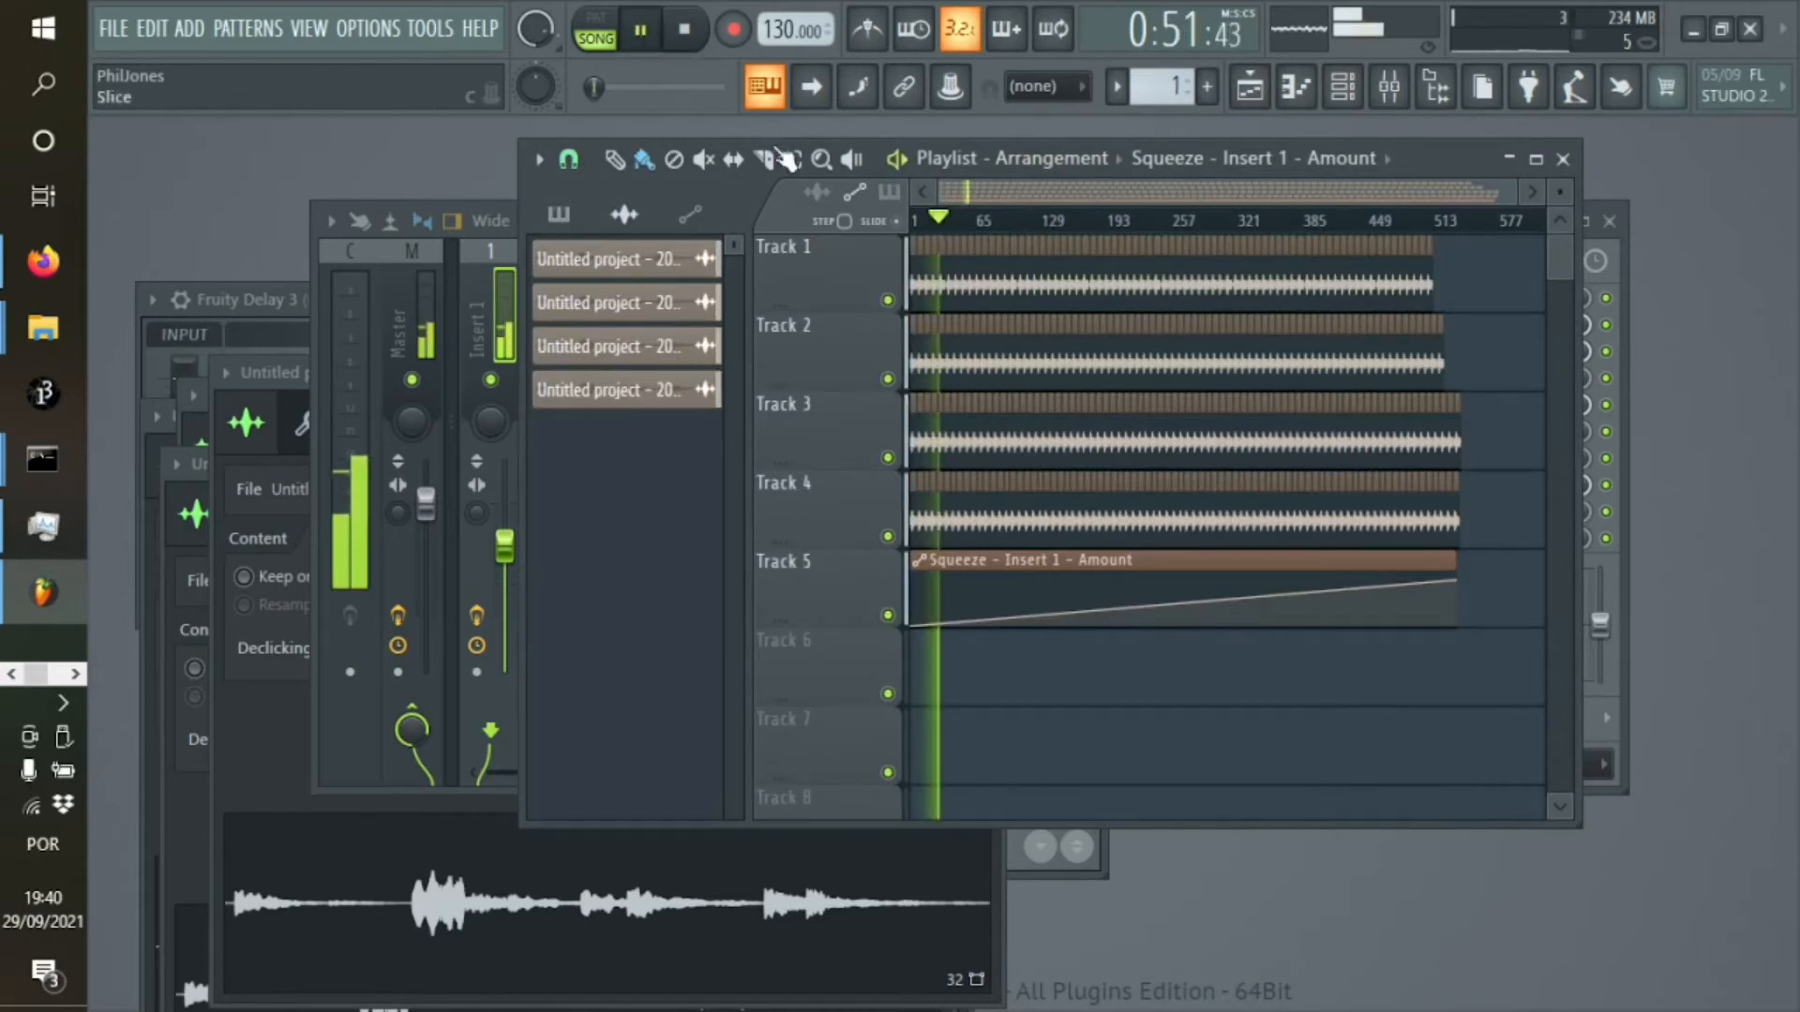
{"action": "left_click", "coordinate": [1106, 223]}
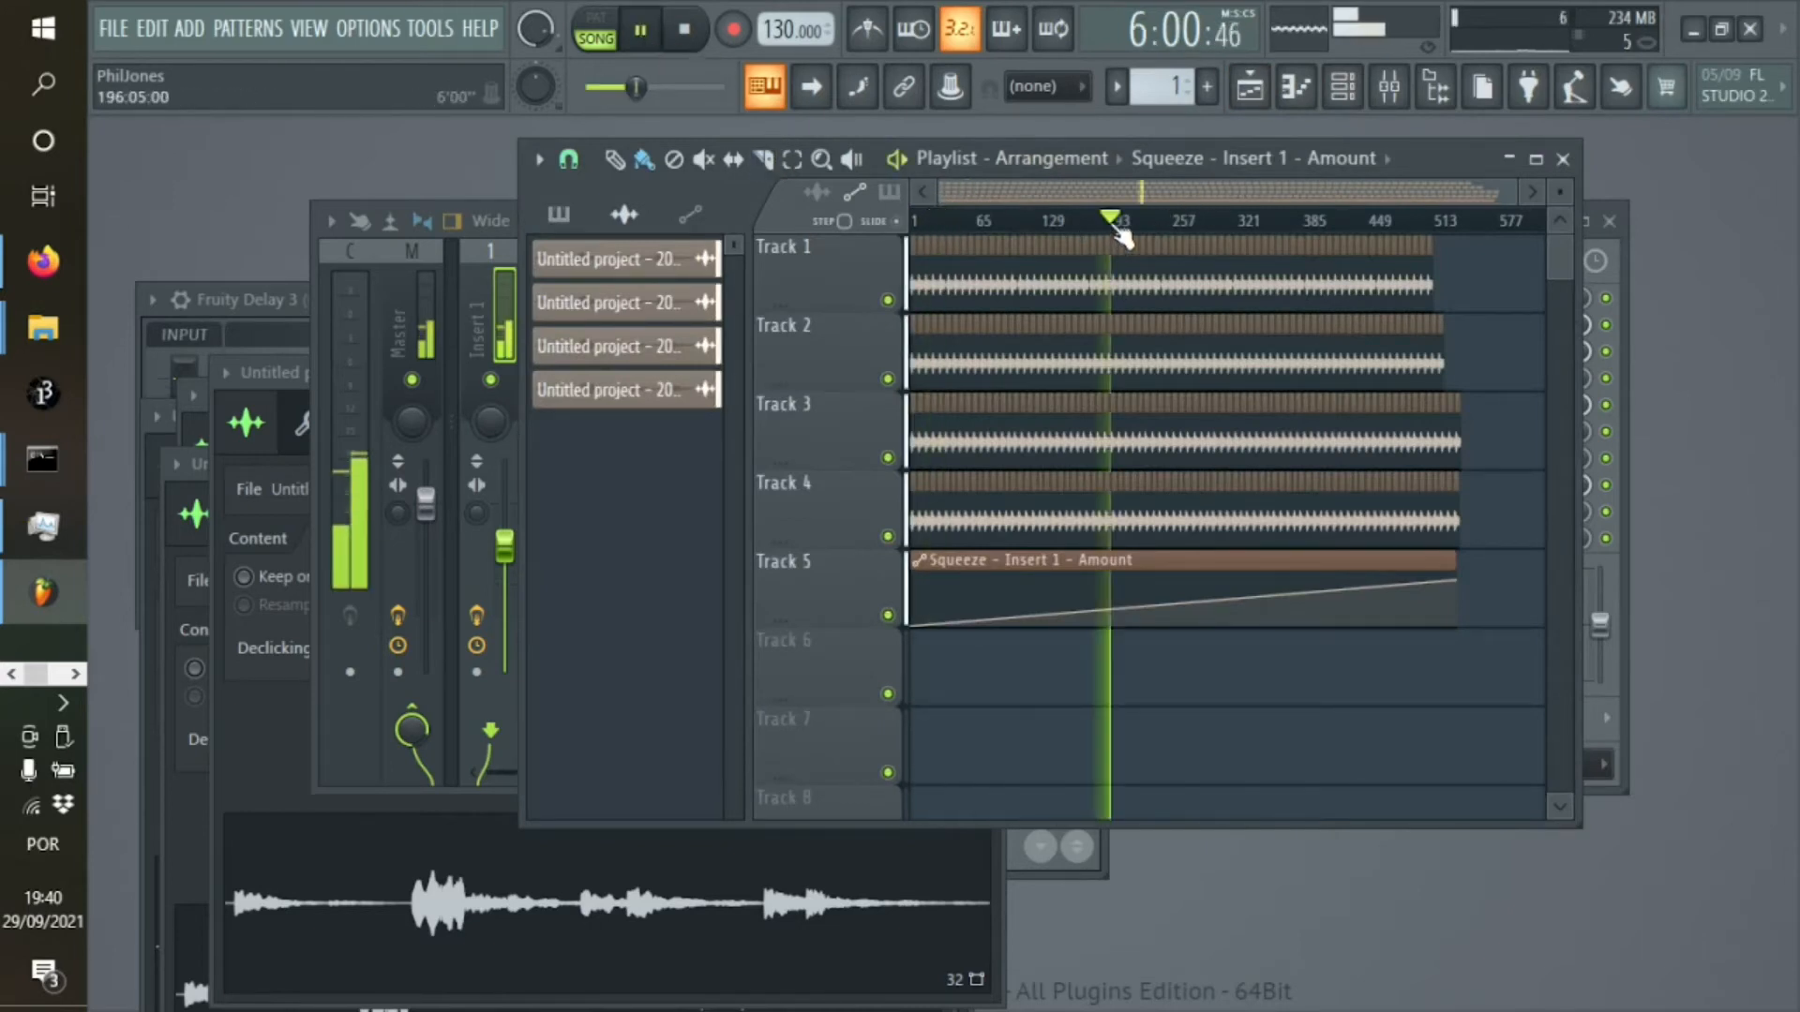
{"action": "left_click", "coordinate": [1317, 223]}
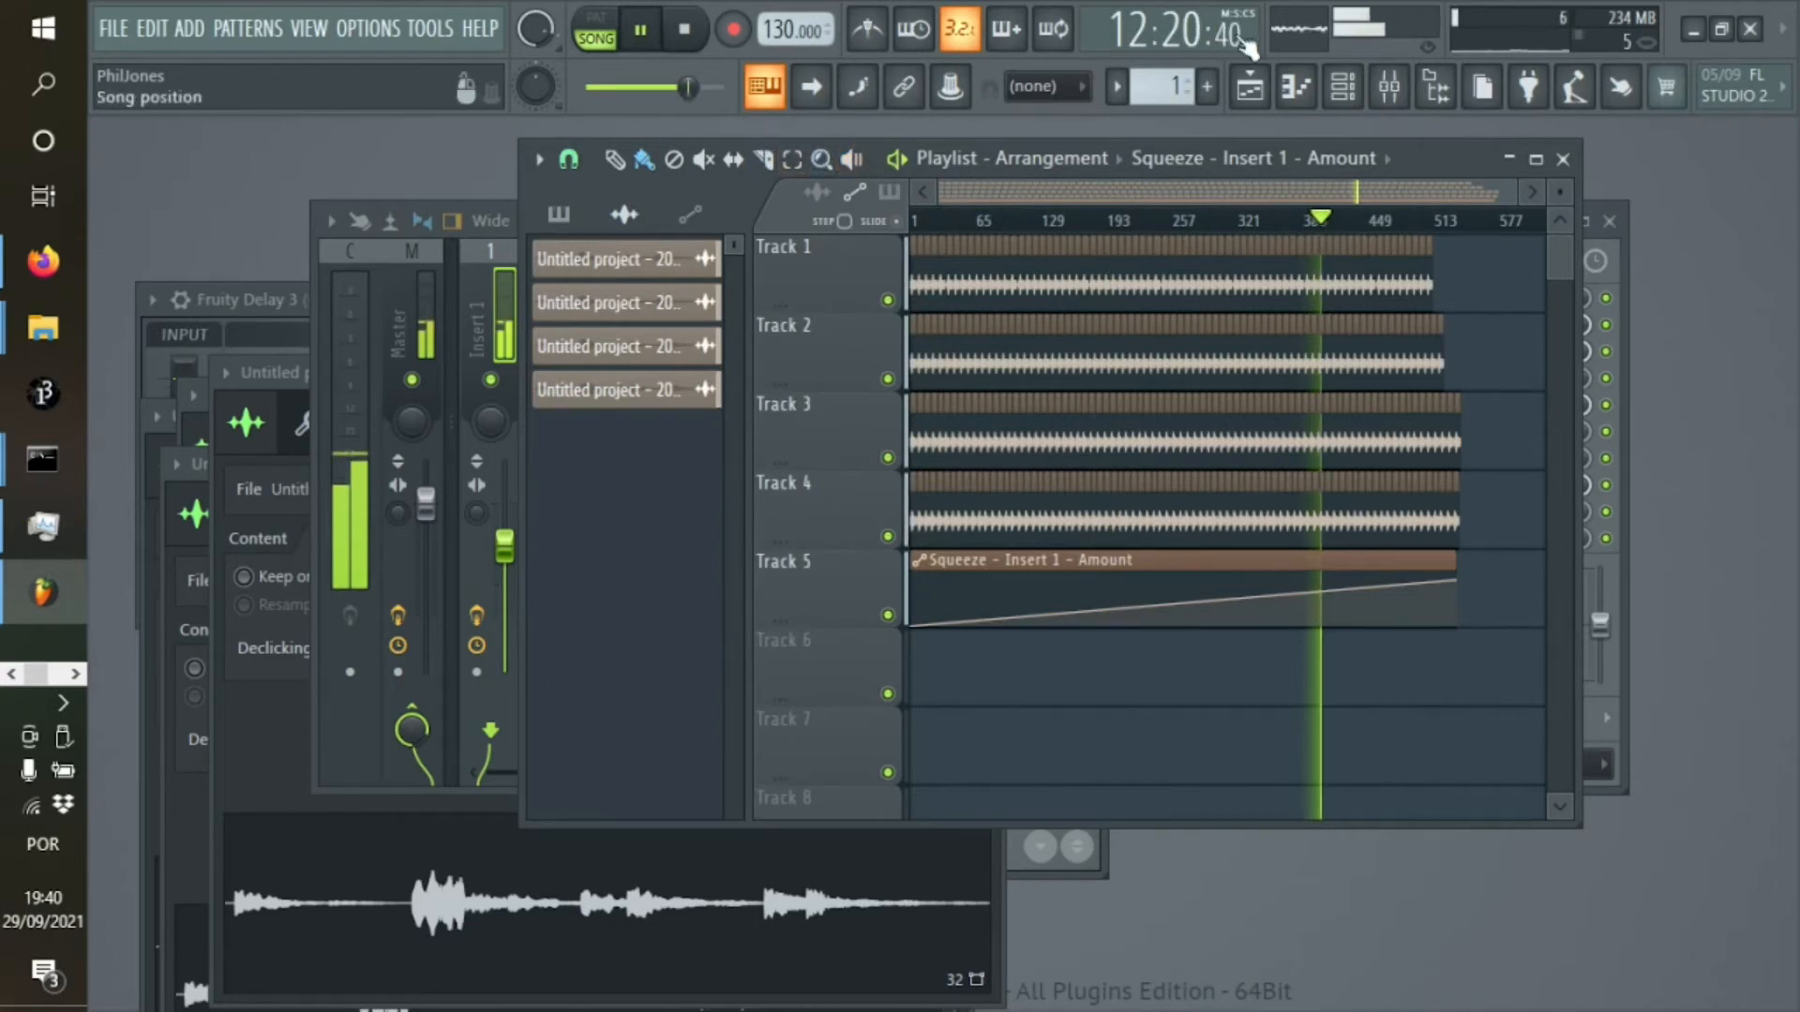
{"action": "left_click", "coordinate": [1393, 223]}
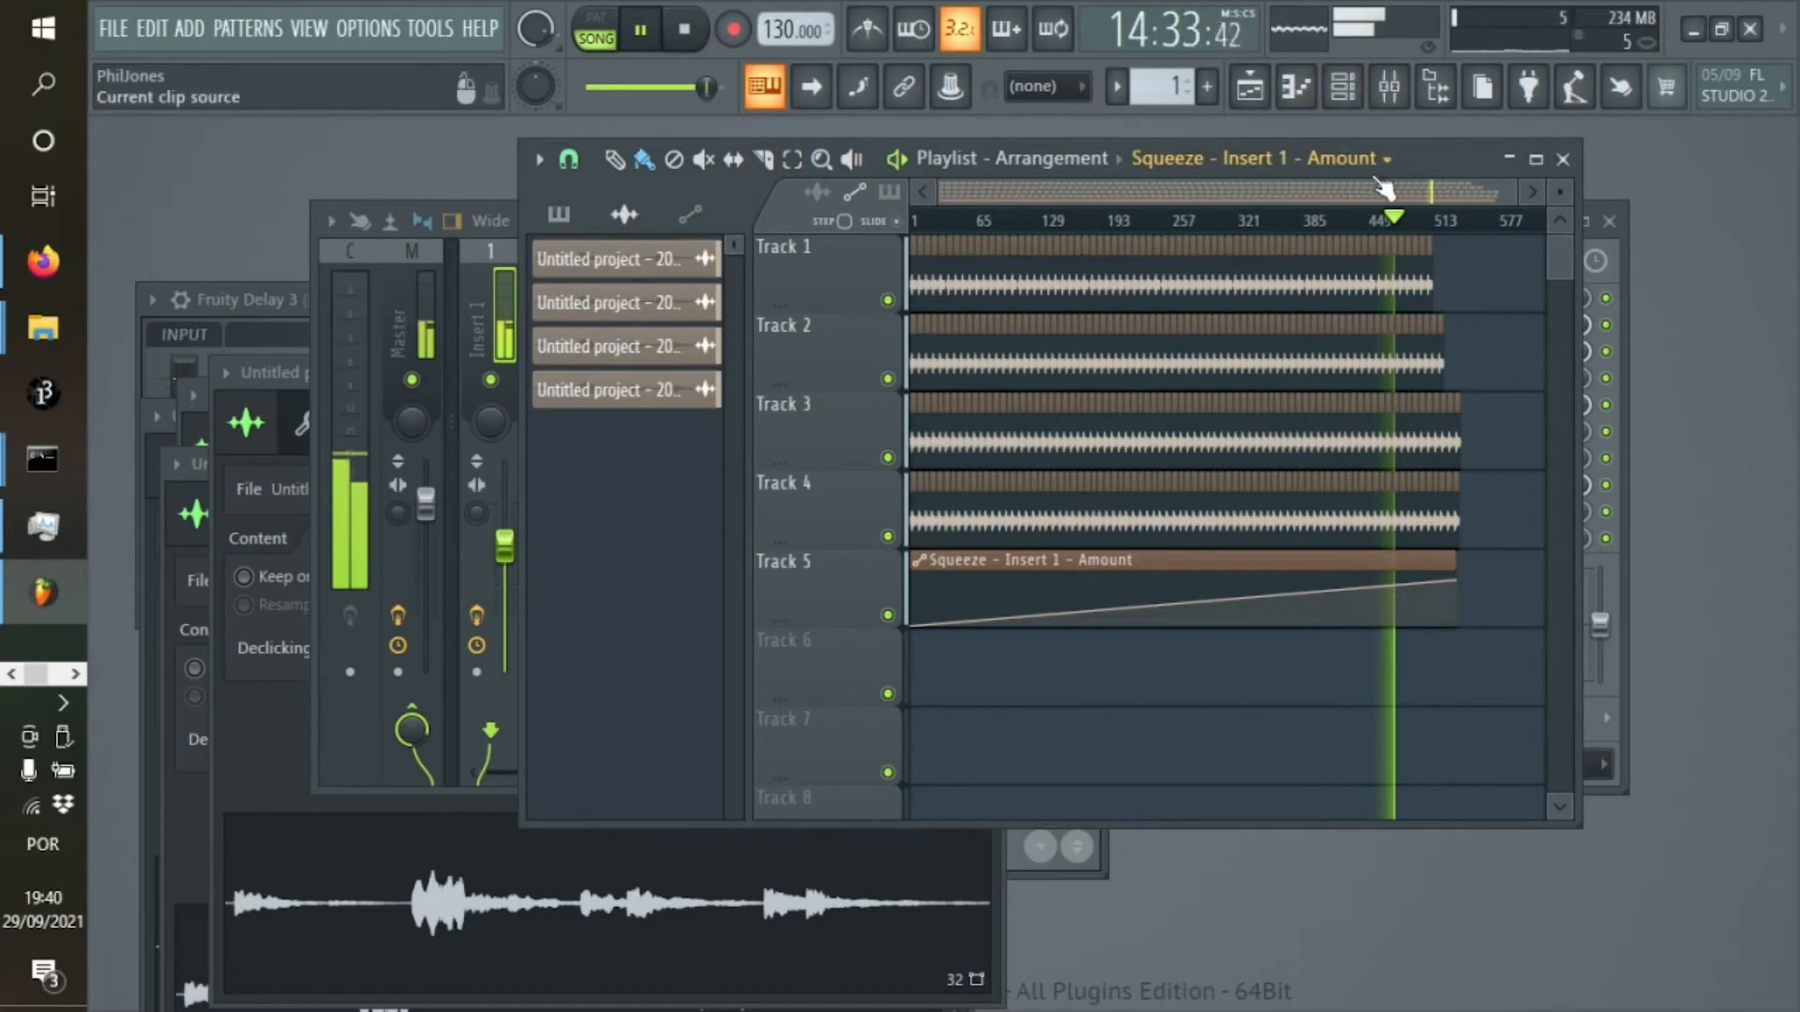
{"action": "left_click", "coordinate": [1256, 222]}
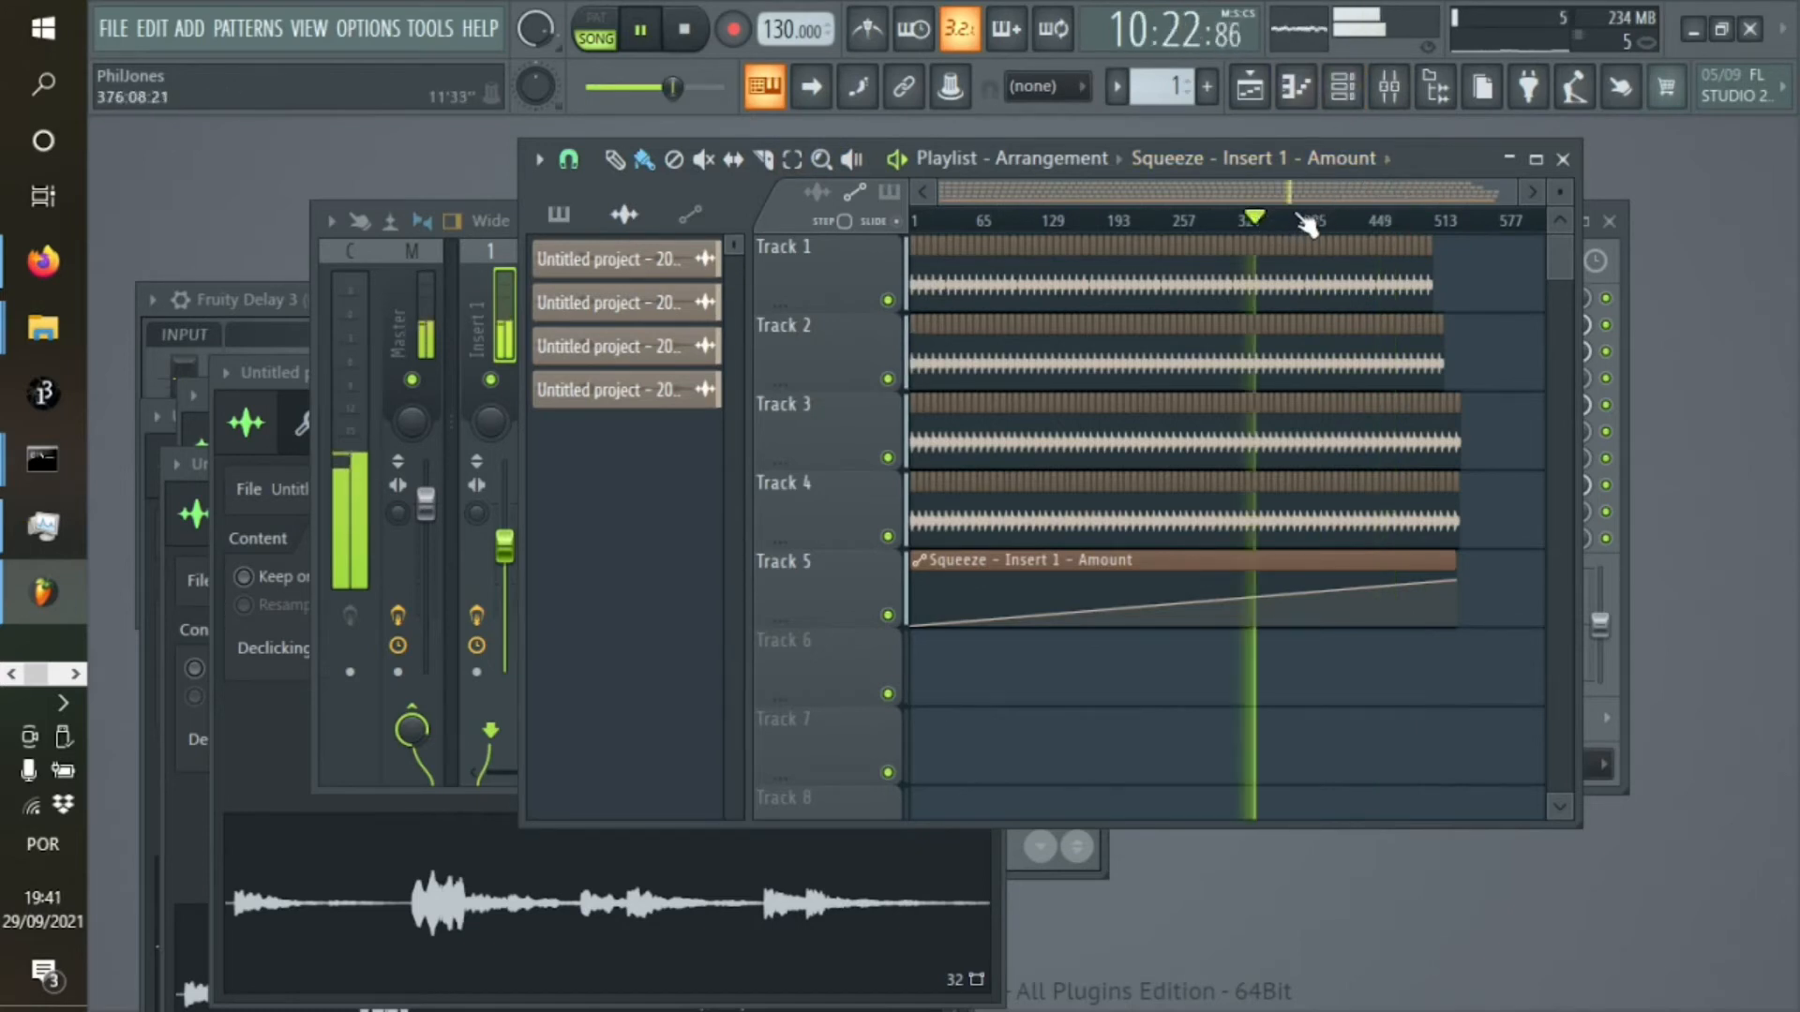
{"action": "left_click", "coordinate": [685, 32]}
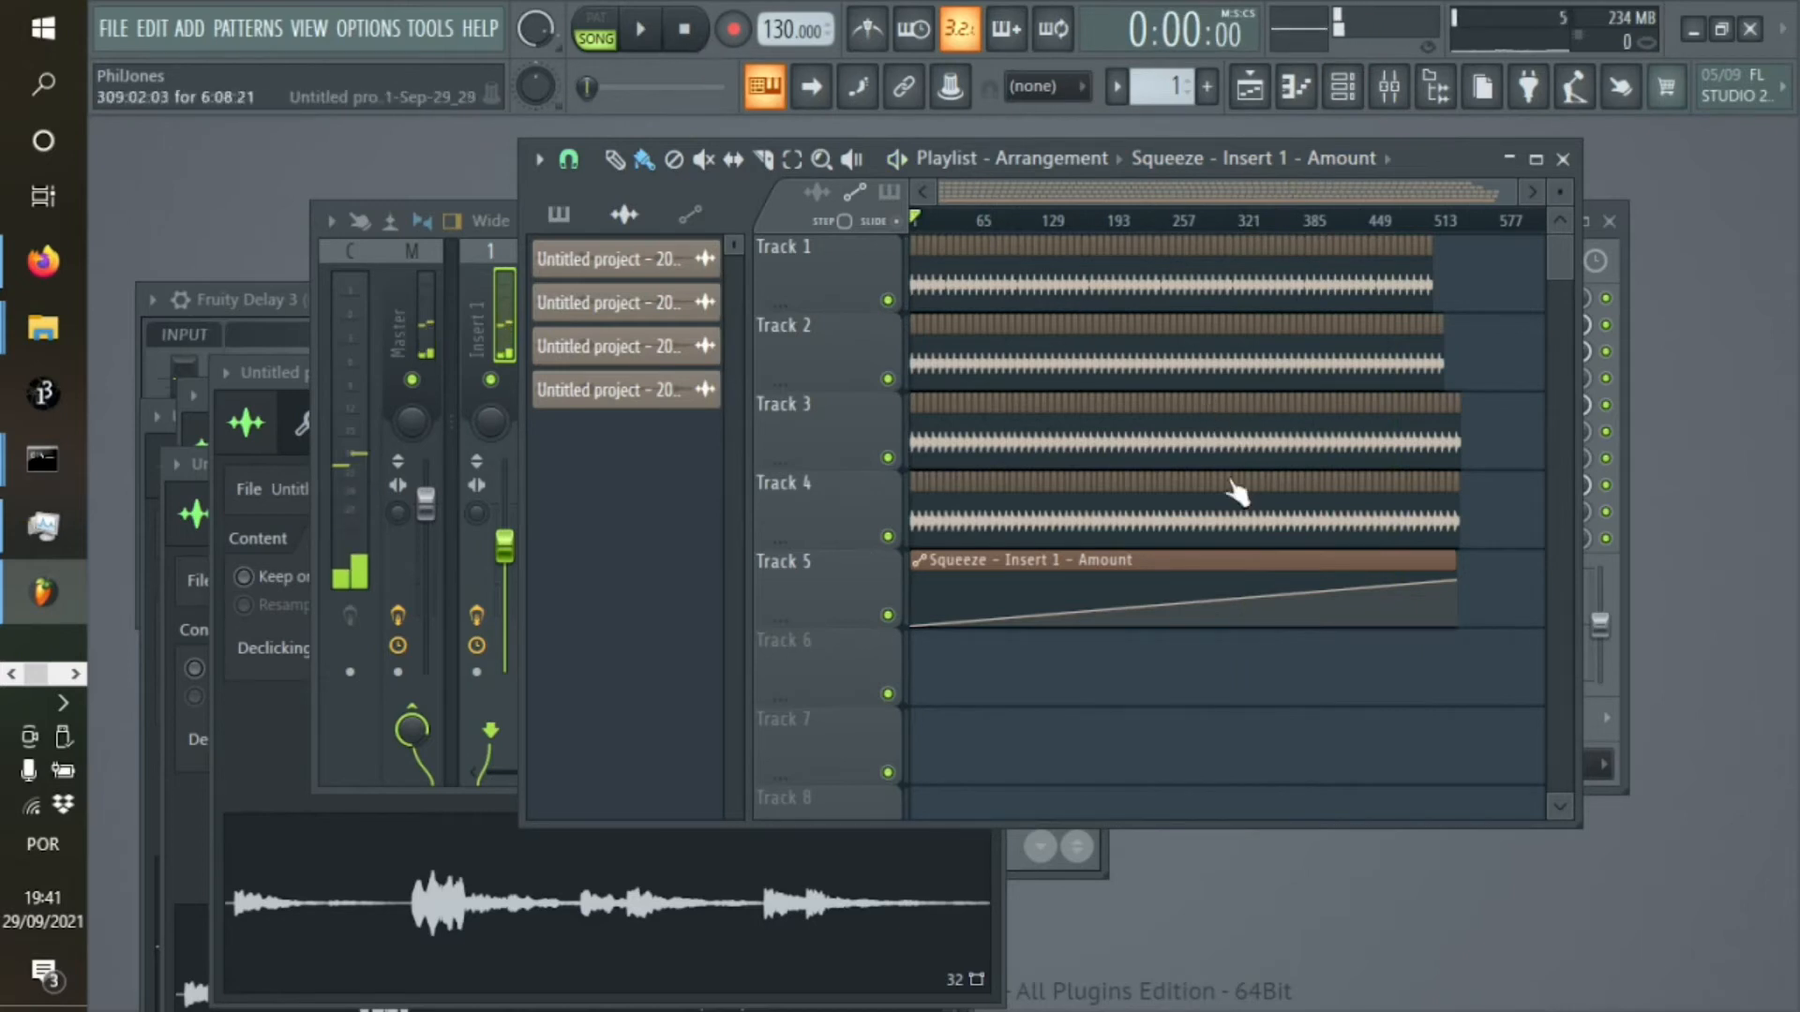
Try a higher Puncher impact in Fruity Squeeze and play the song briefly from the start
{"action": "left_click", "coordinate": [1342, 86]}
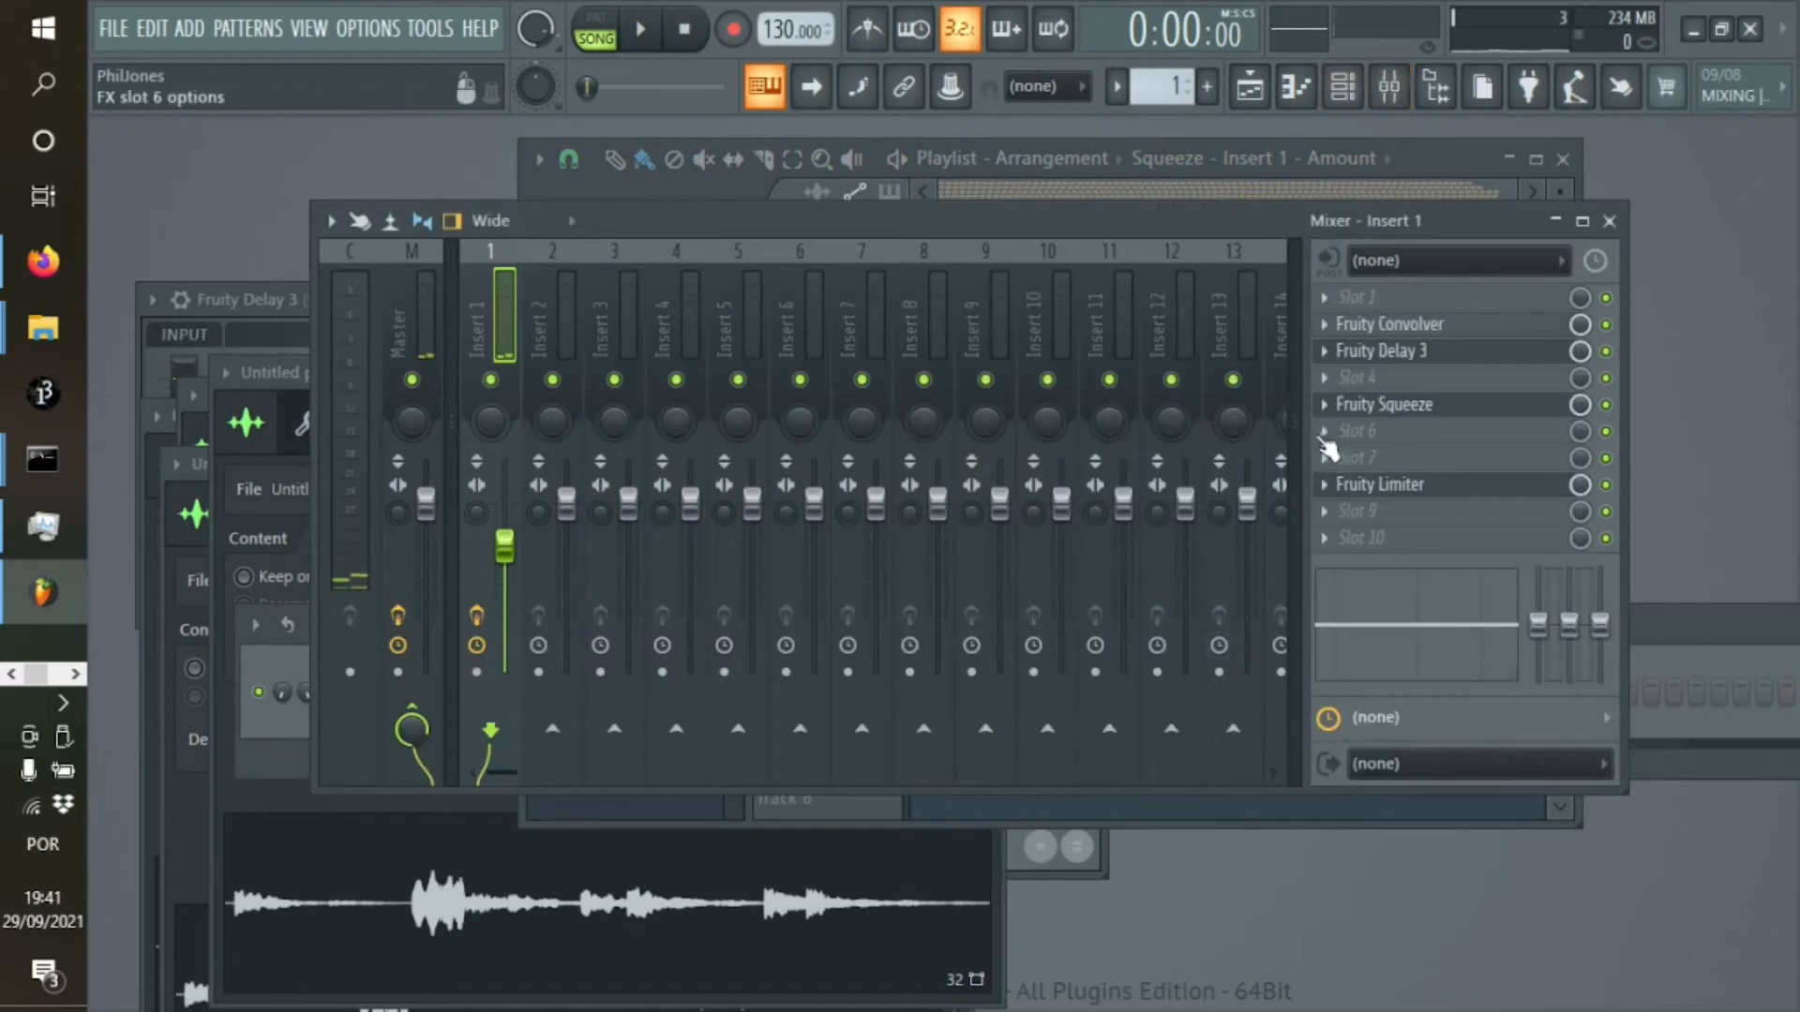
{"action": "left_click", "coordinate": [1383, 404]}
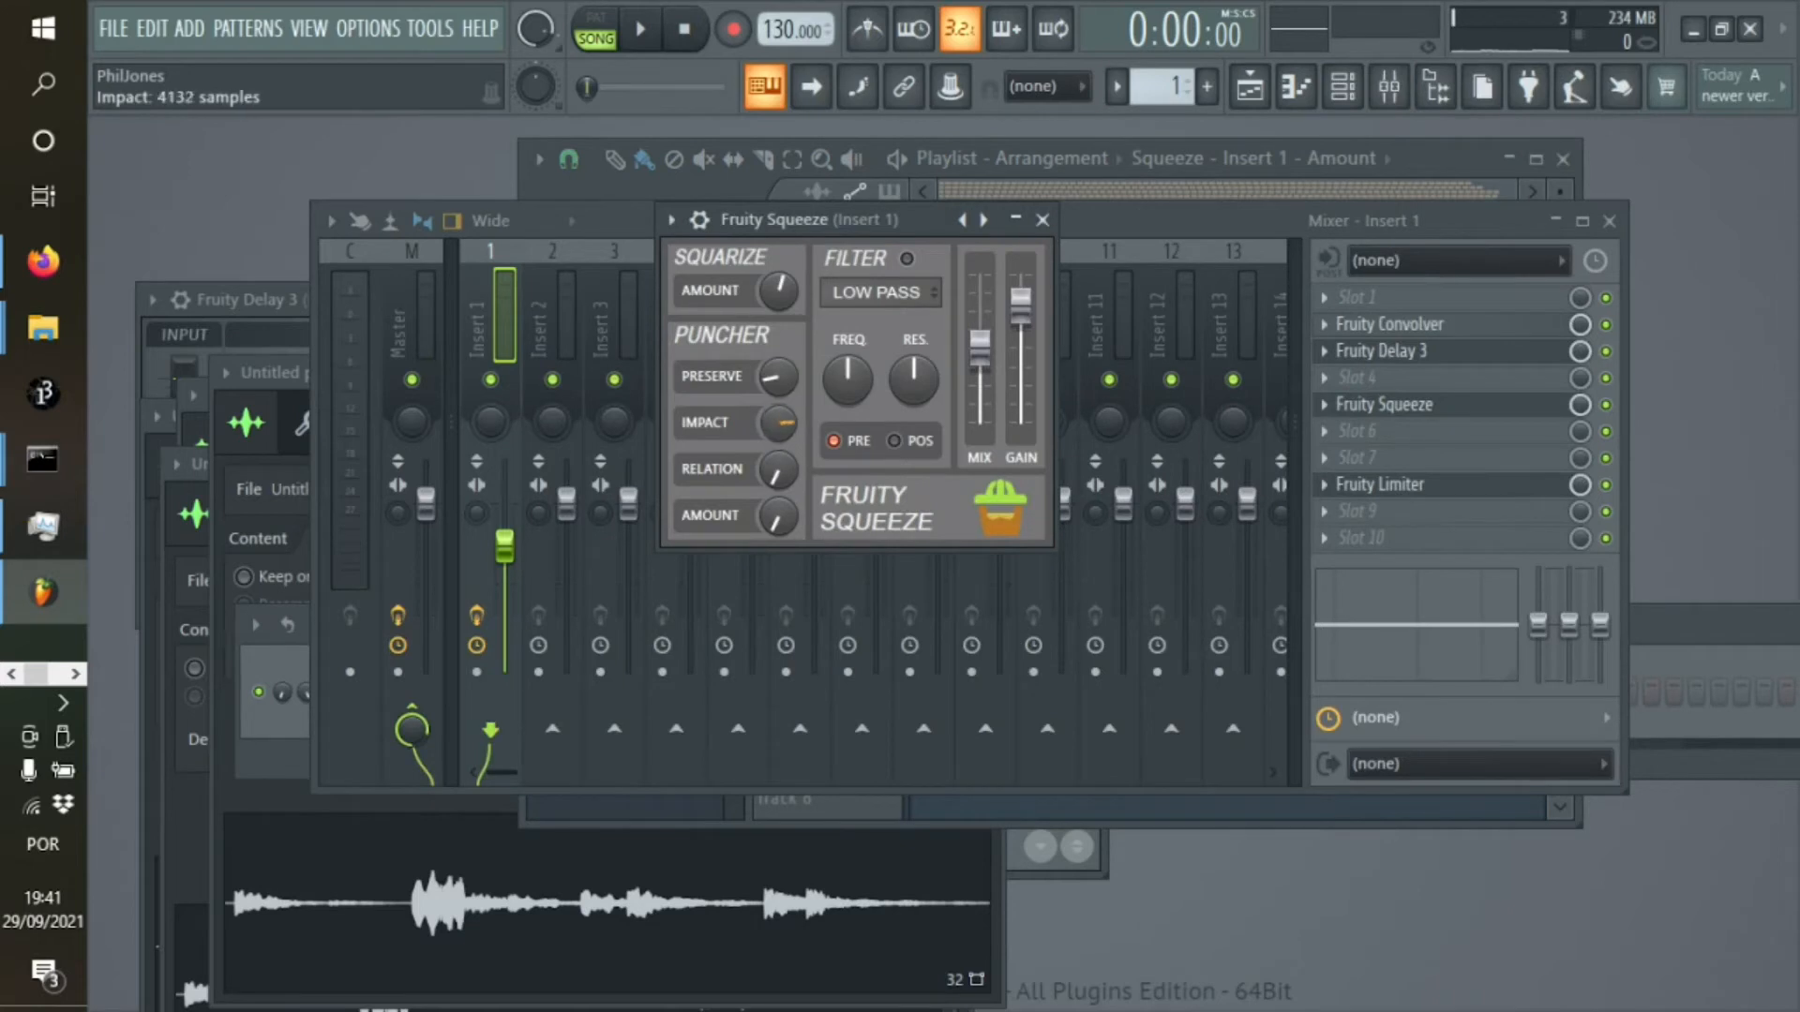
{"action": "left_click", "coordinate": [640, 29]}
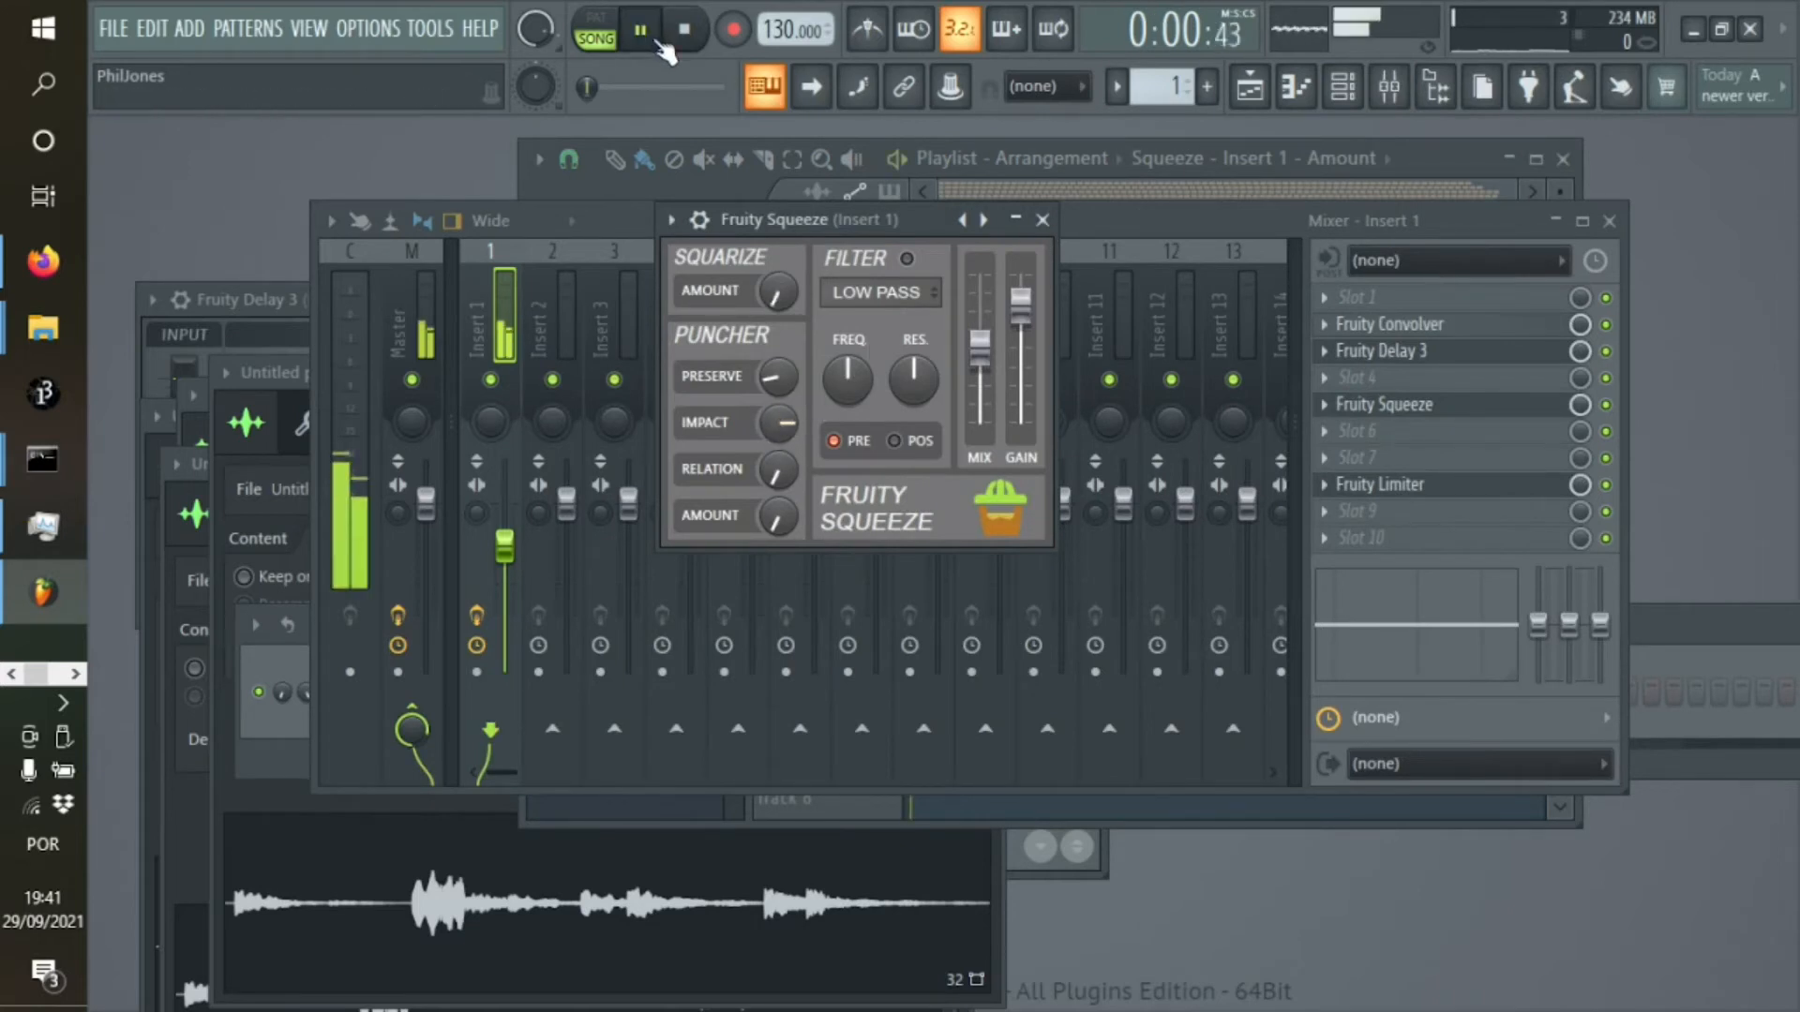
{"action": "left_click", "coordinate": [1206, 212]}
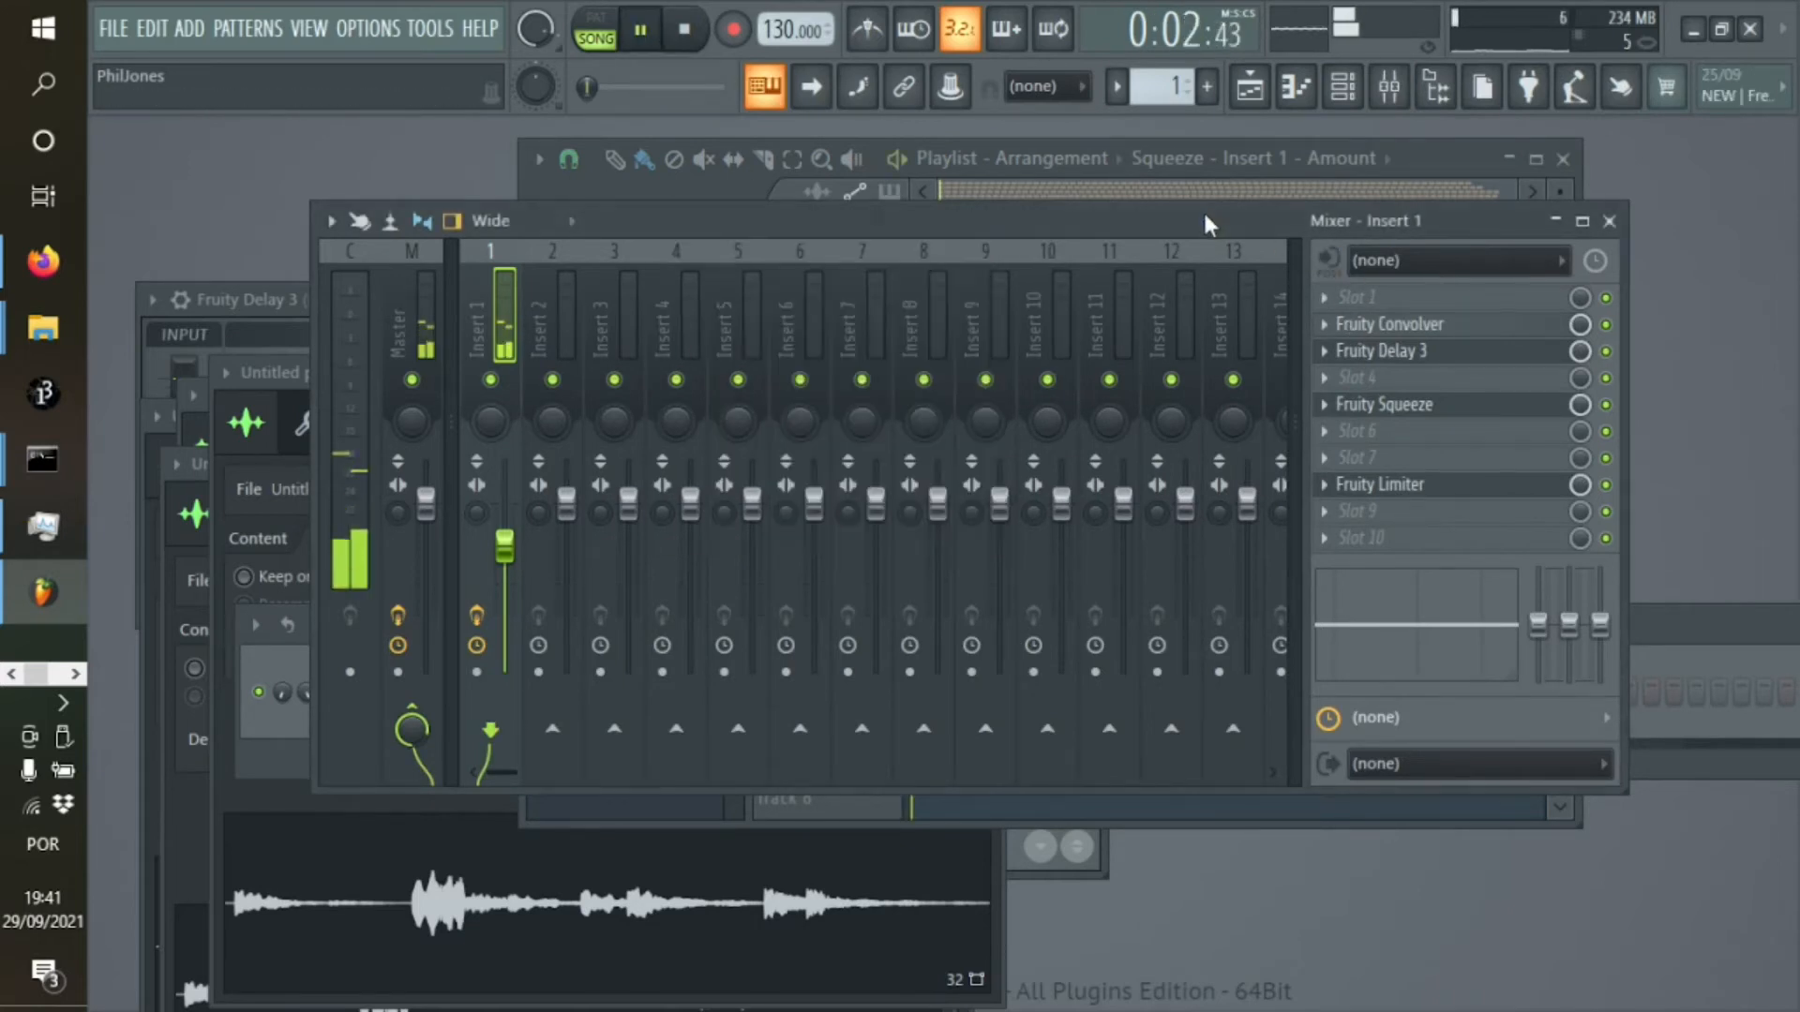
{"action": "key", "text": "space"}
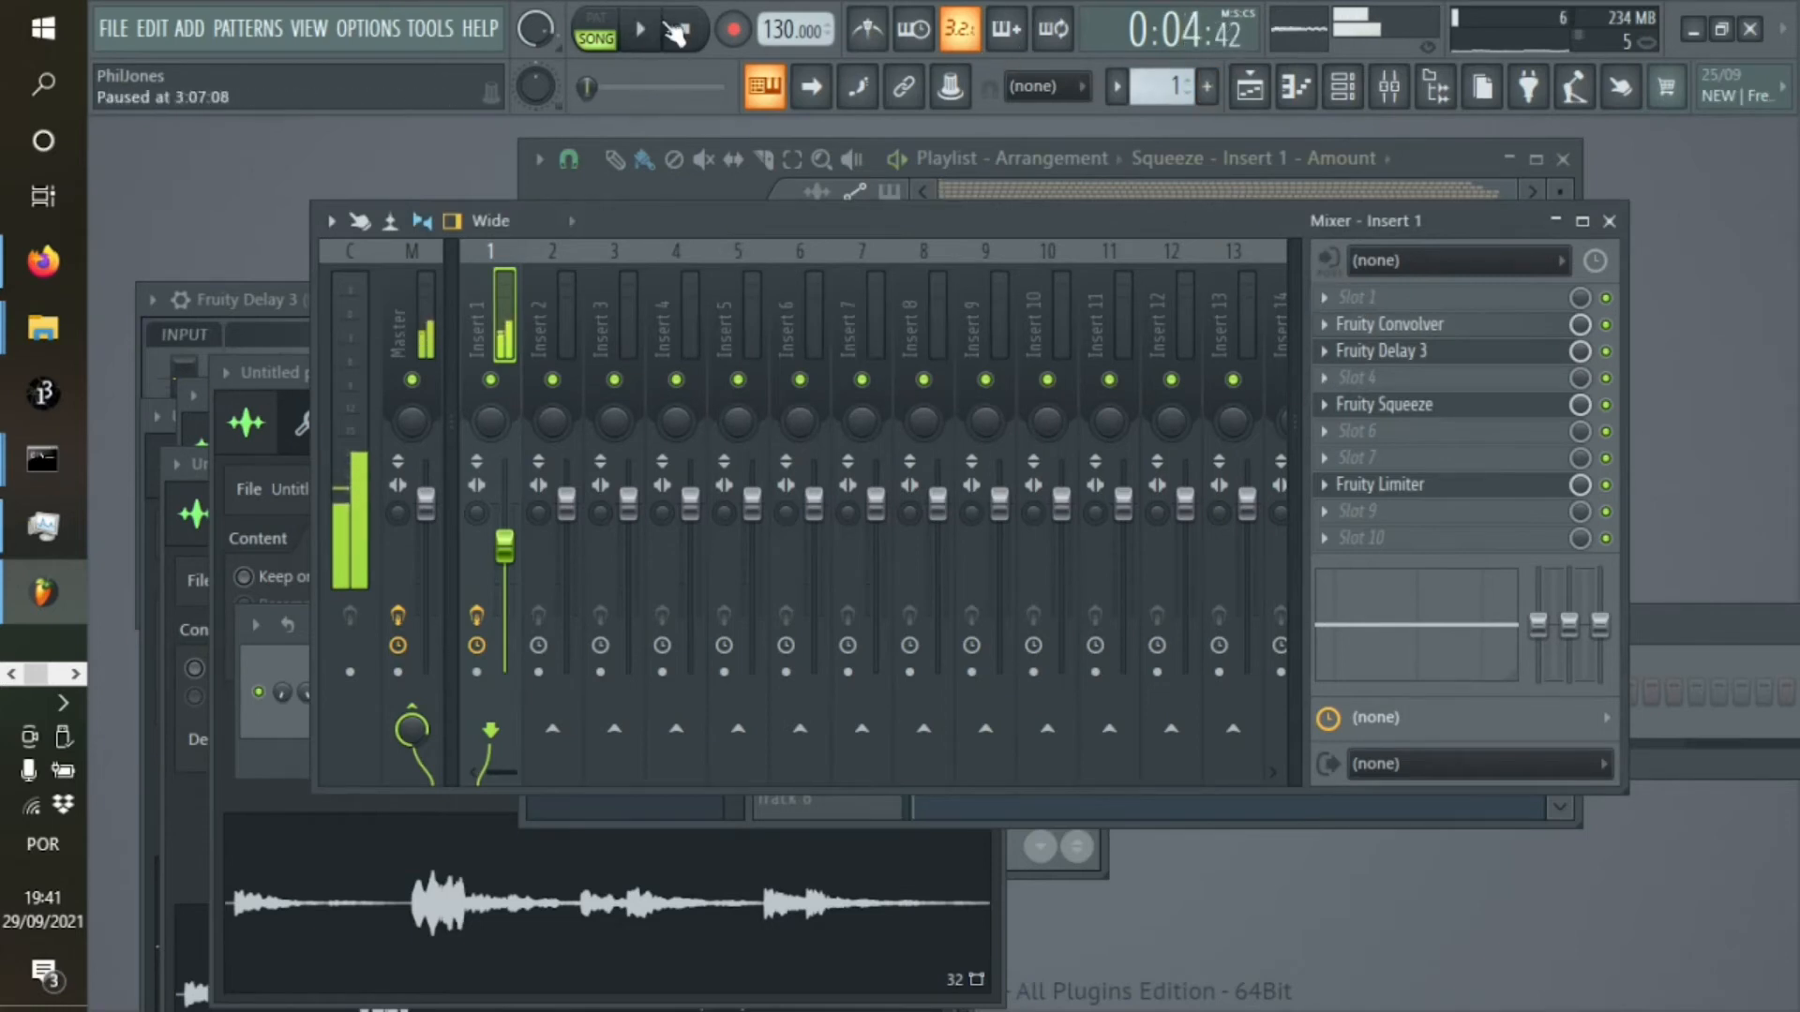
Create an automation clip for the Puncher impact of Fruity Squeeze on Insert 1
{"action": "left_click", "coordinate": [1342, 87]}
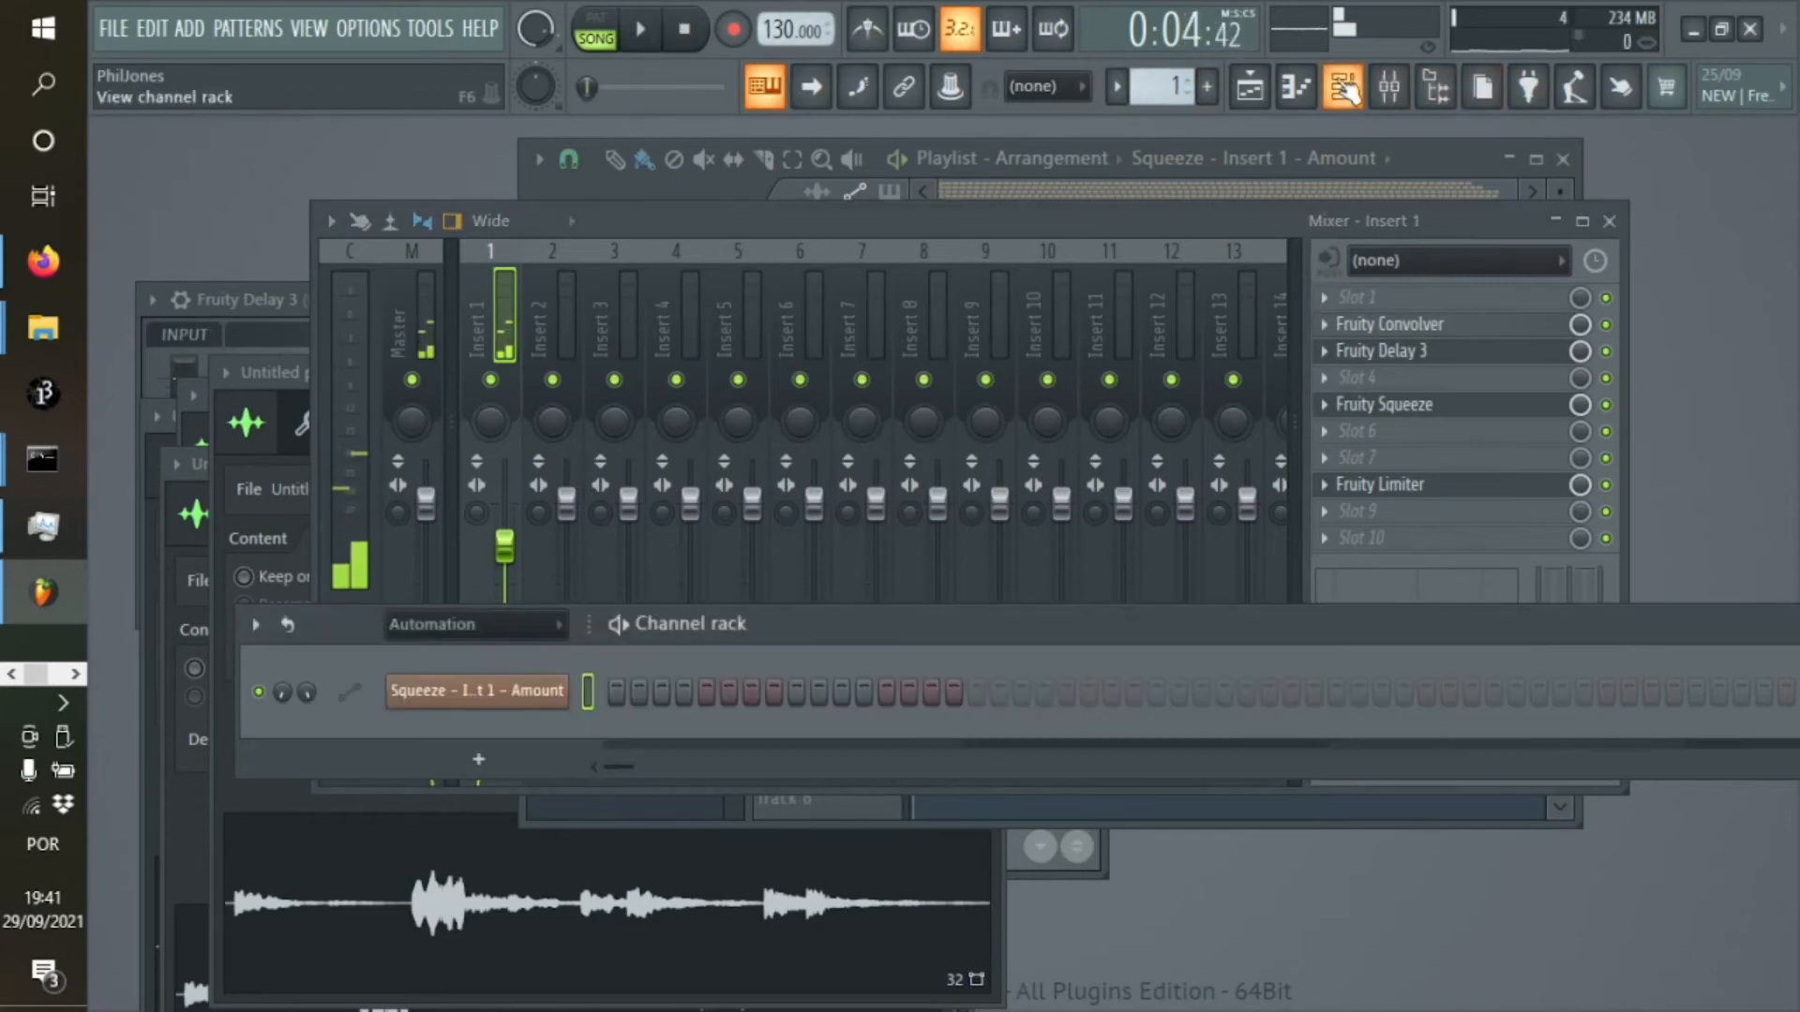
{"action": "left_click", "coordinate": [1429, 413]}
{"action": "left_click", "coordinate": [1432, 417]}
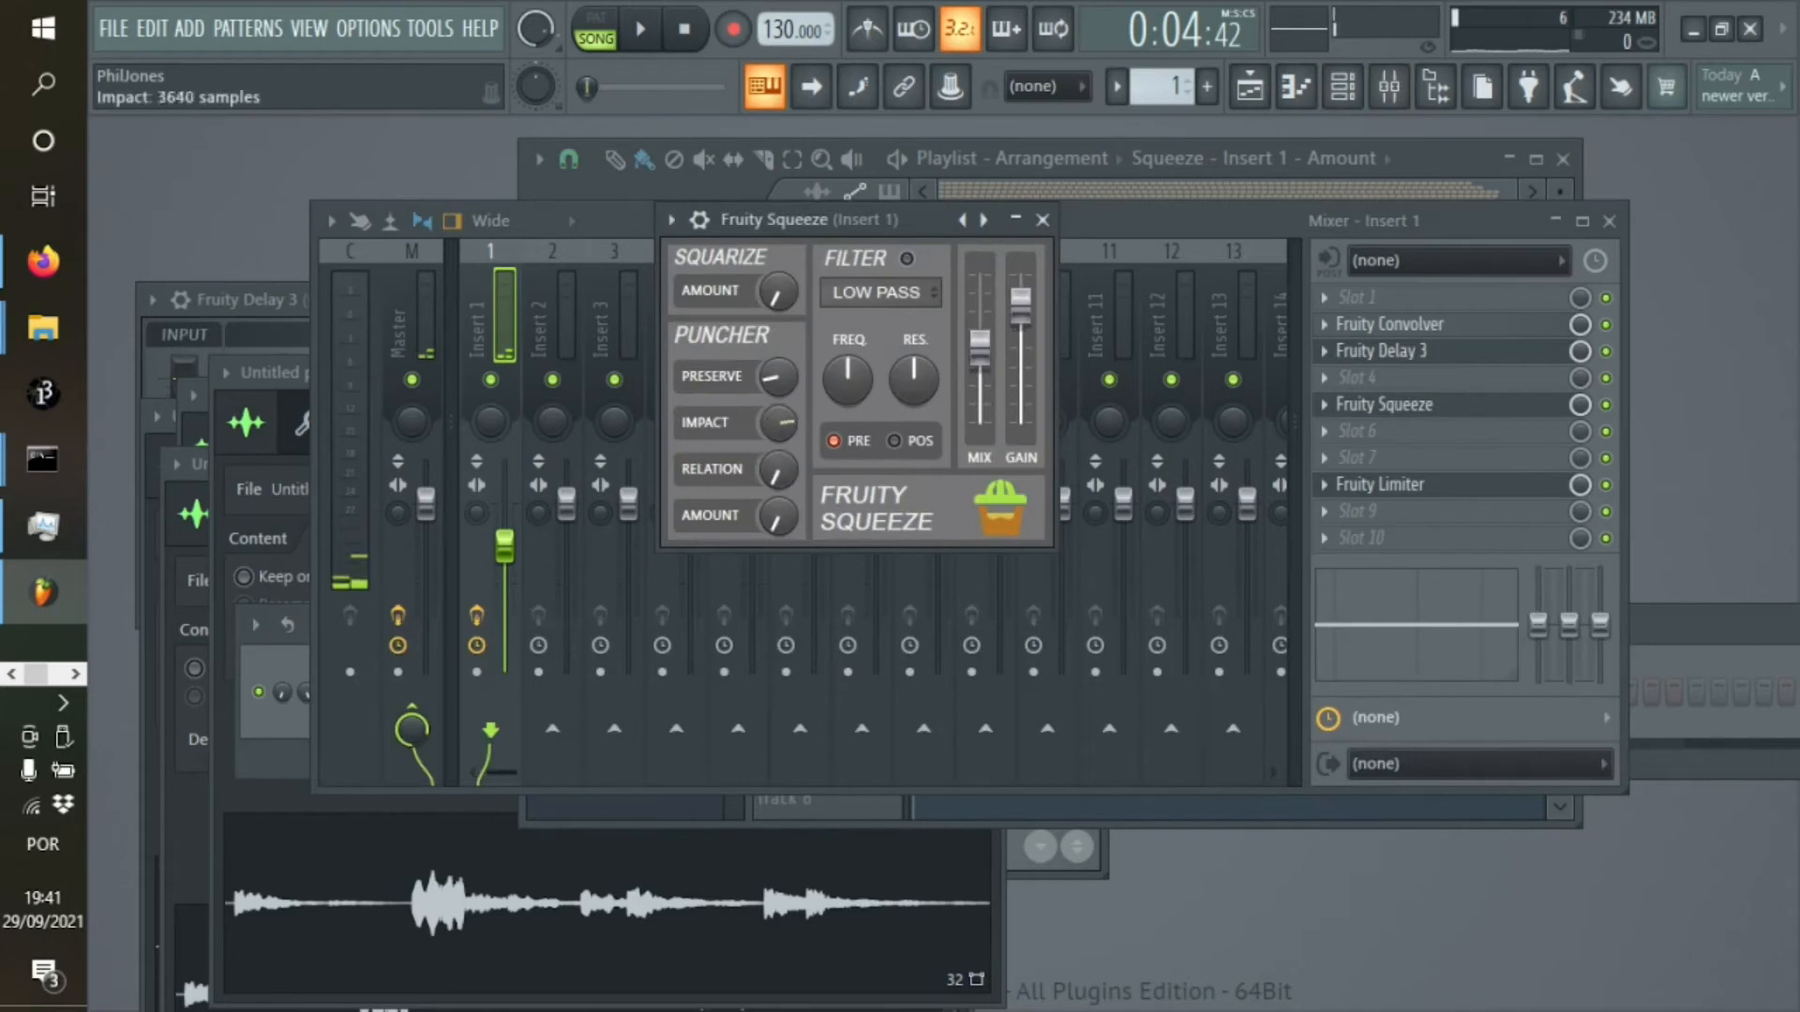
{"action": "right_click", "coordinate": [780, 423]}
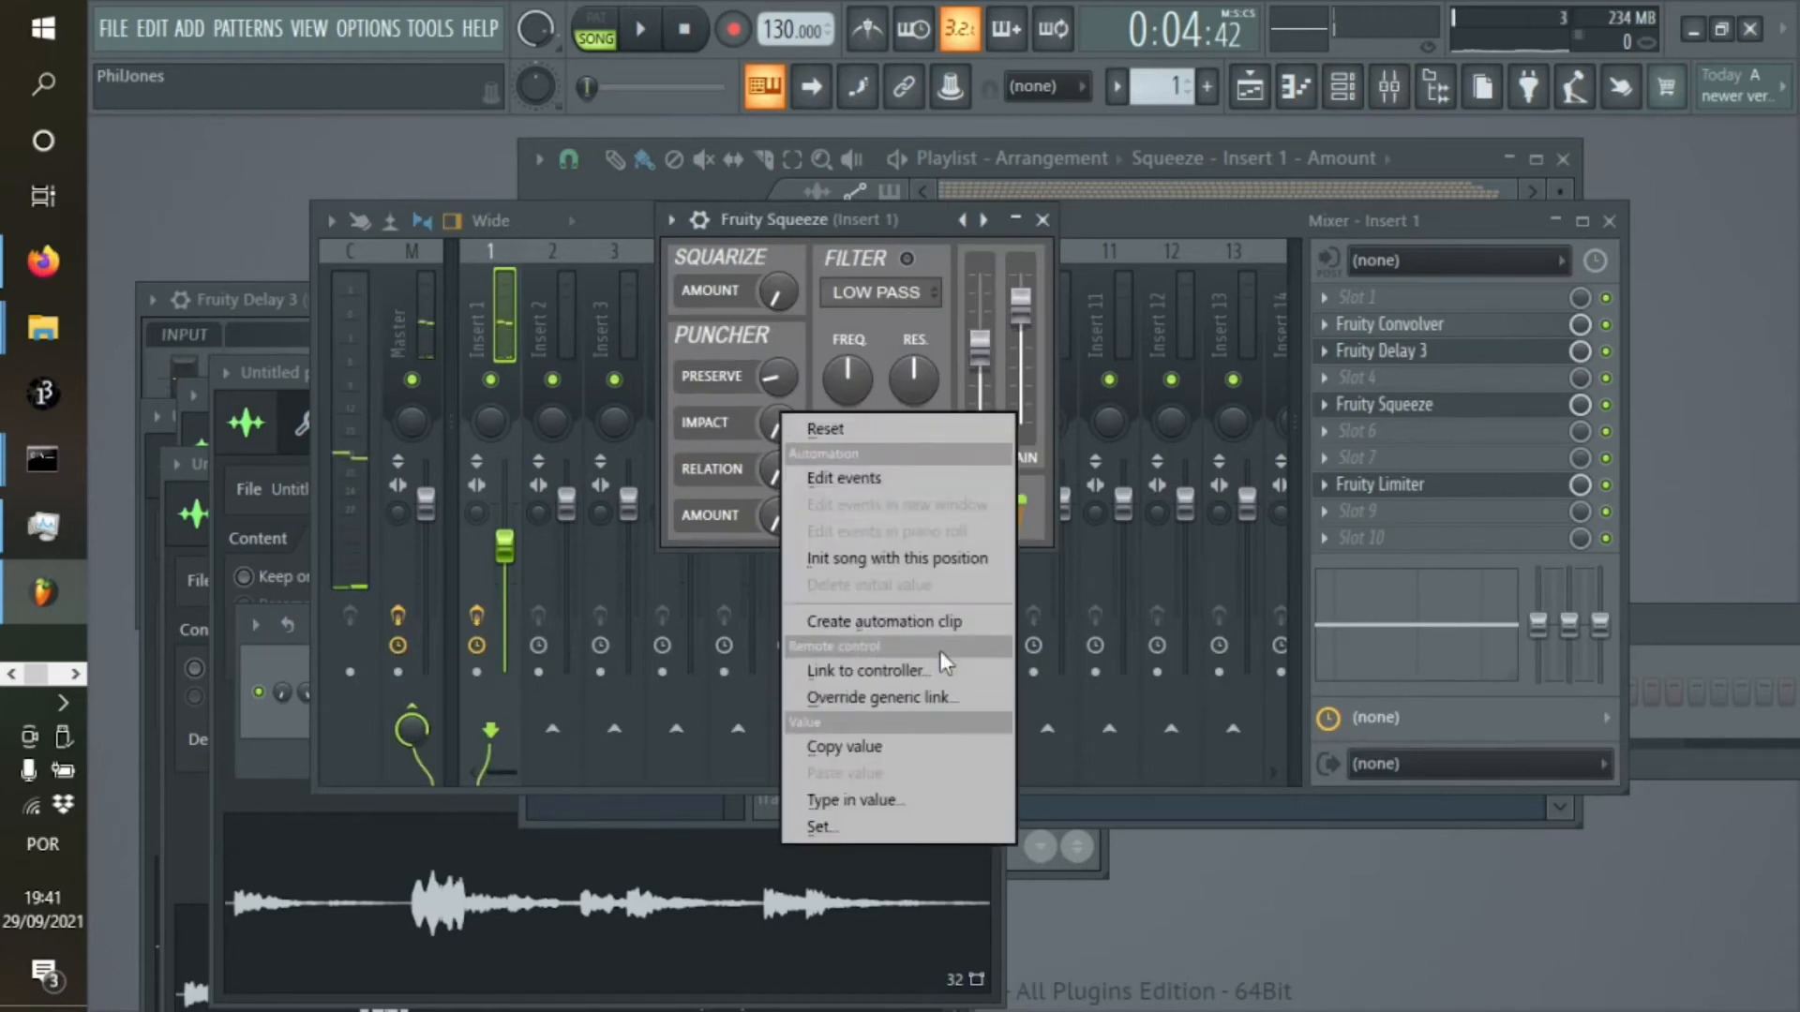
{"action": "left_click", "coordinate": [938, 622]}
Raise the end point of the Impact automation on track 6 to 100% and audition it from several song positions
{"action": "left_click", "coordinate": [1261, 100]}
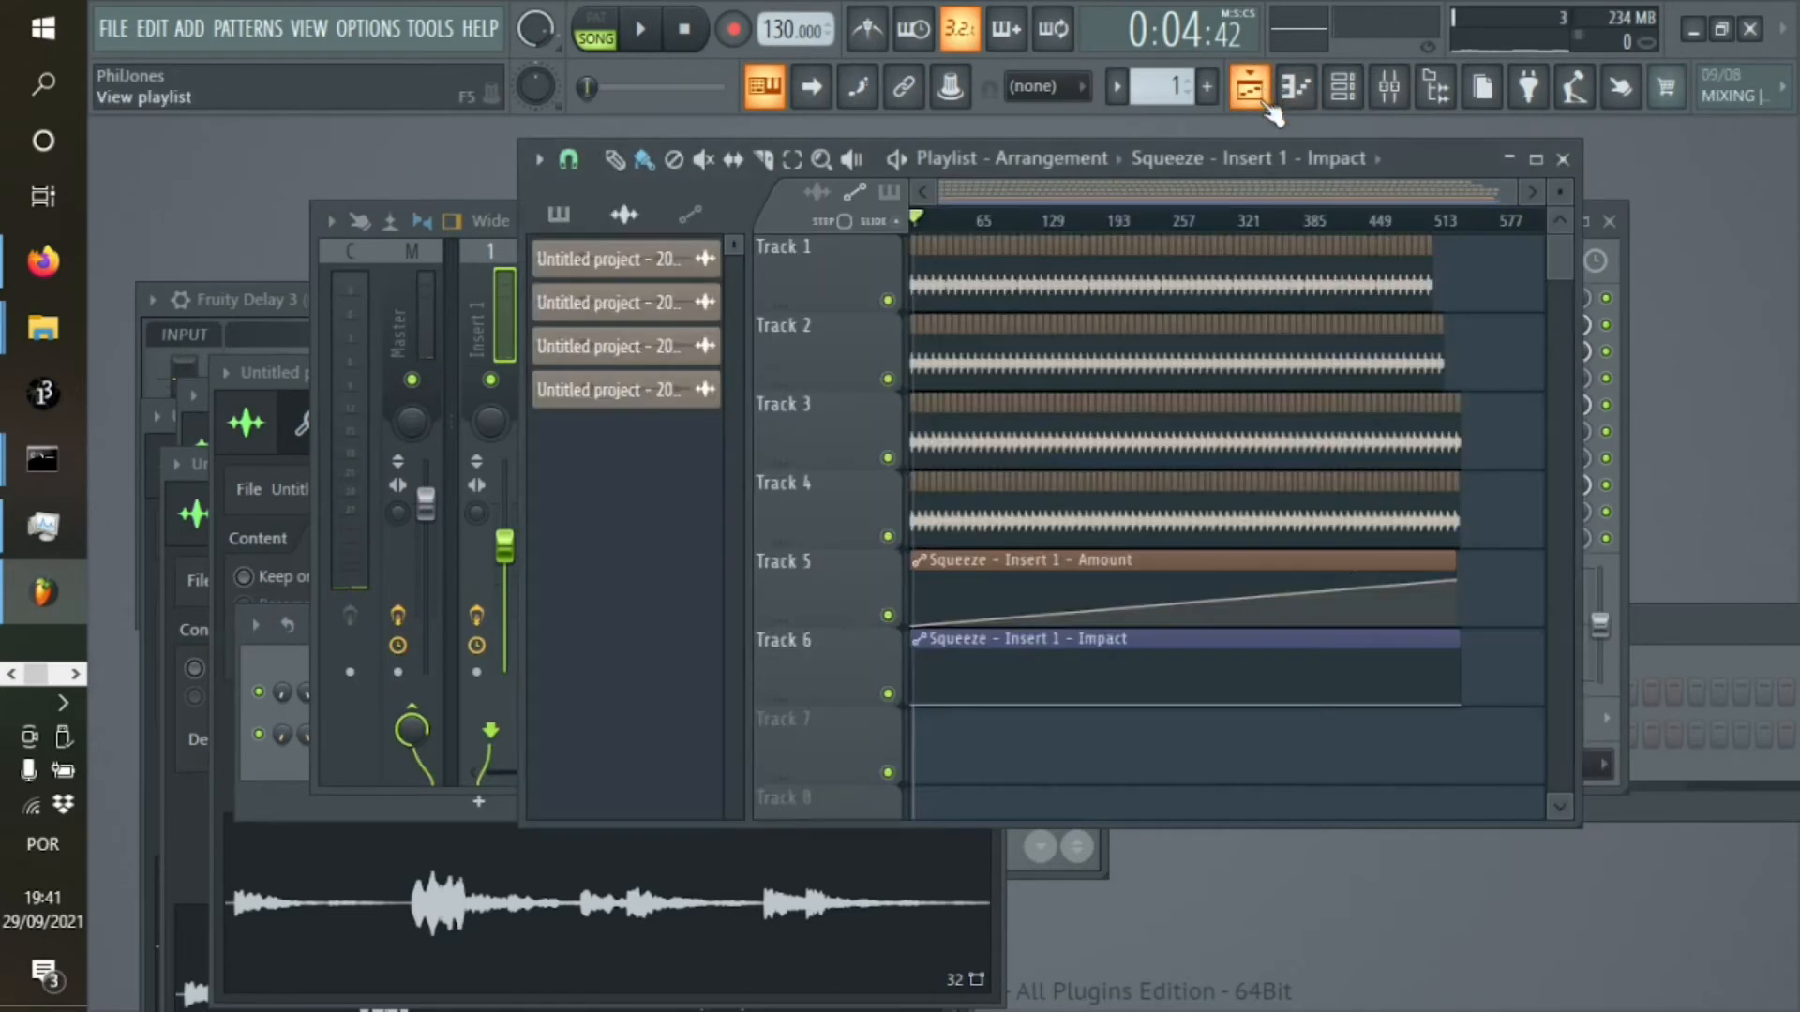
{"action": "left_click_drag", "start_coordinate": [1475, 707], "coordinate": [1472, 651]}
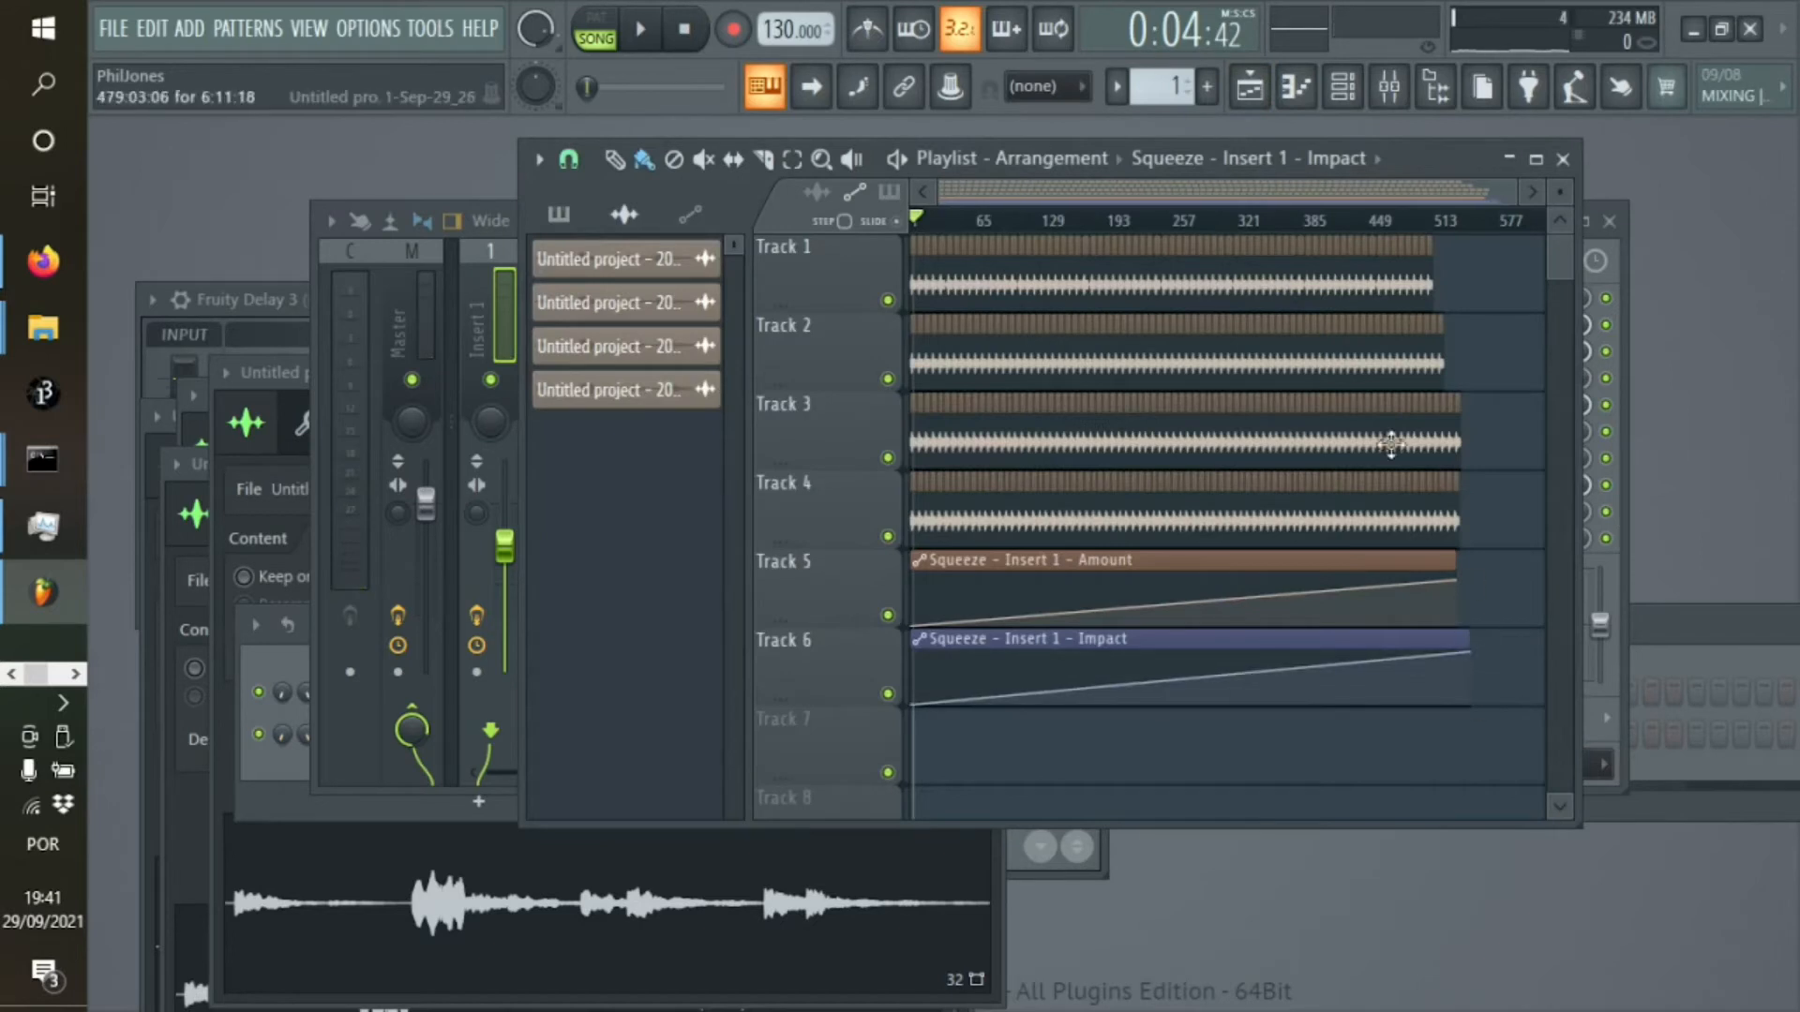
{"action": "left_click", "coordinate": [1104, 221]}
{"action": "key", "text": "space"}
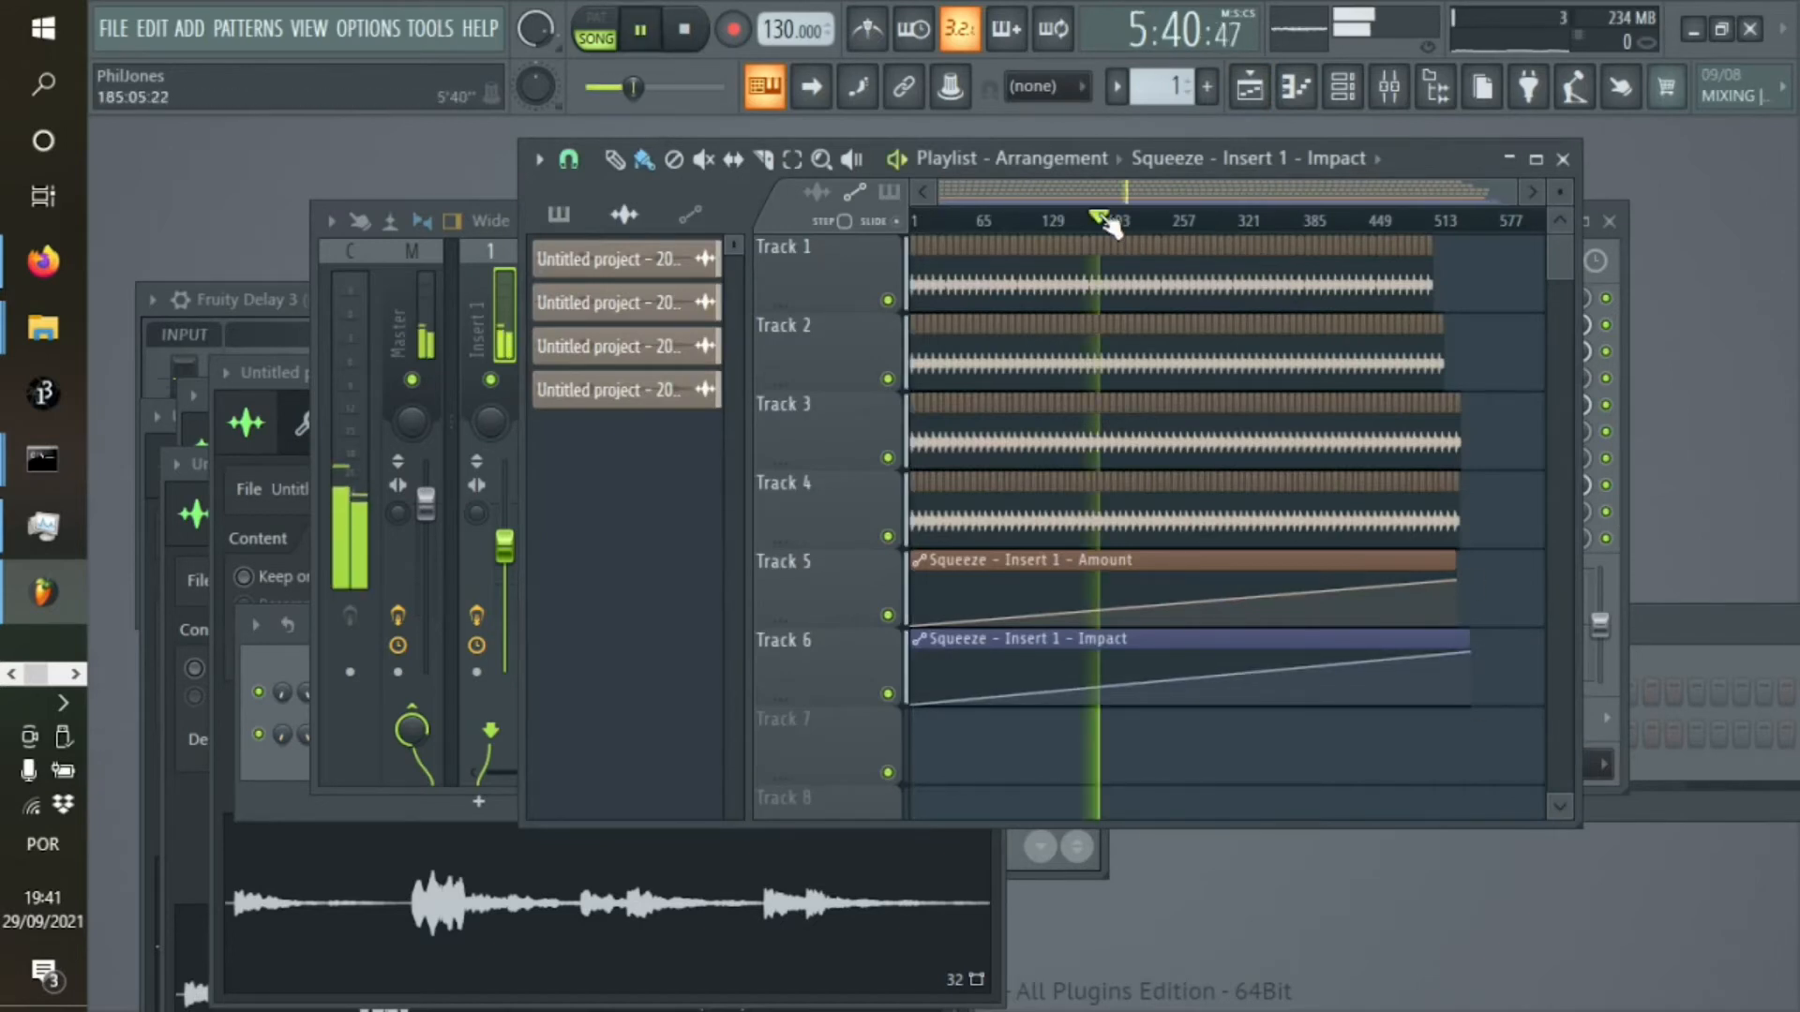
{"action": "left_click", "coordinate": [980, 221]}
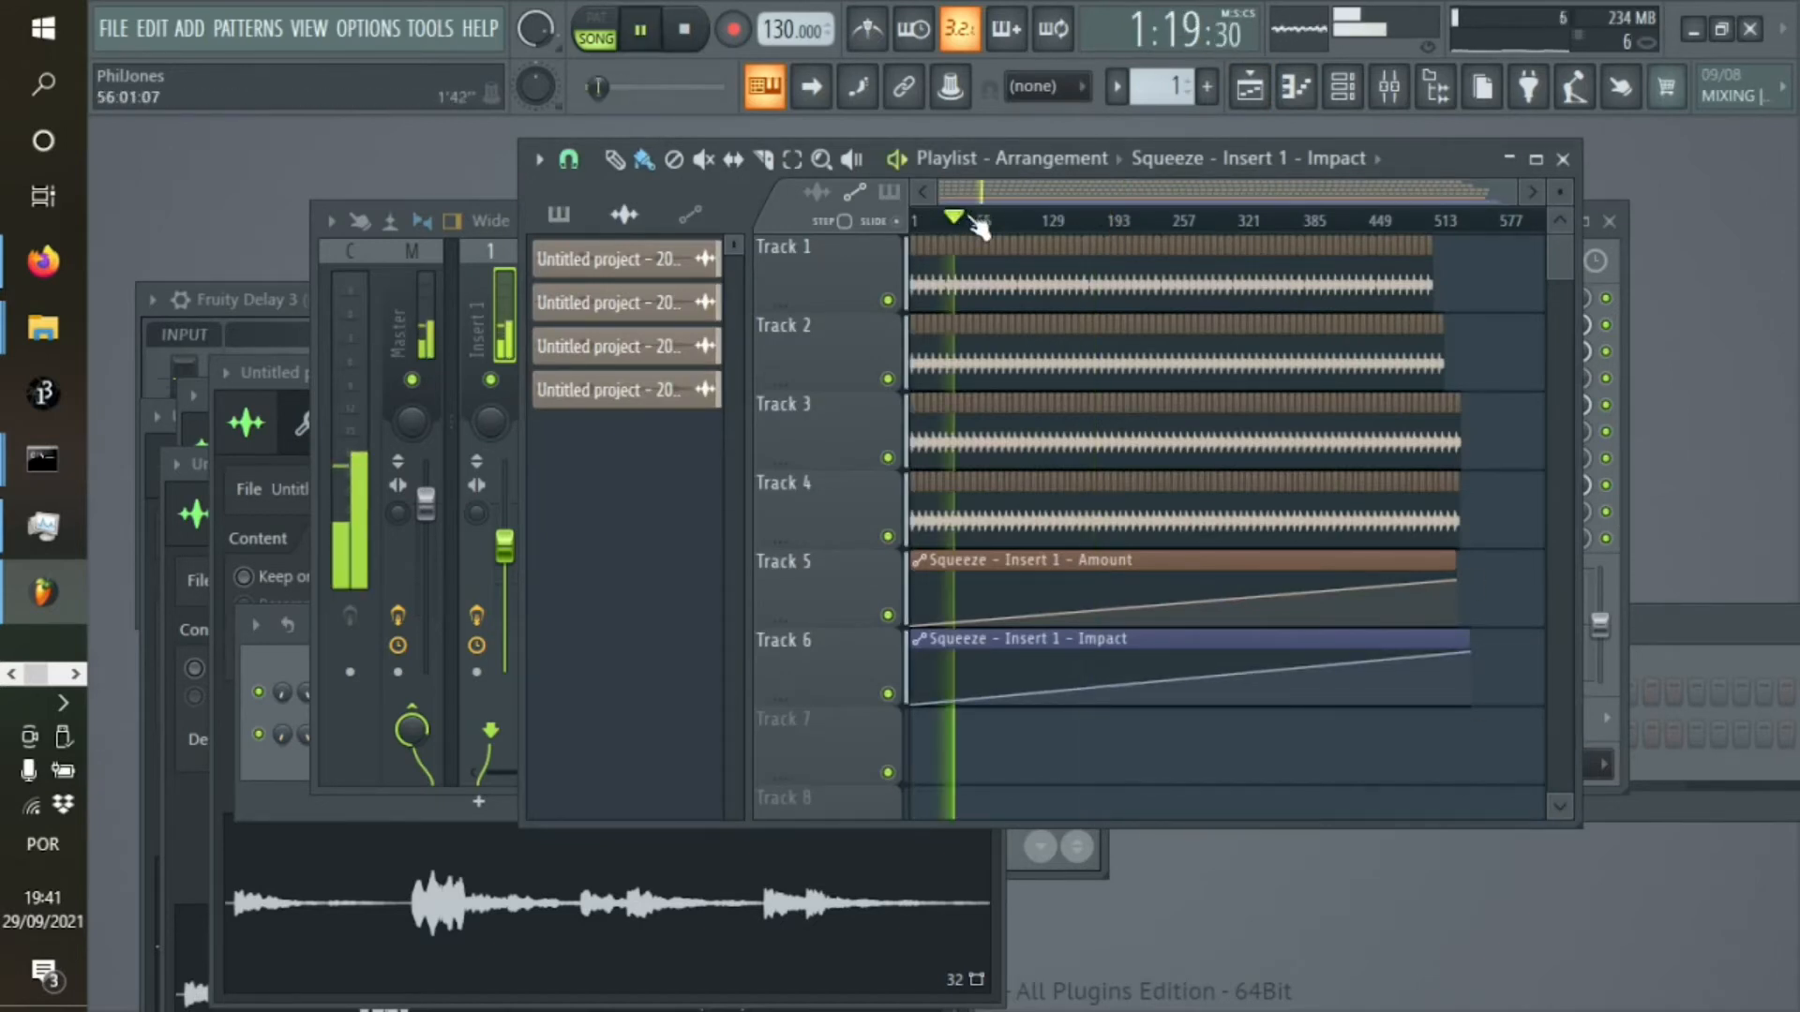
{"action": "left_click", "coordinate": [945, 225]}
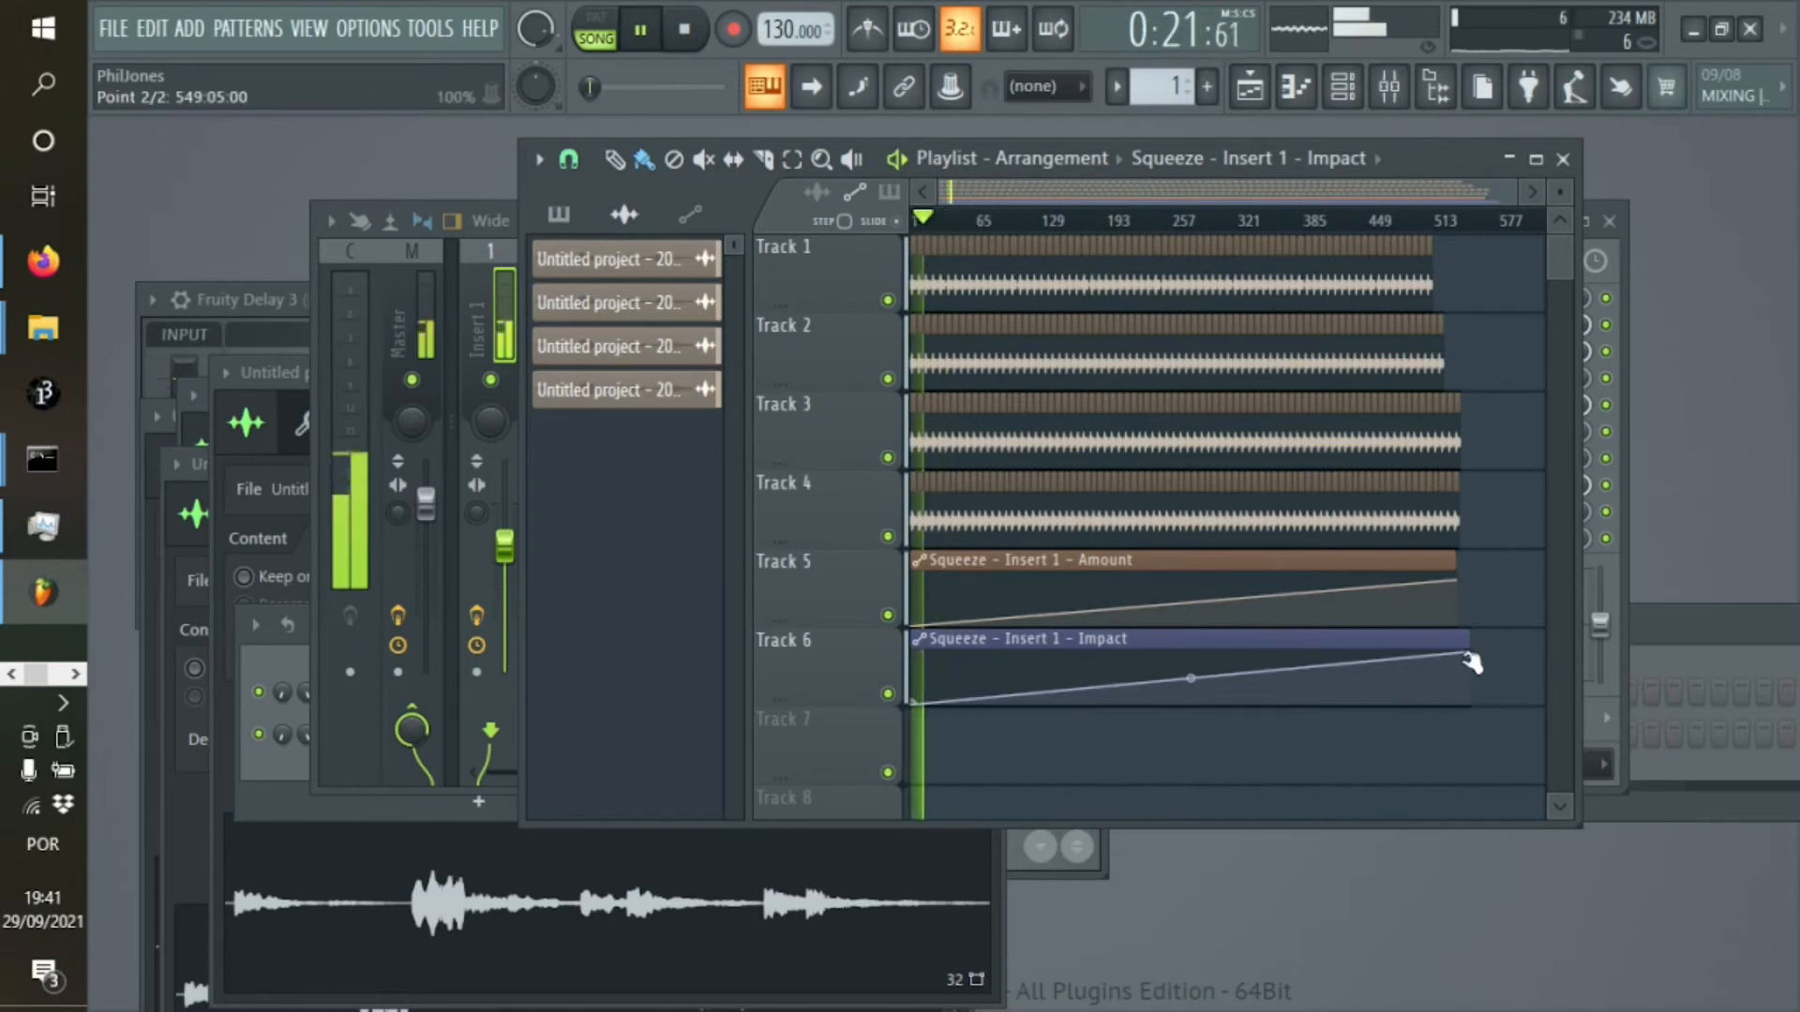
Lower the Impact automation's end point to a slight rise, shorten the clip to about 533 bars, and audition from about 0:51
{"action": "left_click_drag", "start_coordinate": [1469, 658], "coordinate": [1457, 695]}
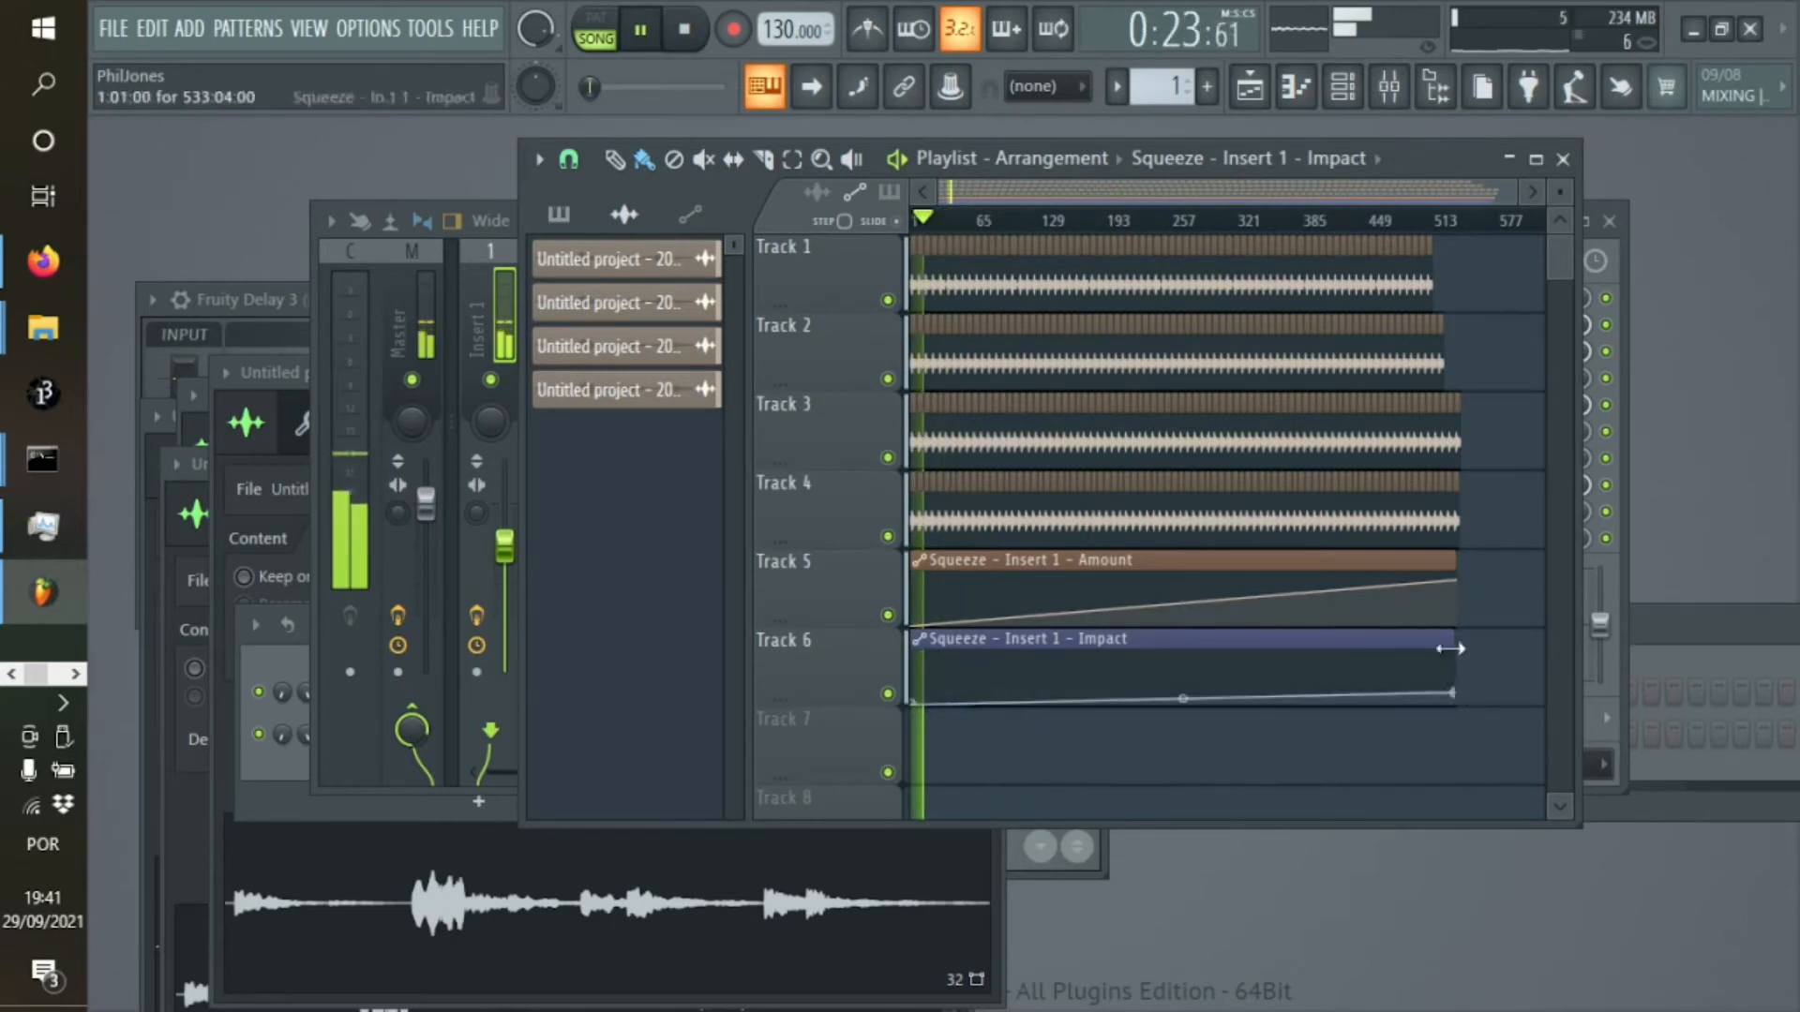
{"action": "left_click", "coordinate": [939, 222]}
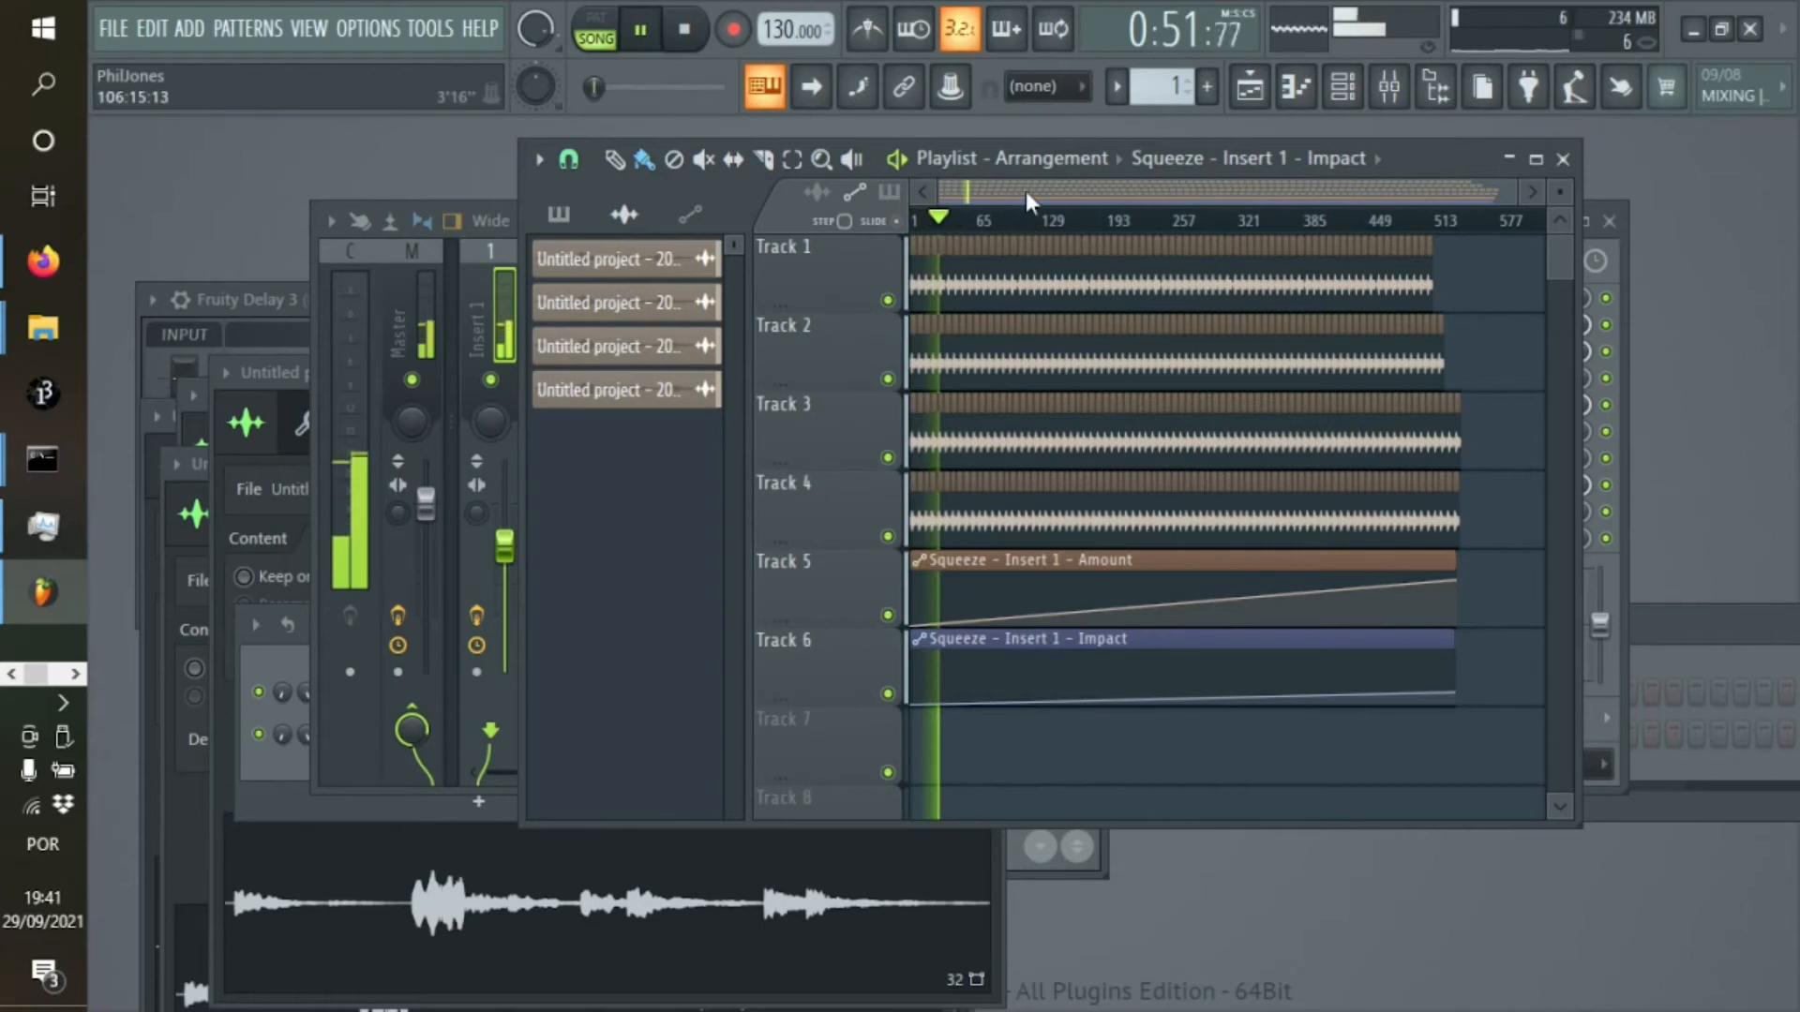
Turn on the low-pass filter in Fruity Squeeze on Insert 1 with a higher frequency and lower resonance, and replay the song from the start
{"action": "left_click", "coordinate": [966, 221]}
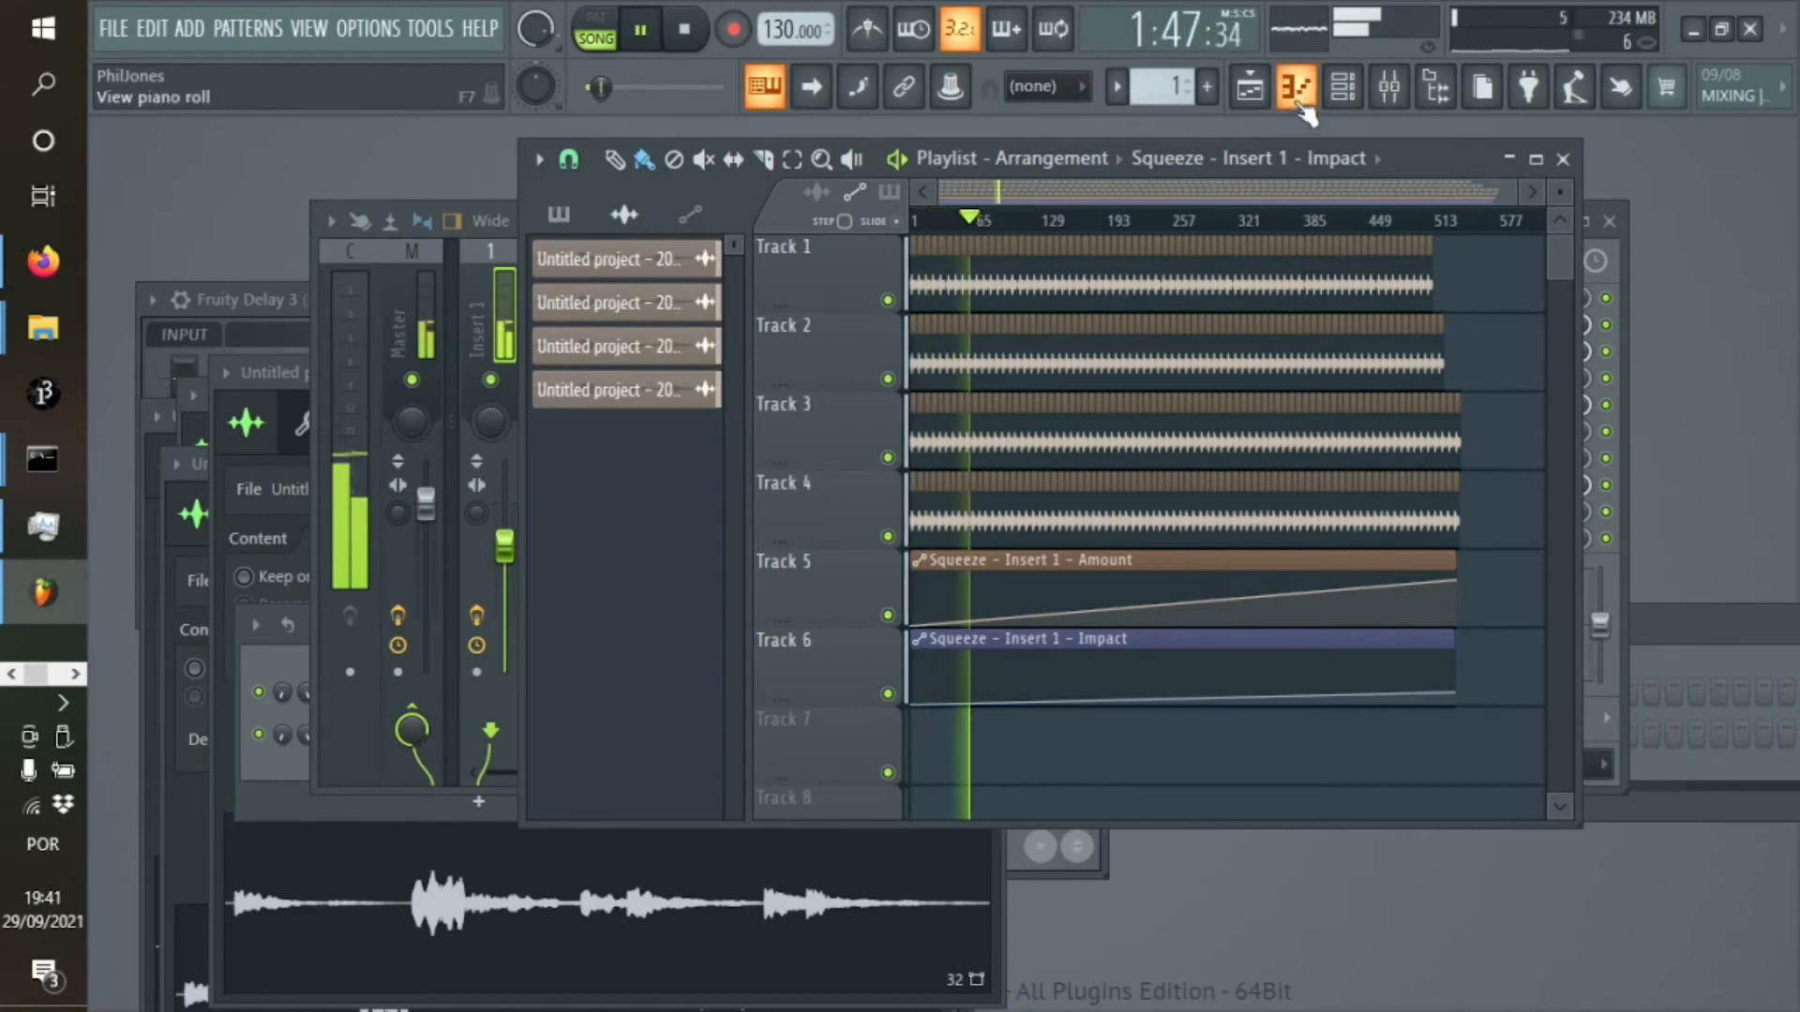
{"action": "left_click", "coordinate": [1390, 87]}
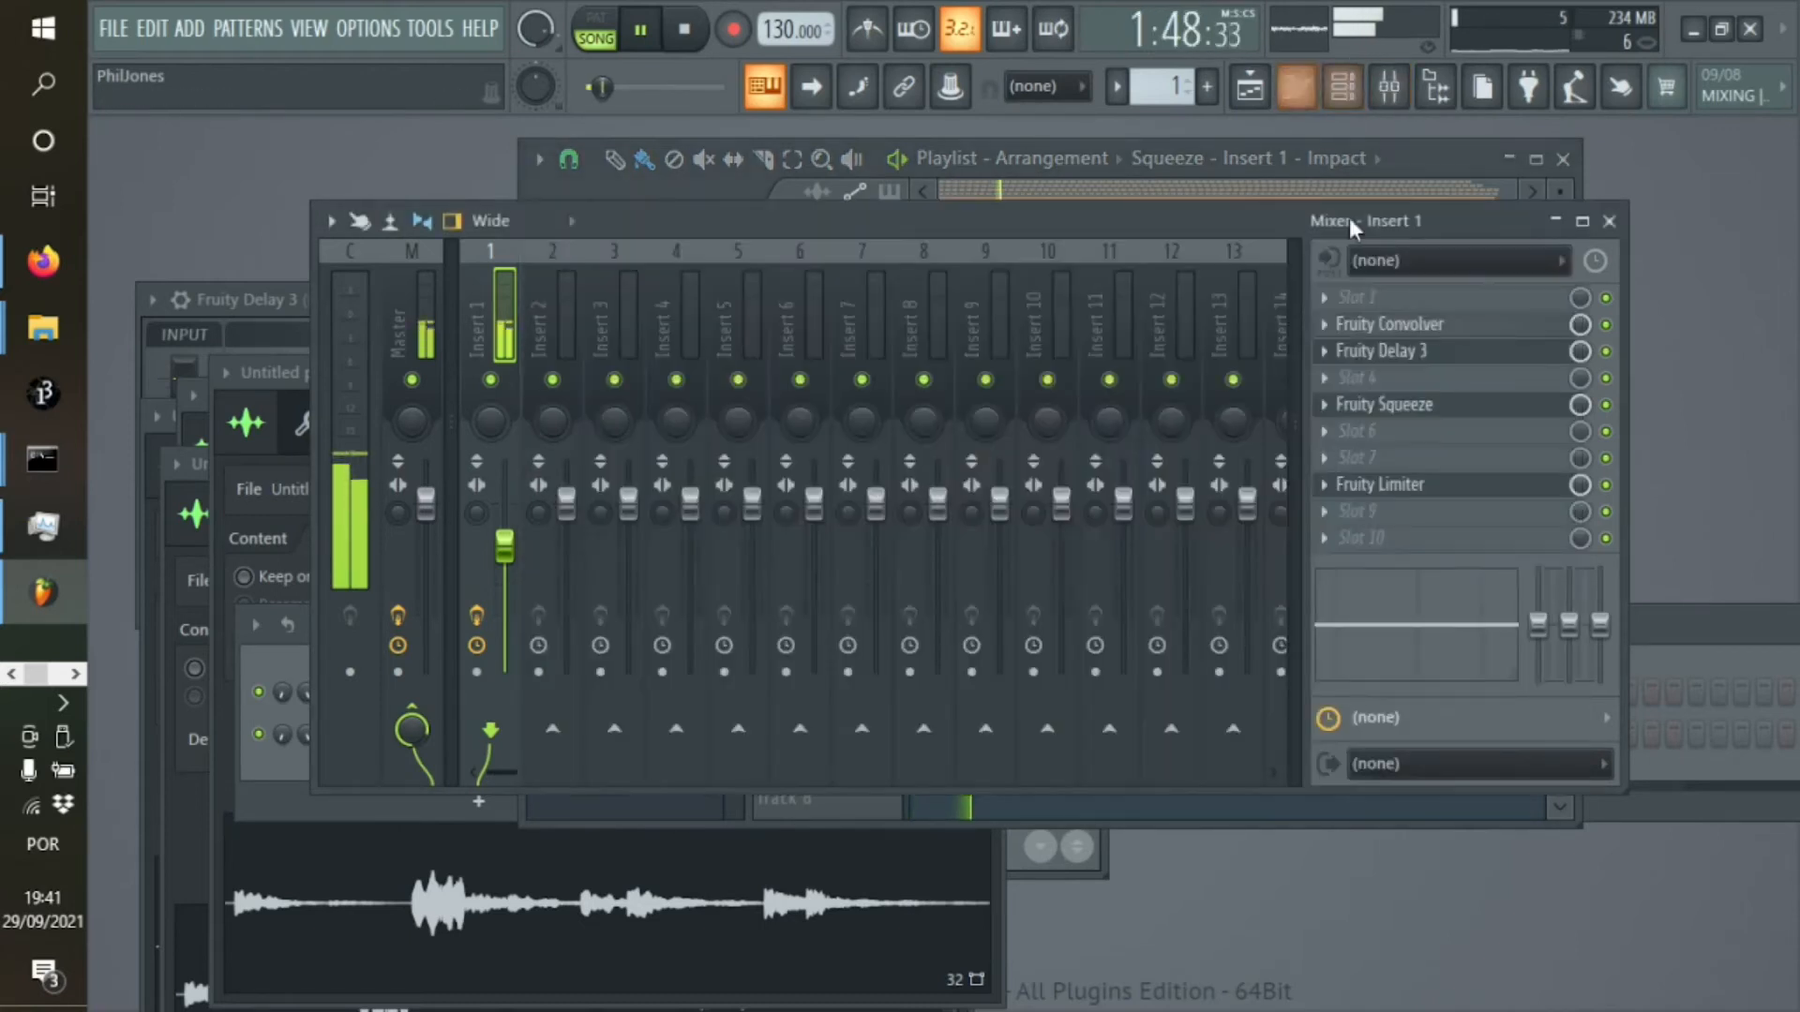
{"action": "left_click", "coordinate": [1441, 410]}
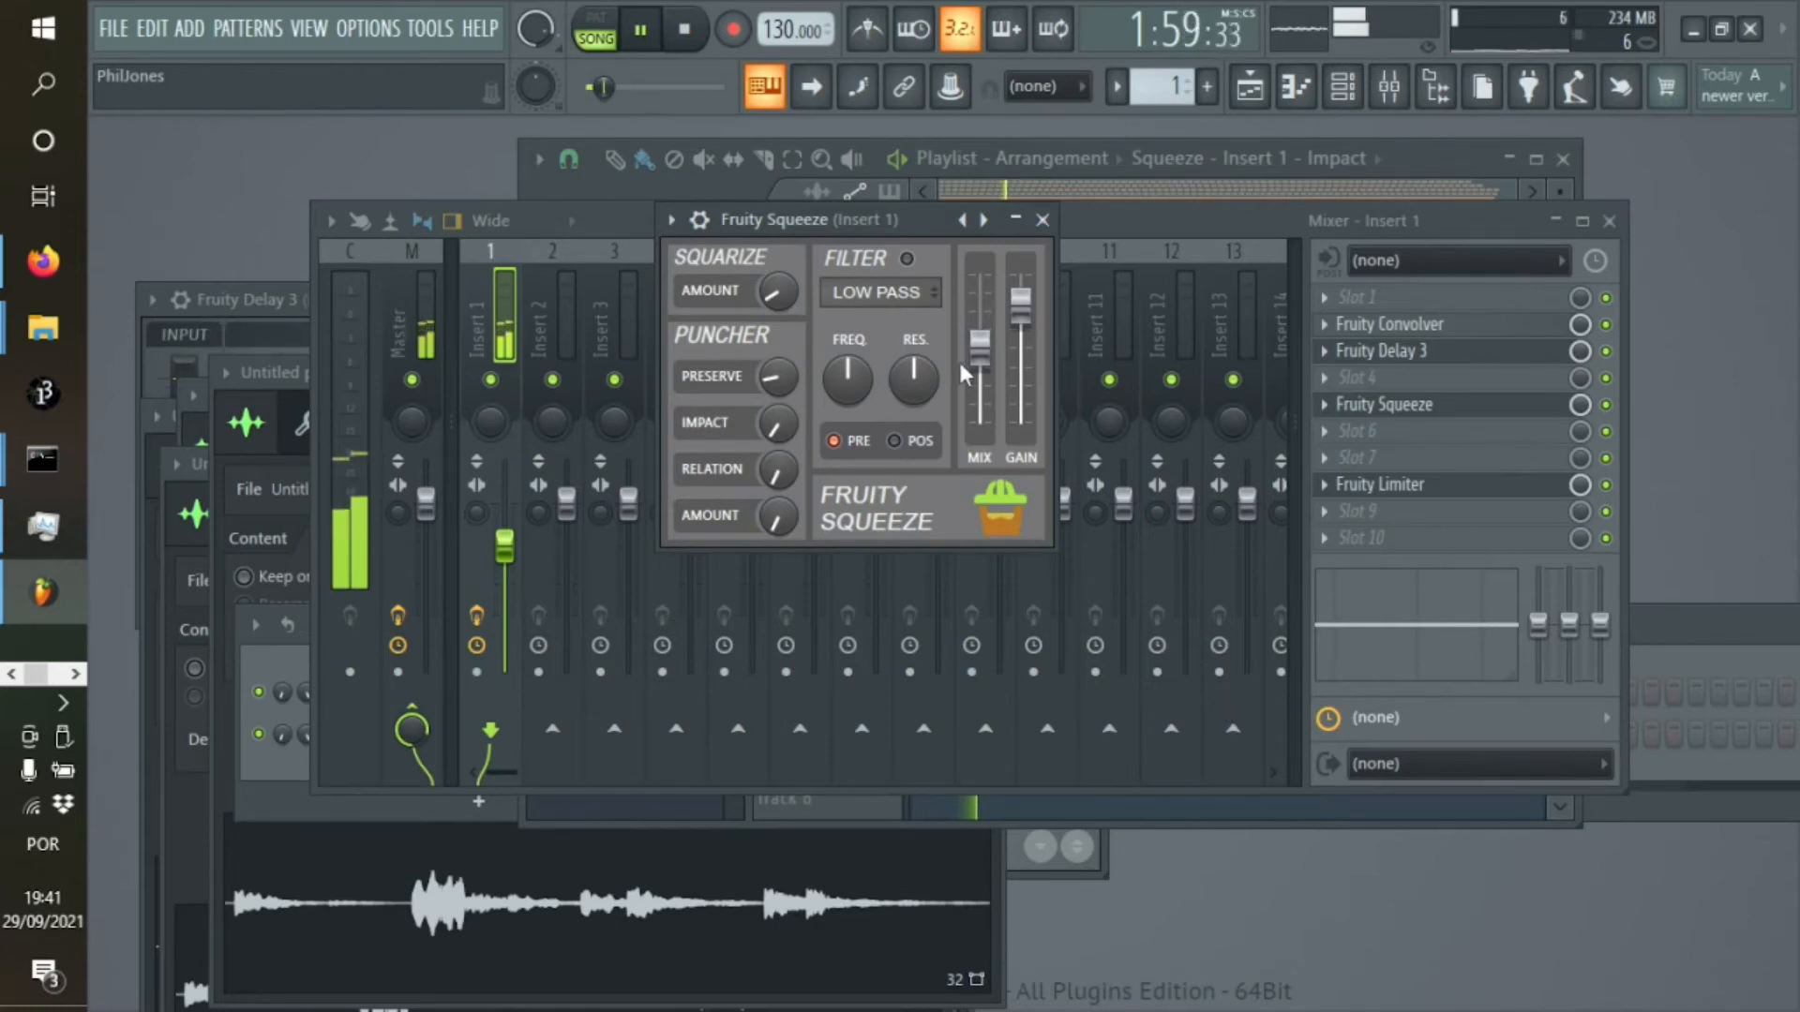
{"action": "left_click_drag", "start_coordinate": [862, 371], "coordinate": [861, 315]}
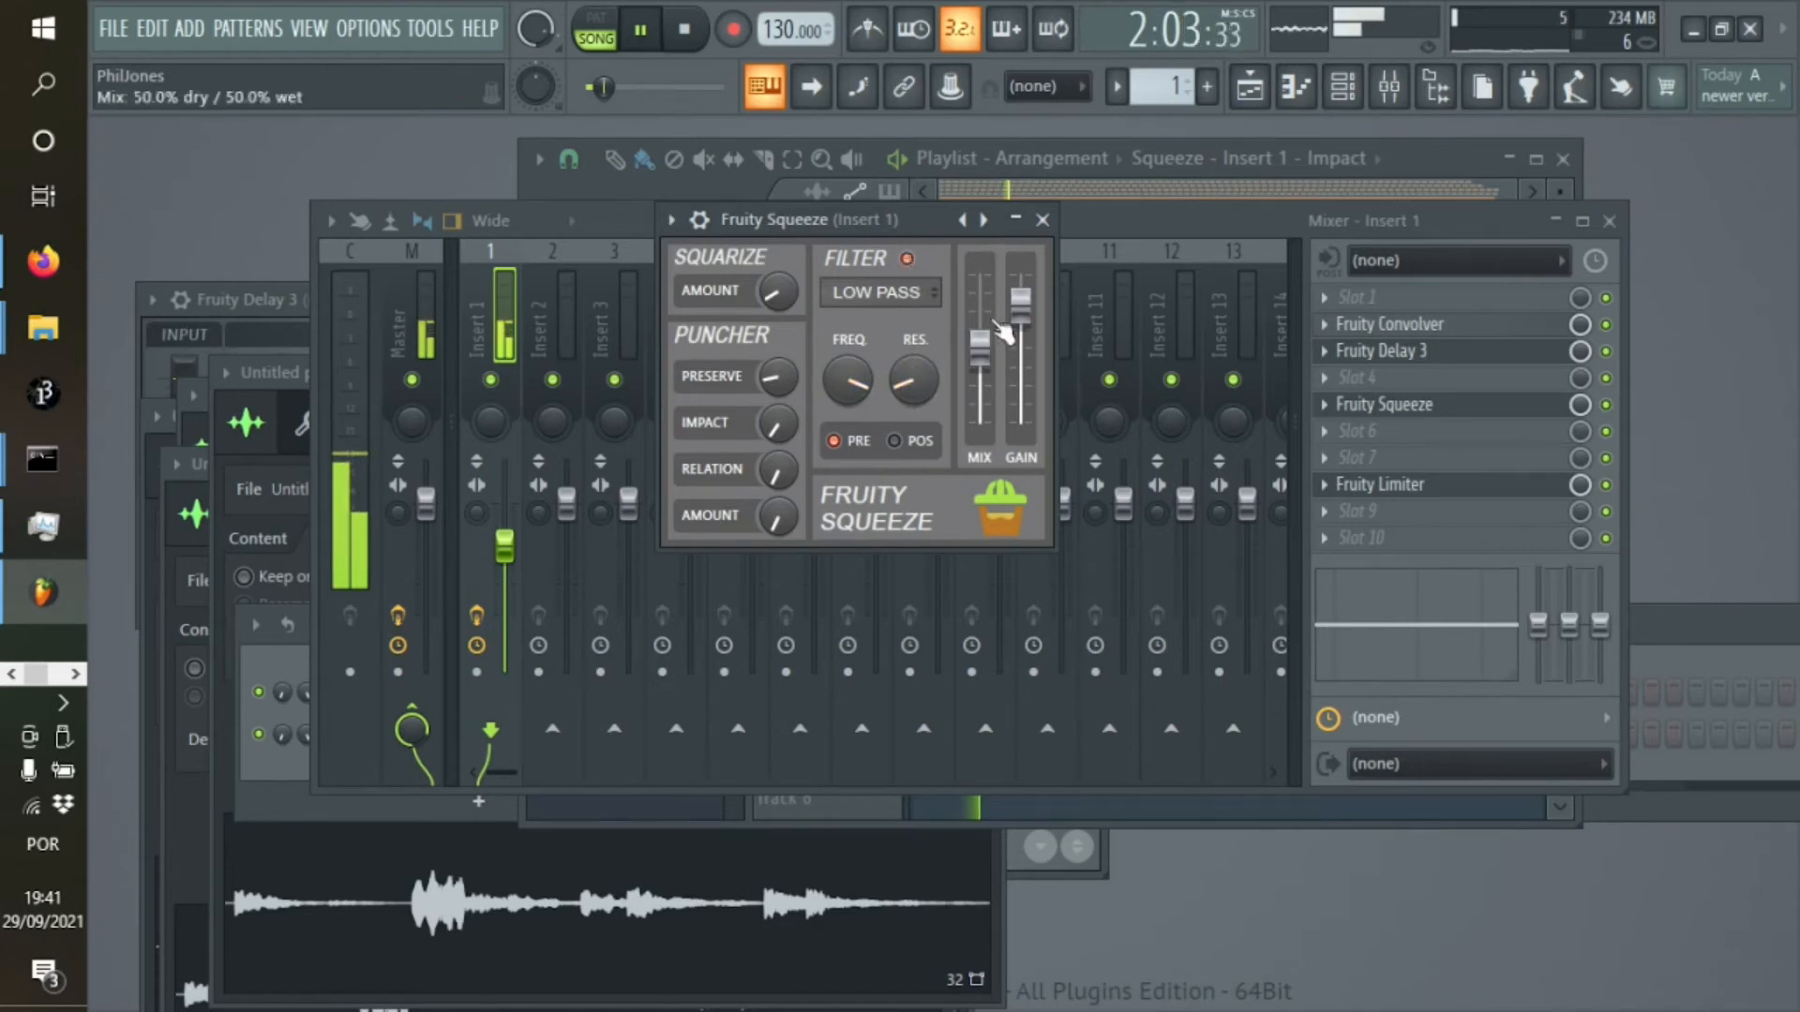
{"action": "left_click", "coordinate": [684, 29]}
{"action": "left_click", "coordinate": [640, 30]}
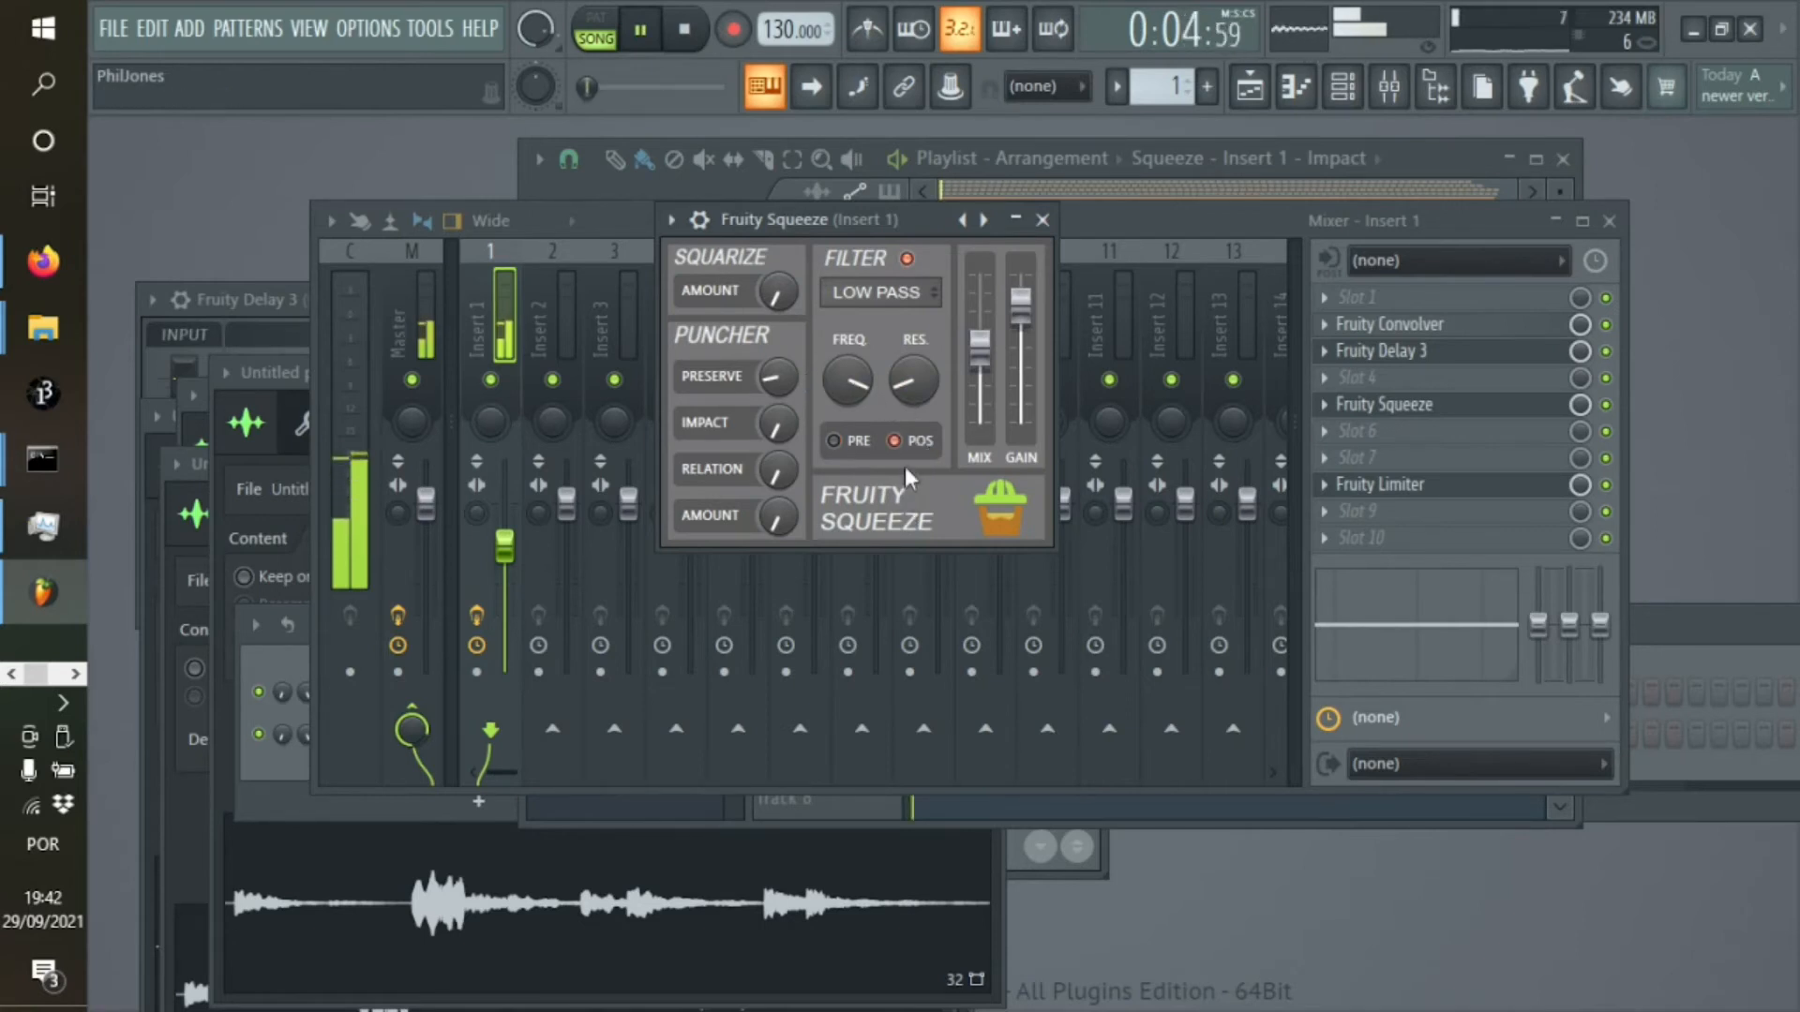
Switch the Fruity Squeeze filter to post, lower its frequency to about the middle, and audition the song from the start
{"action": "left_click", "coordinate": [895, 441]}
{"action": "left_click", "coordinate": [684, 30]}
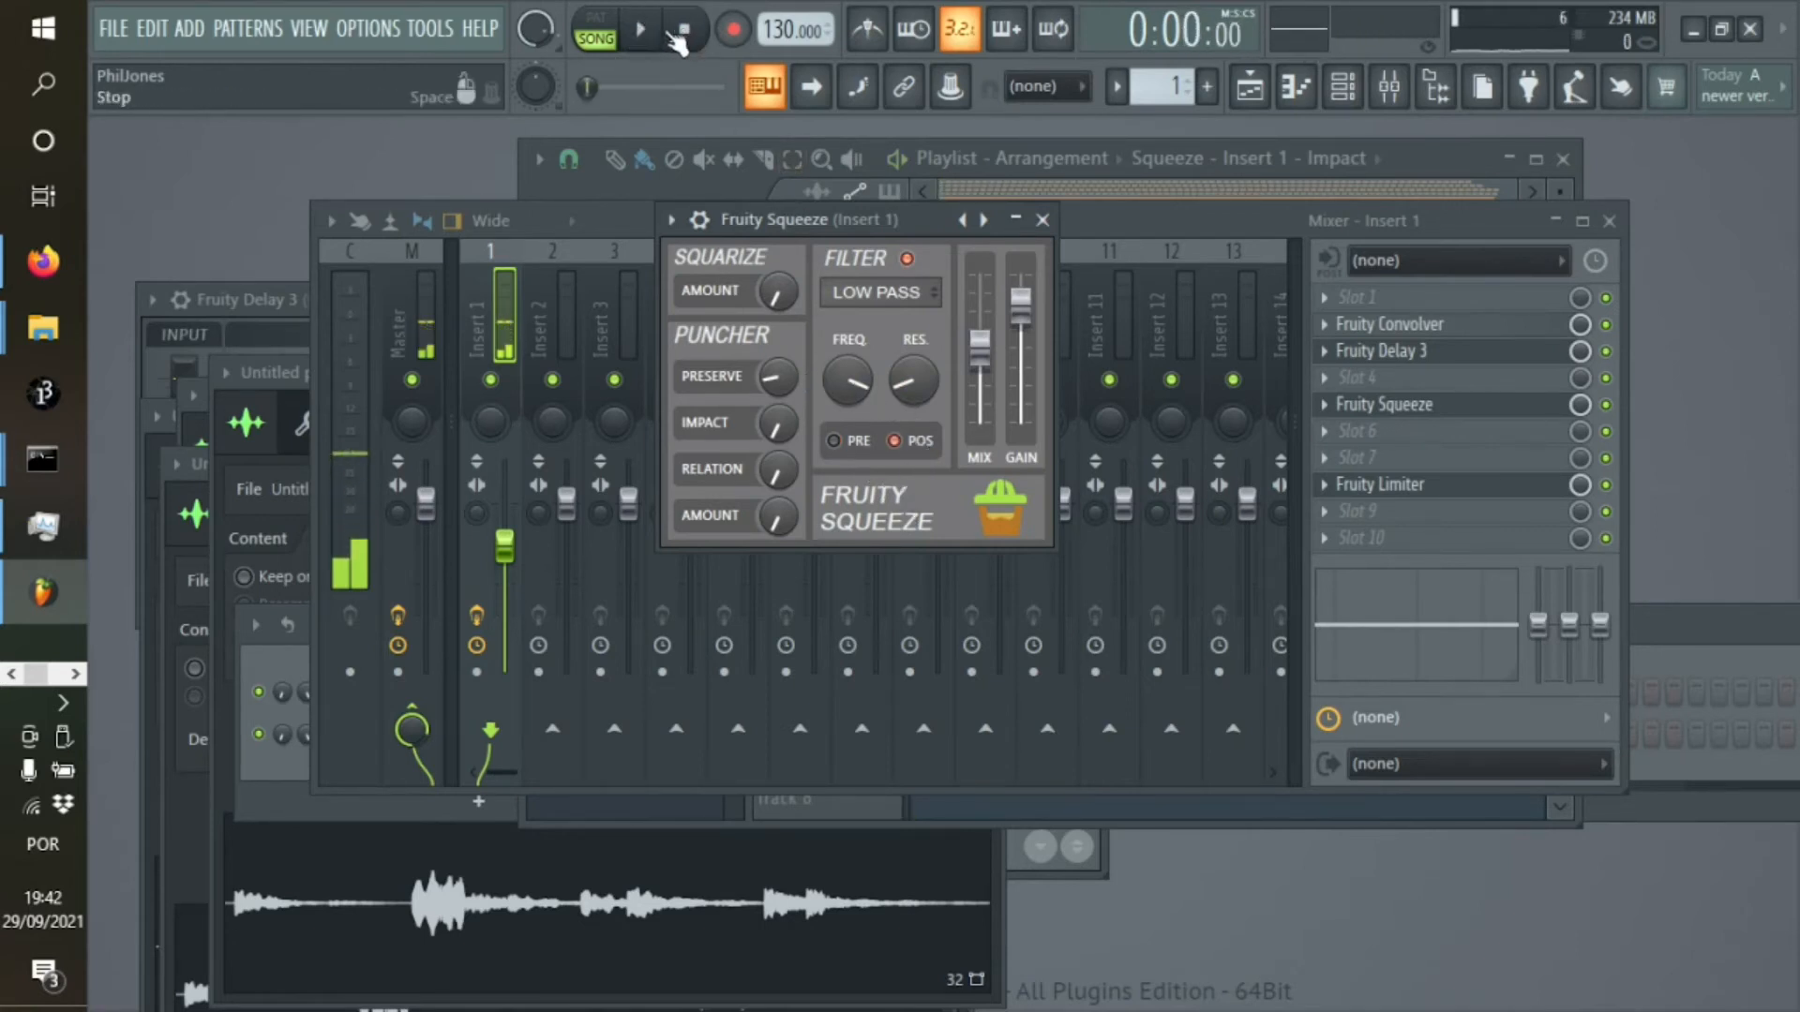
{"action": "left_click", "coordinate": [641, 29]}
{"action": "left_click_drag", "start_coordinate": [857, 385], "coordinate": [867, 377]}
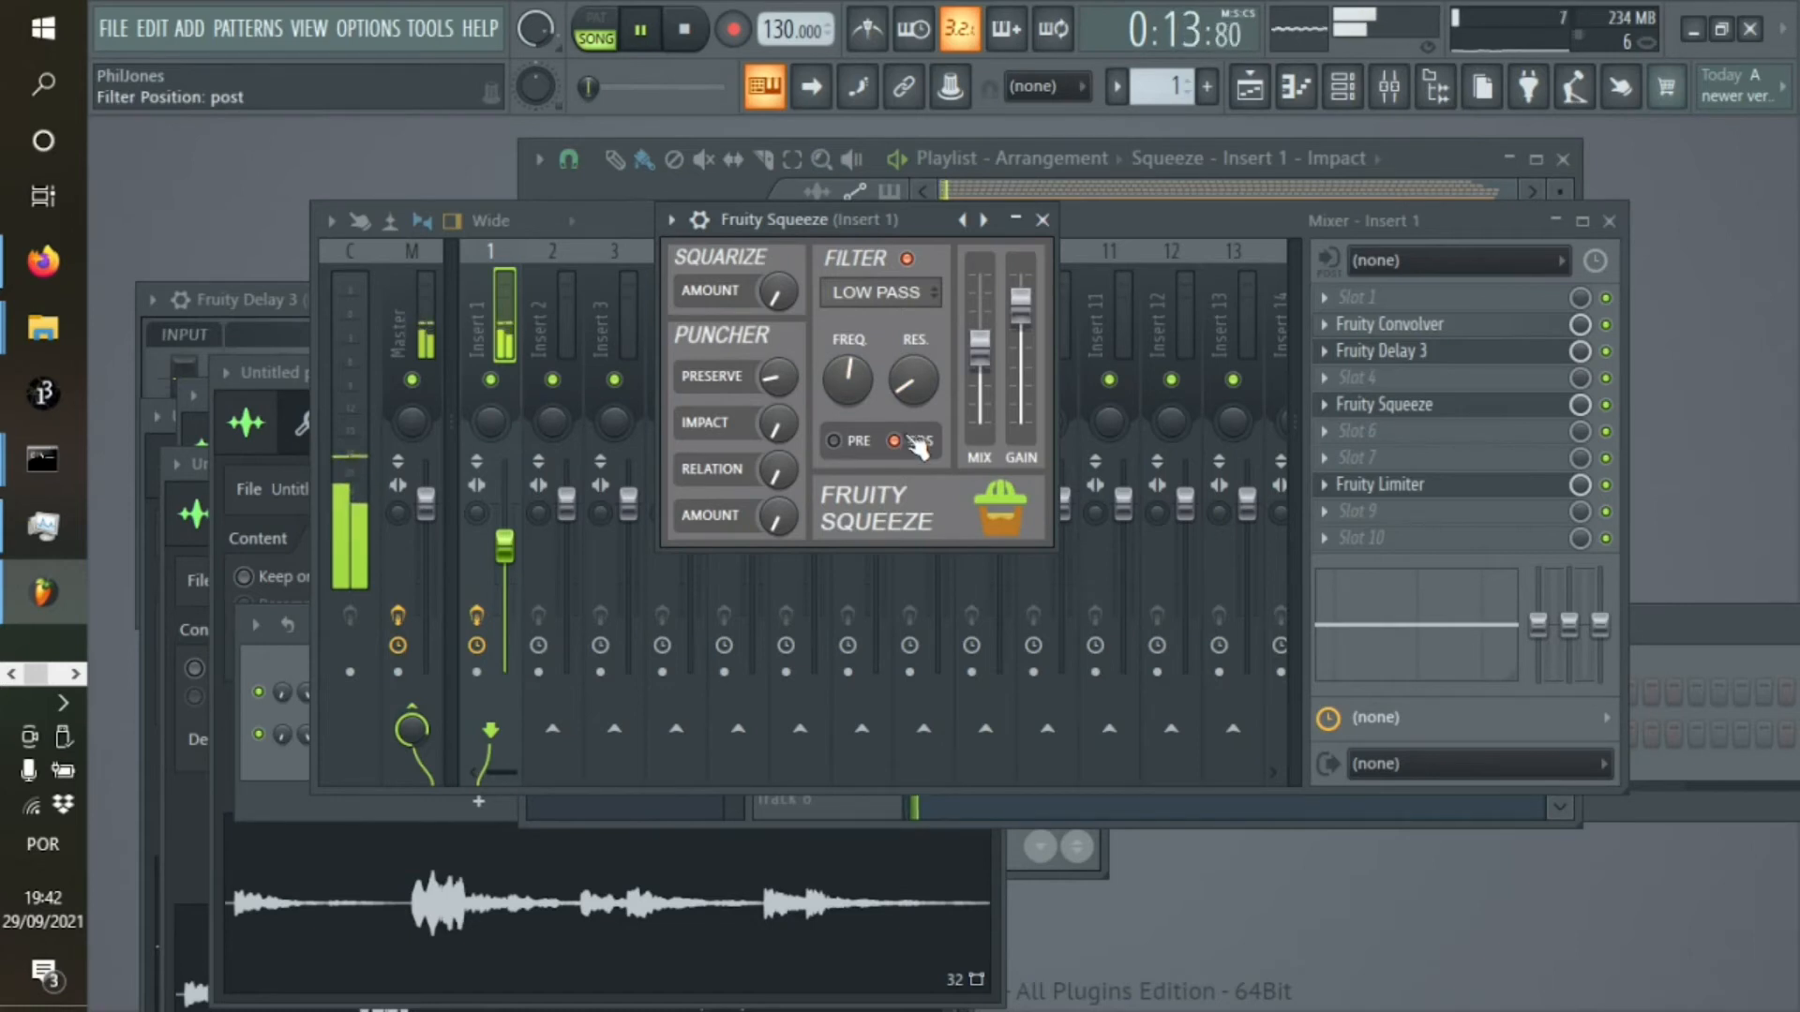
{"action": "left_click", "coordinate": [684, 34]}
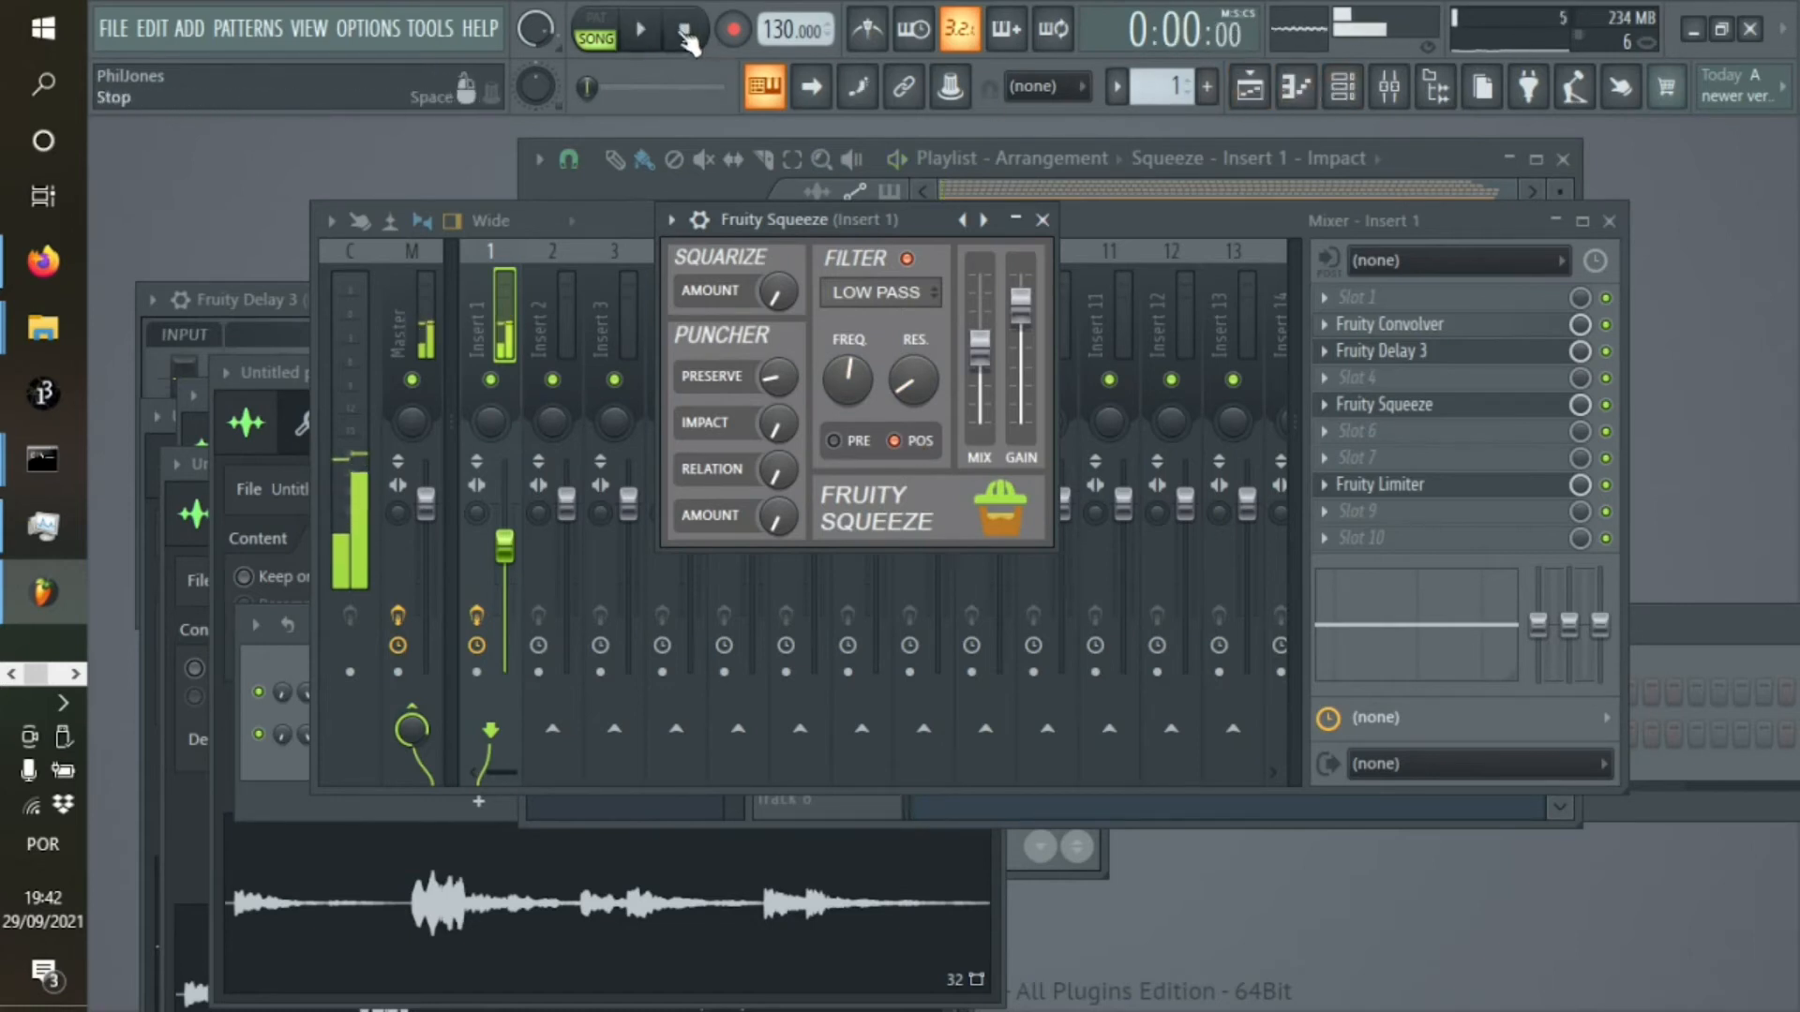
Lower the end point of the Amount automation on track 5 slightly, auditioning the song from about 9:51 and 11:45
{"action": "left_click", "coordinate": [1250, 86]}
{"action": "left_click_drag", "start_coordinate": [1172, 225], "coordinate": [1243, 225]}
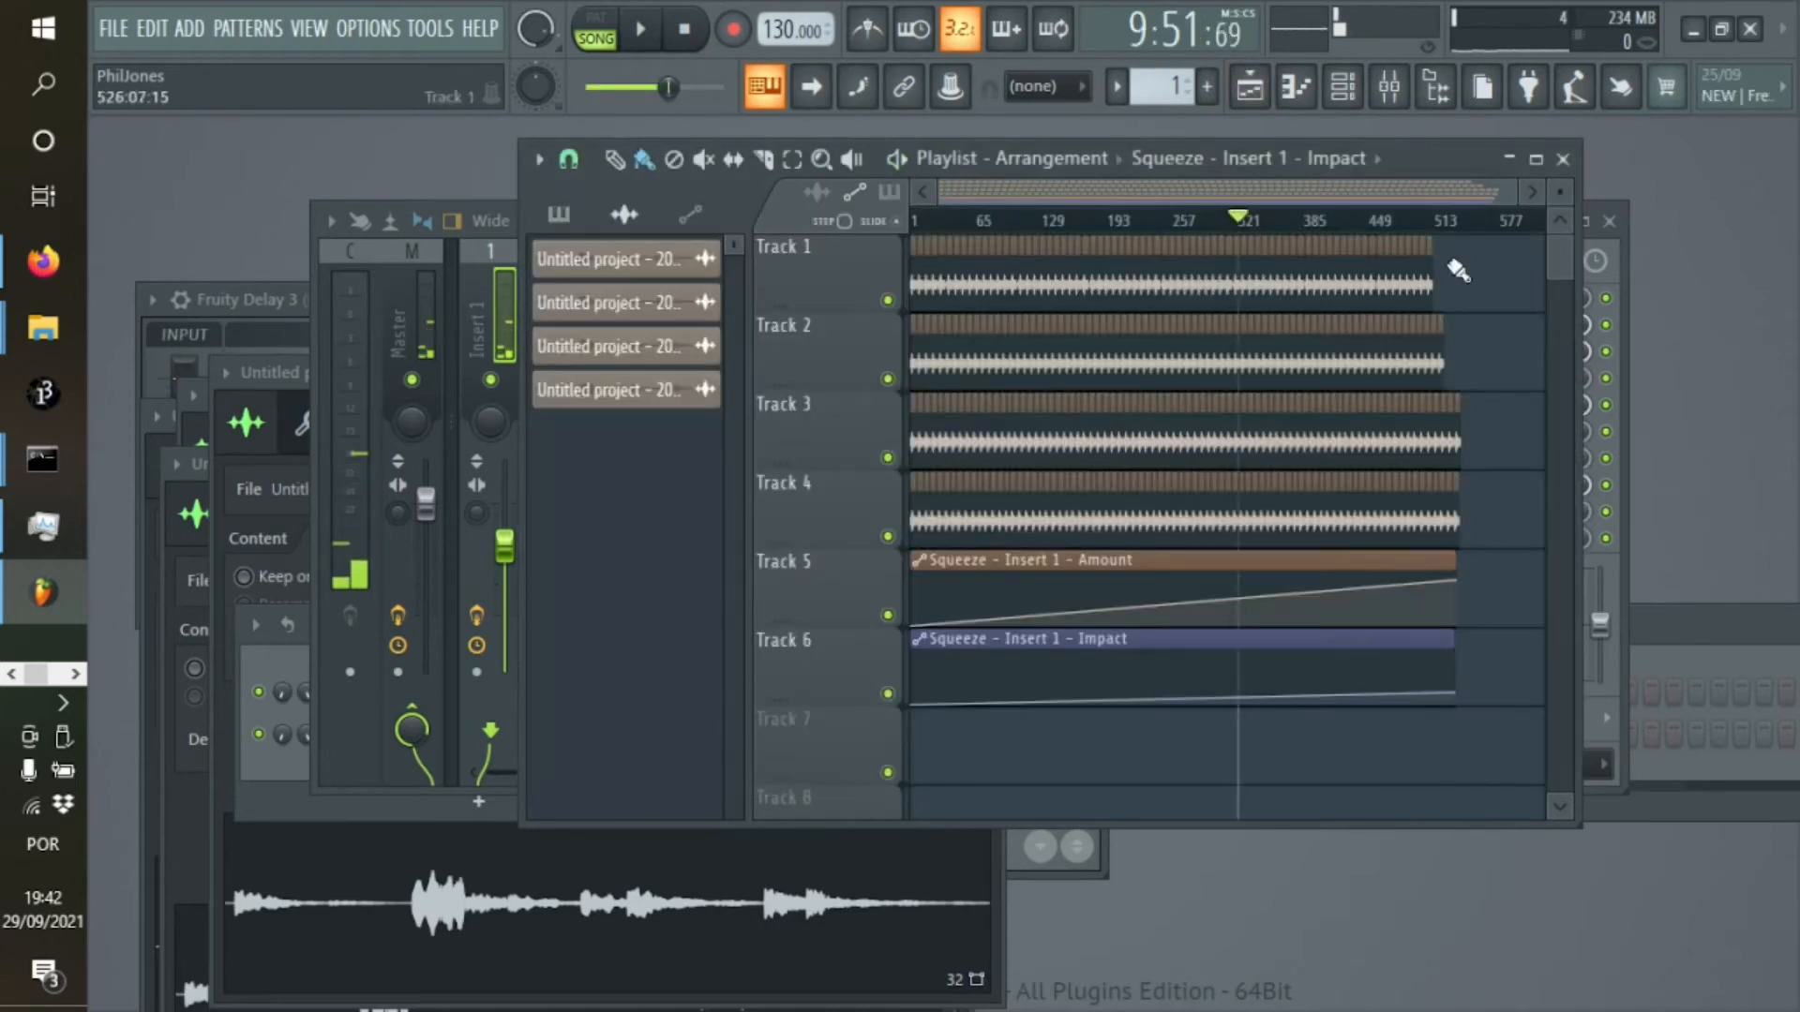
{"action": "left_click", "coordinate": [643, 31]}
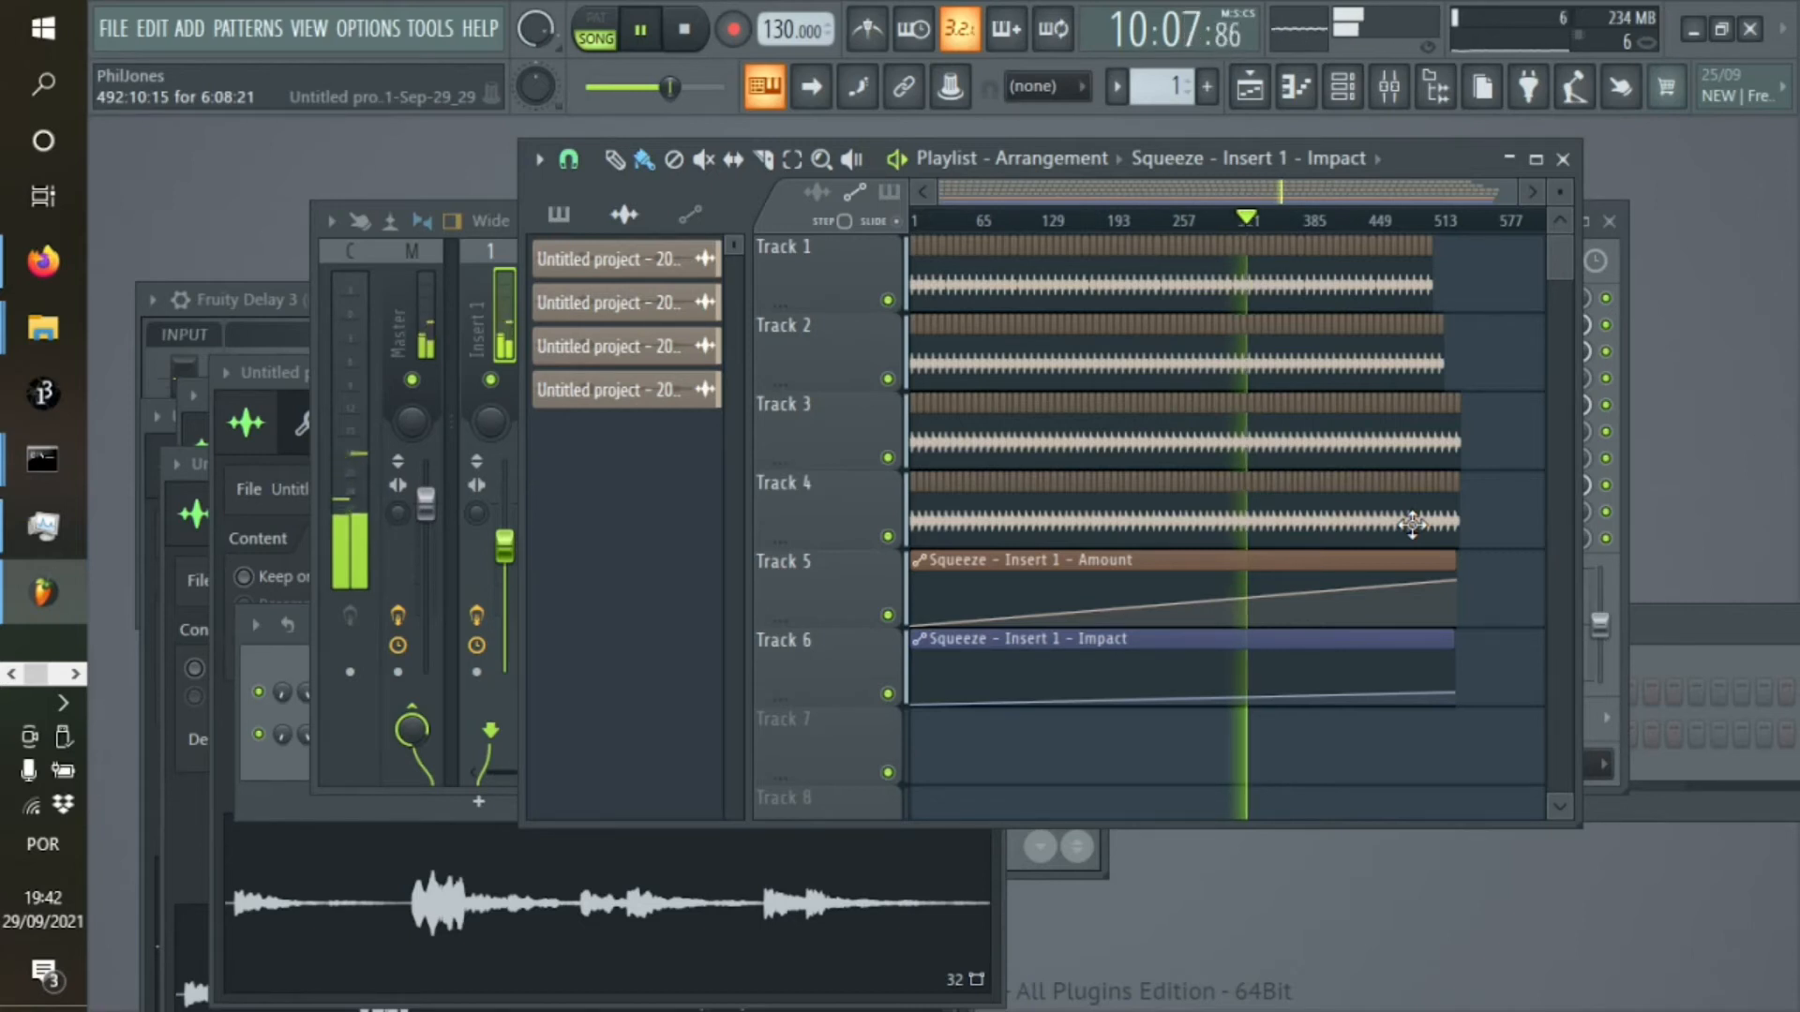
{"action": "left_click_drag", "start_coordinate": [1456, 581], "coordinate": [1458, 601]}
{"action": "left_click", "coordinate": [1308, 221]}
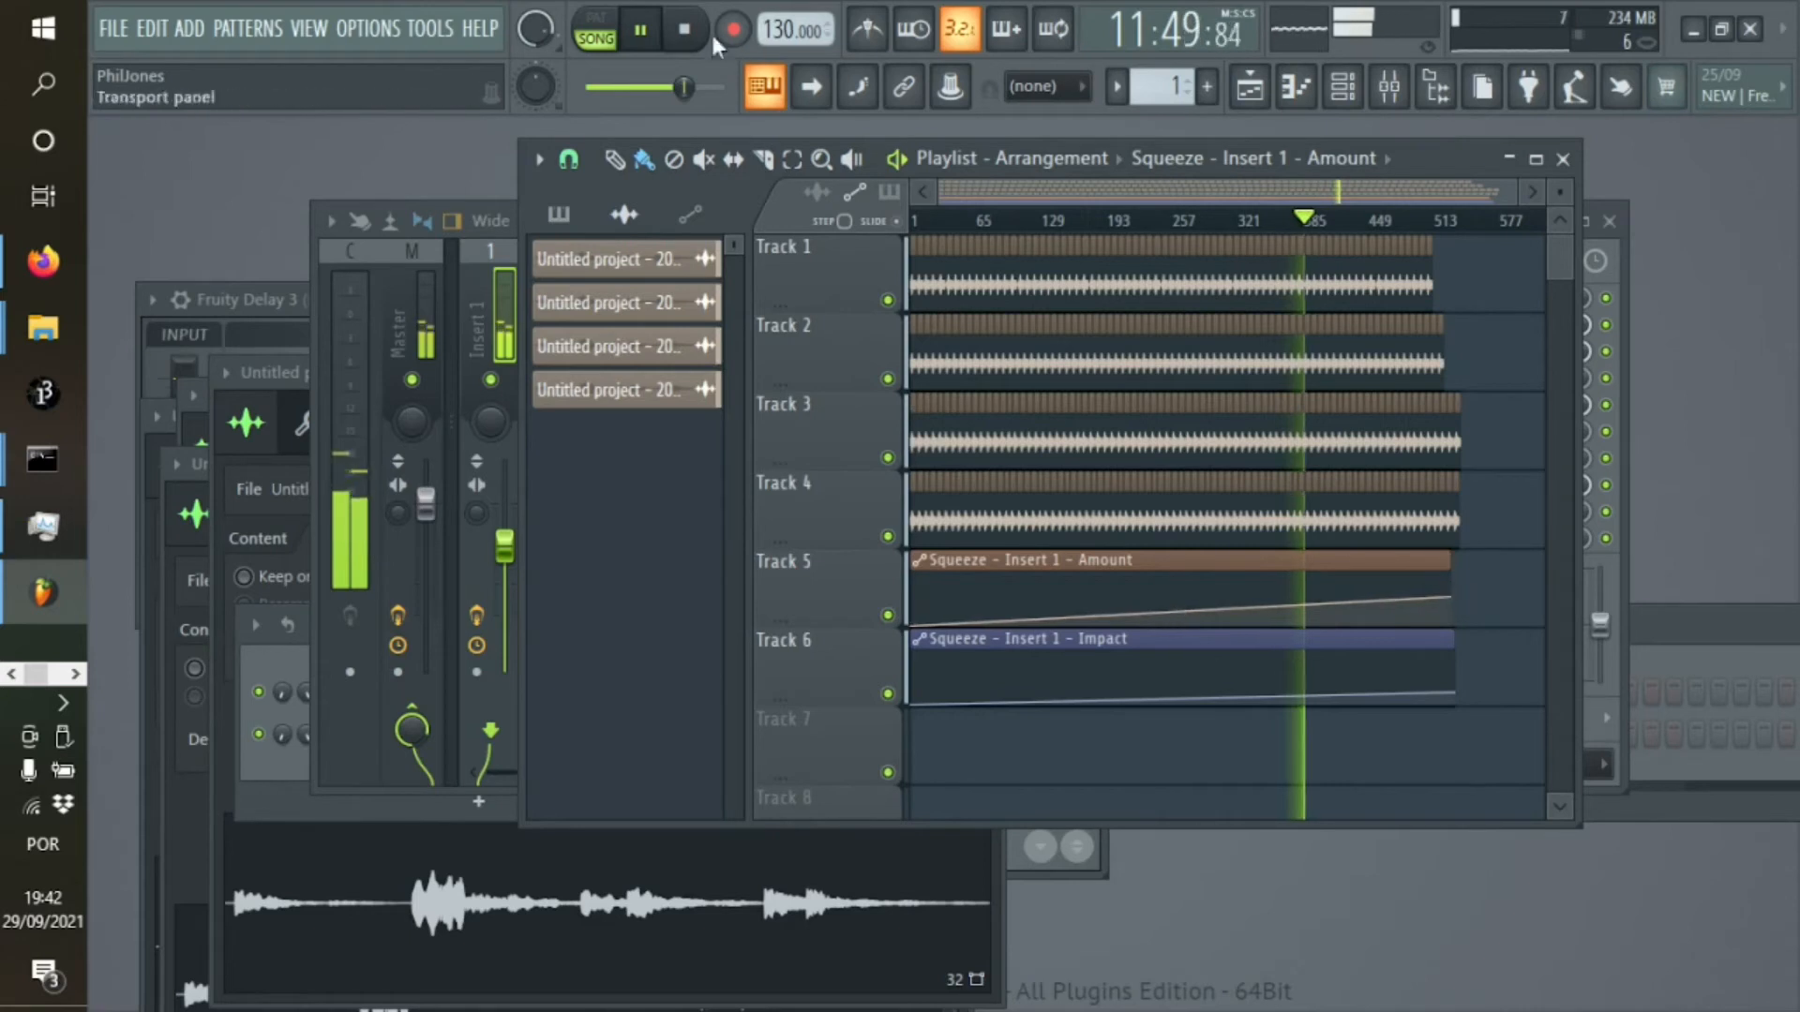
{"action": "left_click", "coordinate": [685, 29]}
Load the Cymatics Origin effect into slot 6 of Insert 1
{"action": "left_click", "coordinate": [1347, 98]}
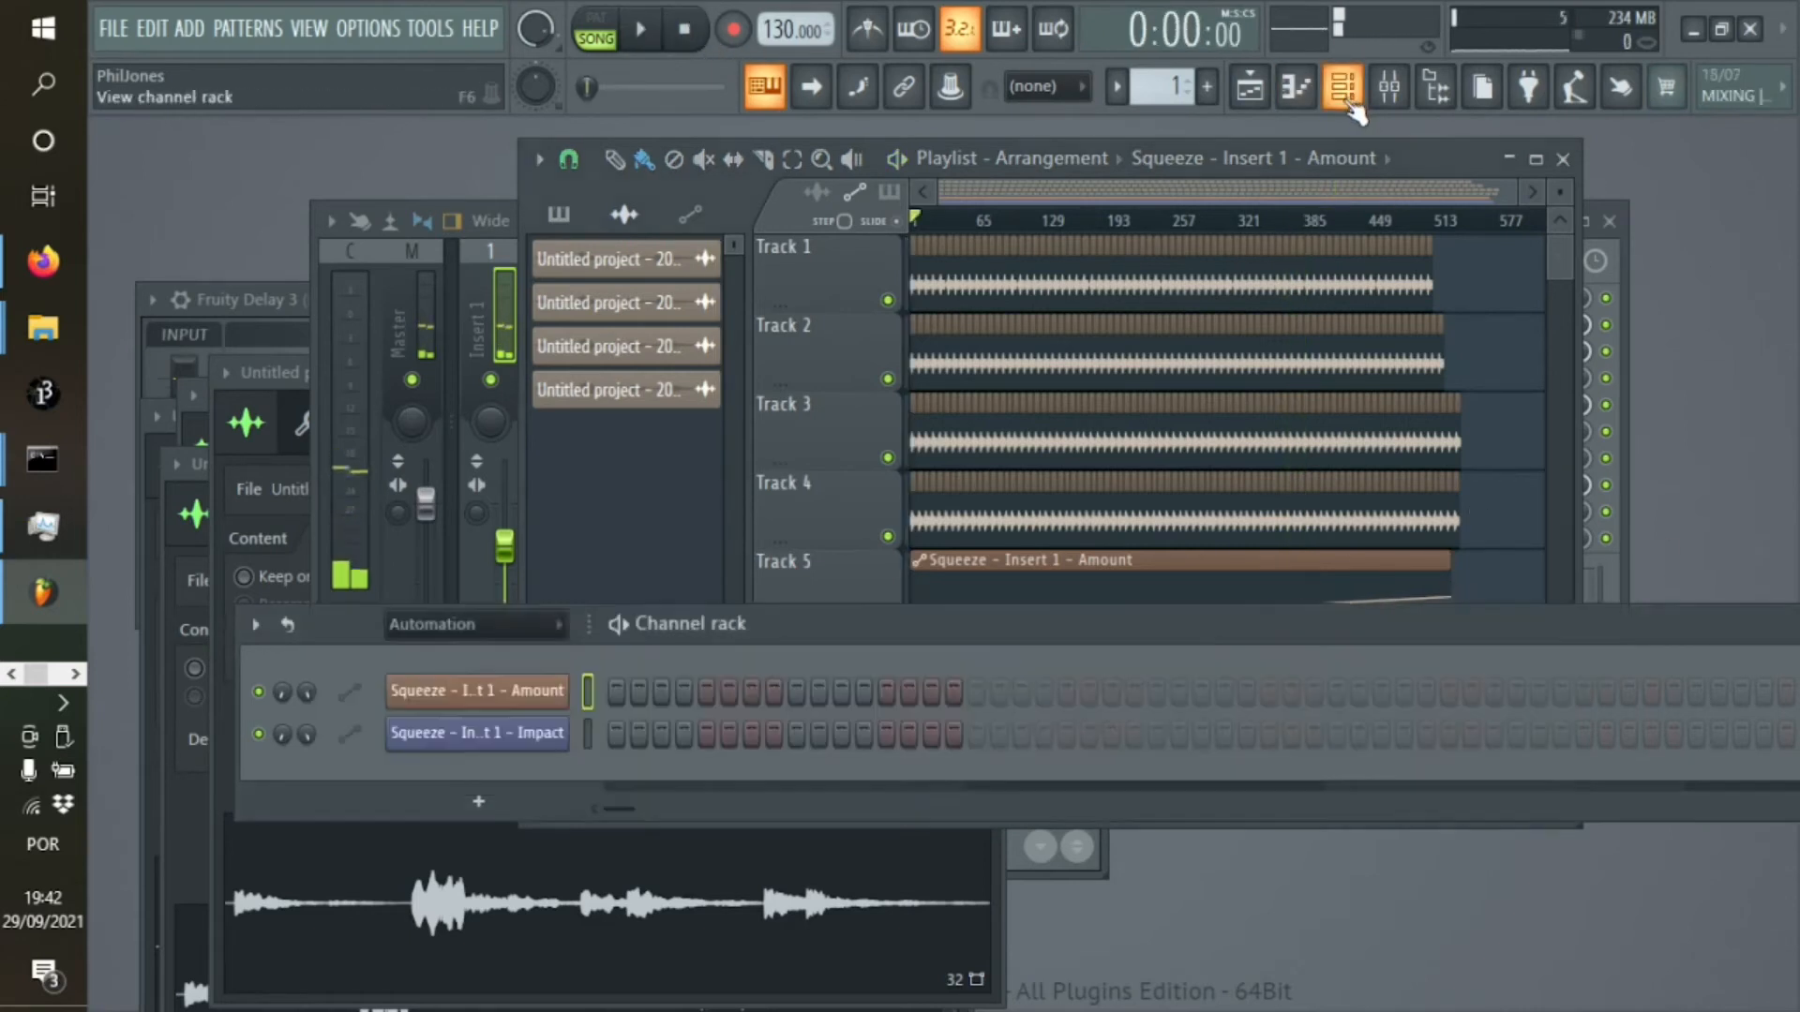
{"action": "left_click", "coordinate": [1389, 87]}
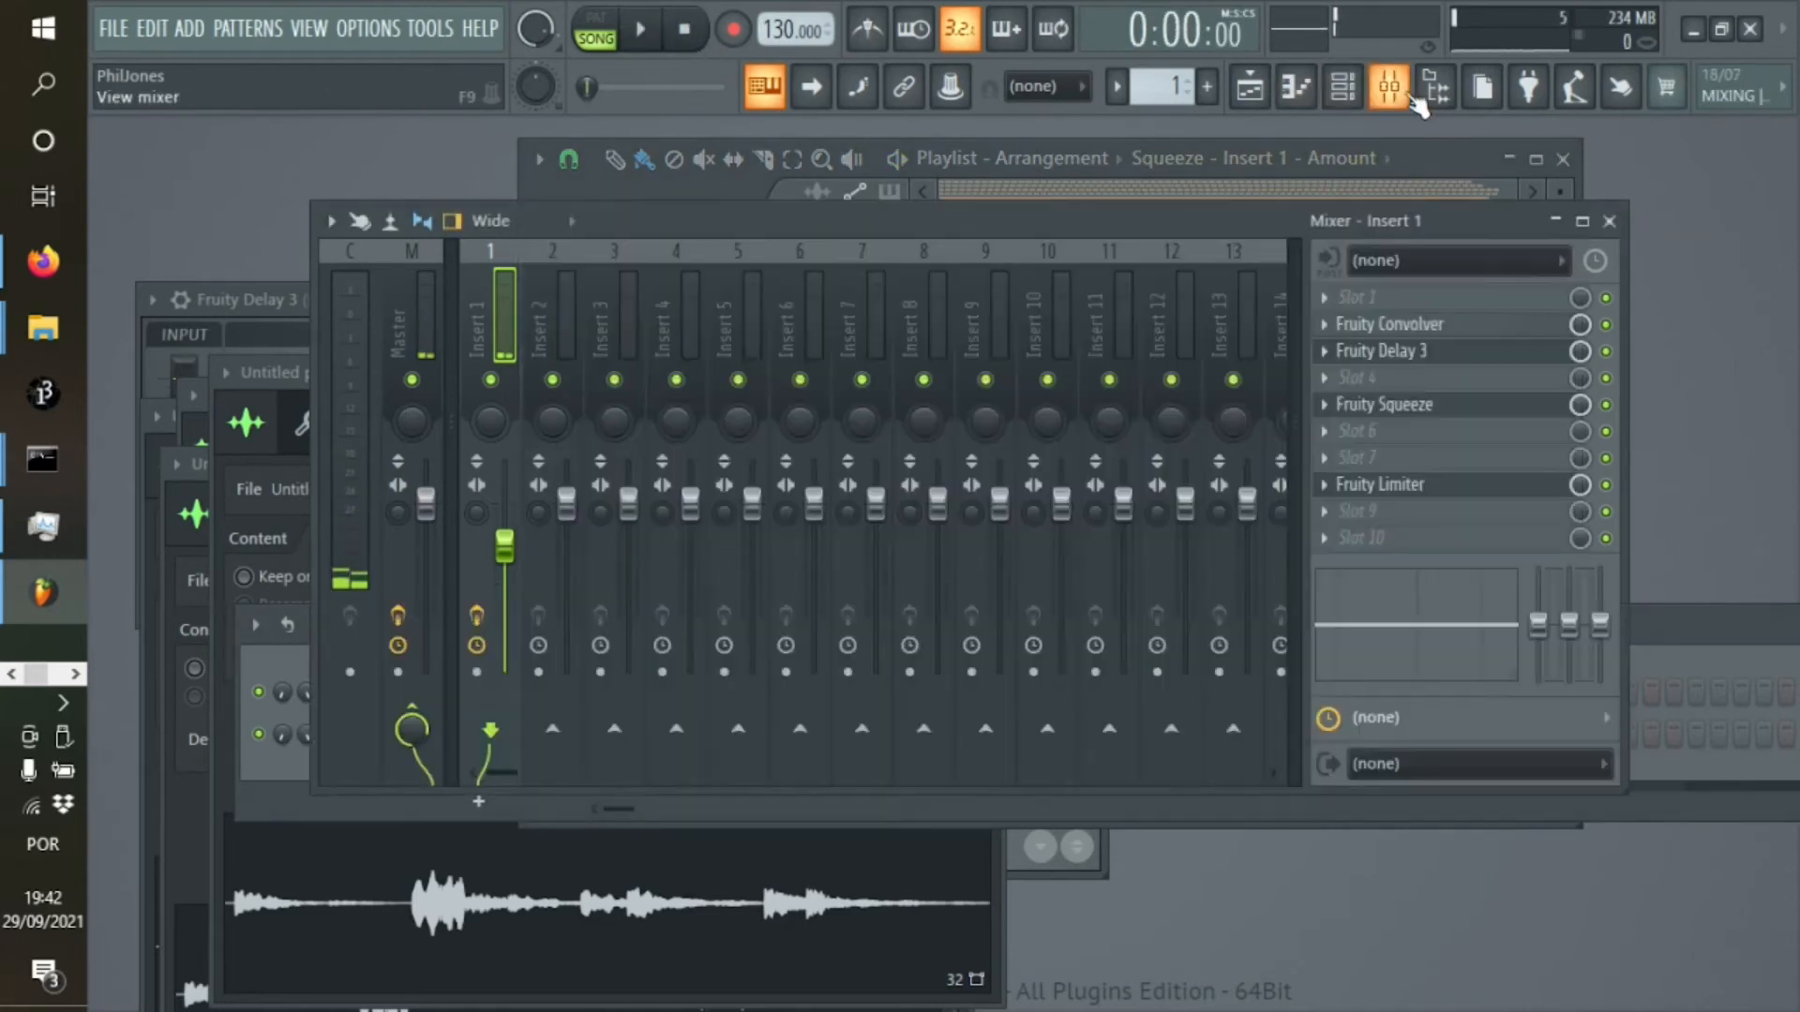
{"action": "left_click", "coordinate": [1446, 405]}
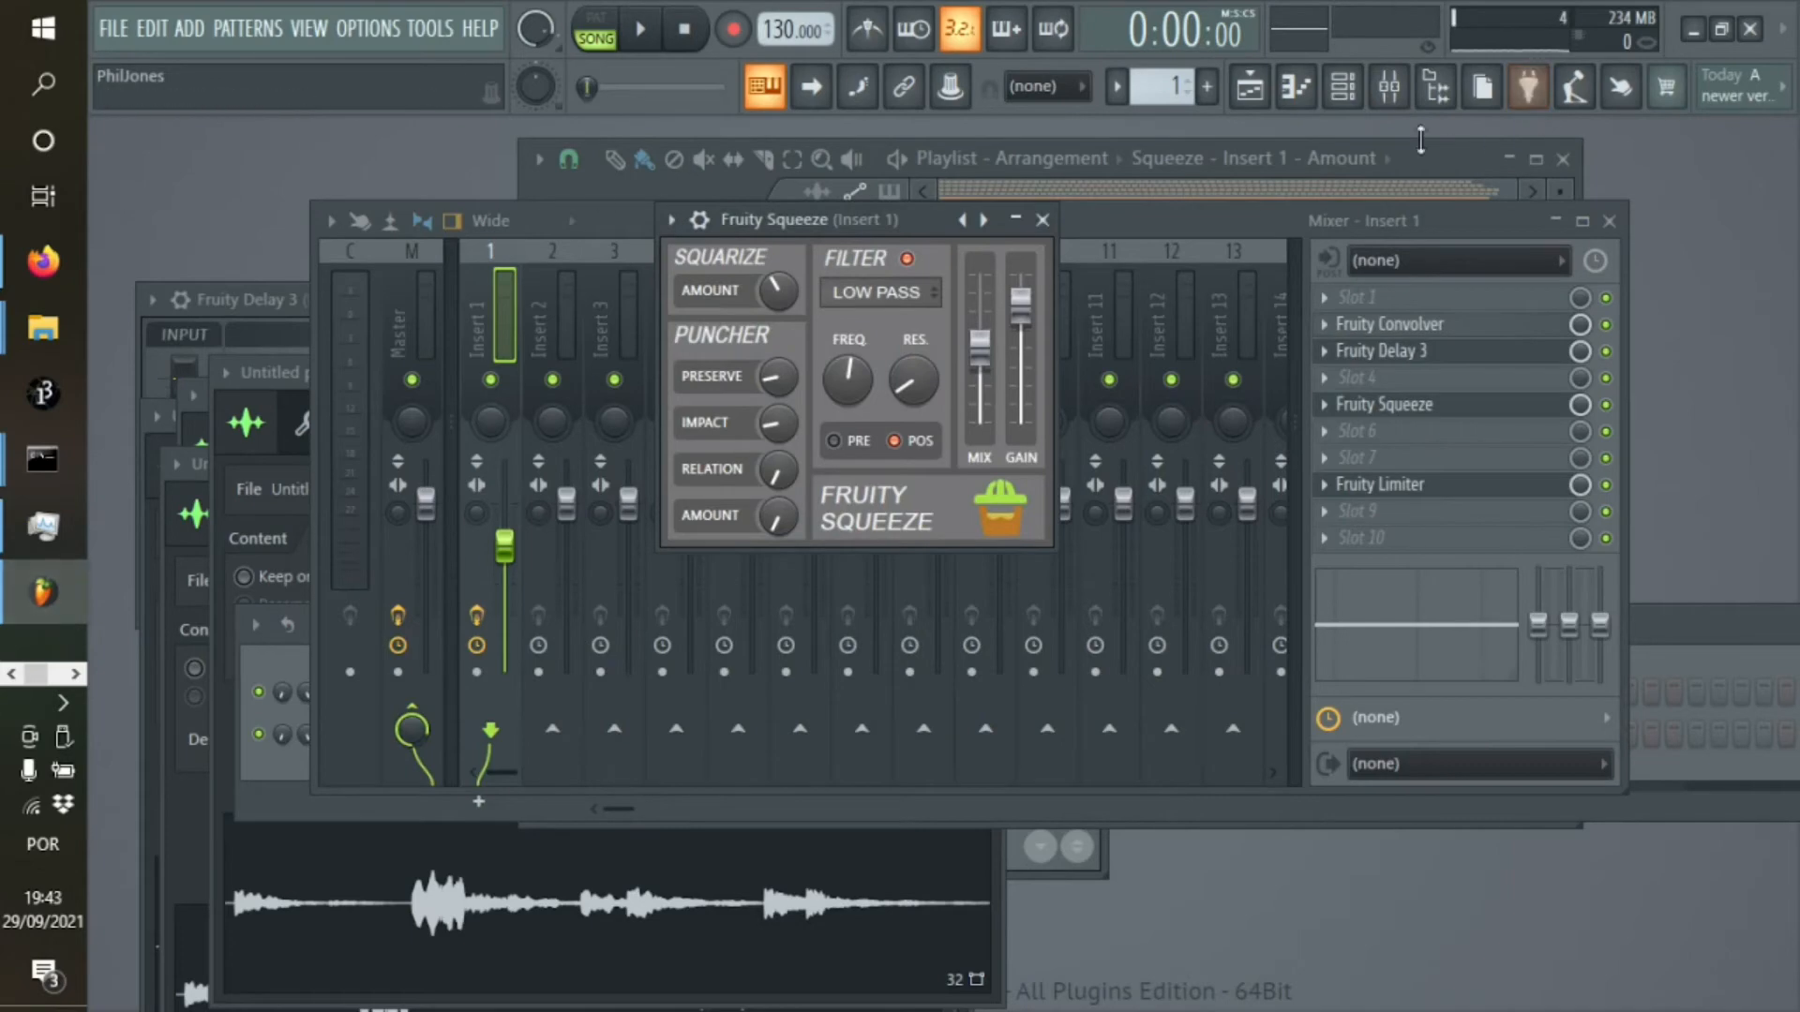
{"action": "left_click", "coordinate": [1403, 93]}
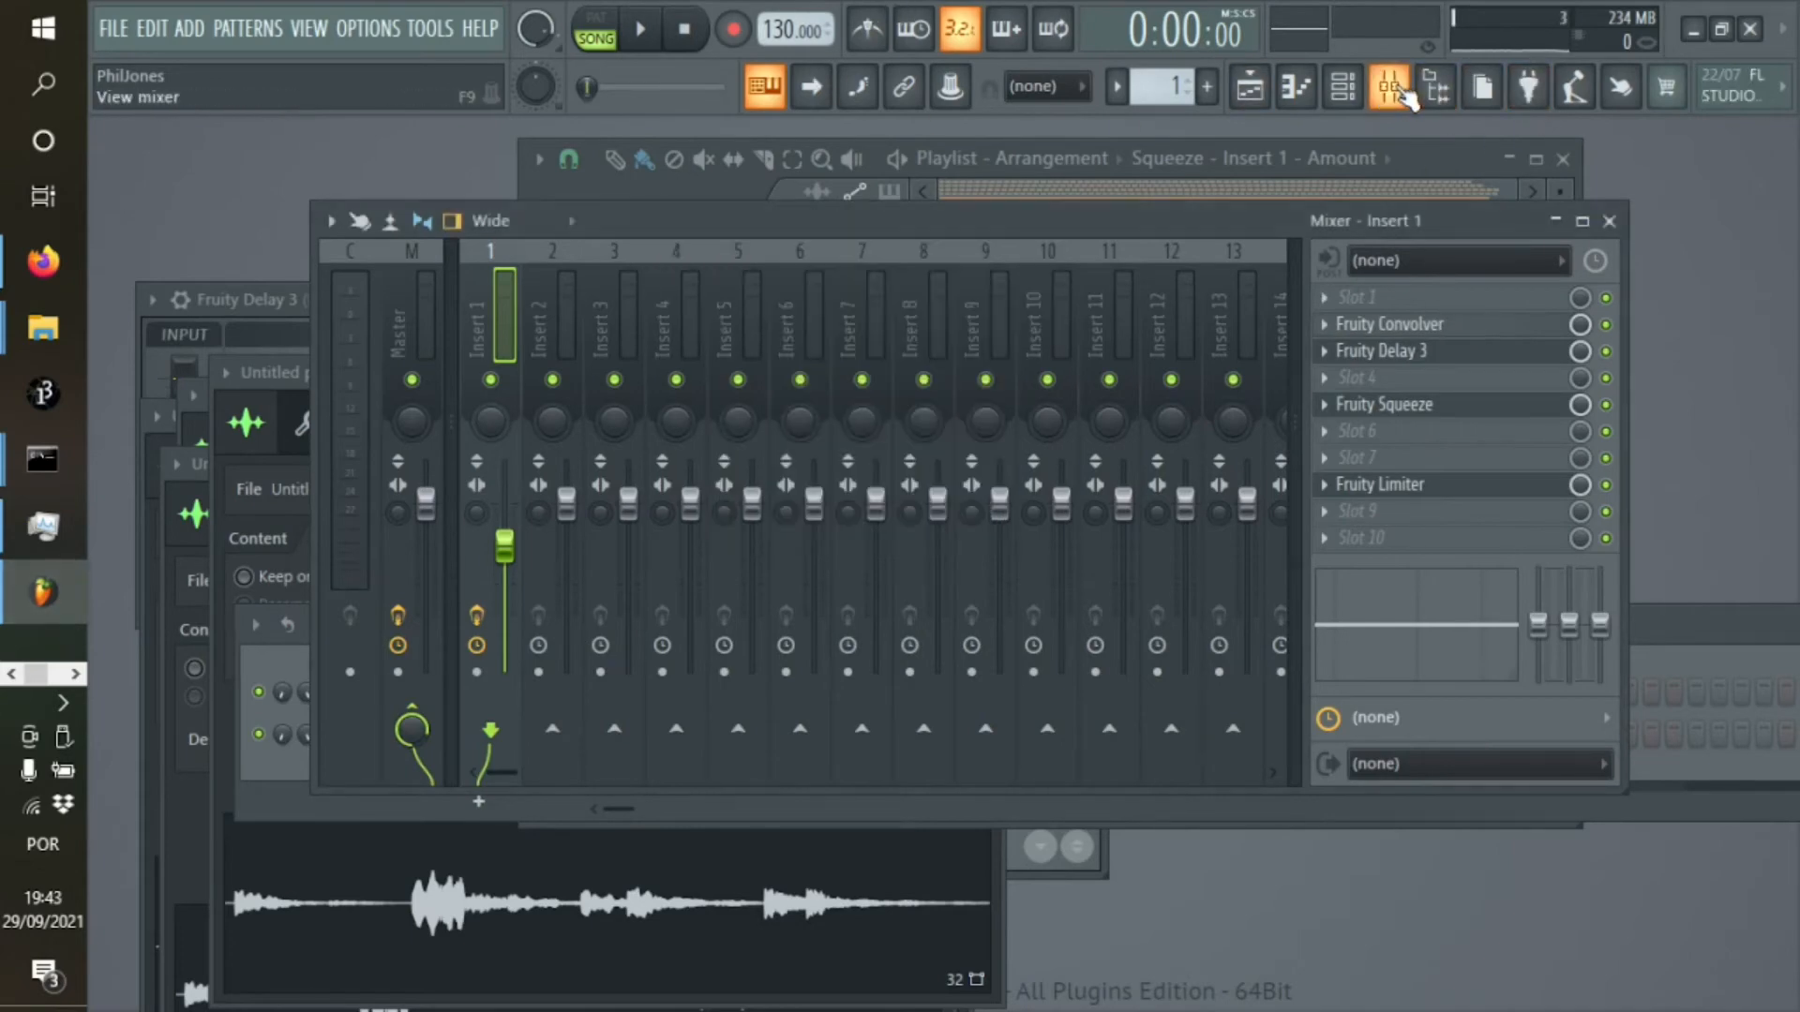
{"action": "left_click", "coordinate": [1405, 96]}
{"action": "left_click", "coordinate": [1399, 94]}
{"action": "left_click", "coordinate": [1348, 439]}
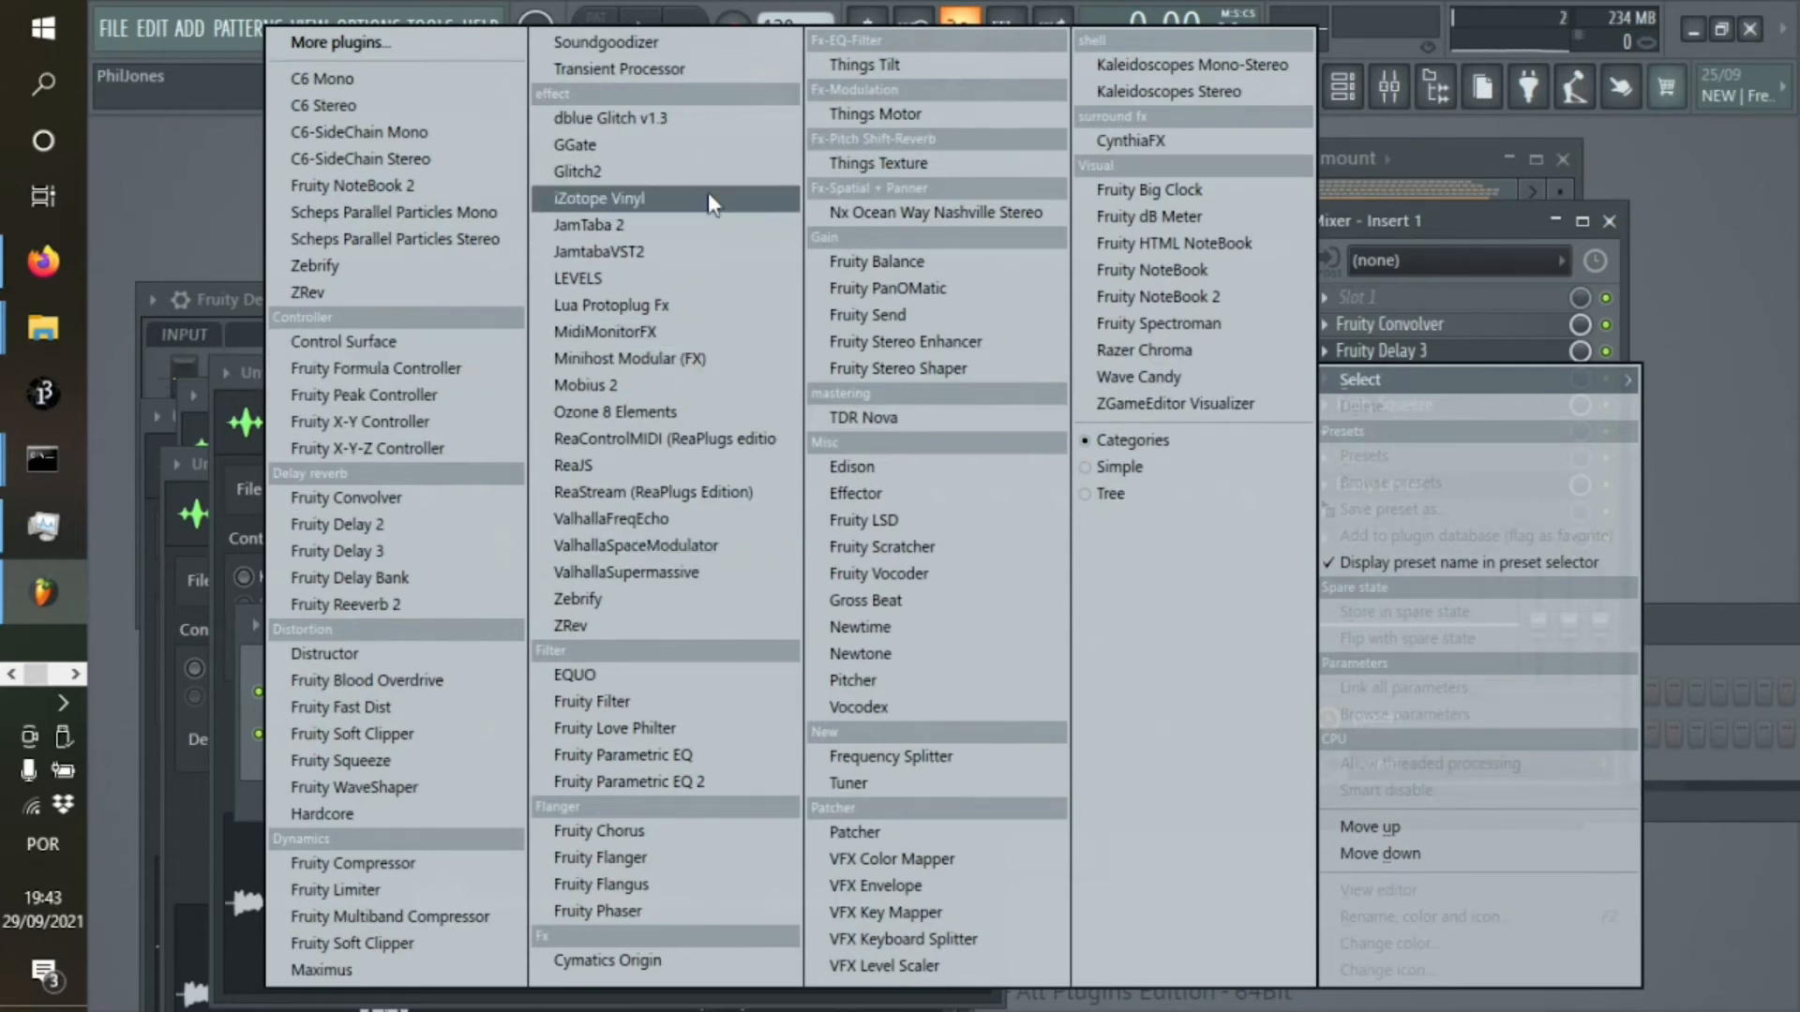
{"action": "left_click", "coordinate": [758, 958]}
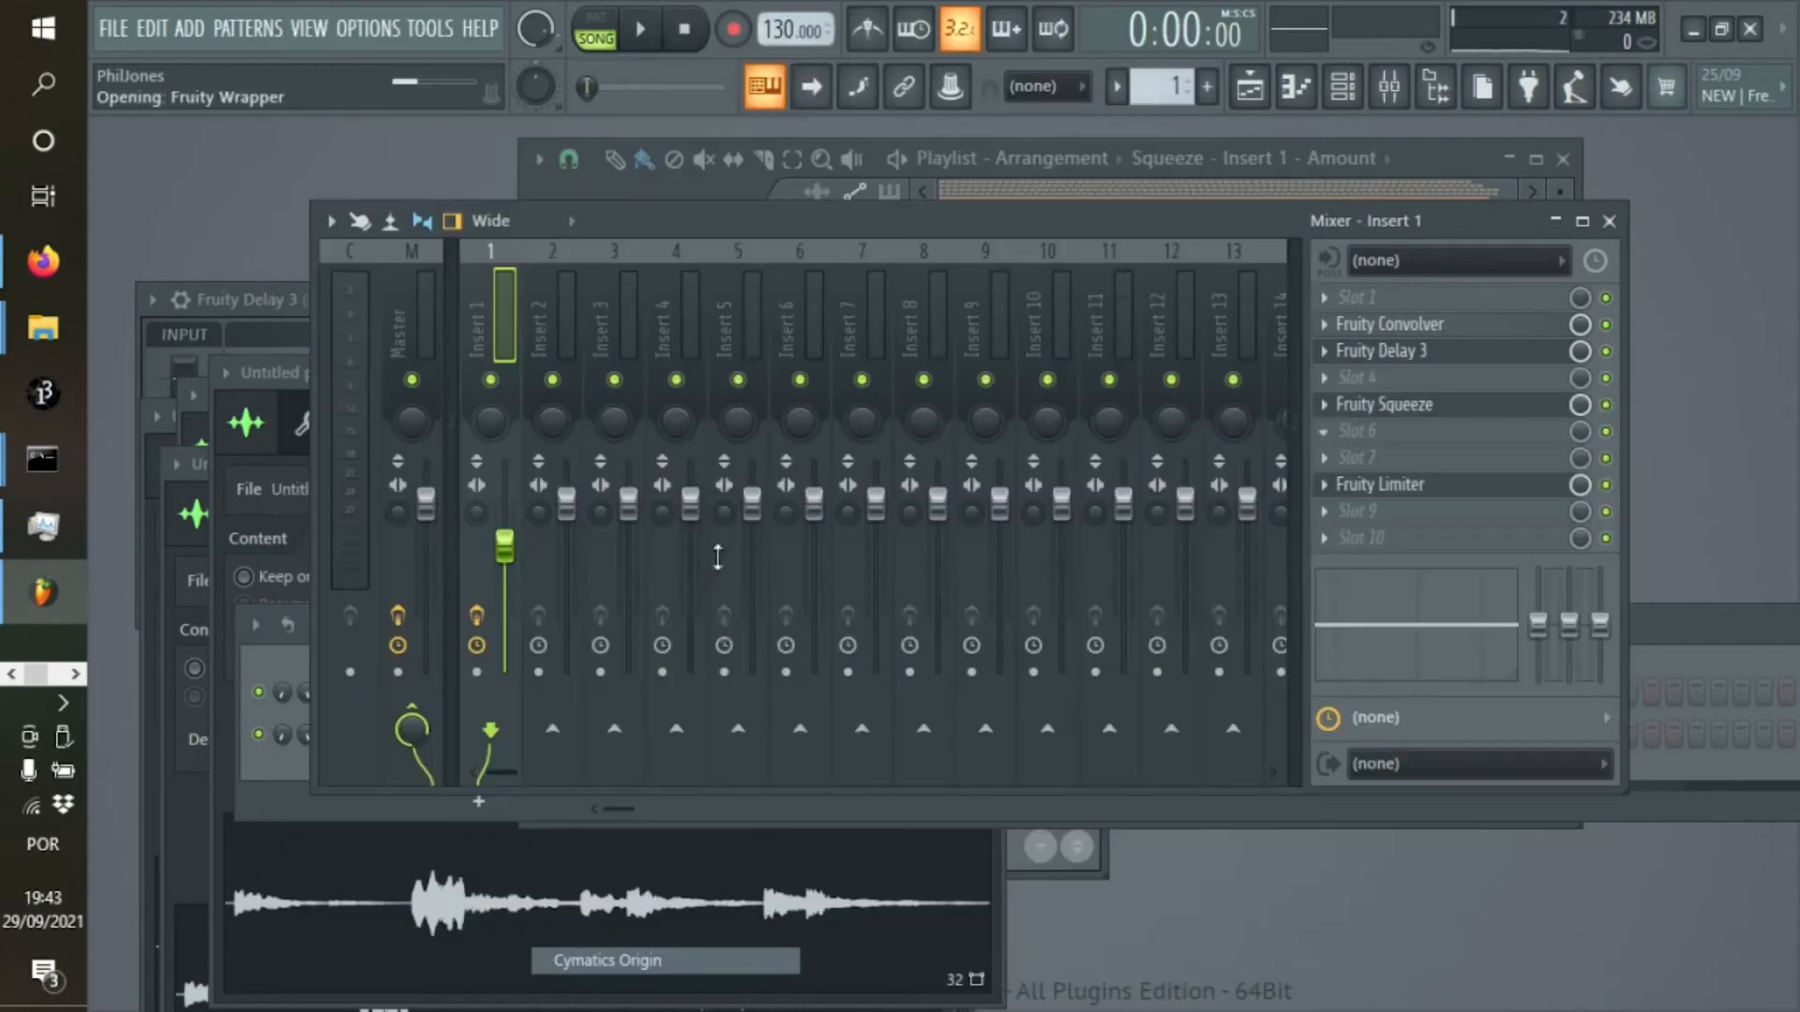
{"action": "left_click_drag", "start_coordinate": [740, 542], "coordinate": [554, 161]}
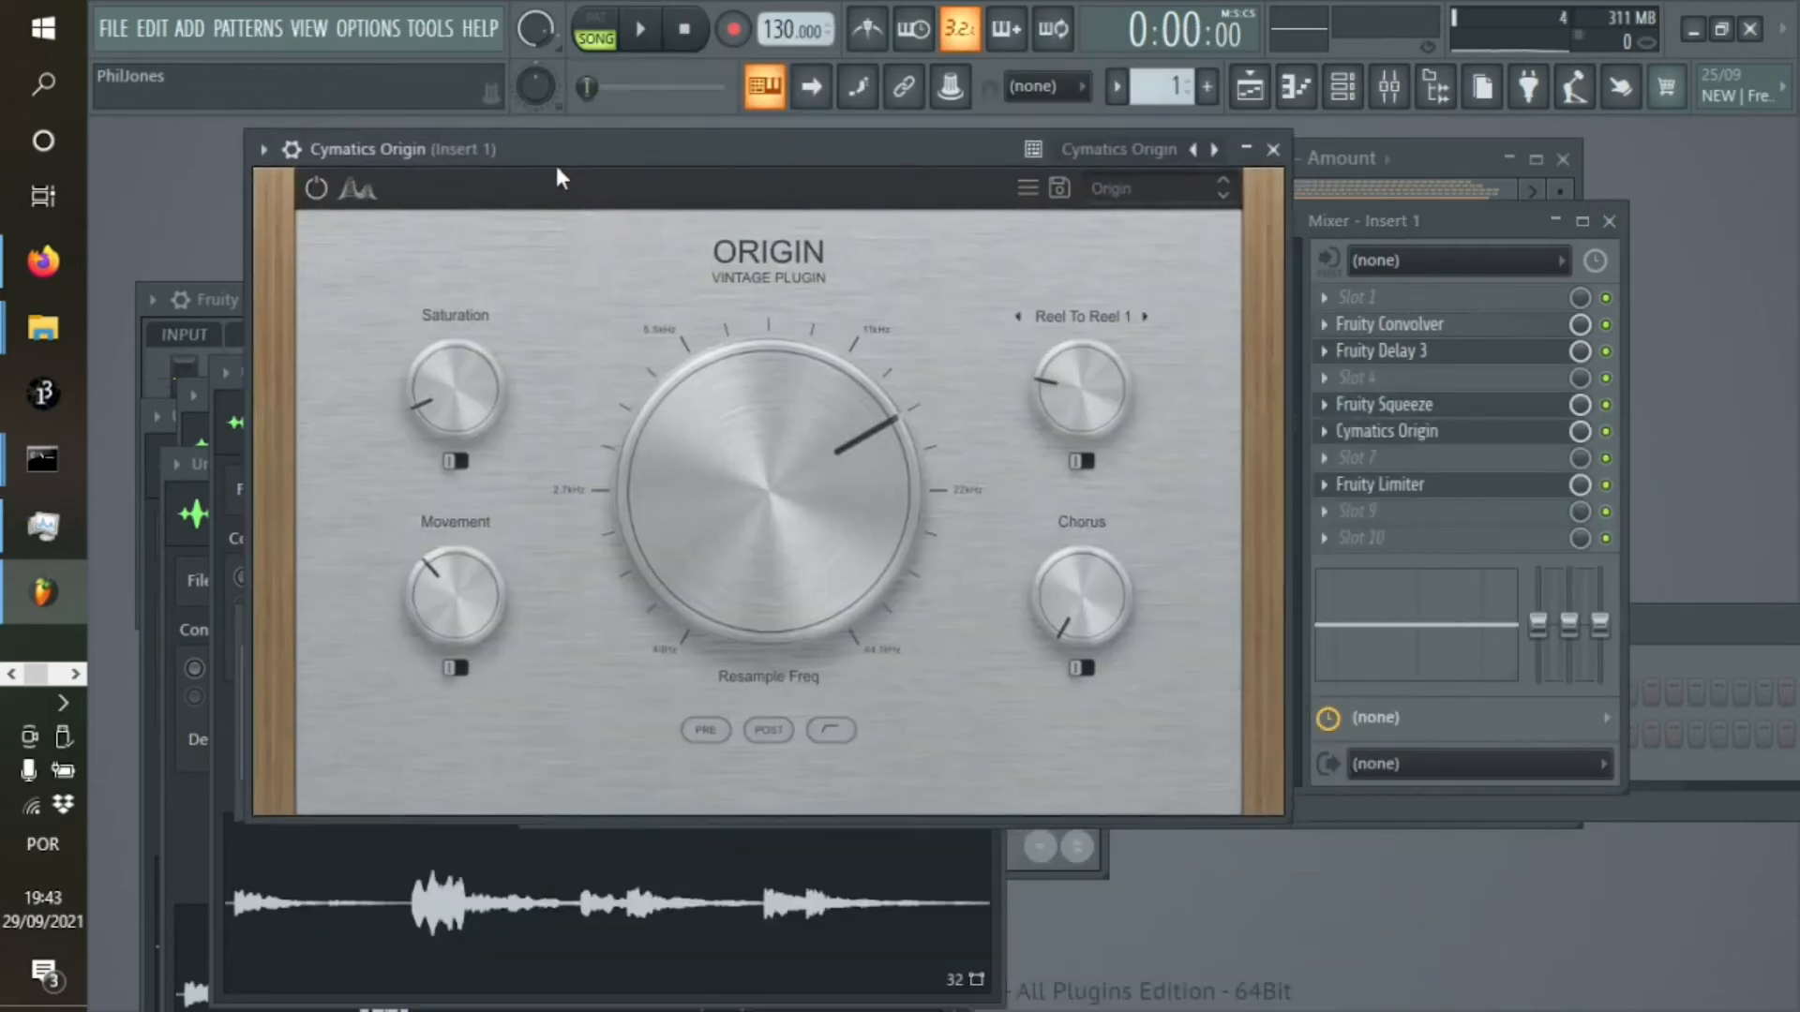
Raise Cymatics Origin's Resample Freq to 44.1 kHz during playback and create an automation clip for that parameter
{"action": "left_click", "coordinate": [641, 30]}
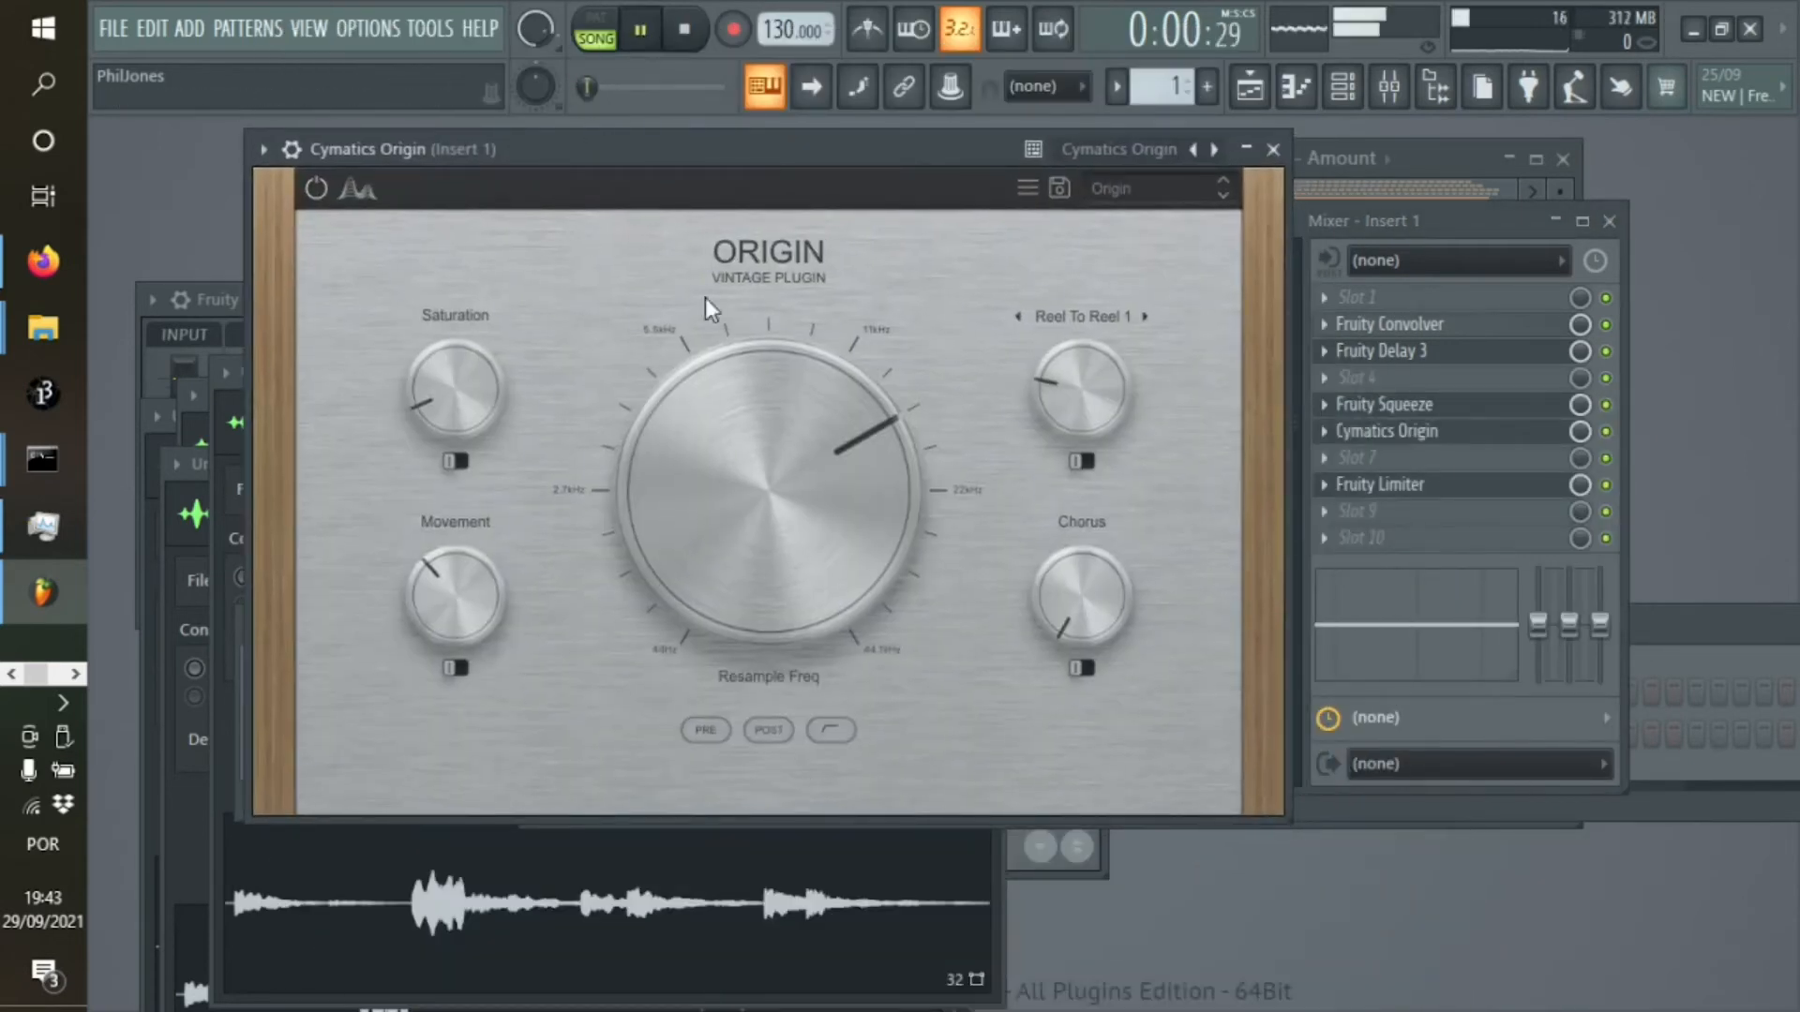
{"action": "left_click_drag", "start_coordinate": [806, 525], "coordinate": [712, 474]}
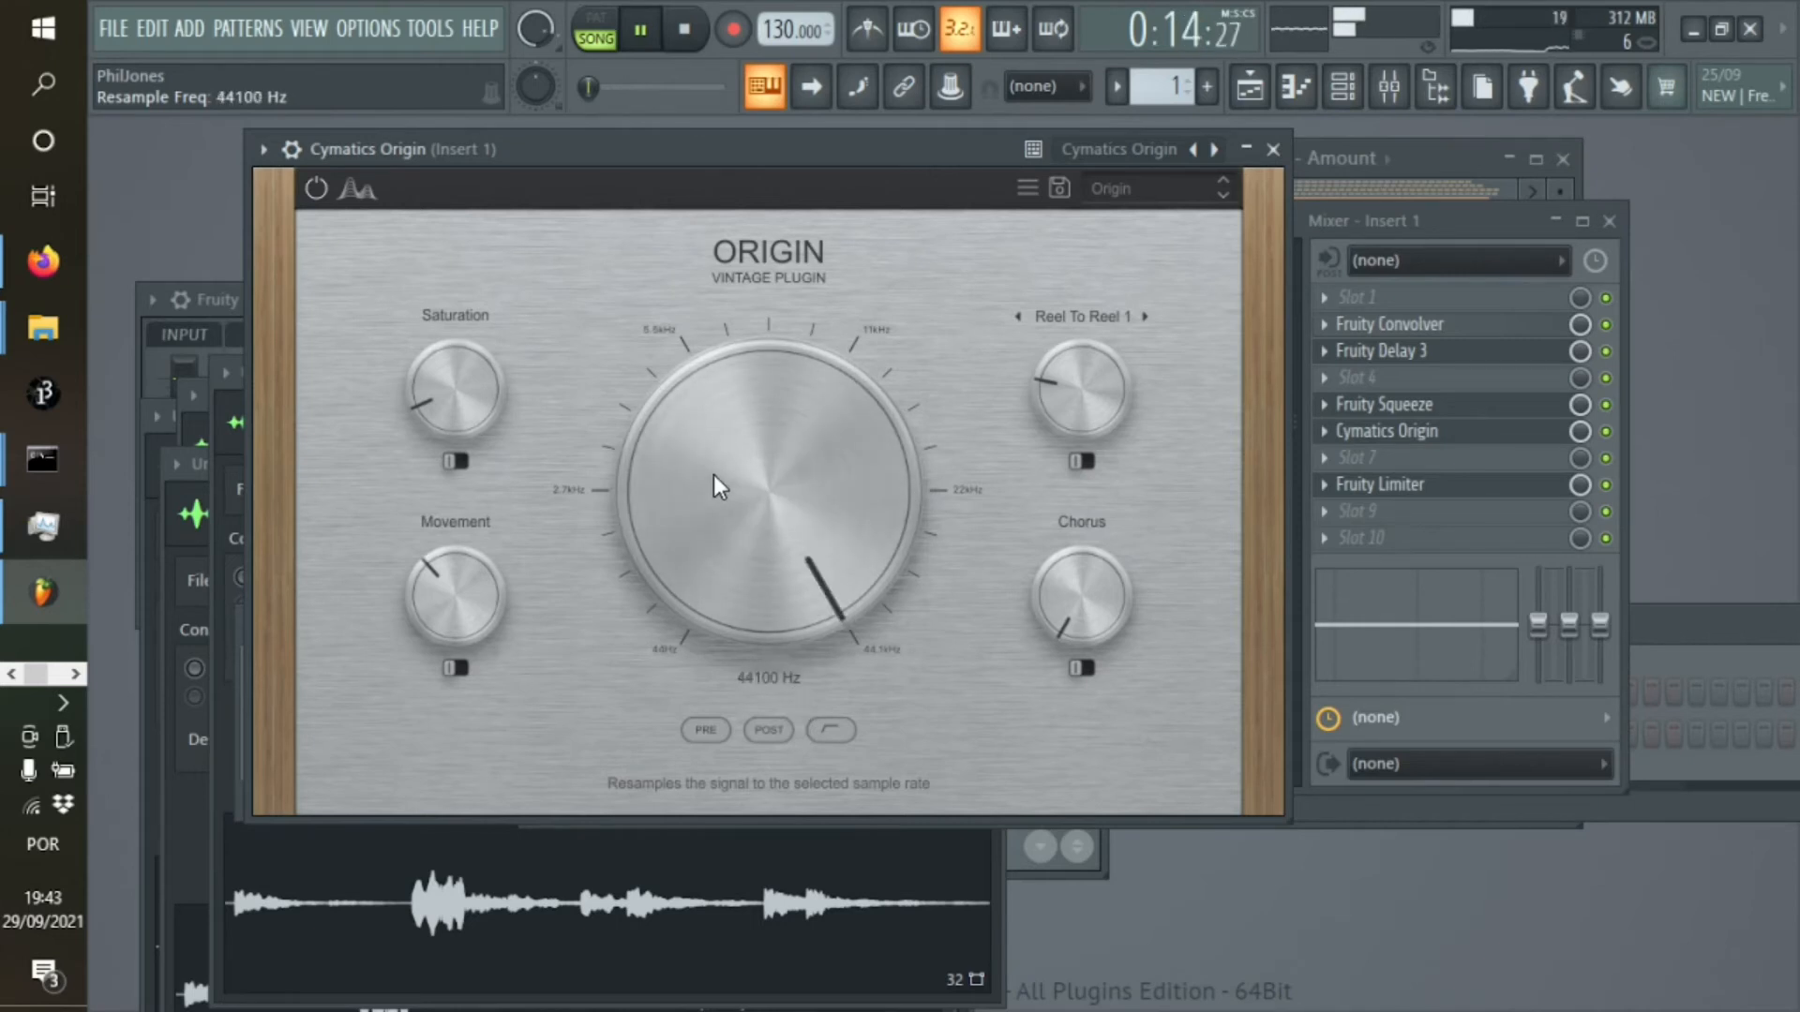
{"action": "left_click", "coordinate": [291, 149]}
{"action": "left_click", "coordinate": [264, 149]}
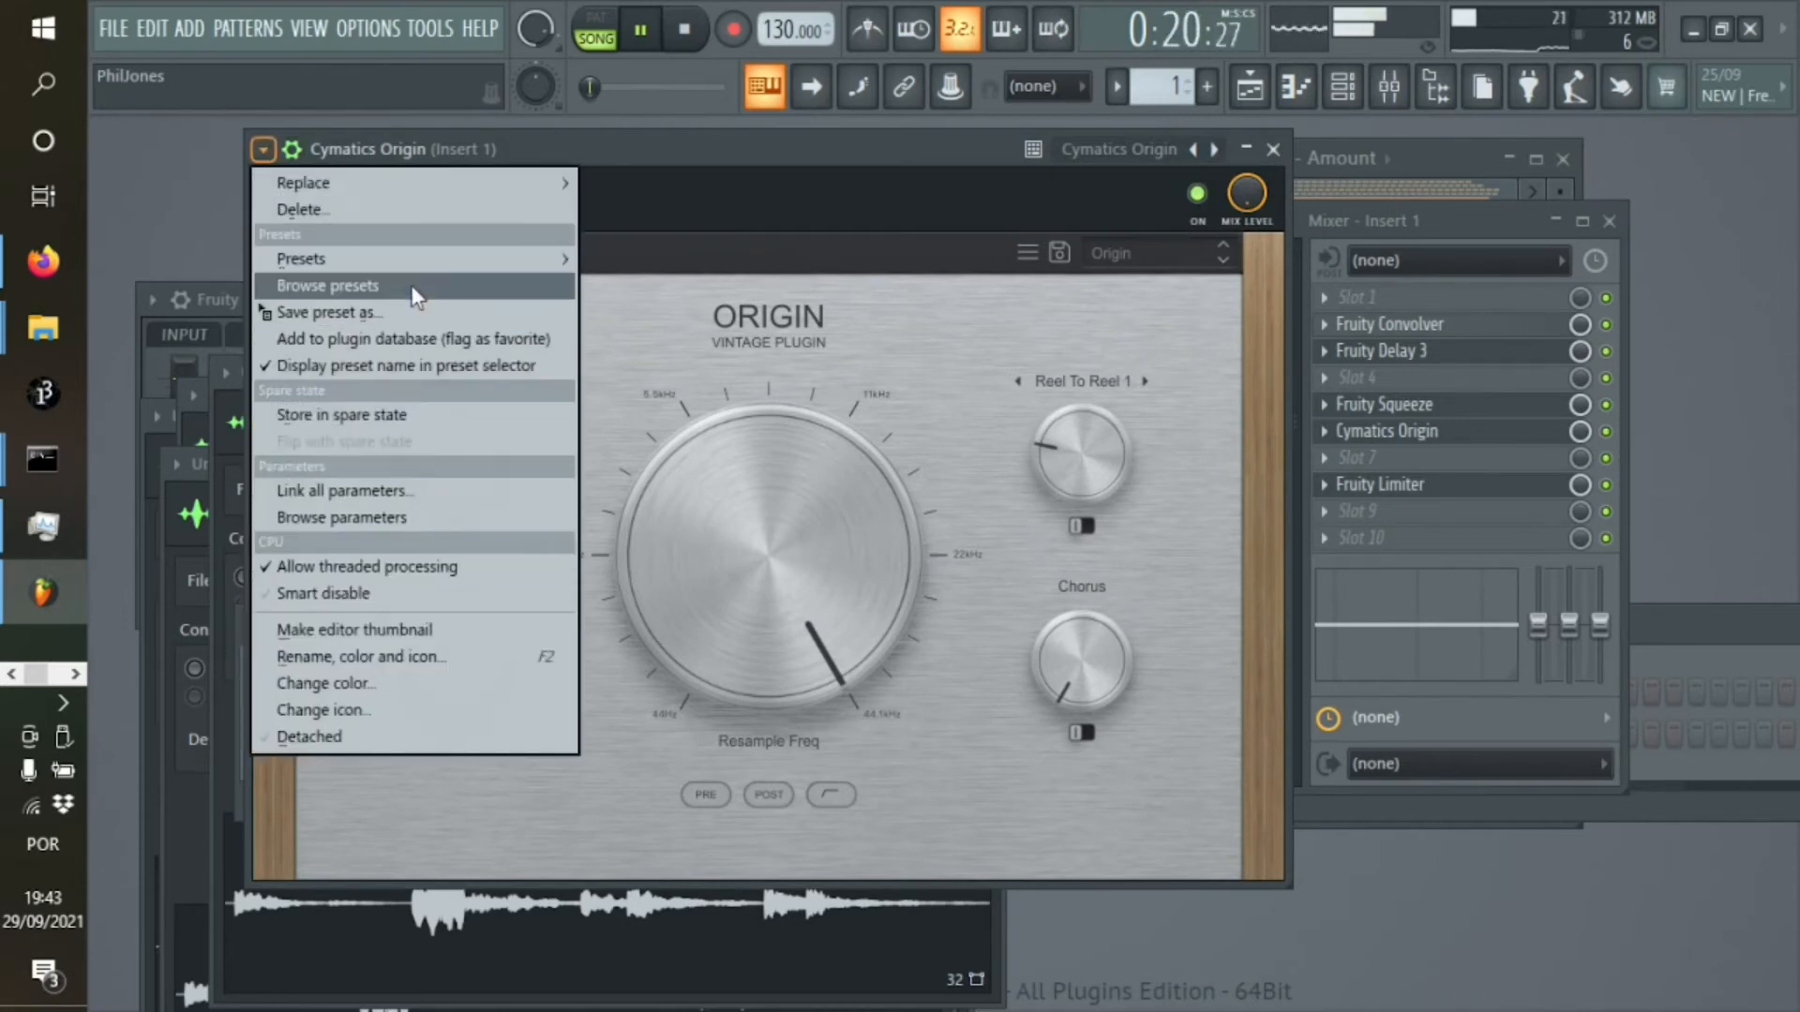
{"action": "left_click", "coordinate": [396, 525]}
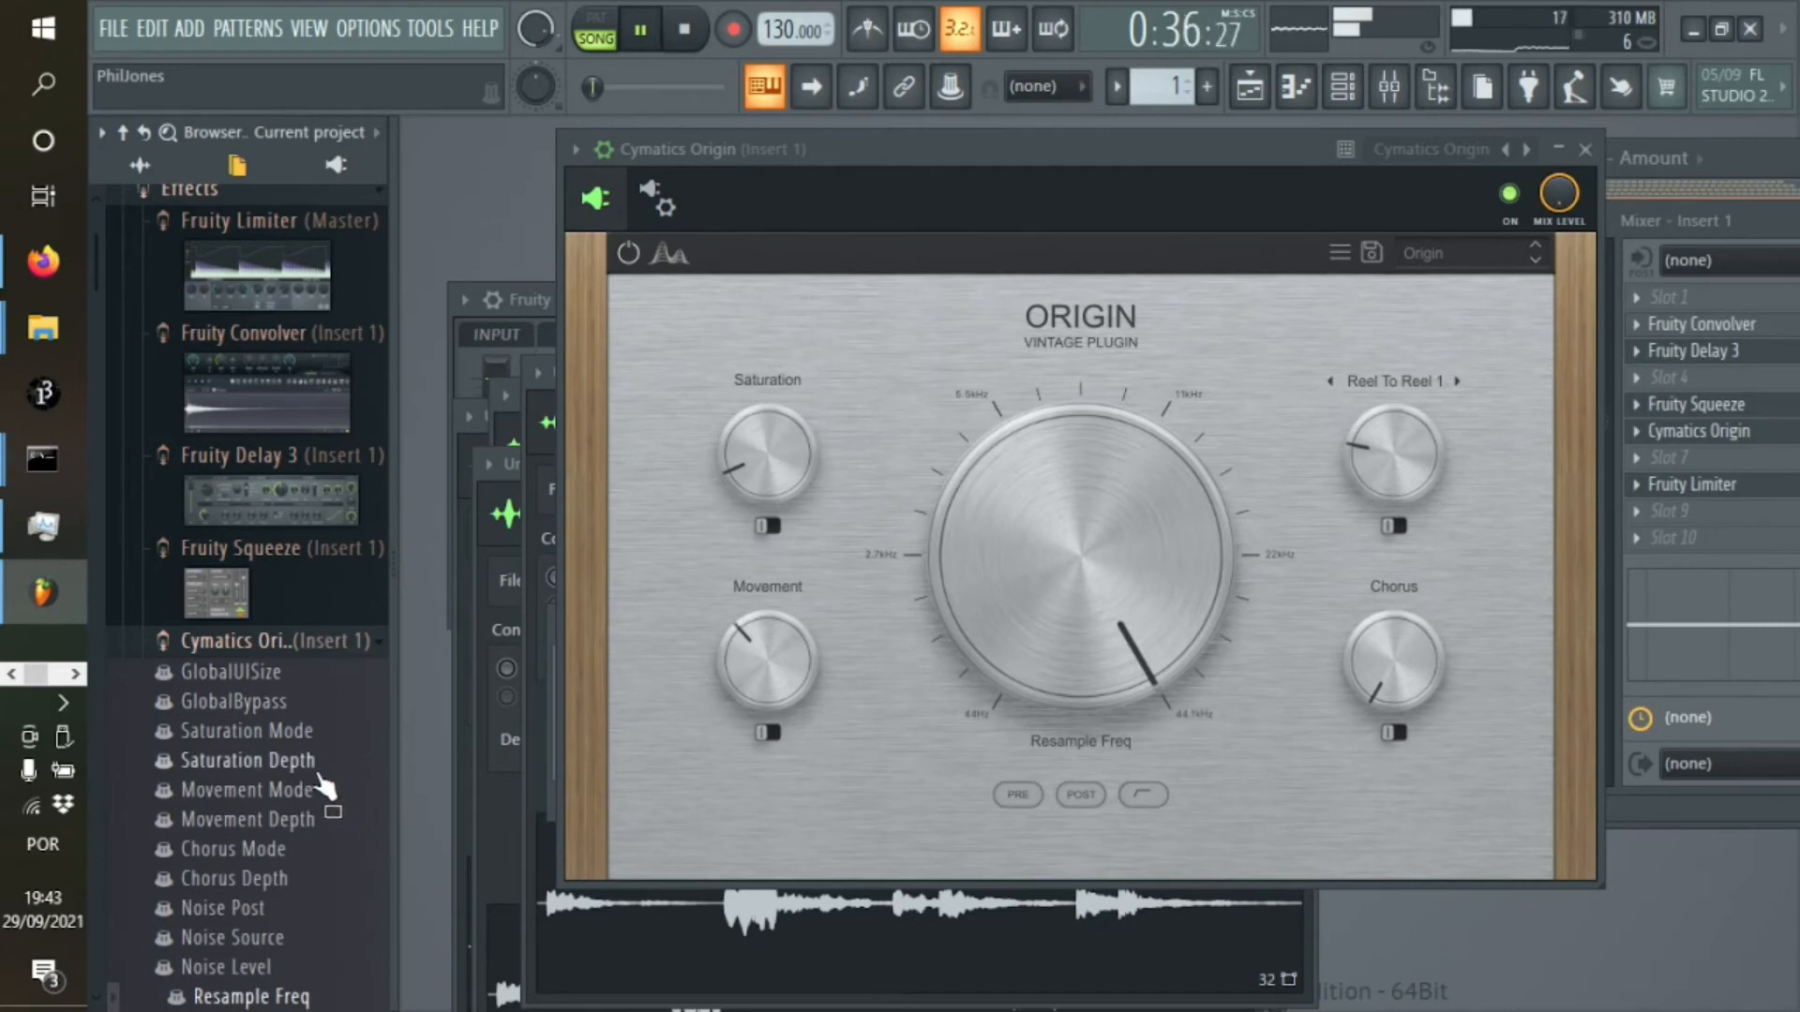
{"action": "right_click", "coordinate": [279, 999]}
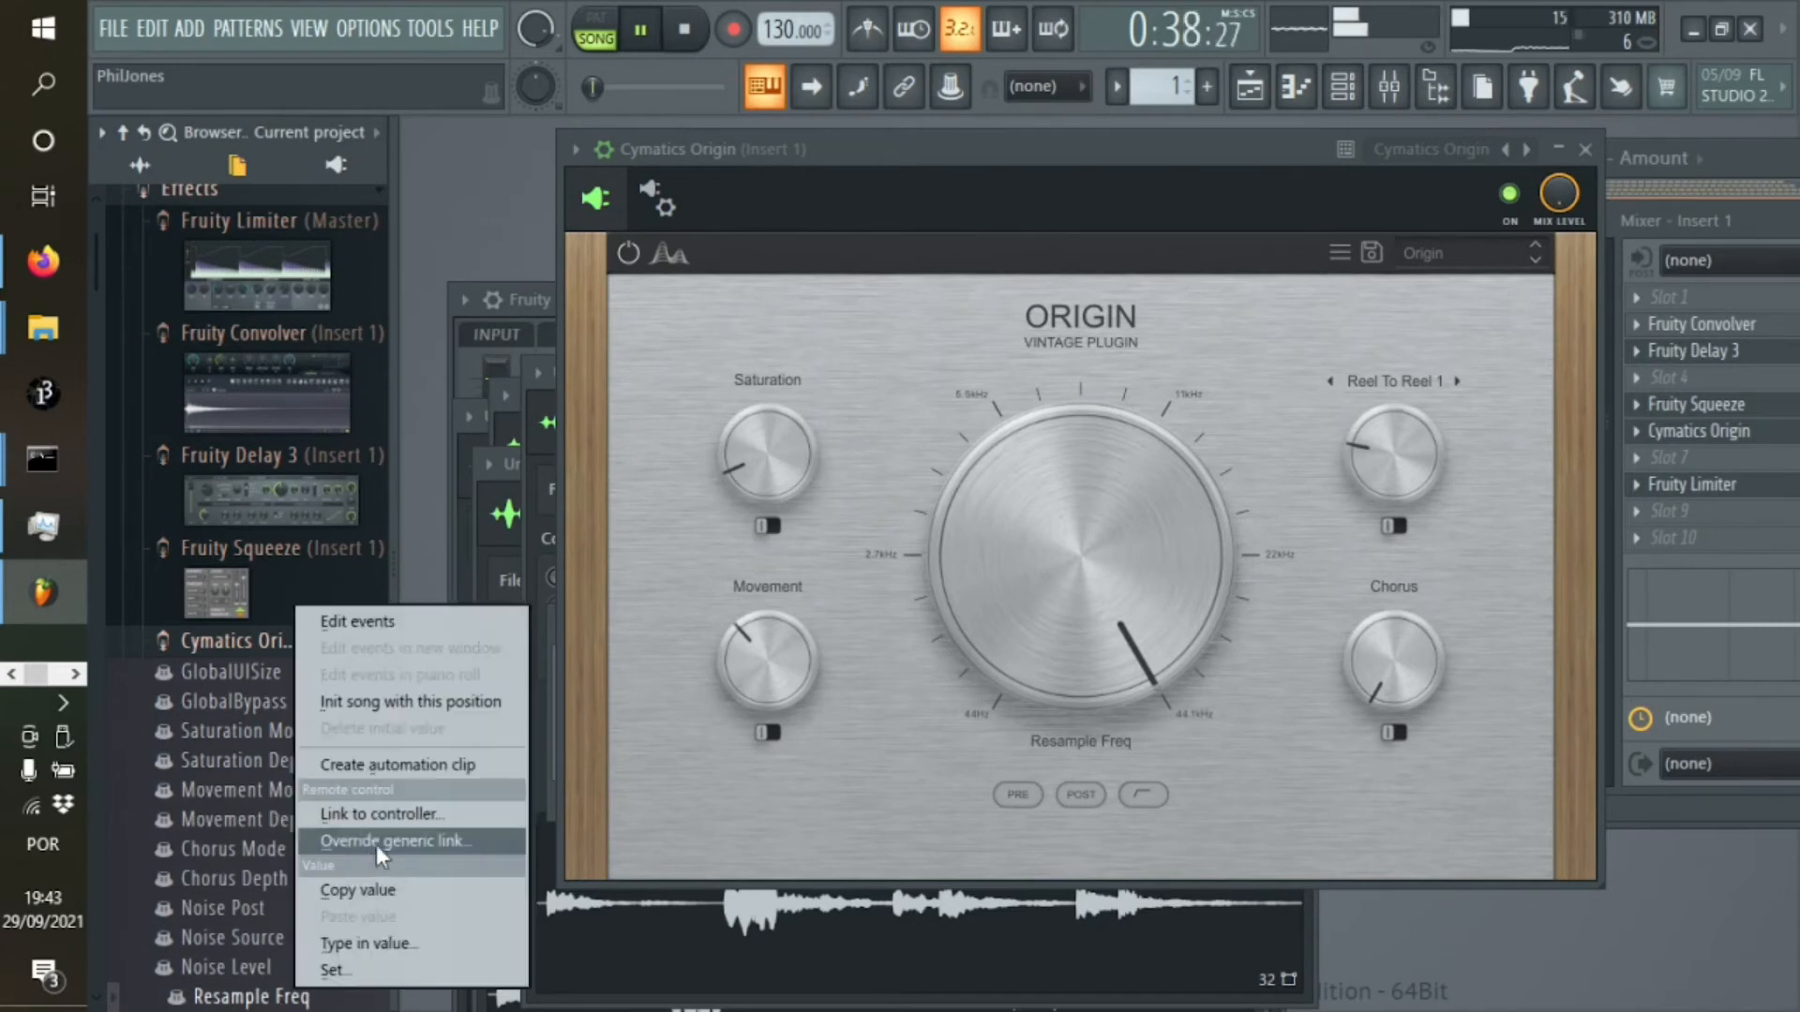
{"action": "left_click", "coordinate": [474, 765]}
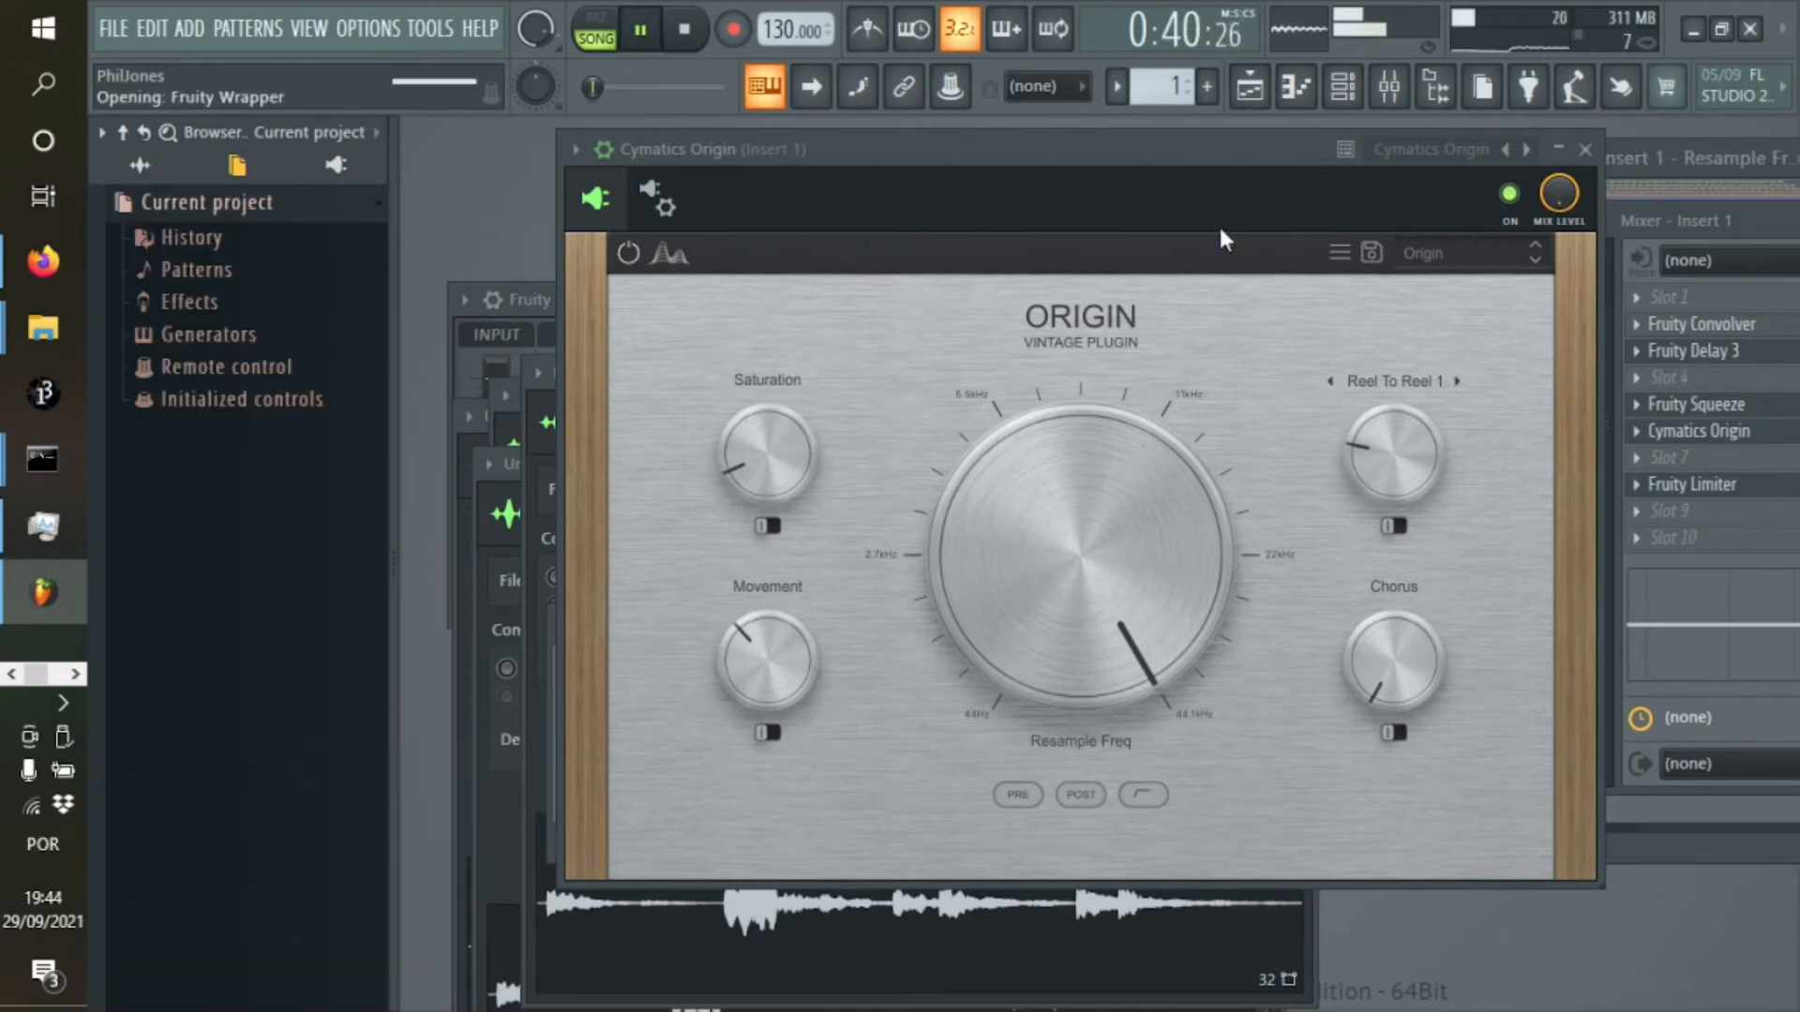
Lower the end point of the Resample Freq automation on track 7 to 0% in the enlarged playlist and audition from about 9:20 and 13:40
{"action": "left_click", "coordinate": [1247, 88]}
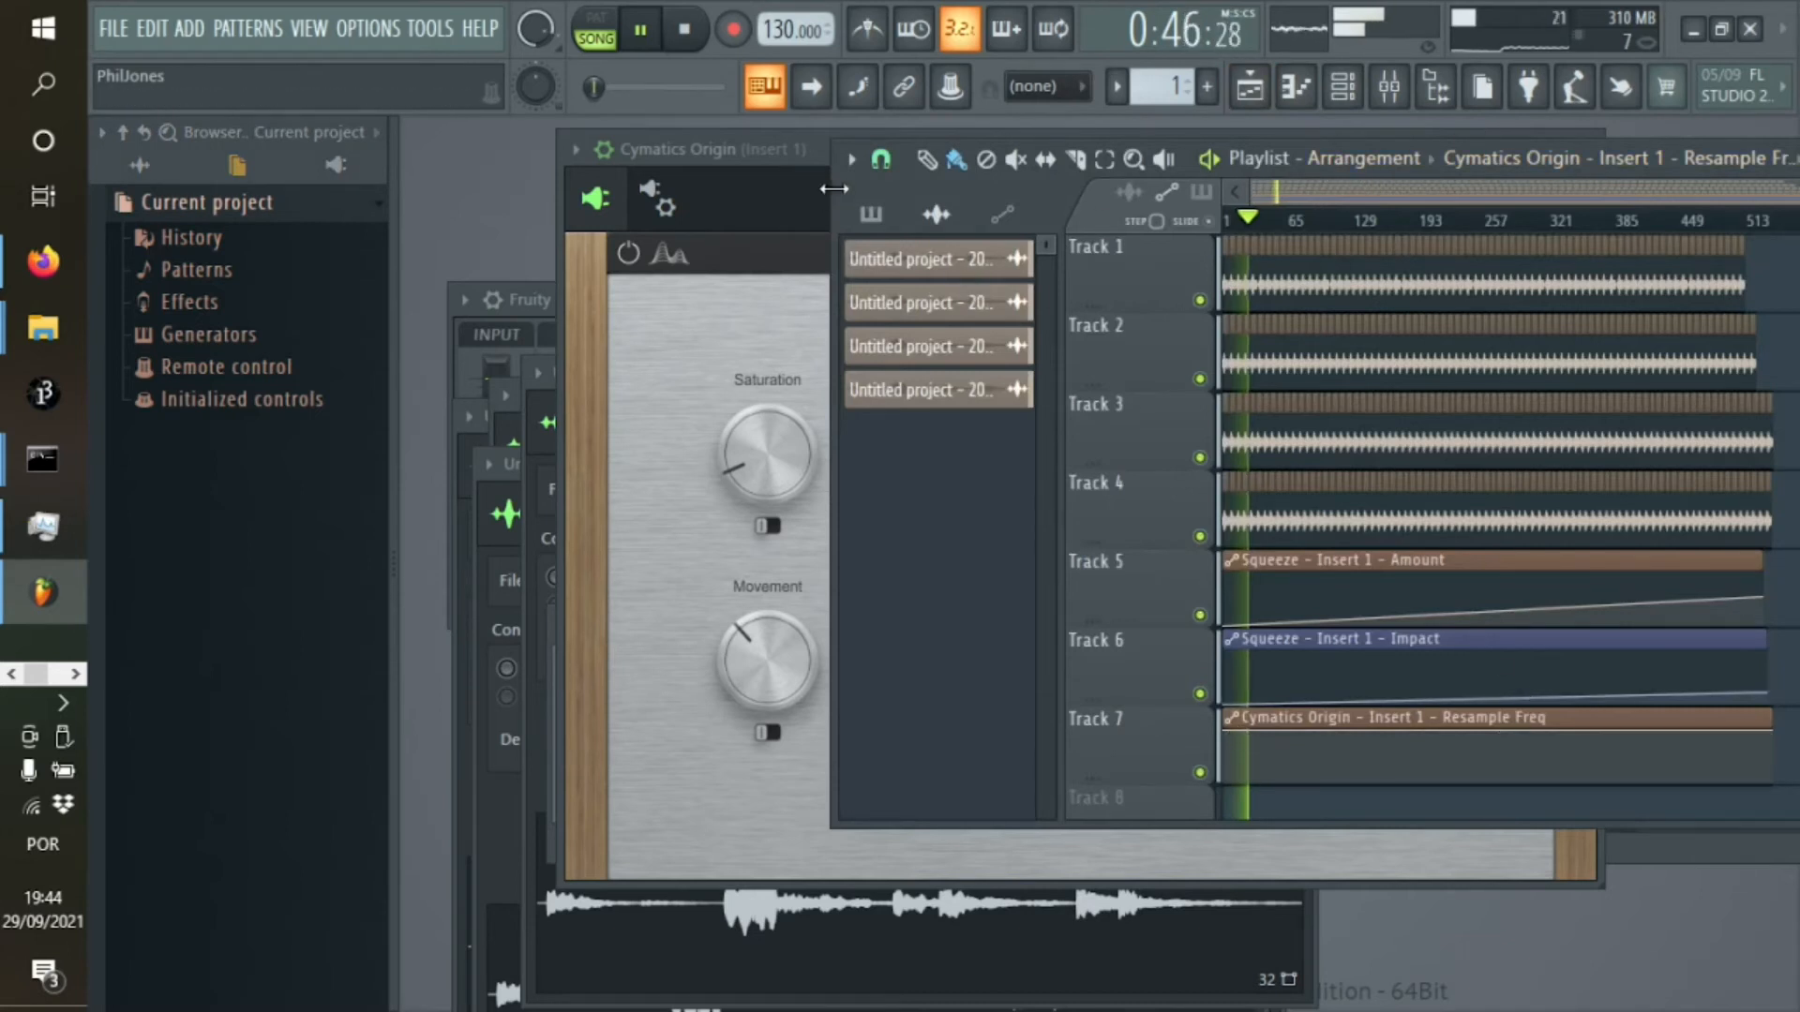
{"action": "left_click", "coordinate": [1435, 160]}
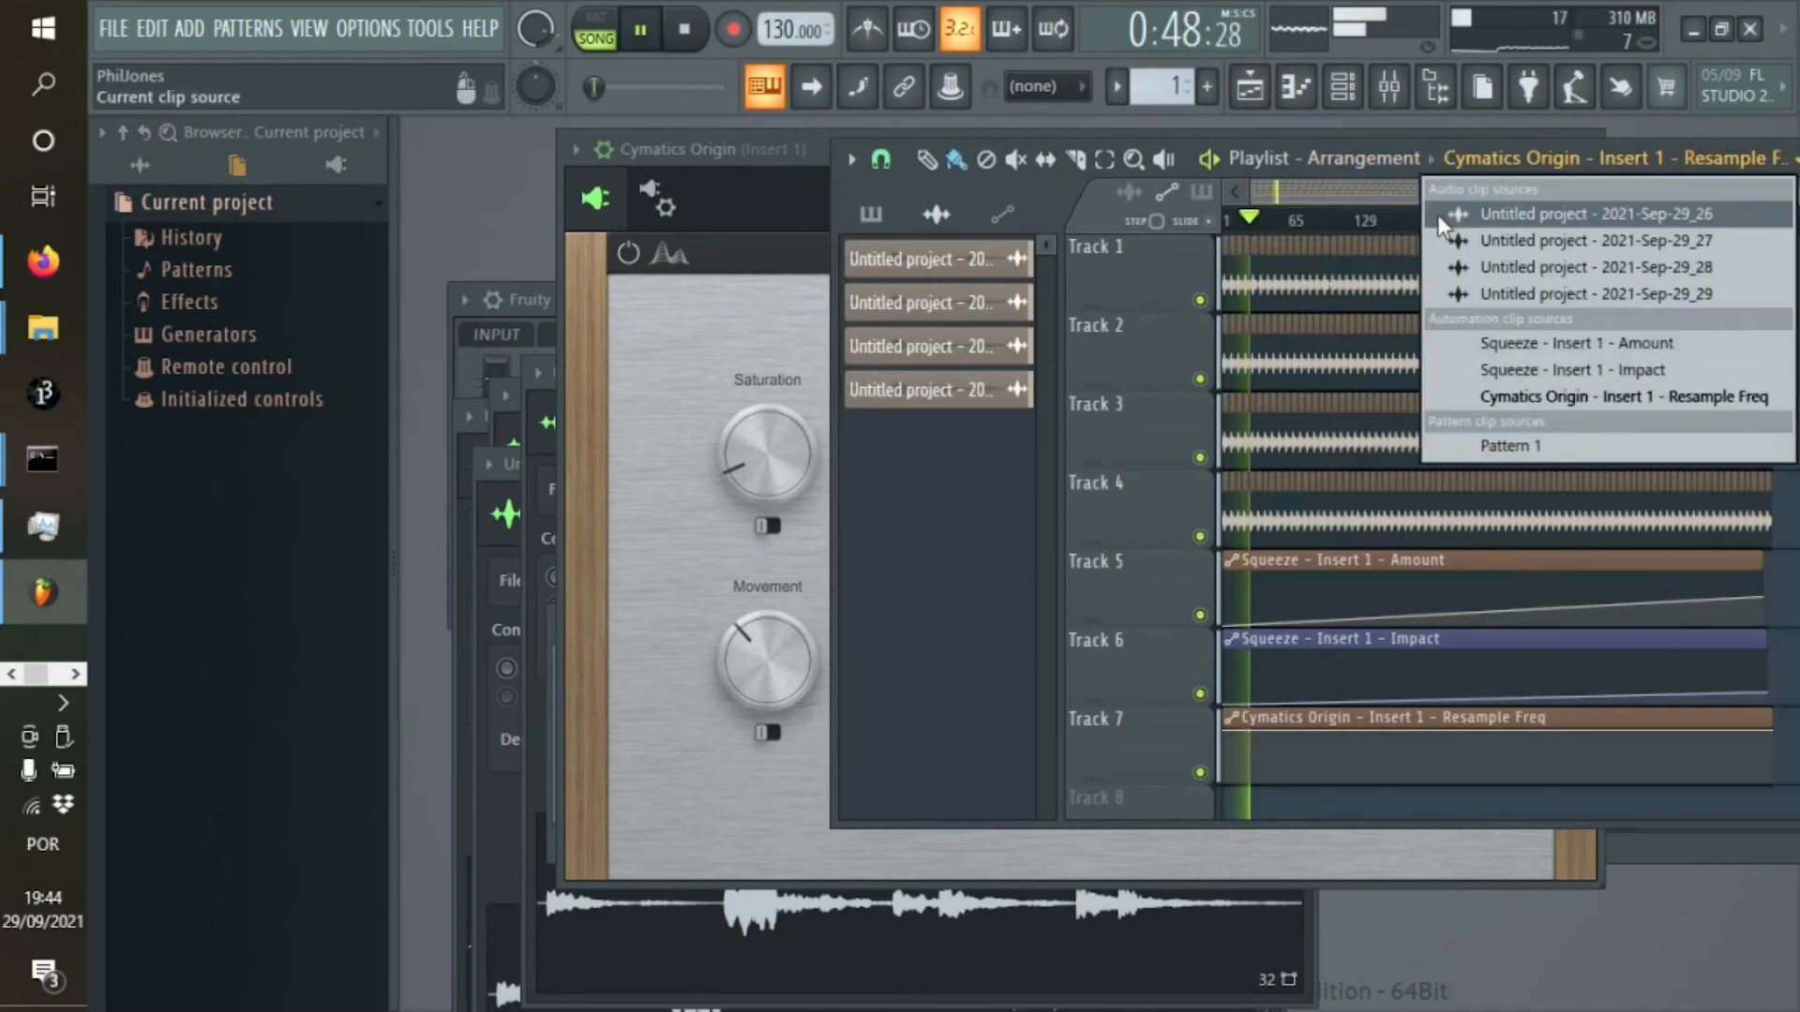
{"action": "left_click_drag", "start_coordinate": [1423, 142], "coordinate": [1350, 172]}
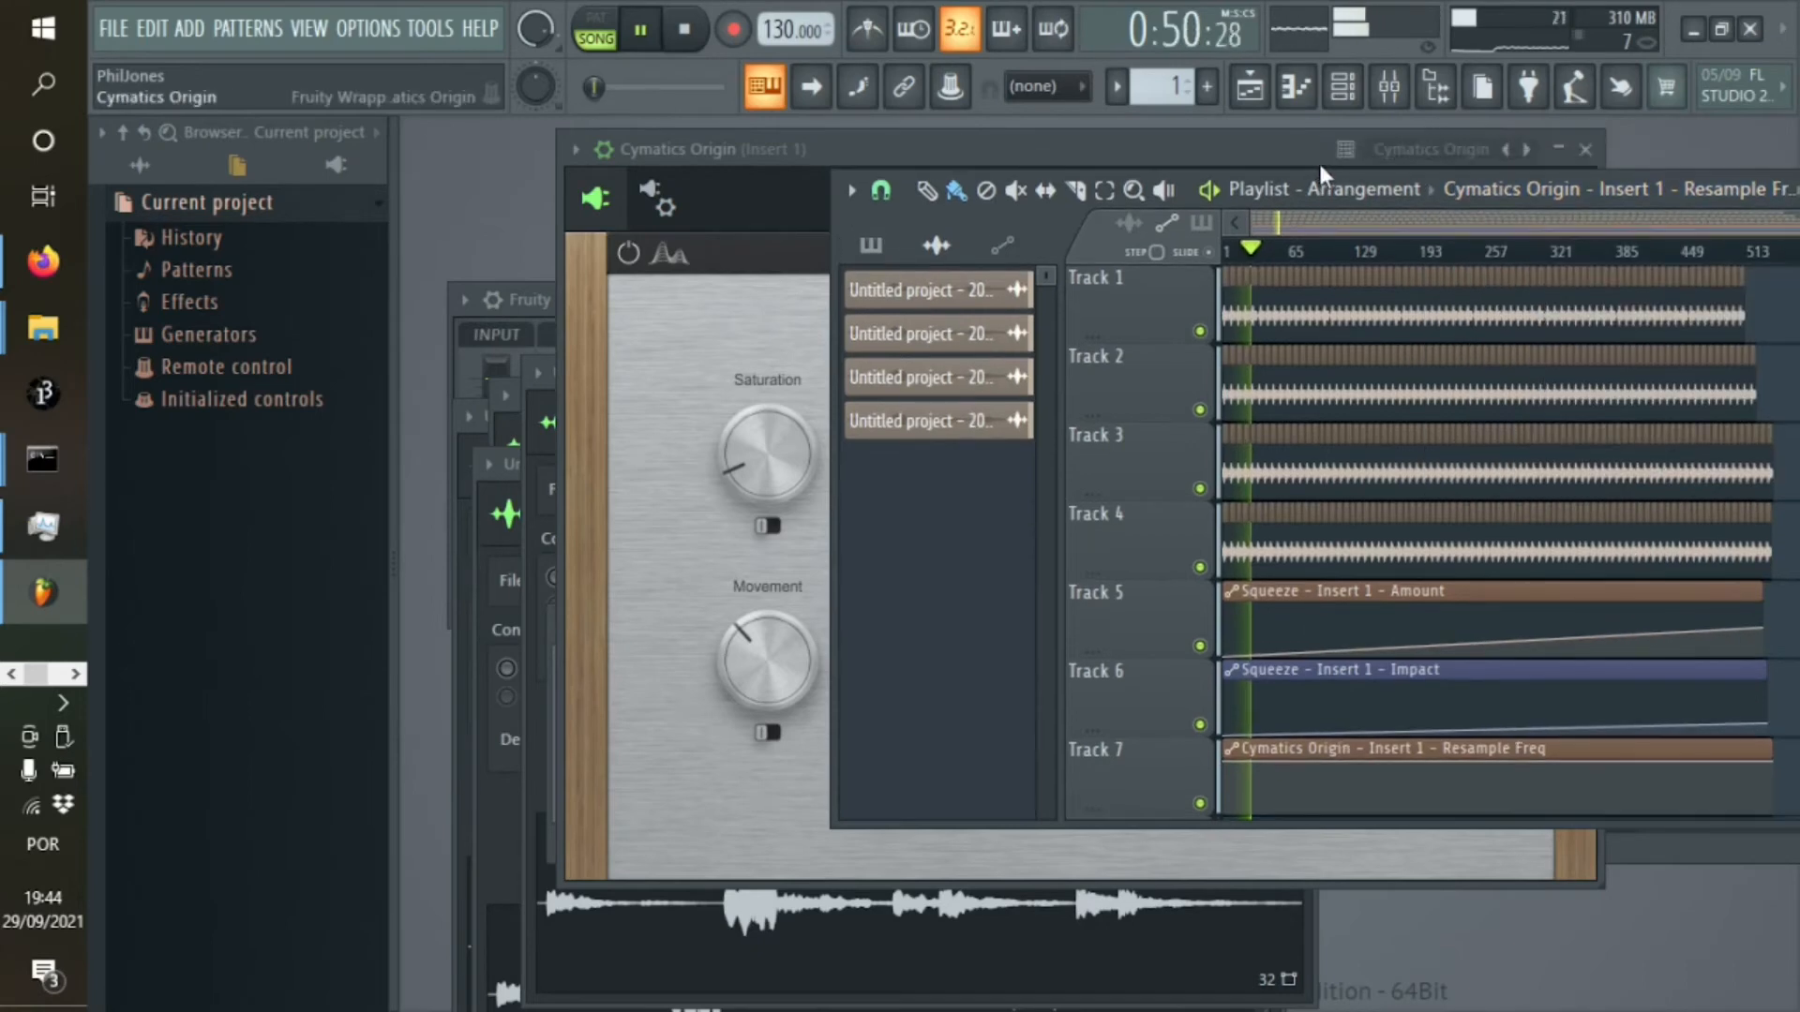
{"action": "double_click", "coordinate": [1230, 178]}
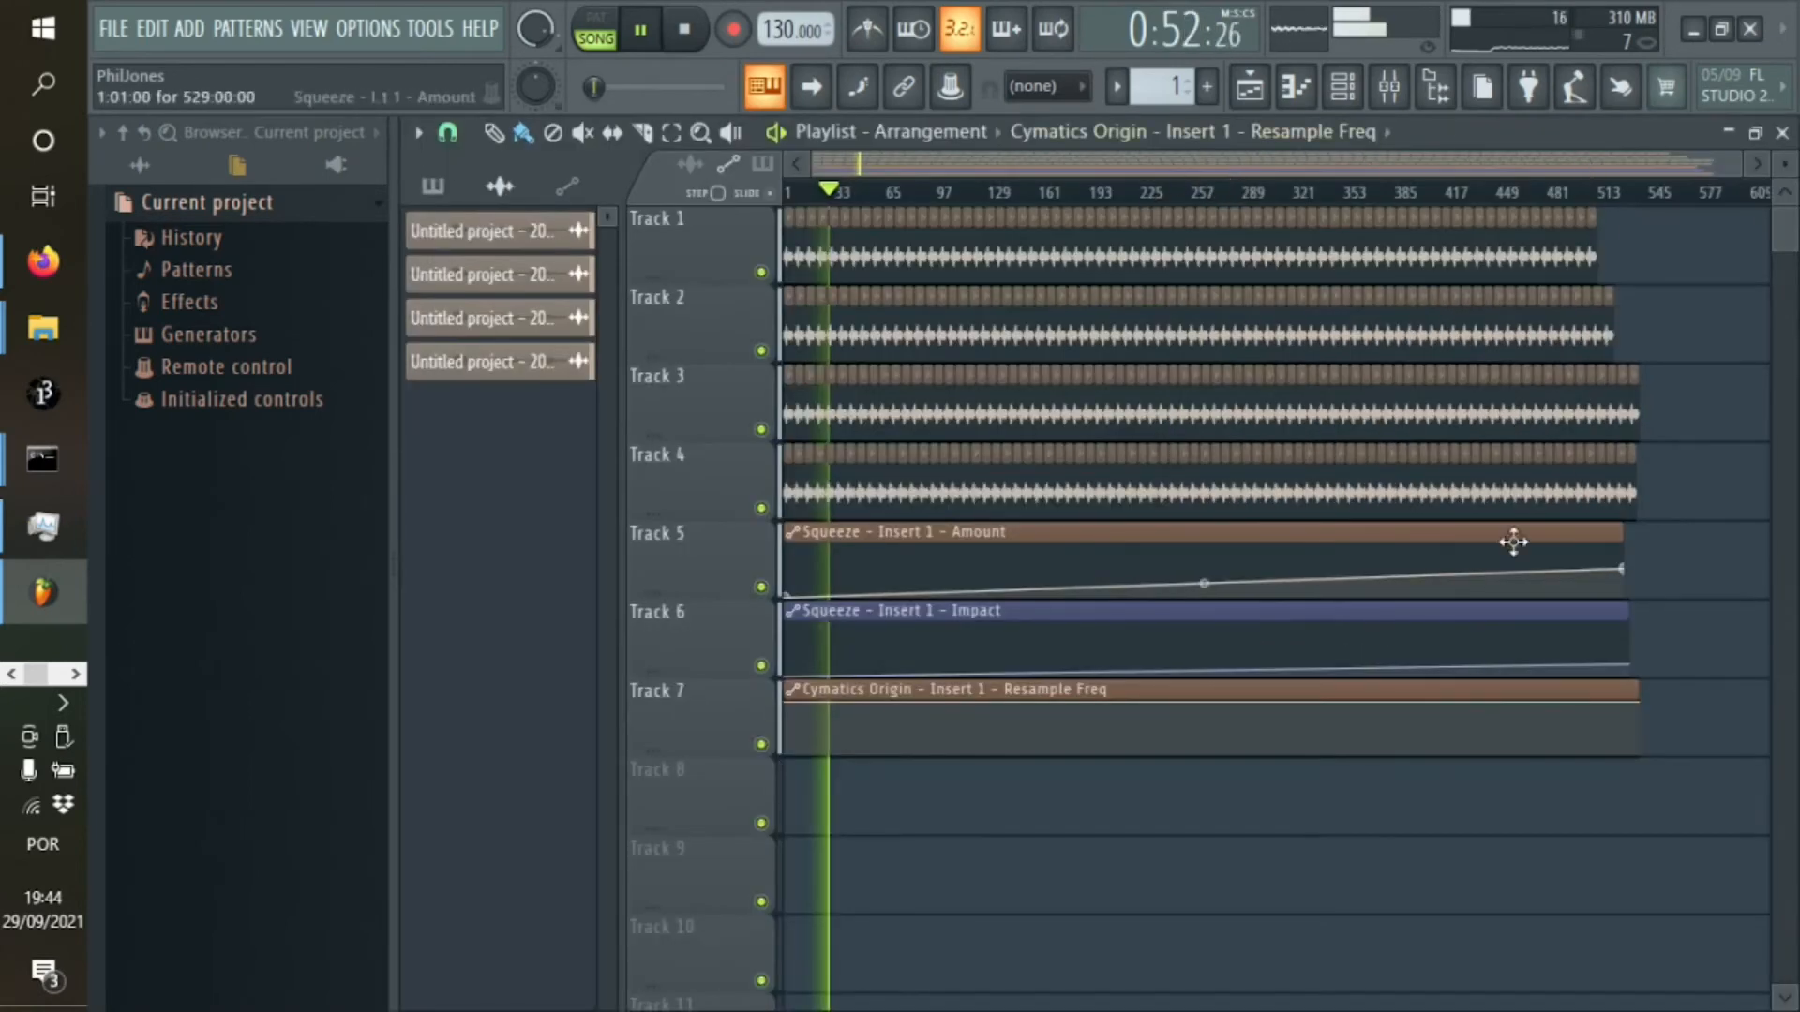
{"action": "left_click_drag", "start_coordinate": [1636, 702], "coordinate": [1647, 764]}
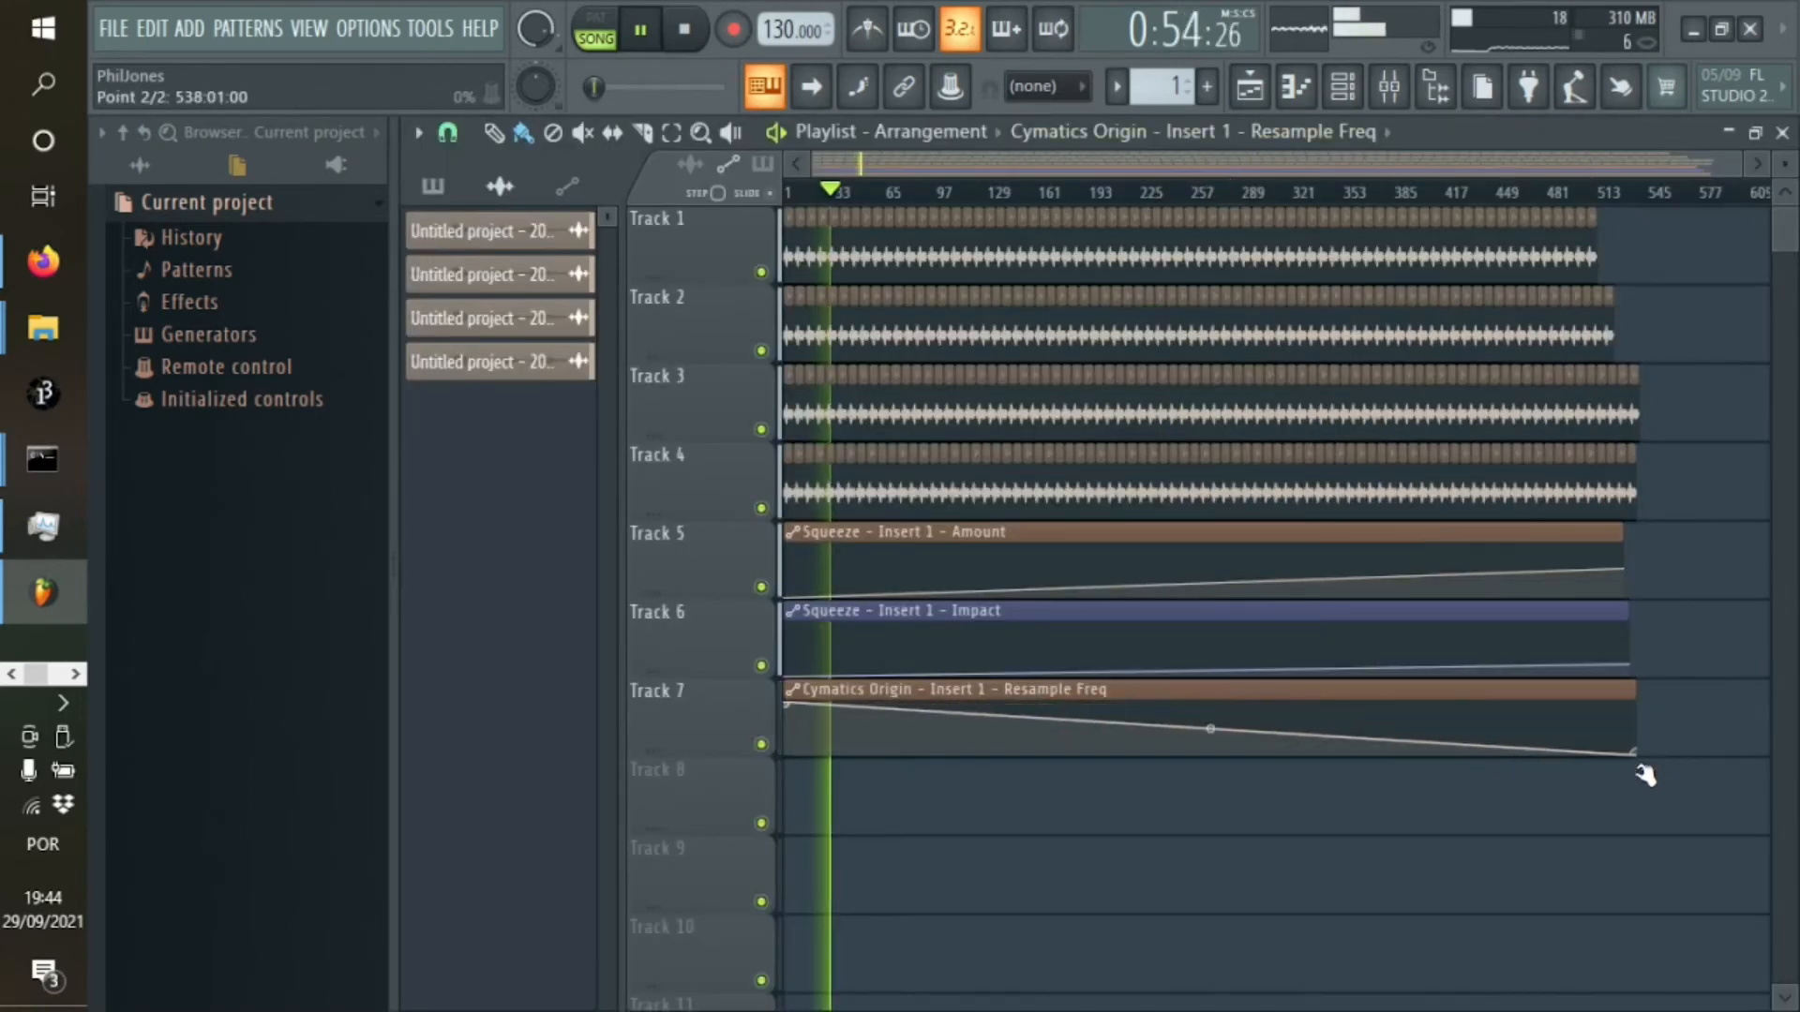
{"action": "left_click", "coordinate": [1259, 192]}
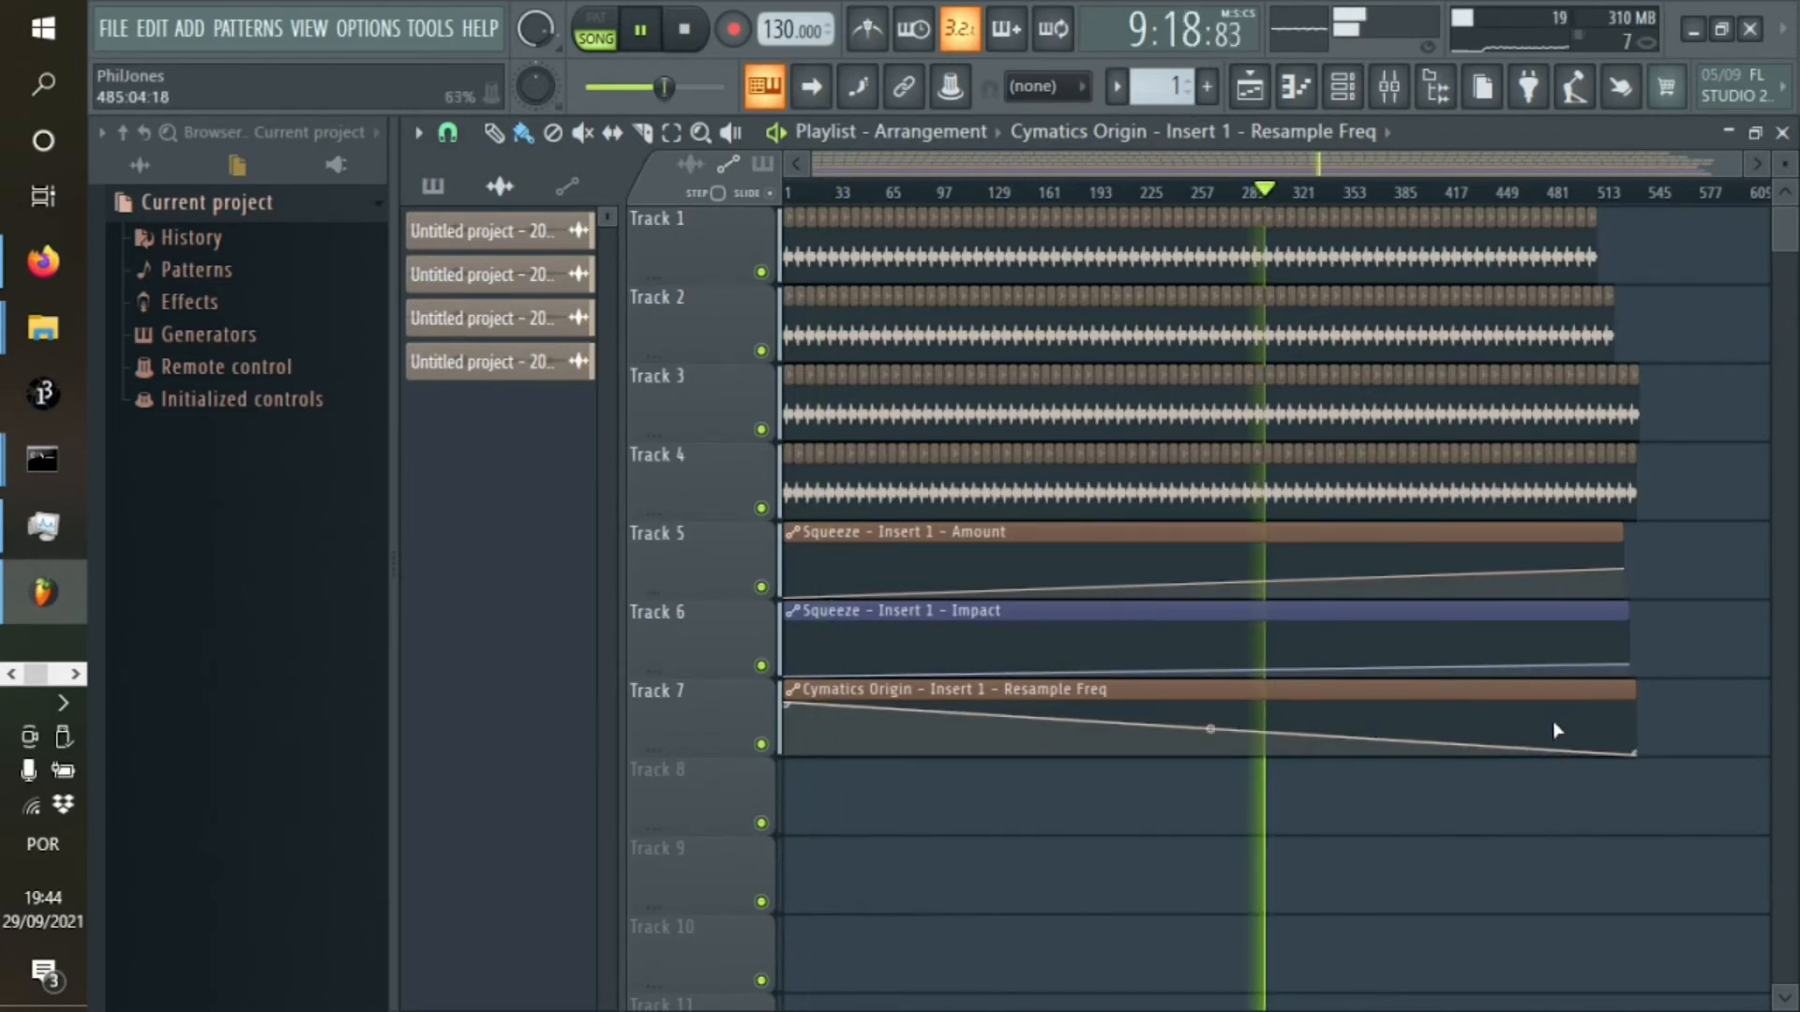
{"action": "left_click", "coordinate": [1492, 192]}
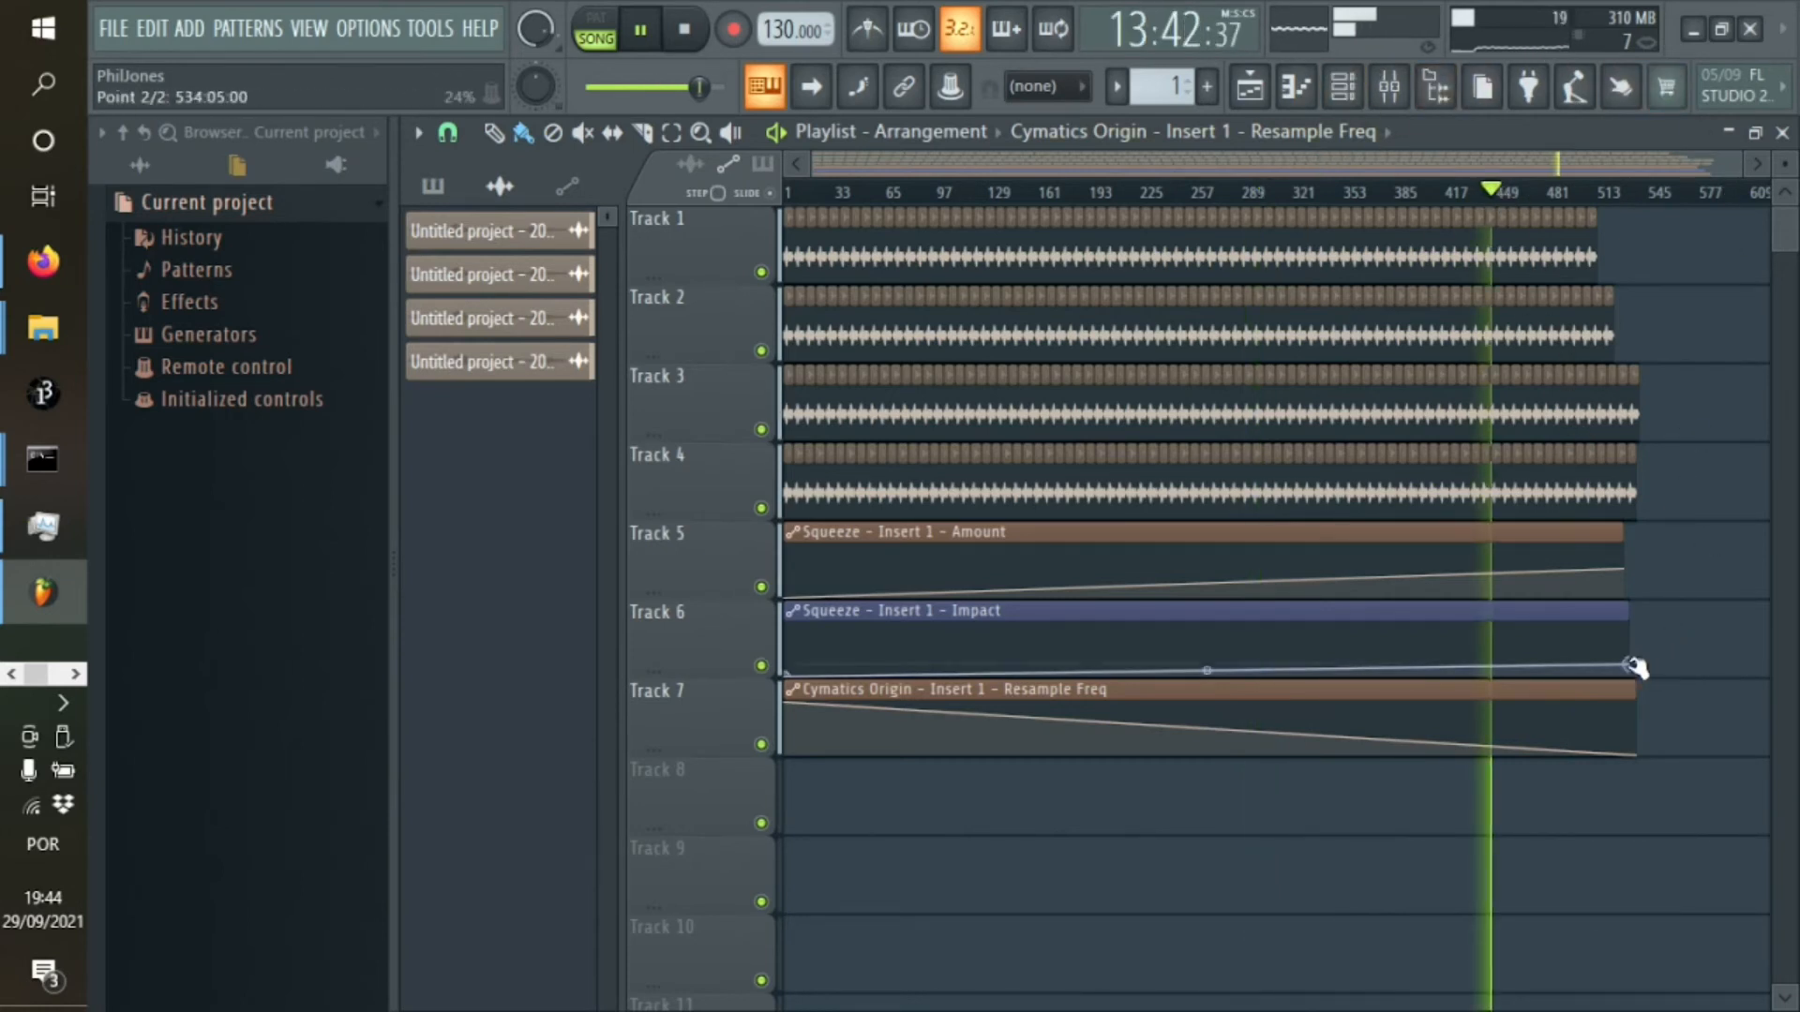
Raise the end points of the Impact and Amount automations slightly and audition the song from about 14:15 and 1:35
{"action": "left_click_drag", "start_coordinate": [1636, 664], "coordinate": [1636, 654]}
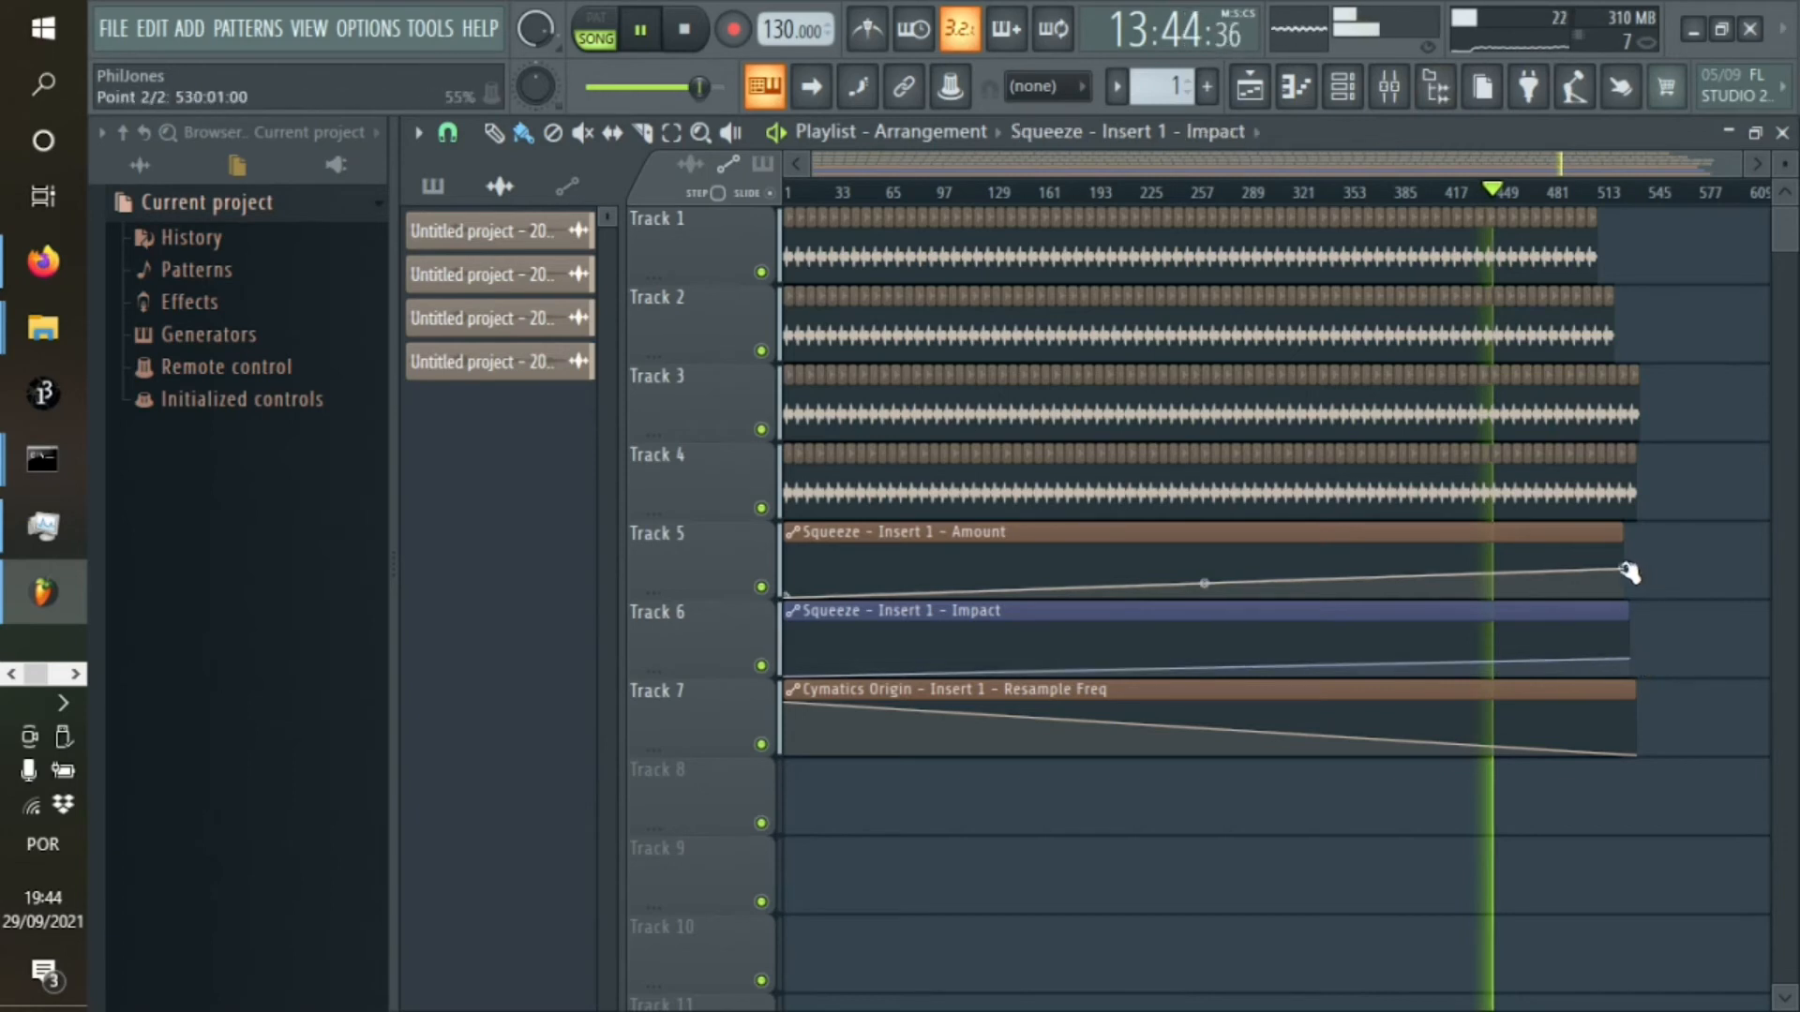
{"action": "left_click_drag", "start_coordinate": [1628, 570], "coordinate": [1631, 563]}
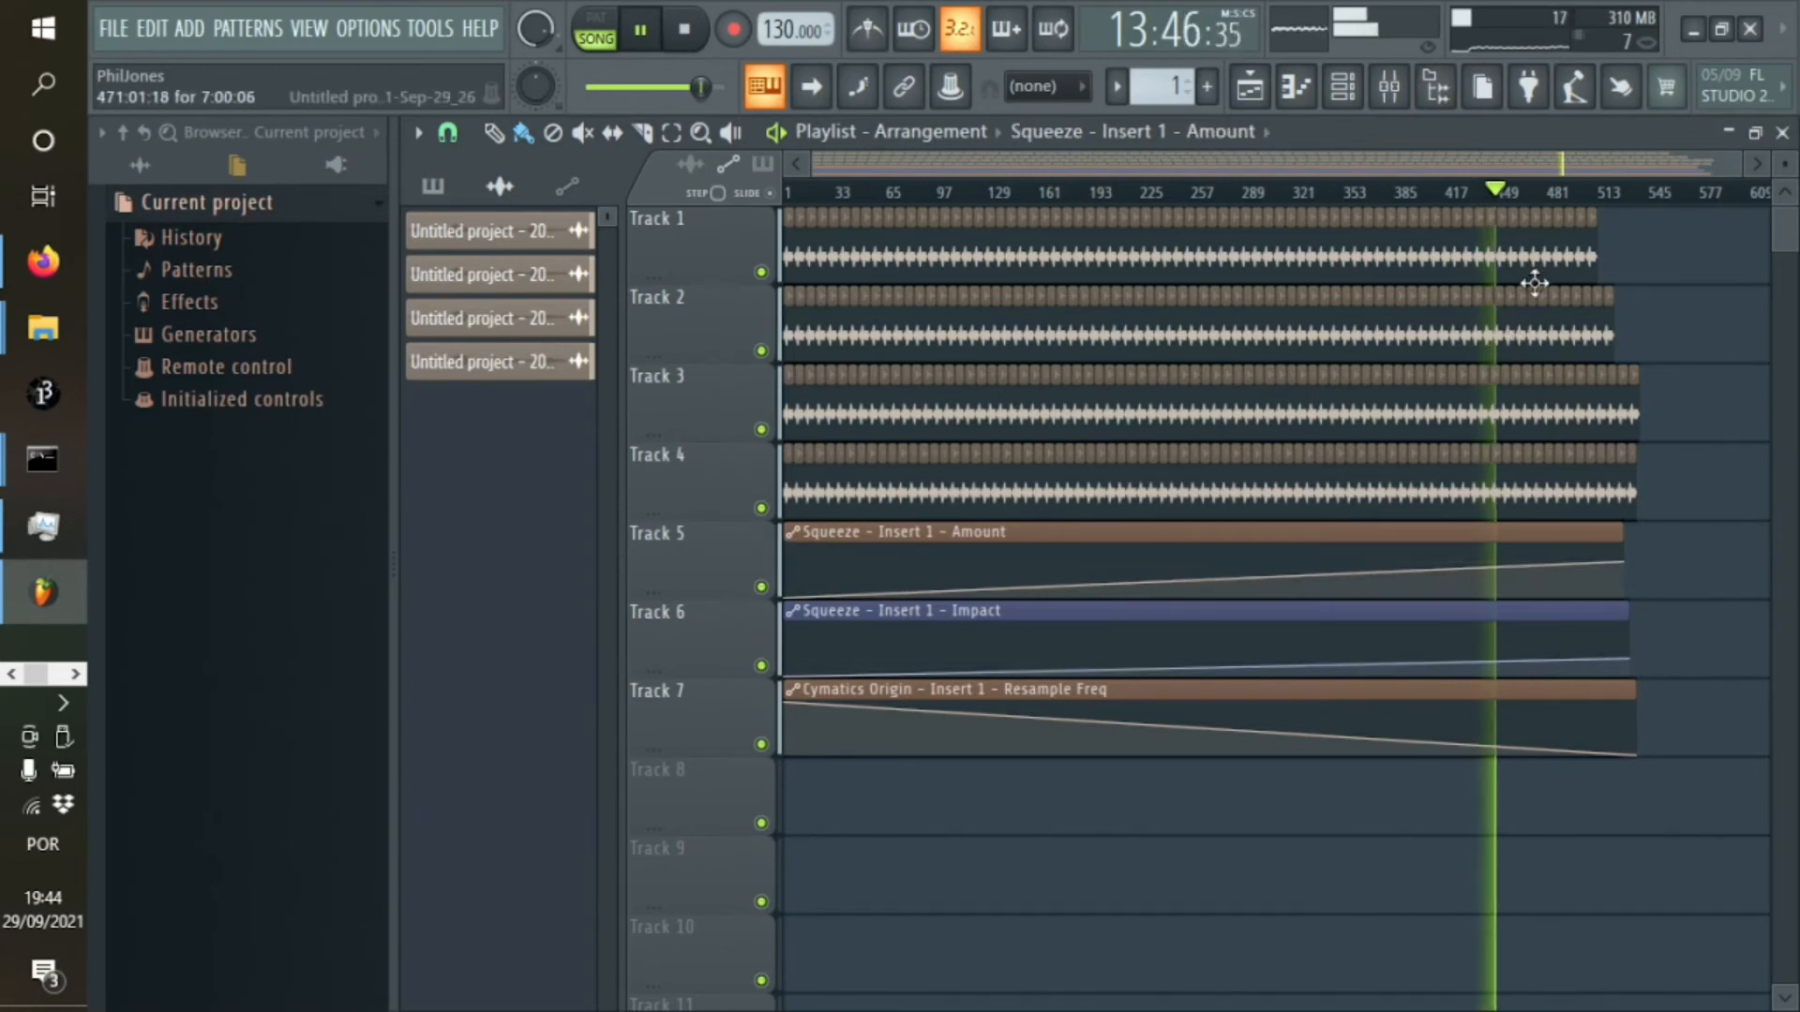
{"action": "left_click", "coordinate": [1522, 192]}
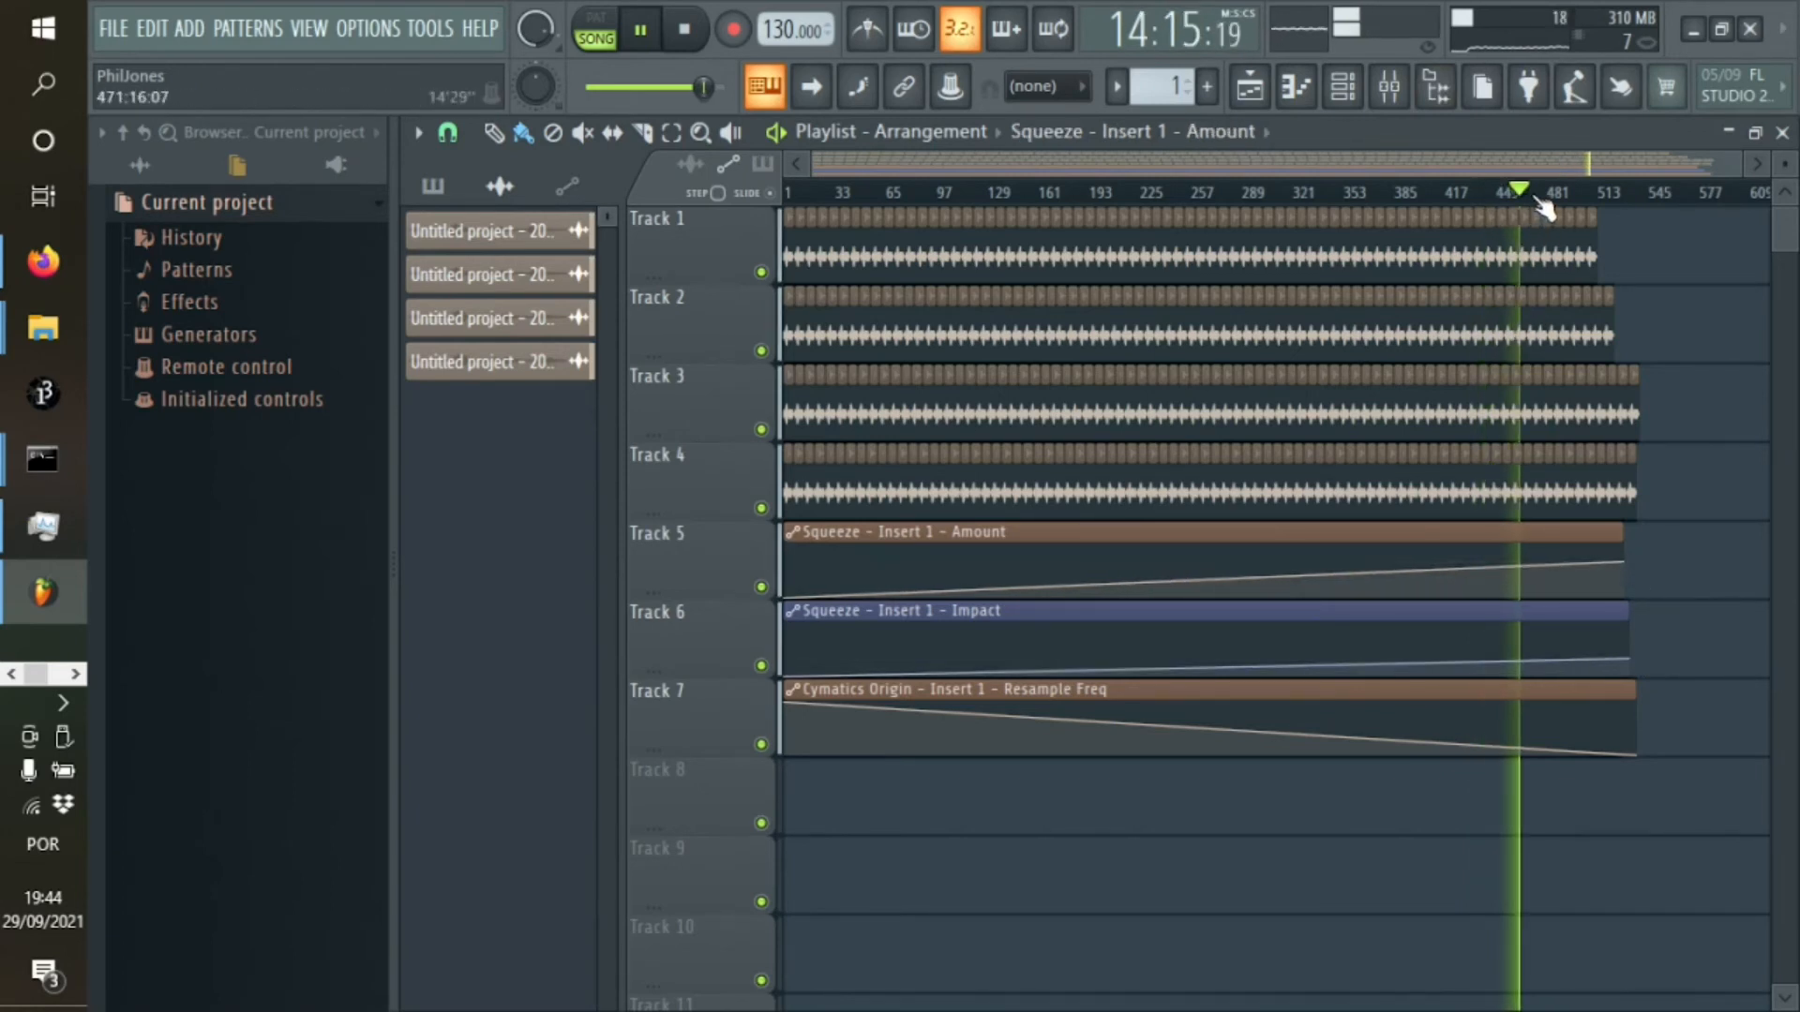
{"action": "left_click", "coordinate": [868, 194]}
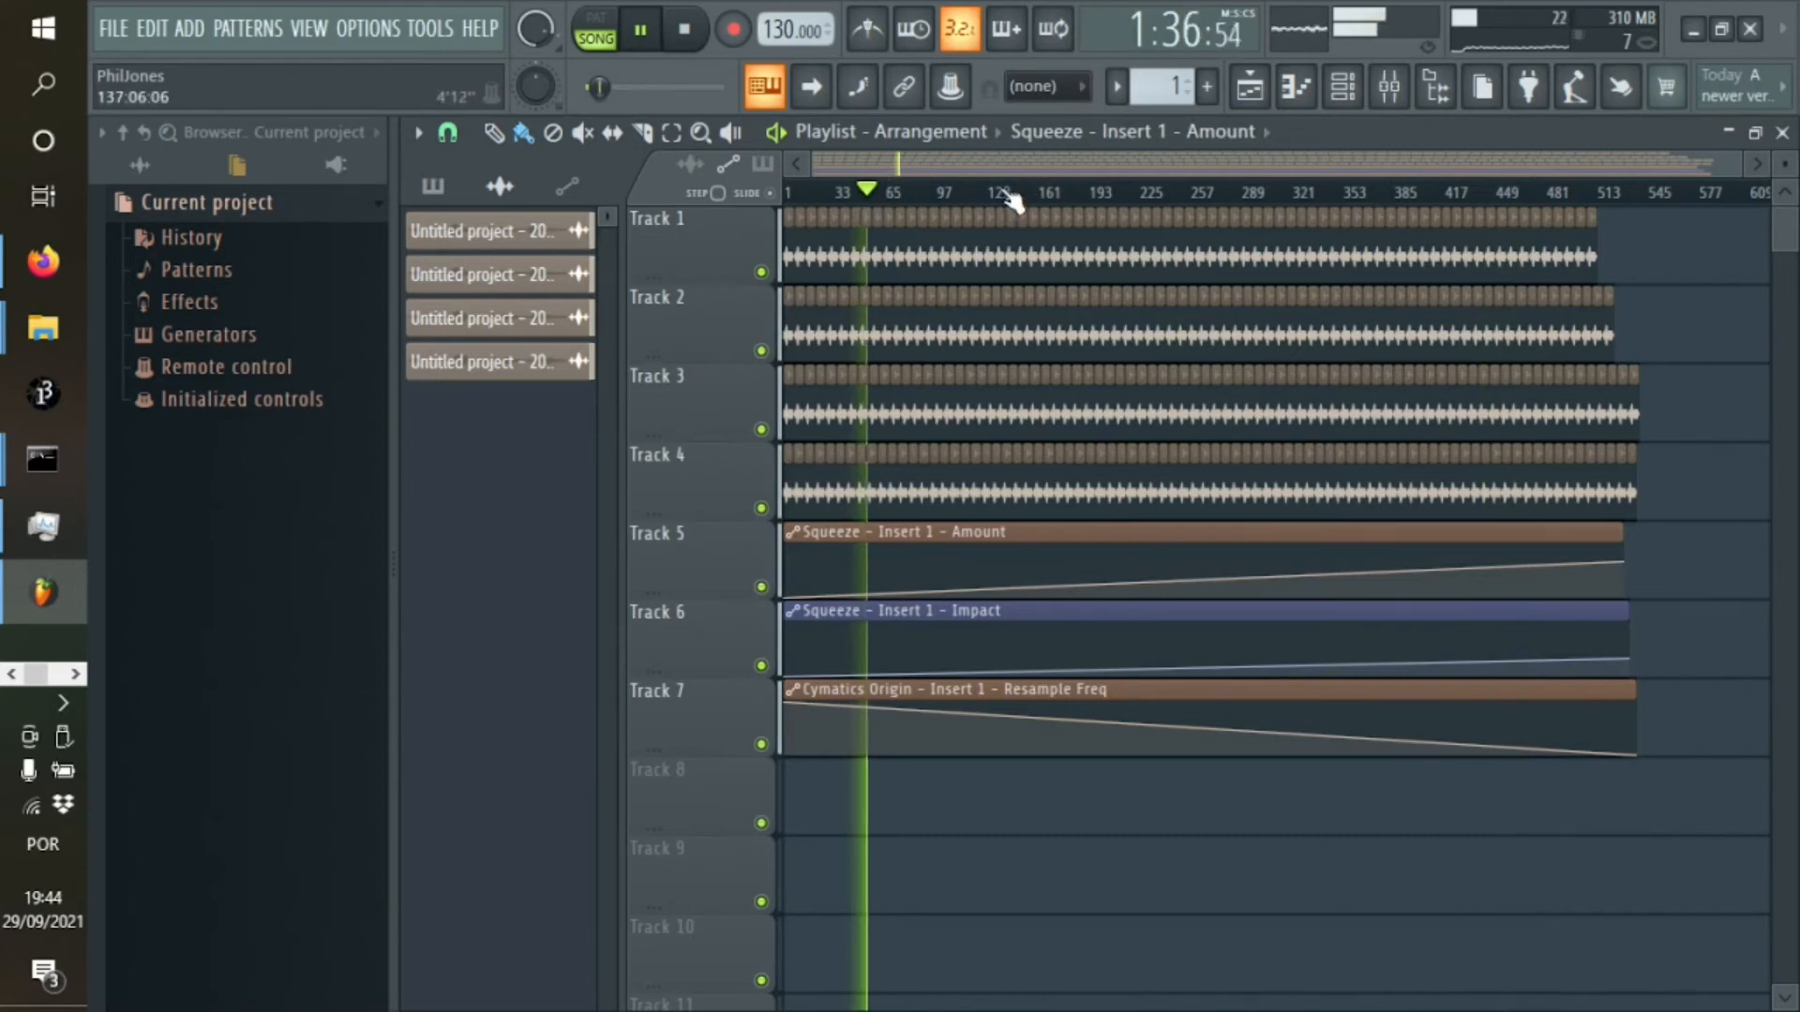
{"action": "left_click", "coordinate": [1343, 87]}
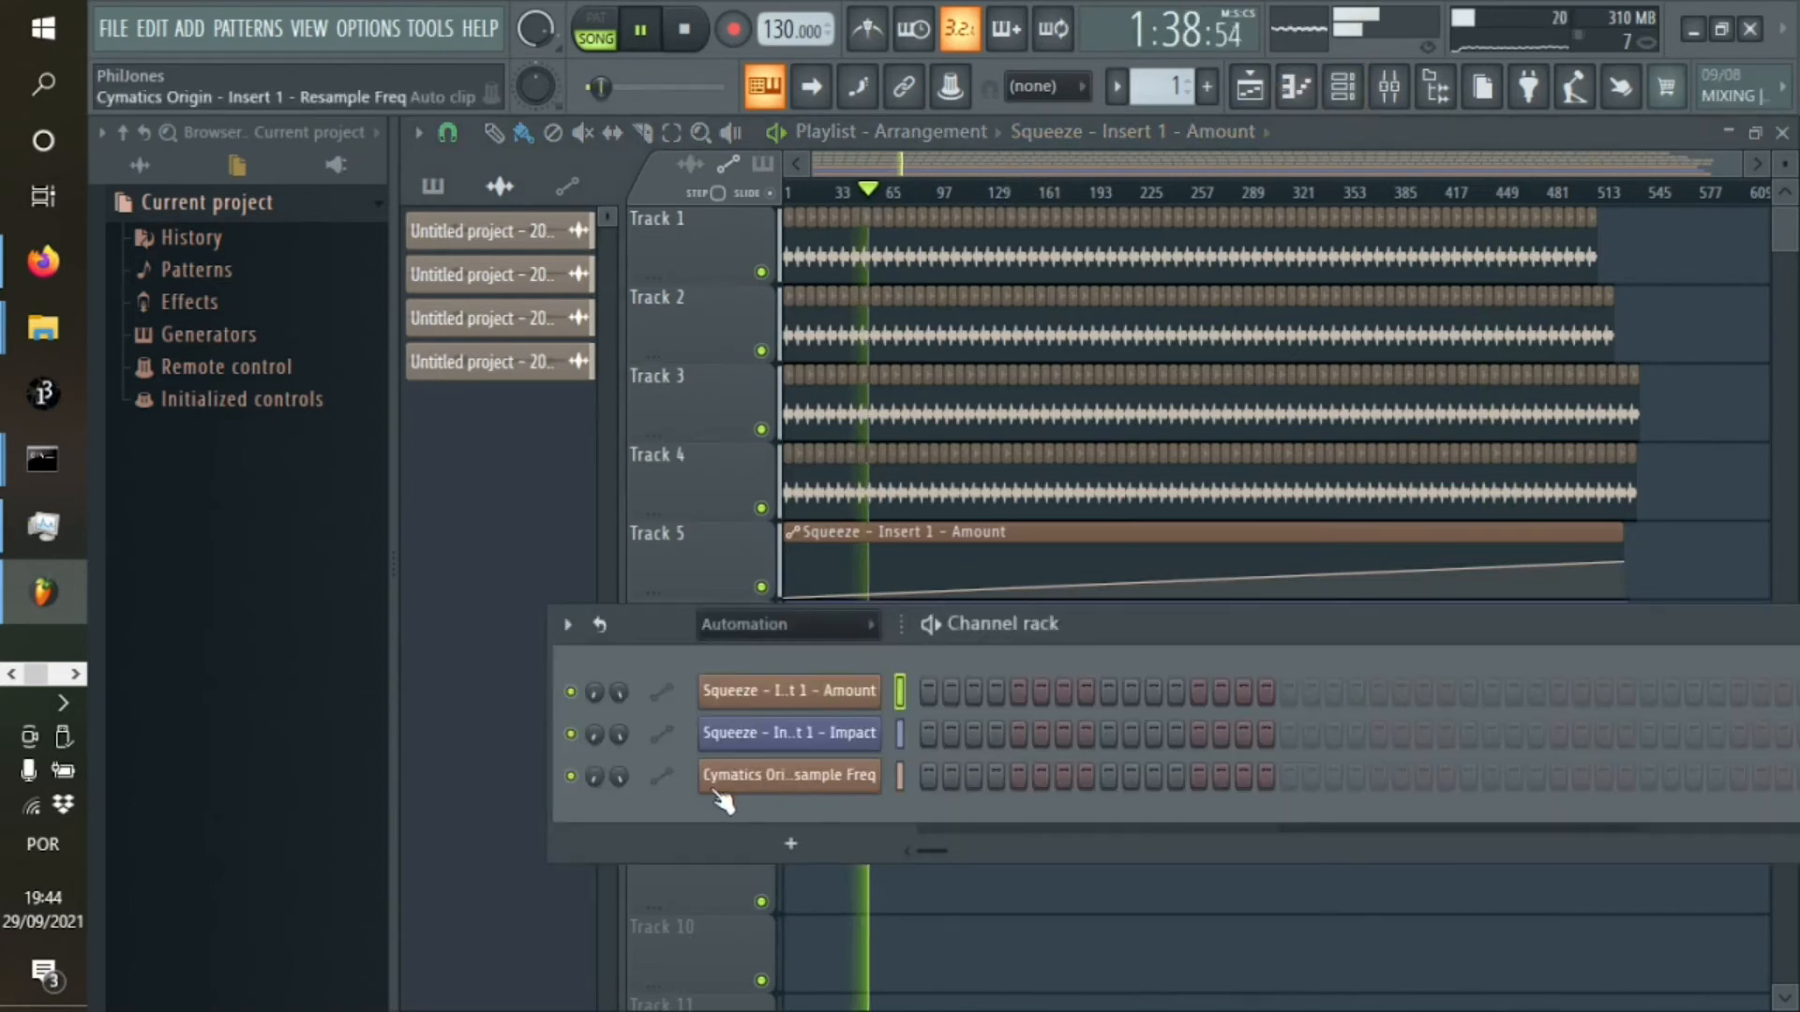
{"action": "left_click", "coordinate": [776, 783]}
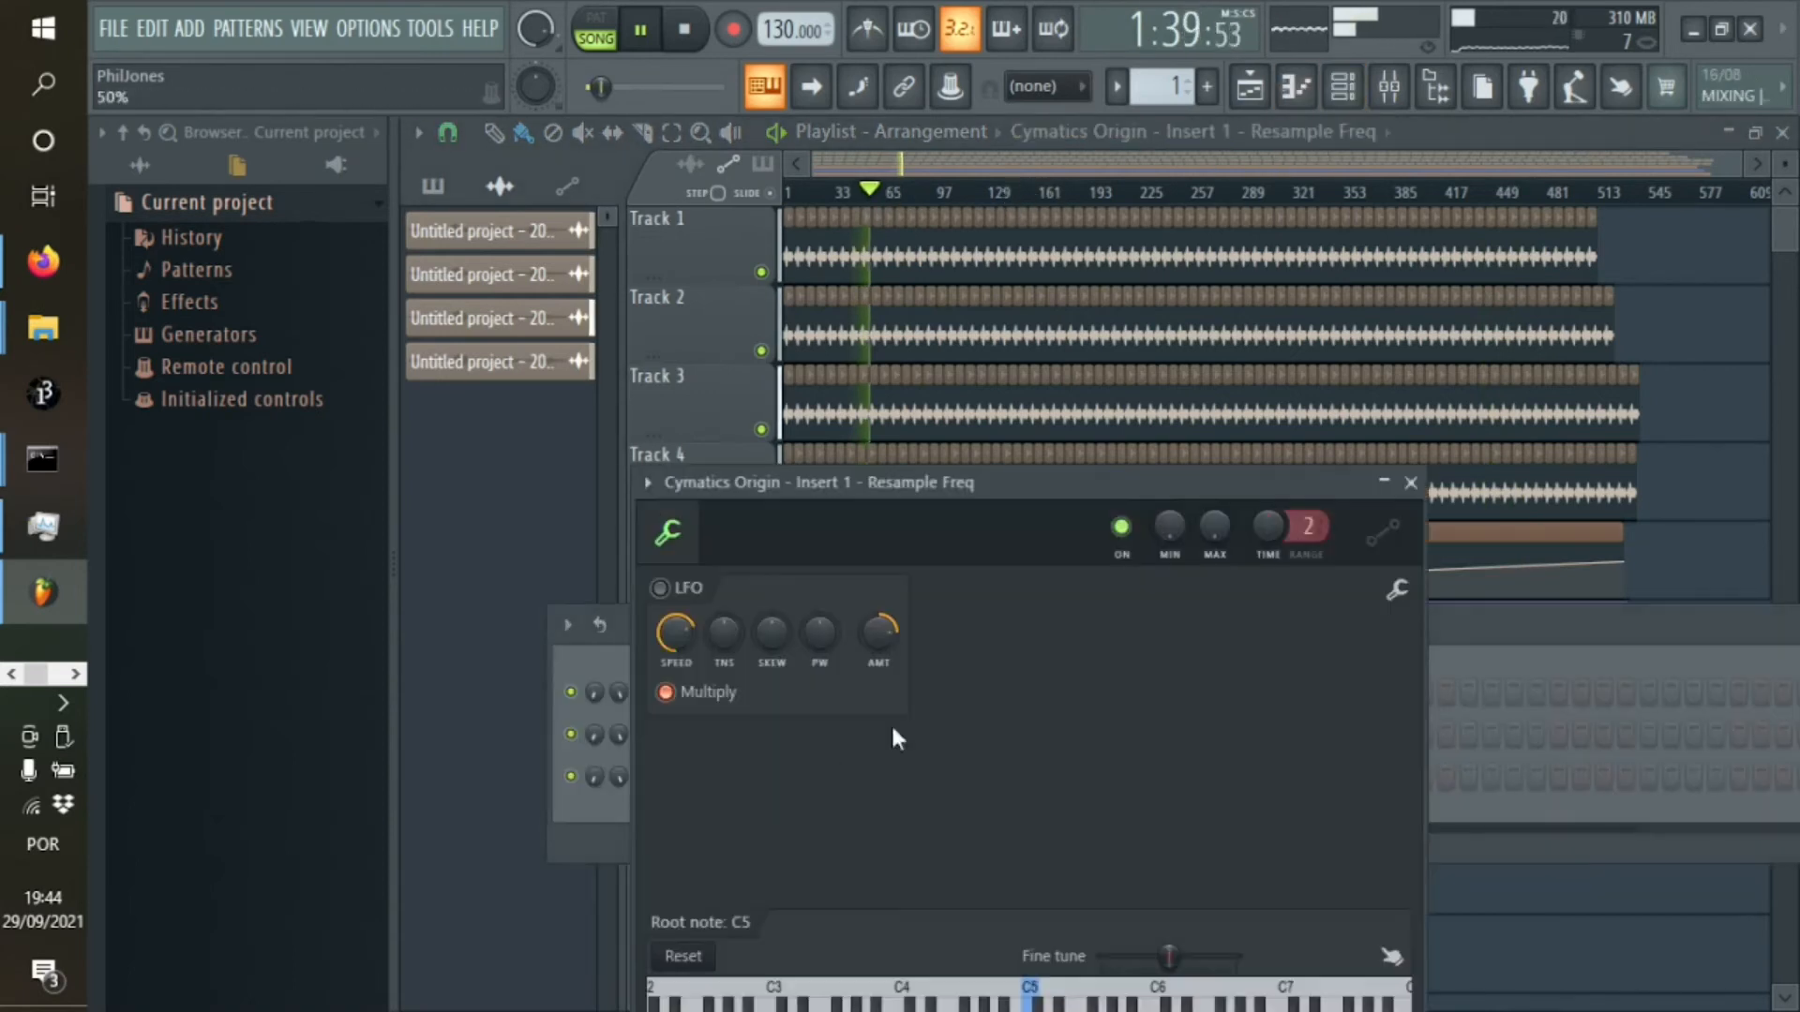
{"action": "left_click", "coordinate": [1411, 483]}
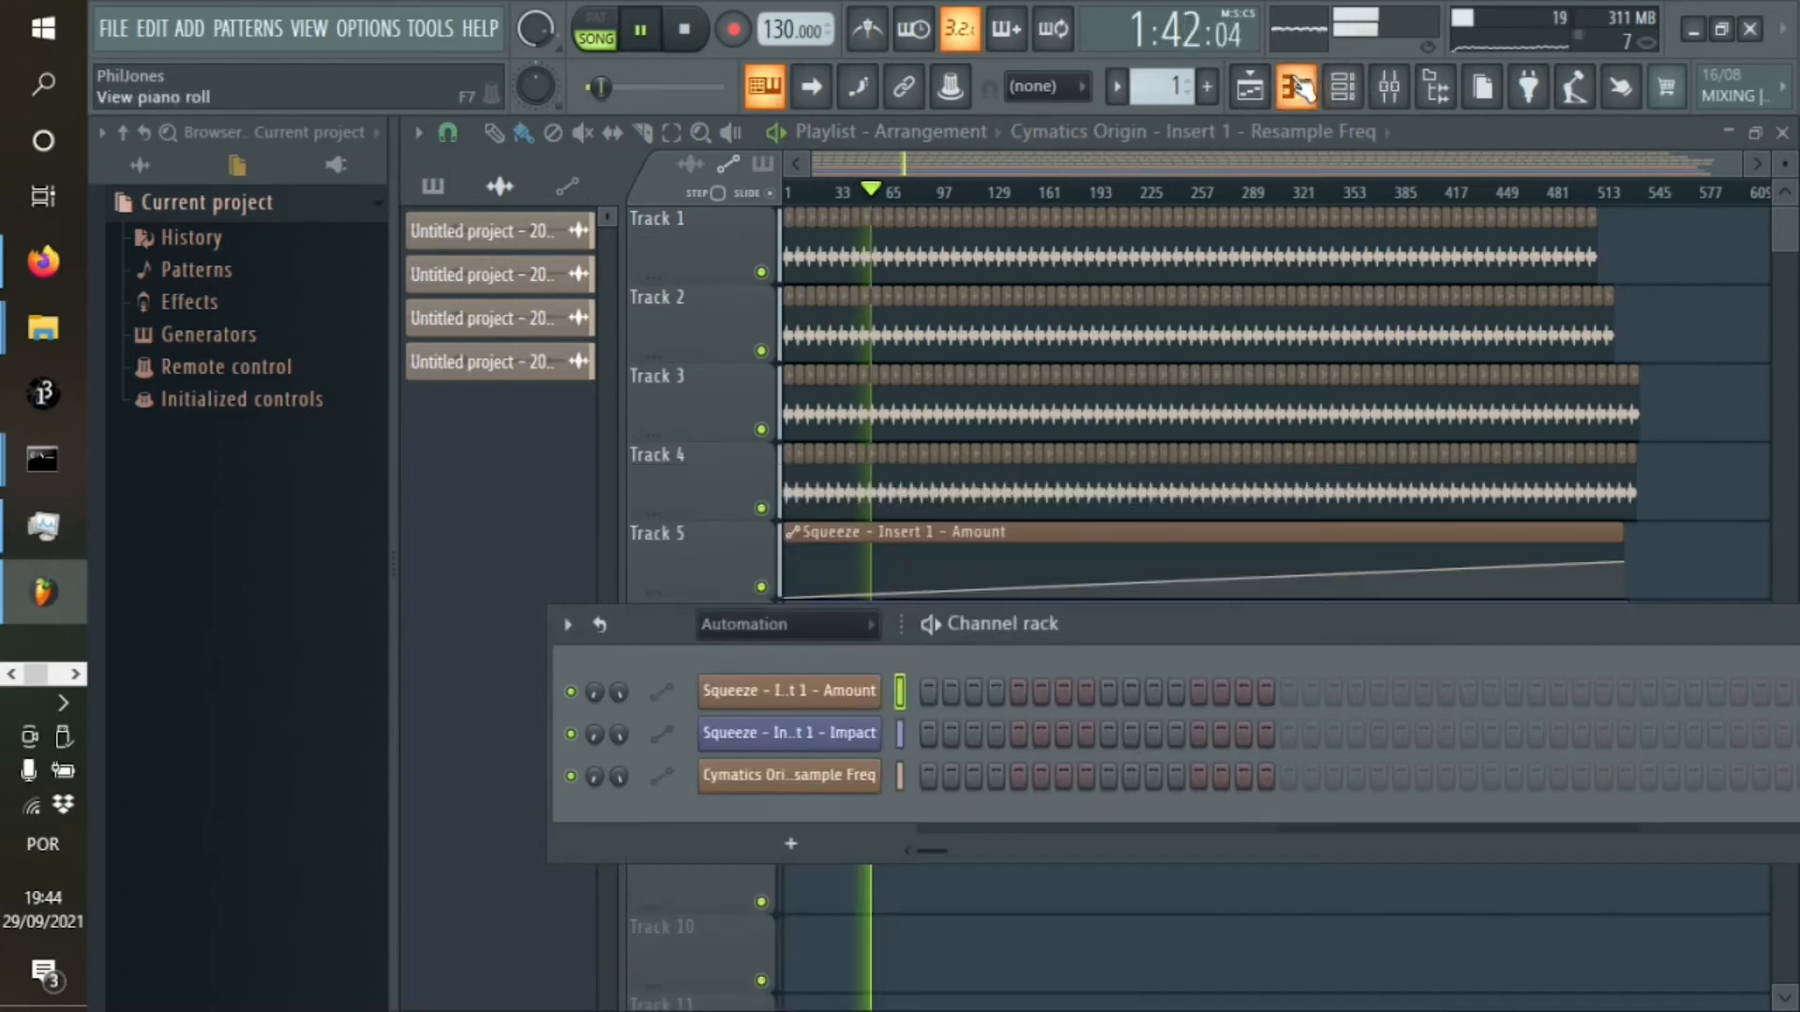
Open Cymatics Origin on Insert 1, lower its Saturation depth and reduce its Movement depth to 29%
{"action": "left_click", "coordinate": [1389, 87]}
{"action": "left_click", "coordinate": [1699, 431]}
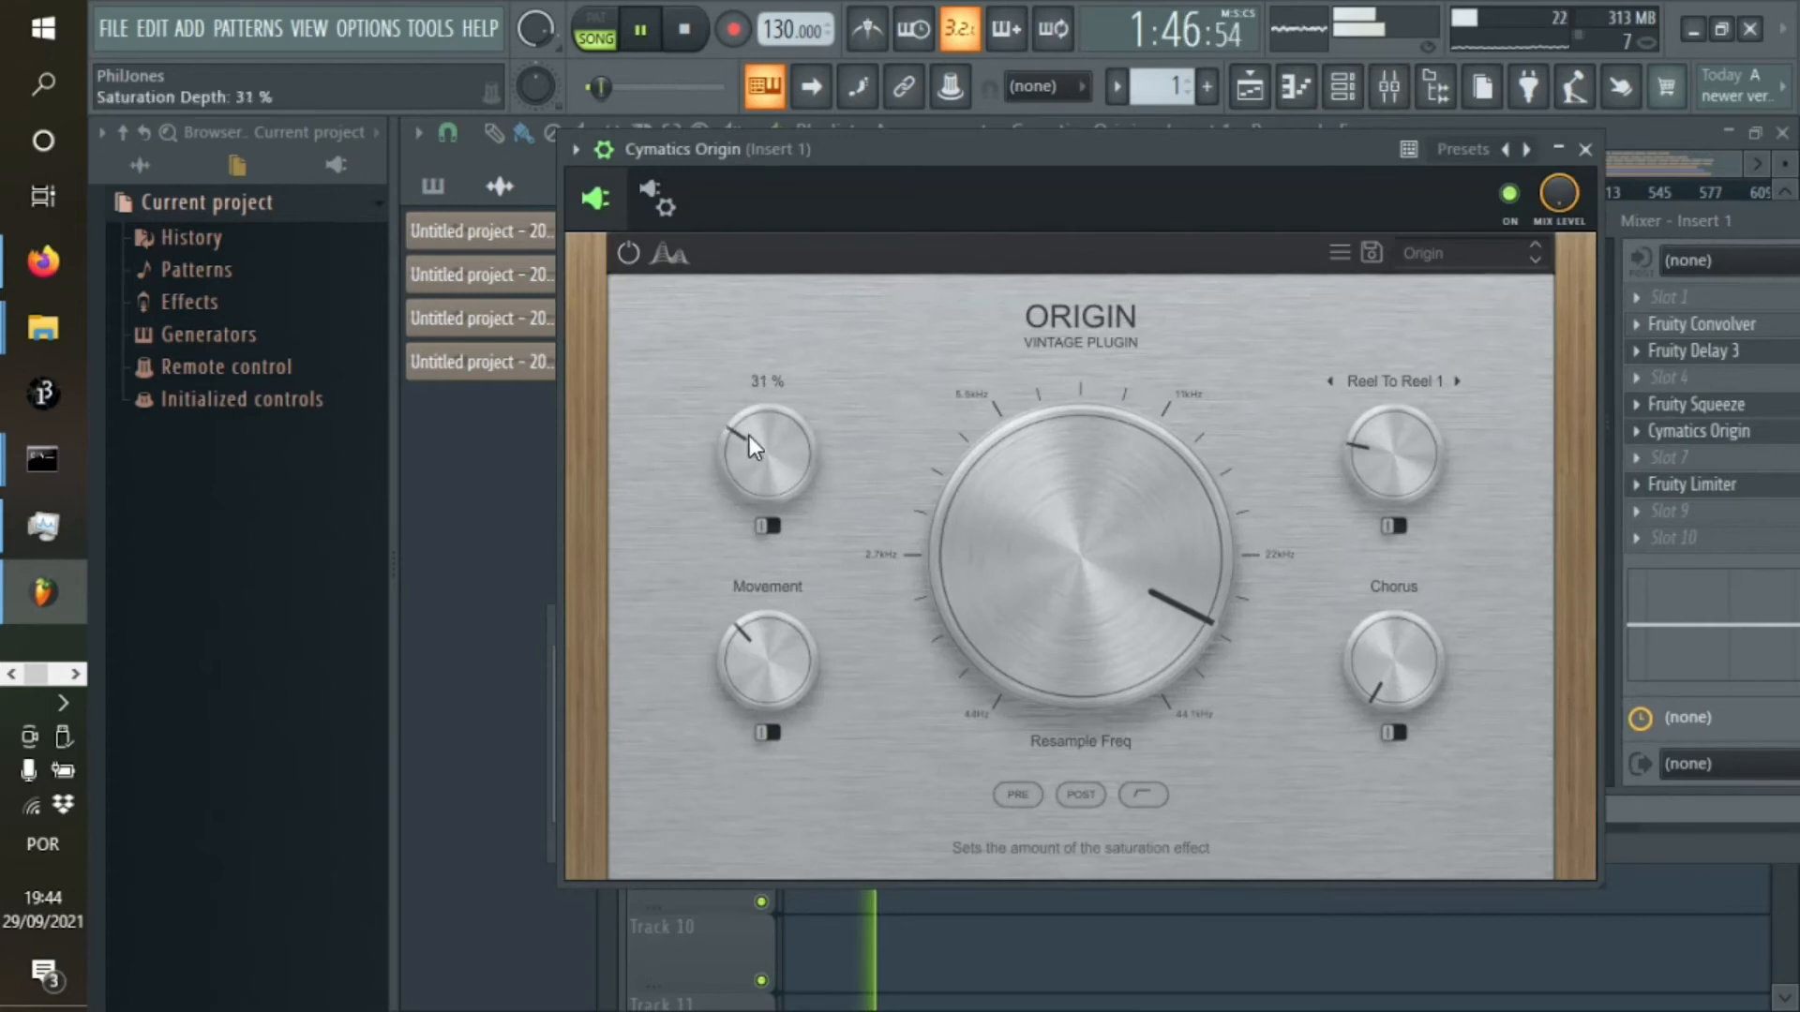
{"action": "left_click_drag", "start_coordinate": [750, 435], "coordinate": [755, 478]}
{"action": "left_click_drag", "start_coordinate": [750, 655], "coordinate": [750, 671]}
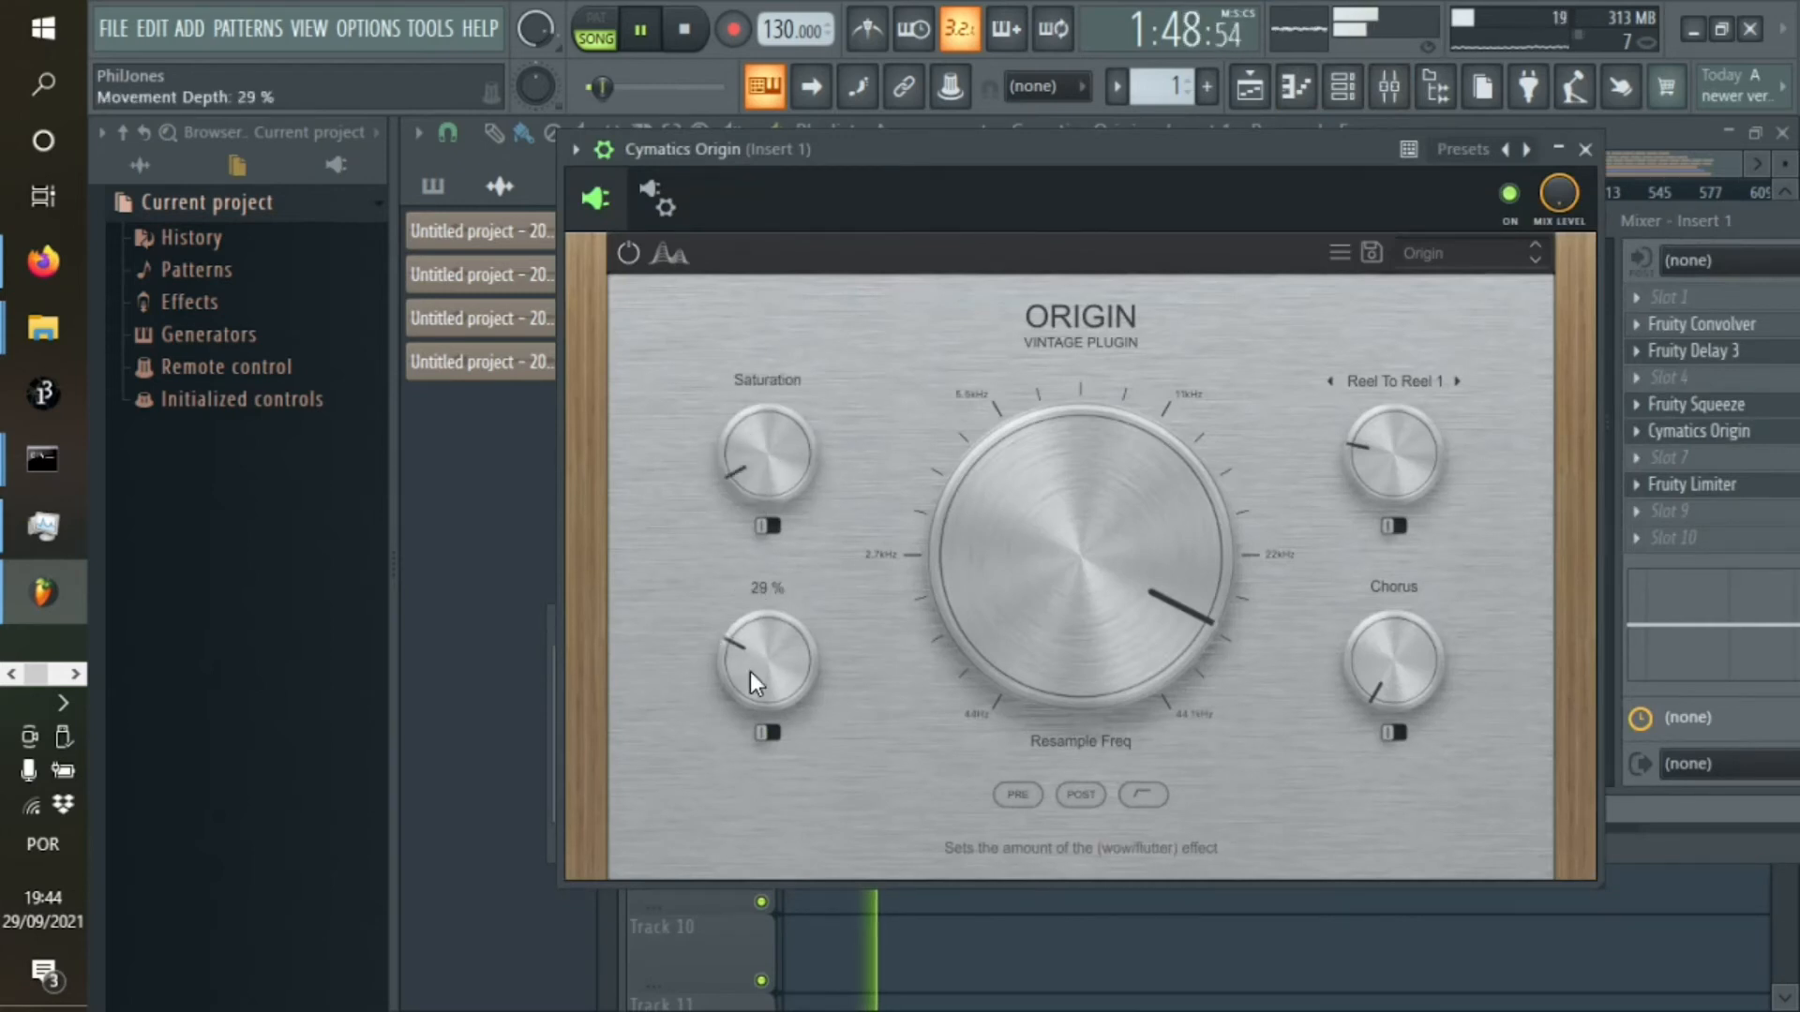
Adjust Cymatics Origin's Reel To Reel 1 noise level and try its Noise Post switch on and off
{"action": "left_click_drag", "start_coordinate": [1365, 454], "coordinate": [1399, 516]}
{"action": "left_click", "coordinate": [1399, 526]}
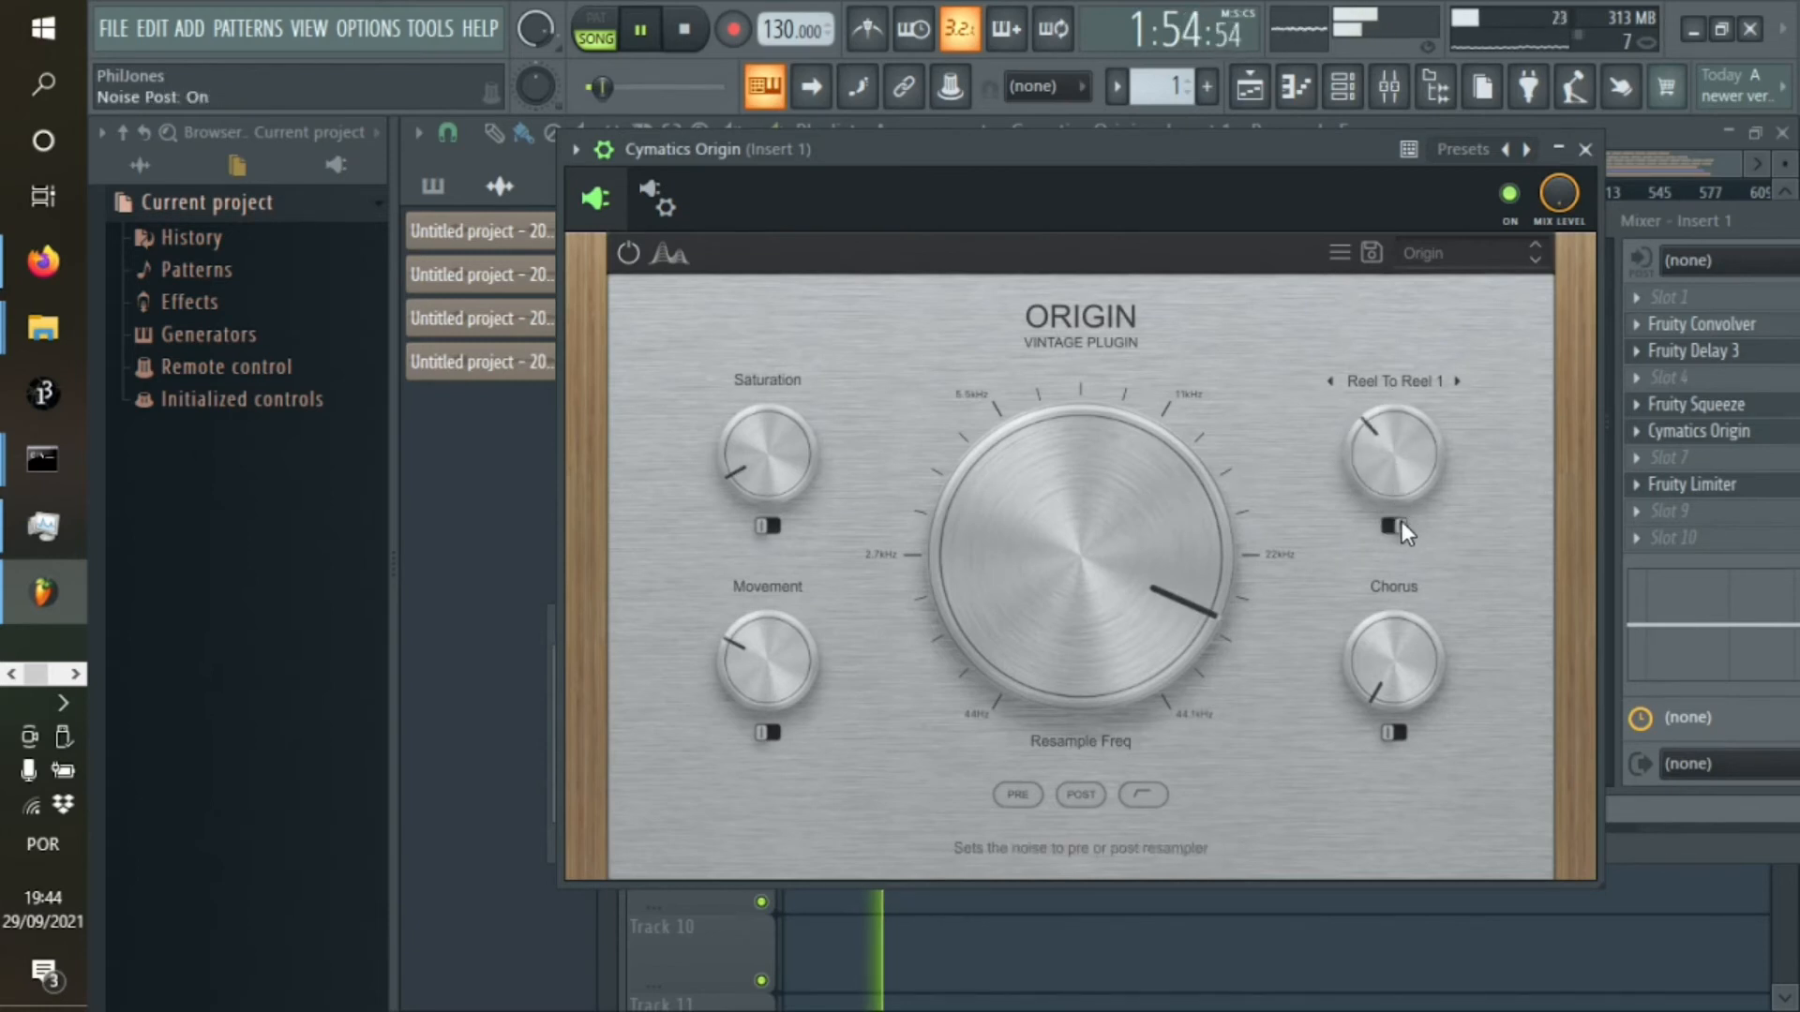
{"action": "left_click", "coordinate": [1402, 526]}
{"action": "mouse_move", "coordinate": [1382, 458]}
{"action": "left_mouse_down"}
{"action": "mouse_move", "coordinate": [1365, 330]}
{"action": "mouse_move", "coordinate": [1382, 459]}
{"action": "left_mouse_up"}
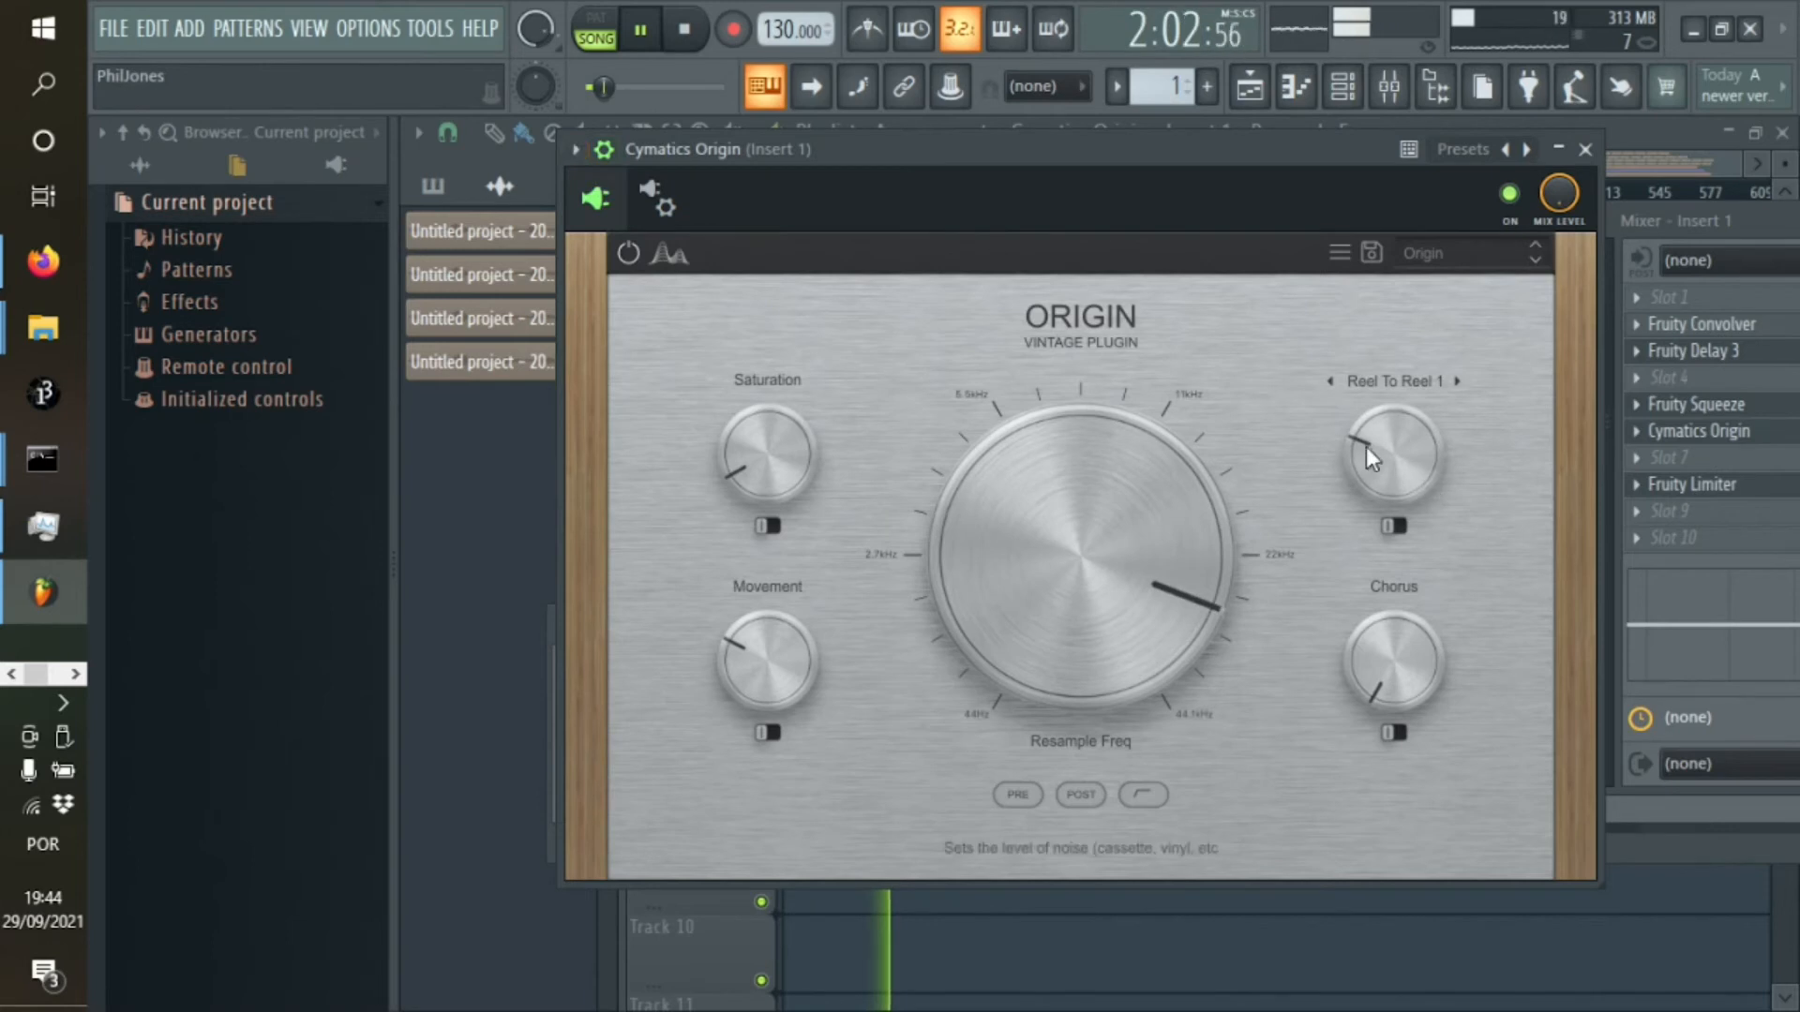
List Cymatics Origin's parameters in the project browser and look through them for the noise parameters
{"action": "left_click", "coordinate": [575, 150]}
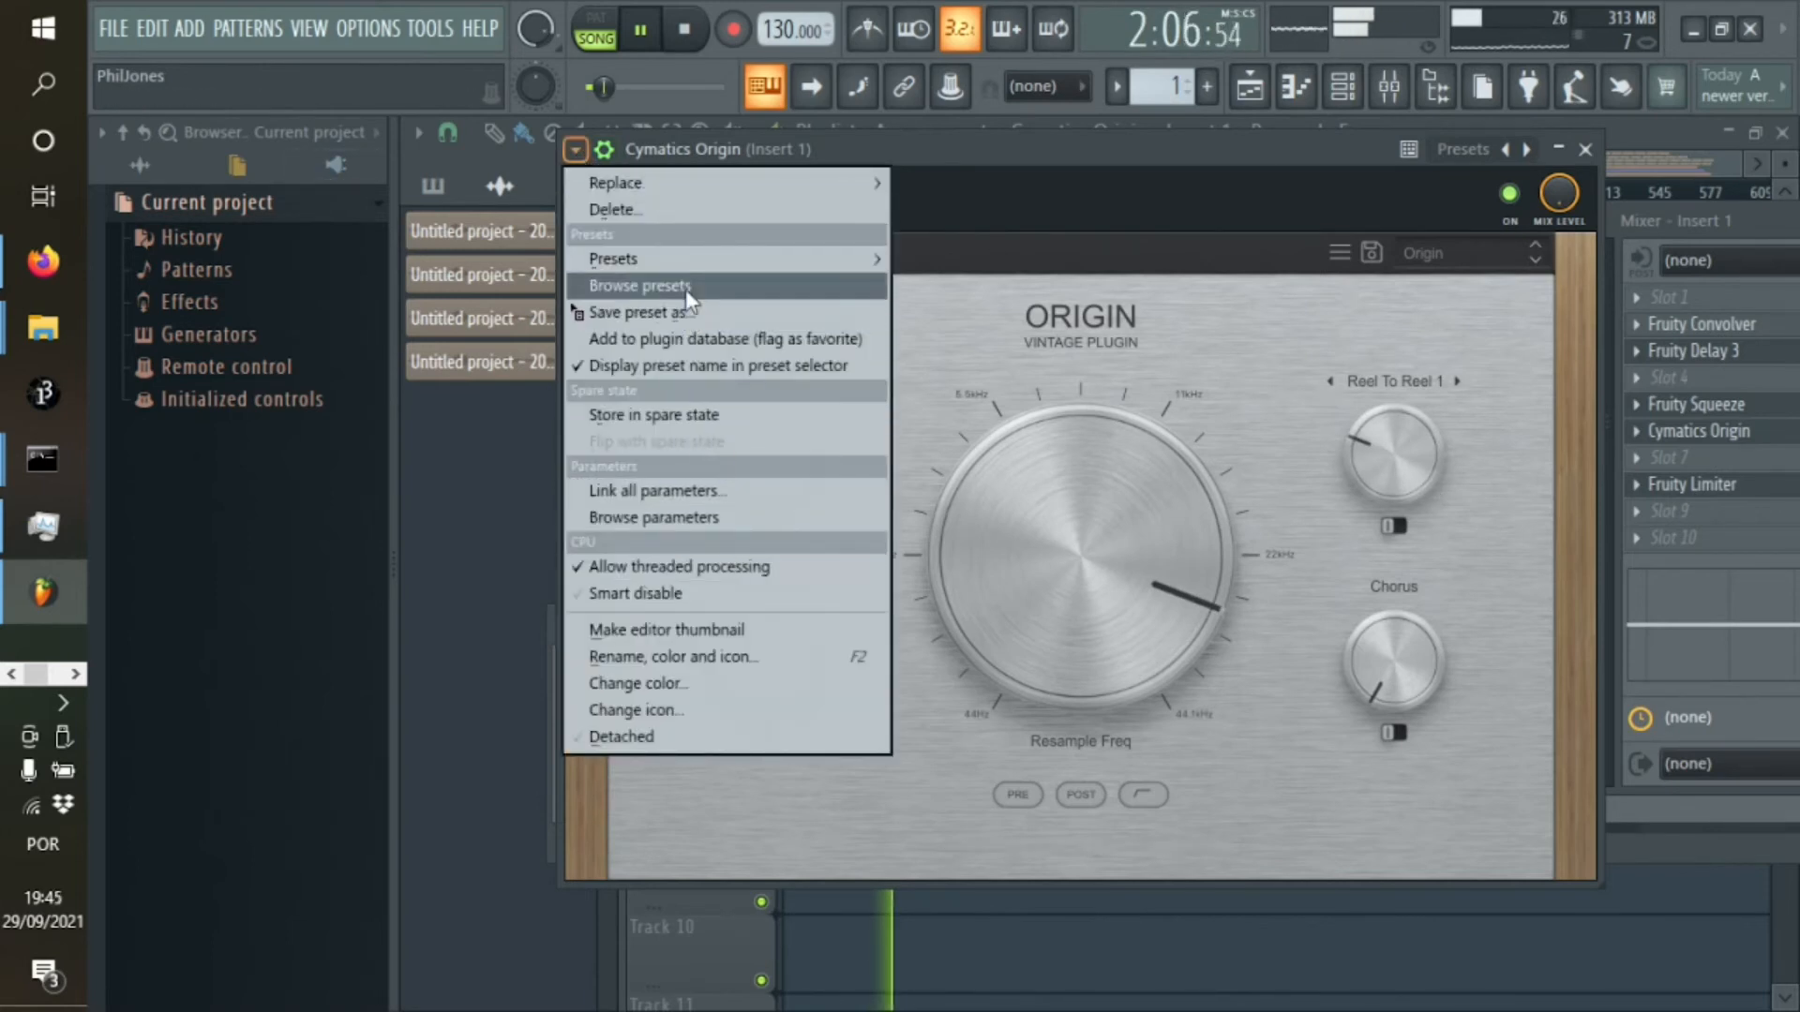
{"action": "left_click", "coordinate": [694, 518]}
{"action": "scroll", "coordinate": [300, 731], "scroll_direction": "down", "scroll_amount": 6}
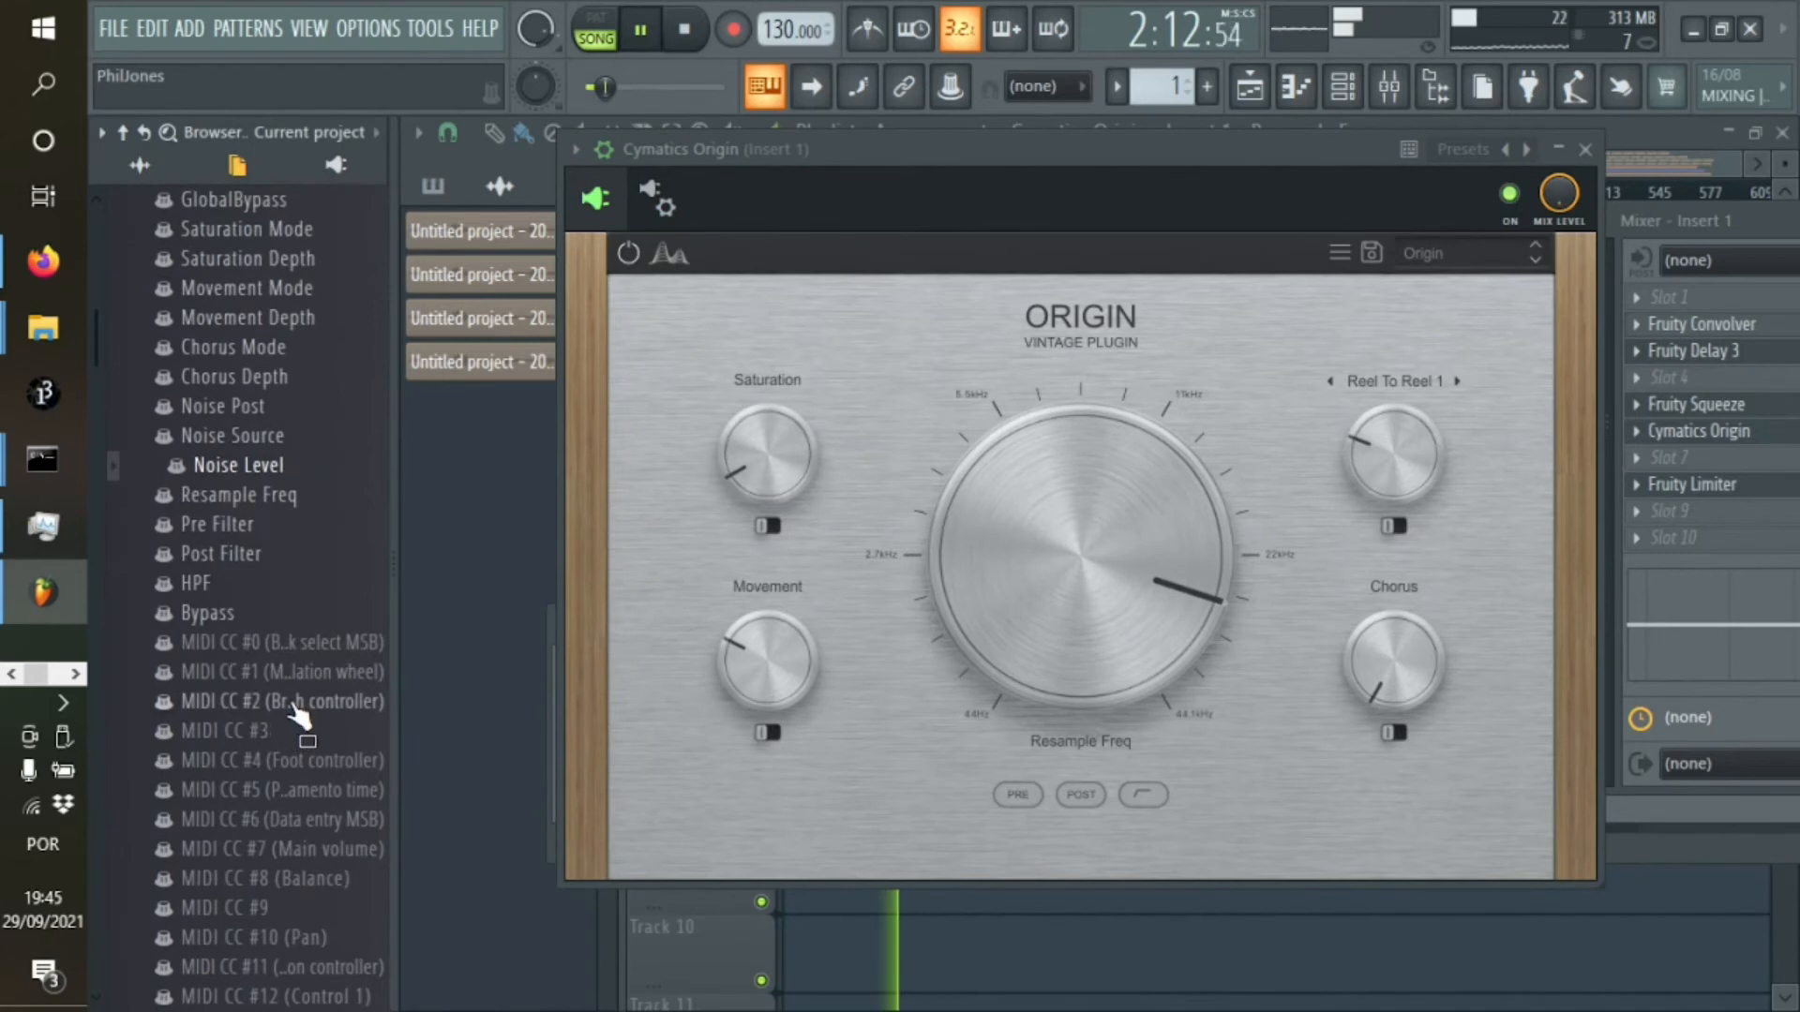
{"action": "scroll", "coordinate": [310, 703], "scroll_direction": "up", "scroll_amount": 4}
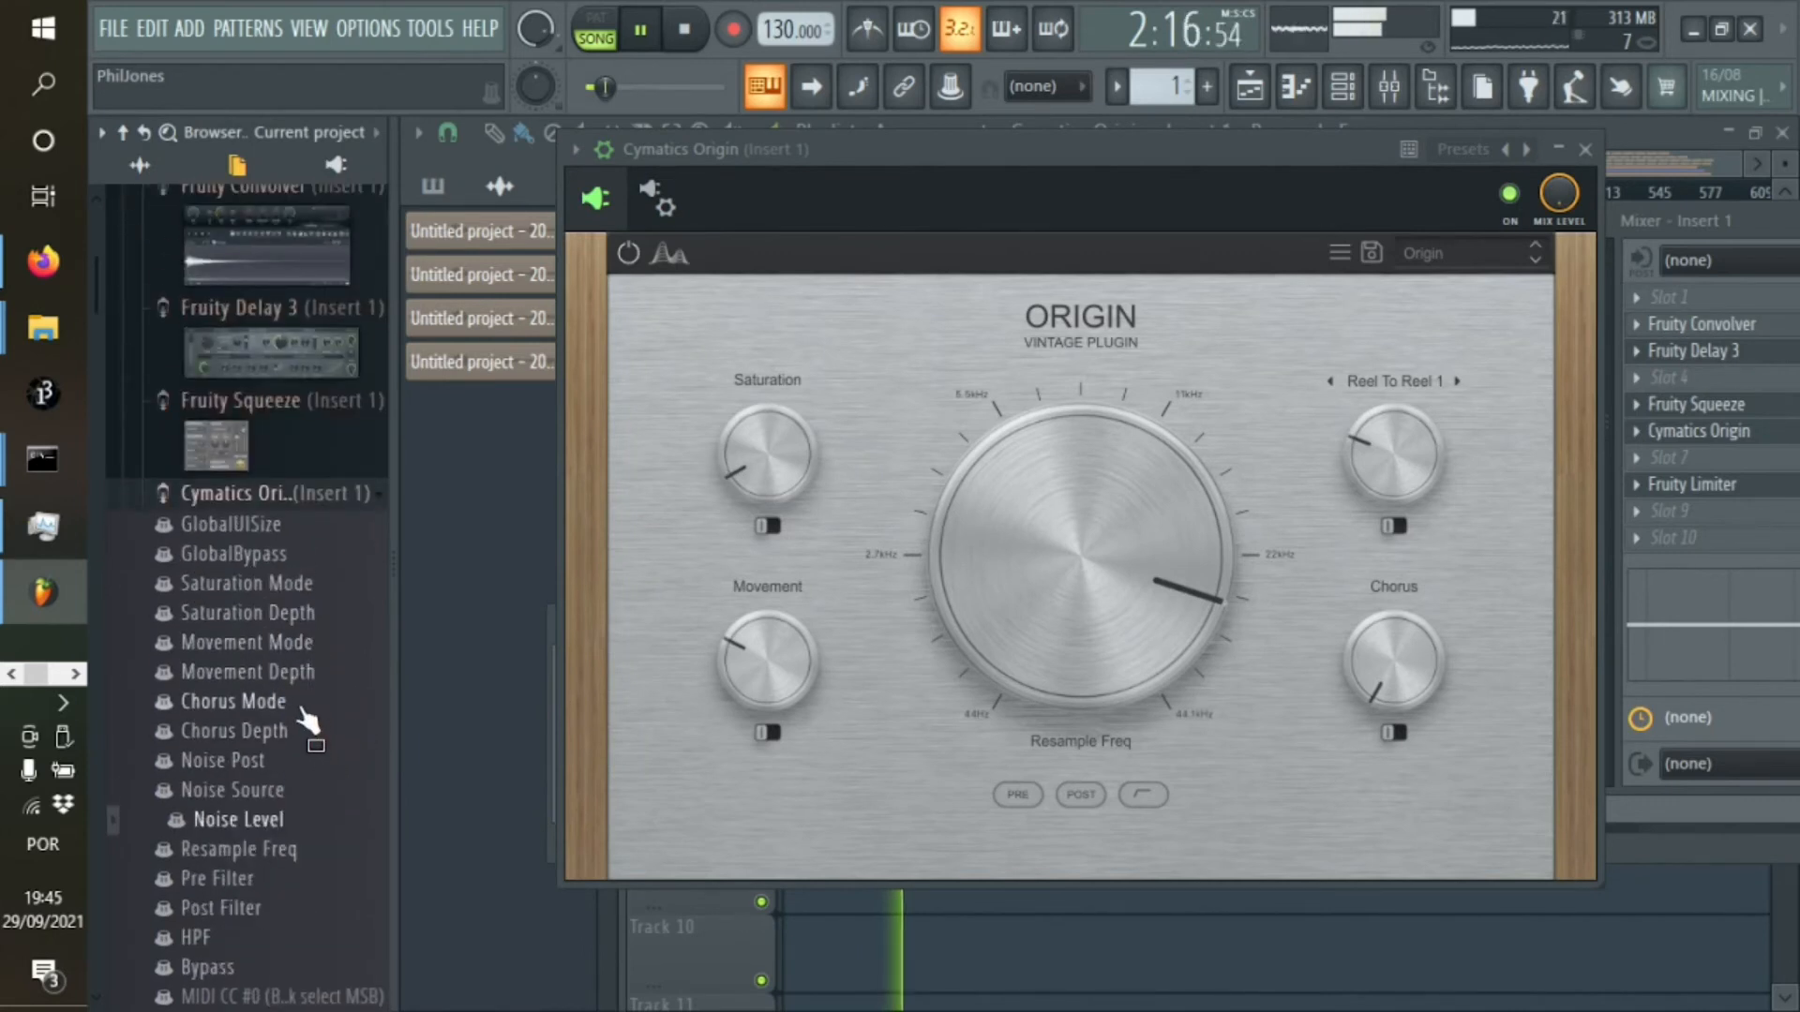
{"action": "scroll", "coordinate": [301, 705], "scroll_direction": "down", "scroll_amount": 2}
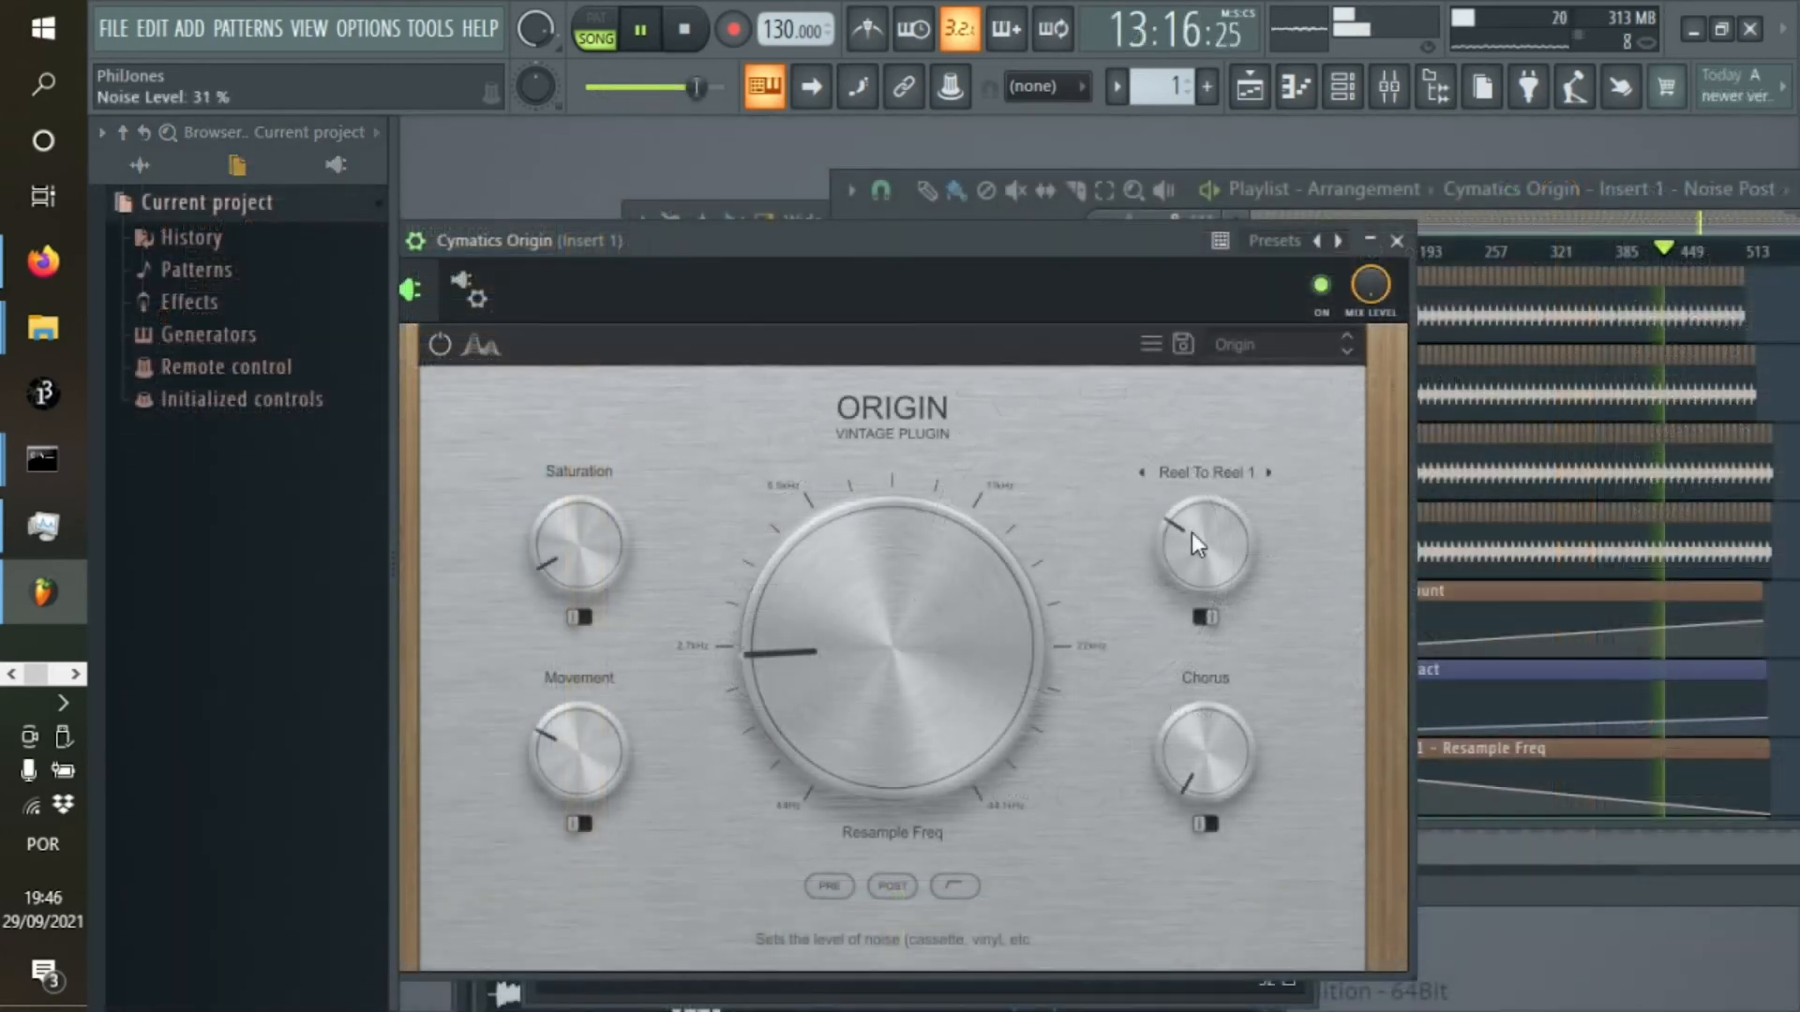
Reopen Cymatics Origin from Insert 1 and list its parameters in the project browser down to Noise Level
{"action": "left_click", "coordinate": [1388, 86]}
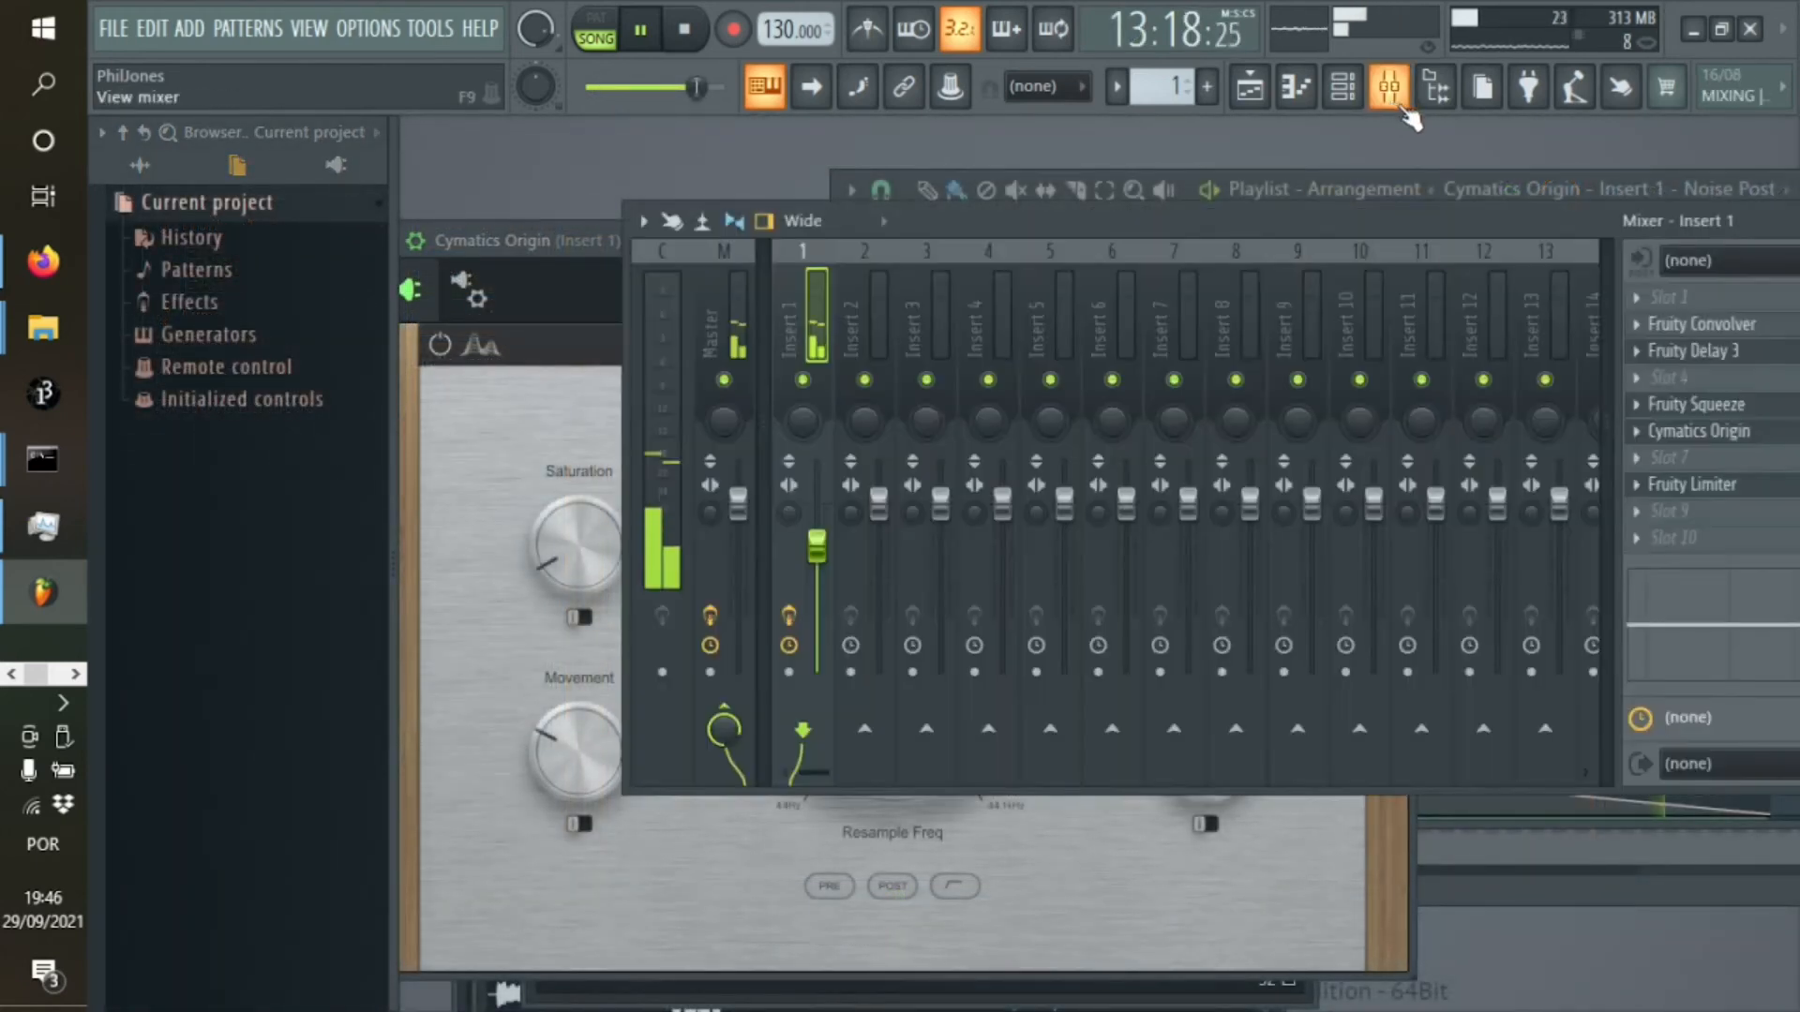
{"action": "left_click", "coordinate": [1712, 437]}
{"action": "left_click", "coordinate": [1712, 437]}
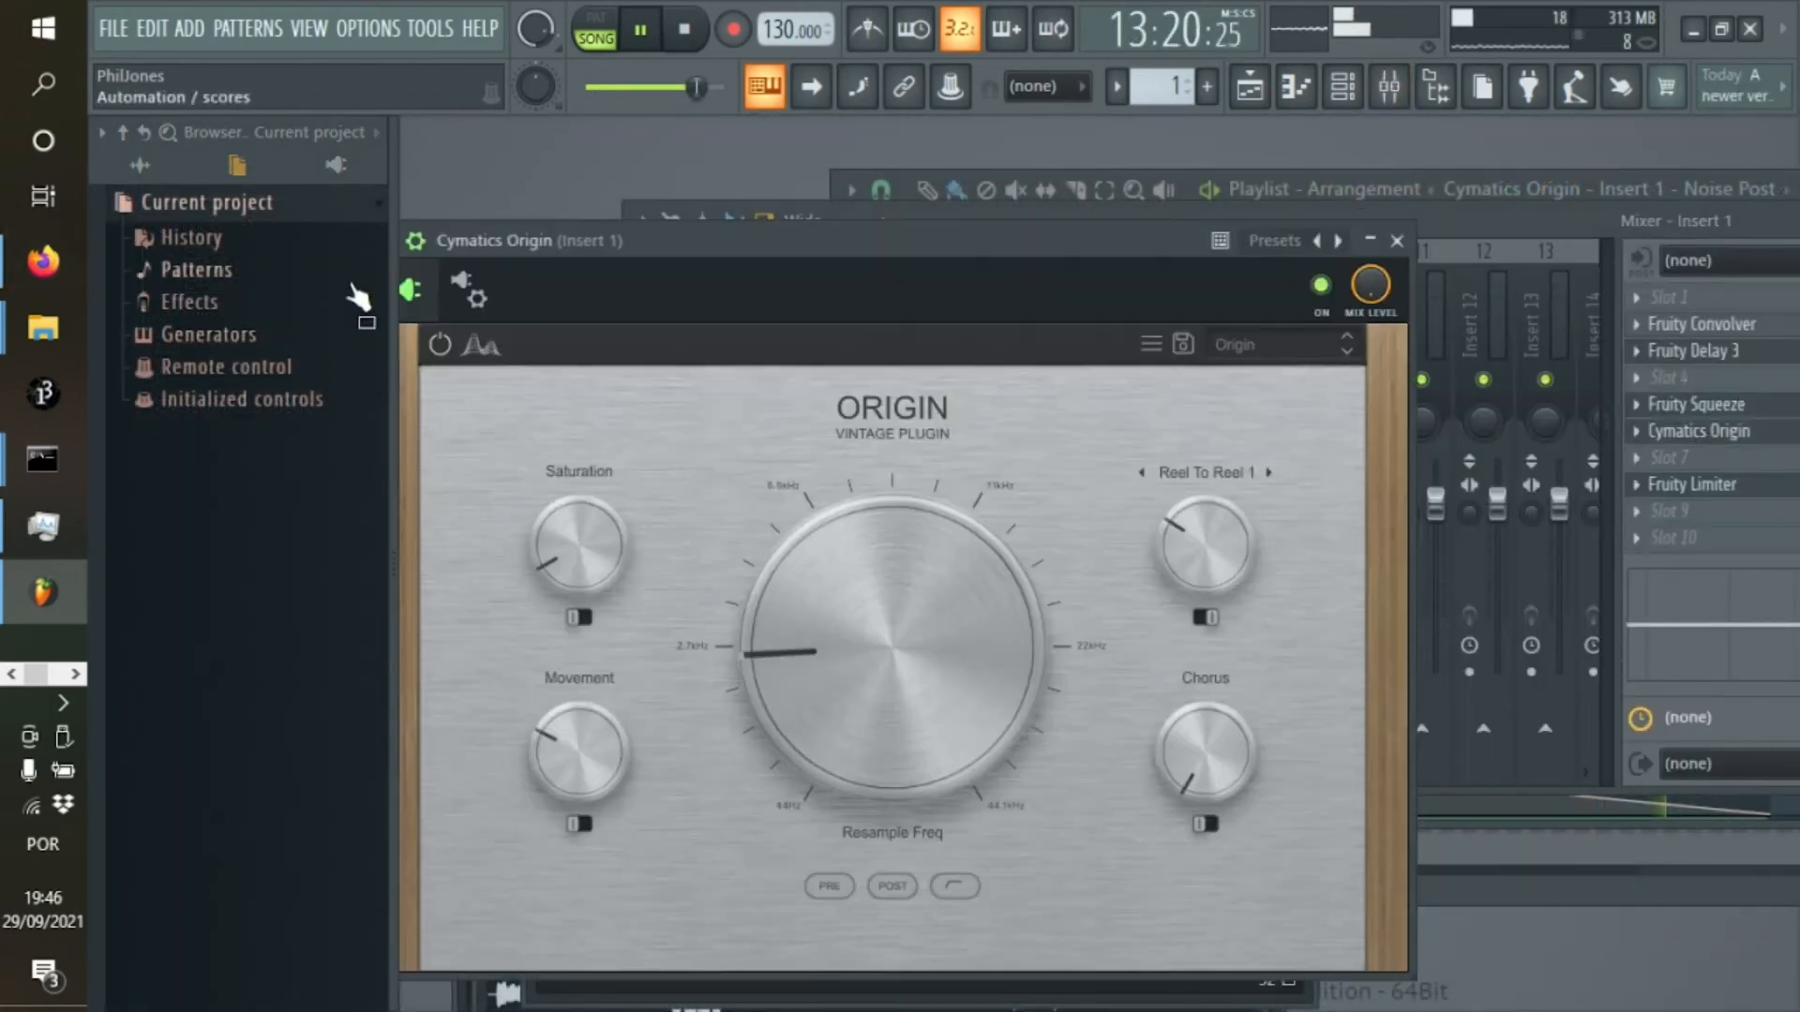
{"action": "left_click", "coordinate": [480, 242]}
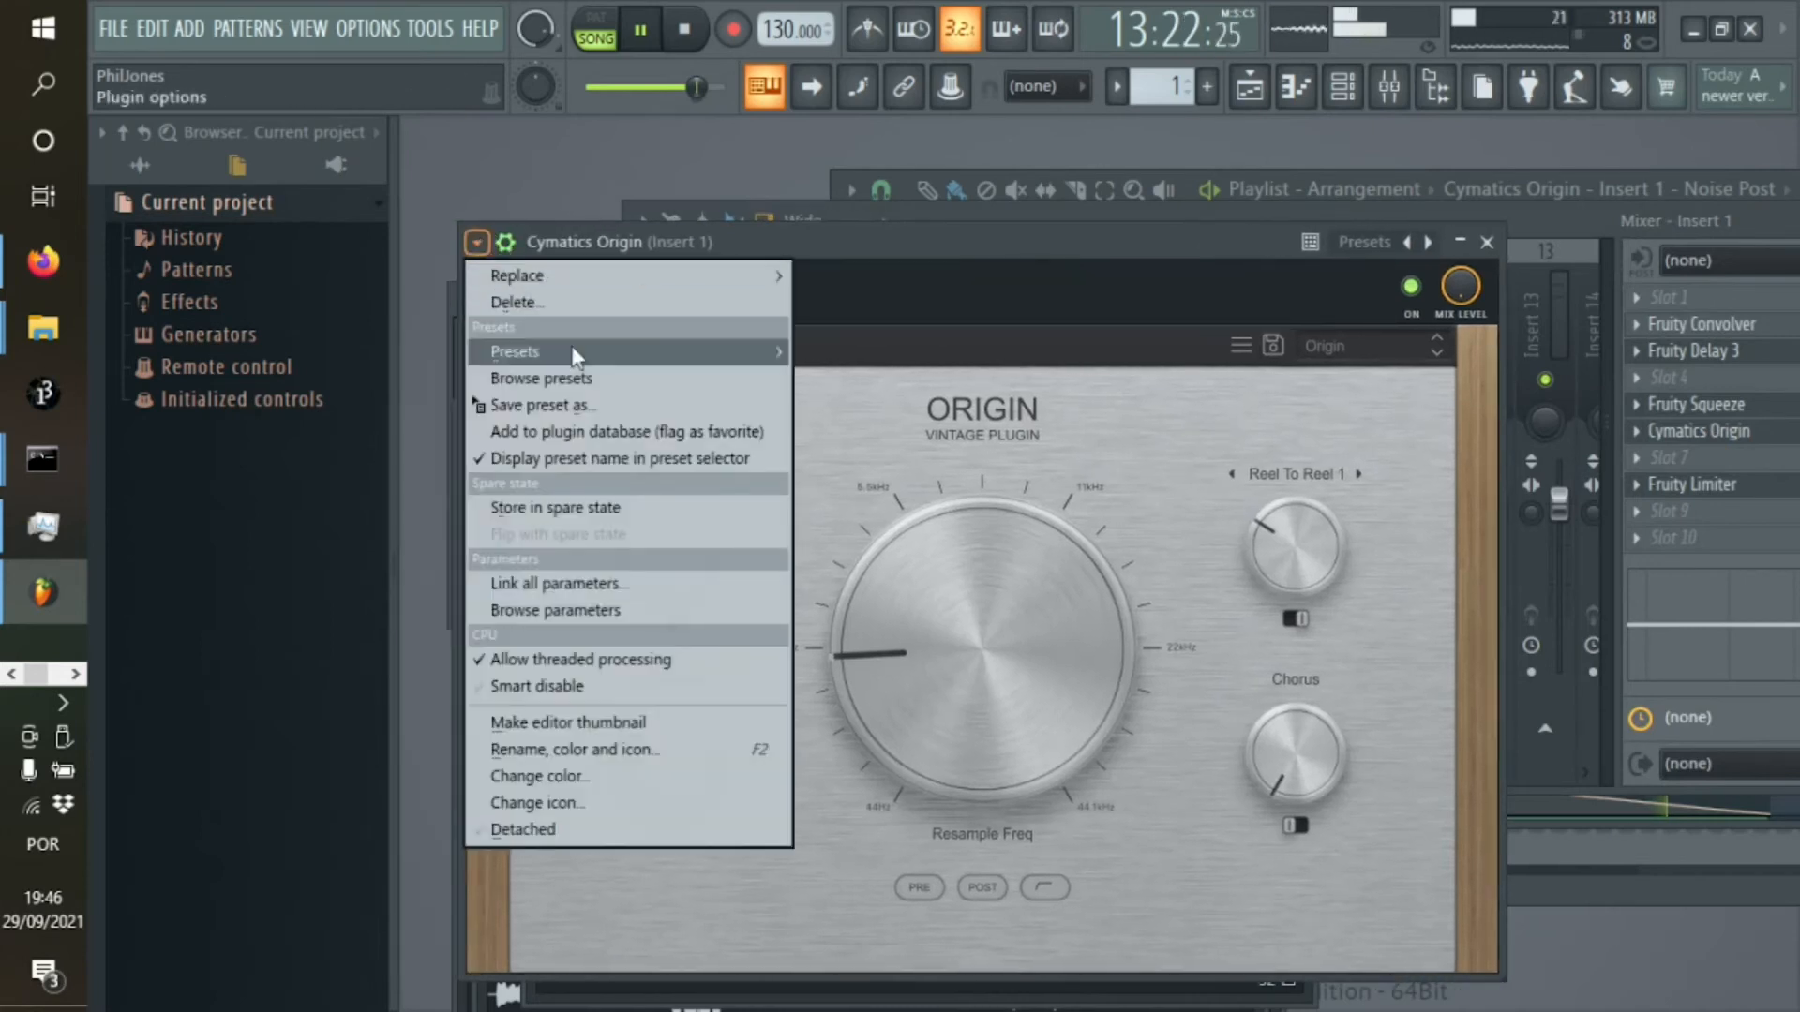
{"action": "left_click", "coordinate": [570, 609]}
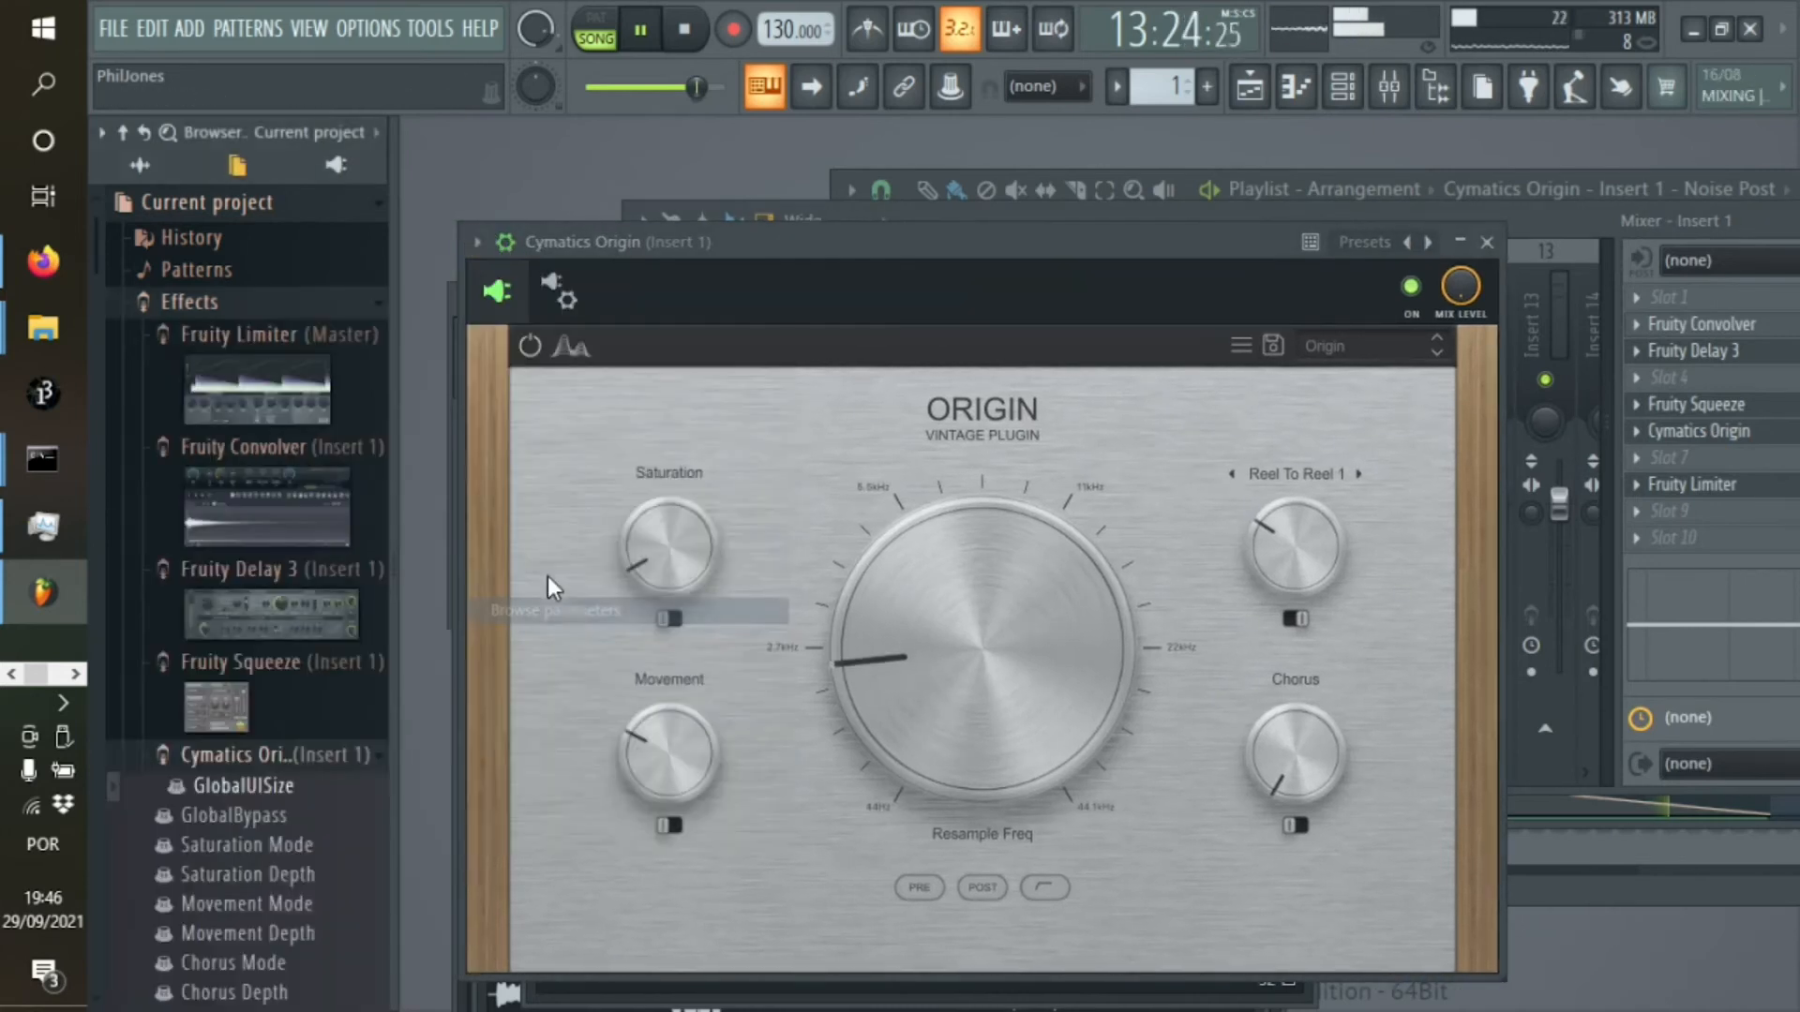
{"action": "scroll", "coordinate": [351, 778], "scroll_direction": "down", "scroll_amount": 2}
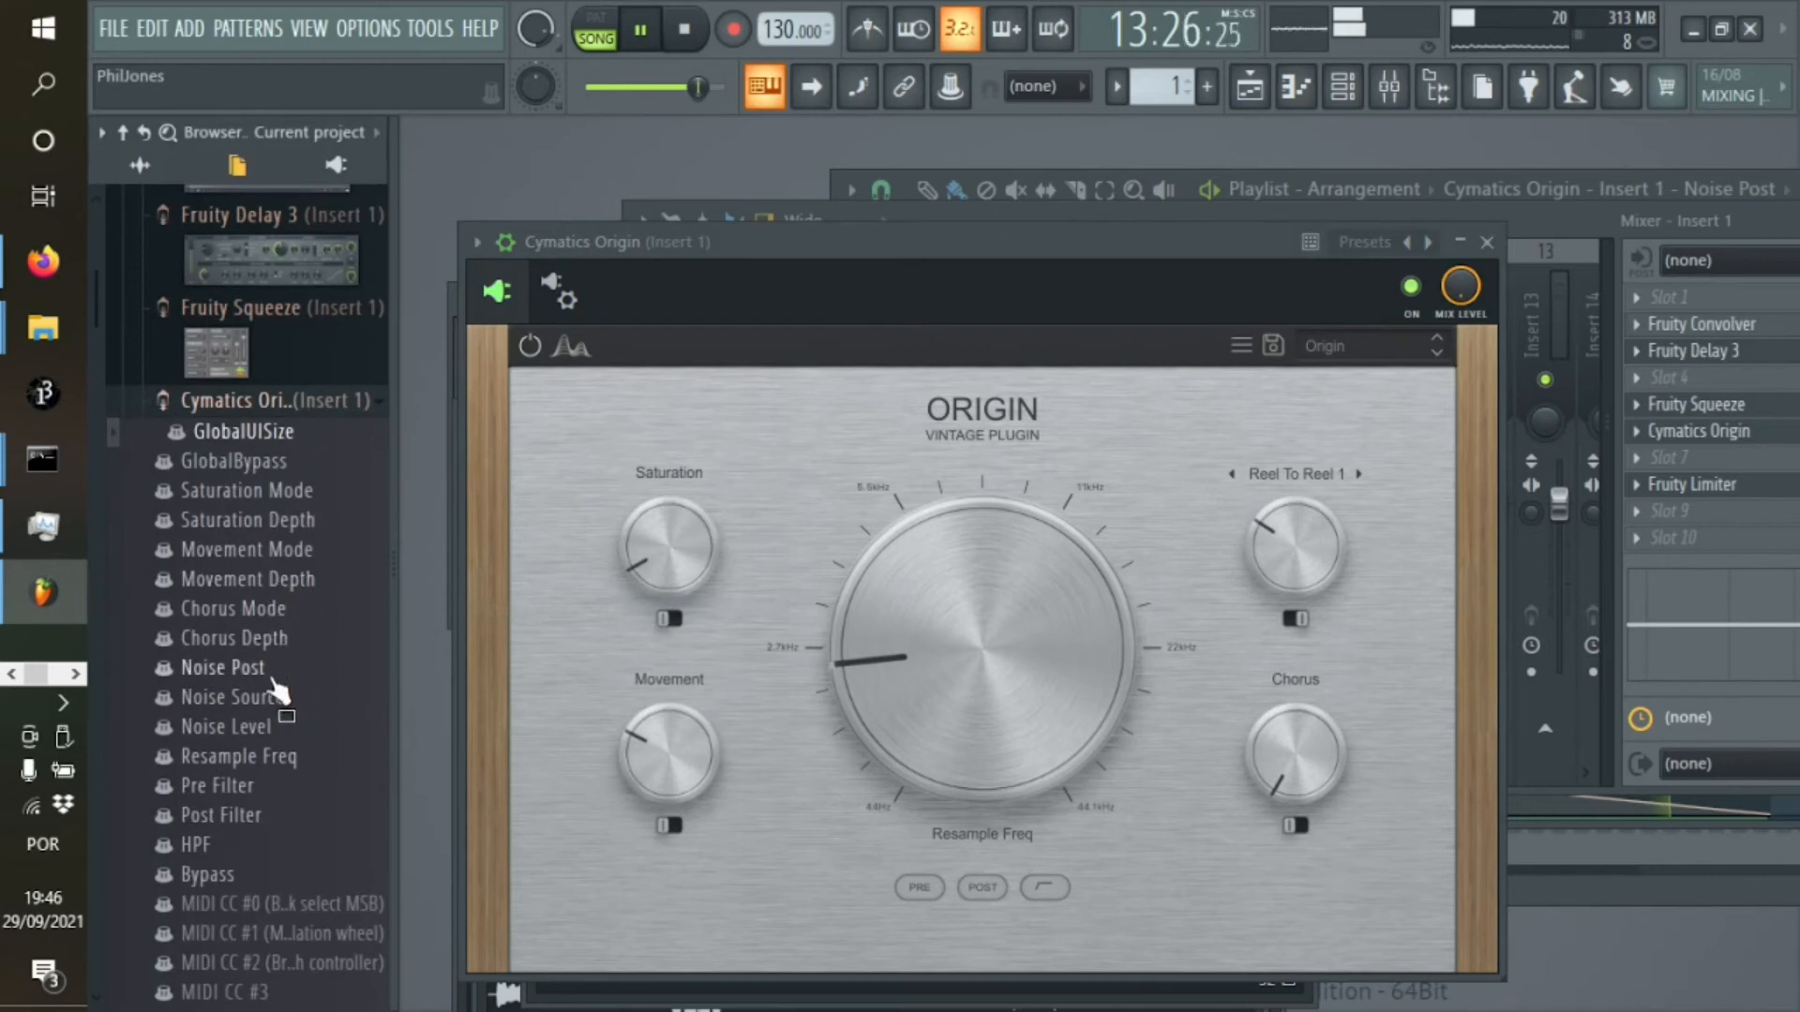
Link the Noise Level parameter to the internal controller Cymatics Origin - Insert 1 - Noise Post, with conflicts removed
{"action": "right_click", "coordinate": [248, 728]}
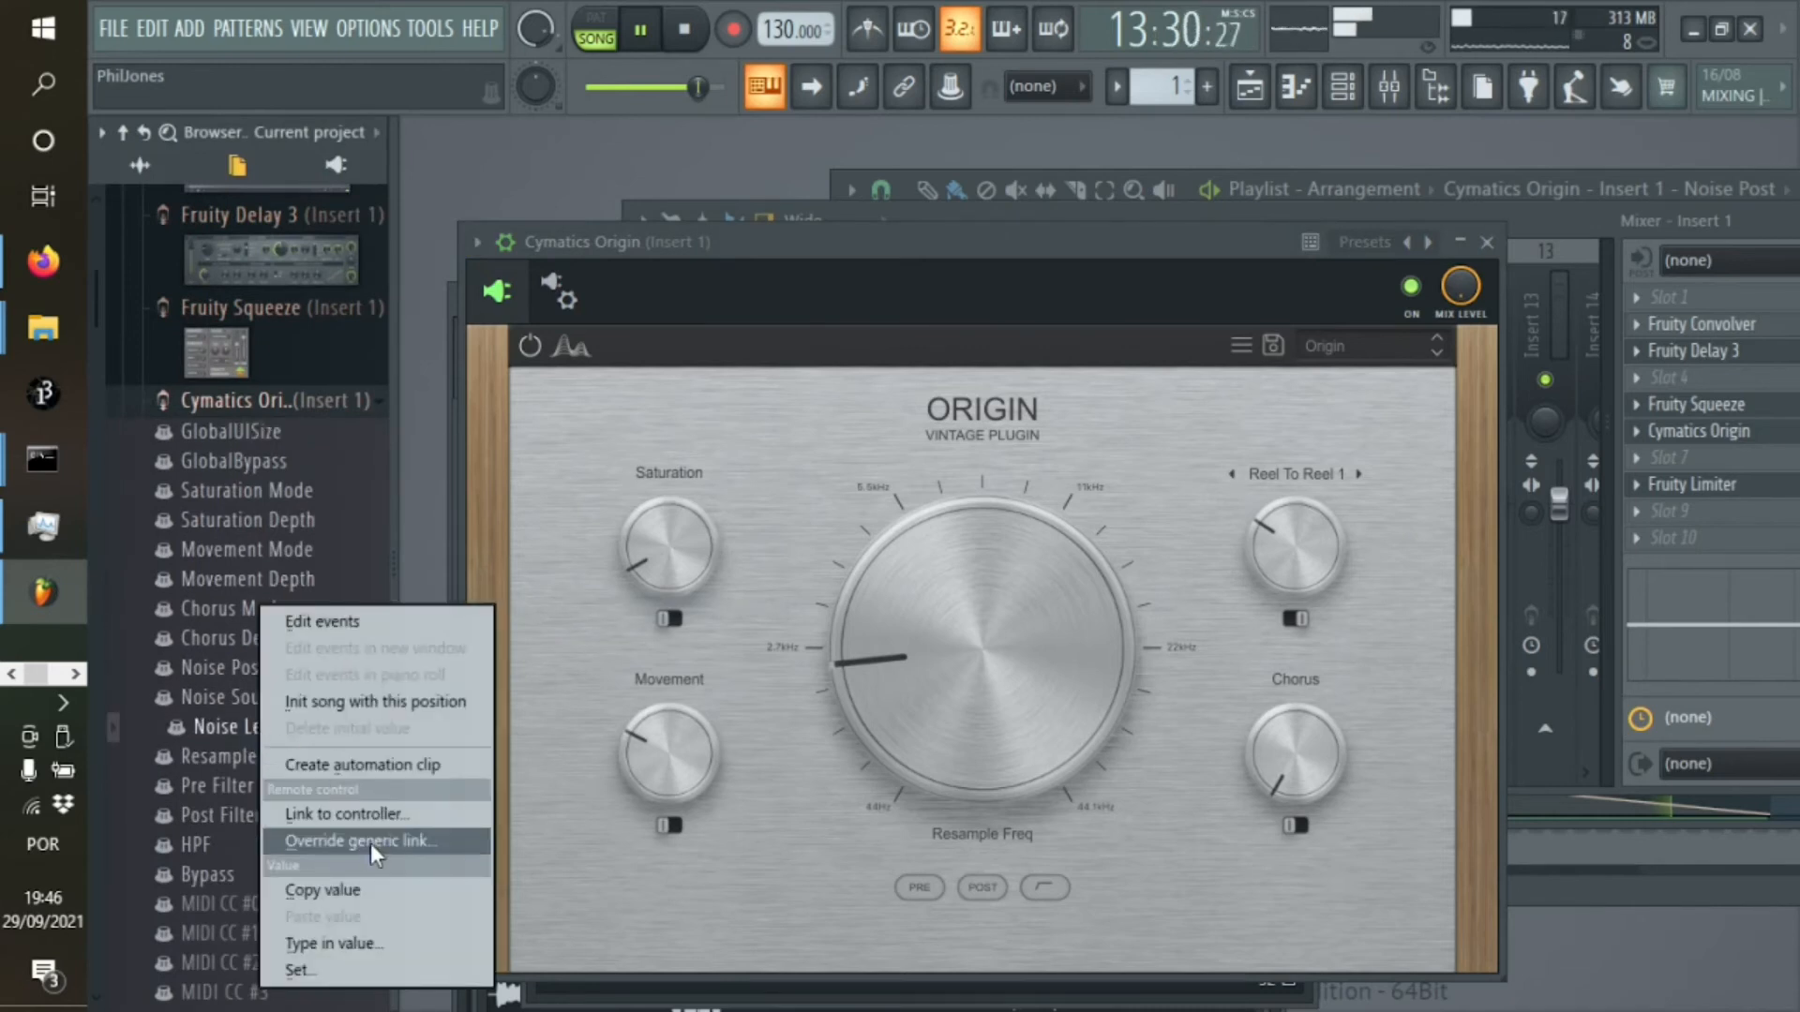
{"action": "left_click", "coordinate": [345, 814]}
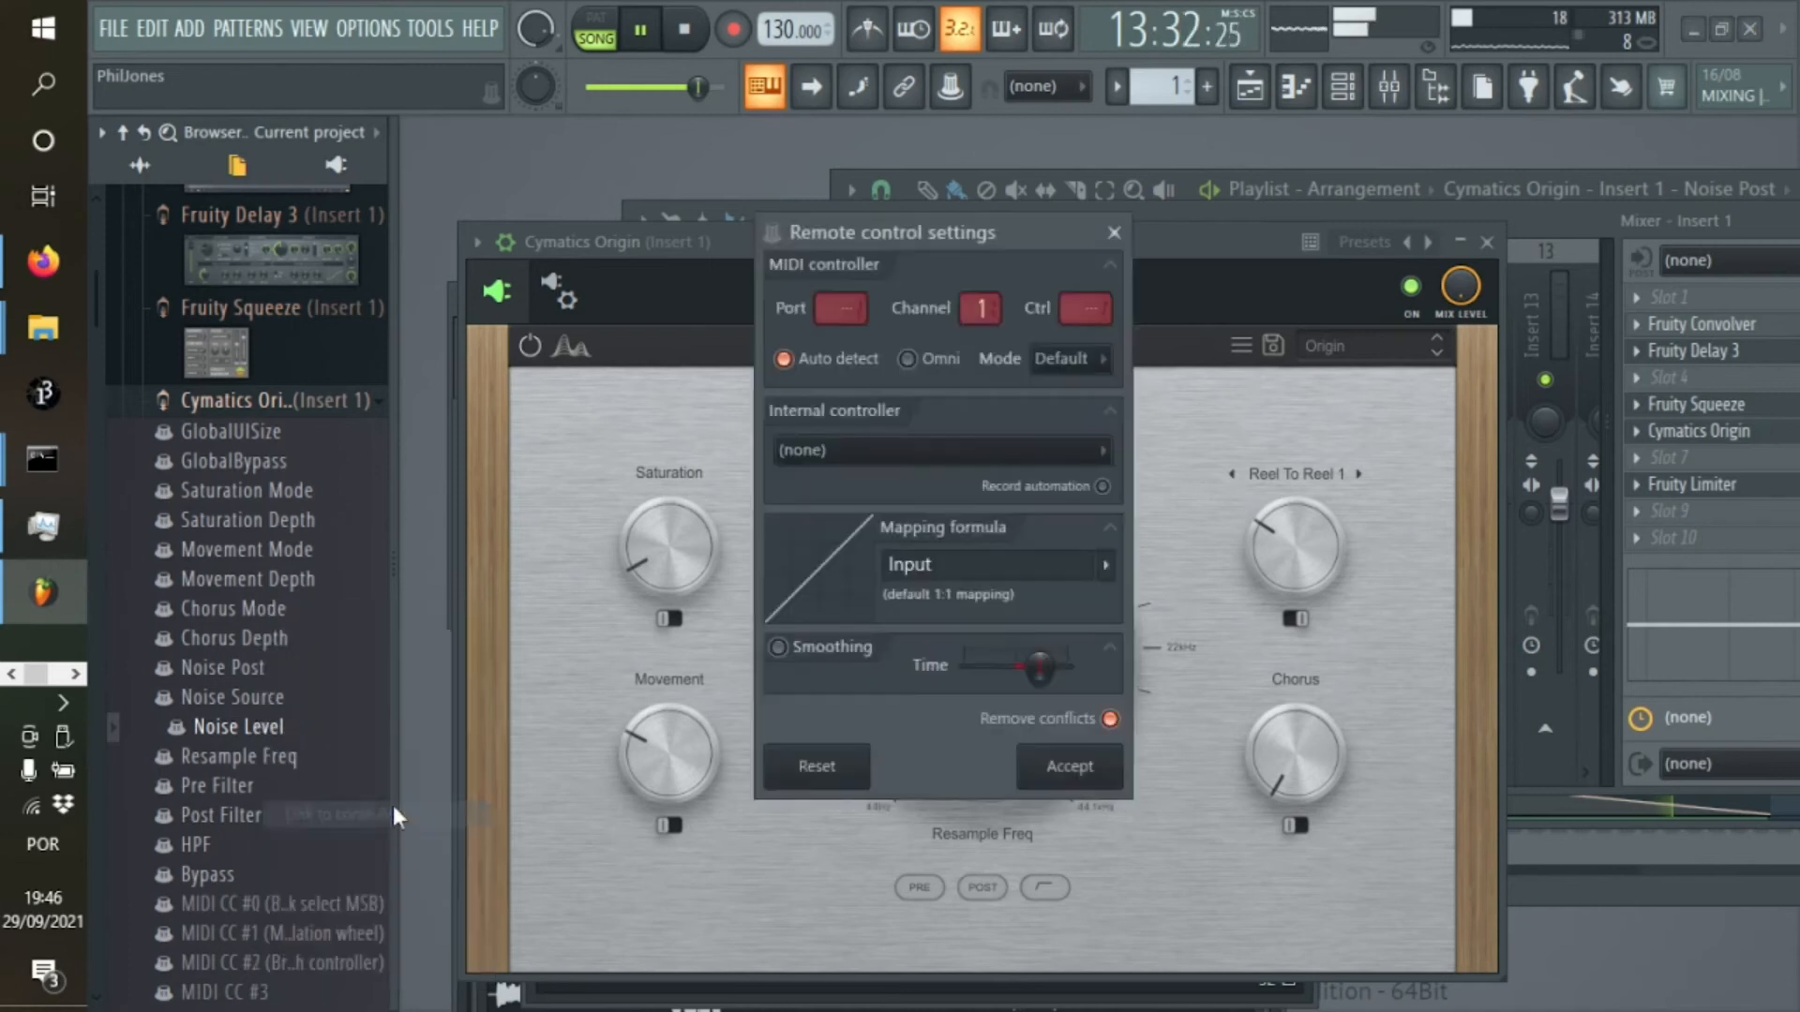
{"action": "left_click", "coordinate": [850, 445]}
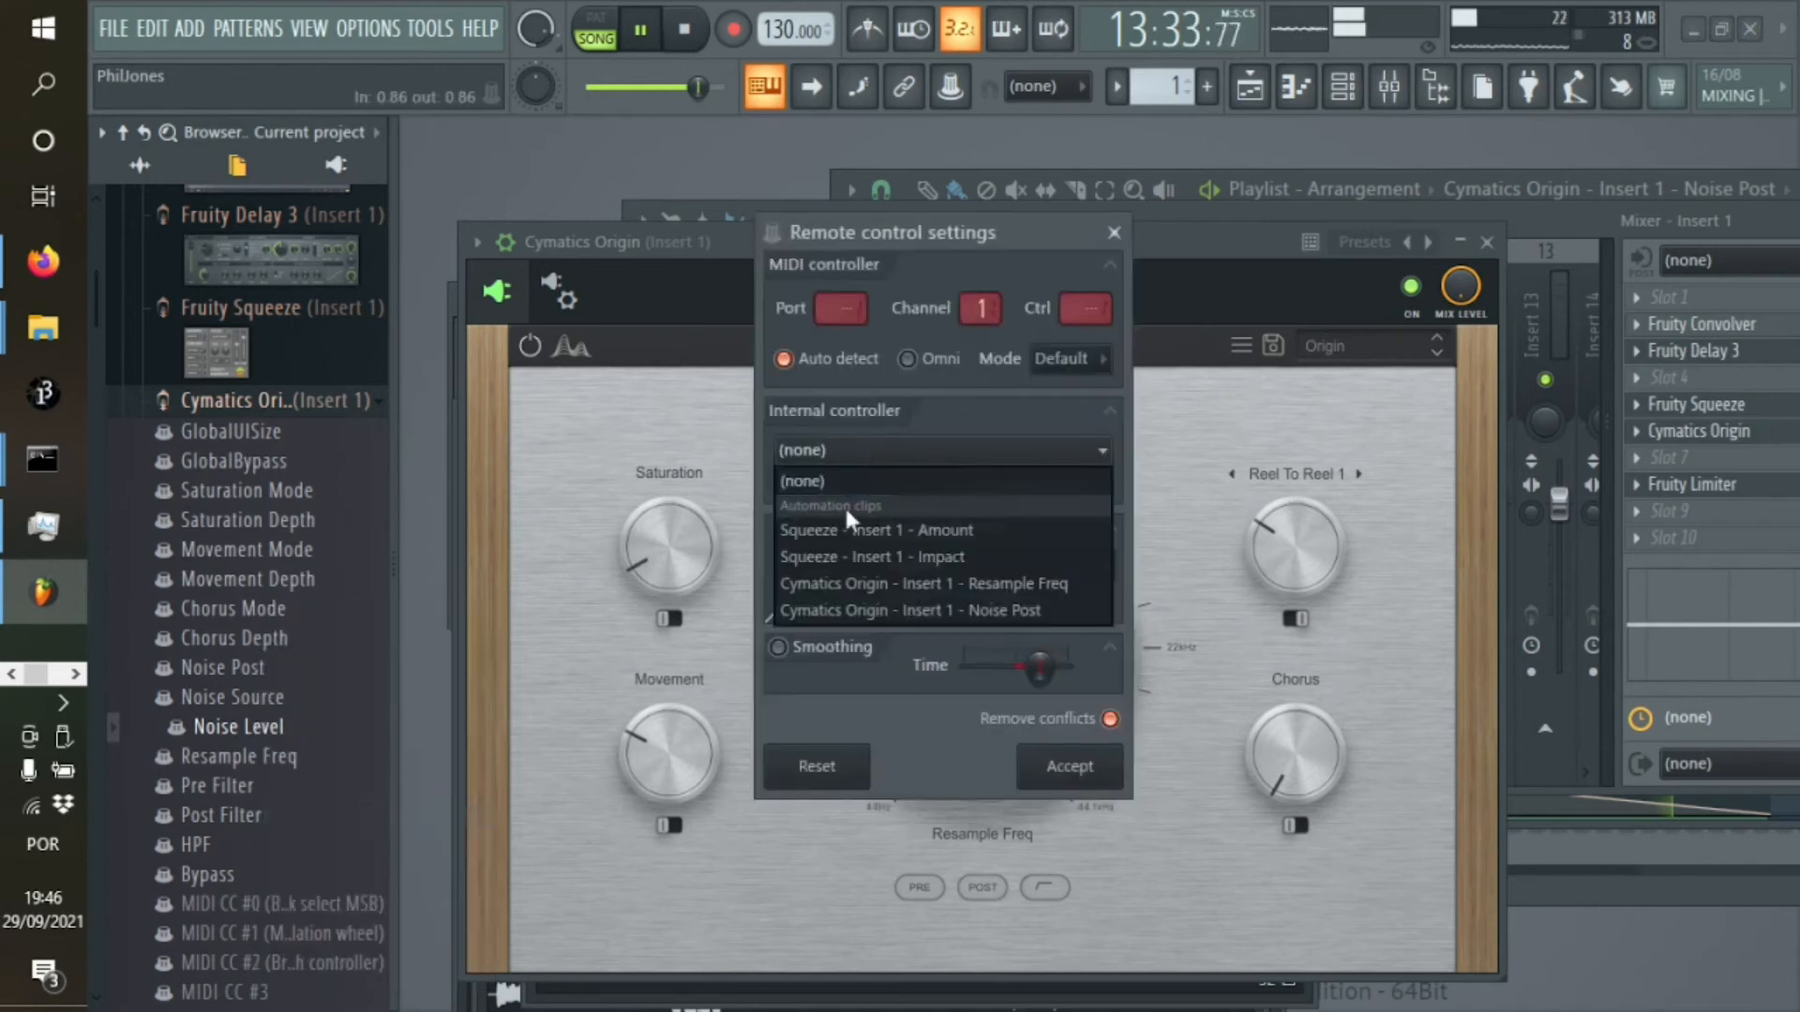
{"action": "left_click", "coordinate": [857, 611]}
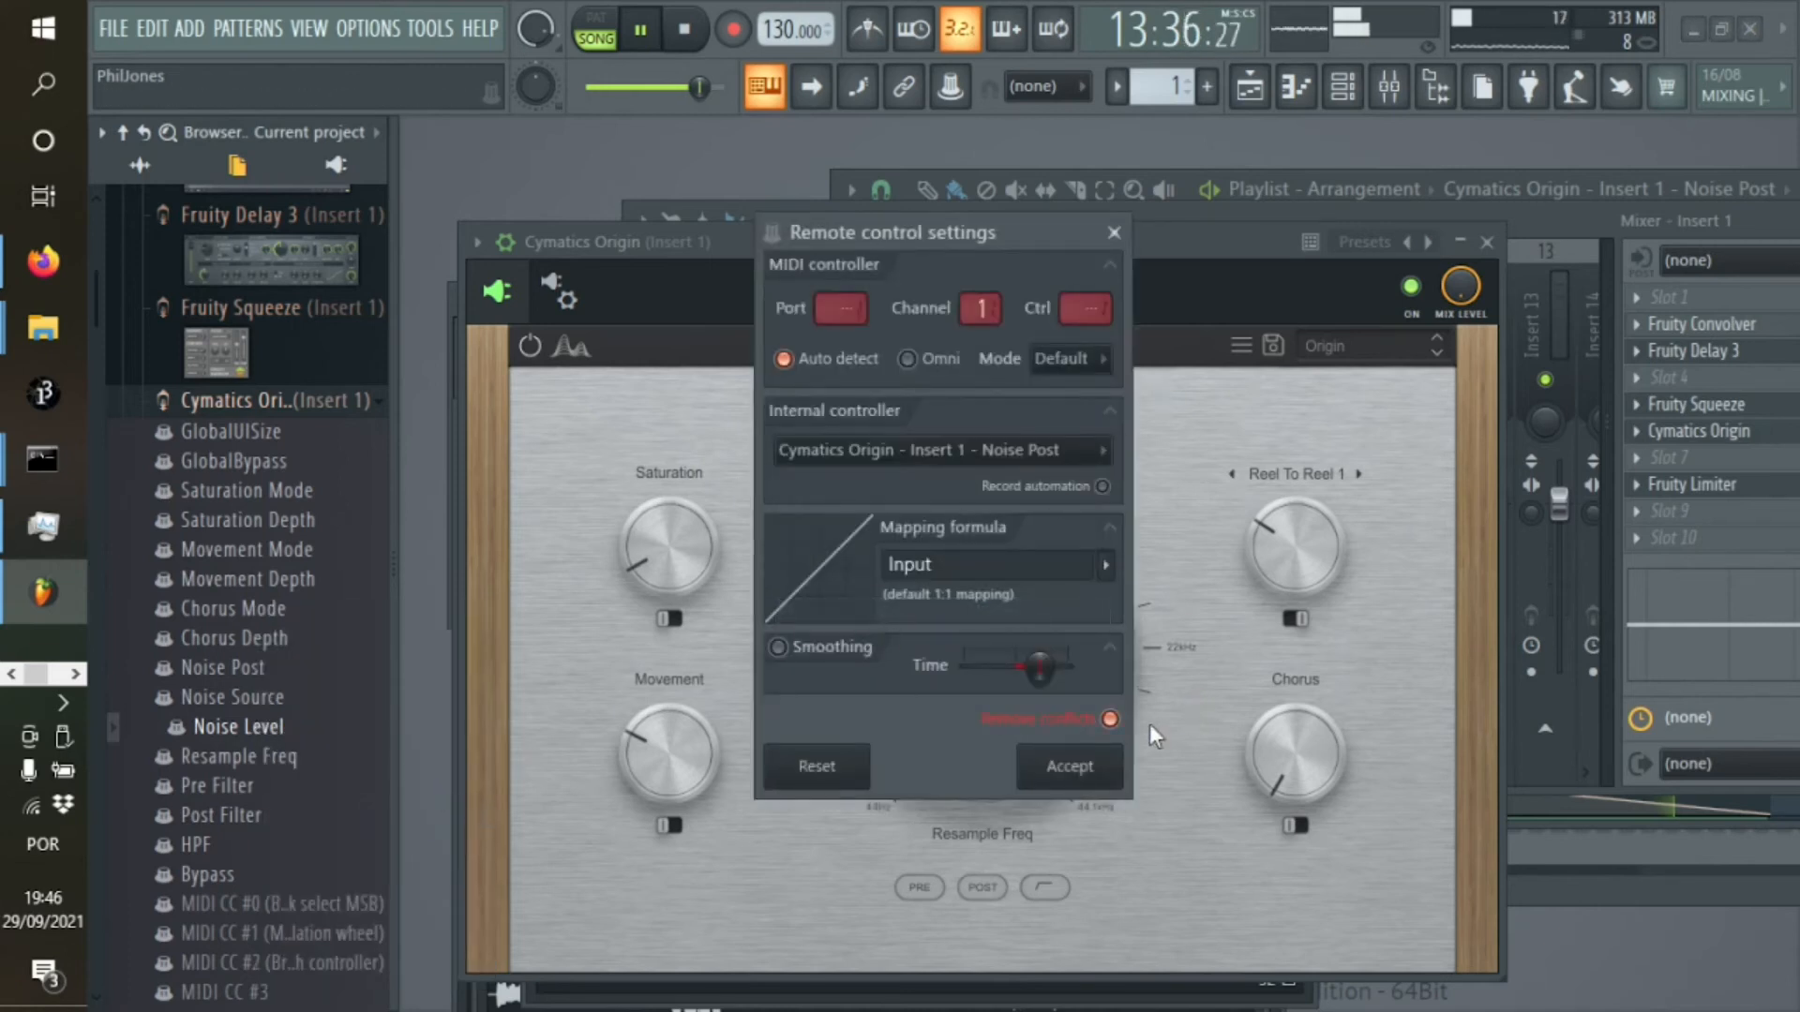
{"action": "left_click", "coordinate": [1070, 766]}
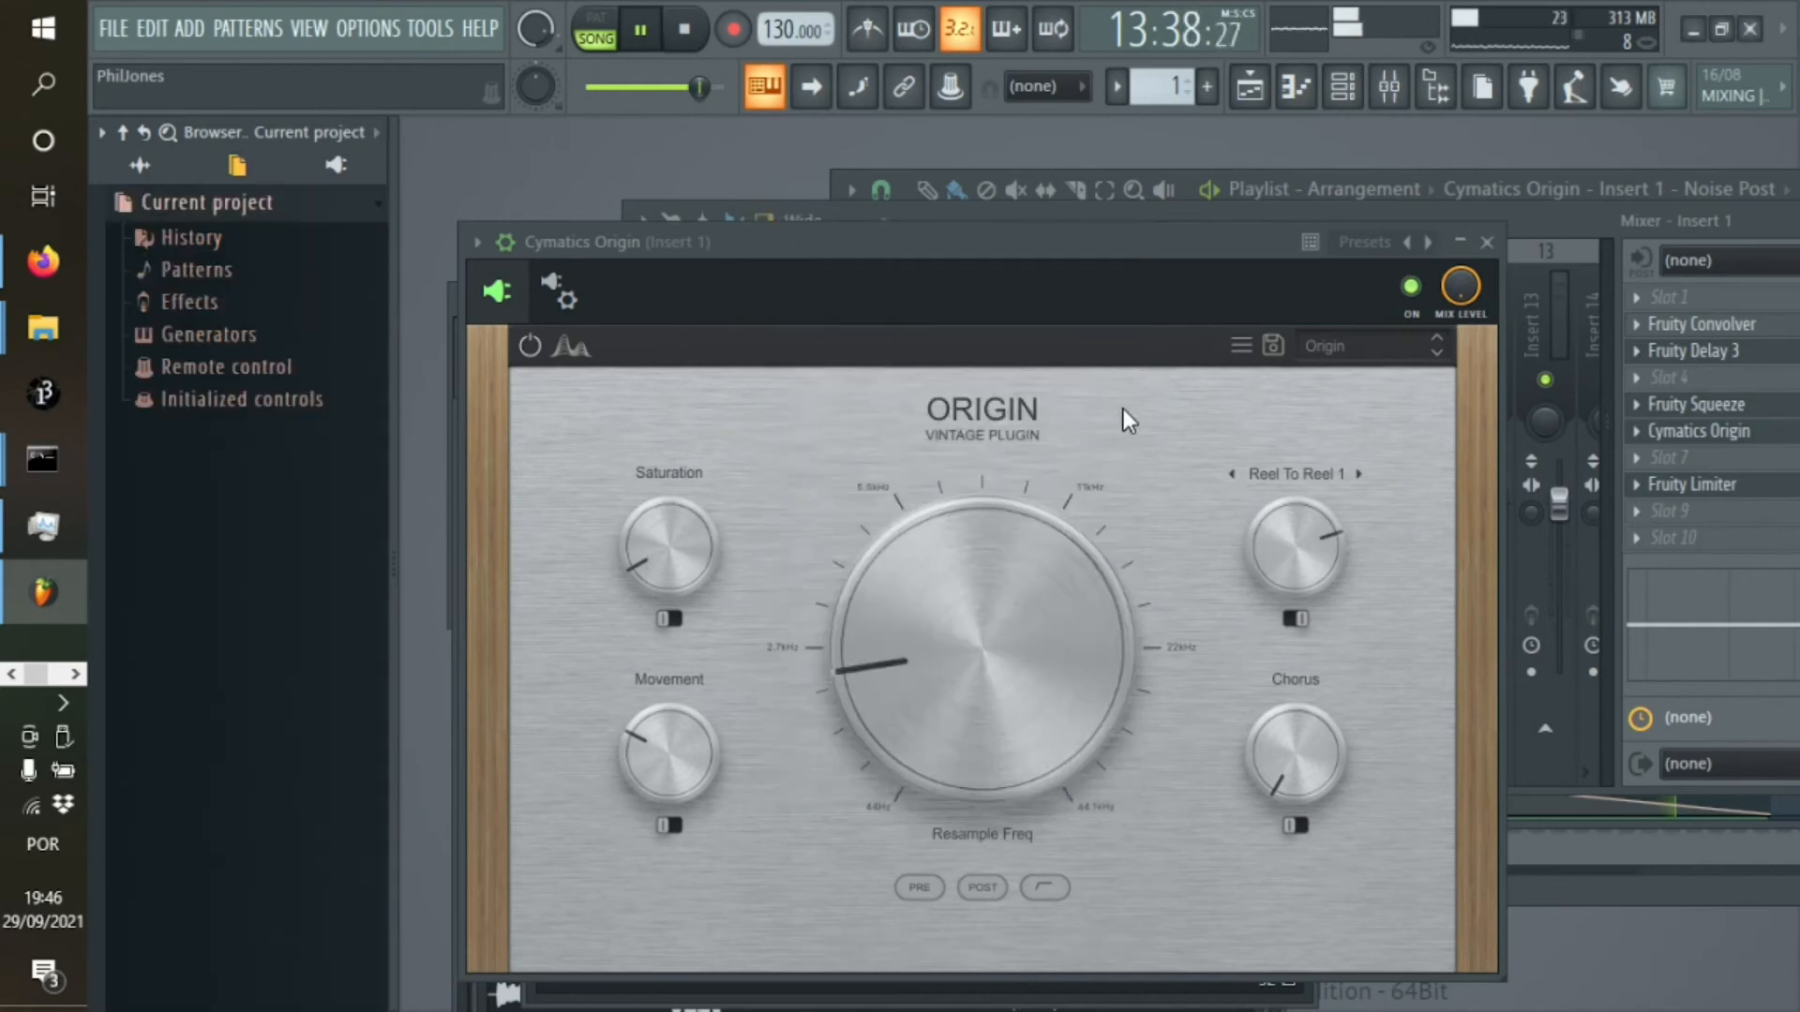
Bring up the playlist and lower the end point of the Noise Post automation on track 8 to 53%
{"action": "left_click", "coordinate": [1251, 87]}
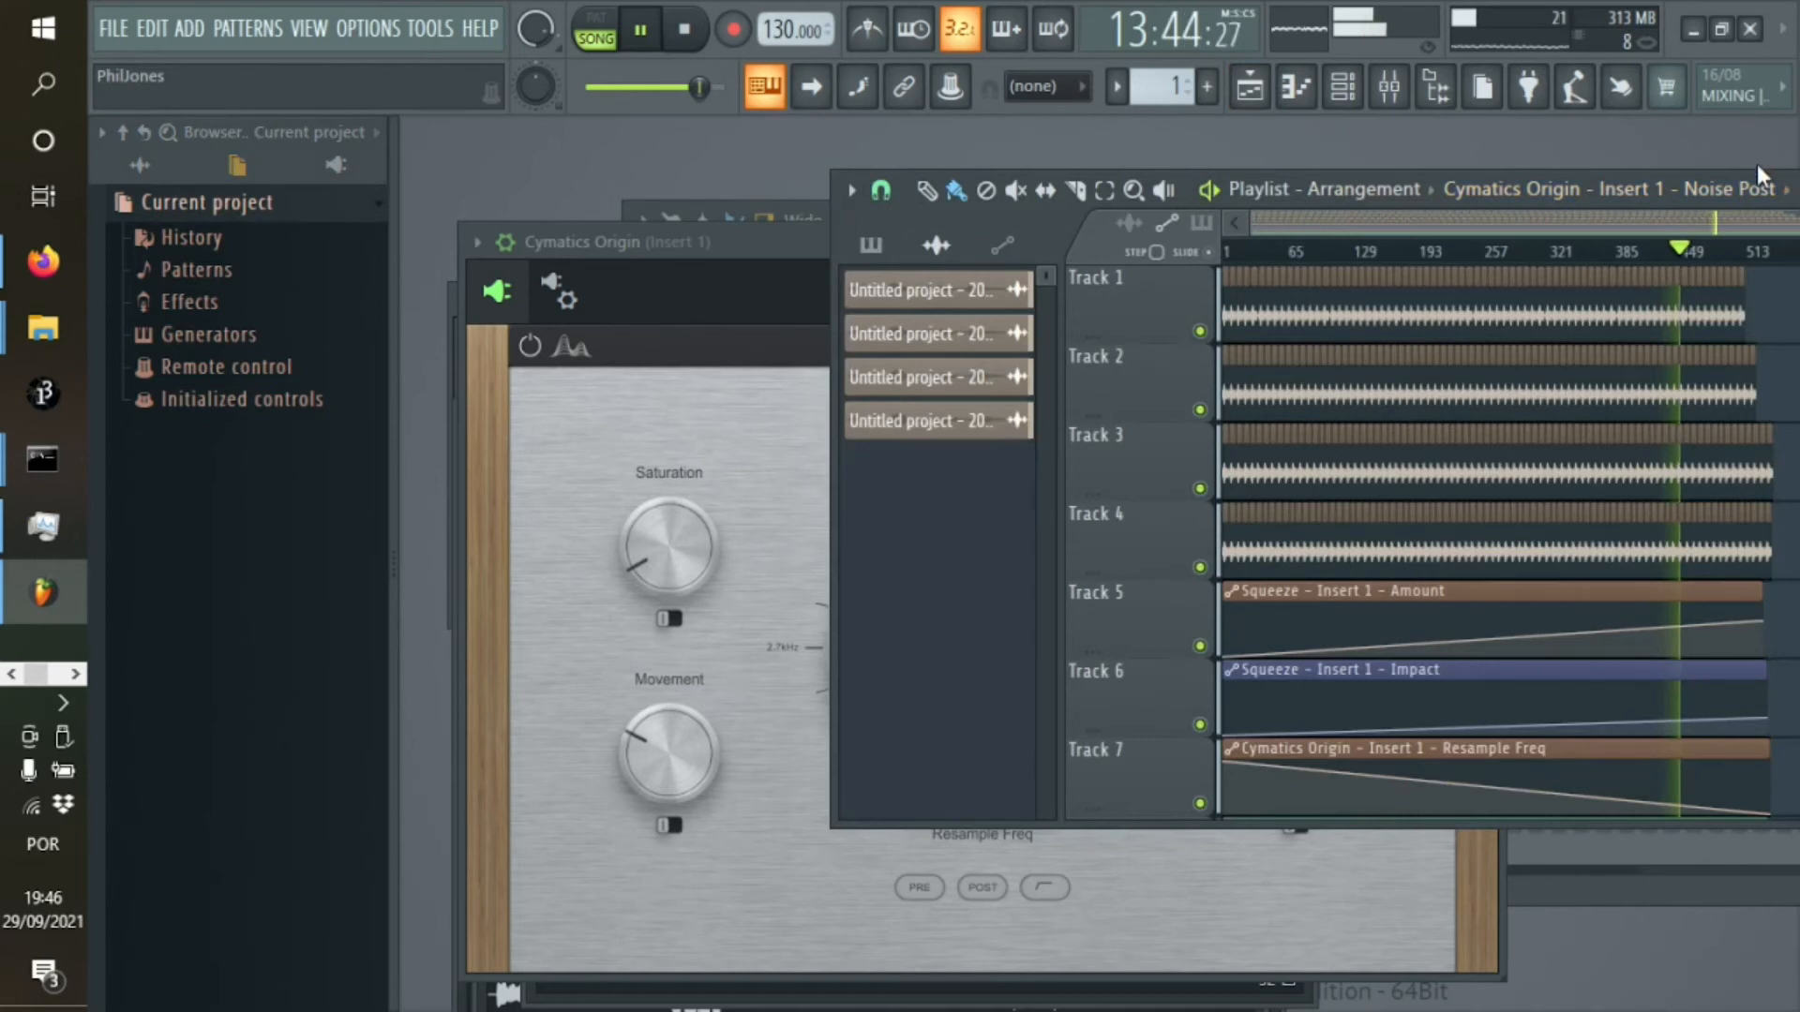
{"action": "left_click_drag", "start_coordinate": [1756, 172], "coordinate": [1755, 160]}
{"action": "left_click", "coordinate": [1573, 192]}
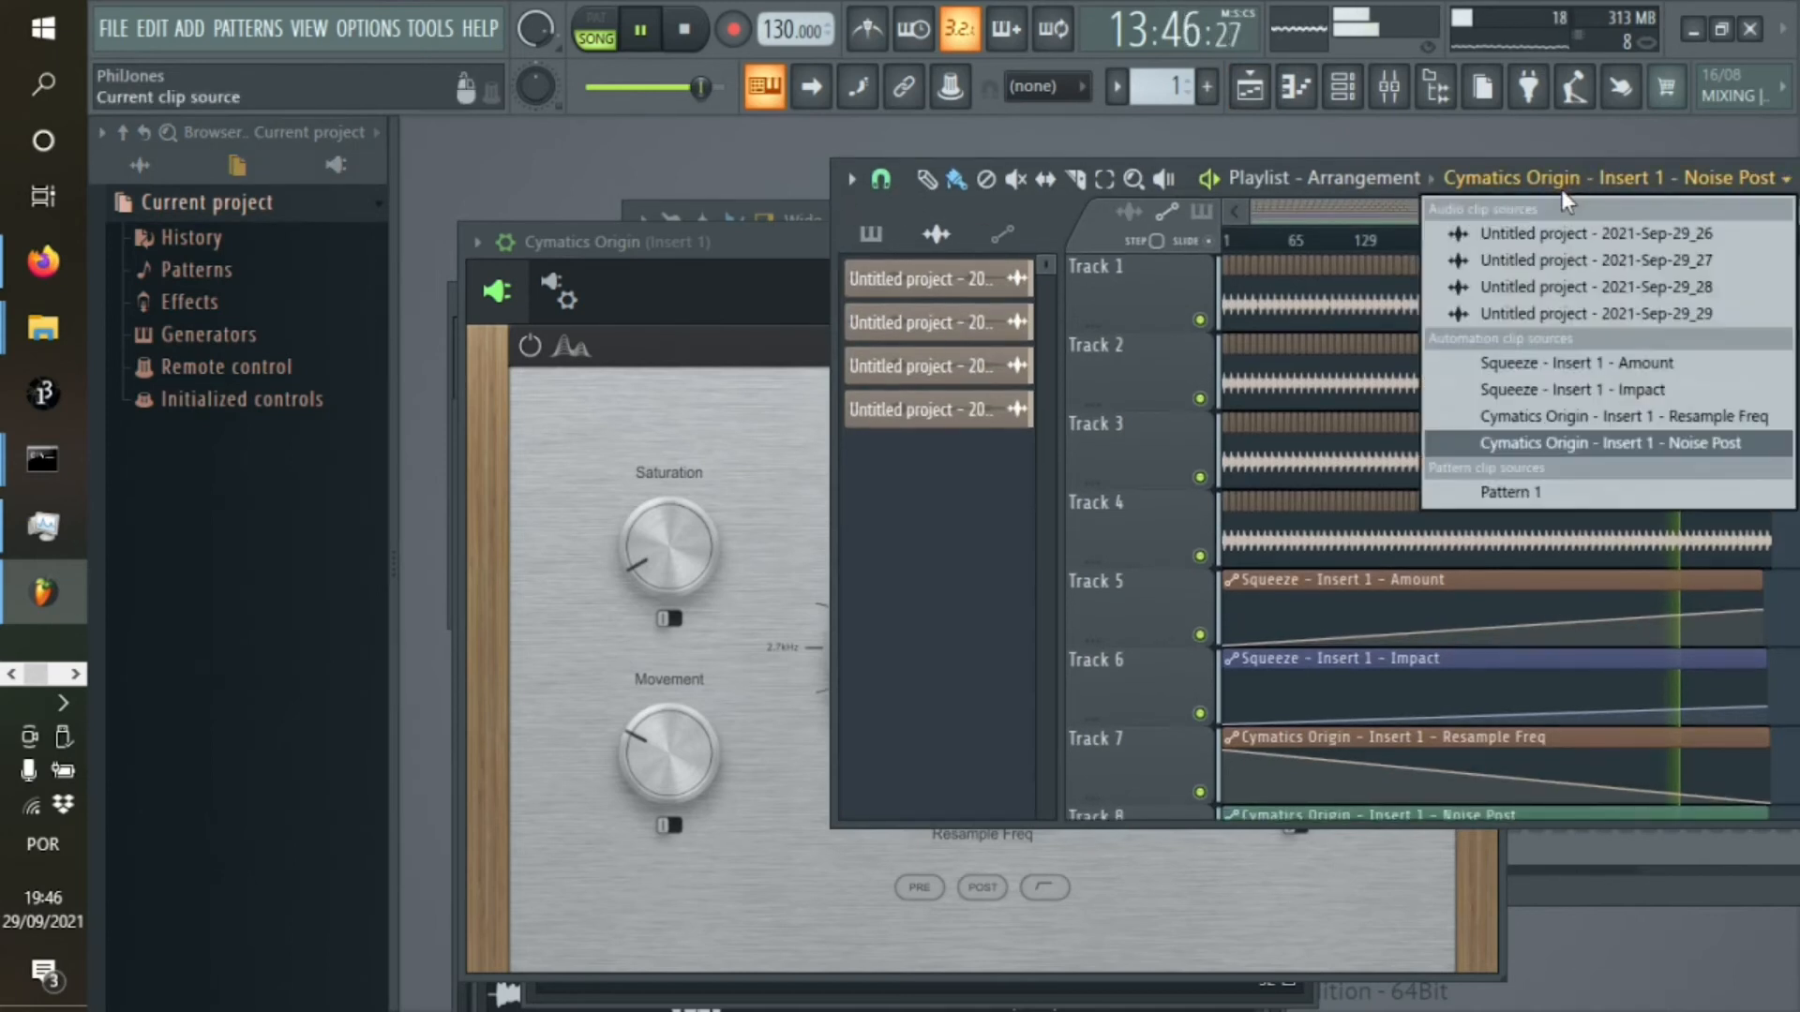
{"action": "left_click", "coordinate": [1193, 187]}
{"action": "left_click_drag", "start_coordinate": [1193, 187], "coordinate": [862, 250]}
{"action": "scroll", "coordinate": [1475, 791], "scroll_direction": "down", "scroll_amount": 2}
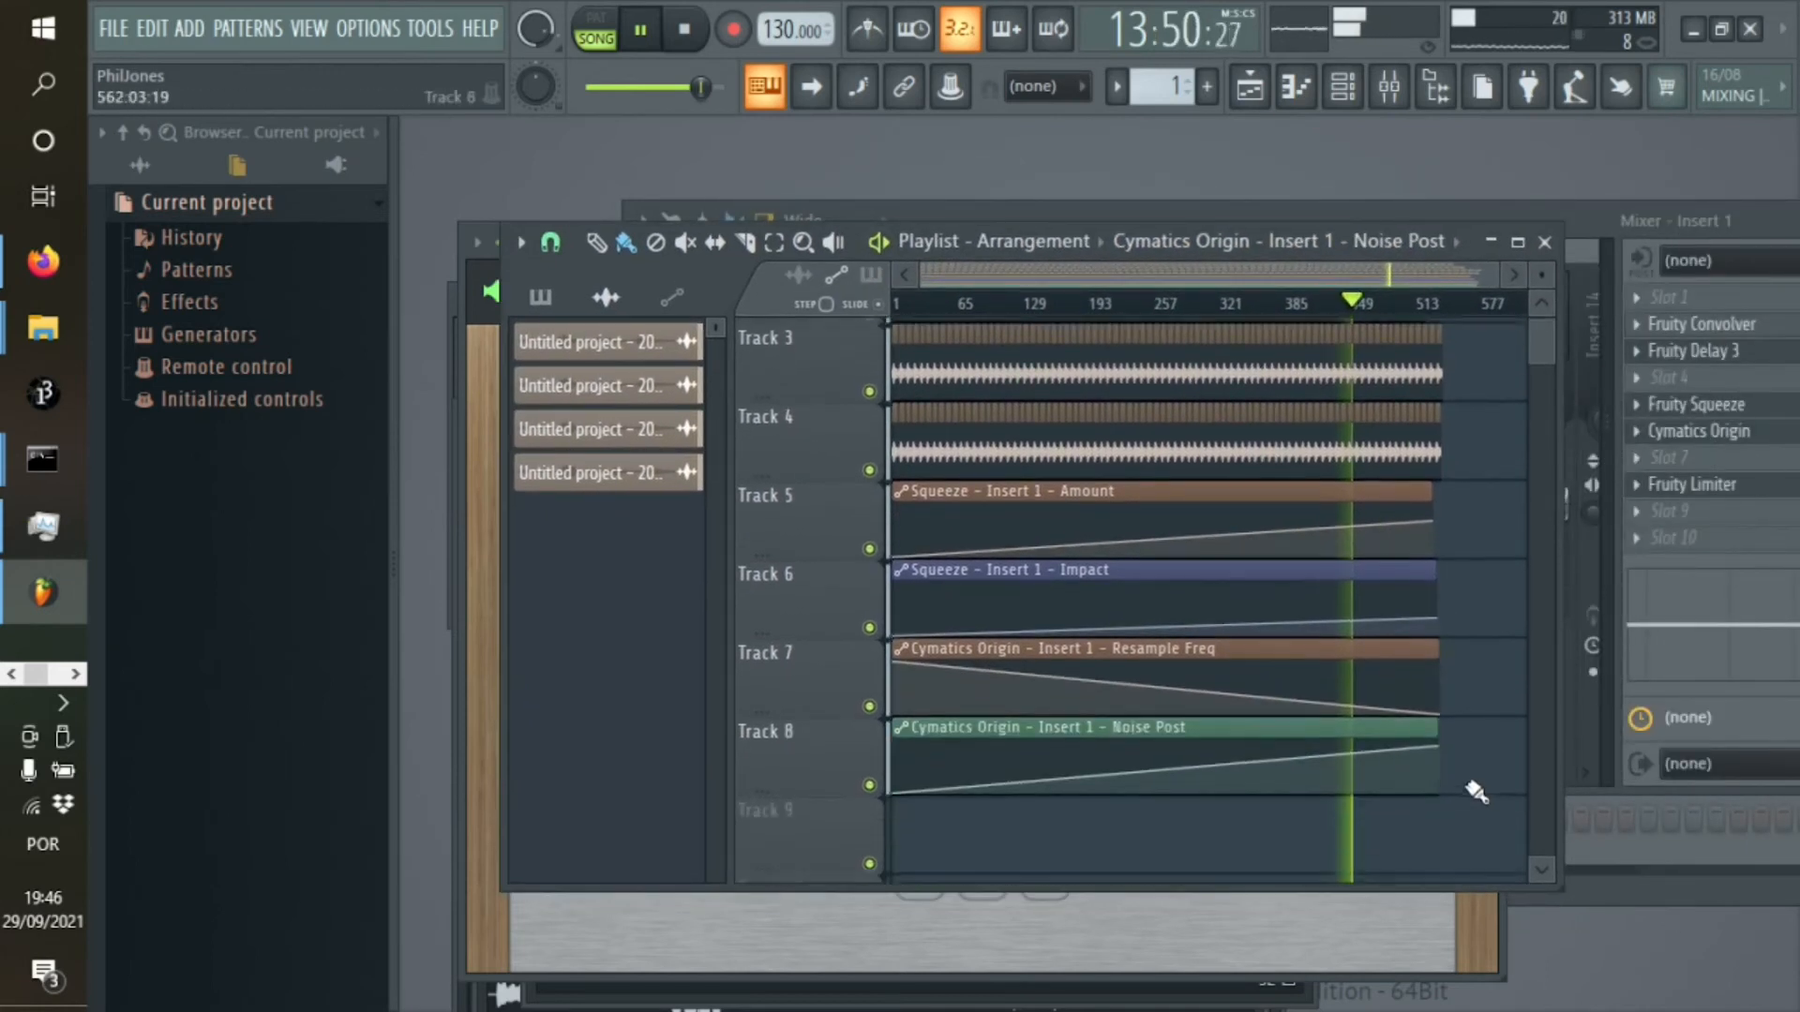
{"action": "left_click_drag", "start_coordinate": [1438, 763], "coordinate": [1444, 758]}
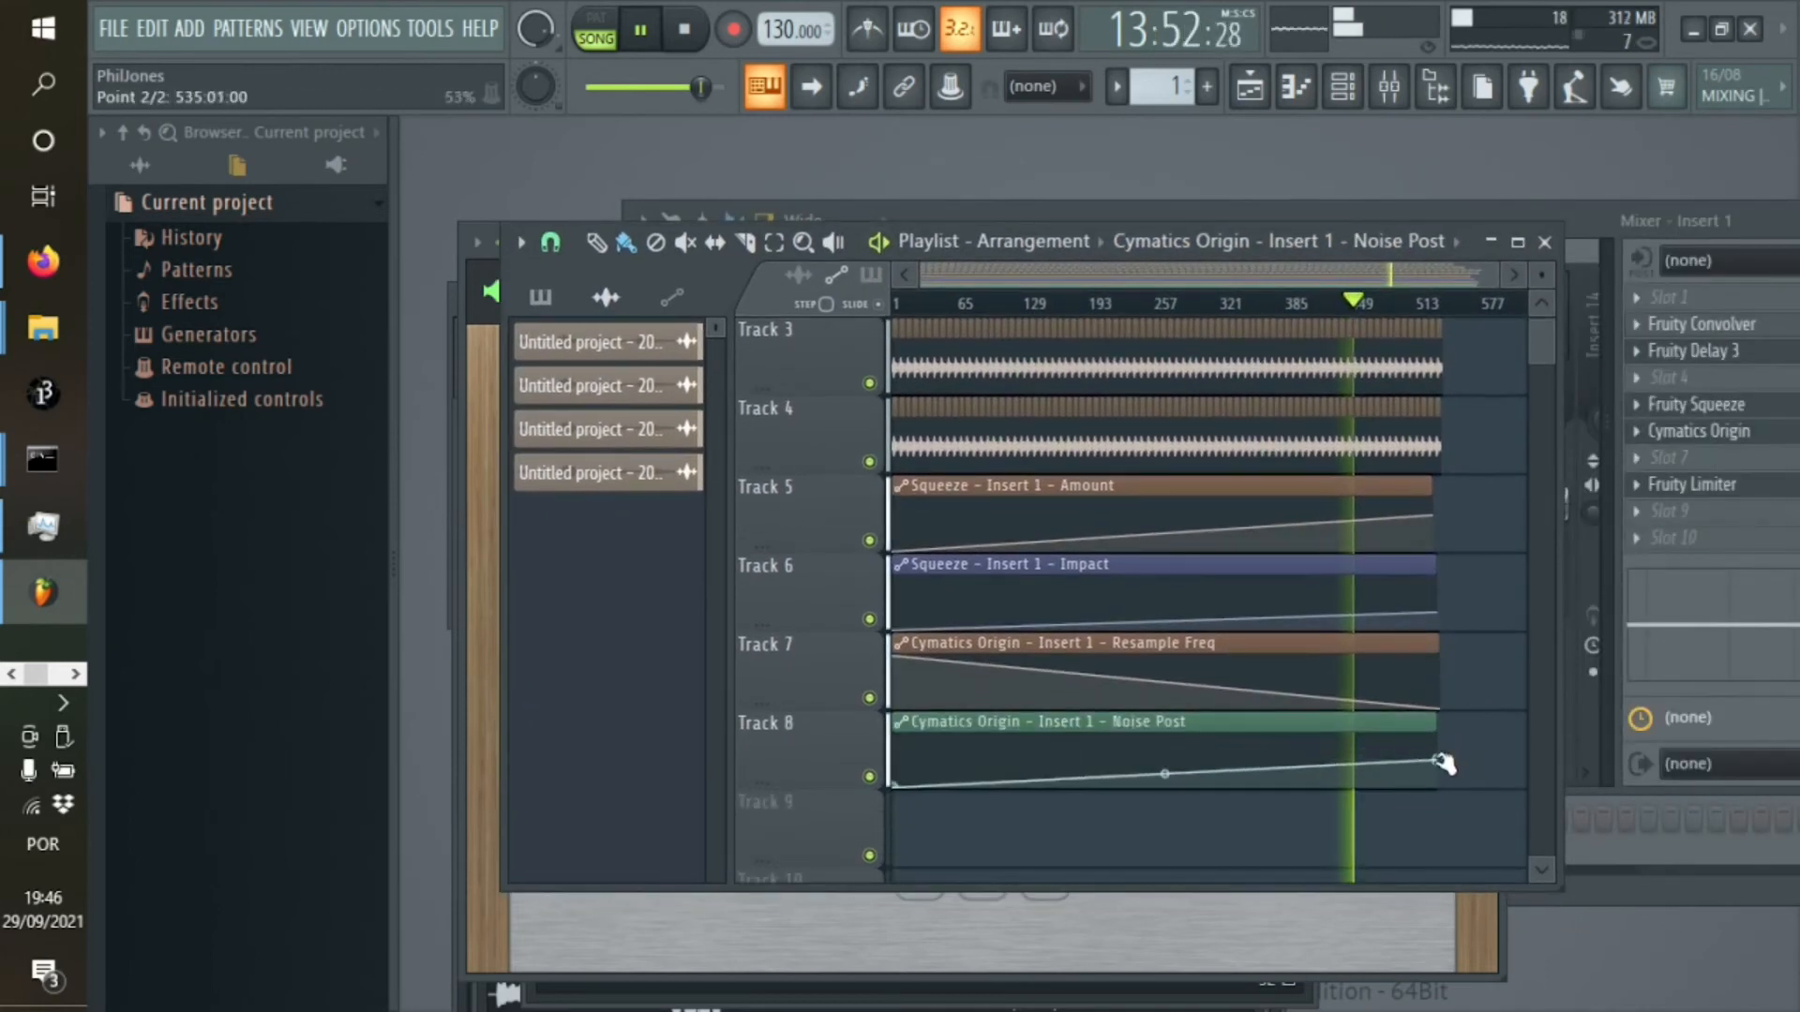
Audition the song from about 5:30, 8:10 and 12:20, and slightly raise the end points of the Noise Post and Resample Freq automations
{"action": "left_click", "coordinate": [1090, 307]}
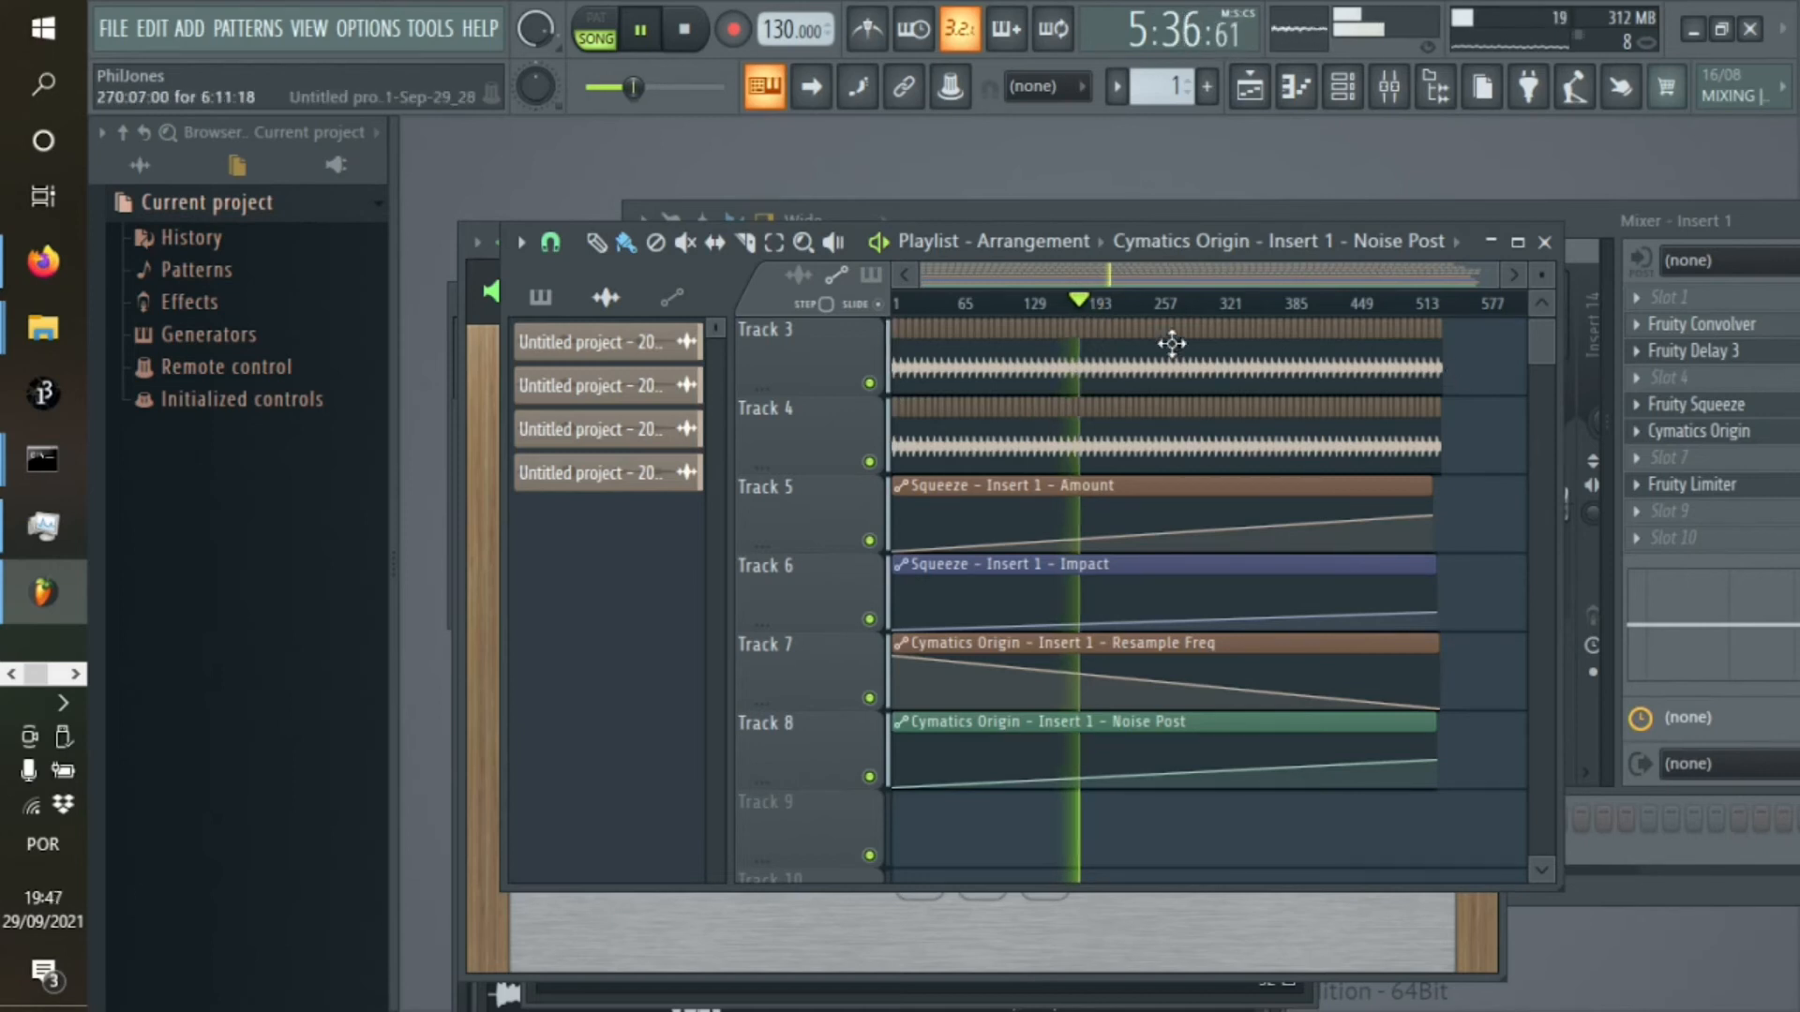
{"action": "left_click", "coordinate": [1163, 303]}
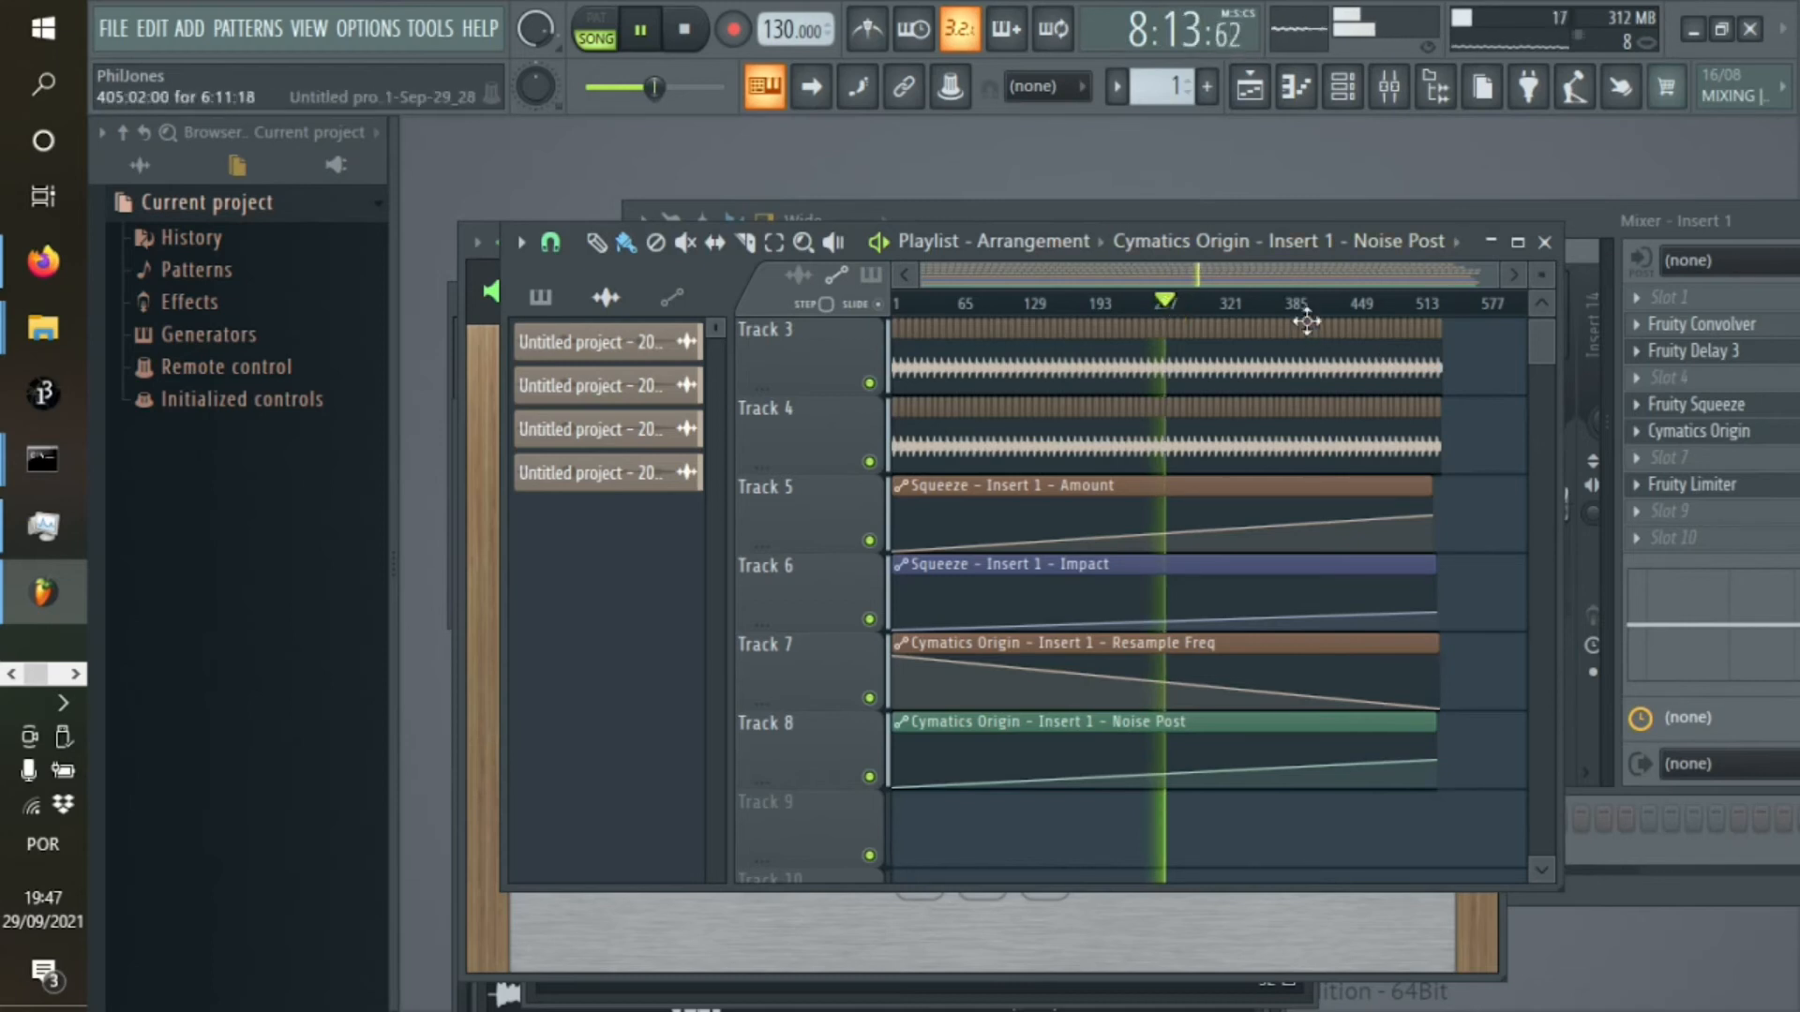
{"action": "left_click", "coordinate": [1300, 303]}
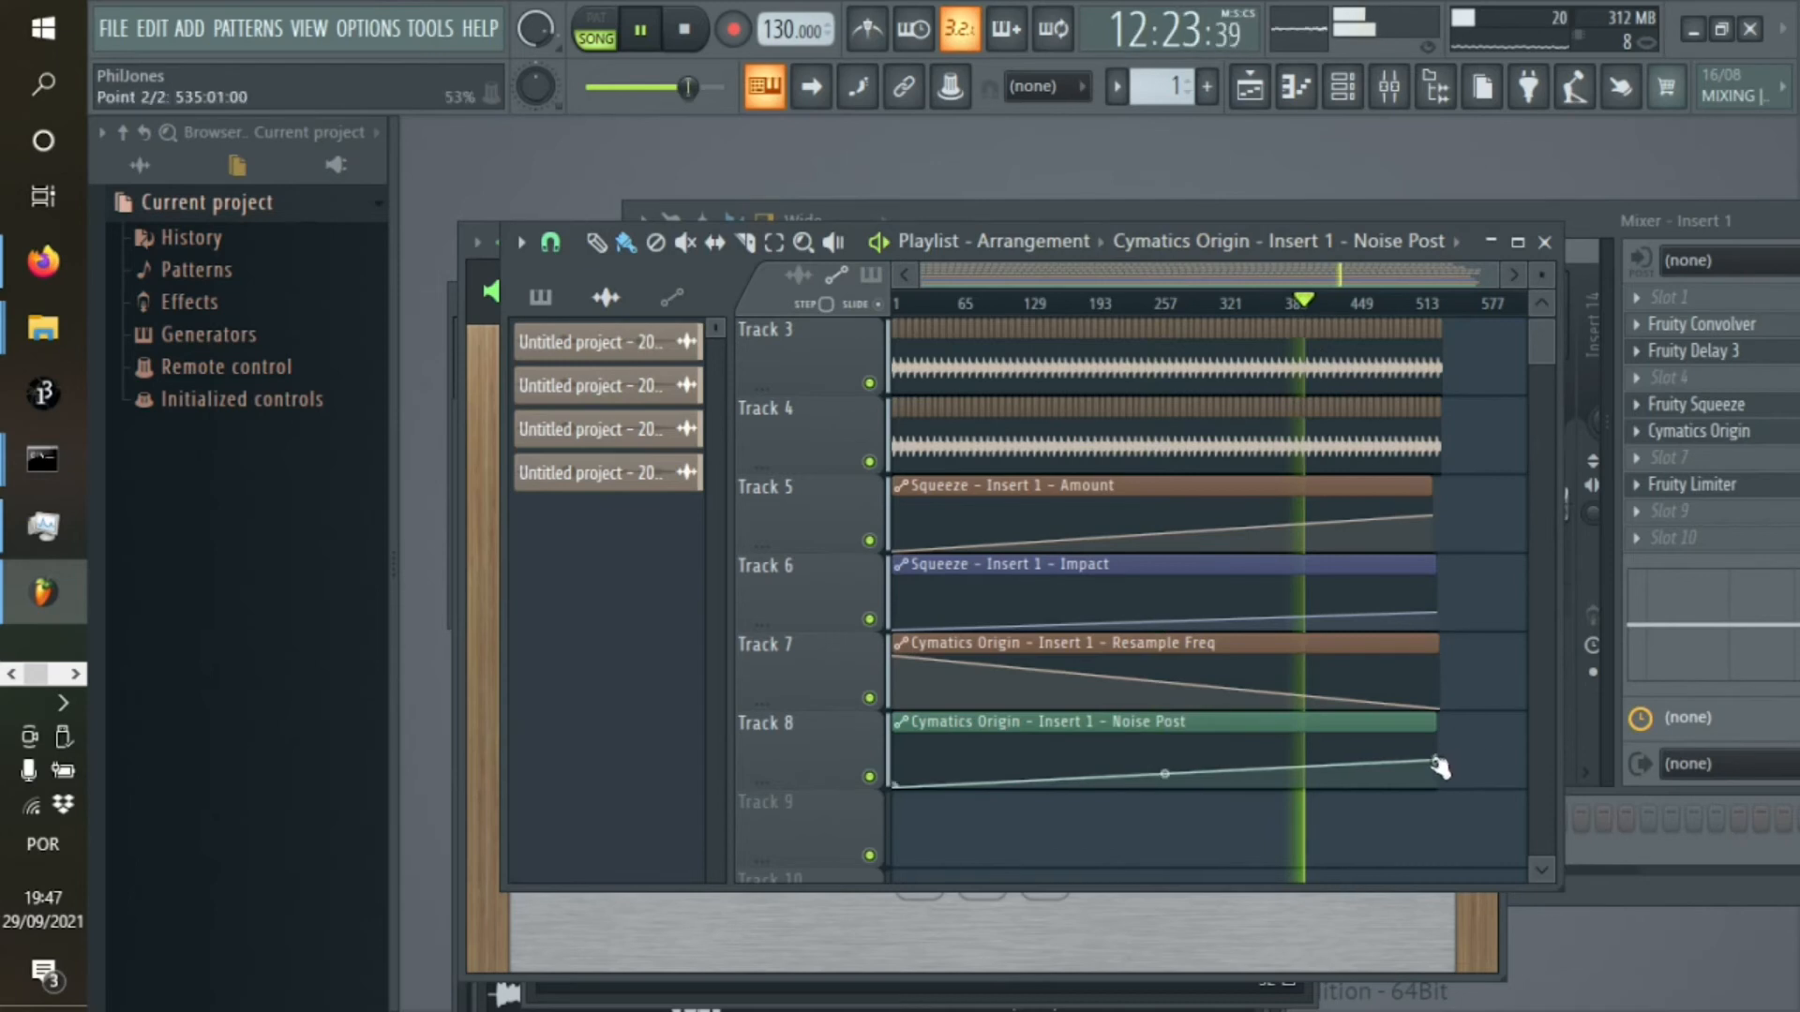
{"action": "left_click_drag", "start_coordinate": [1435, 761], "coordinate": [1442, 756]}
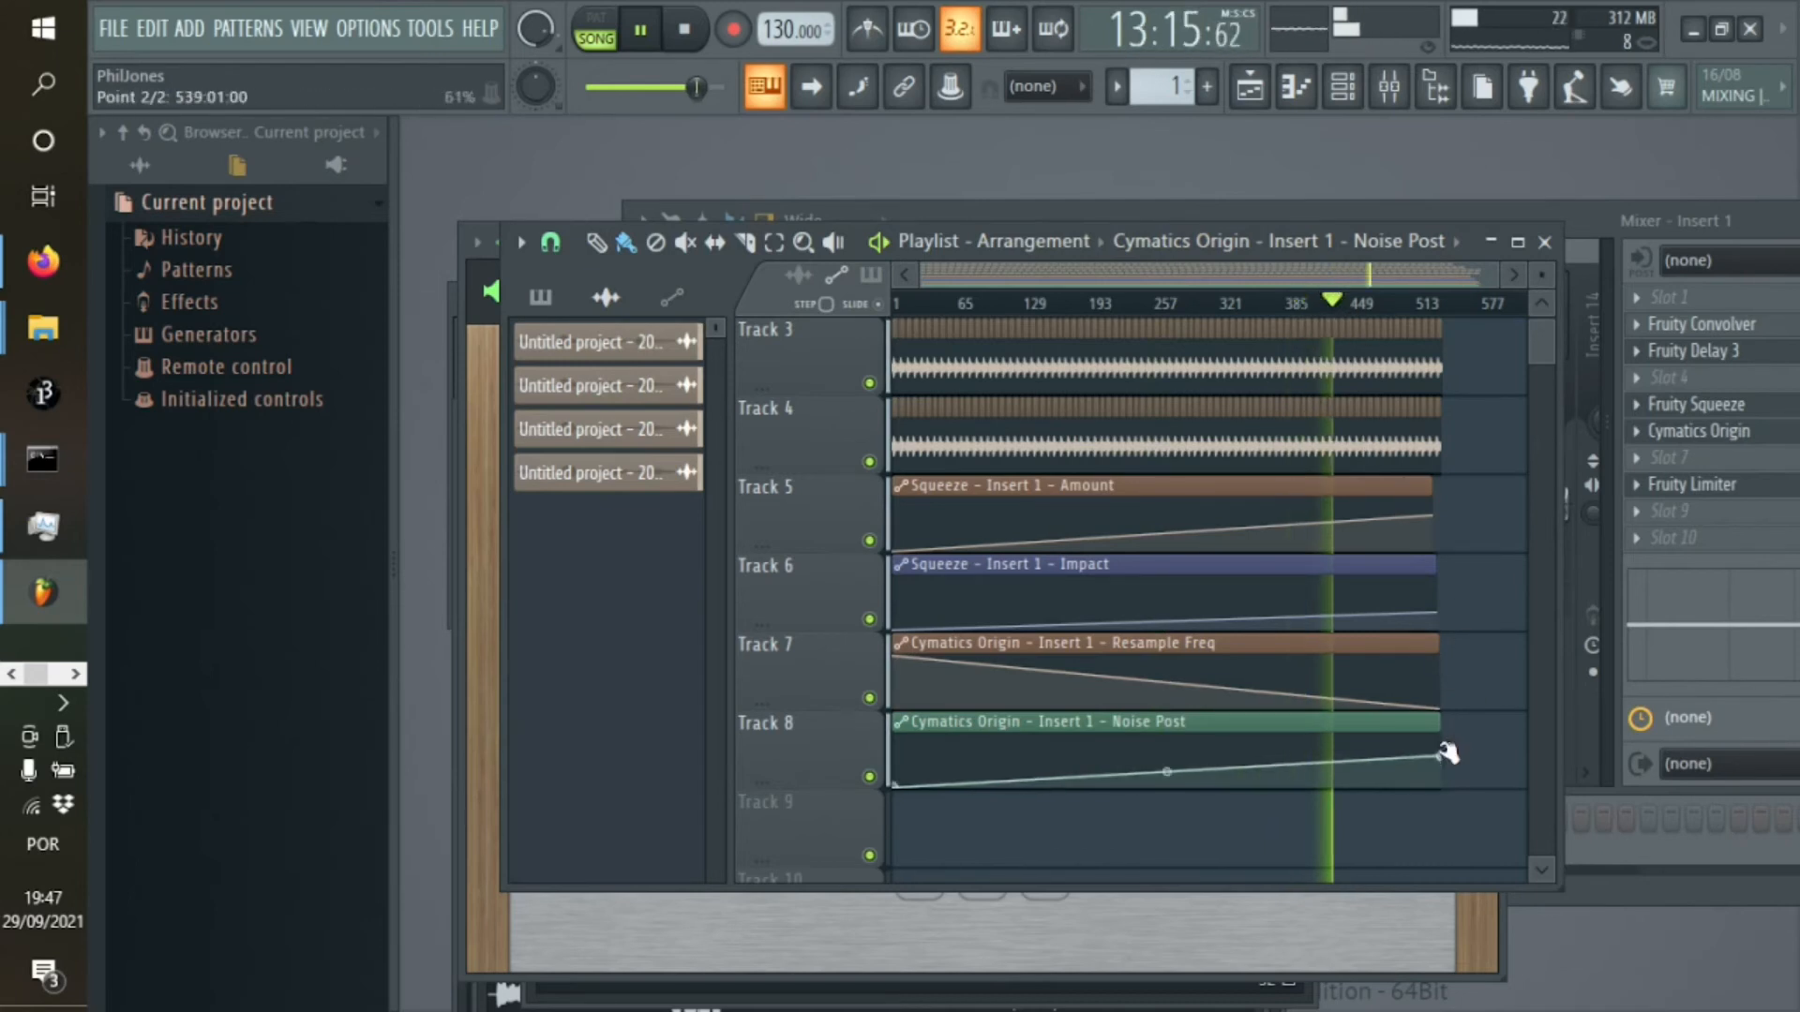
{"action": "left_click_drag", "start_coordinate": [1441, 756], "coordinate": [1442, 753]}
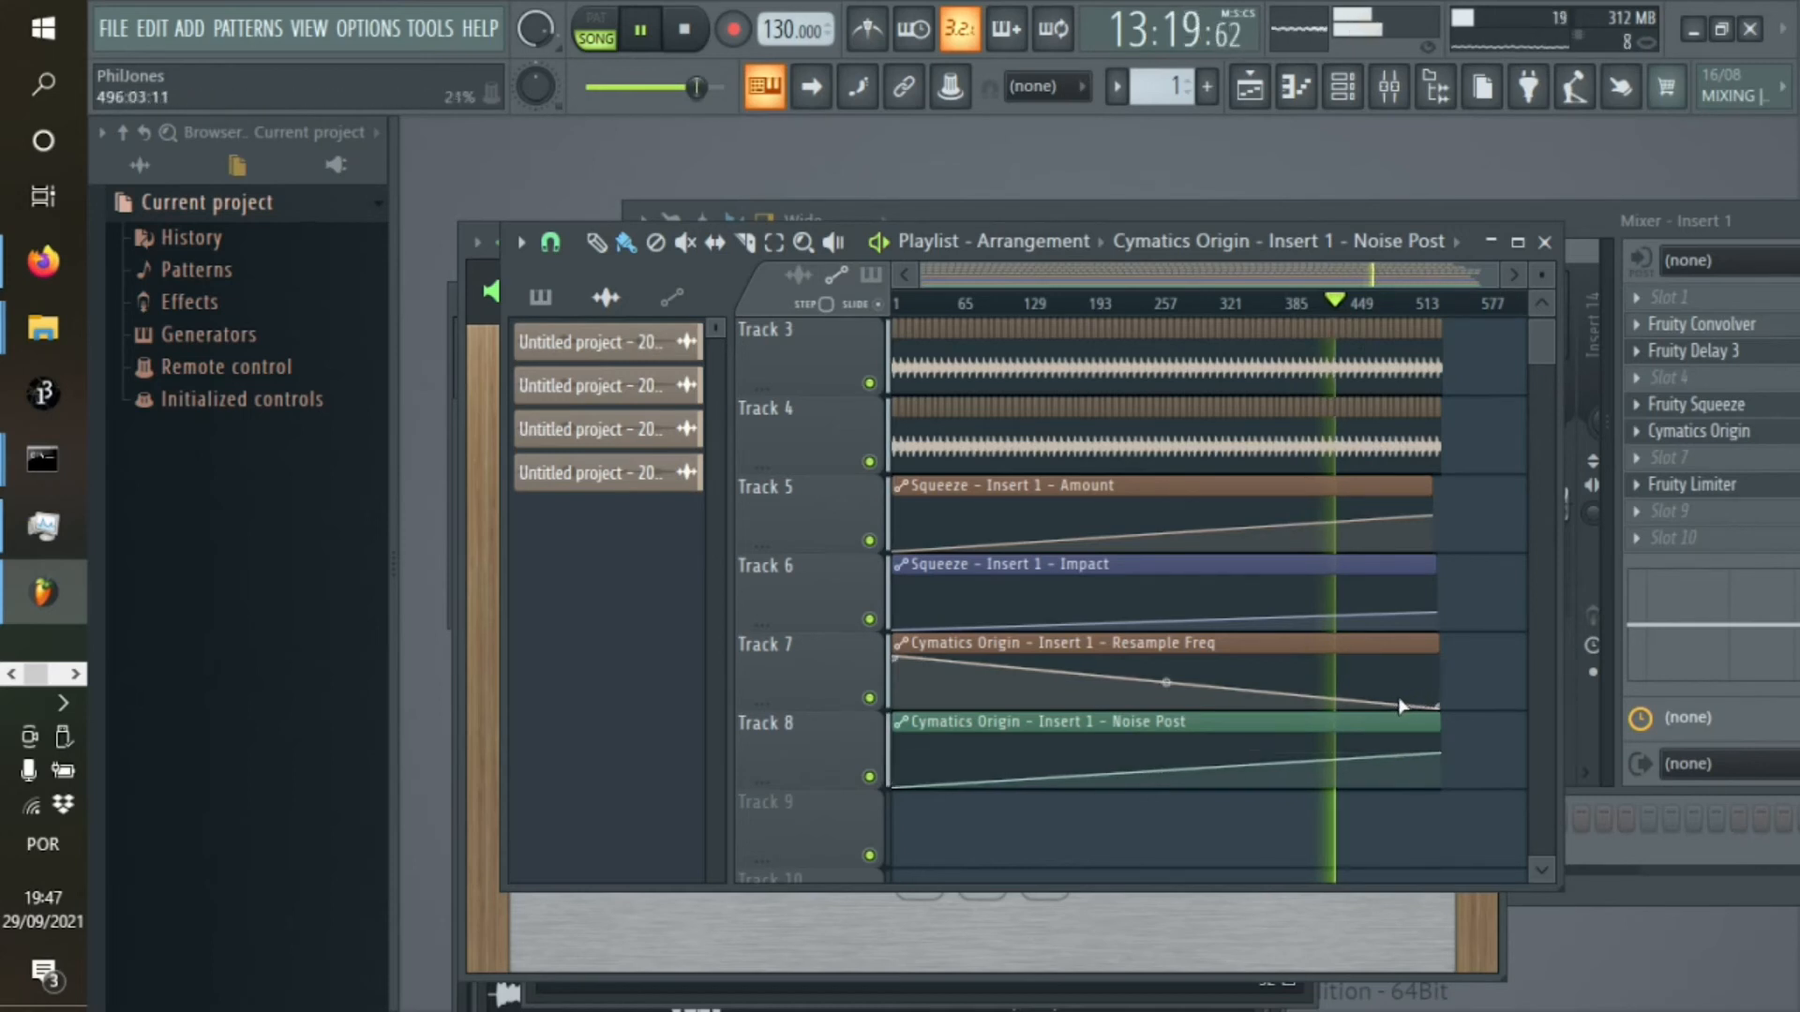
{"action": "left_click_drag", "start_coordinate": [1444, 708], "coordinate": [1448, 707]}
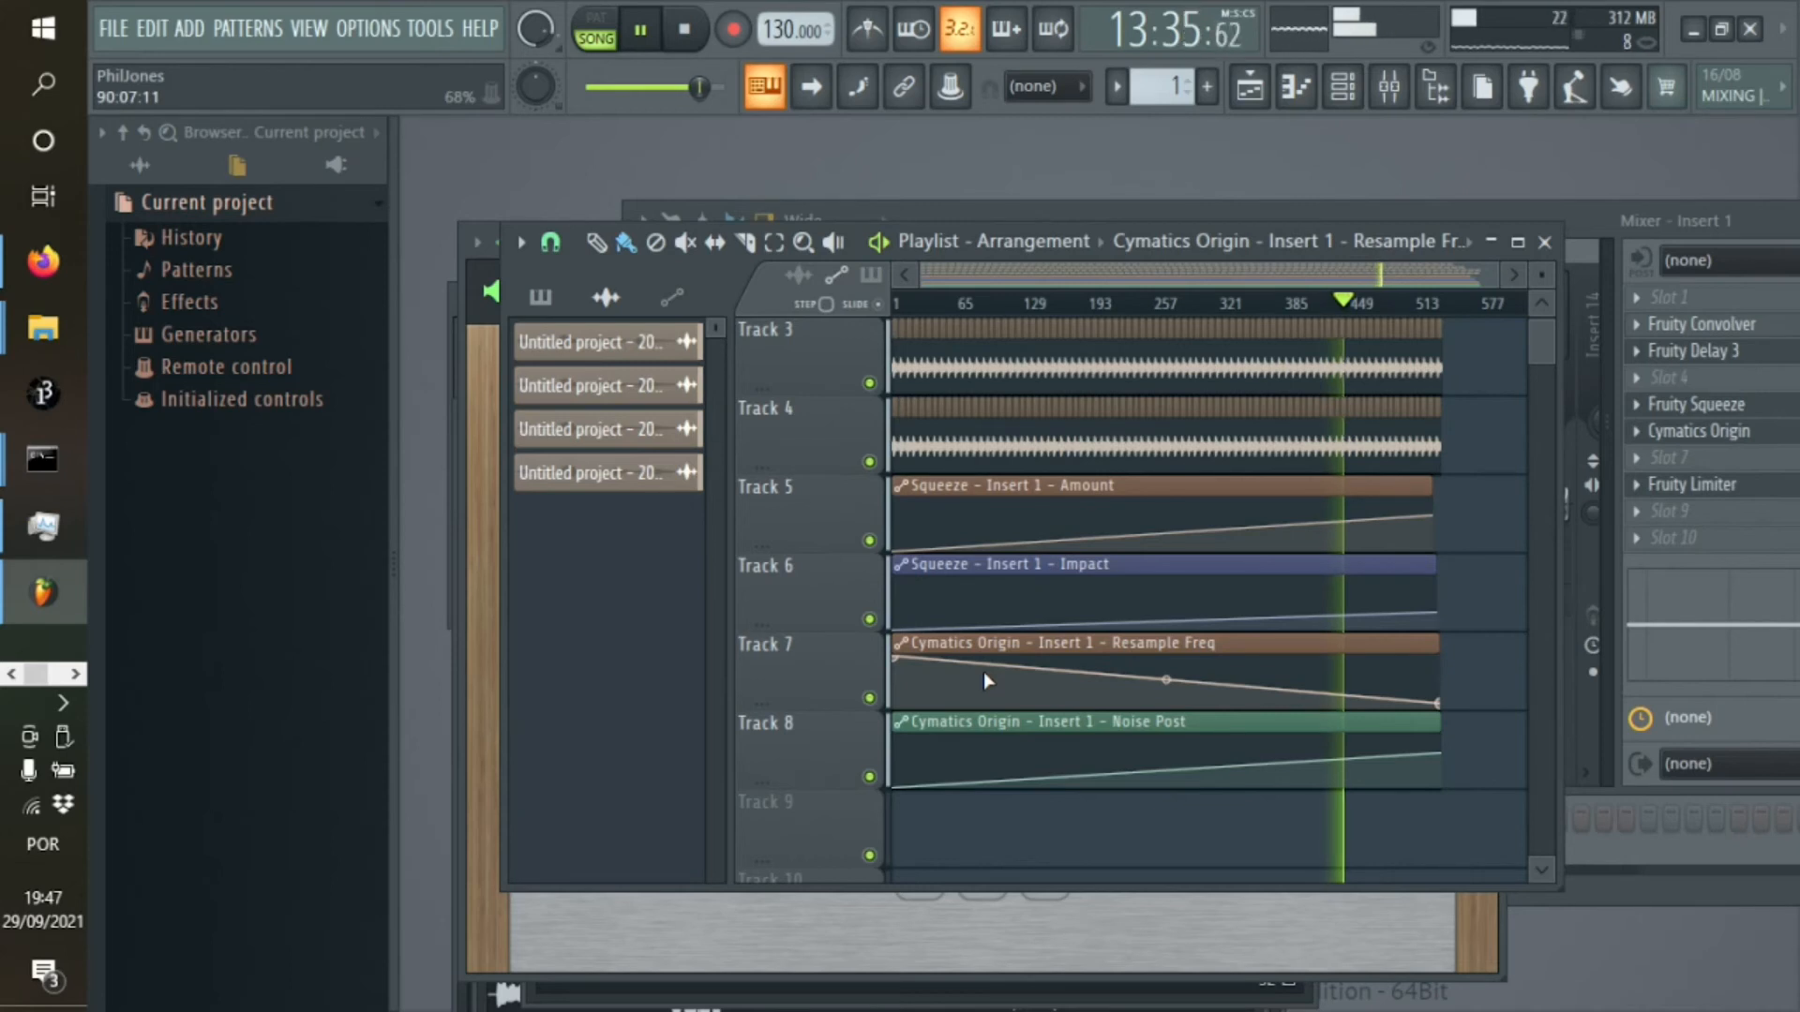
Listen on from about 13:35 with the playlist back at track 1, and stop playback
{"action": "scroll", "coordinate": [1537, 321], "scroll_direction": "up", "scroll_amount": 2}
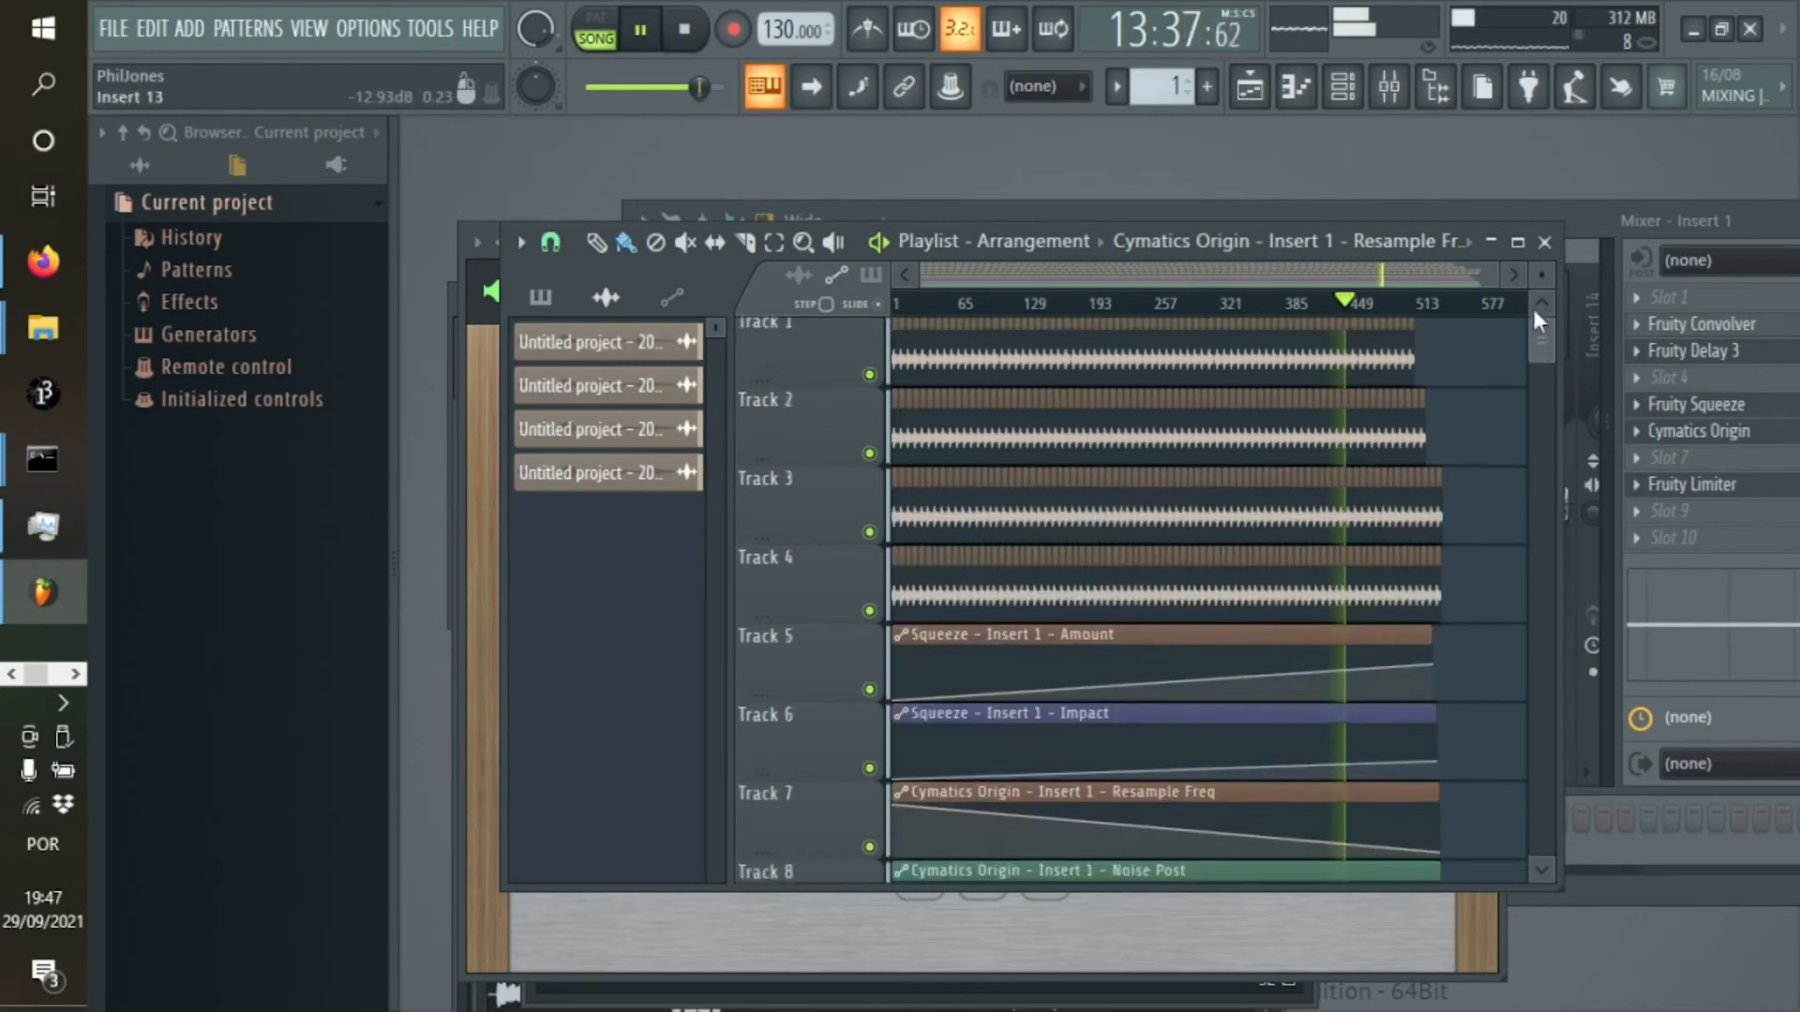
{"action": "scroll", "coordinate": [1537, 309], "scroll_direction": "up", "scroll_amount": 1}
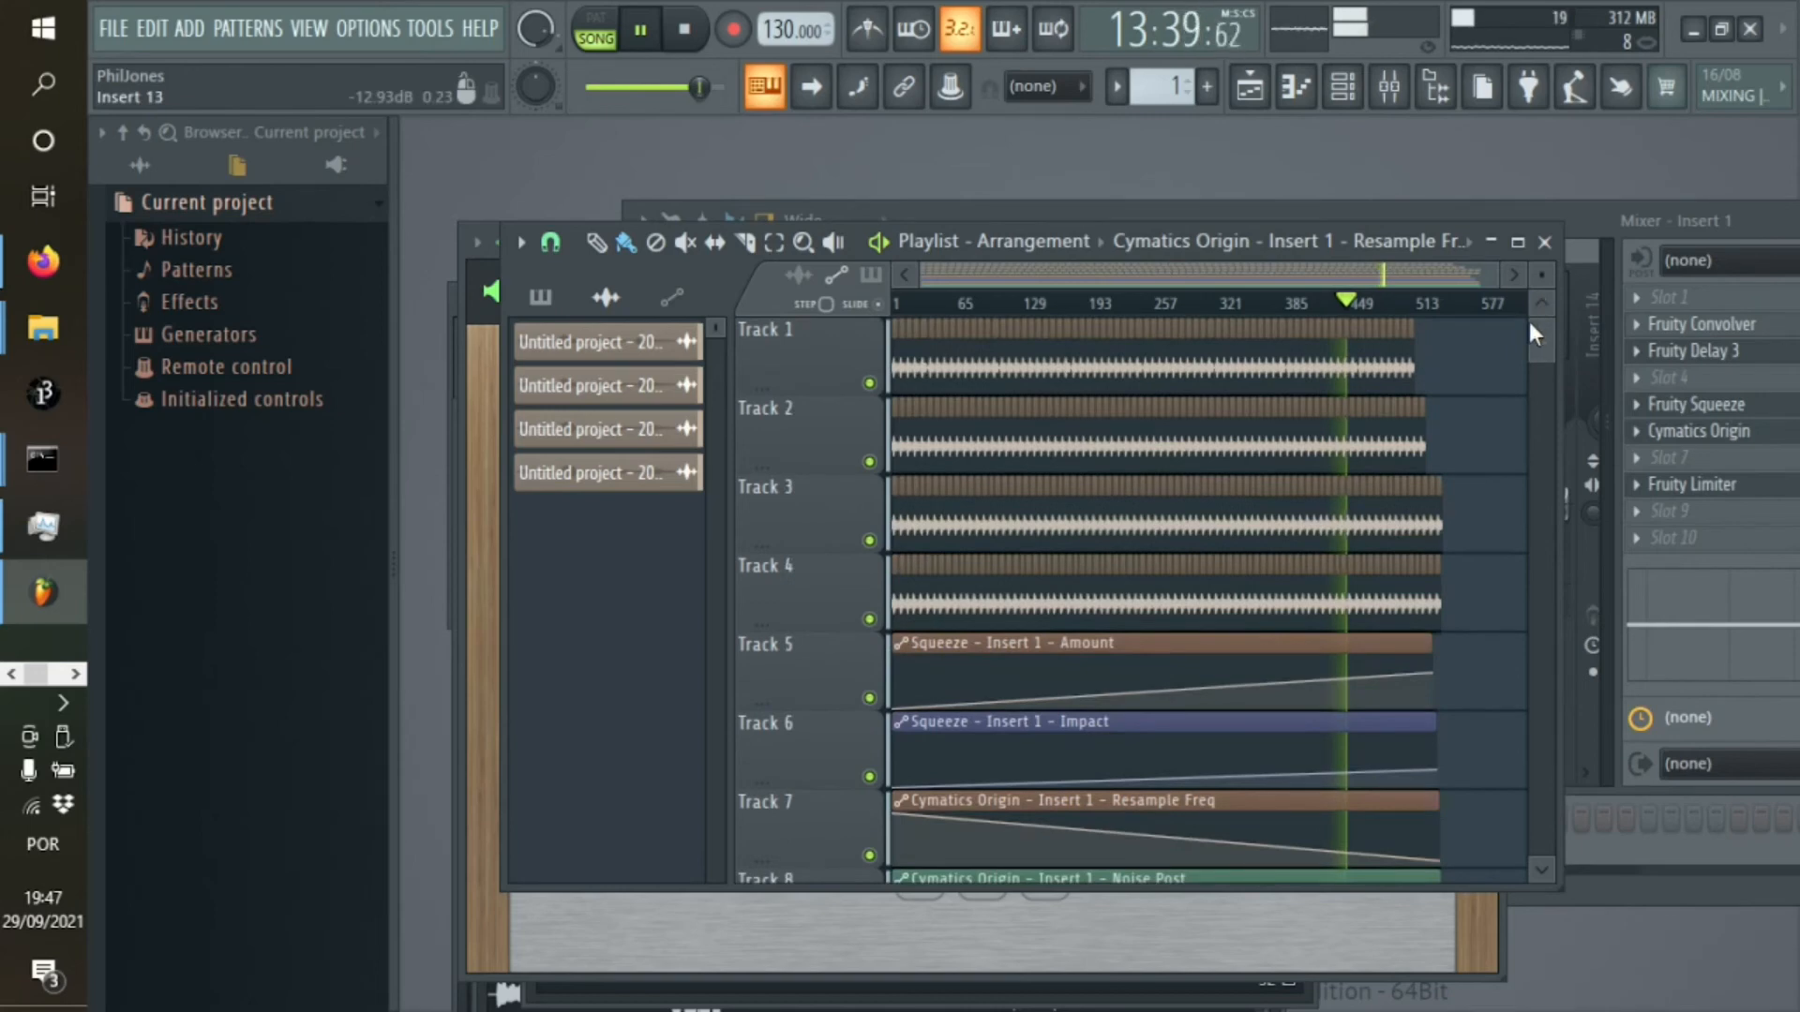
{"action": "left_click_drag", "start_coordinate": [1544, 336], "coordinate": [1521, 272]}
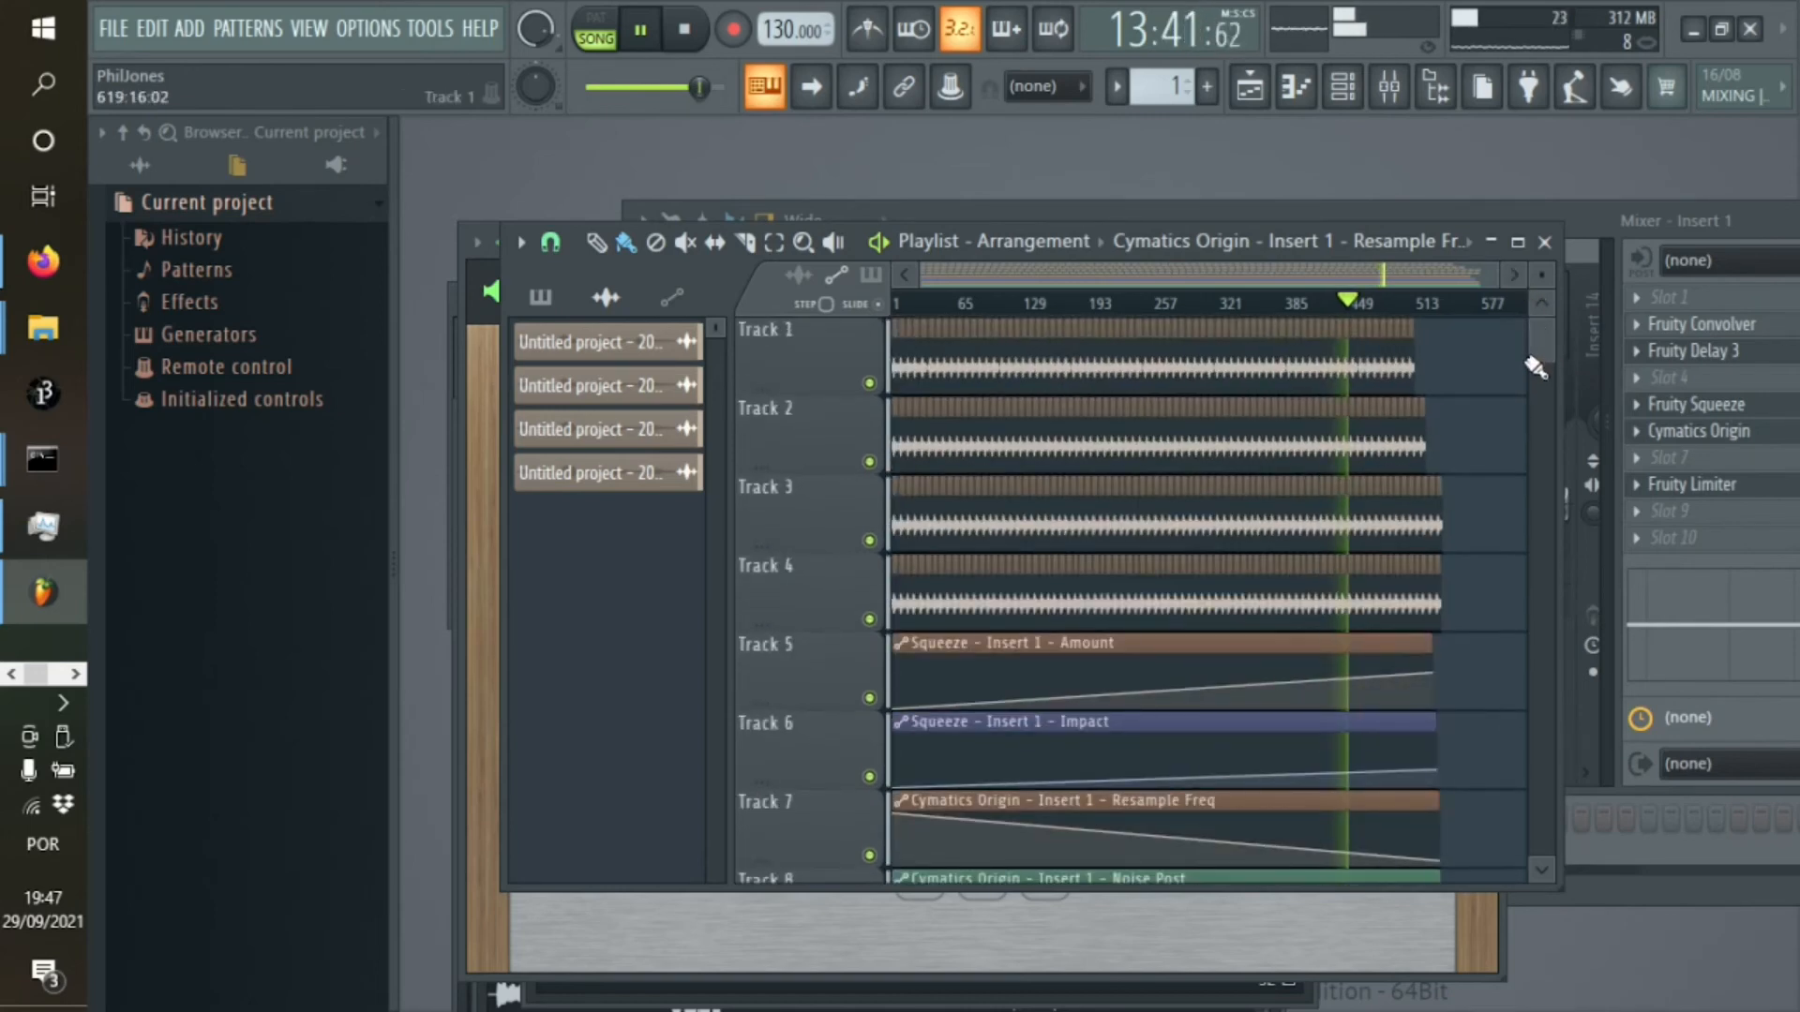
{"action": "left_click_drag", "start_coordinate": [1539, 335], "coordinate": [1534, 323]}
{"action": "left_click", "coordinate": [685, 29]}
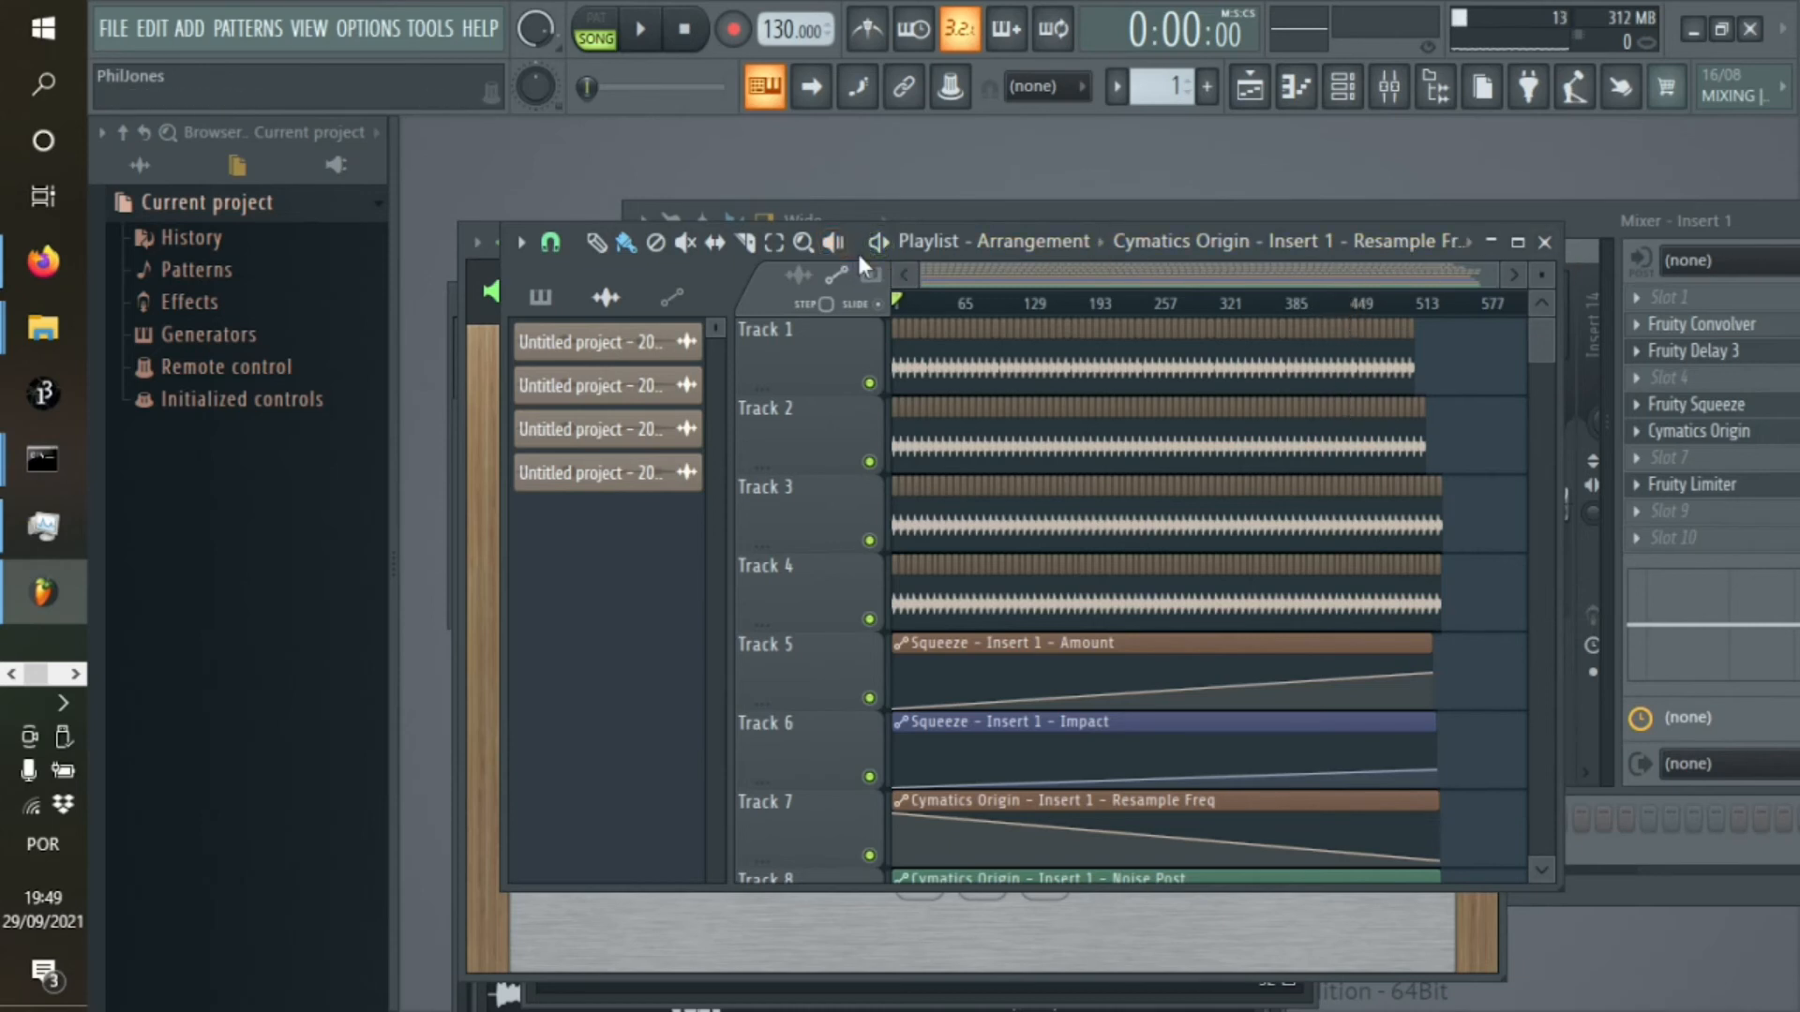
Move and enlarge the playlist window to fit tracks 1 to 8, and bring the Cymatics Origin window forward, shifted slightly upward
{"action": "left_click_drag", "start_coordinate": [856, 251], "coordinate": [823, 169]}
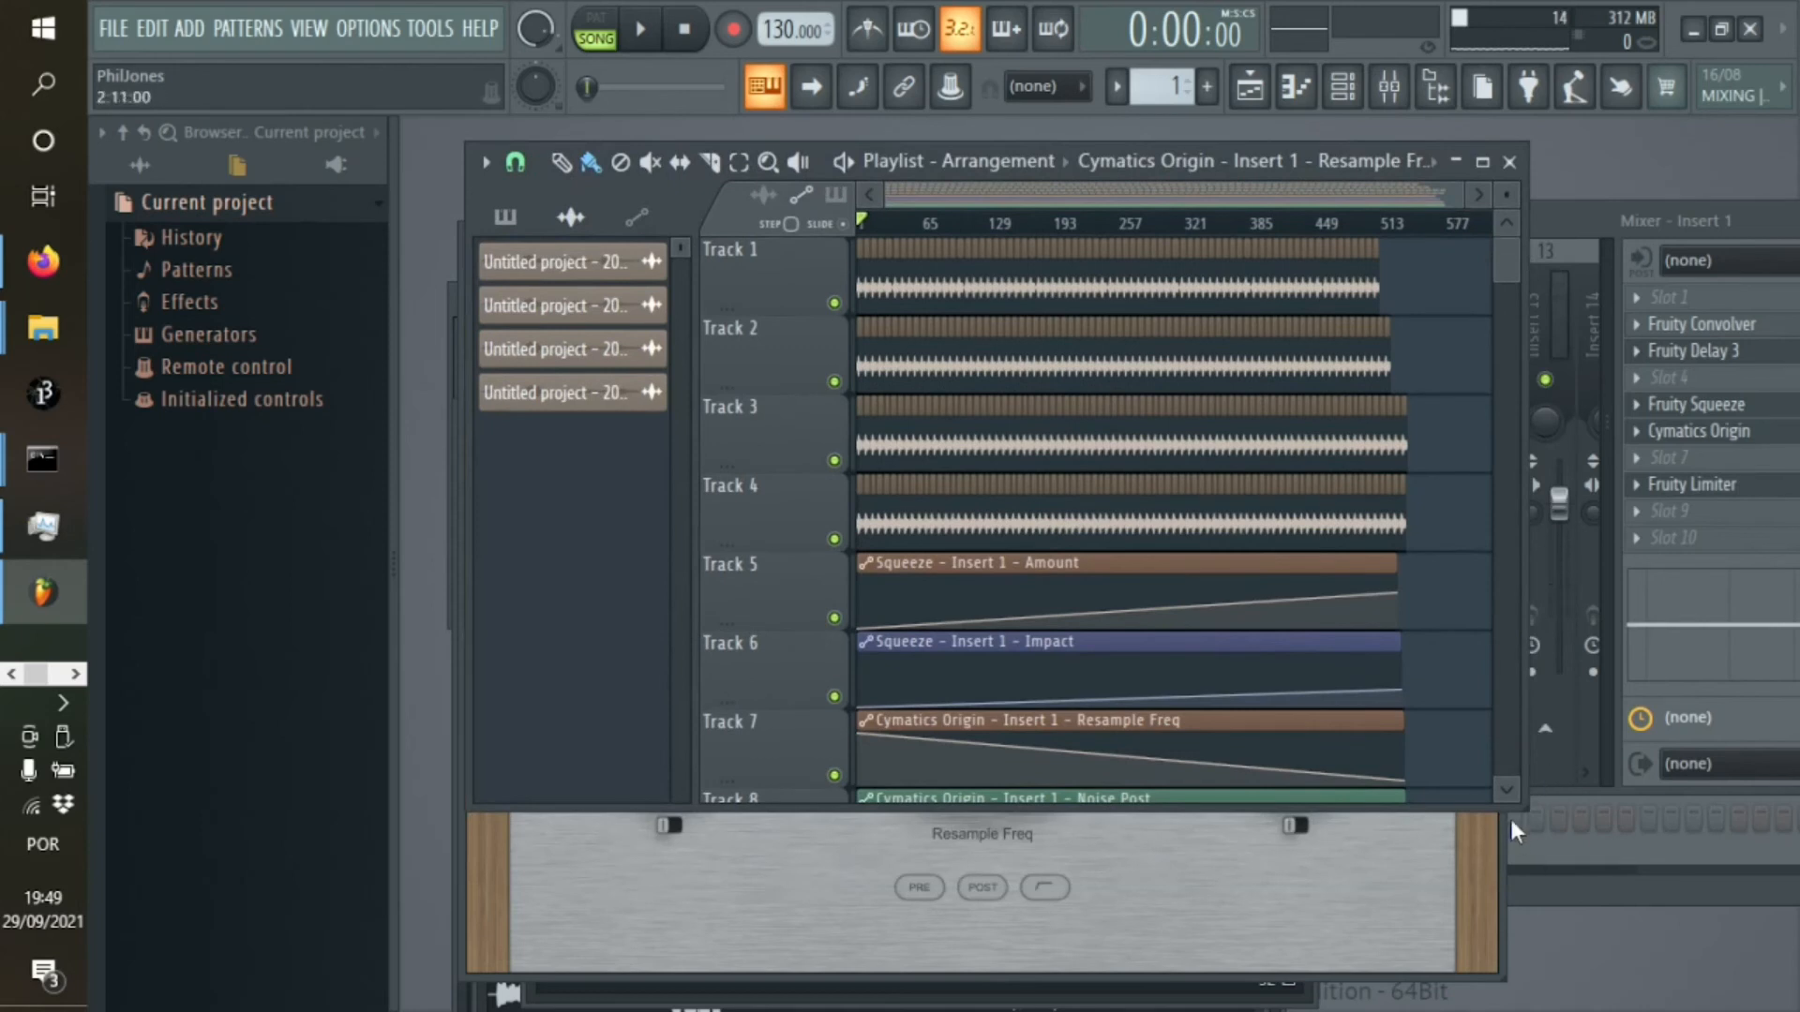
{"action": "left_click_drag", "start_coordinate": [1526, 804], "coordinate": [1559, 925]}
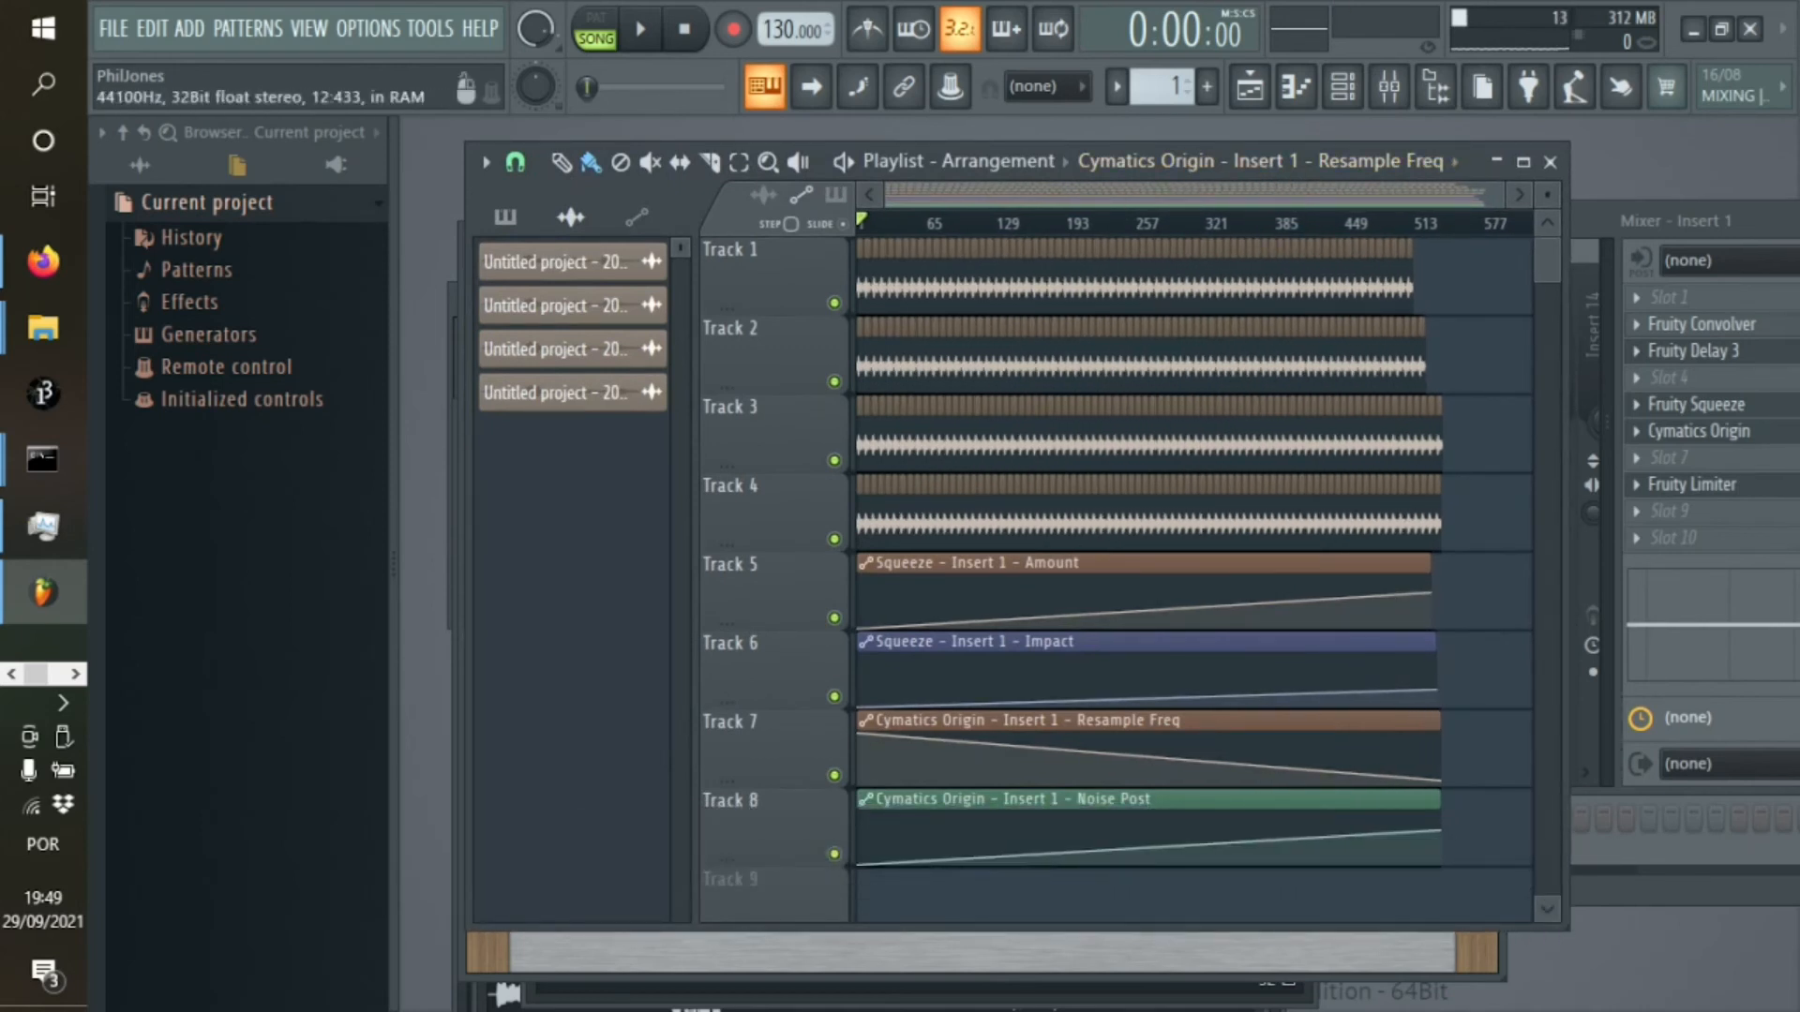
{"action": "left_click", "coordinate": [632, 972]}
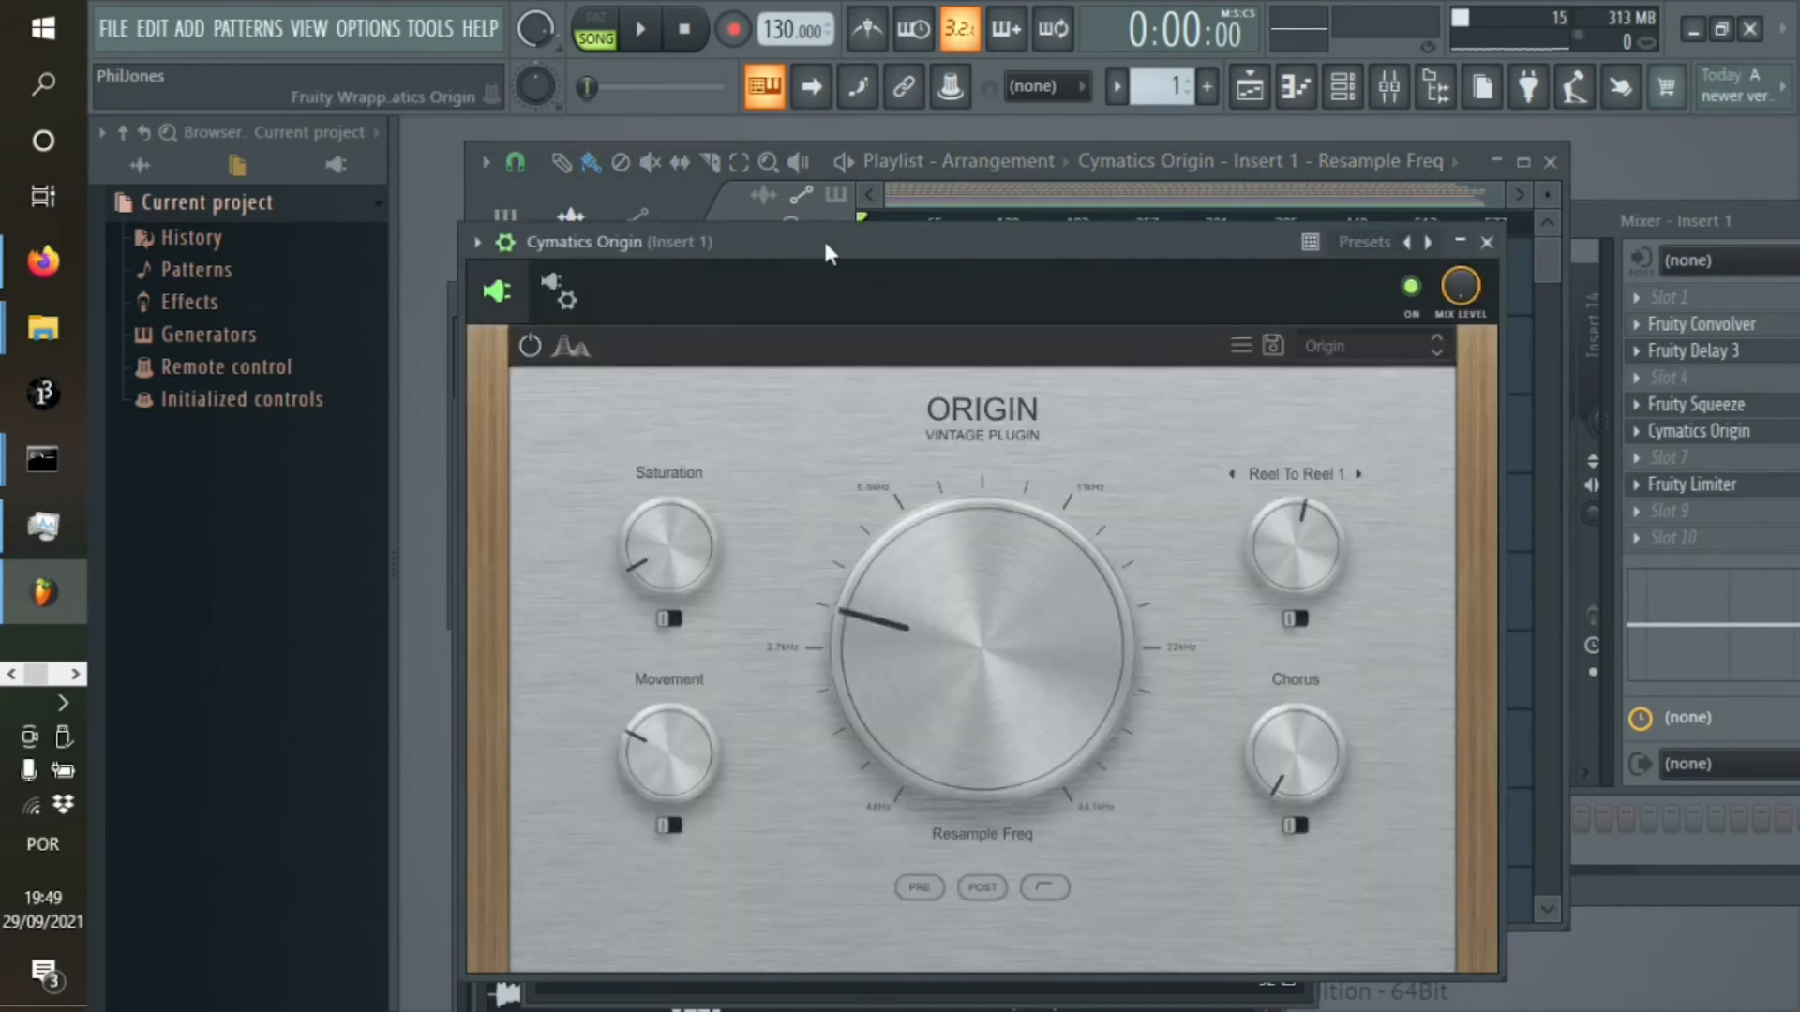
{"action": "left_click_drag", "start_coordinate": [825, 251], "coordinate": [816, 212]}
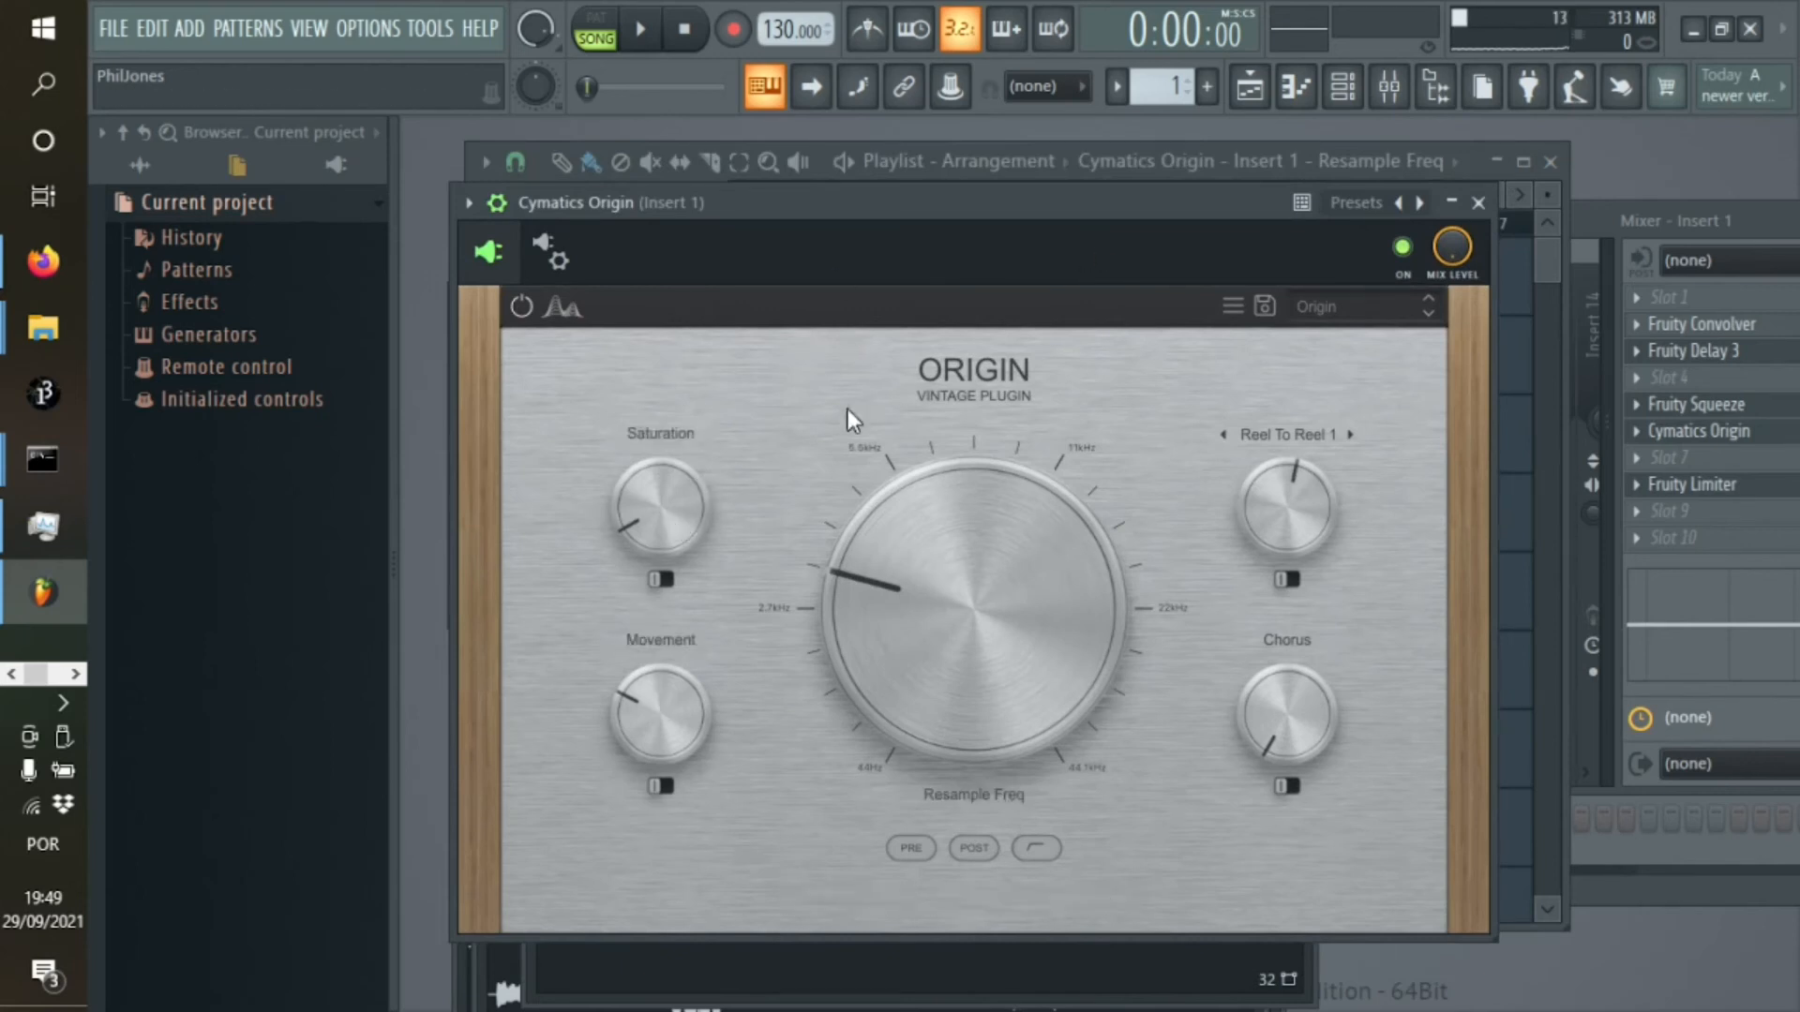
{"action": "left_click_drag", "start_coordinate": [836, 207], "coordinate": [787, 214]}
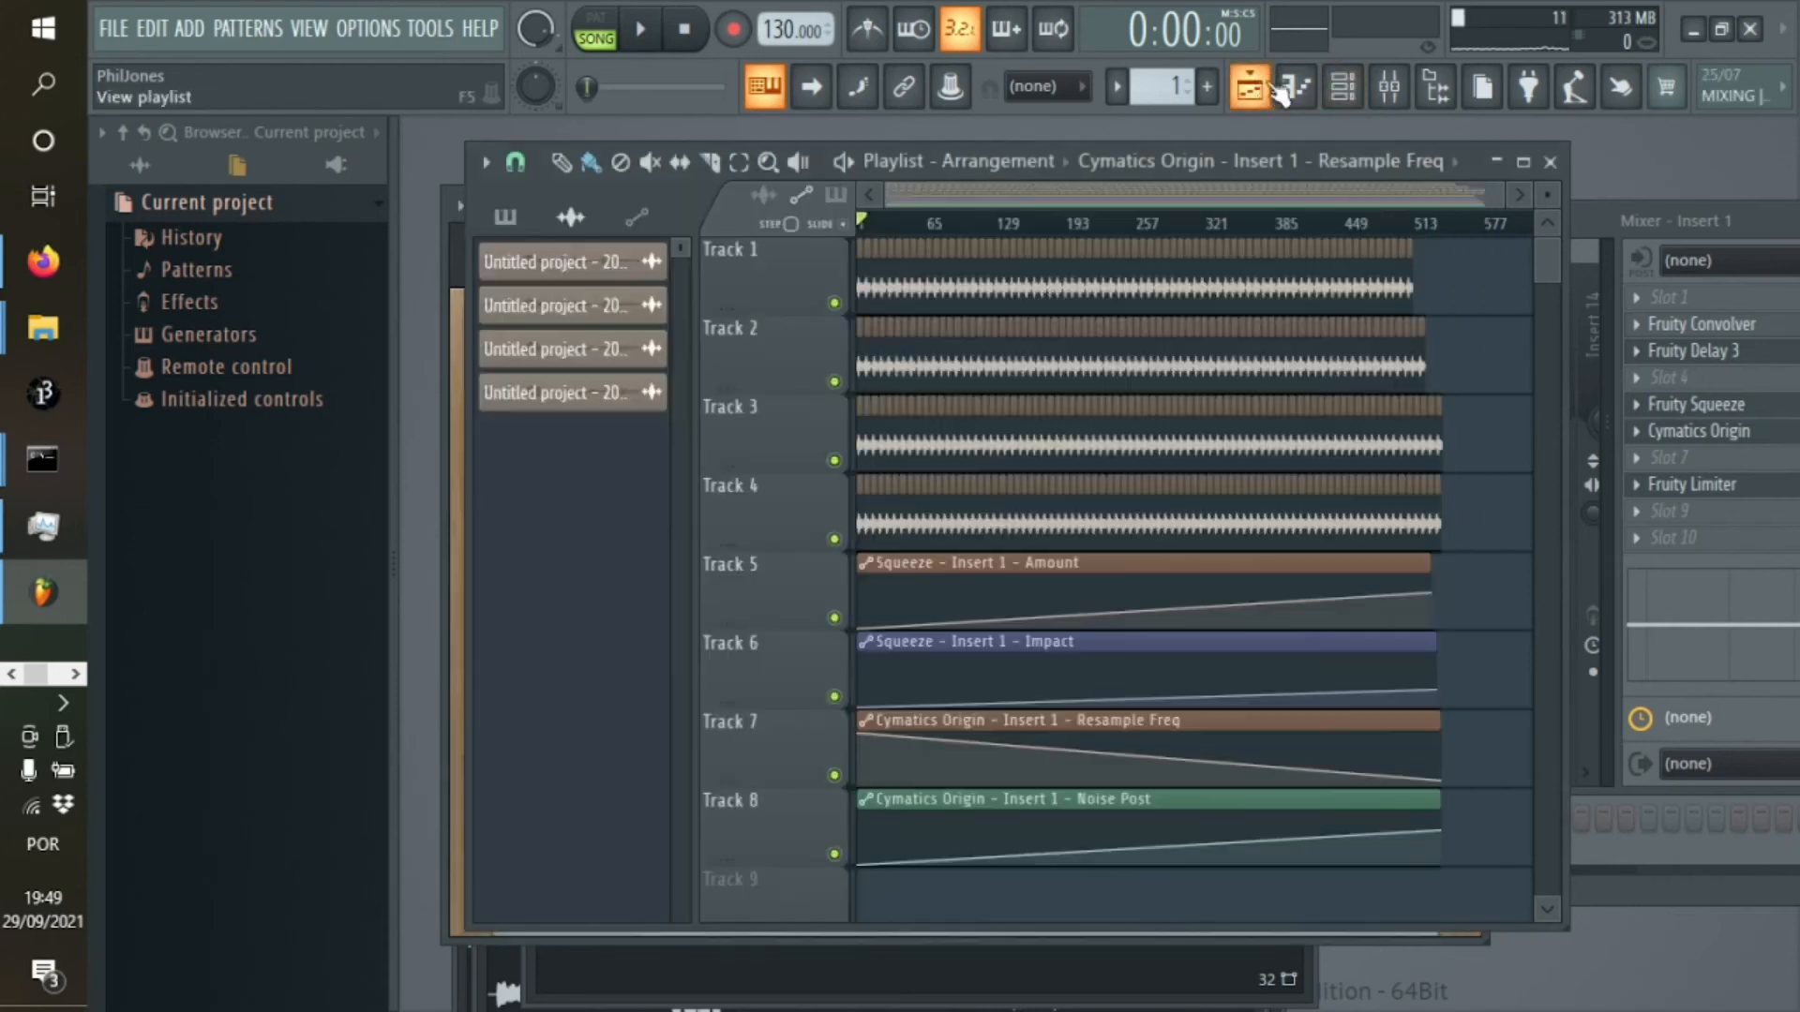
Bring the playlist back to the front, cue the song at about 11:48, and return the playhead to the start
{"action": "left_click", "coordinate": [1250, 86]}
{"action": "left_click", "coordinate": [1286, 223]}
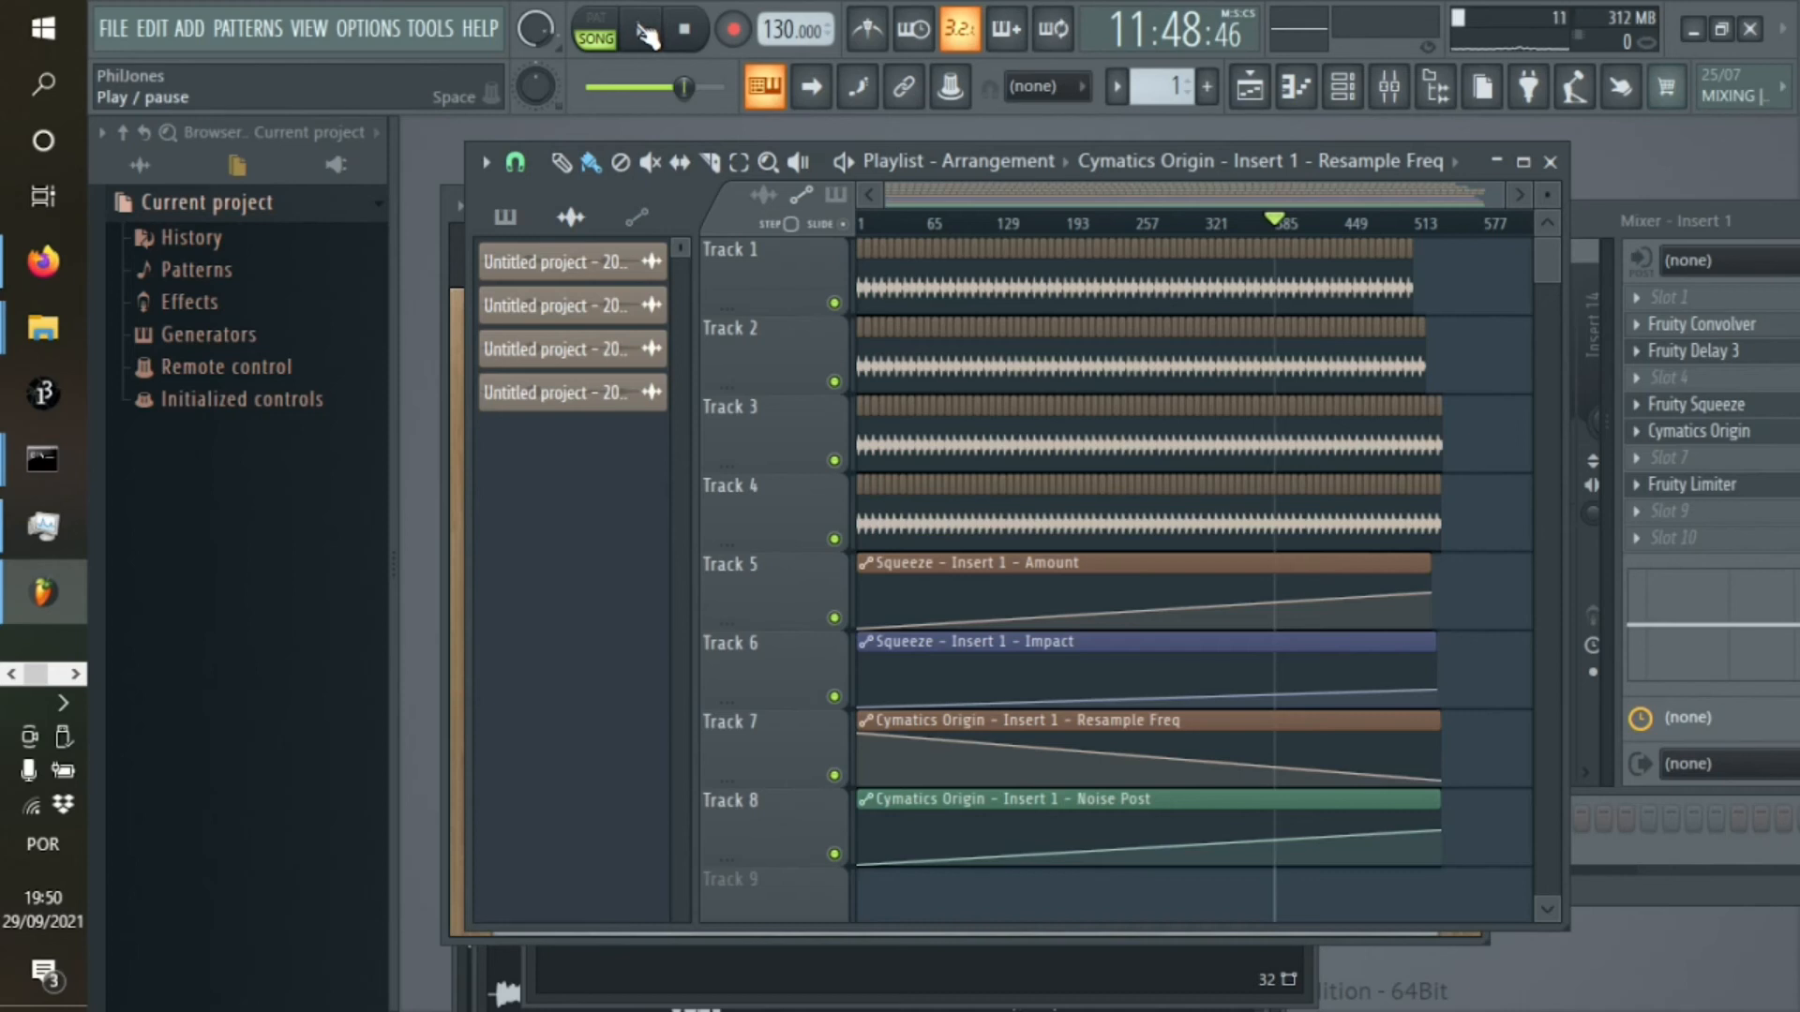
{"action": "left_click", "coordinate": [684, 30]}
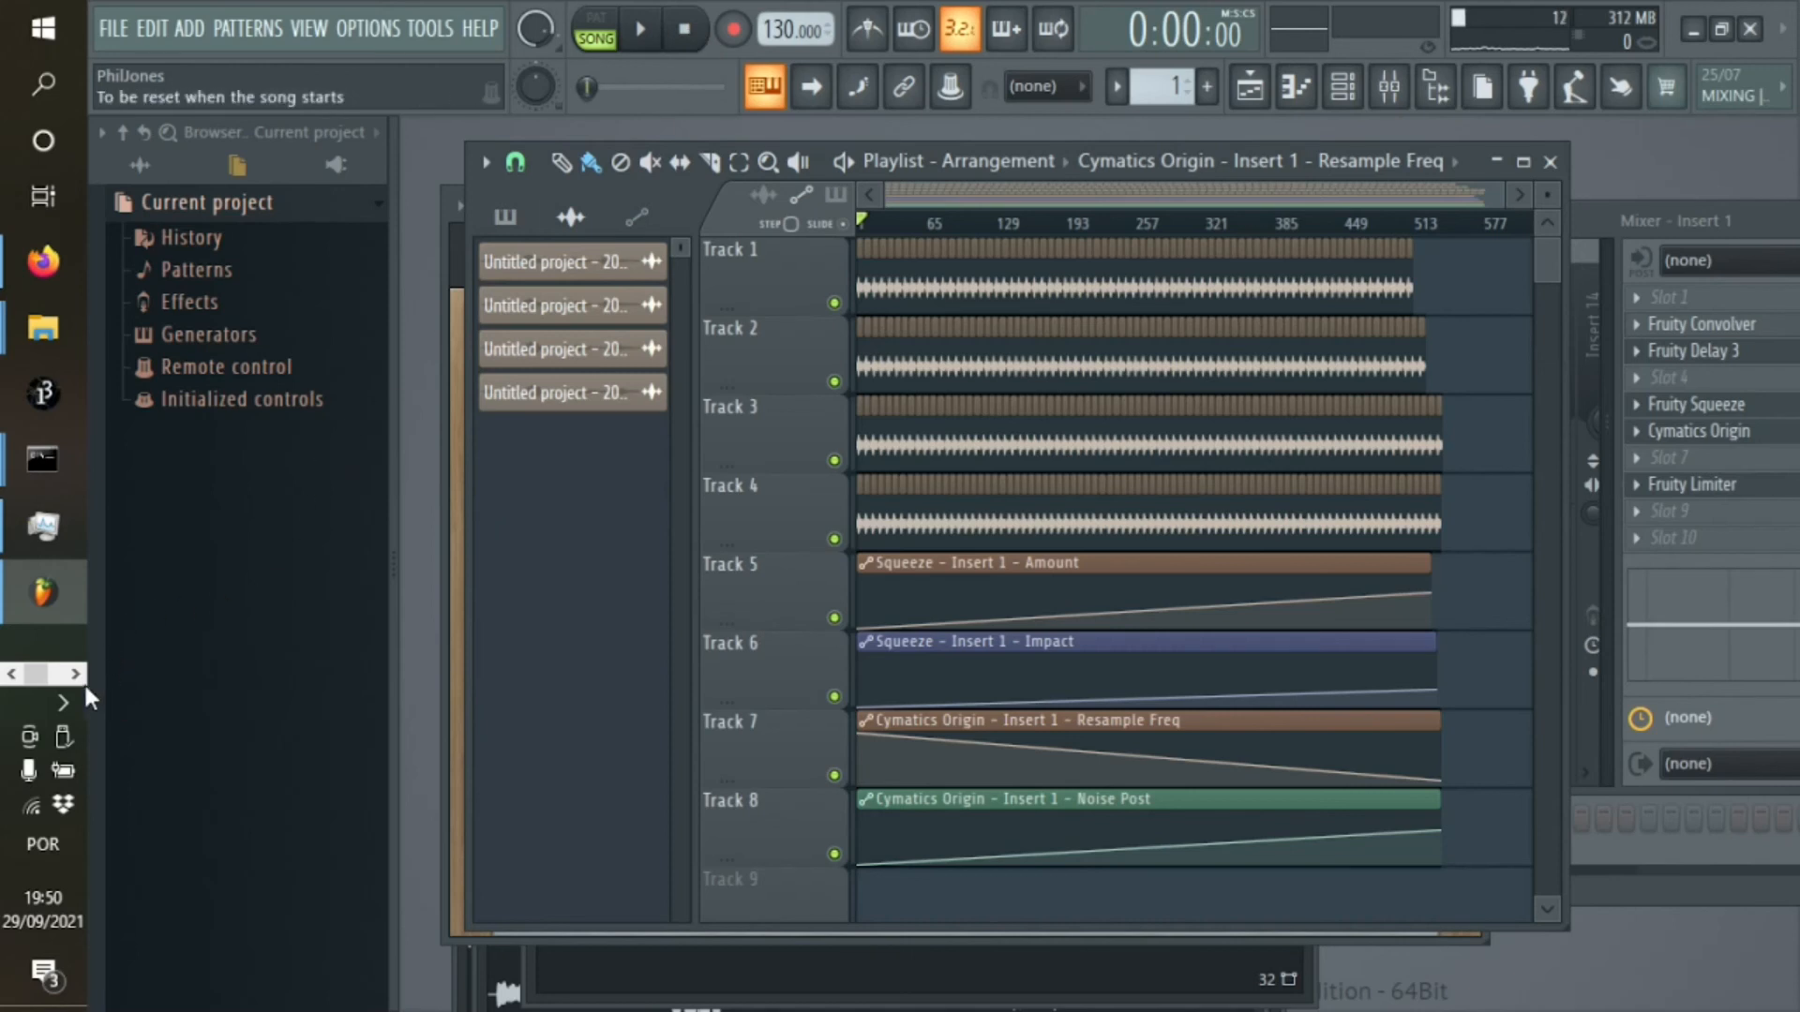
{"action": "left_click", "coordinate": [19, 675]}
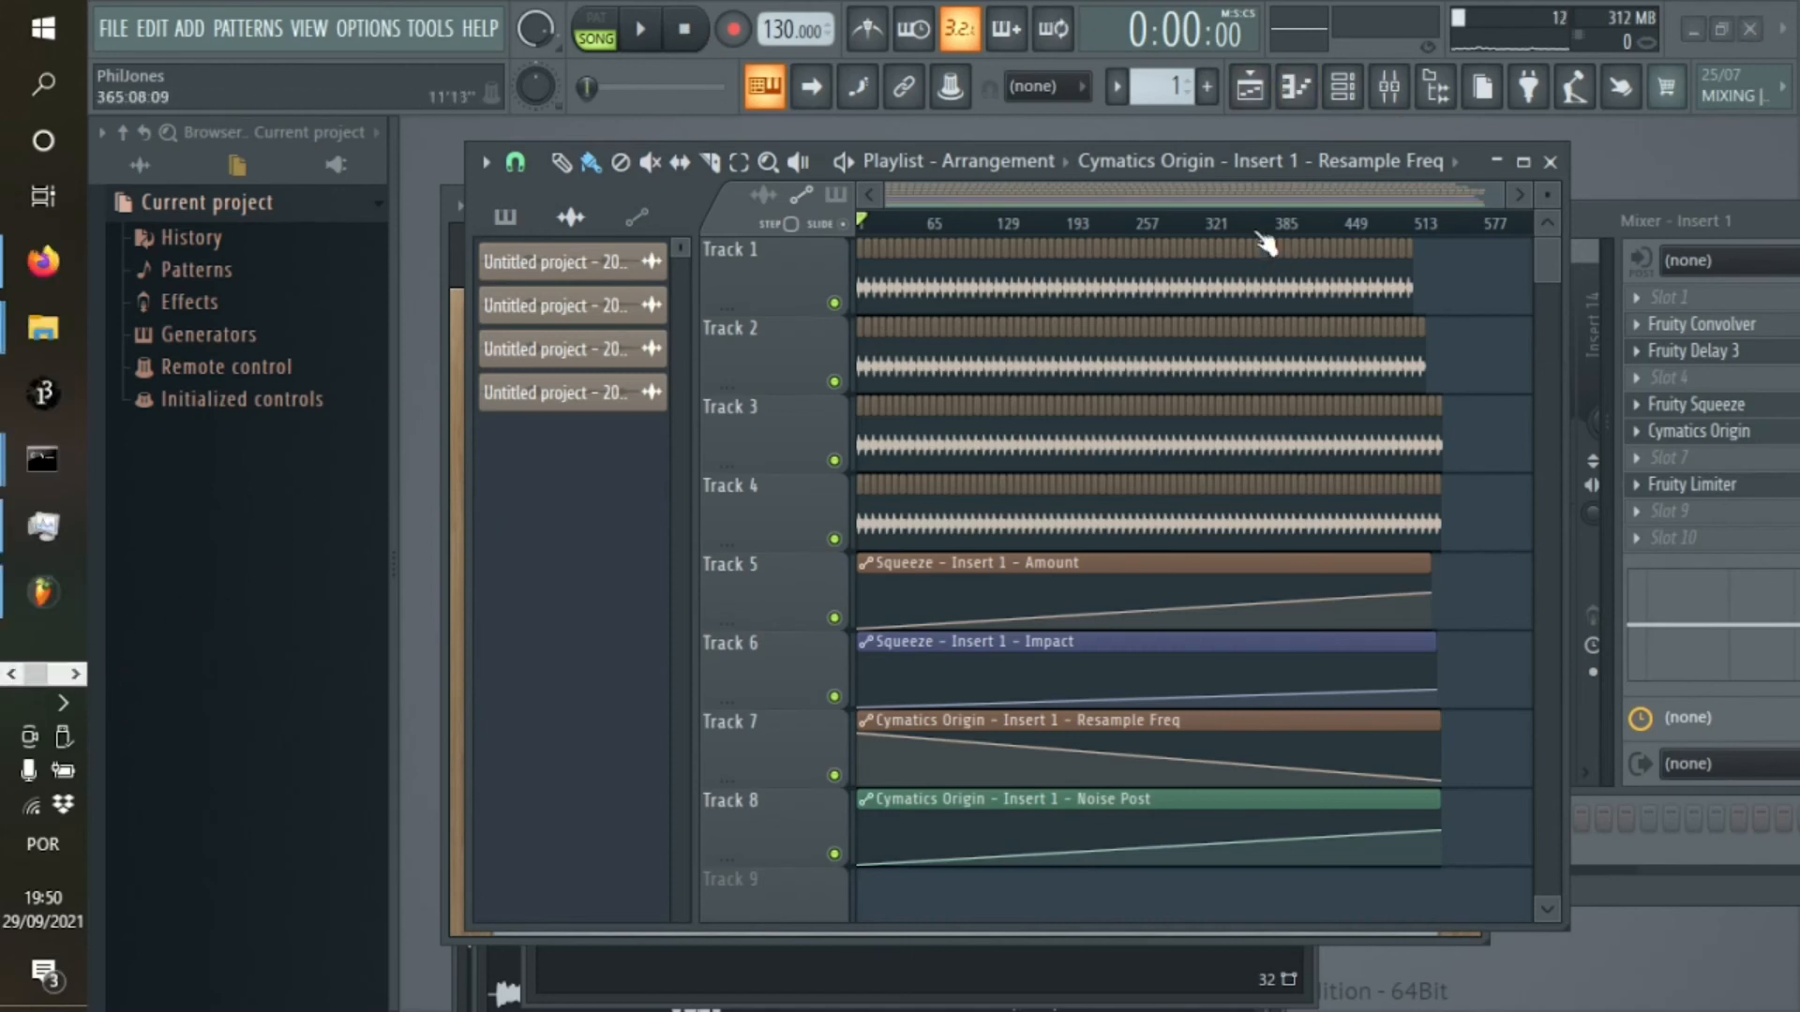
Audition the song from the start, from about 5:40 and 11:10, and from between bars 385 and 449 through to the ending
{"action": "left_click", "coordinate": [642, 29]}
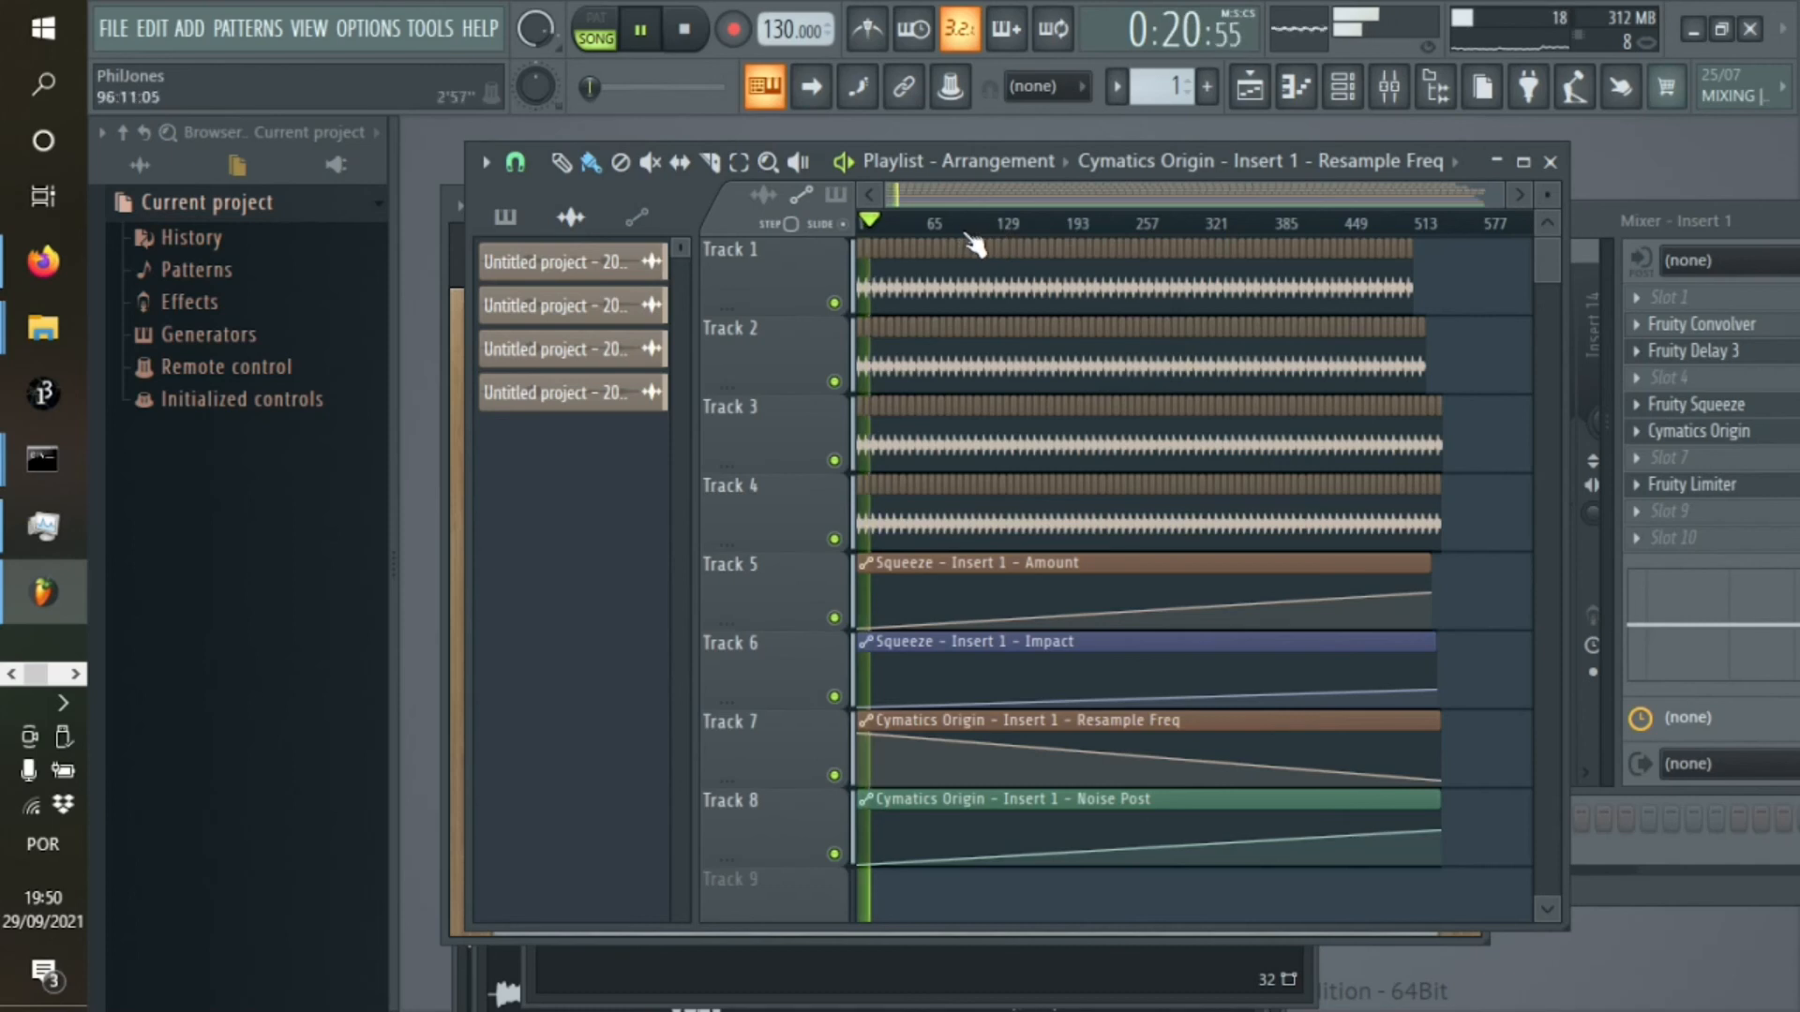
{"action": "left_click", "coordinate": [1059, 225]}
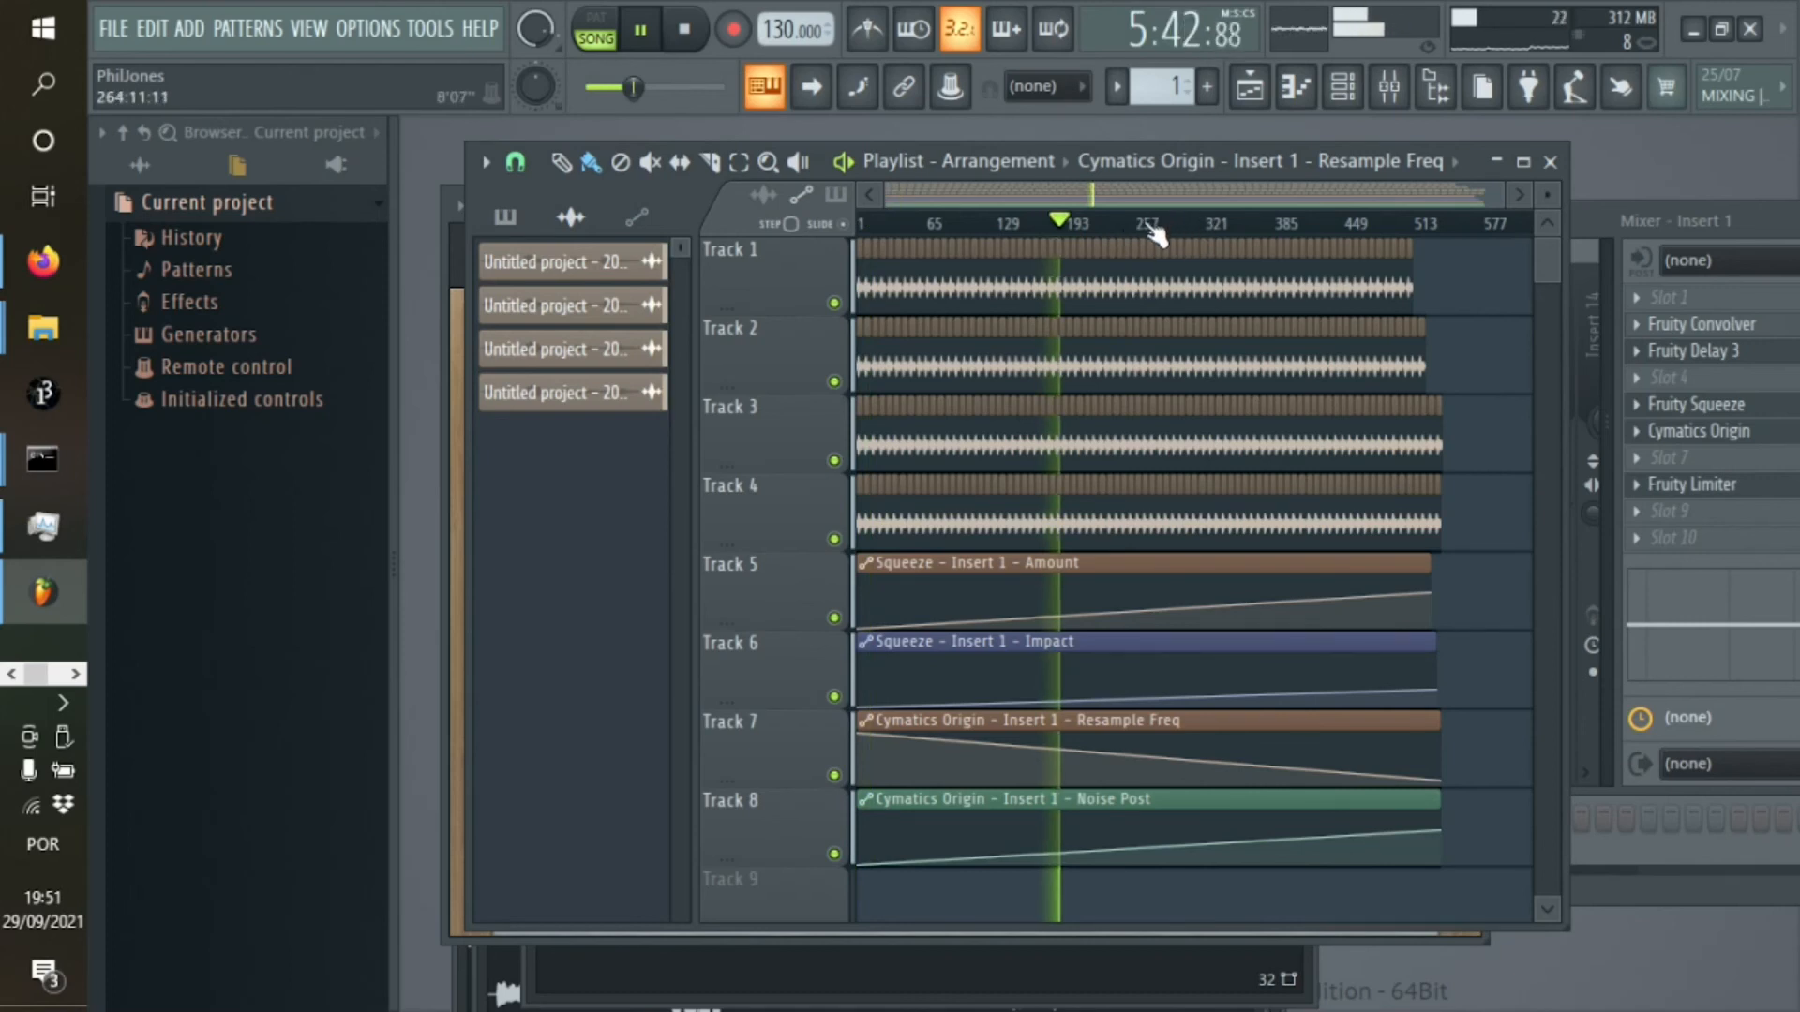
{"action": "left_click", "coordinate": [1257, 230]}
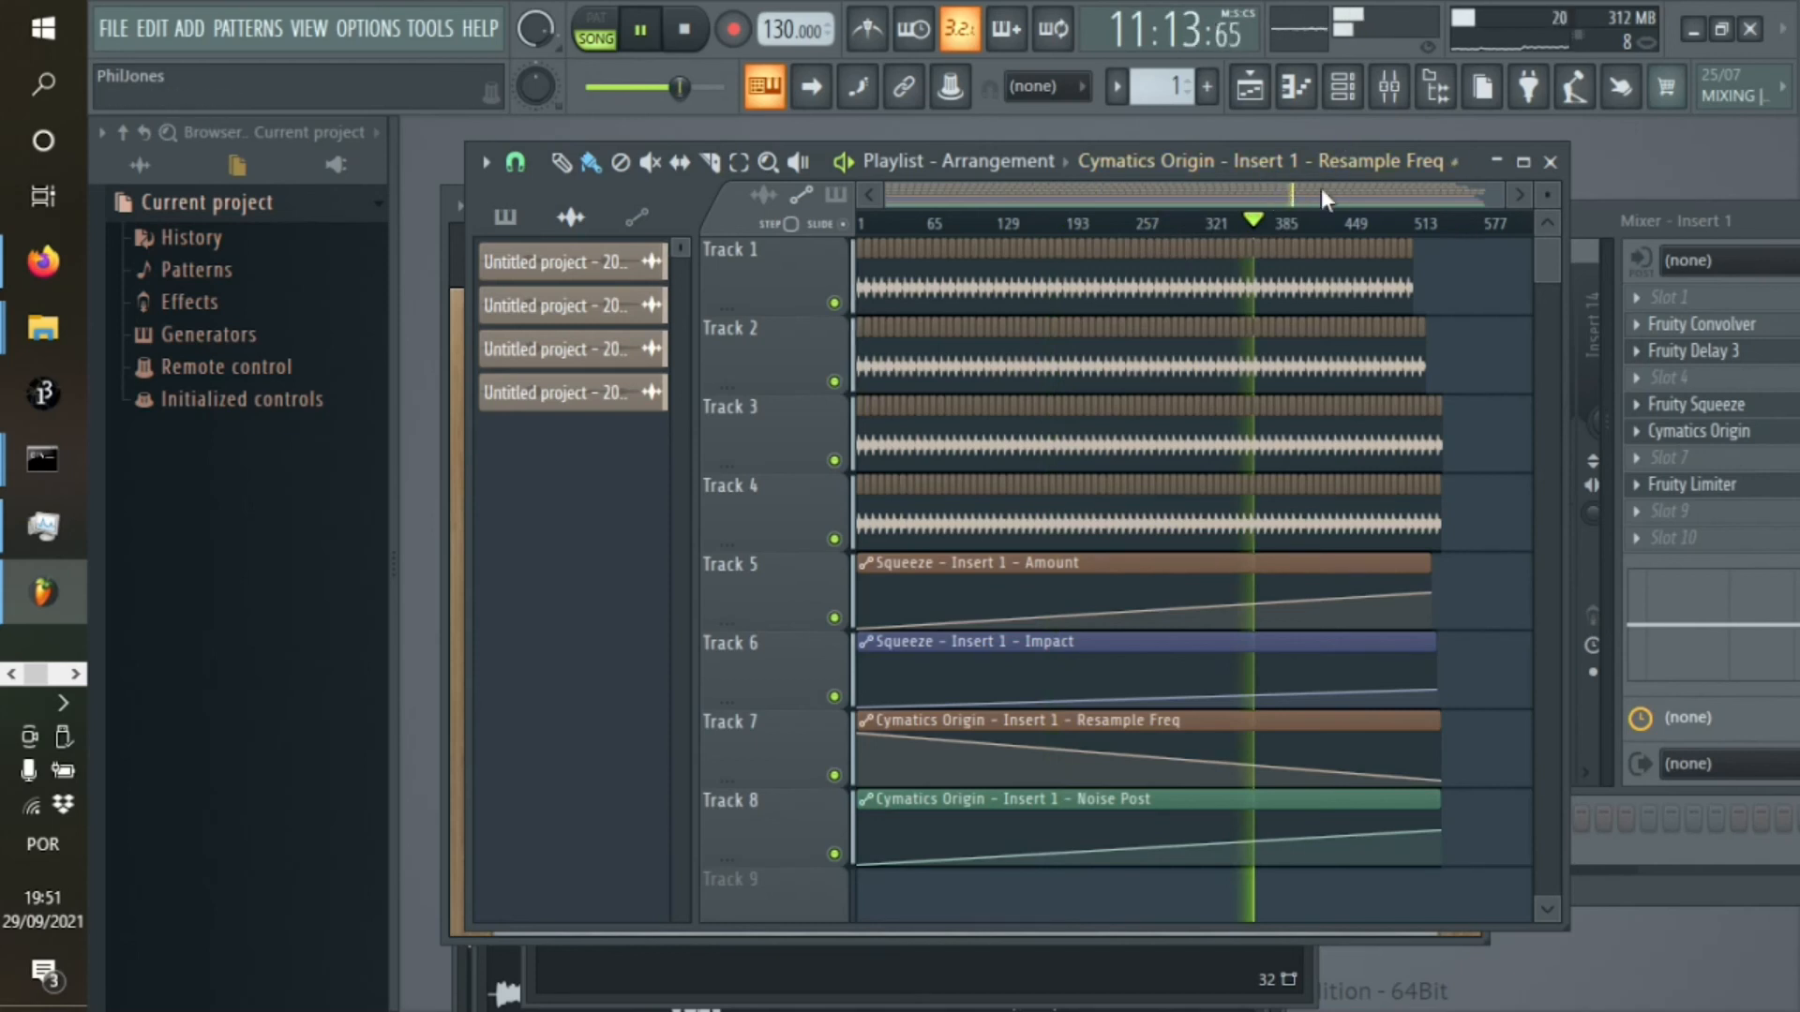
{"action": "left_click", "coordinate": [1317, 227]}
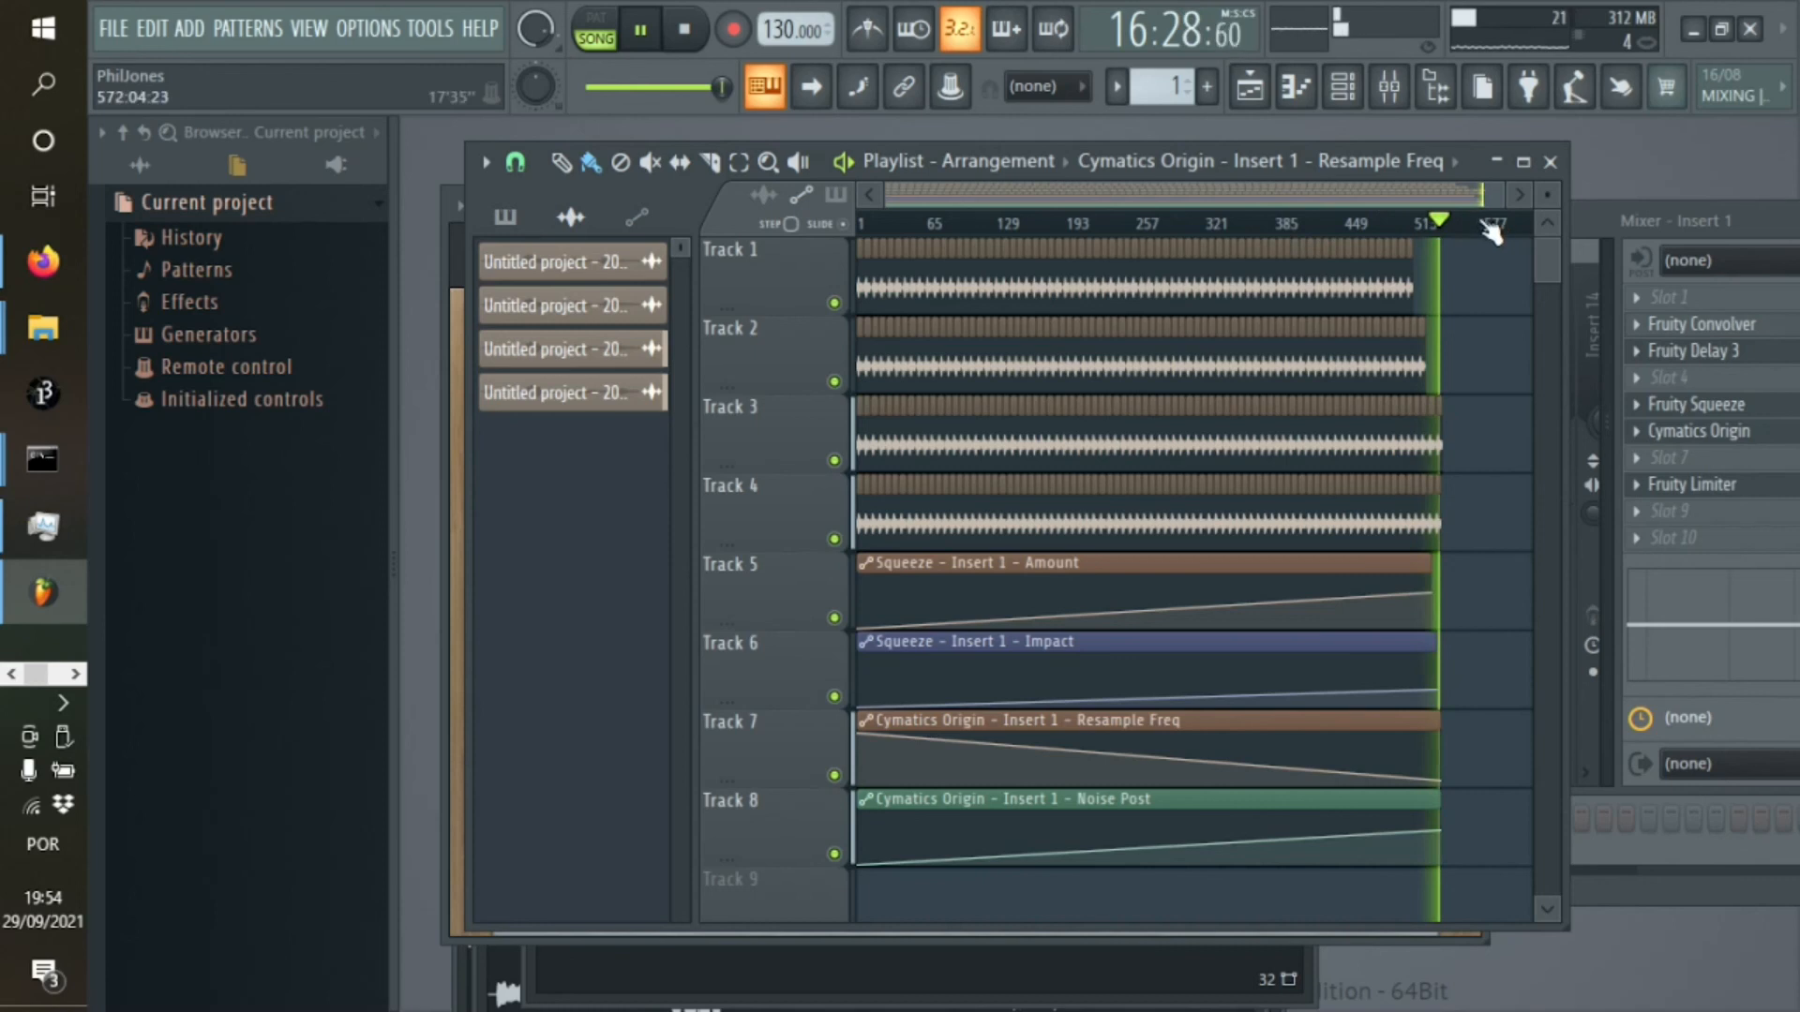
Select the timeline range across all tracks from bar 257 to just past bar 577
{"action": "left_click_drag", "start_coordinate": [1506, 225], "coordinate": [1143, 246]}
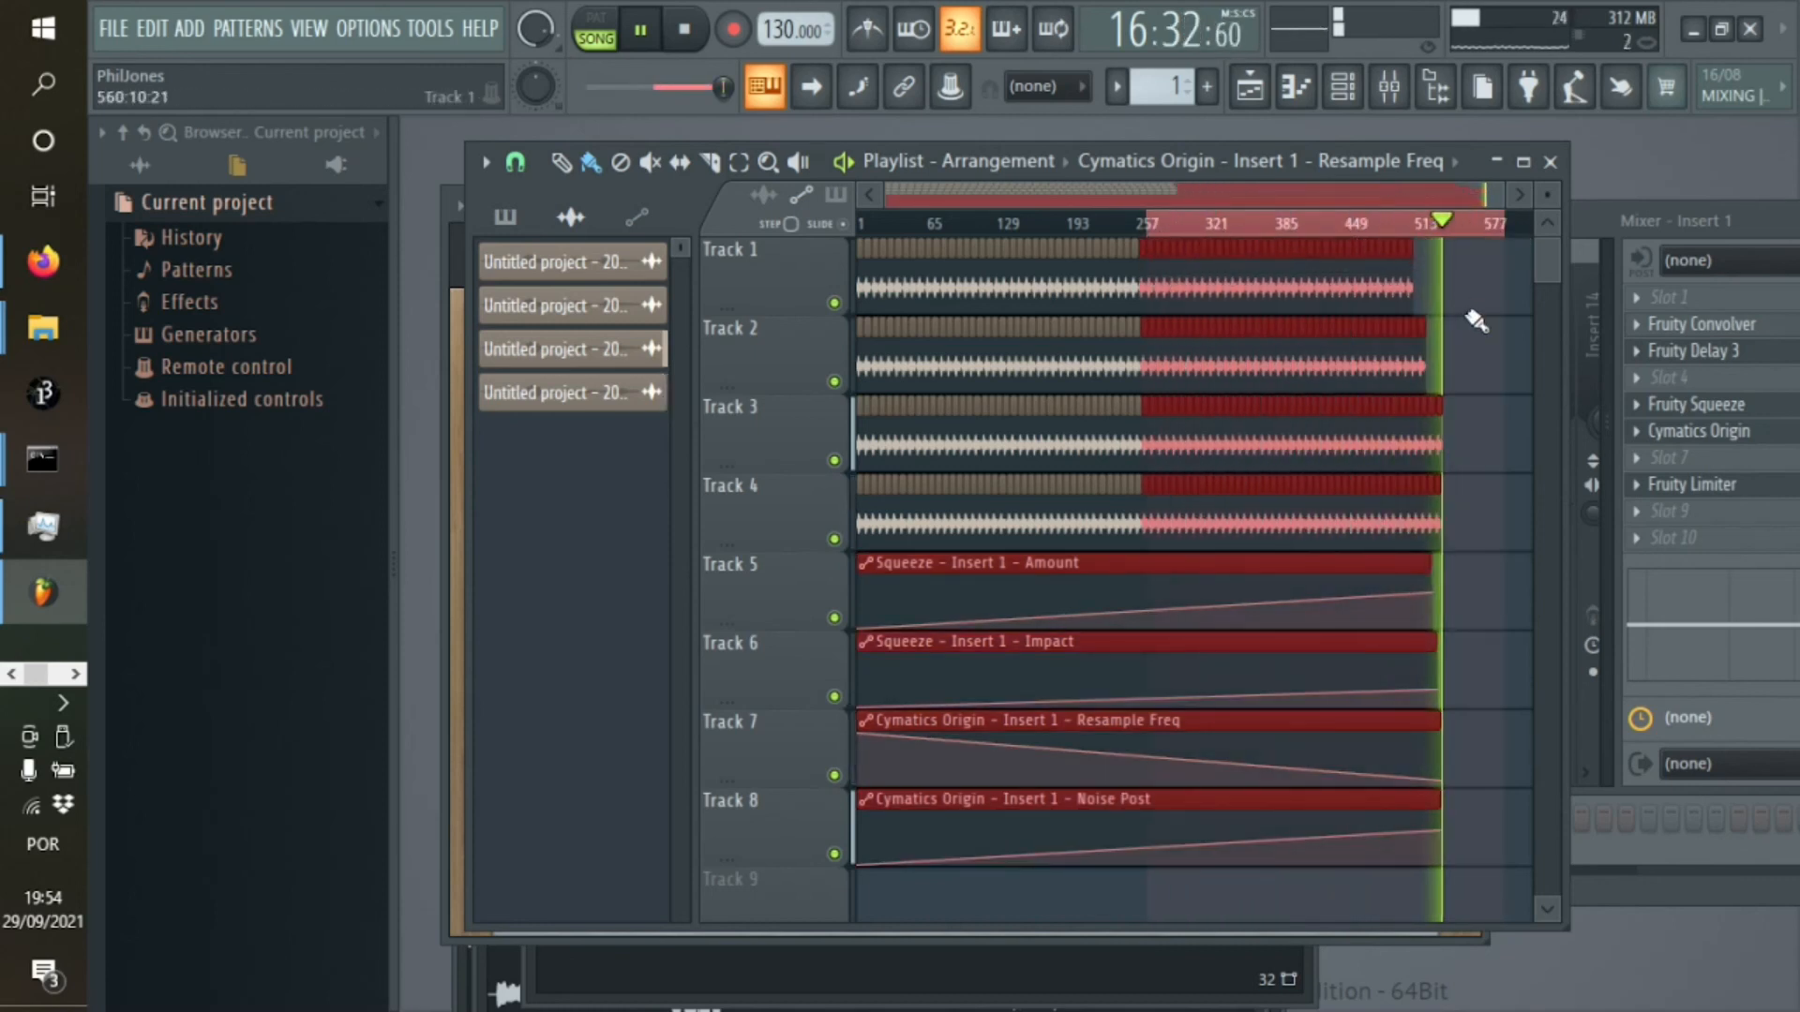